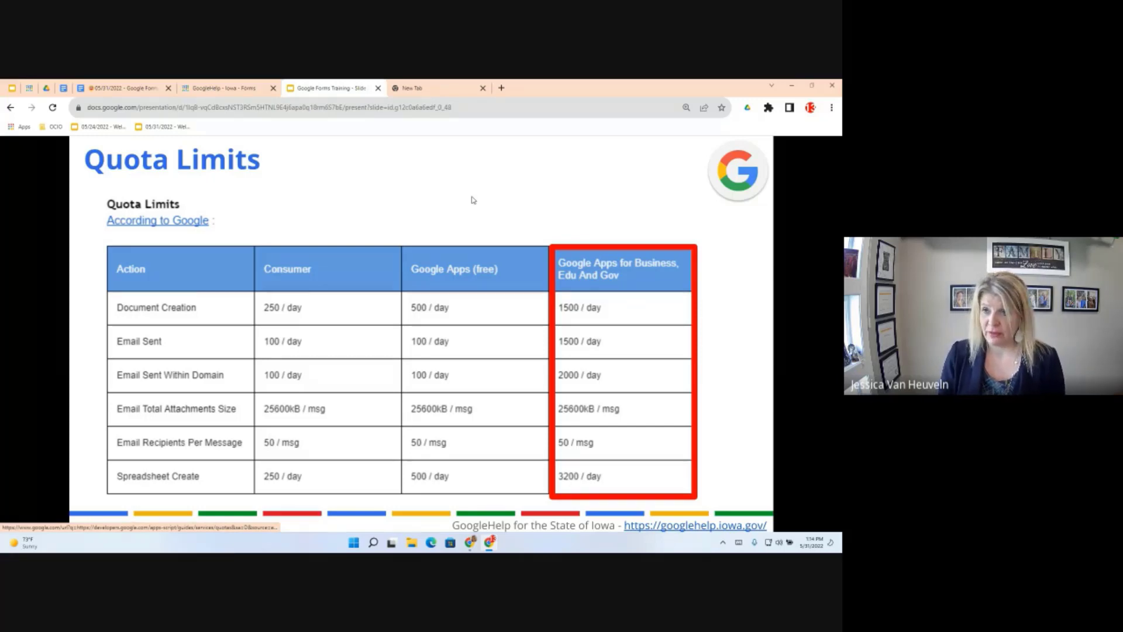
Close the Google Forms Training slides tab with Ctrl+W
{"action": "key", "text": "ctrl+w"}
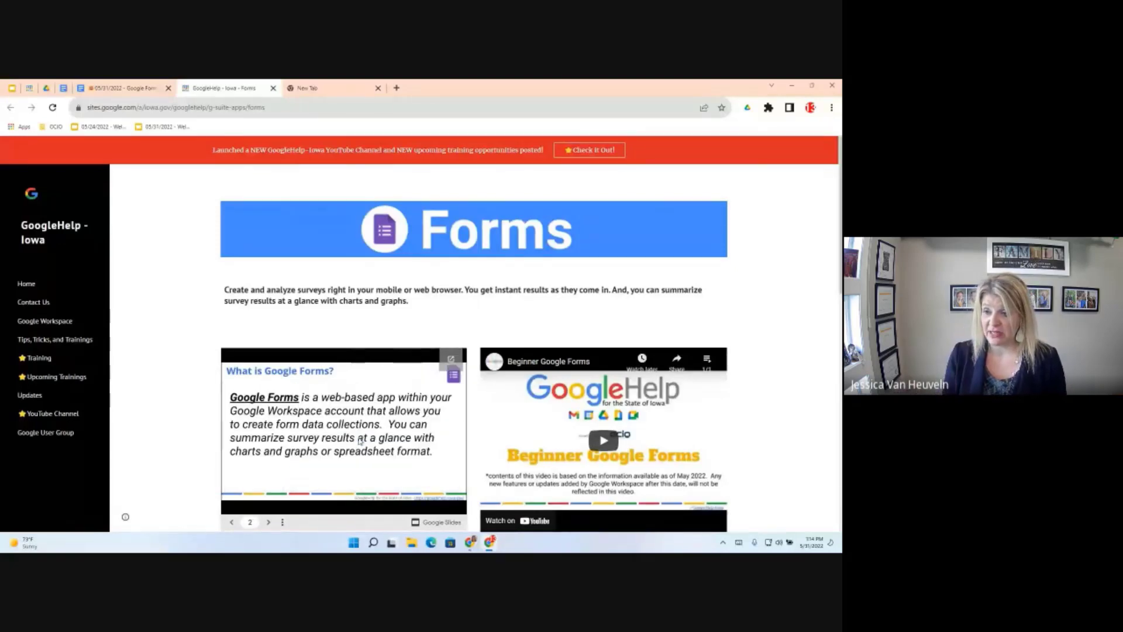
Browse the embedded deck's slide list and return the deck to its first slide
{"action": "left_click", "coordinate": [250, 522]}
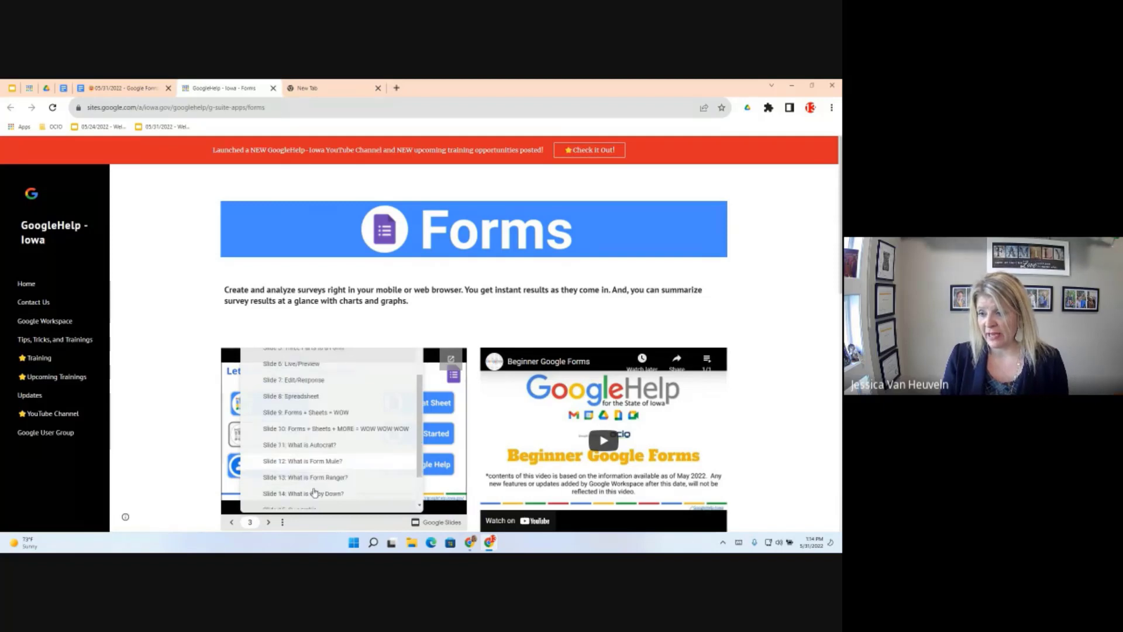
{"action": "scroll", "coordinate": [212, 137], "scroll_direction": "down", "scroll_amount": 10}
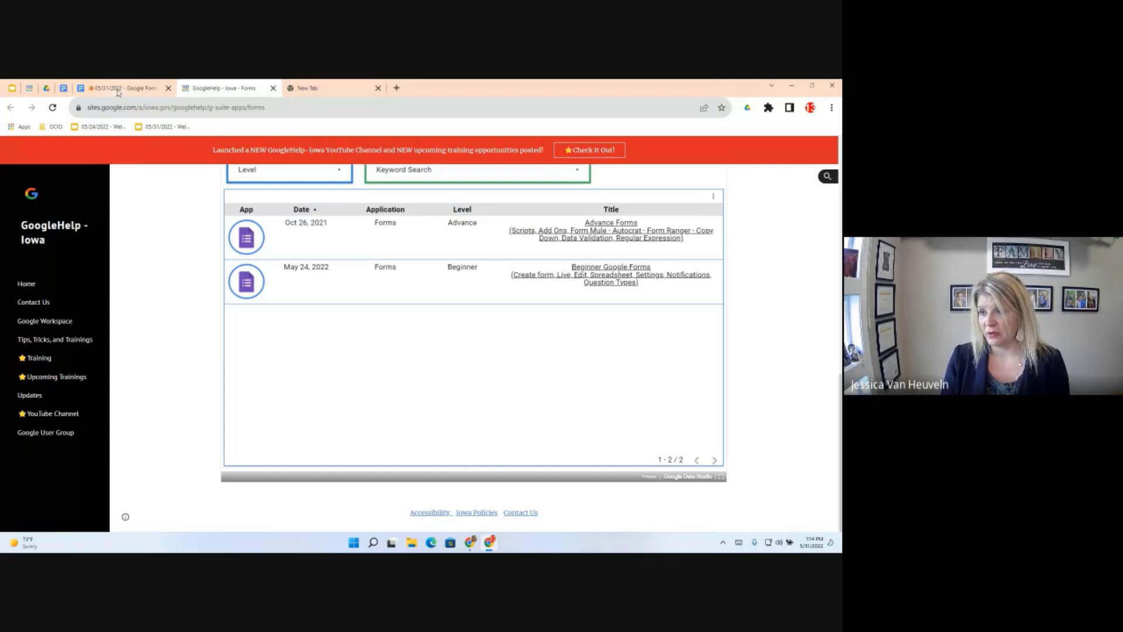
{"action": "scroll", "coordinate": [363, 309], "scroll_direction": "up", "scroll_amount": 10}
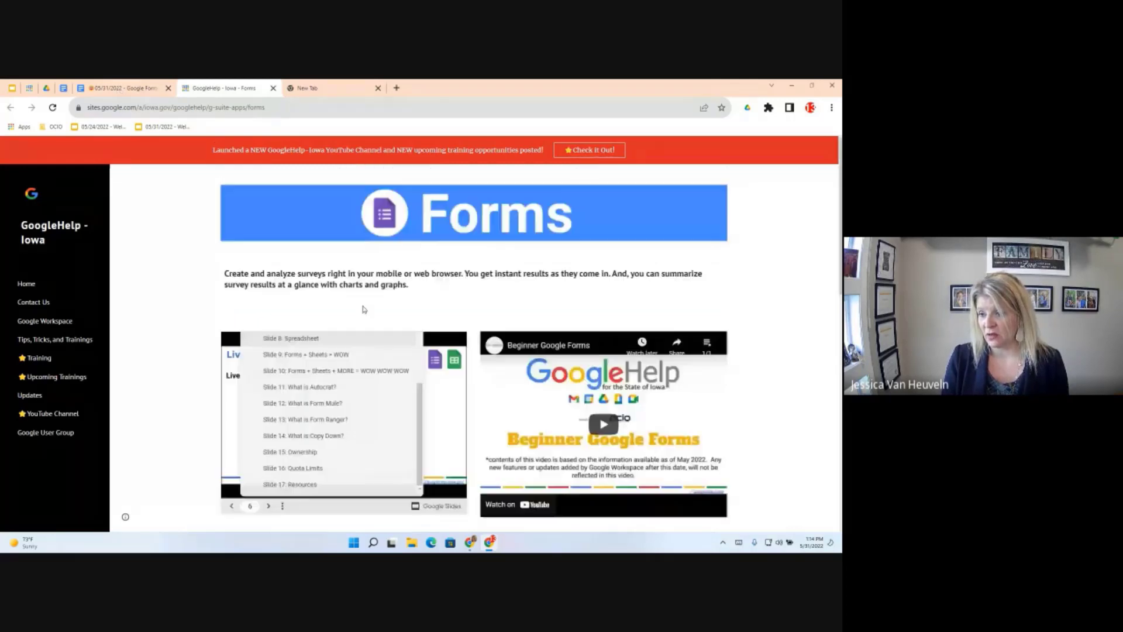
{"action": "scroll", "coordinate": [326, 439], "scroll_direction": "down", "scroll_amount": 1}
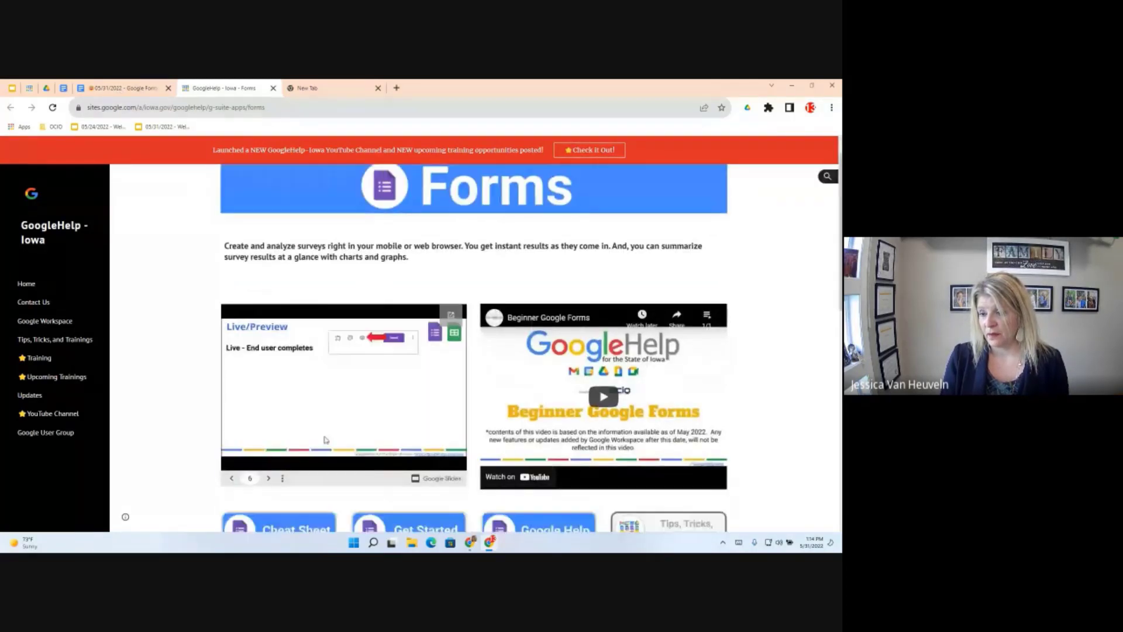
{"action": "left_click", "coordinate": [251, 477]}
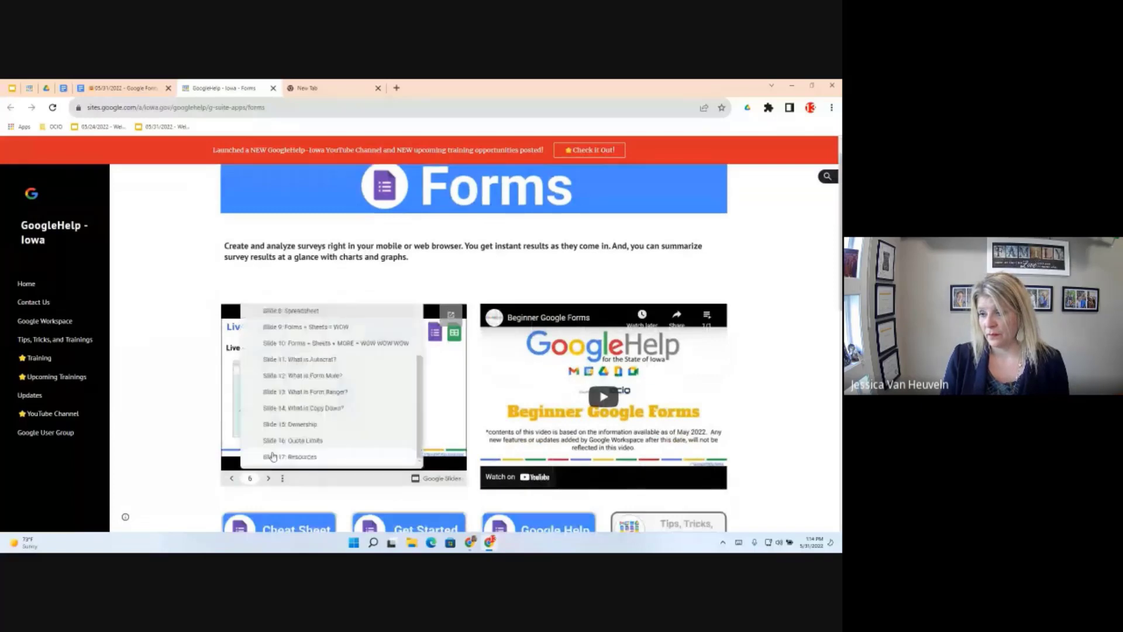
{"action": "left_click", "coordinate": [273, 456]}
{"action": "left_click", "coordinate": [270, 463]}
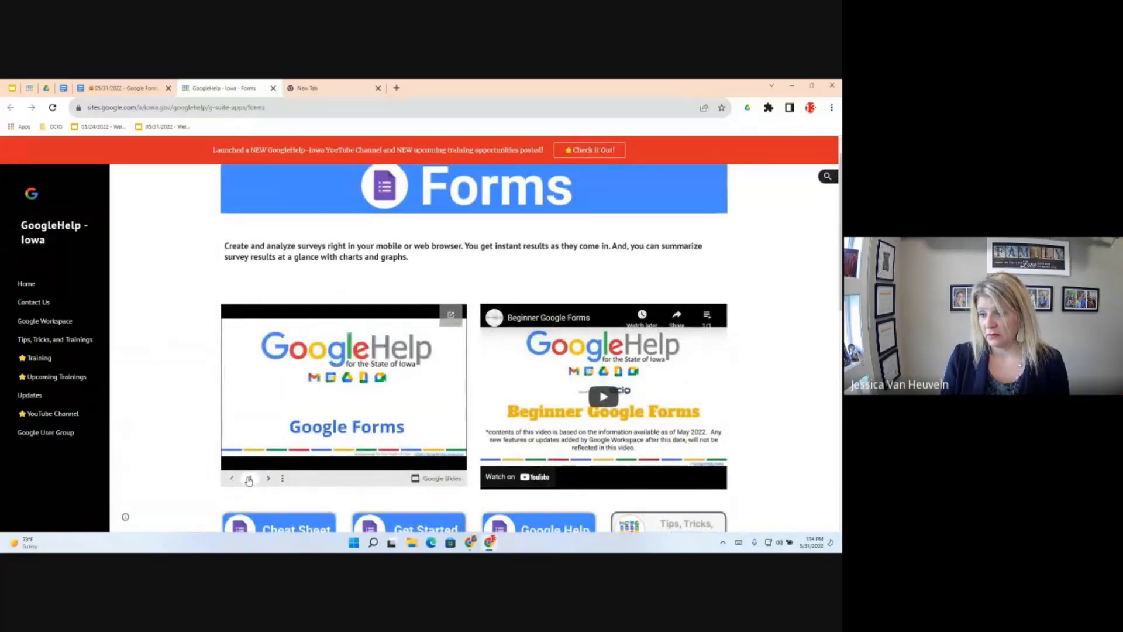
Jump the embedded deck to slide 17, Resources, and pop it out as a full presentation
{"action": "left_click", "coordinate": [250, 478]}
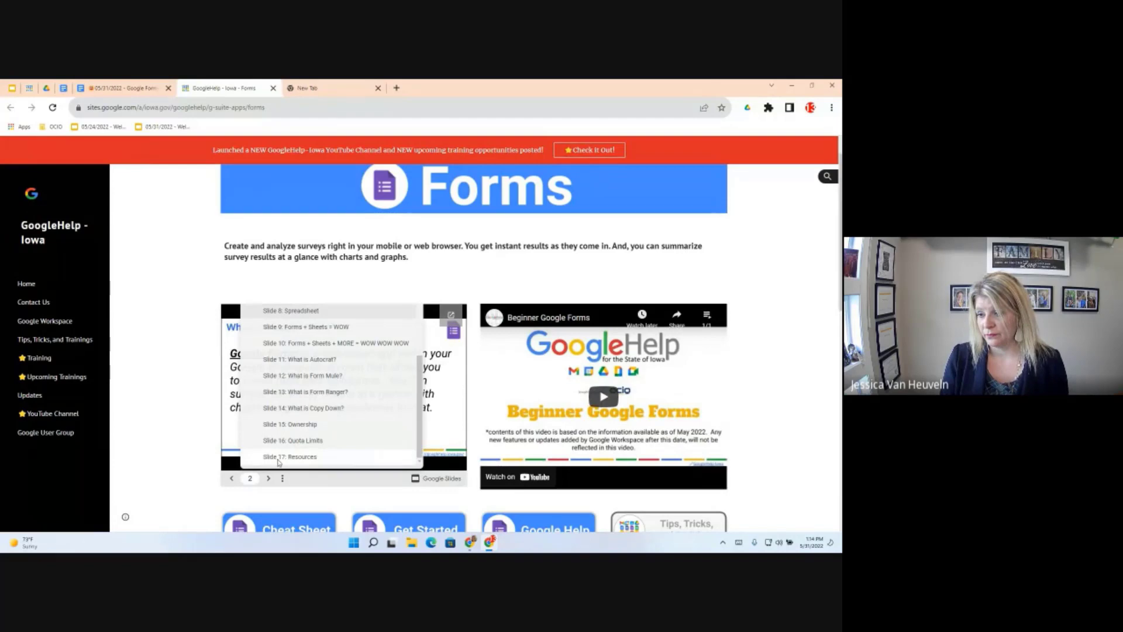
{"action": "left_click", "coordinate": [279, 461]}
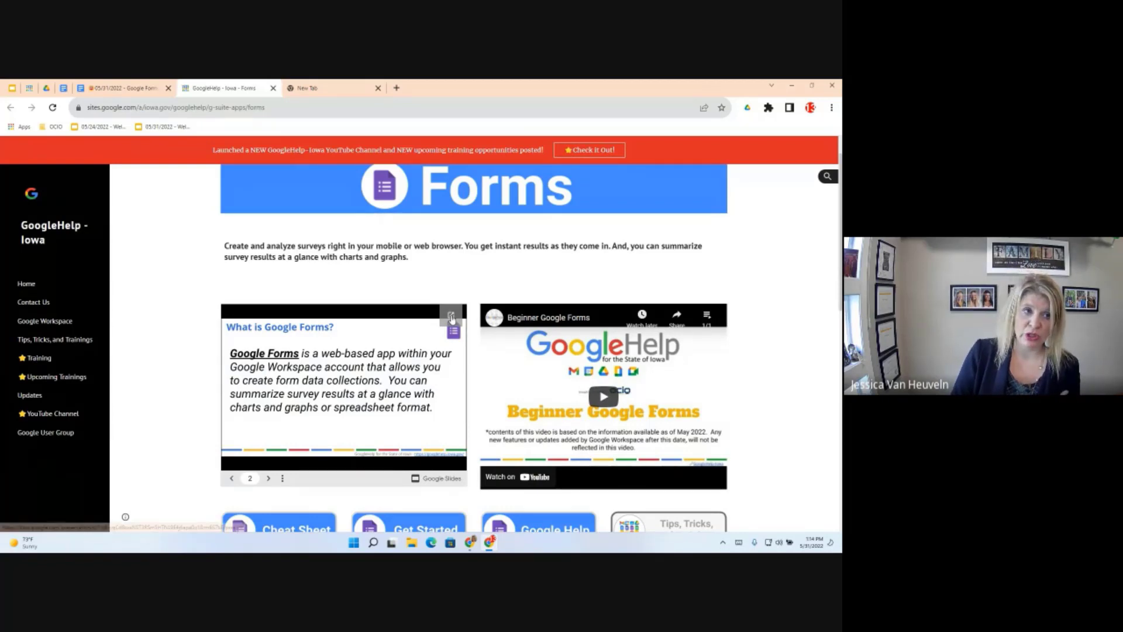
{"action": "left_click", "coordinate": [451, 317]}
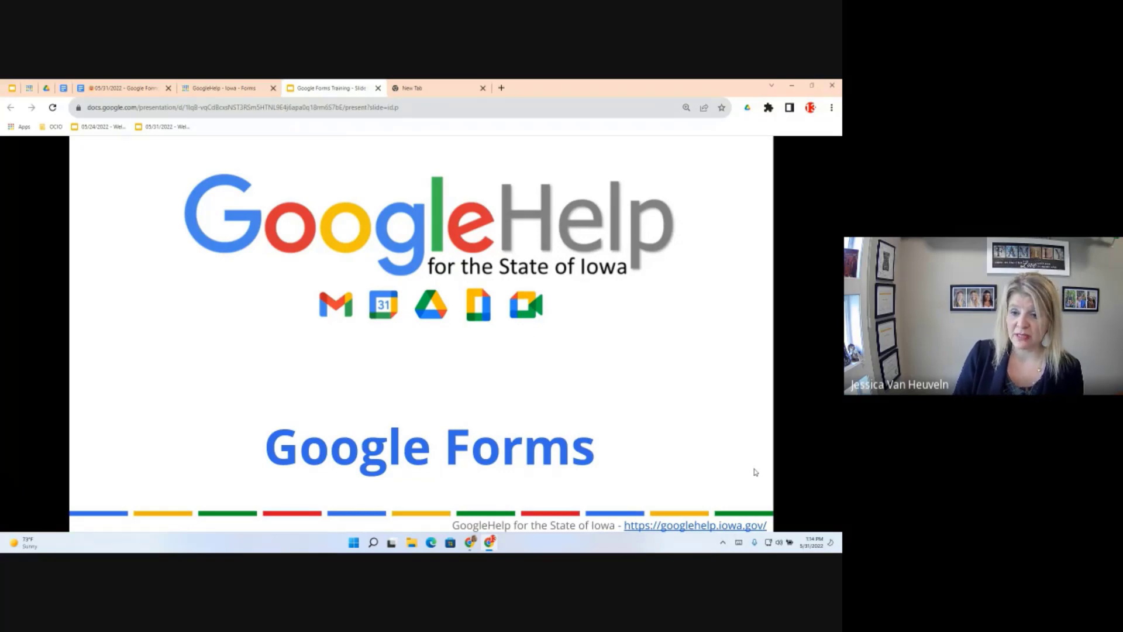
Advance the full-screen deck to slide 2, then jump to slide 17, Resources
{"action": "mouse_move", "coordinate": [70, 513]}
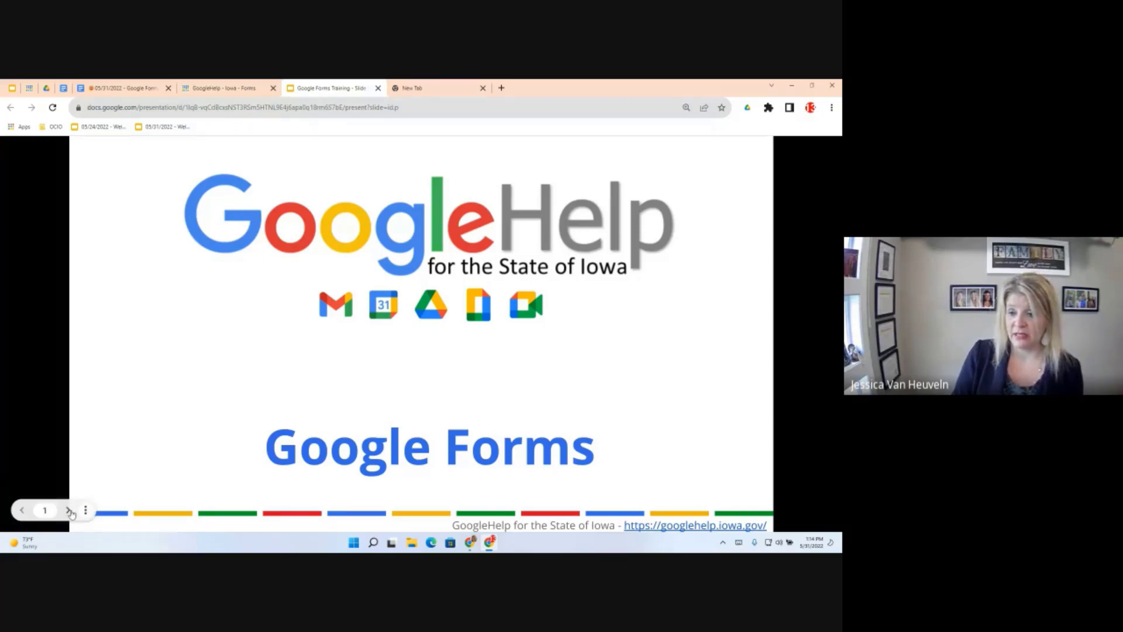
{"action": "left_click", "coordinate": [69, 510]}
{"action": "left_click", "coordinate": [45, 510]}
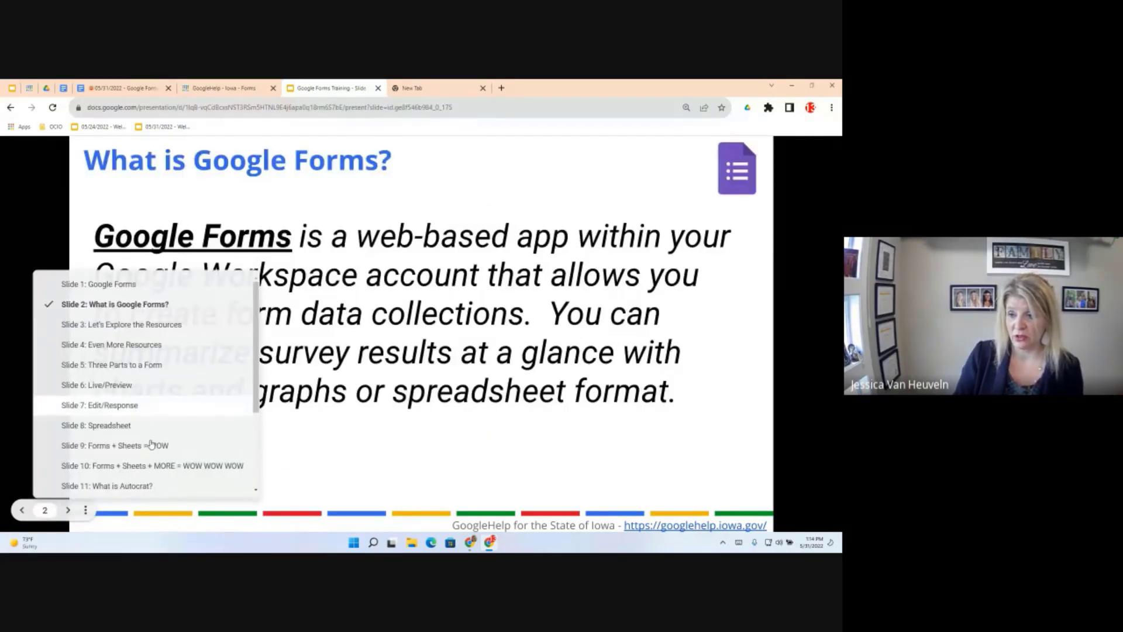
{"action": "scroll", "coordinate": [136, 466], "scroll_direction": "down", "scroll_amount": 5}
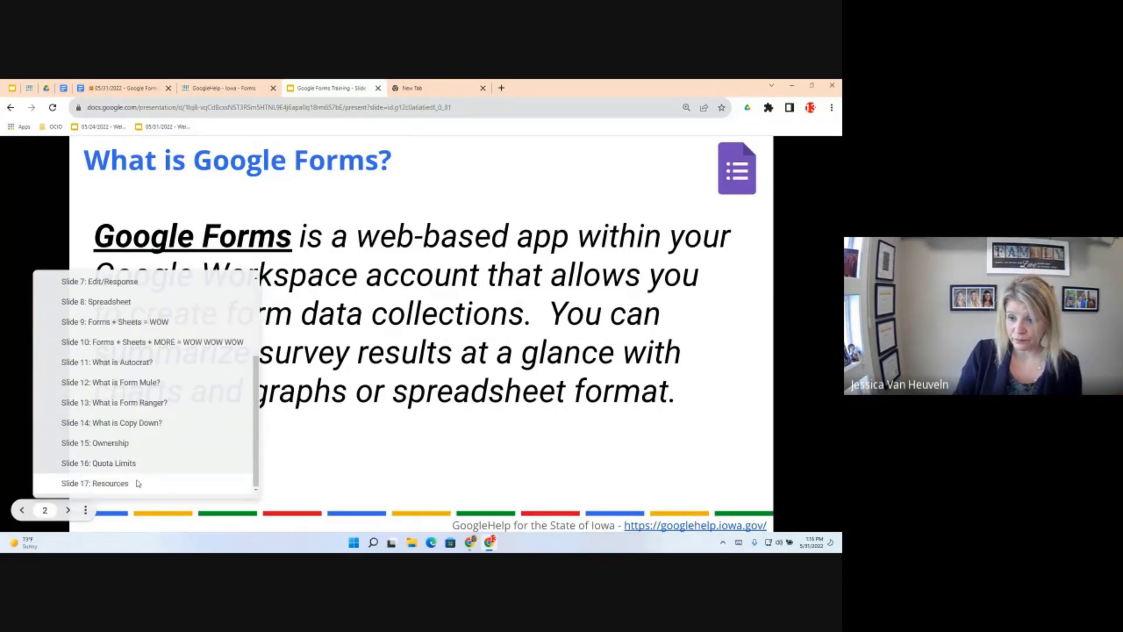
{"action": "left_click", "coordinate": [138, 483]}
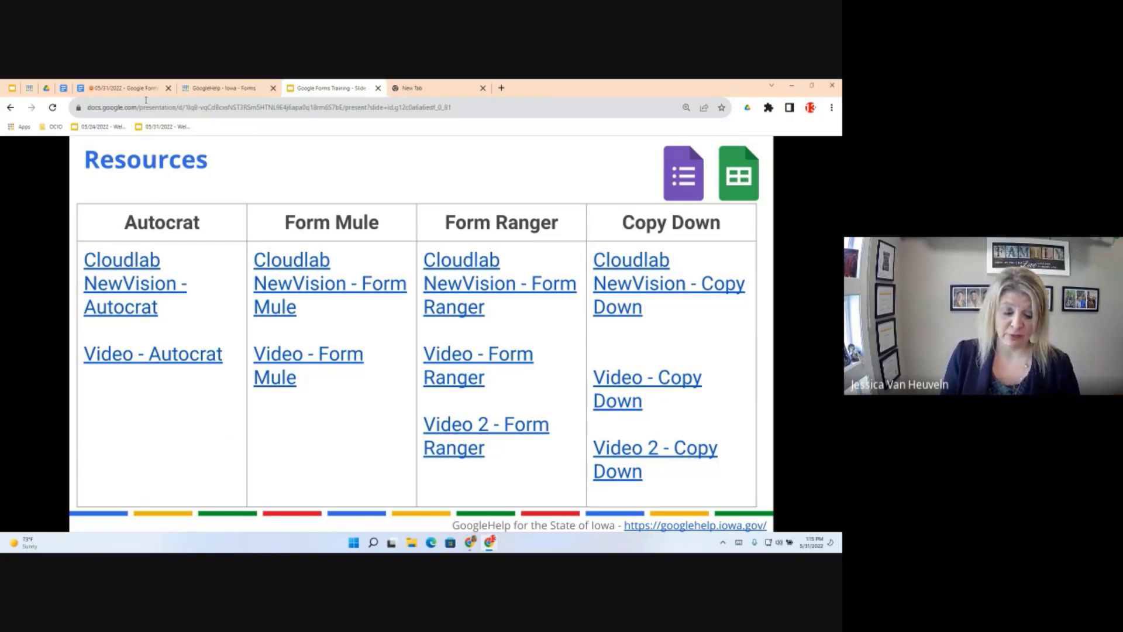
Switch to the 05/31/2022 - Google Forms Objectives document tab
{"action": "left_click", "coordinate": [131, 89]}
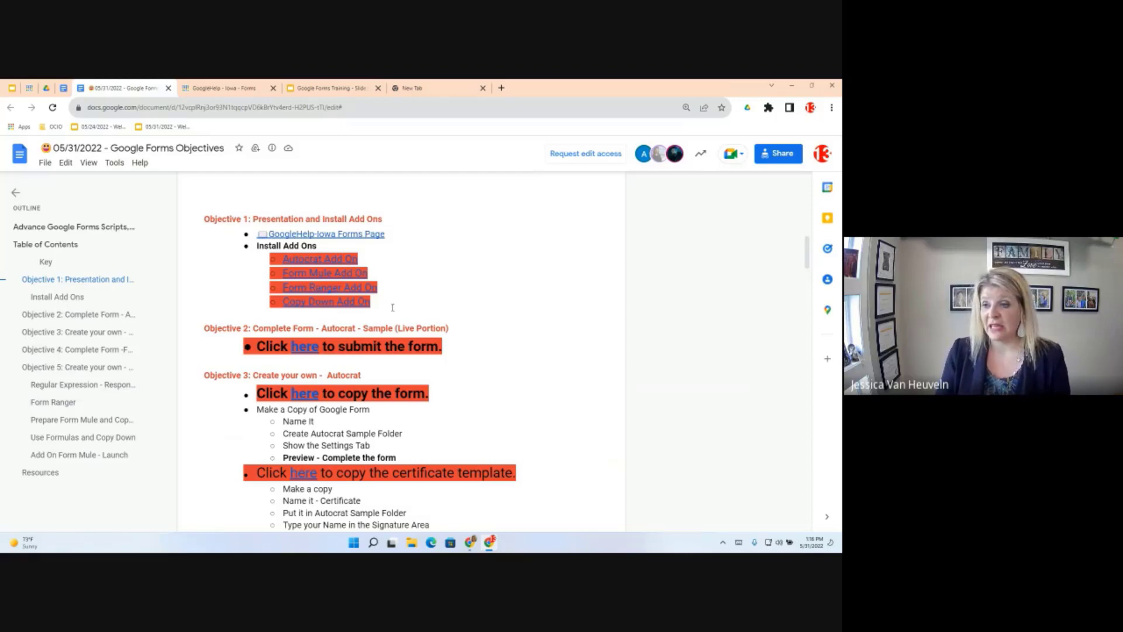
Open the Google Forms Certificate form through the 'here' link under Objective 2
{"action": "left_click", "coordinate": [305, 347]}
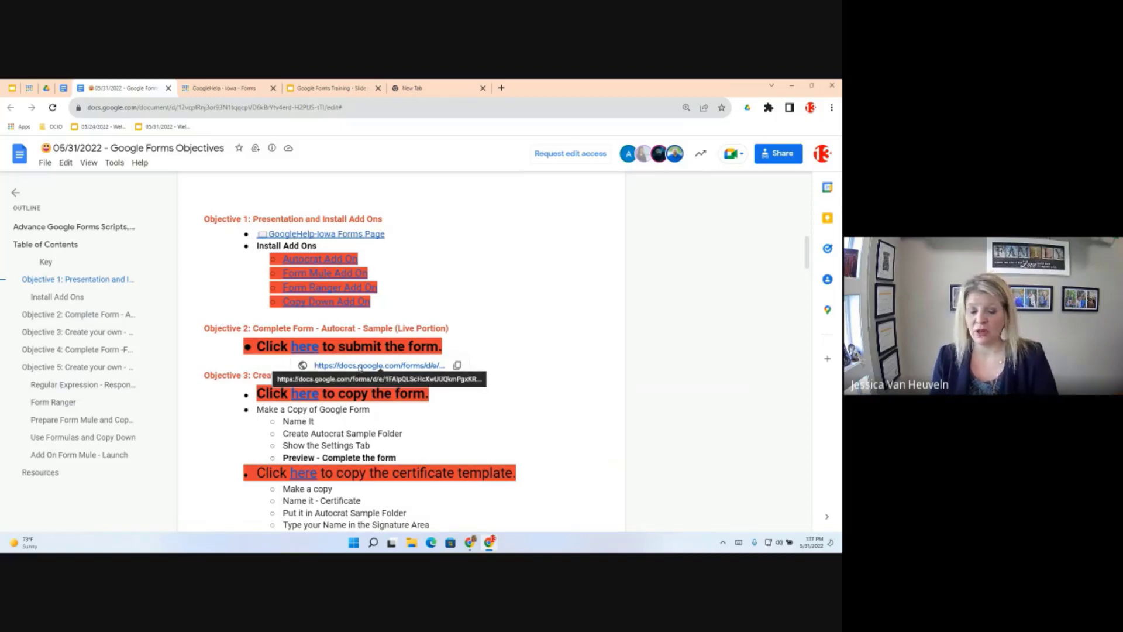
{"action": "left_click", "coordinate": [359, 366]}
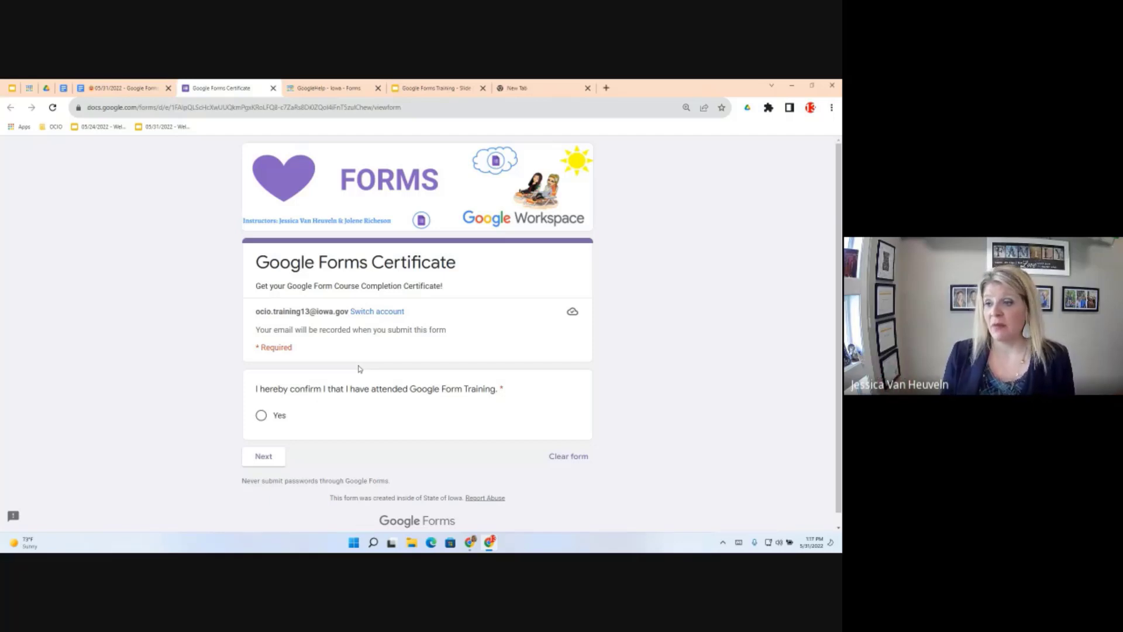
Answer Yes to the attendance confirmation and continue to the form's next page
{"action": "left_click", "coordinate": [260, 416]}
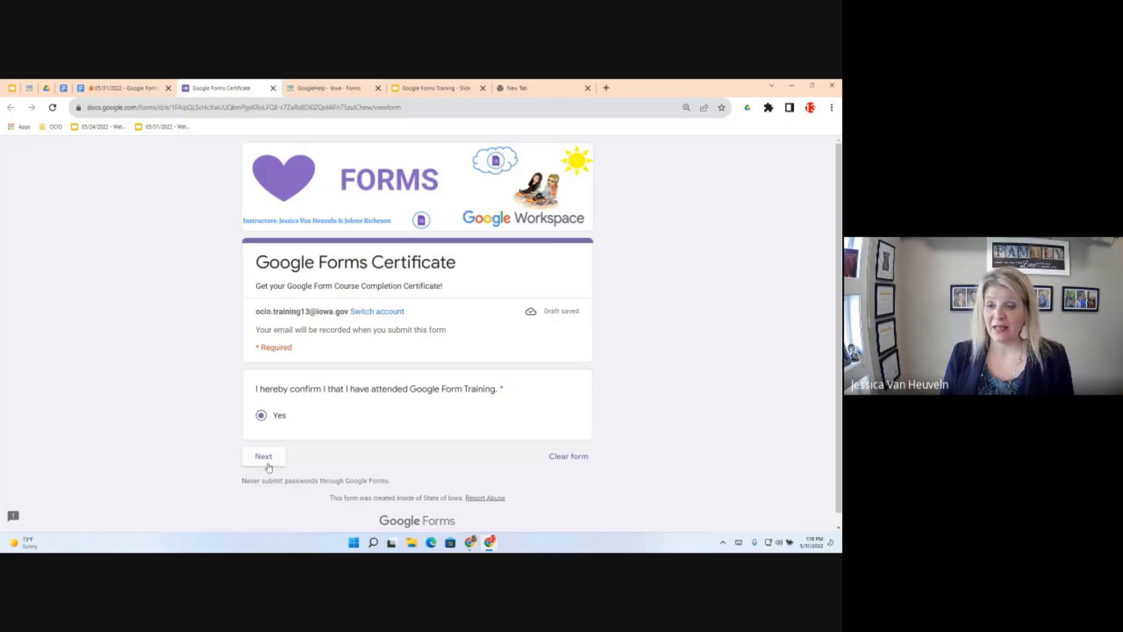
{"action": "left_click", "coordinate": [264, 457]}
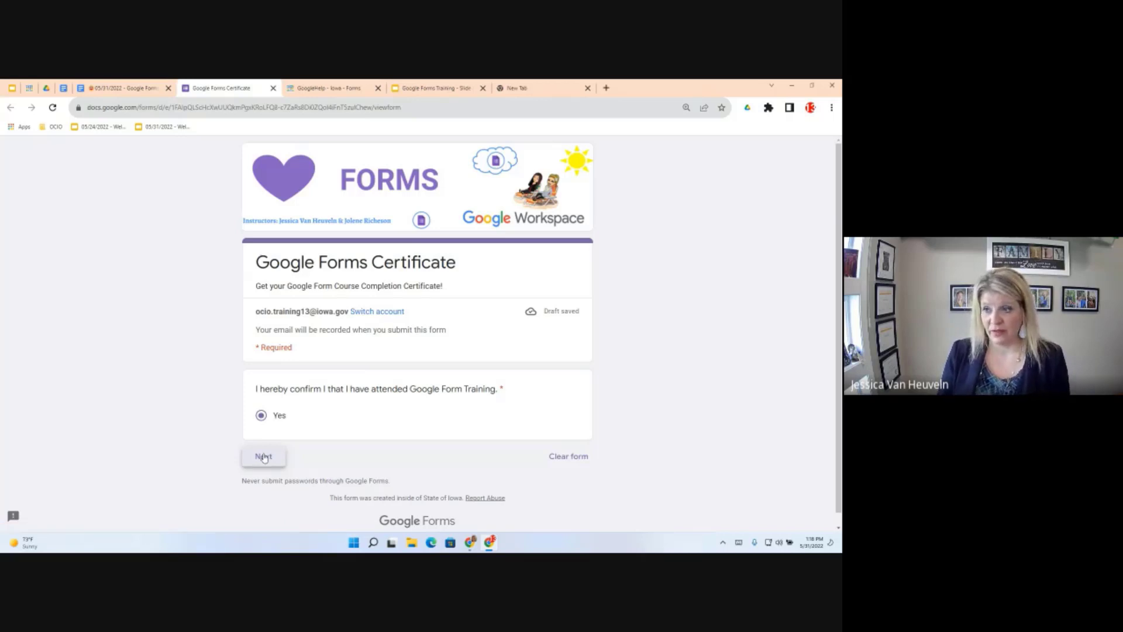
{"action": "scroll", "coordinate": [321, 435], "scroll_direction": "down", "scroll_amount": 1}
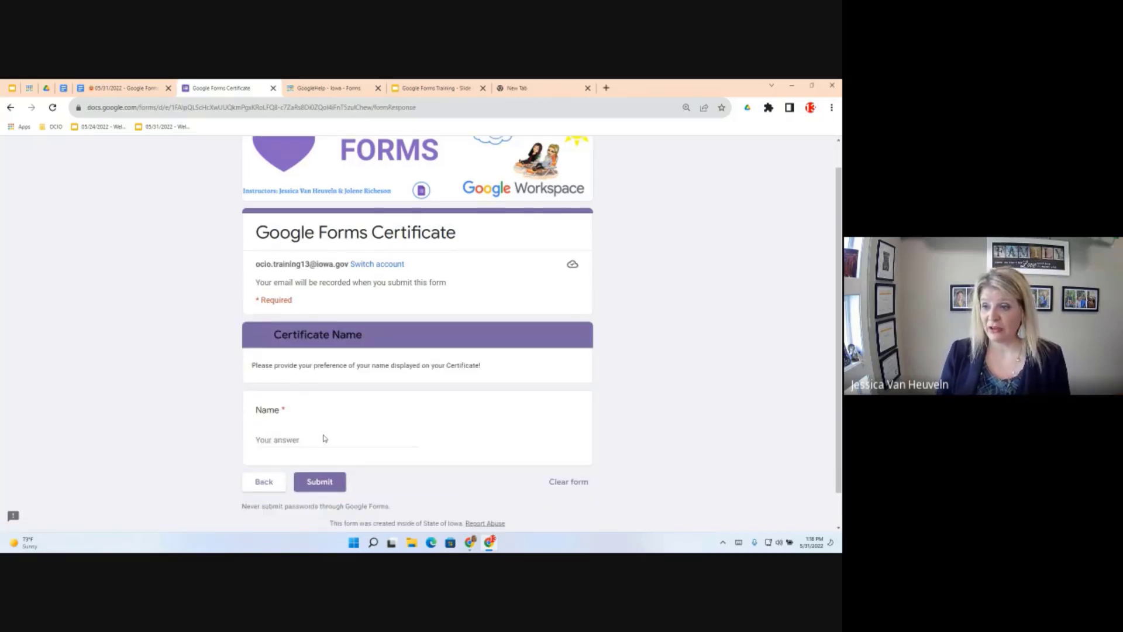
{"action": "scroll", "coordinate": [321, 438], "scroll_direction": "down", "scroll_amount": 1}
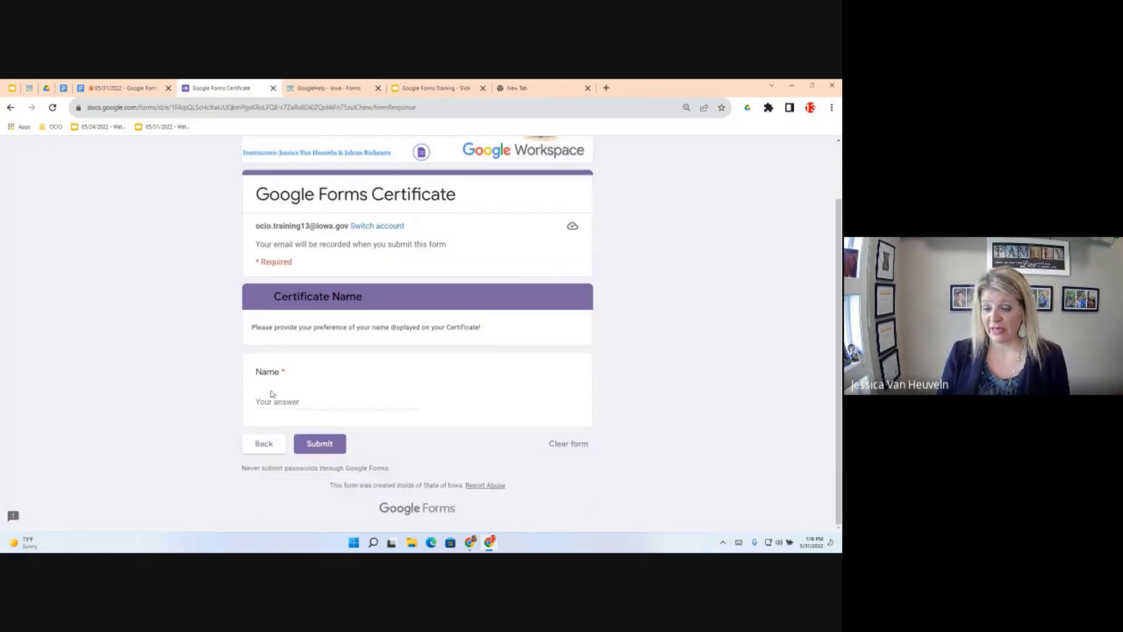
Enter 'OCIO Training 13' as the Name answer, correcting the typos
{"action": "left_click", "coordinate": [271, 395]}
{"action": "type", "text": "o"}
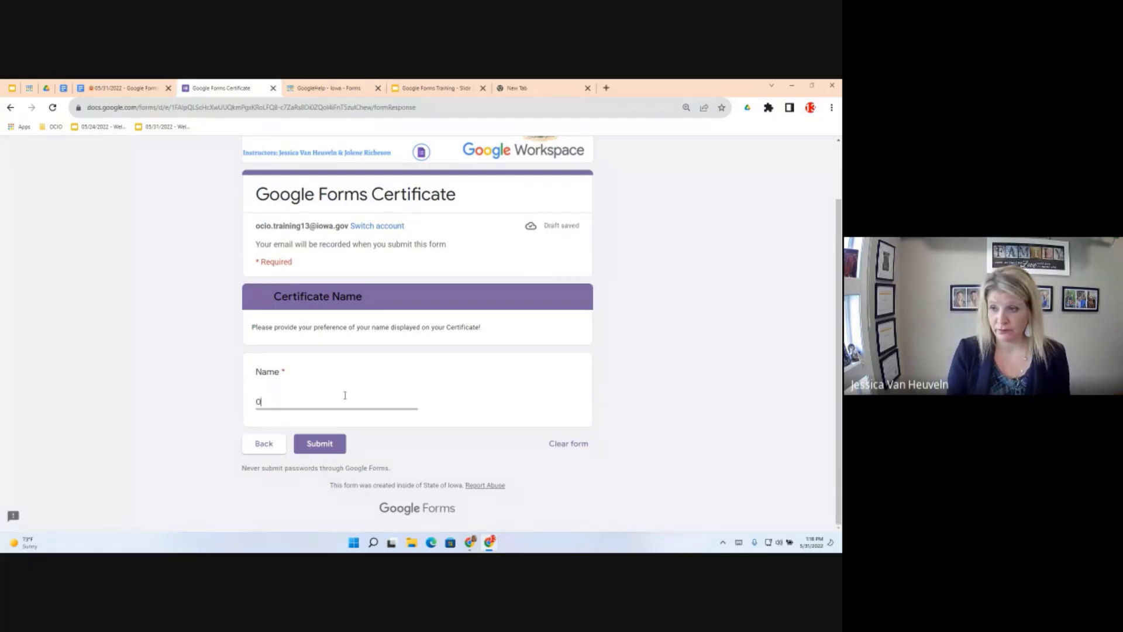
{"action": "type", "text": "io"}
{"action": "key", "text": "BackSpace"}
{"action": "key", "text": "BackSpace"}
{"action": "type", "text": "c"}
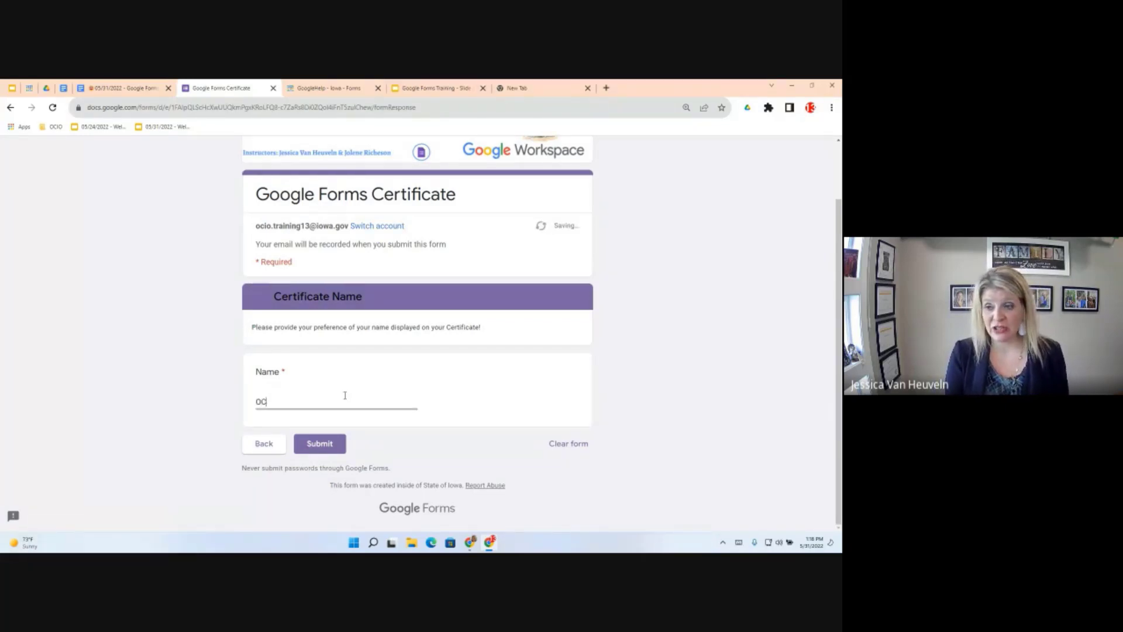
{"action": "type", "text": "Io Training"}
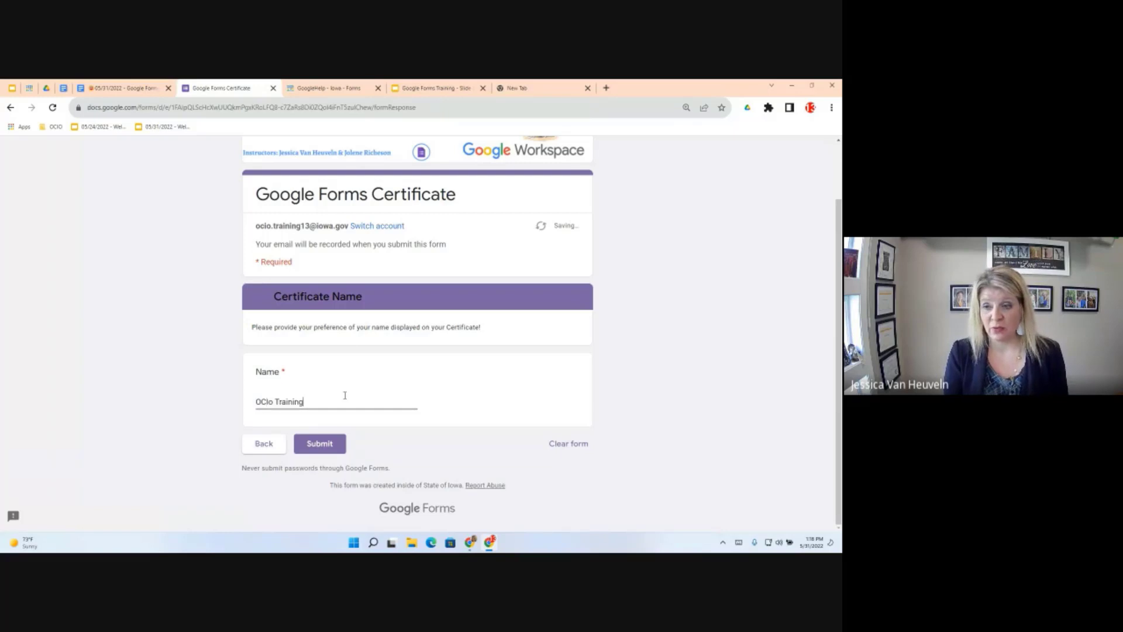
{"action": "type", "text": " 123"}
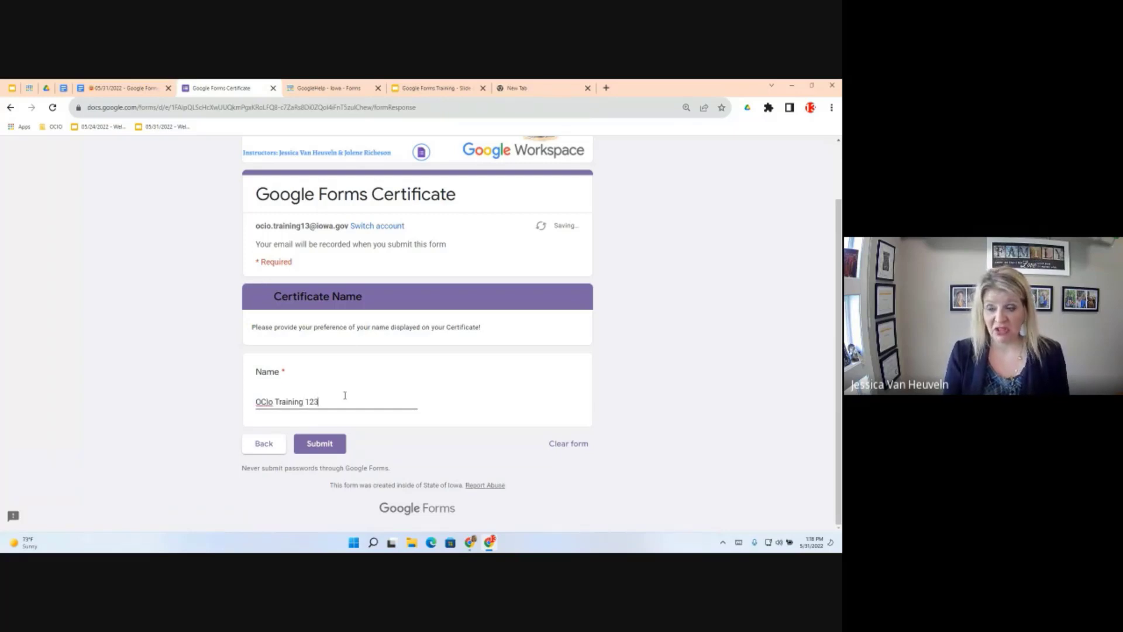
{"action": "key", "text": "BackSpace"}
{"action": "key", "text": "BackSpace"}
{"action": "type", "text": "3"}
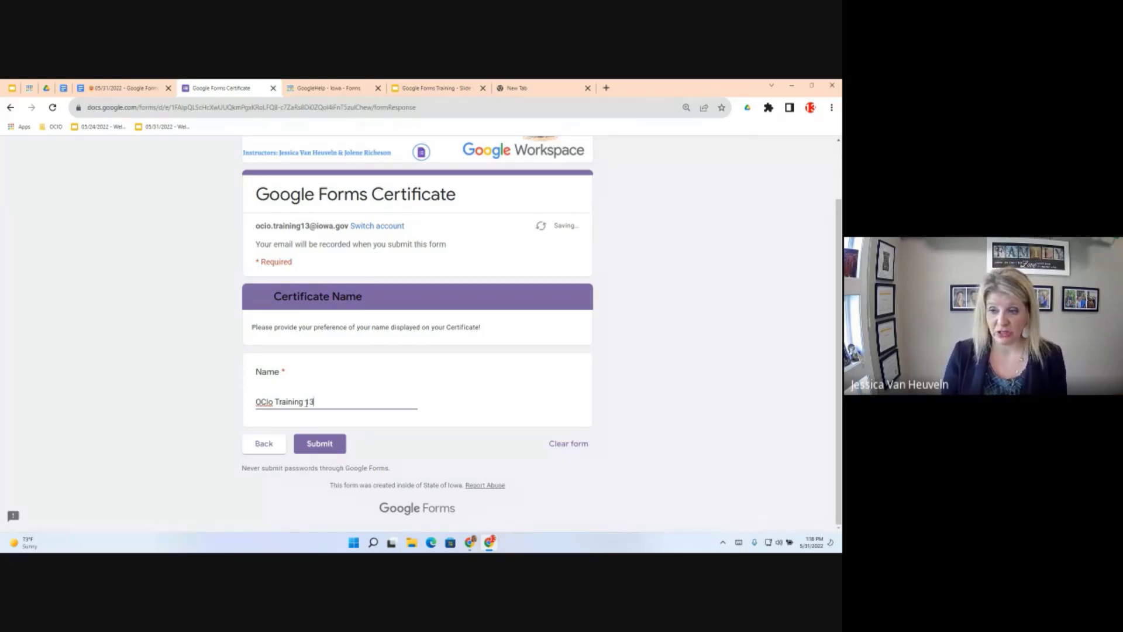
{"action": "left_click", "coordinate": [272, 402]}
{"action": "key", "text": "BackSpace"}
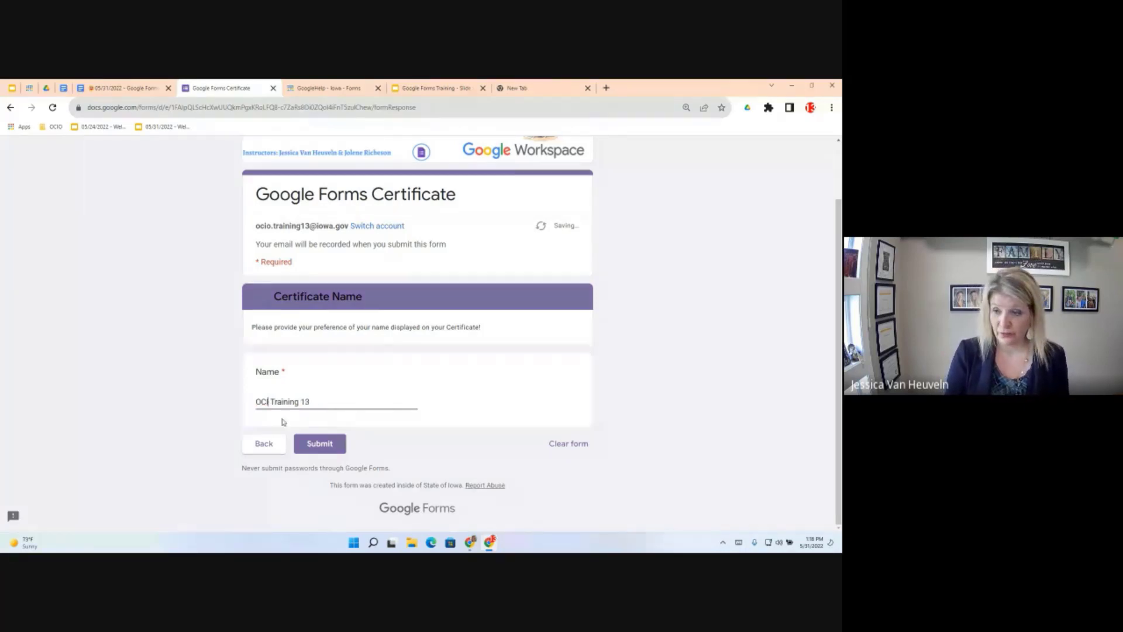
{"action": "type", "text": "O"}
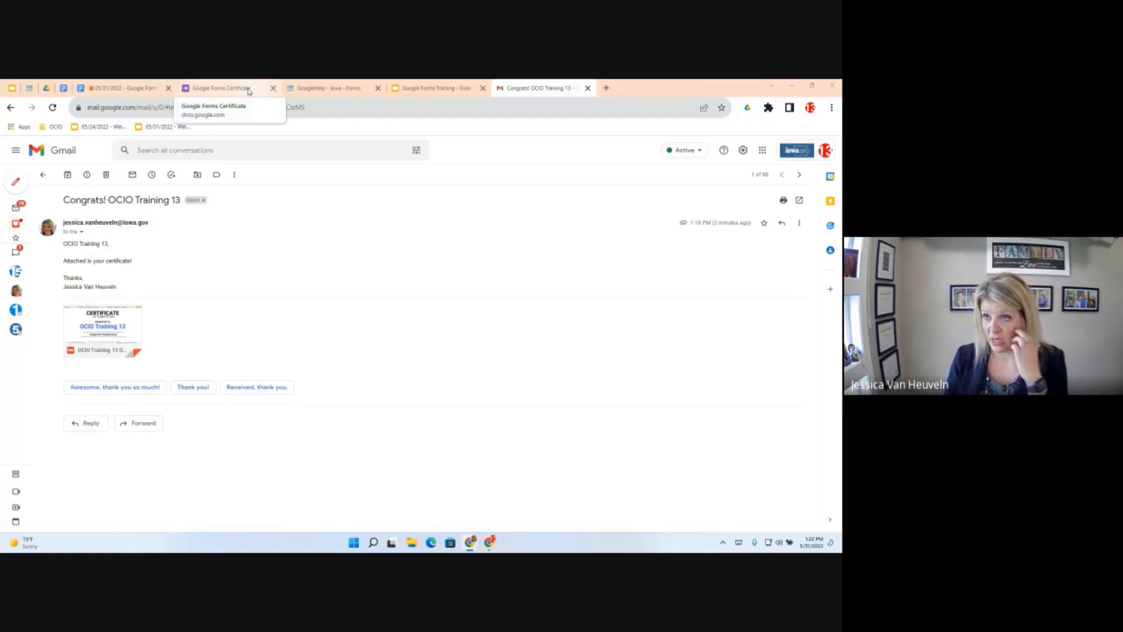
Return to the Google Forms Objectives document and dismiss the link preview card
{"action": "left_click", "coordinate": [128, 90]}
{"action": "left_click", "coordinate": [499, 377]}
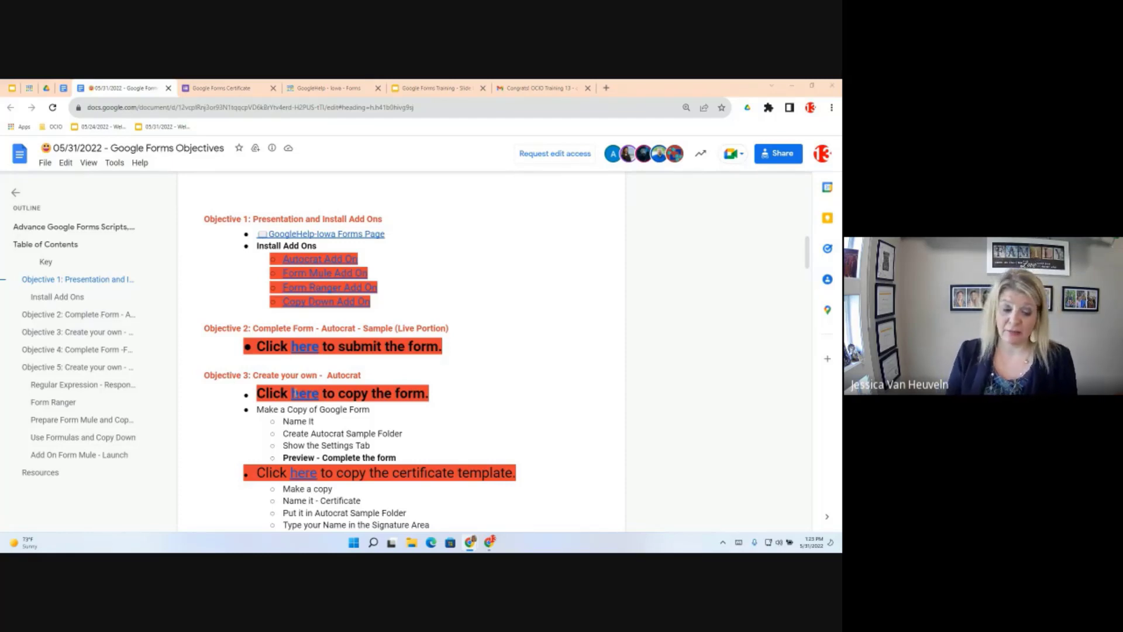
Follow the Objective 3 'here' link and make a copy of the Certificate Template form
{"action": "left_click", "coordinate": [307, 396]}
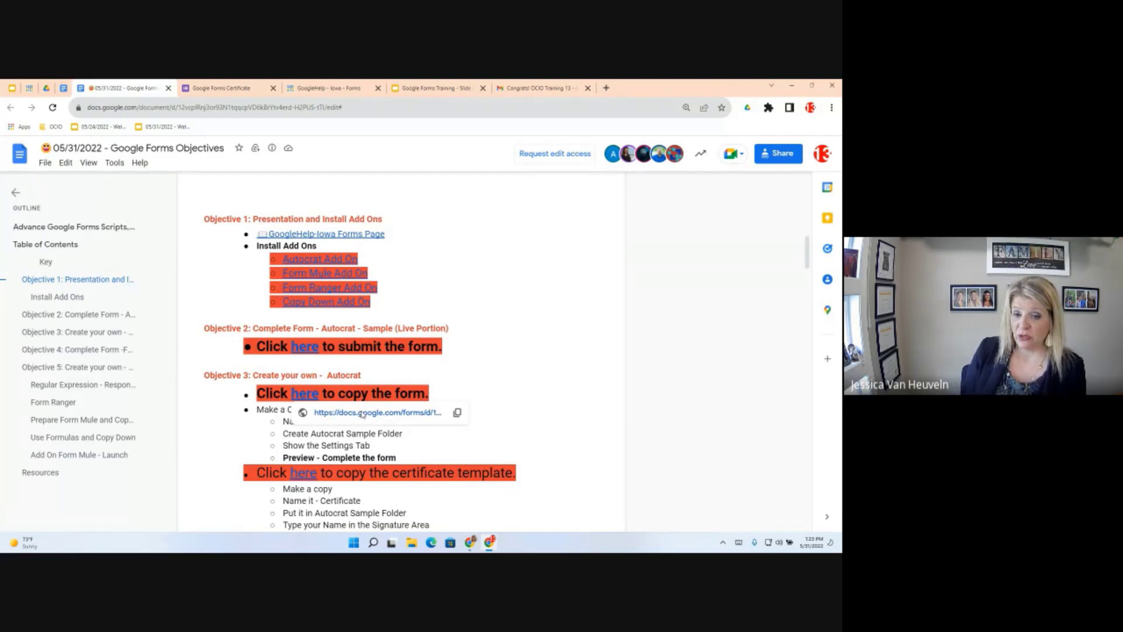
{"action": "left_click", "coordinate": [362, 413]}
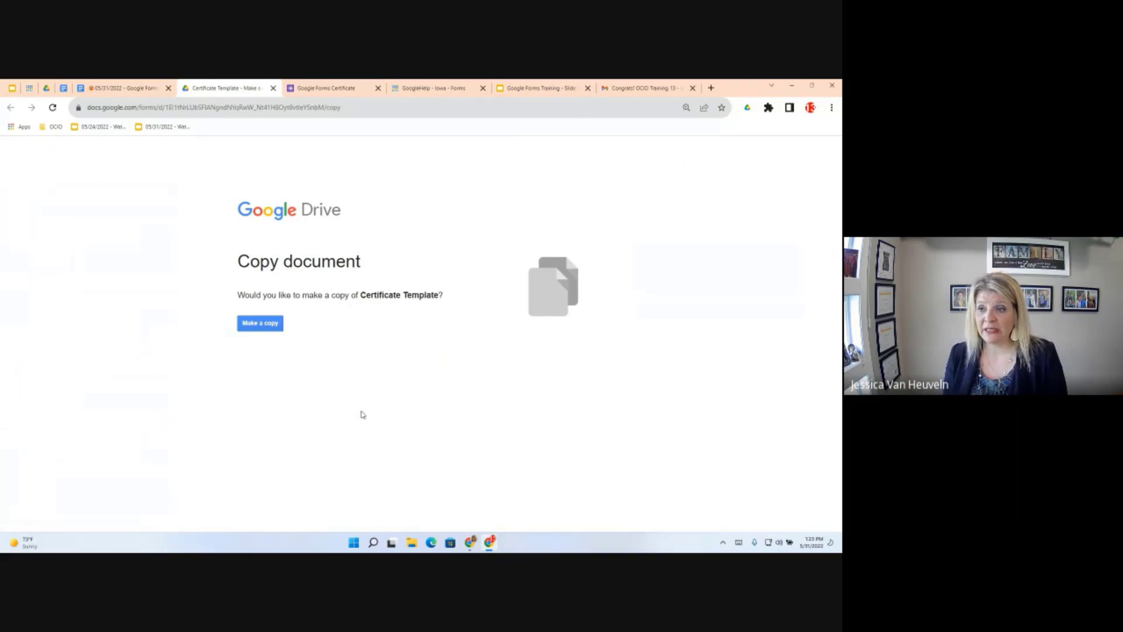
{"action": "left_click", "coordinate": [260, 323]}
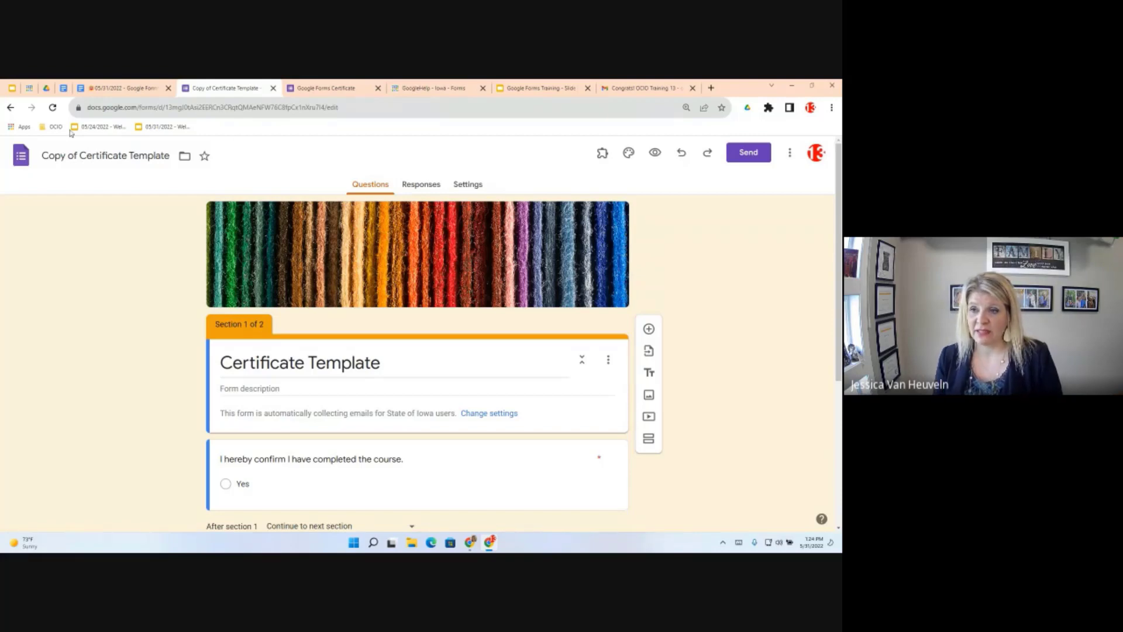
Replace 'Copy of' in the form title with 'Autocrat Sample', fixing typos along the way
{"action": "left_click_drag", "start_coordinate": [80, 156], "coordinate": [43, 157]}
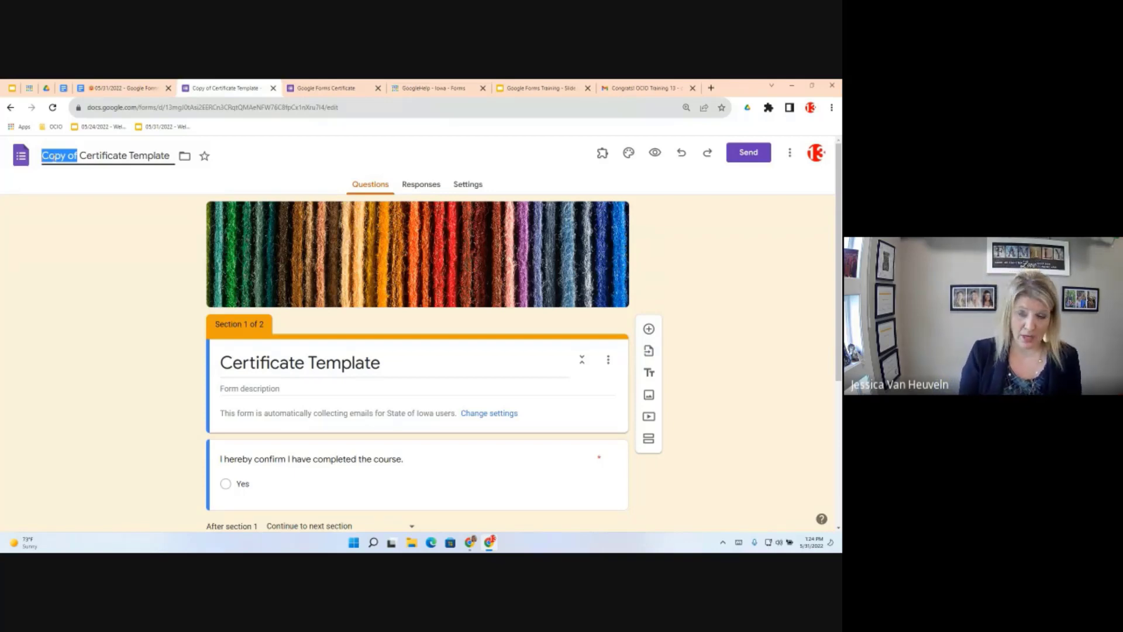
{"action": "type", "text": "AUto"}
{"action": "key", "text": "BackSpace"}
{"action": "key", "text": "BackSpace"}
{"action": "key", "text": "BackSpace"}
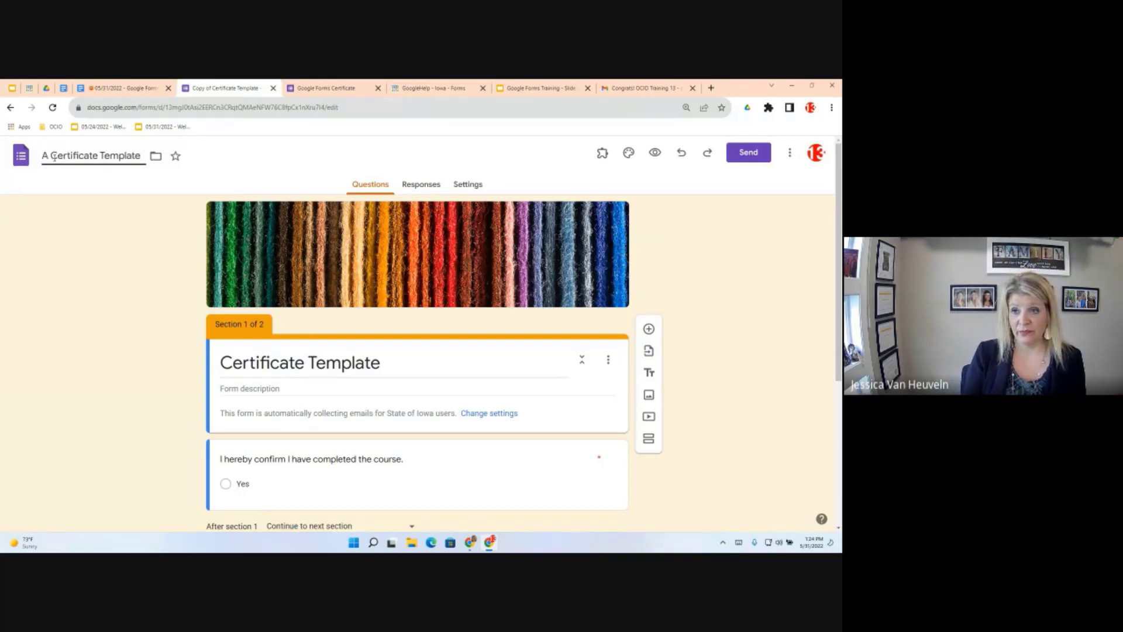
{"action": "type", "text": "utocrat Smapl"}
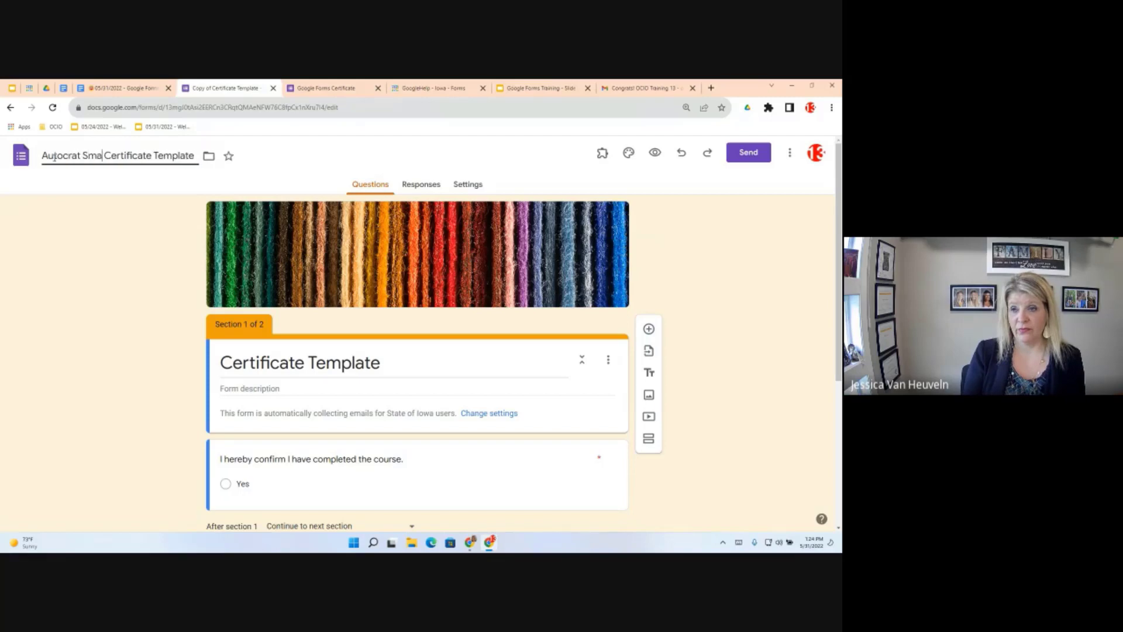
{"action": "key", "text": "BackSpace"}
{"action": "key", "text": "BackSpace"}
{"action": "key", "text": "BackSpace"}
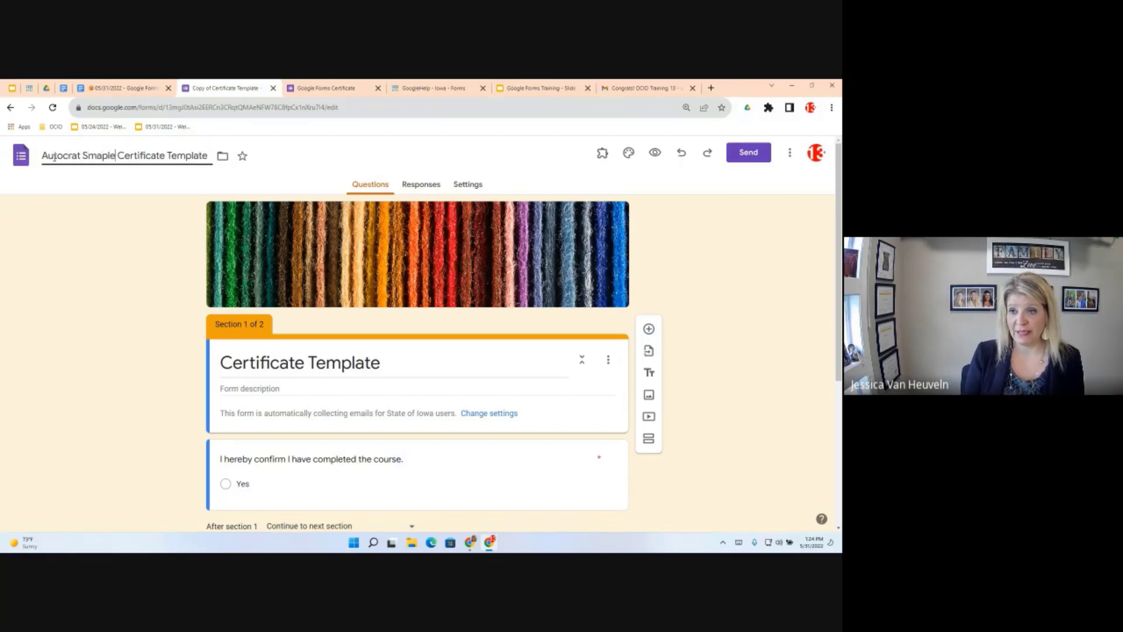
{"action": "key", "text": "BackSpace"}
{"action": "key", "text": "BackSpace"}
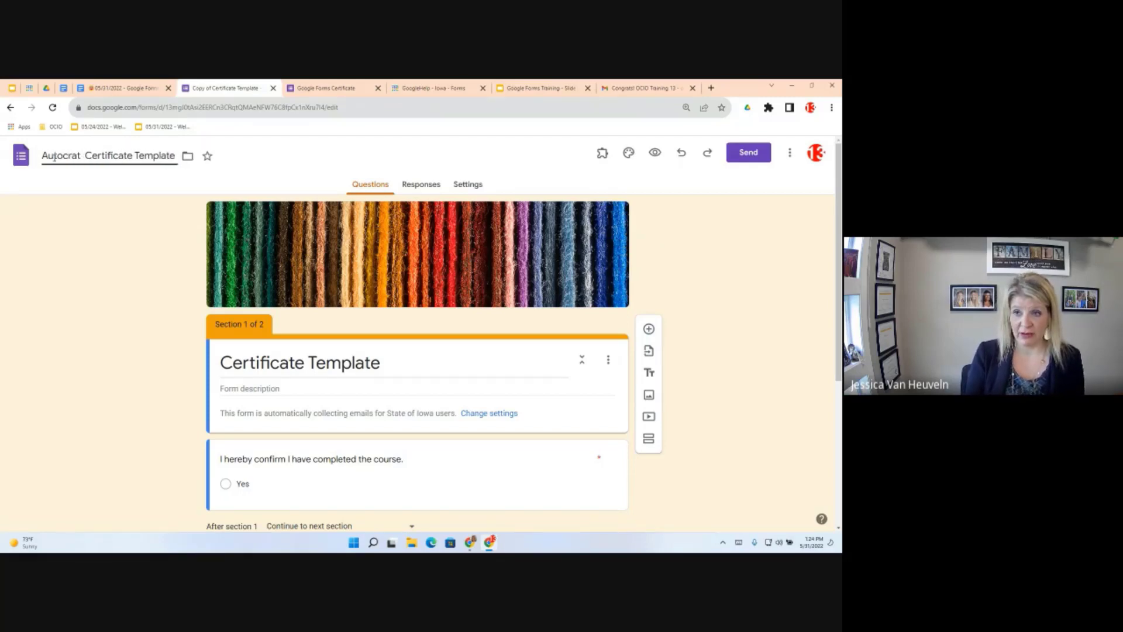
{"action": "type", "text": "Sample"}
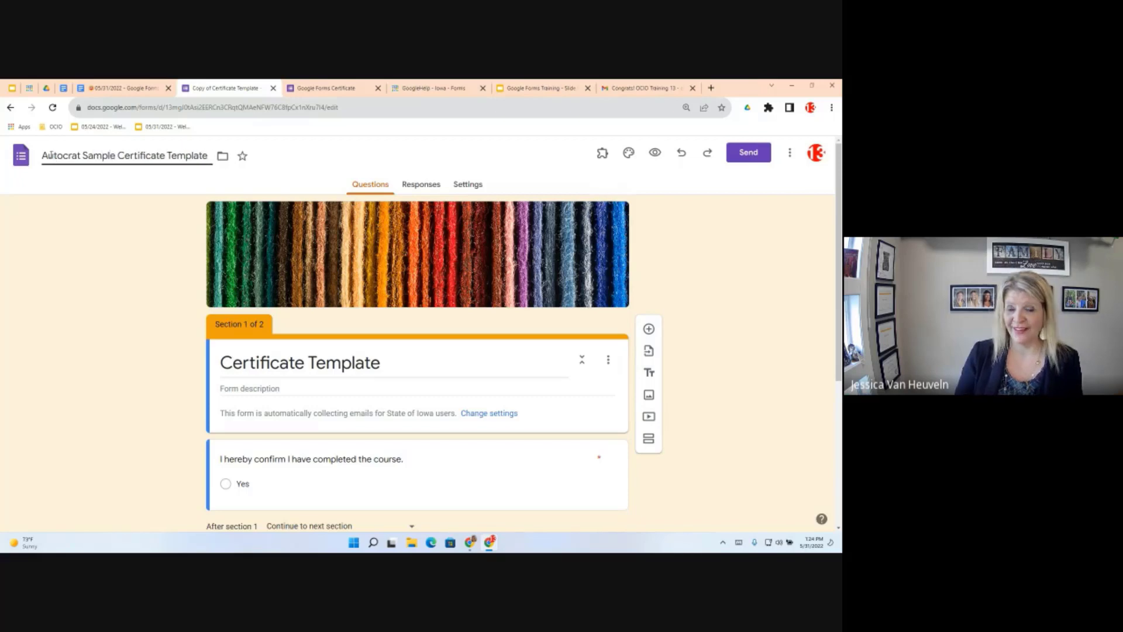
{"action": "left_click", "coordinate": [224, 157]}
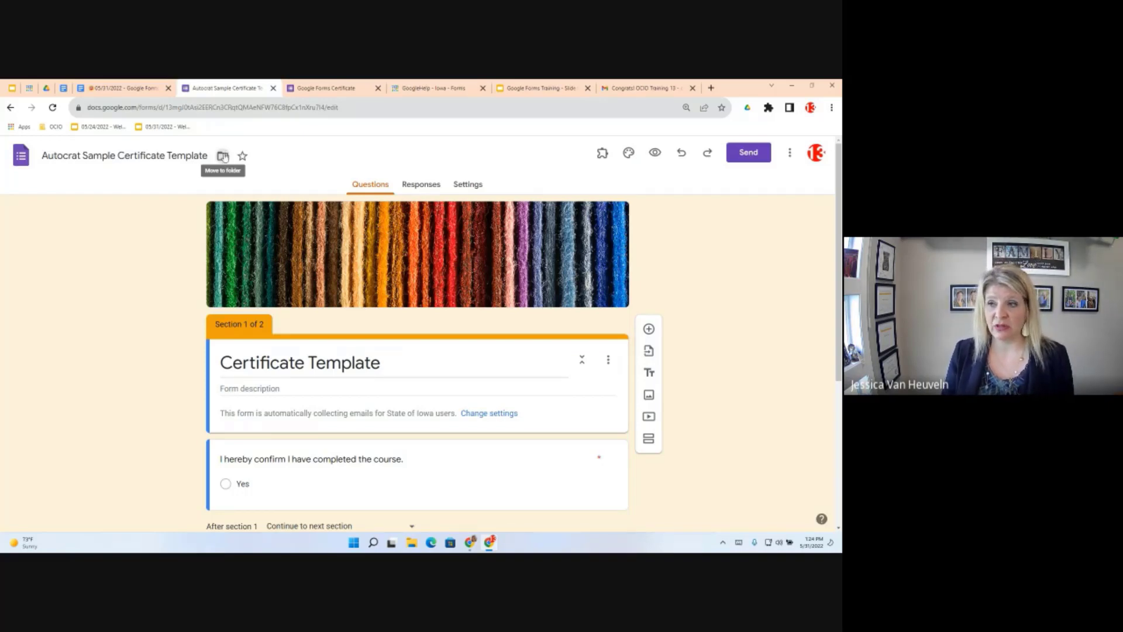
Create a new 'Autocrat Sample' folder in My Drive and move the form there
{"action": "left_click", "coordinate": [222, 156]}
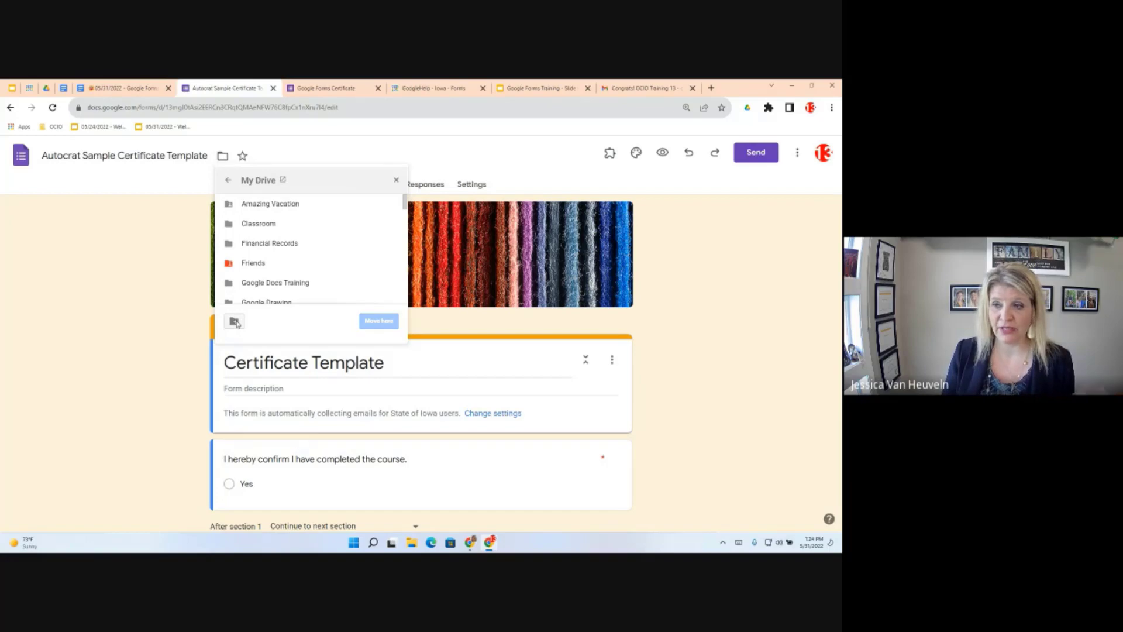
{"action": "left_click", "coordinate": [234, 322]}
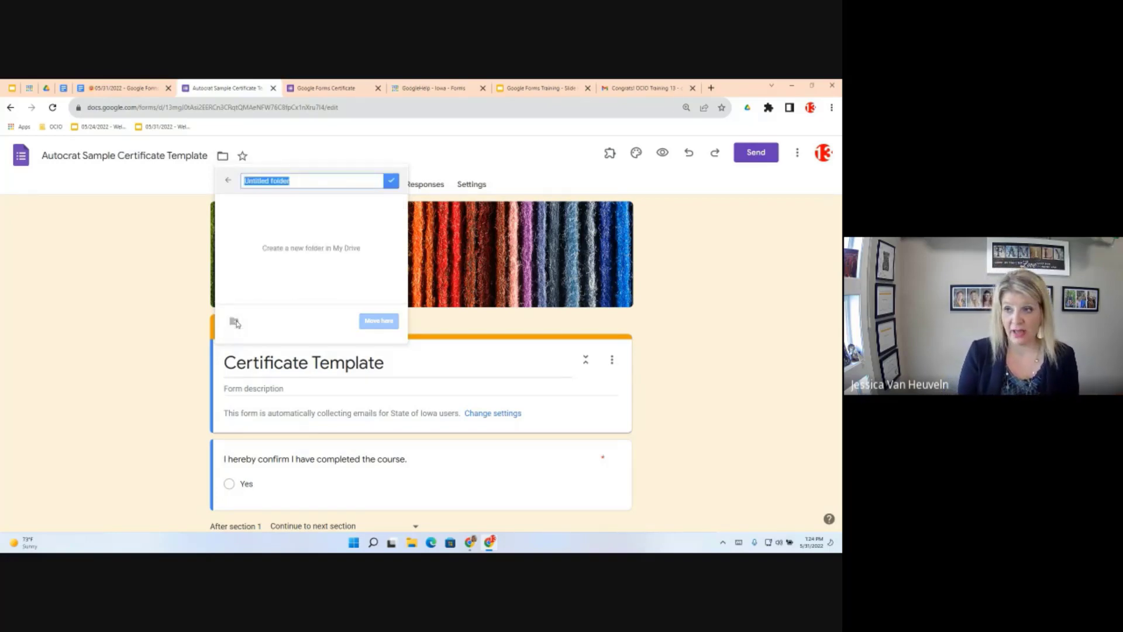
{"action": "type", "text": "Autocra"}
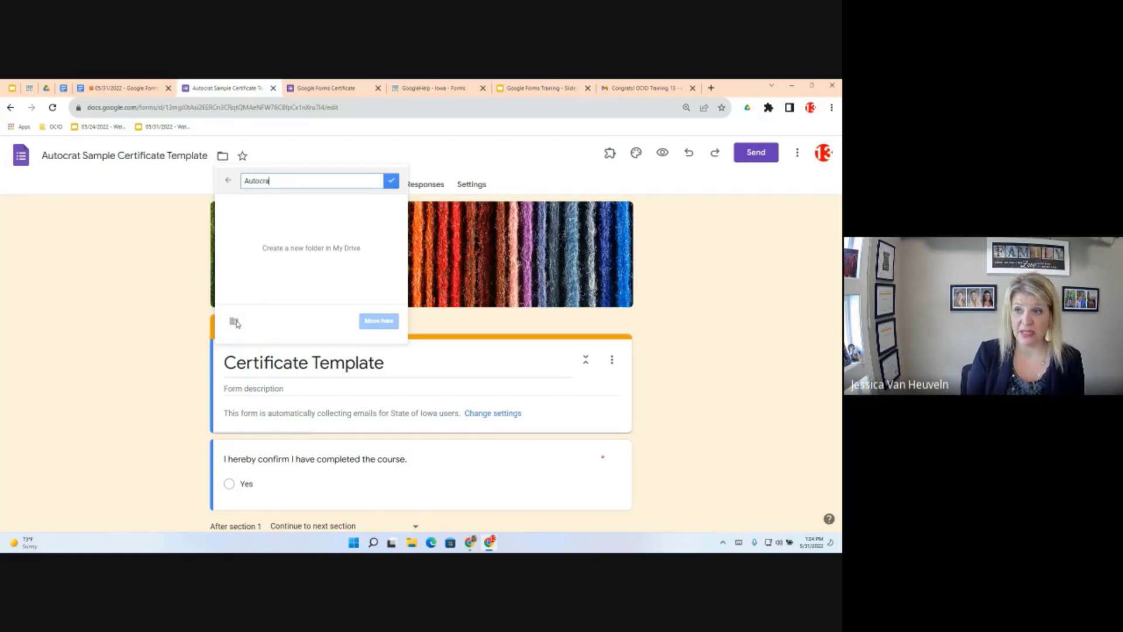
{"action": "type", "text": "t Sample"}
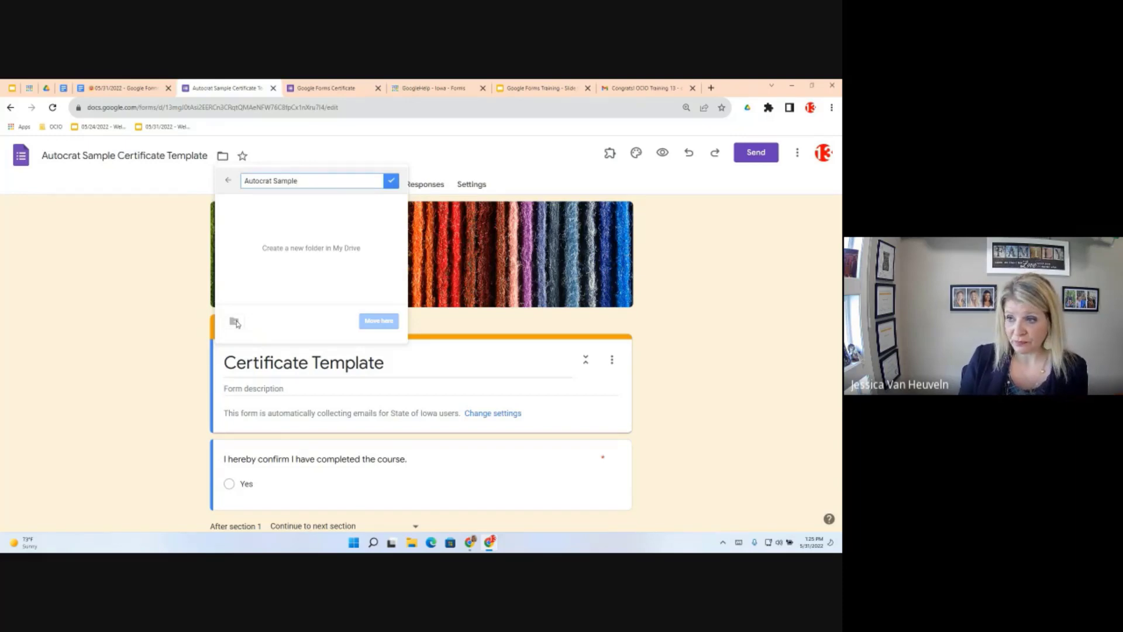
{"action": "left_click", "coordinate": [391, 183]}
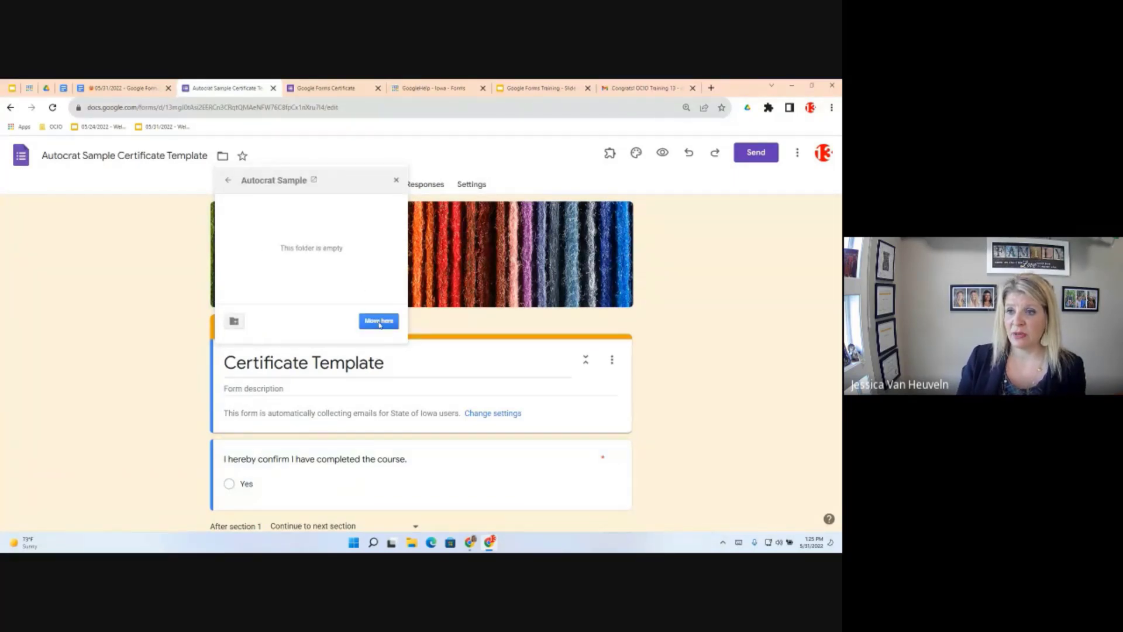
{"action": "left_click", "coordinate": [379, 322]}
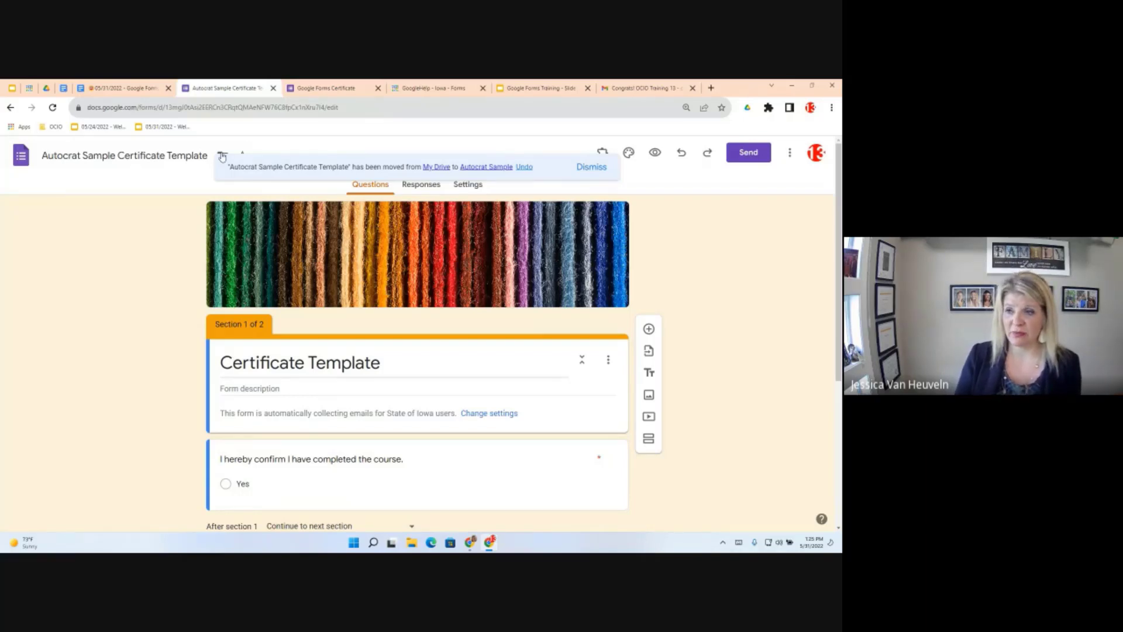
Dismiss the 'has been moved' notice about the Autocrat Sample folder
{"action": "left_click", "coordinate": [591, 167]}
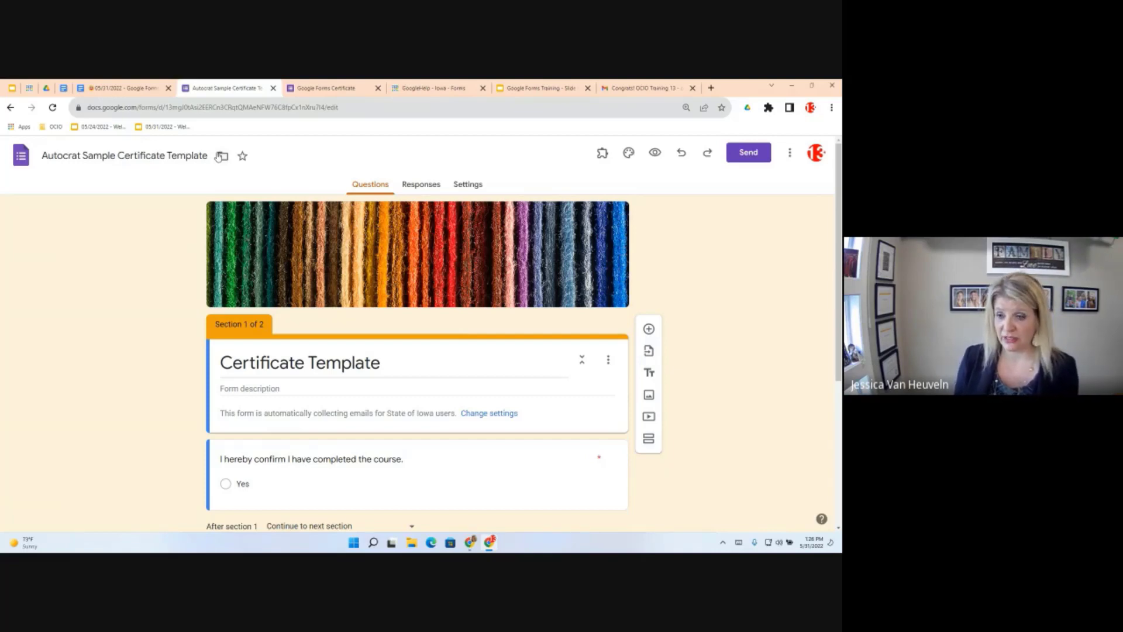
Create a new linked spreadsheet, 'Autocrat Sample Certificate Template (Responses)', for the form's responses
{"action": "left_click", "coordinate": [426, 185]}
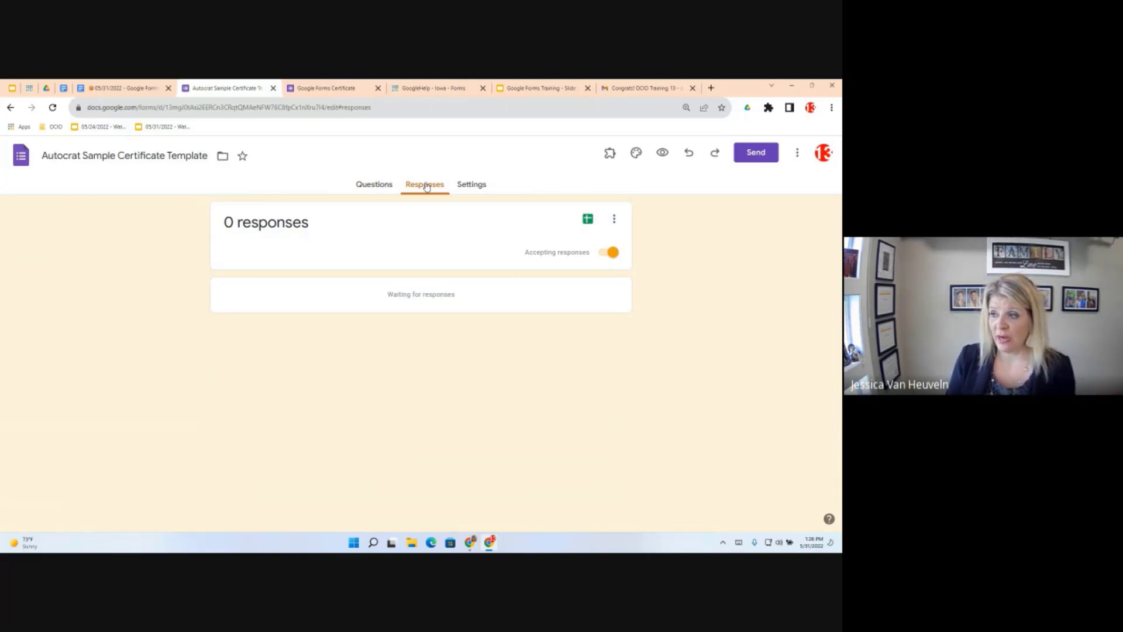
{"action": "left_click", "coordinate": [588, 221]}
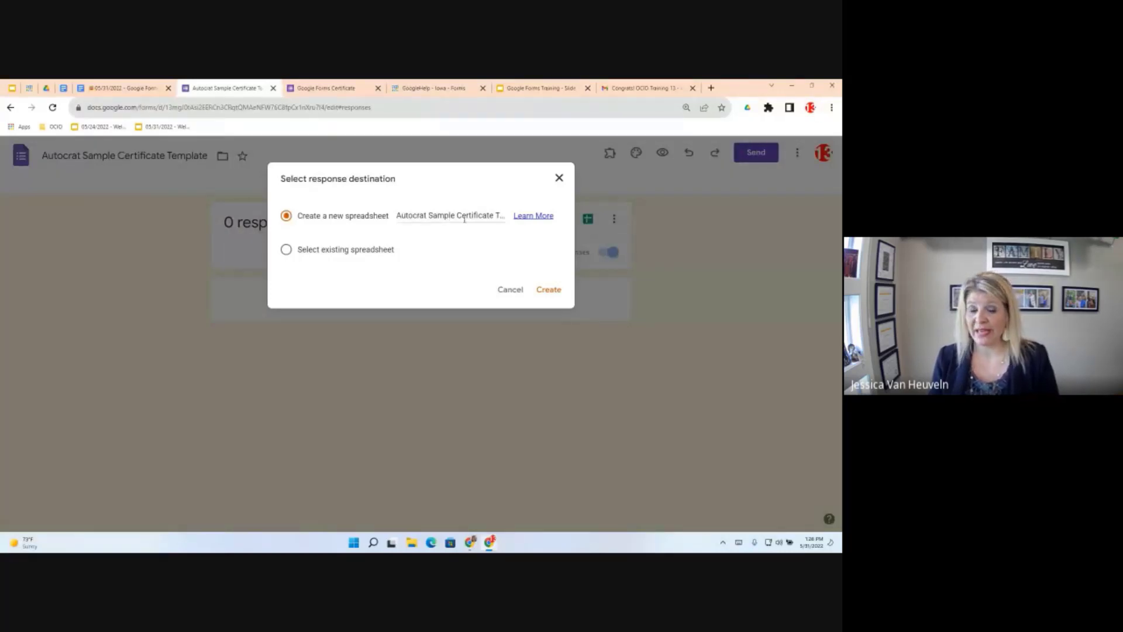
{"action": "left_click", "coordinate": [547, 290]}
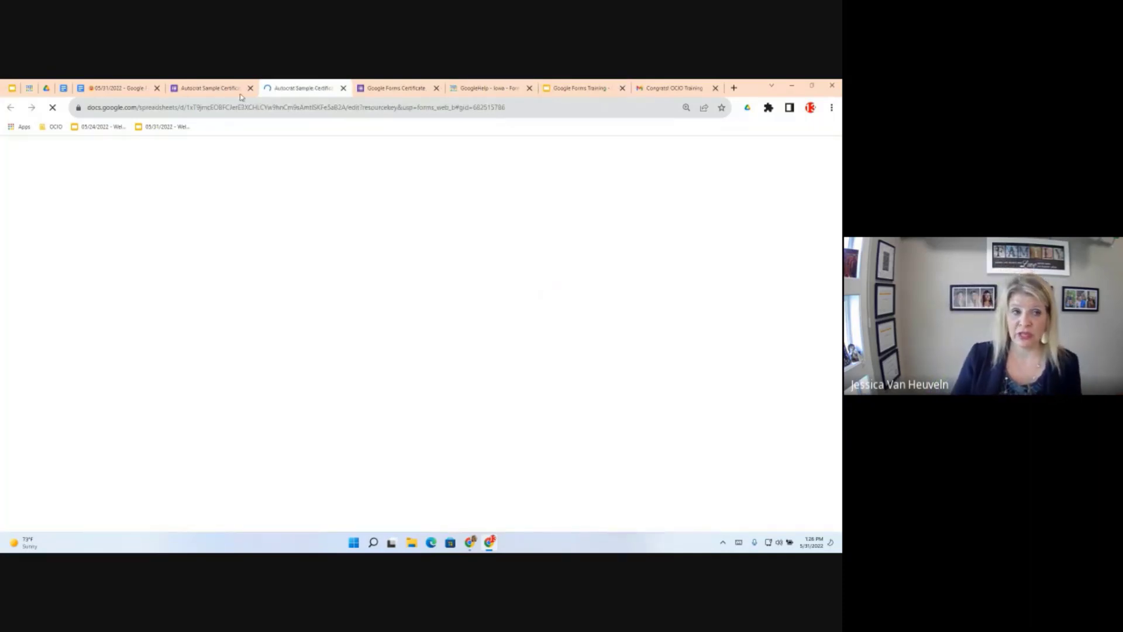
Review the response sheet's Timestamp, Email Address and Name headers, then go back to the form
{"action": "left_click", "coordinate": [196, 89]}
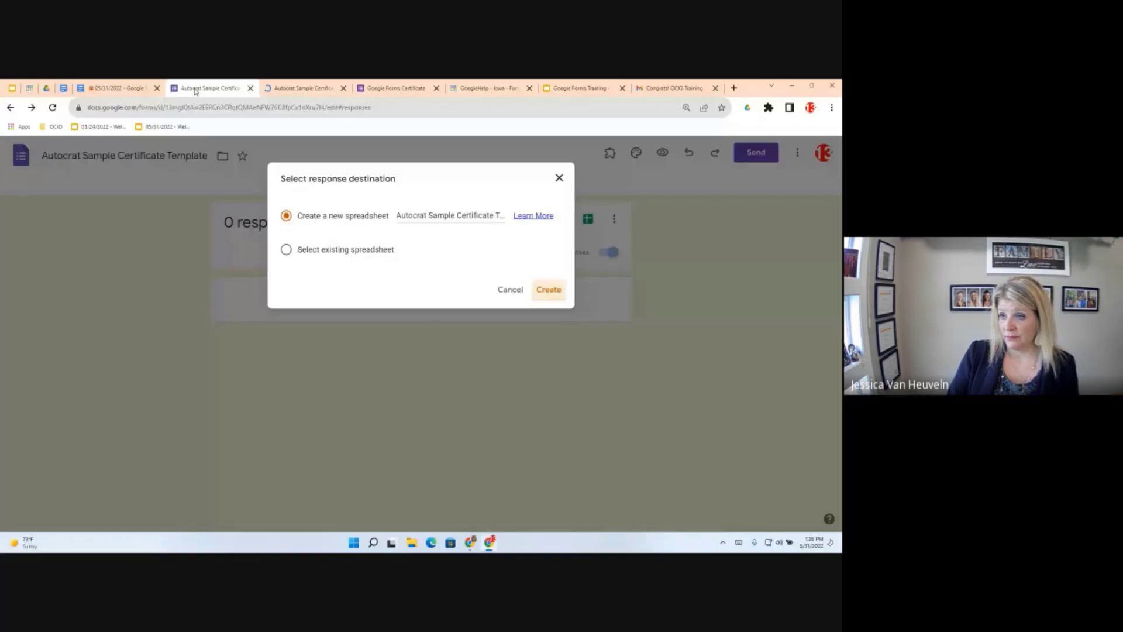
{"action": "left_click", "coordinate": [330, 84]}
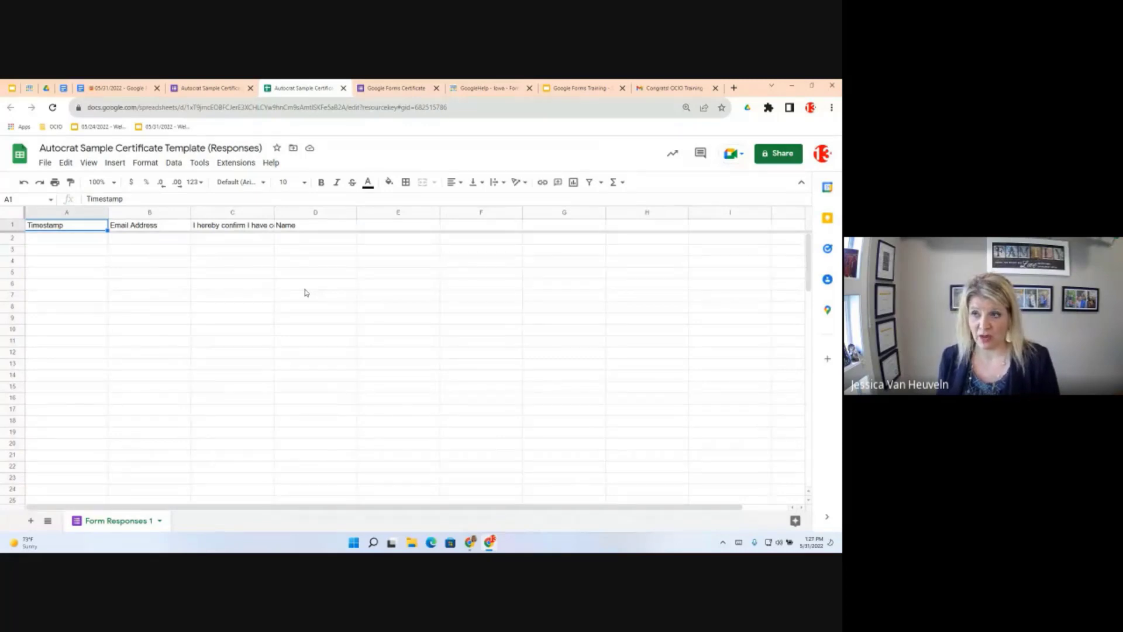
{"action": "left_click", "coordinate": [212, 89]}
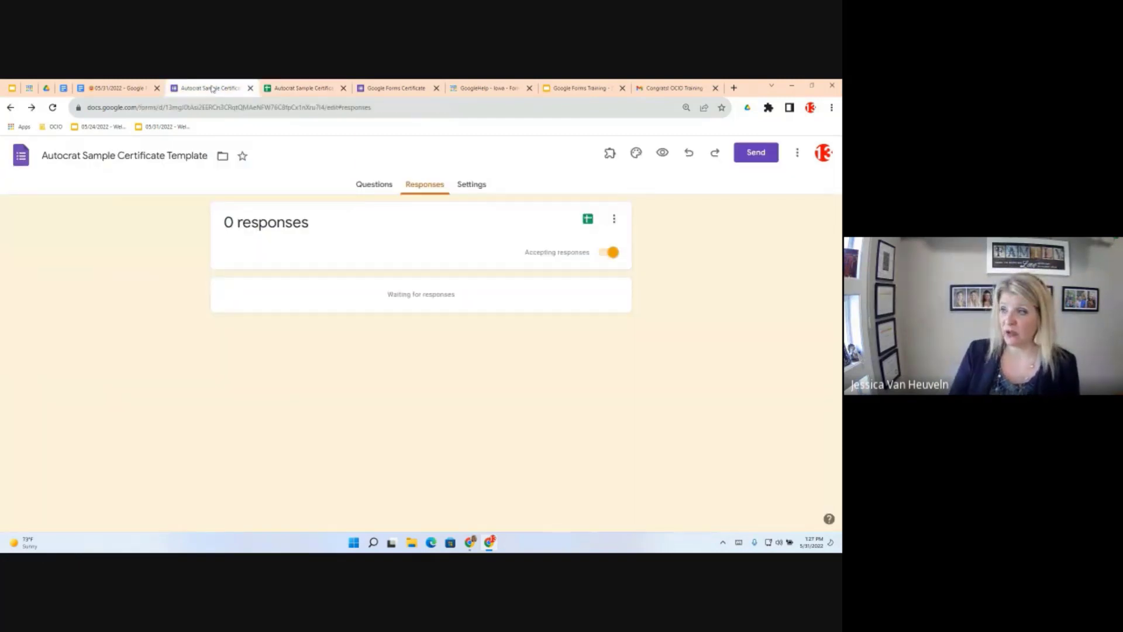
Preview the form and submit a test response answering Yes with the name 'Test Sample 1'
{"action": "left_click", "coordinate": [659, 154]}
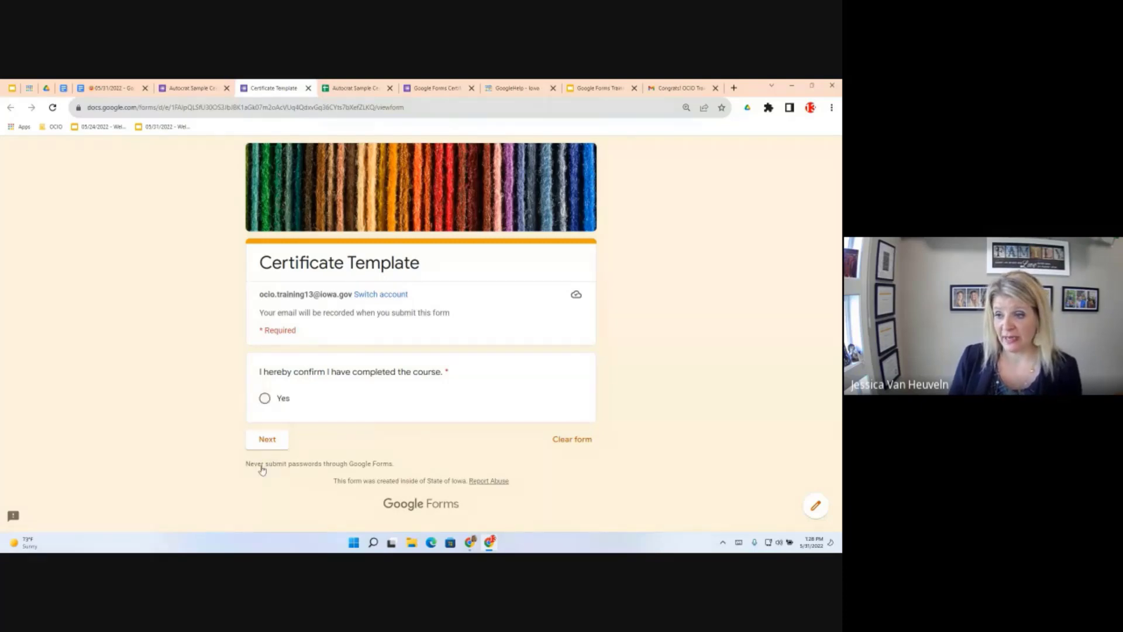
{"action": "left_click", "coordinate": [265, 398]}
{"action": "left_click", "coordinate": [266, 439]}
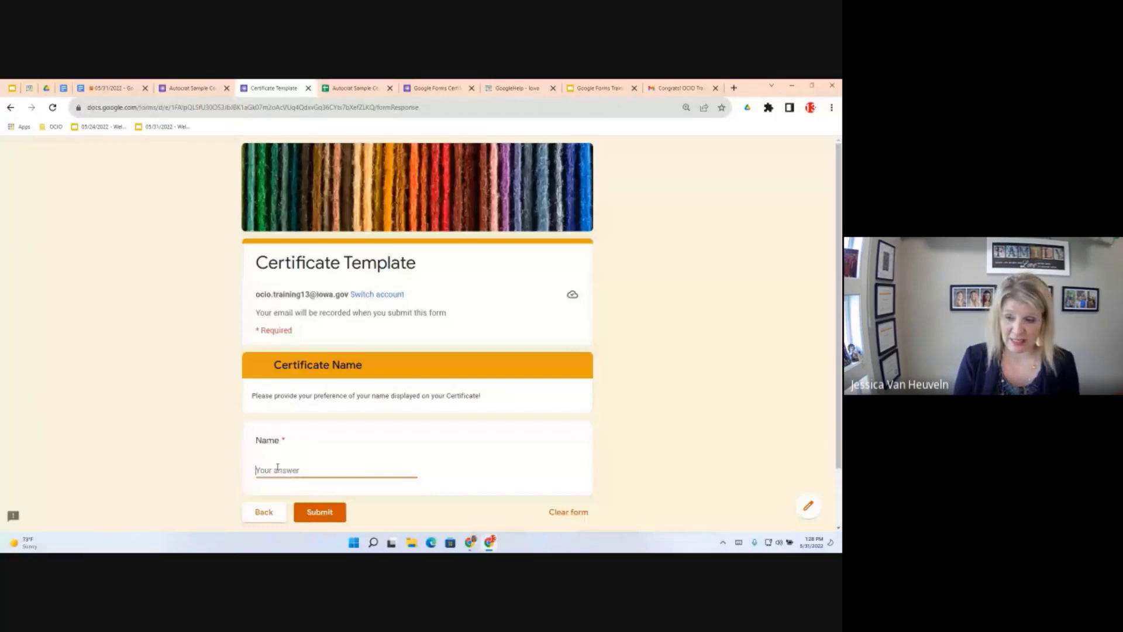
{"action": "type", "text": "Teset Sample 1"}
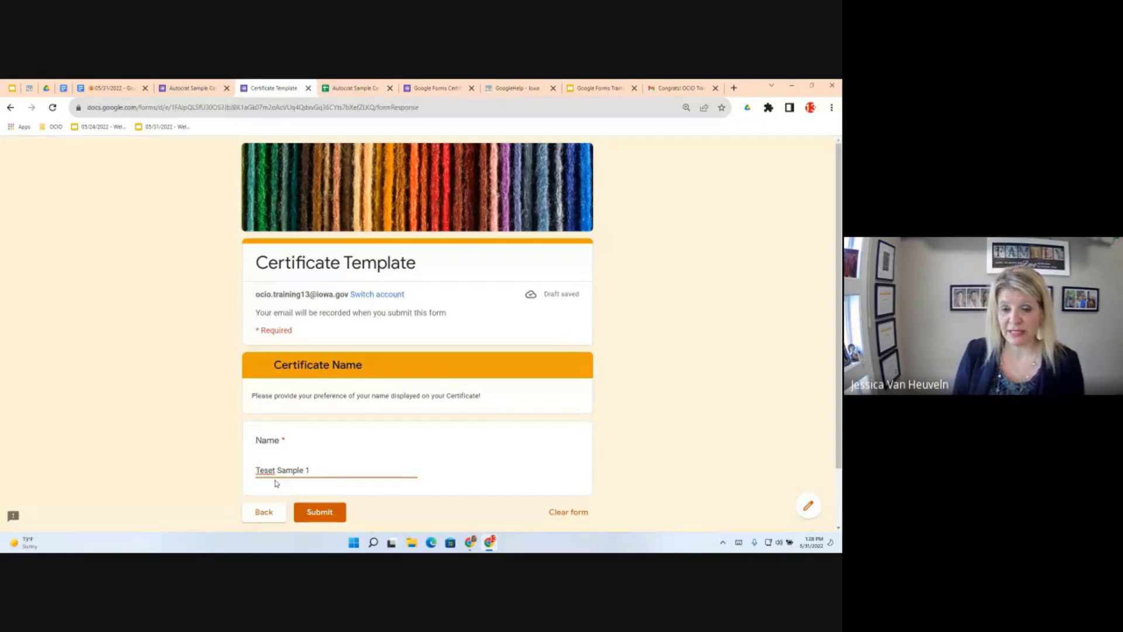
{"action": "key", "text": "BackSpace"}
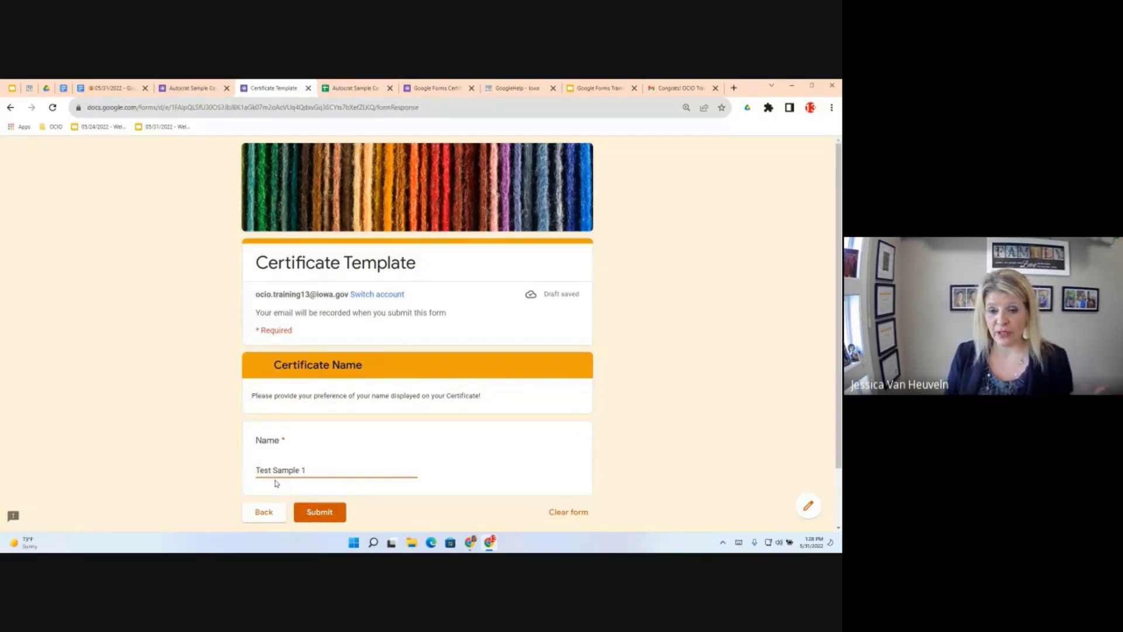
{"action": "left_click", "coordinate": [319, 512]}
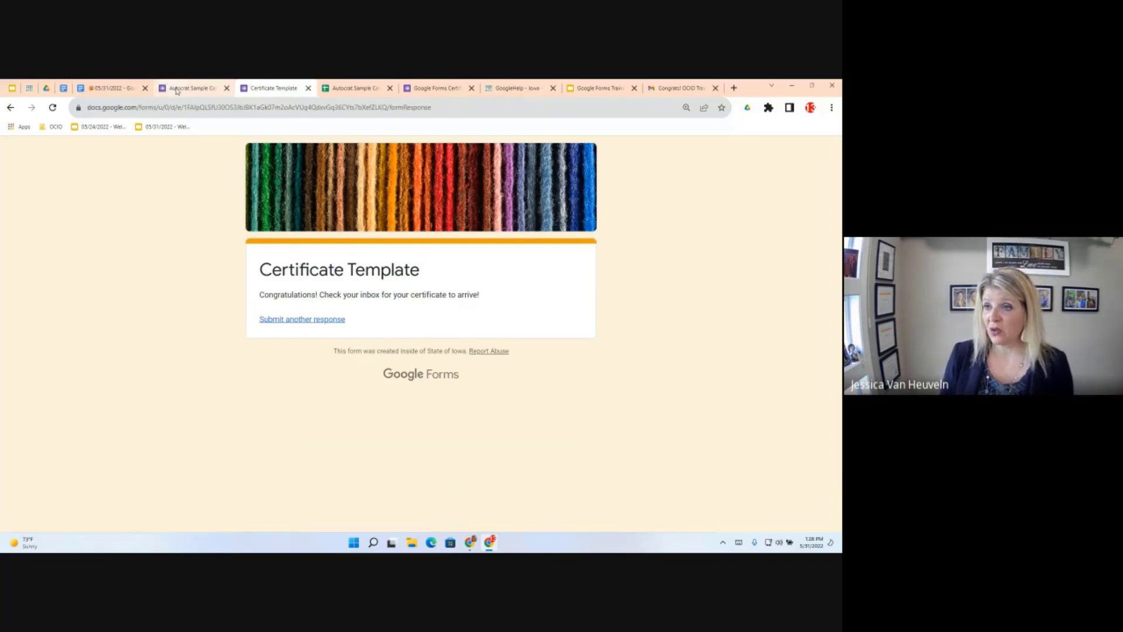
Go back to the form editor's Responses summary showing 1 response, 100% Yes
{"action": "left_click", "coordinate": [192, 88]}
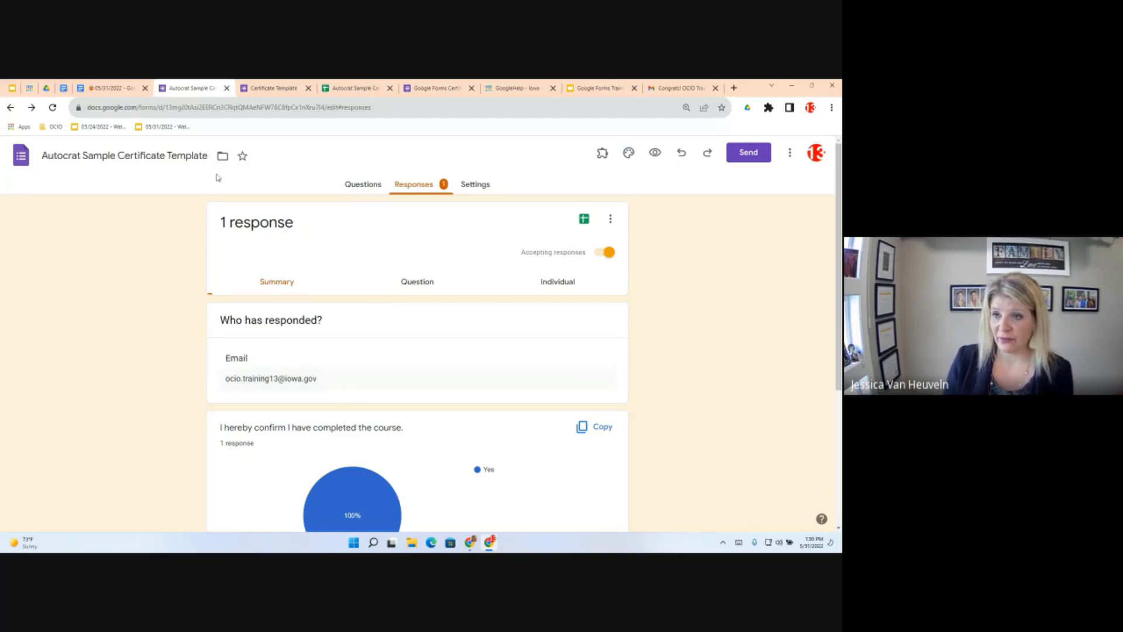
In the objectives document, follow the 'here' link to copy Certificate Template DEMO
{"action": "left_click", "coordinate": [115, 87]}
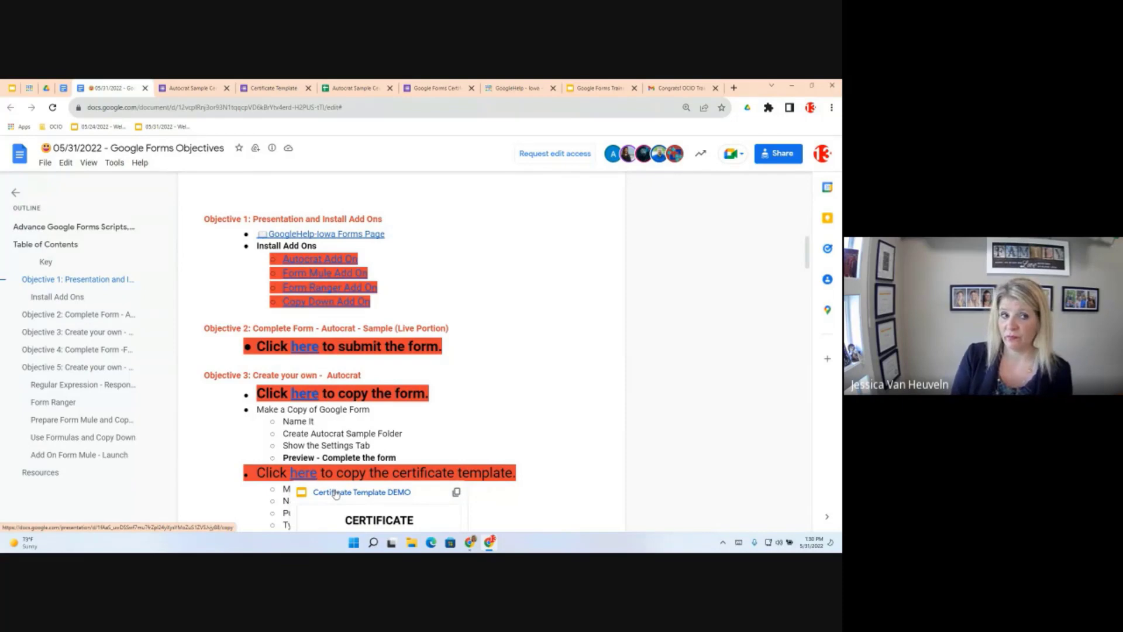
{"action": "left_click", "coordinate": [335, 493]}
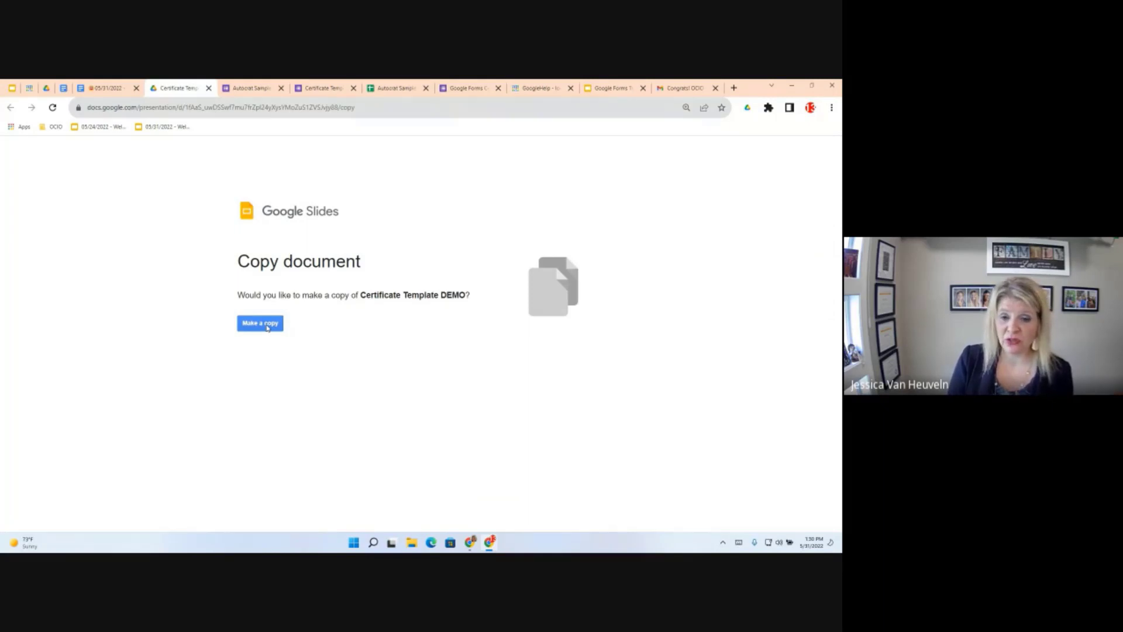
Make a copy of Certificate Template DEMO and select its title for renaming
{"action": "left_click", "coordinate": [267, 325]}
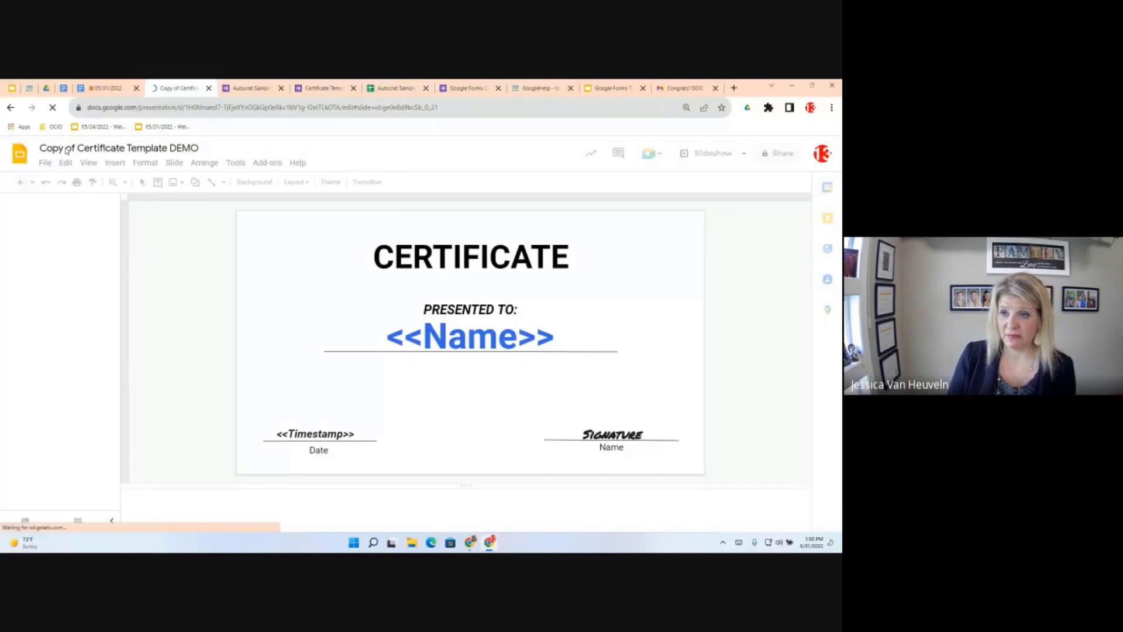
{"action": "left_click_drag", "start_coordinate": [75, 149], "coordinate": [55, 148]}
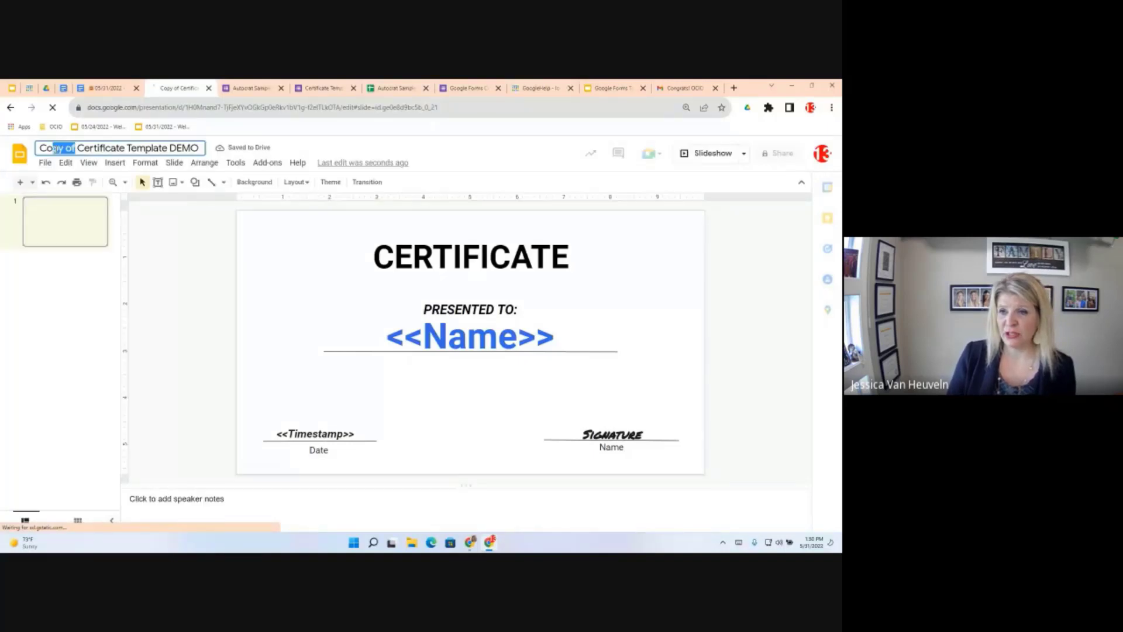
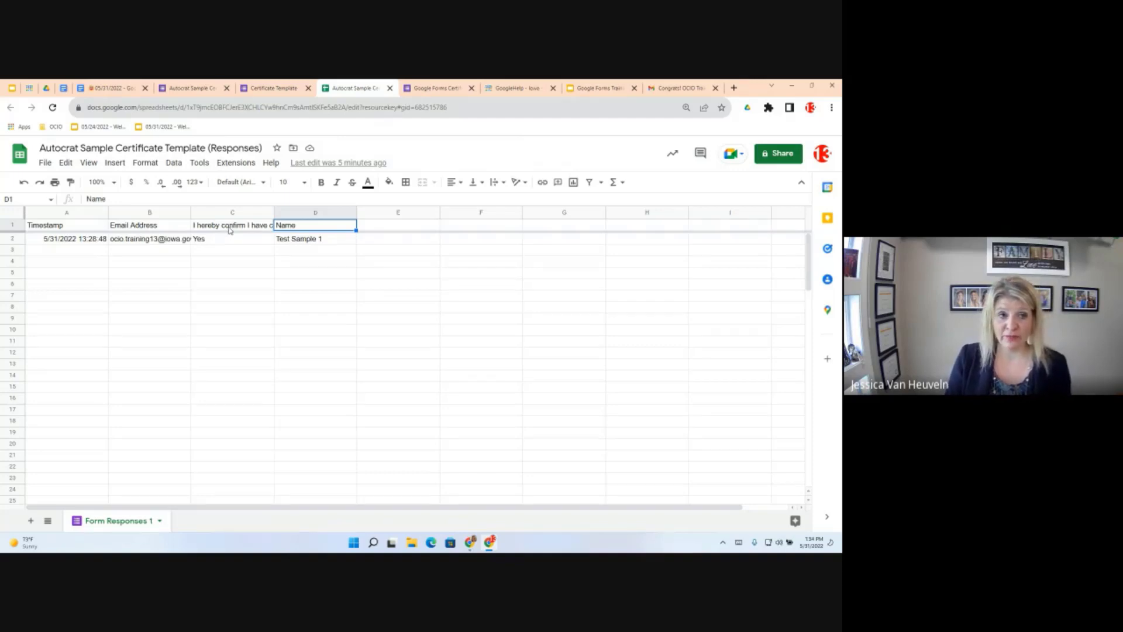
Review the test response's confirmation question, name and timestamp in the responses sheet
{"action": "left_click", "coordinate": [229, 229]}
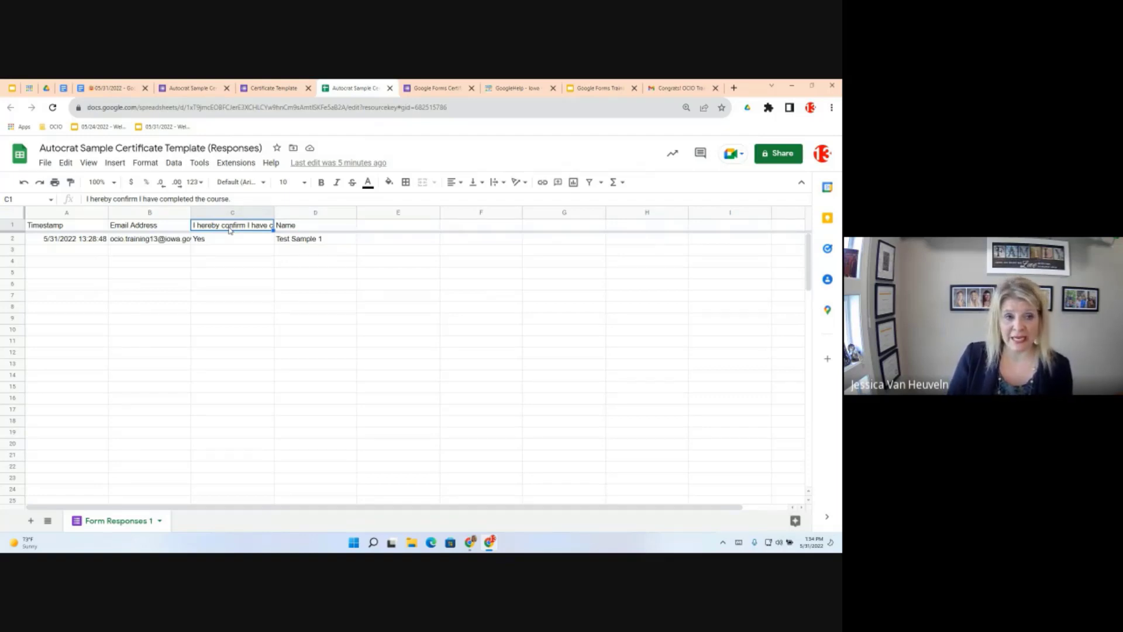
{"action": "left_click", "coordinate": [321, 242]}
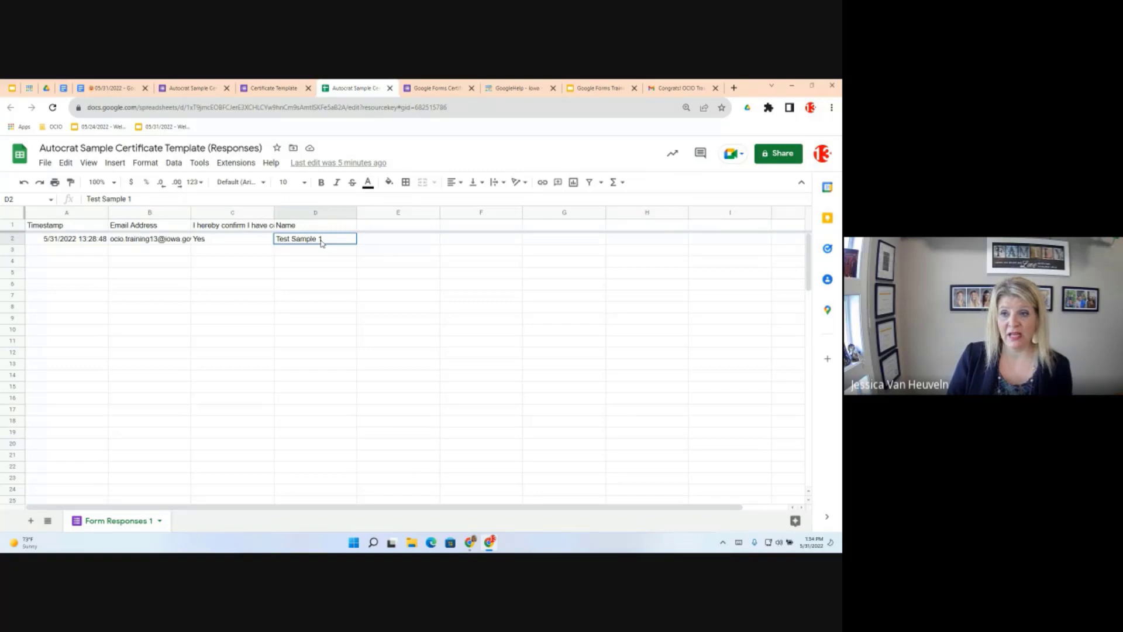
{"action": "left_click", "coordinate": [51, 242]}
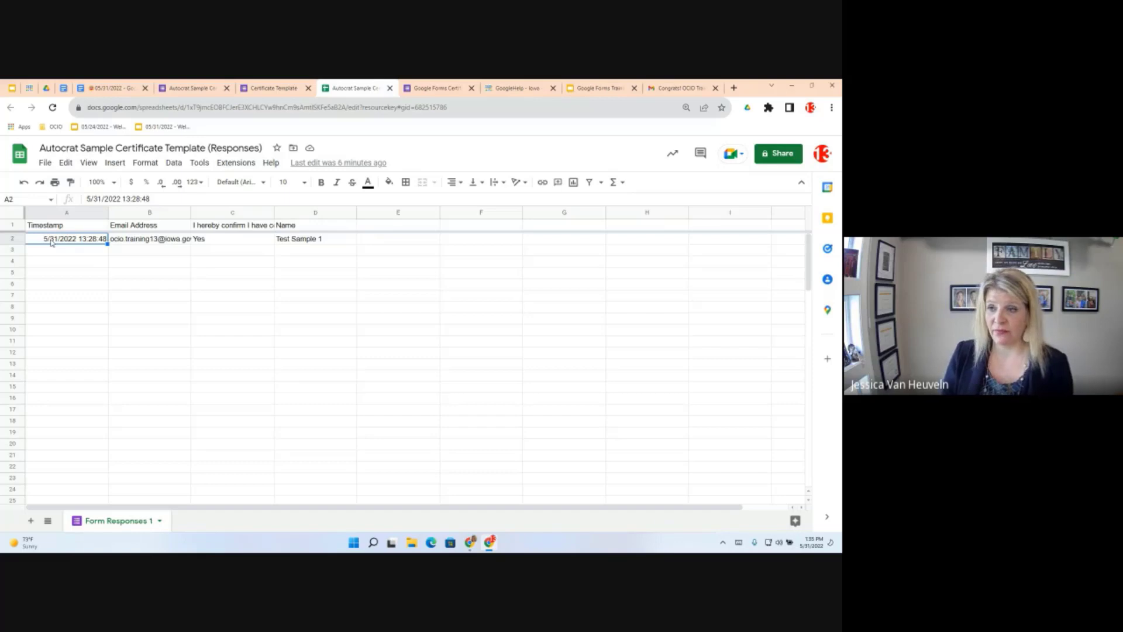
Launch the AutoCrat add-on from Extensions and start a new merge job
{"action": "left_click", "coordinate": [234, 164]}
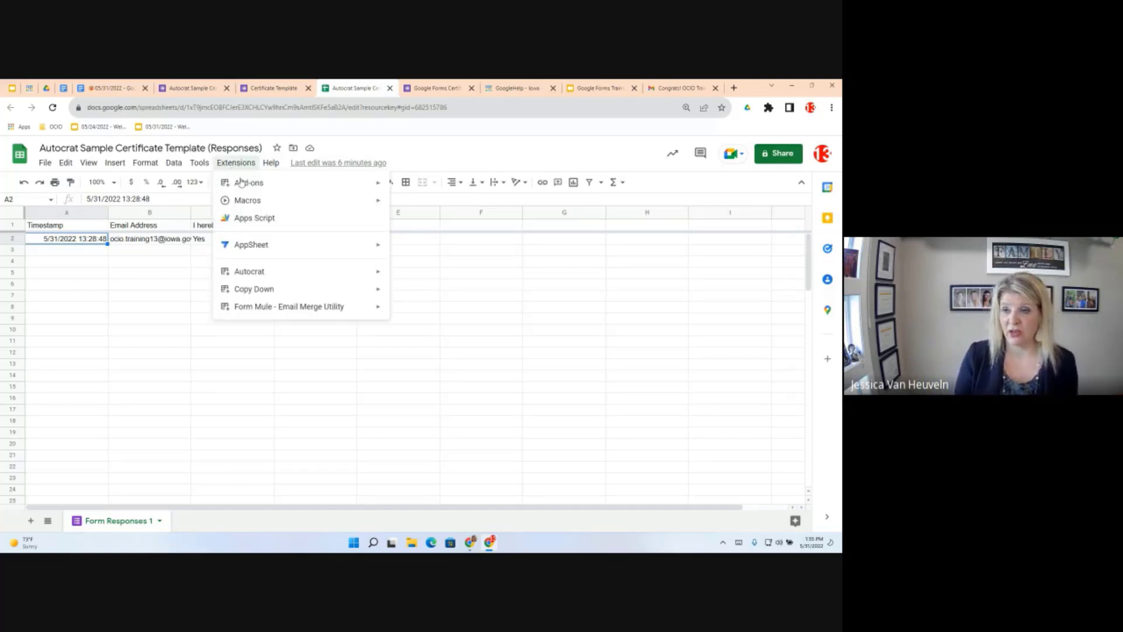
{"action": "mouse_move", "coordinate": [245, 180]}
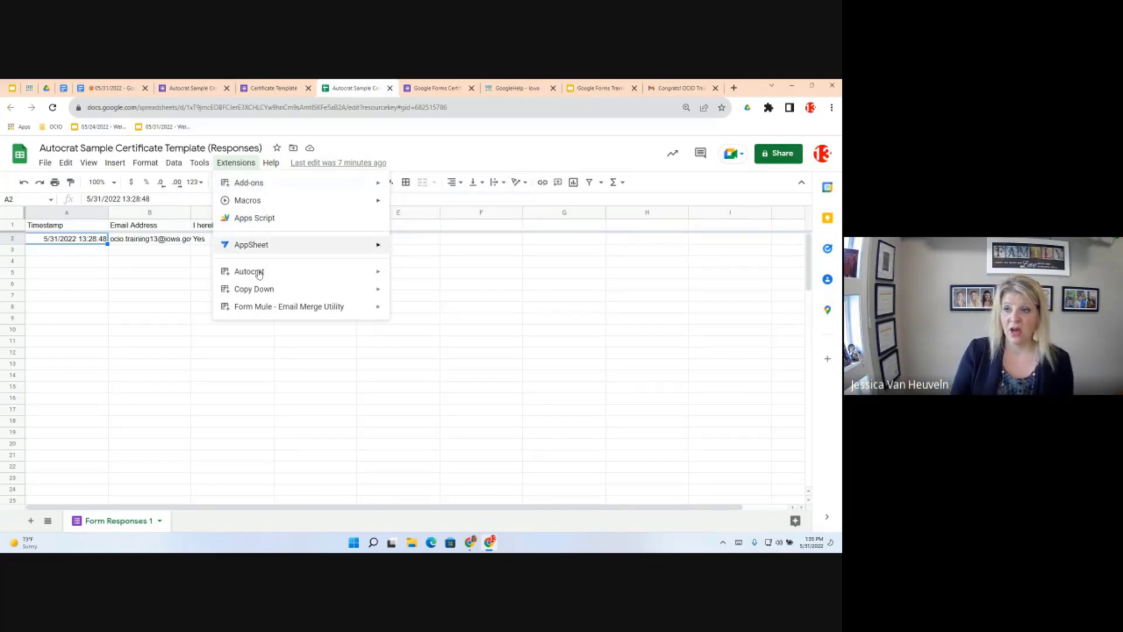
{"action": "mouse_move", "coordinate": [260, 274]}
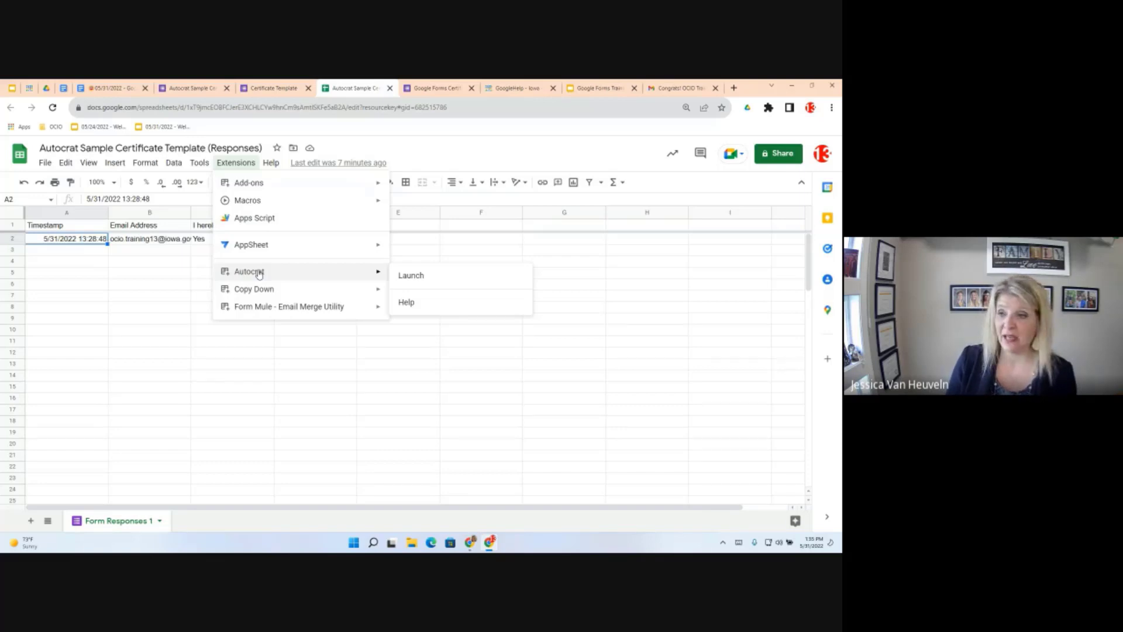
{"action": "left_click", "coordinate": [422, 277]}
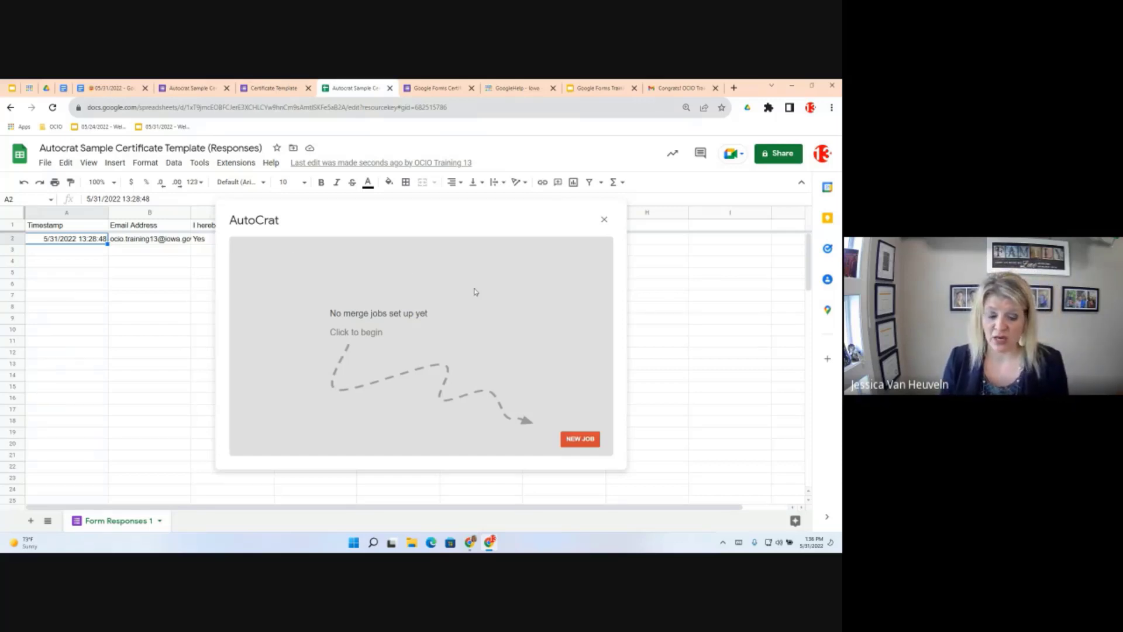
{"action": "left_click", "coordinate": [583, 443]}
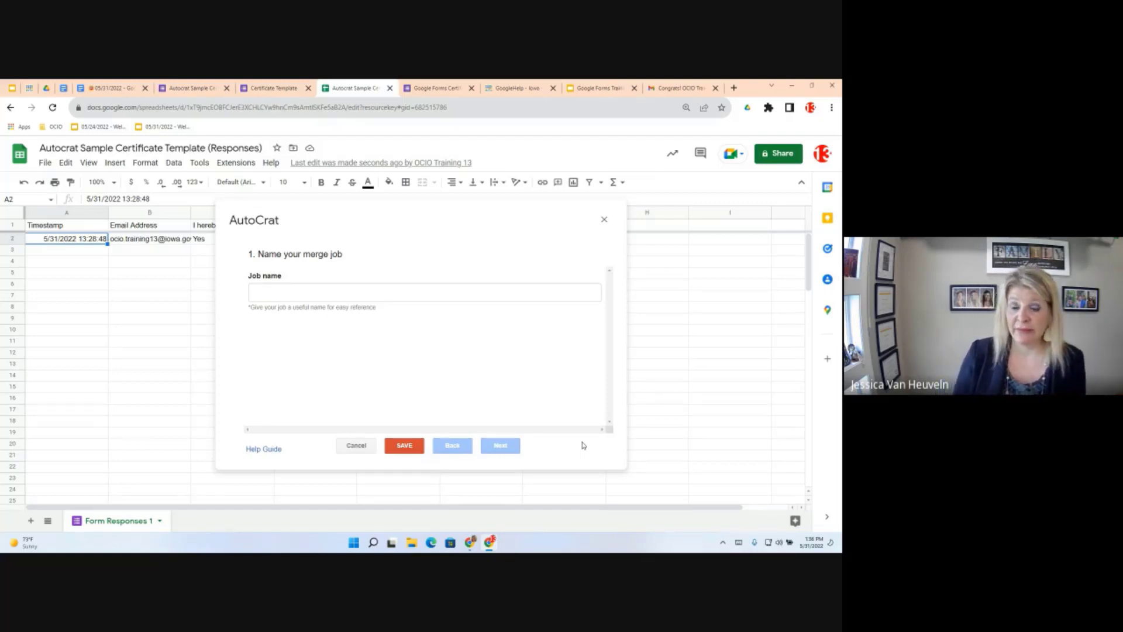
Enter 'Certificate' as the job name, fixing the typo, and continue to step 2
{"action": "left_click", "coordinate": [279, 292]}
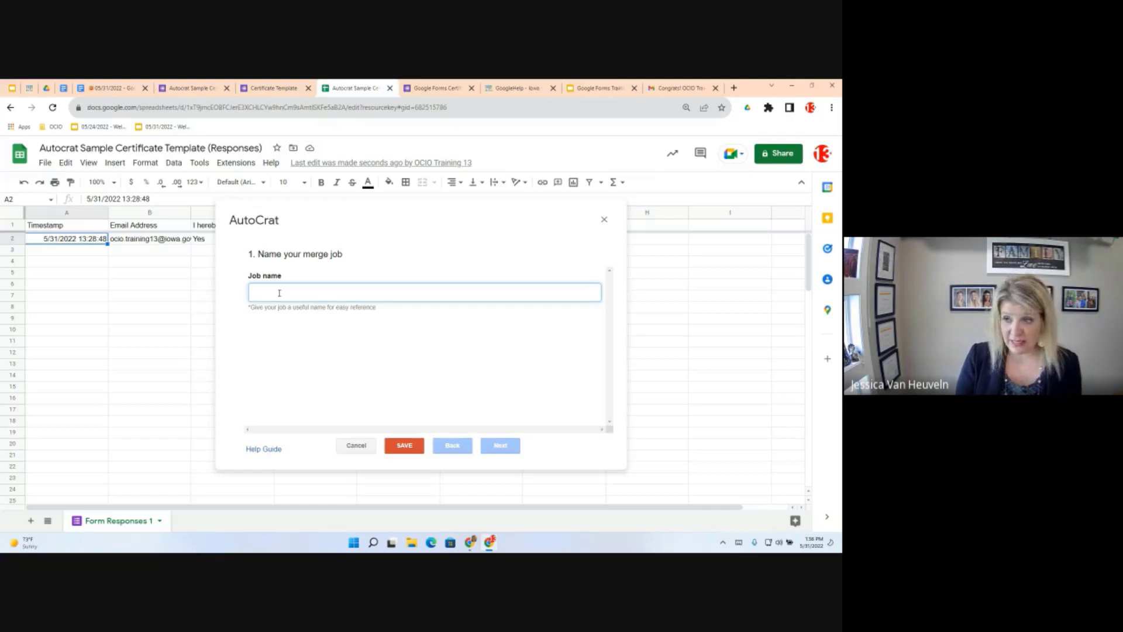
{"action": "type", "text": "Ce"}
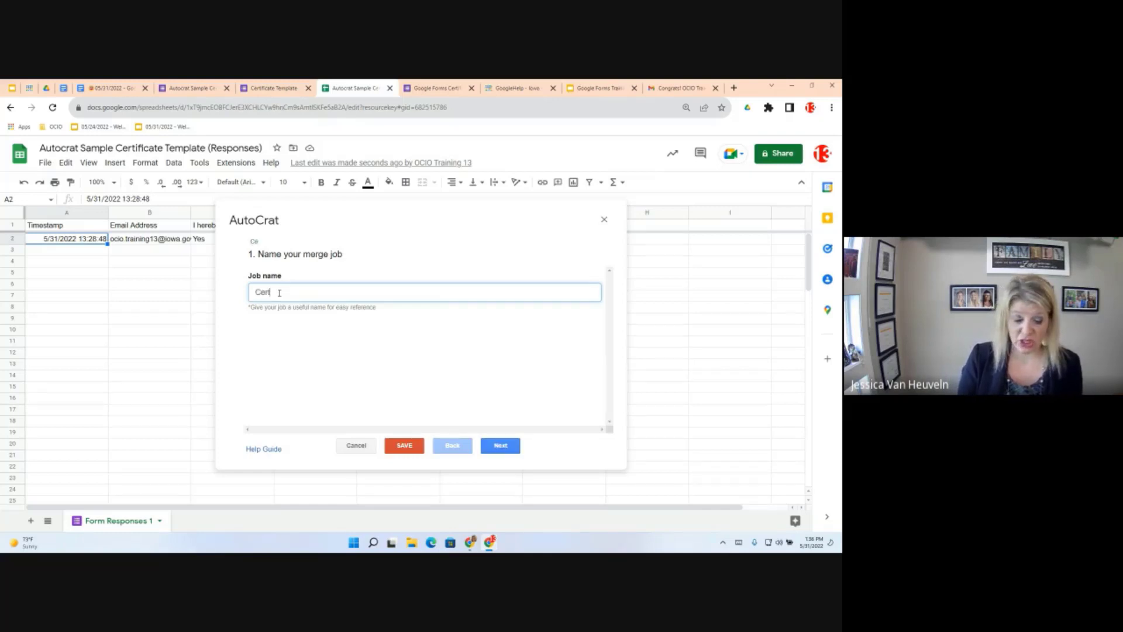
{"action": "type", "text": "rtof"}
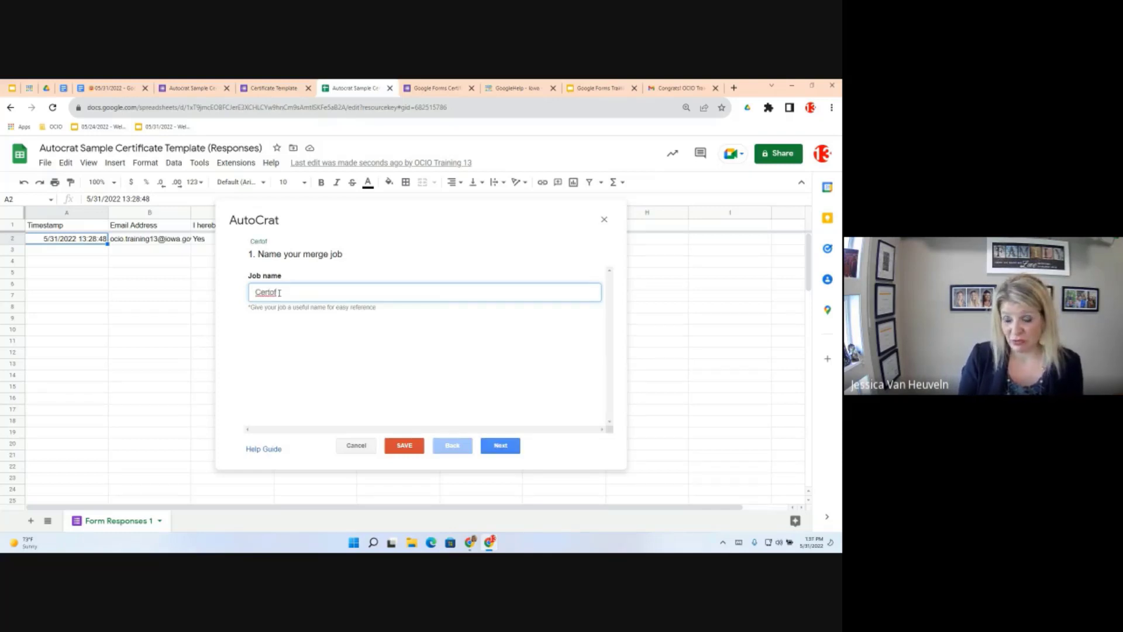
{"action": "key", "text": "BackSpace"}
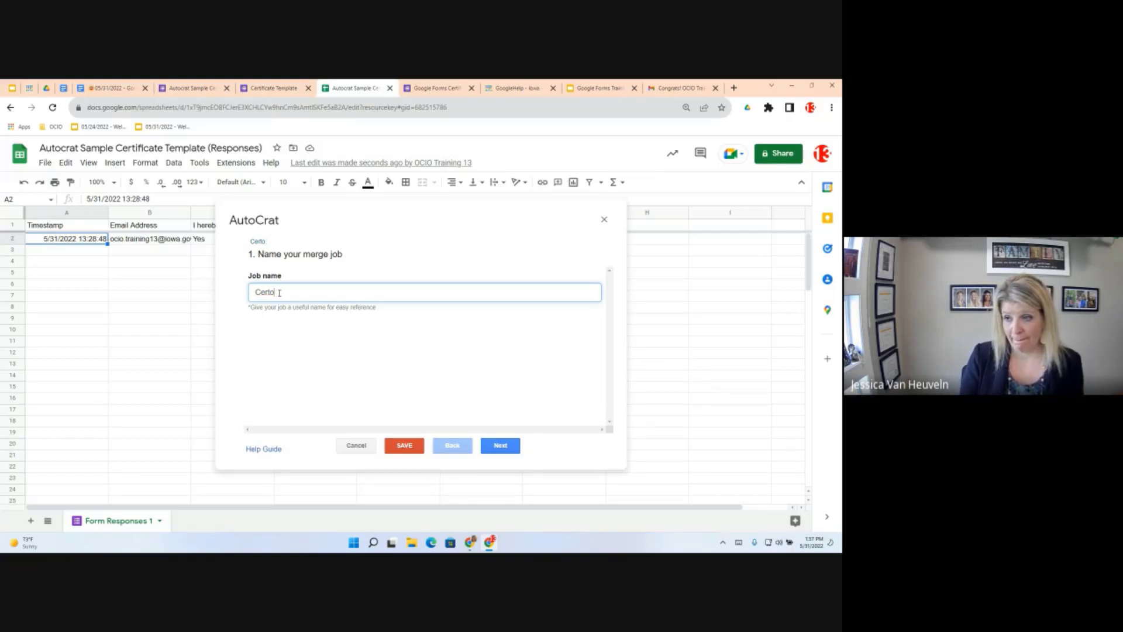
{"action": "key", "text": "BackSpace"}
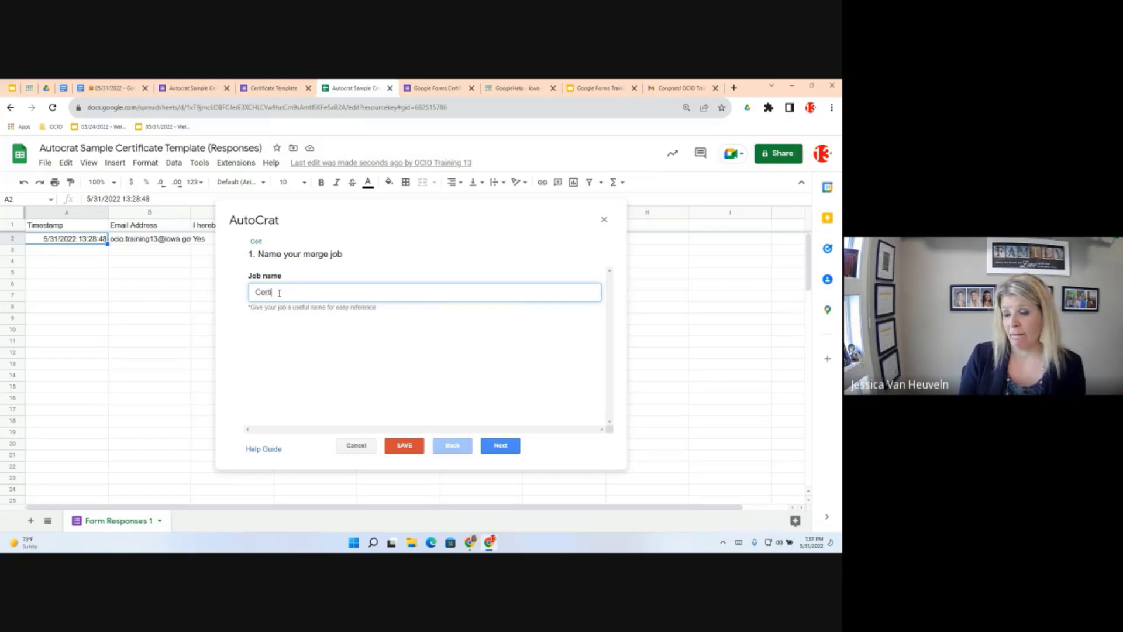
{"action": "type", "text": "ificate"}
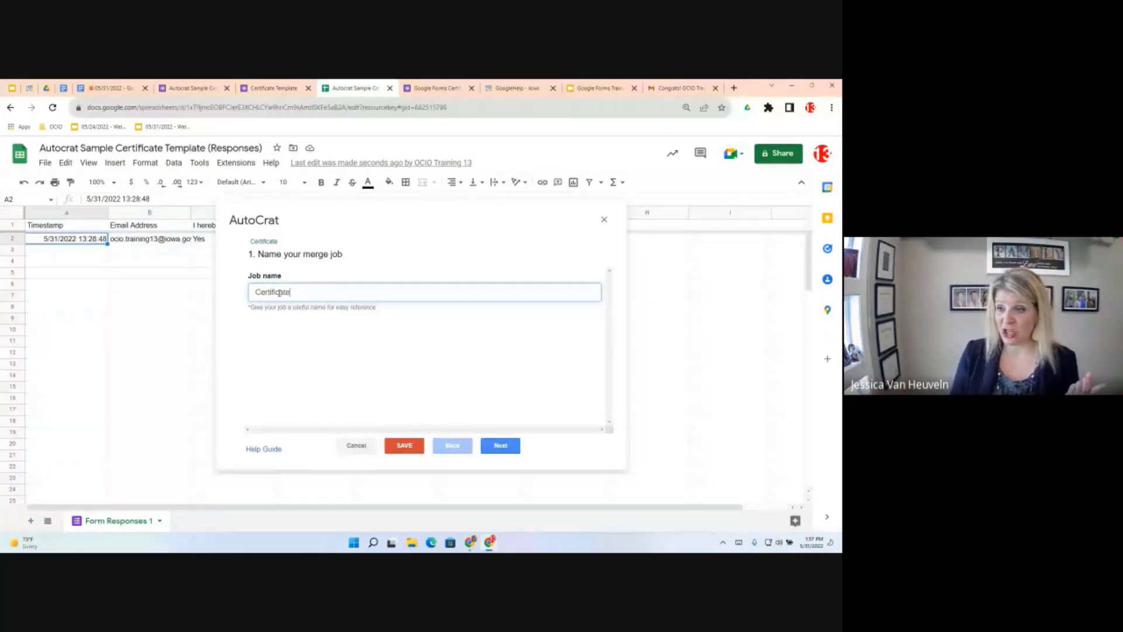
{"action": "left_click", "coordinate": [500, 447]}
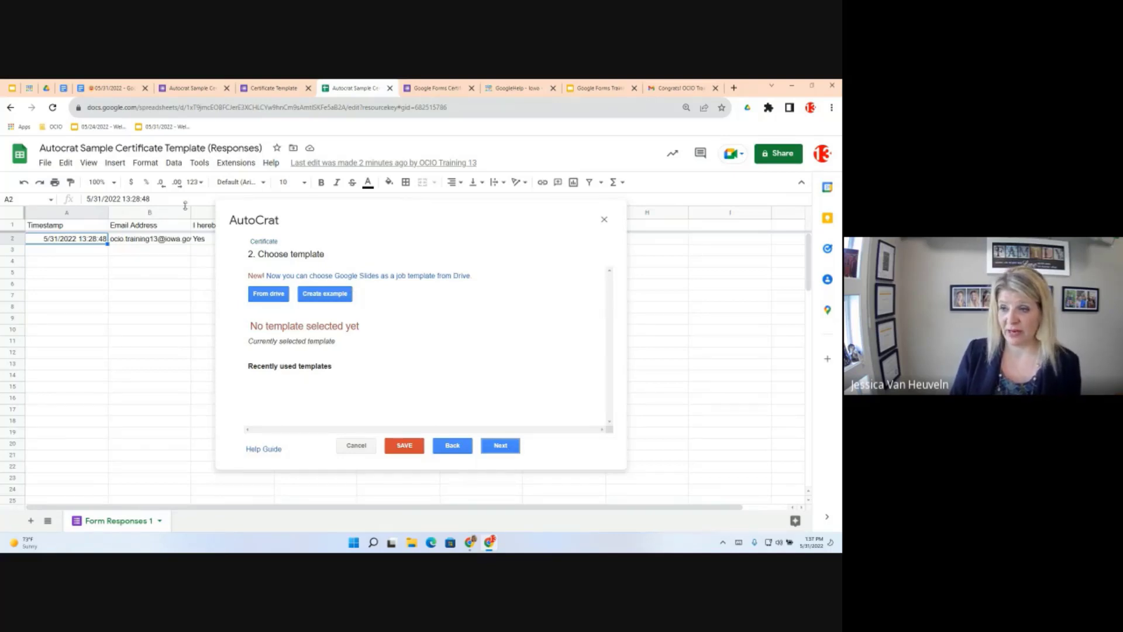
Choose Sample Certificate Template DEMO from Drive as the job's template
{"action": "left_click", "coordinate": [269, 295]}
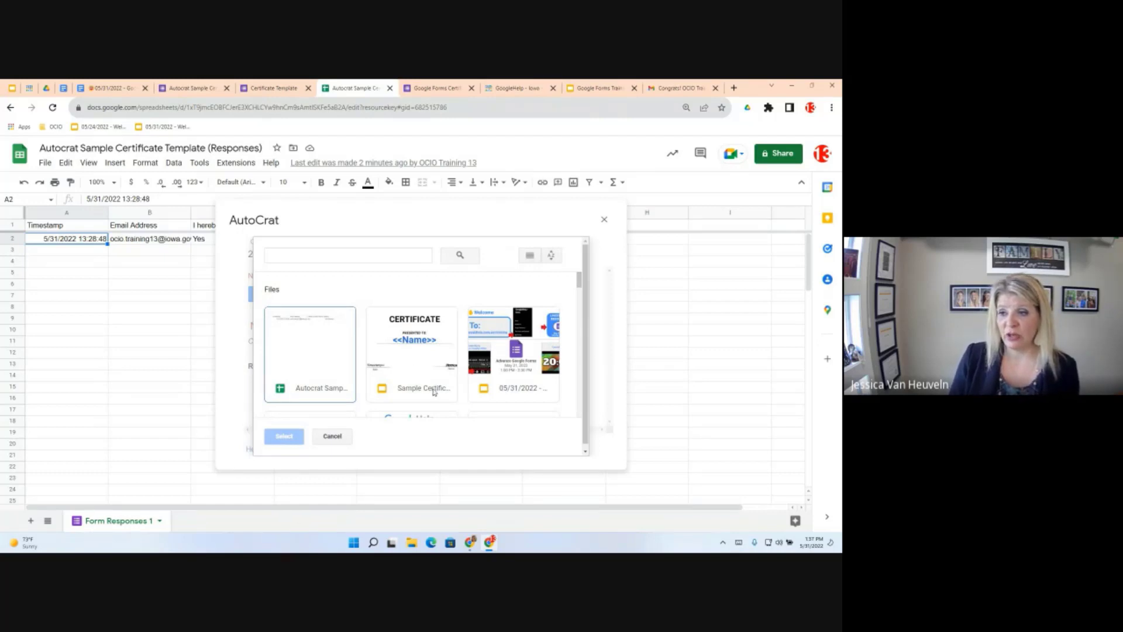
{"action": "left_click", "coordinate": [433, 392]}
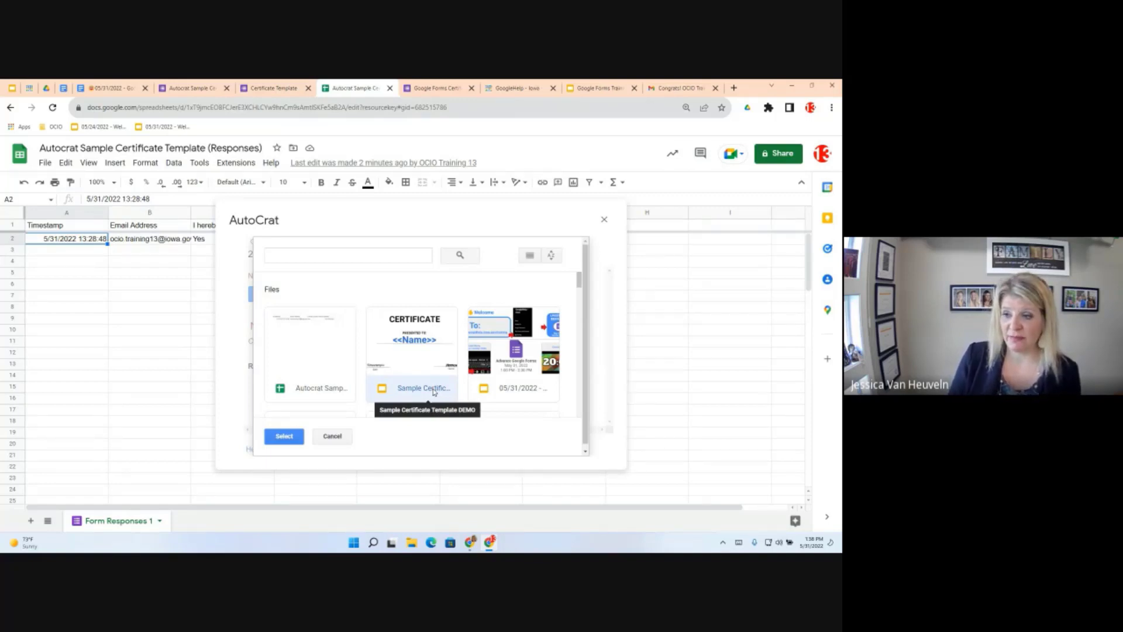
{"action": "left_click", "coordinate": [277, 440]}
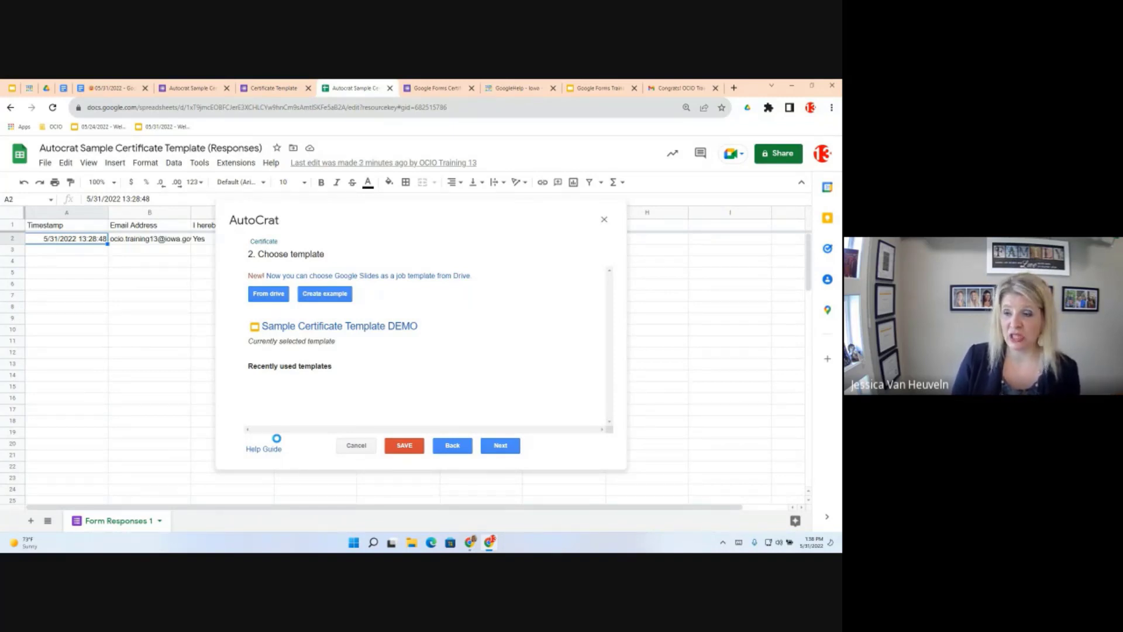
Map the <<Name>> tag to the Name column as standard text, with <<Timestamp>> on Timestamp
{"action": "left_click", "coordinate": [501, 446]}
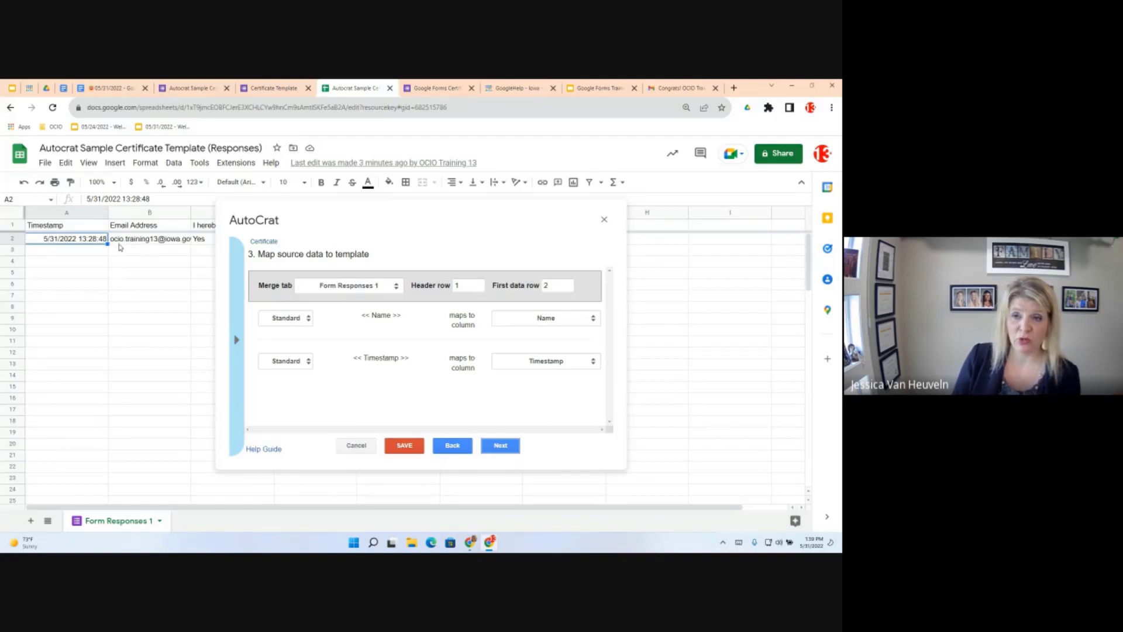
{"action": "mouse_move", "coordinate": [147, 251]}
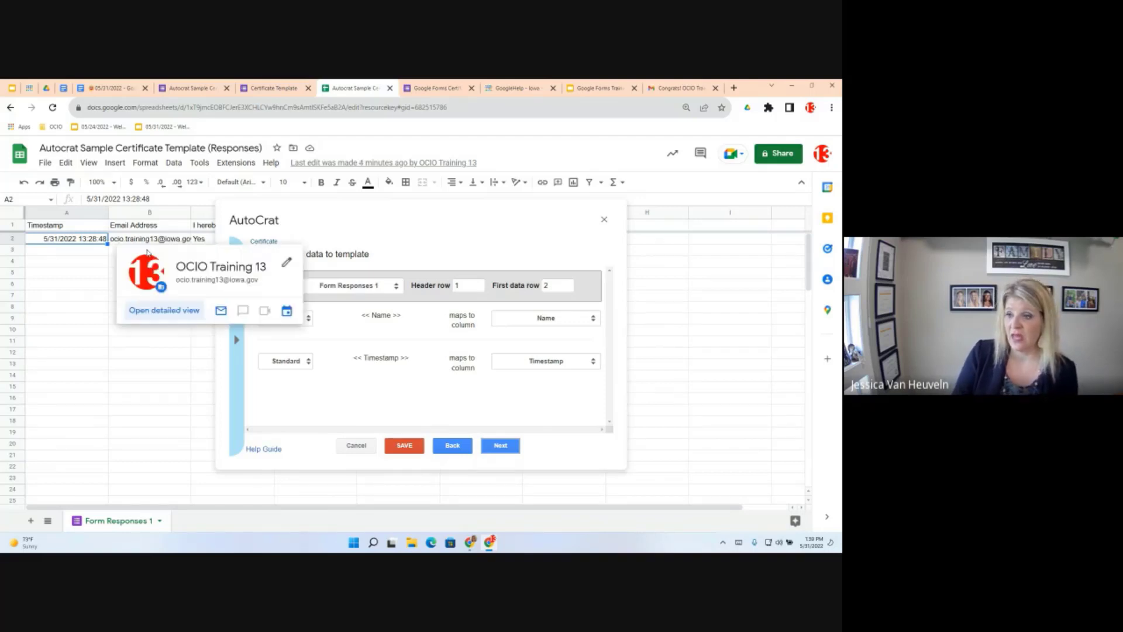
{"action": "left_click", "coordinate": [309, 321]}
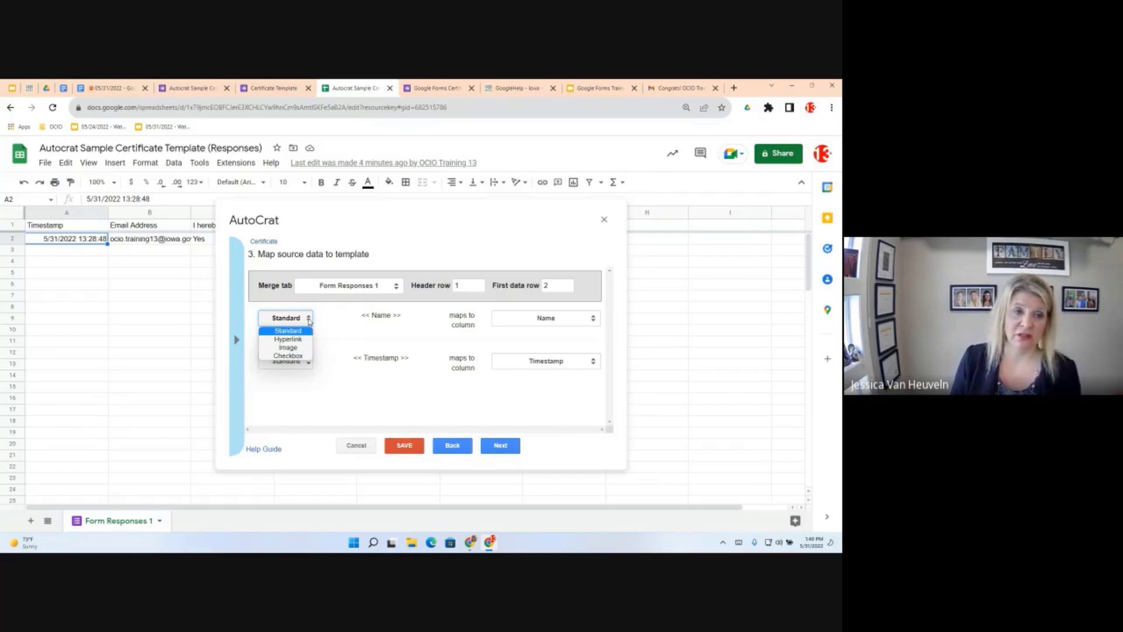
{"action": "left_click", "coordinate": [414, 338]}
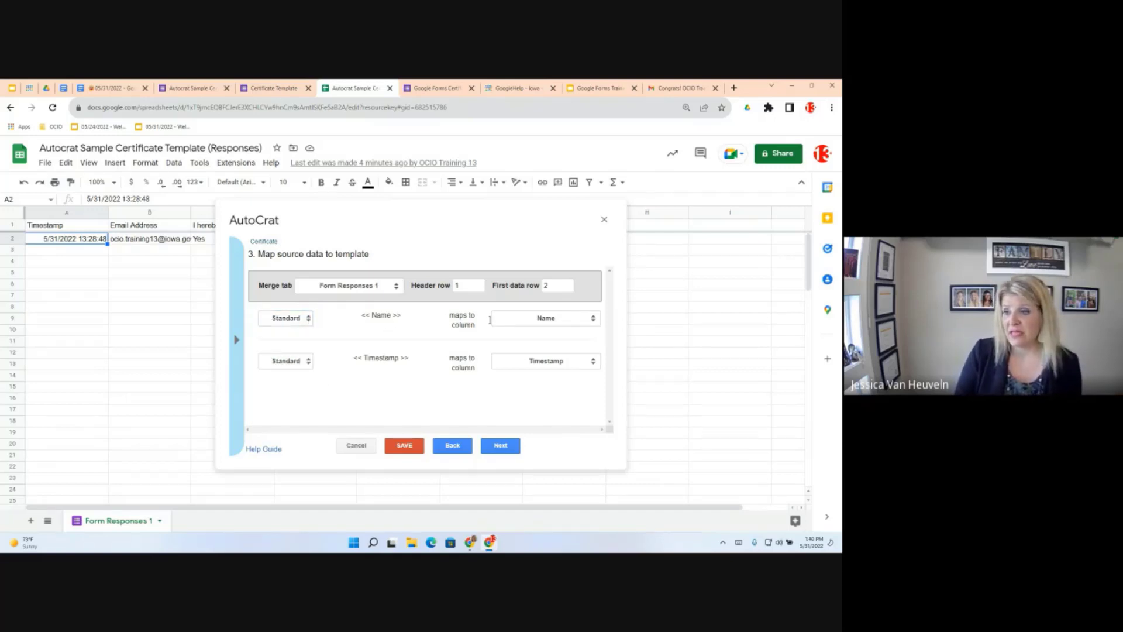
{"action": "left_click", "coordinate": [548, 318]}
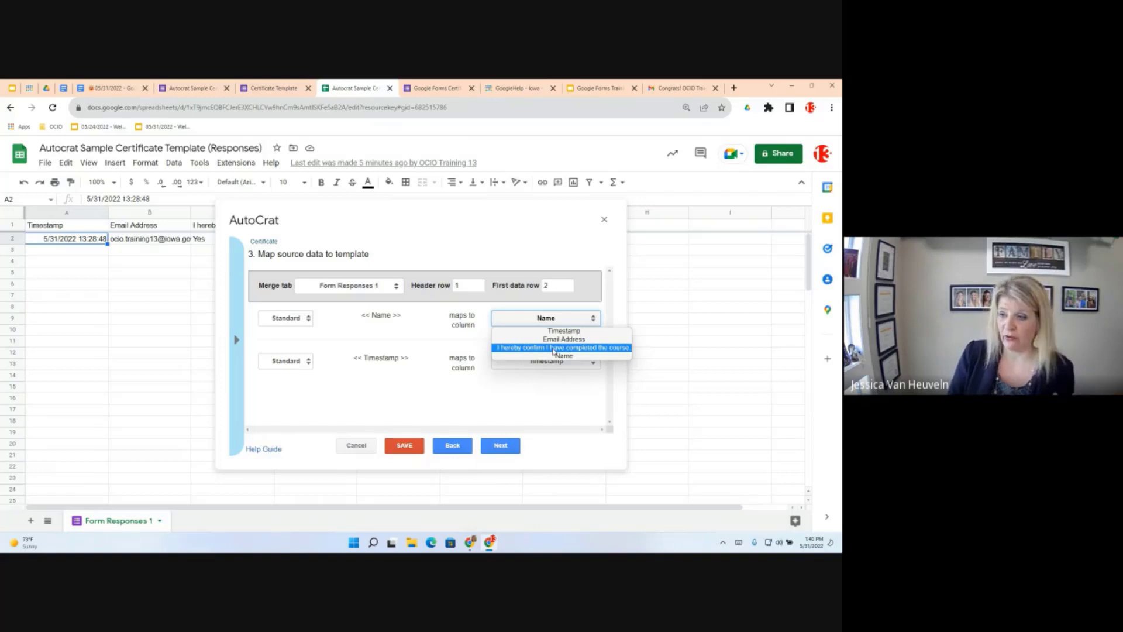
{"action": "left_click", "coordinate": [556, 319]}
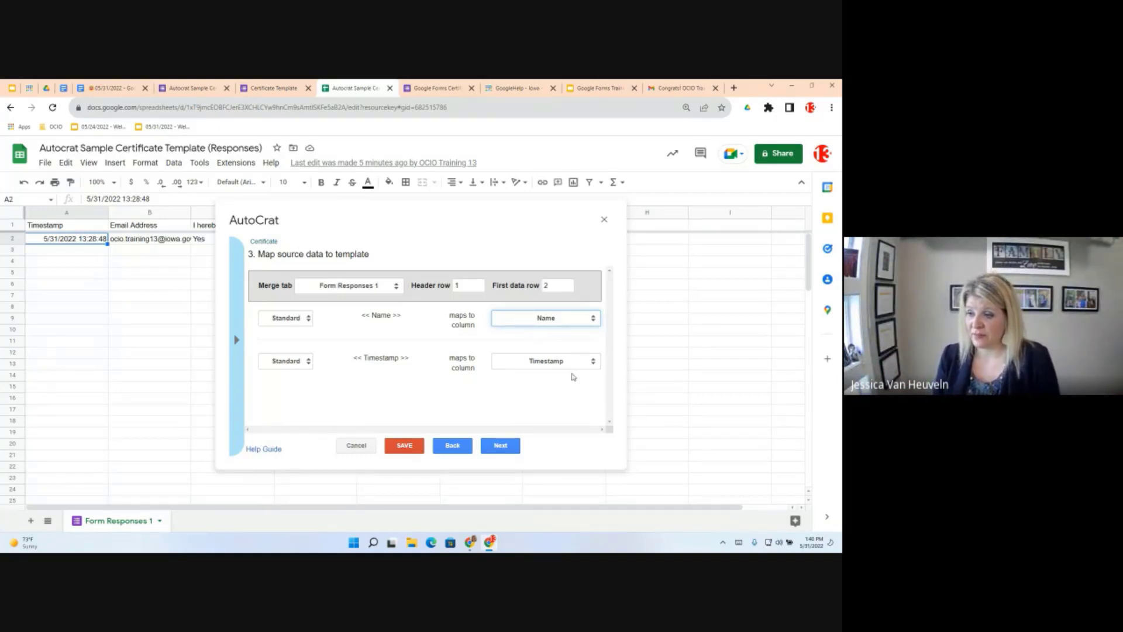
Advance to step 4 File settings and place the cursor in the File name field
{"action": "left_click", "coordinate": [513, 445]}
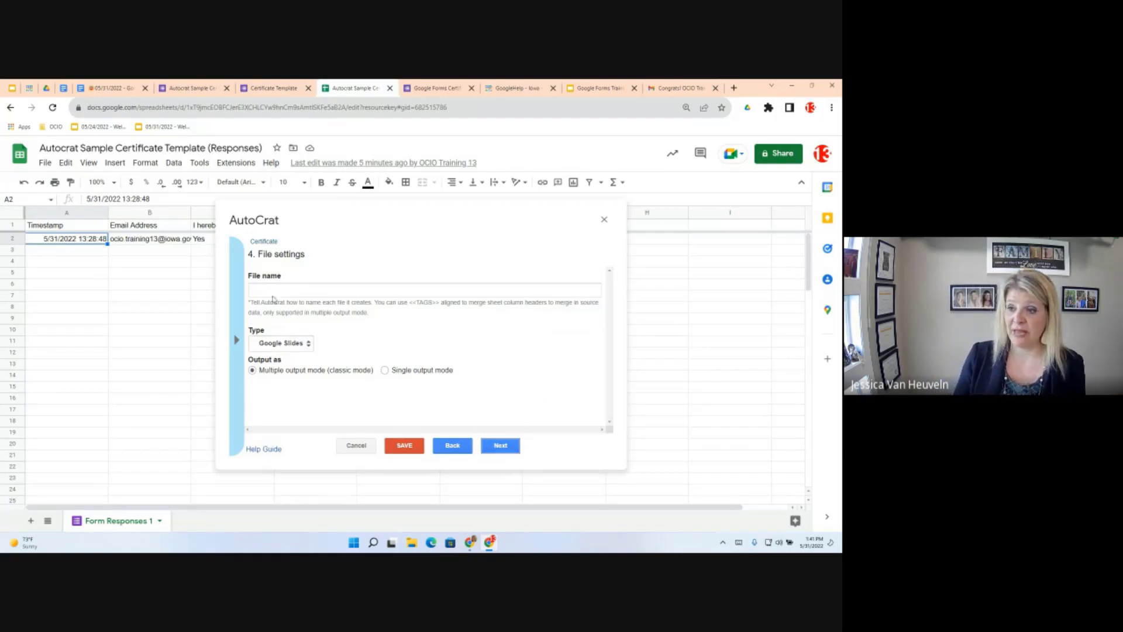
{"action": "left_click", "coordinate": [270, 292]}
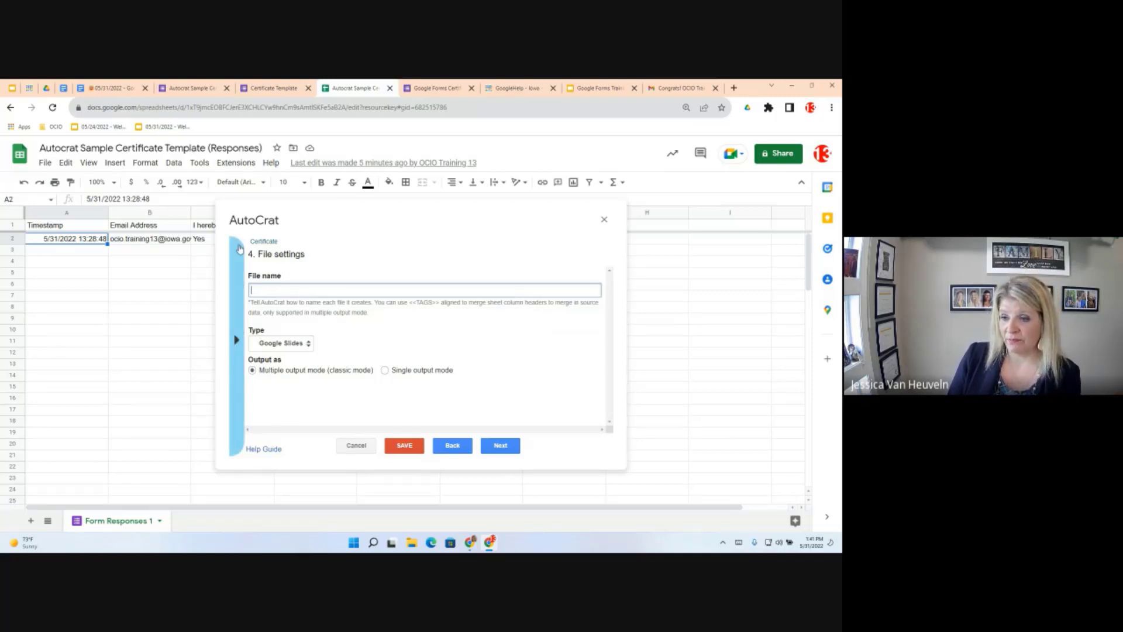
Name generated files '<<Name>> Certificate' using the copied merge tag, and set type to PDF
{"action": "left_click", "coordinate": [238, 341]}
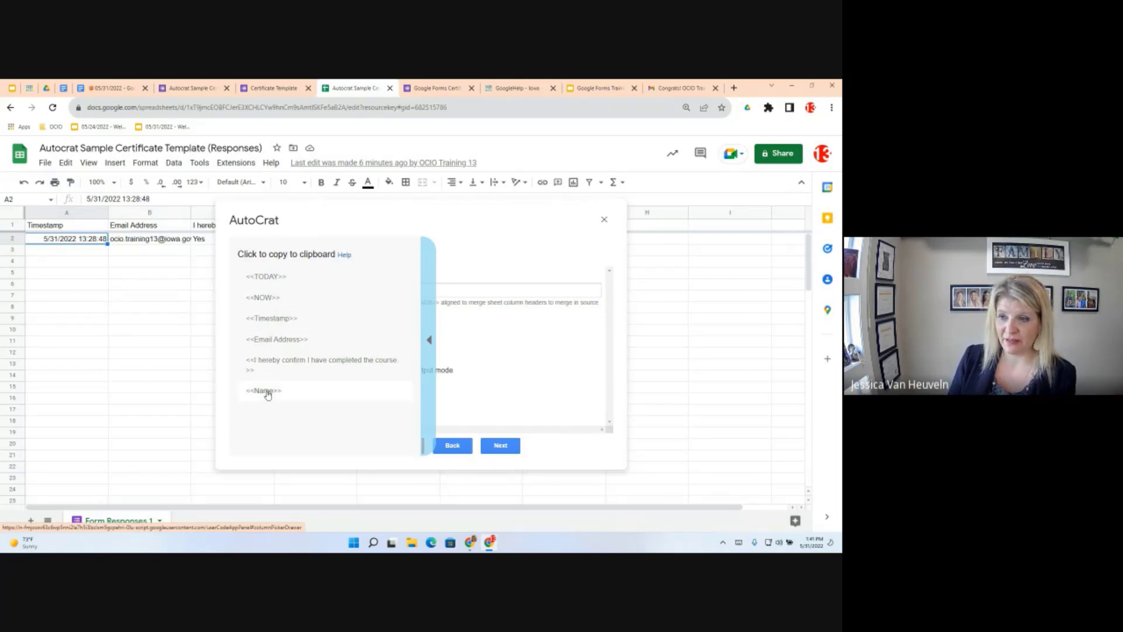
{"action": "left_click", "coordinate": [266, 391]}
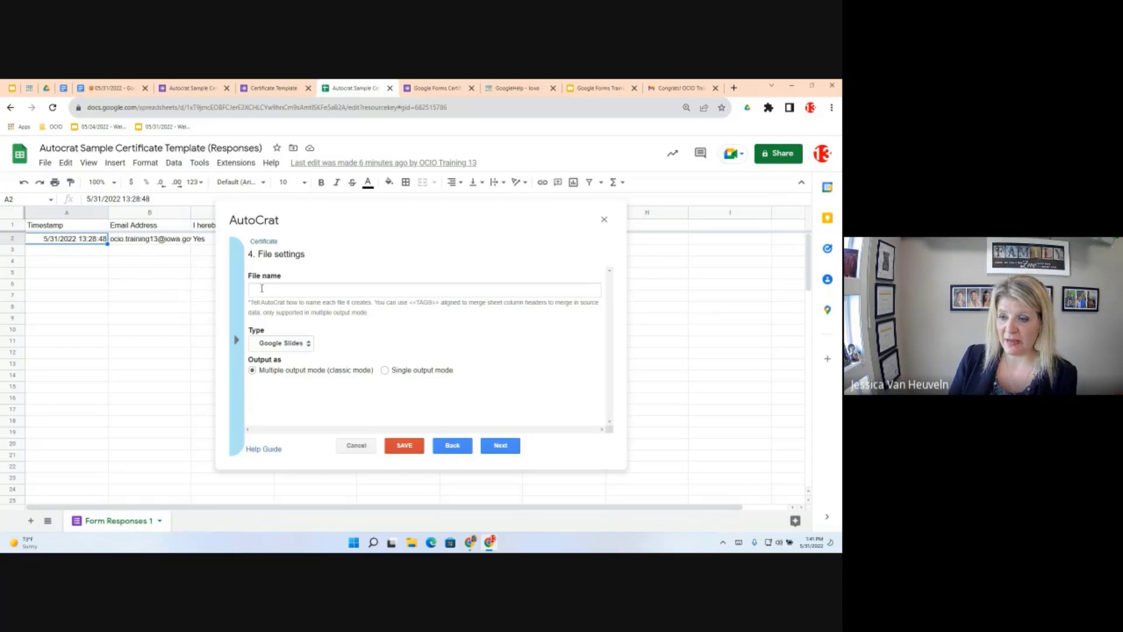
{"action": "left_click", "coordinate": [262, 289]}
{"action": "right_click", "coordinate": [261, 288]}
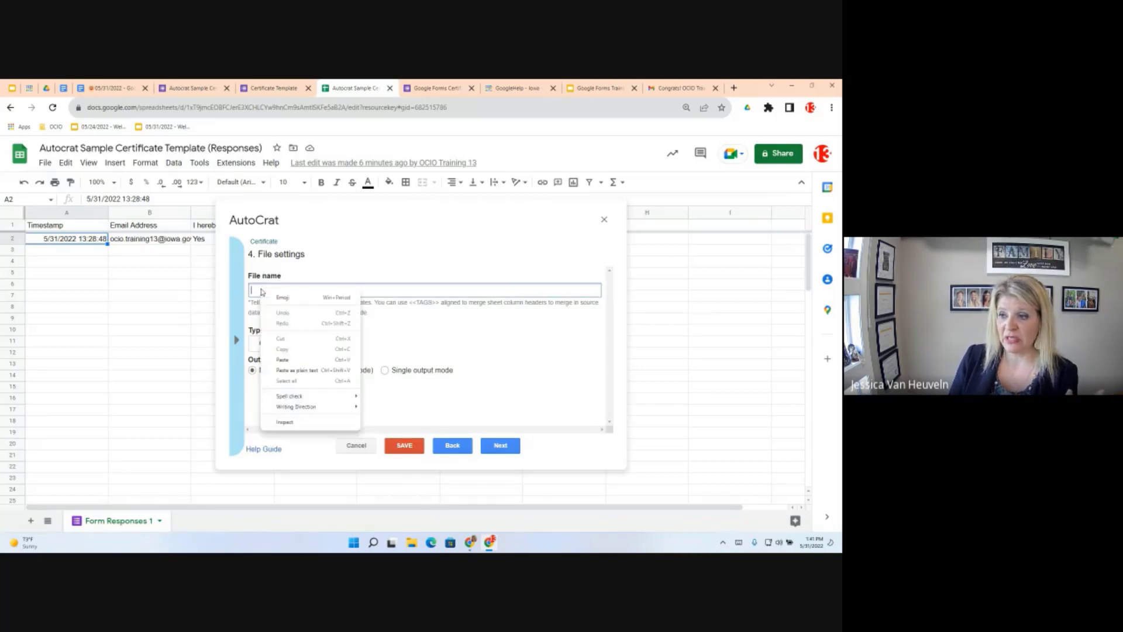
{"action": "left_click", "coordinate": [287, 359]}
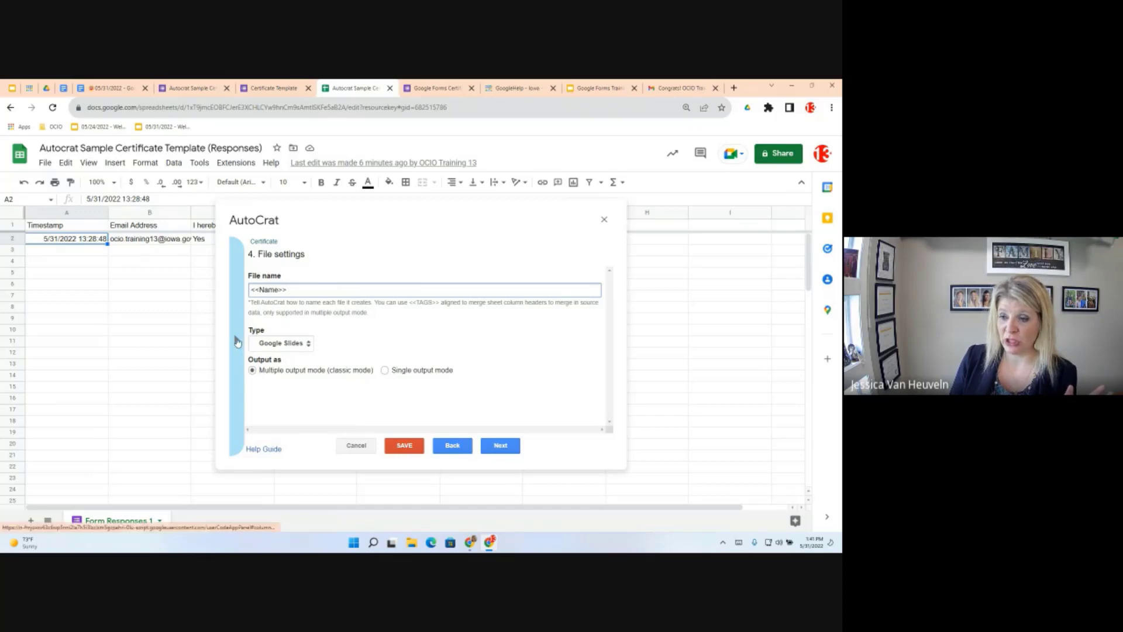
{"action": "left_click", "coordinate": [238, 341]}
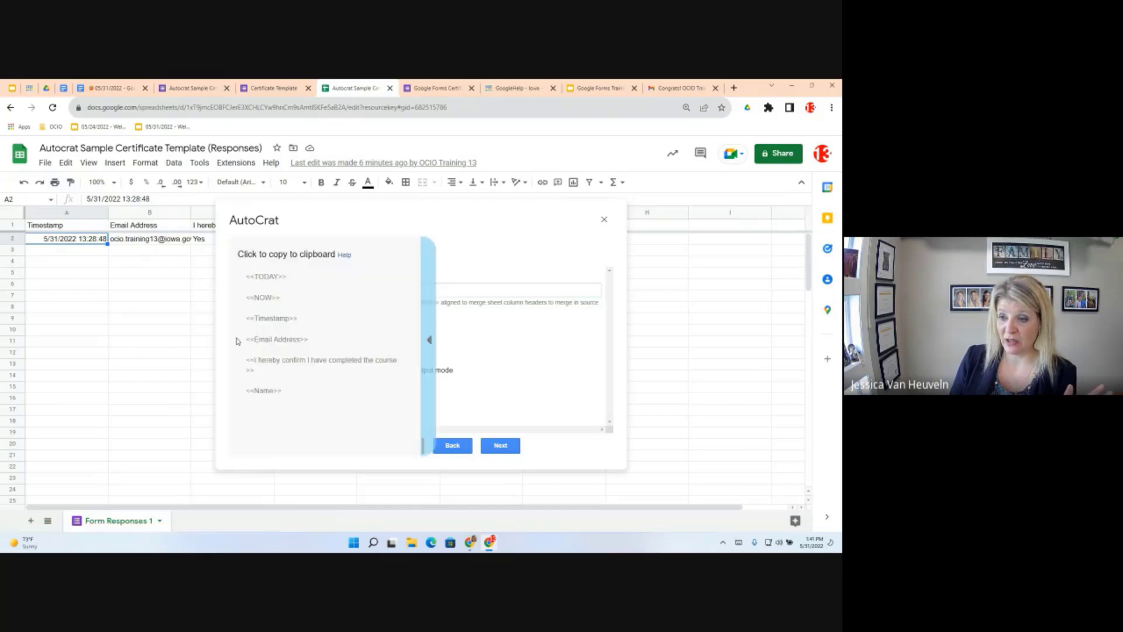
{"action": "left_click", "coordinate": [264, 391]}
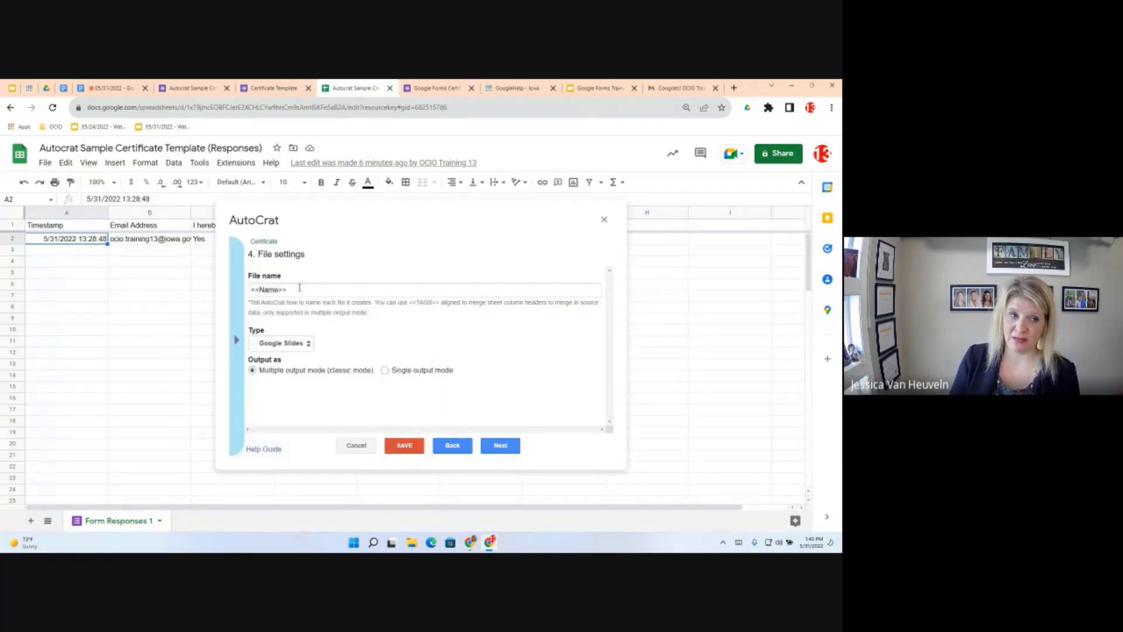
{"action": "left_click", "coordinate": [299, 288]}
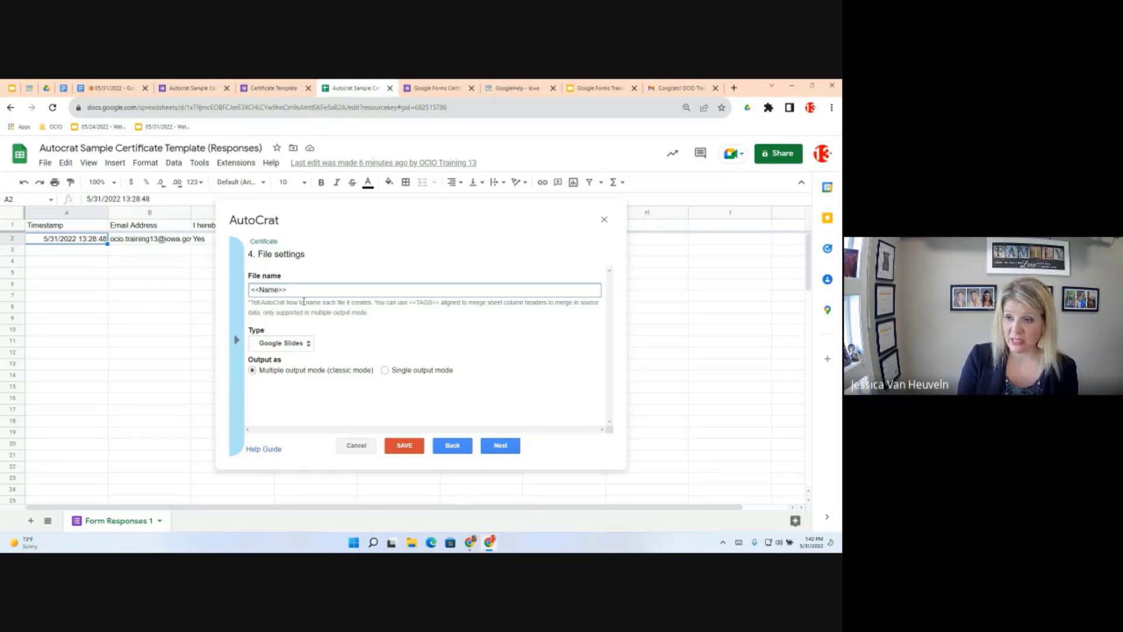
{"action": "type", "text": "Certificat"}
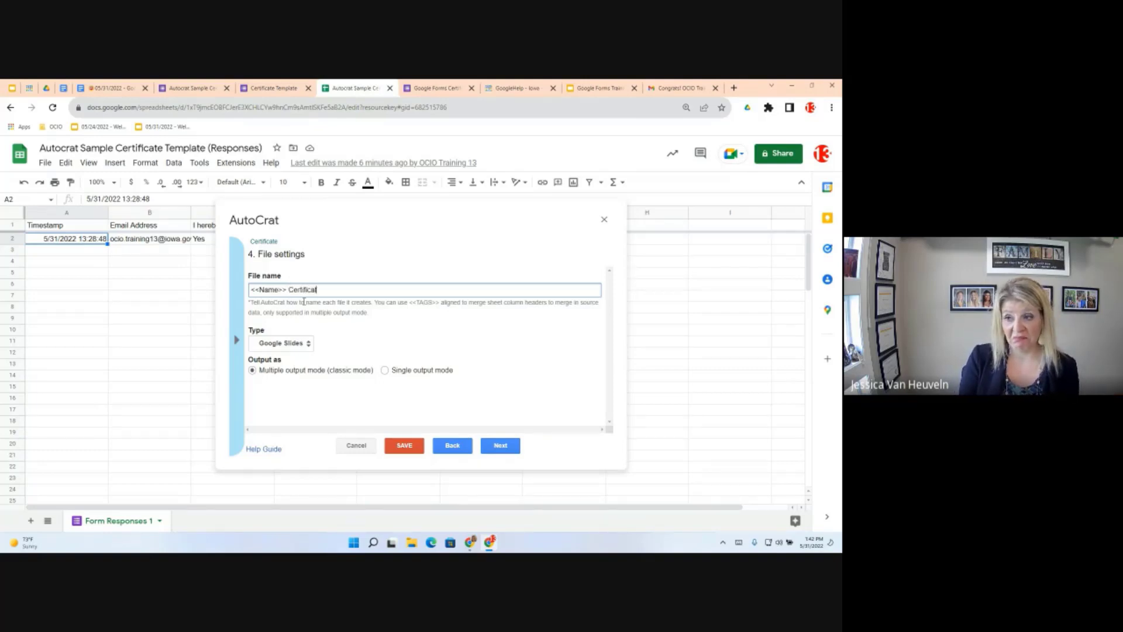
{"action": "type", "text": "e"}
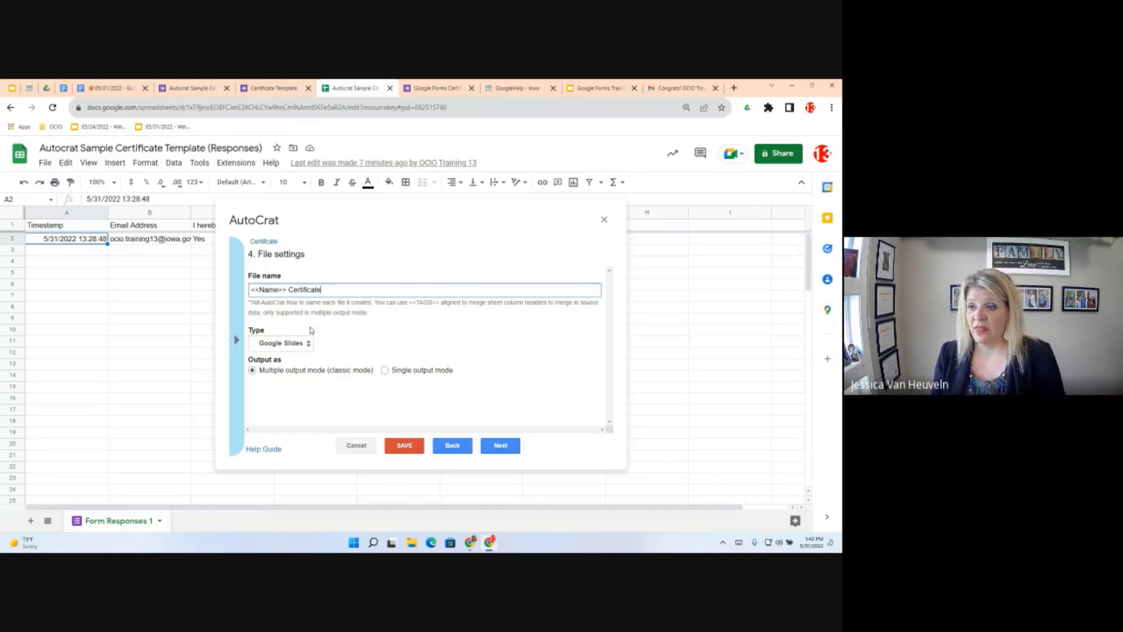
{"action": "left_click", "coordinate": [273, 345]}
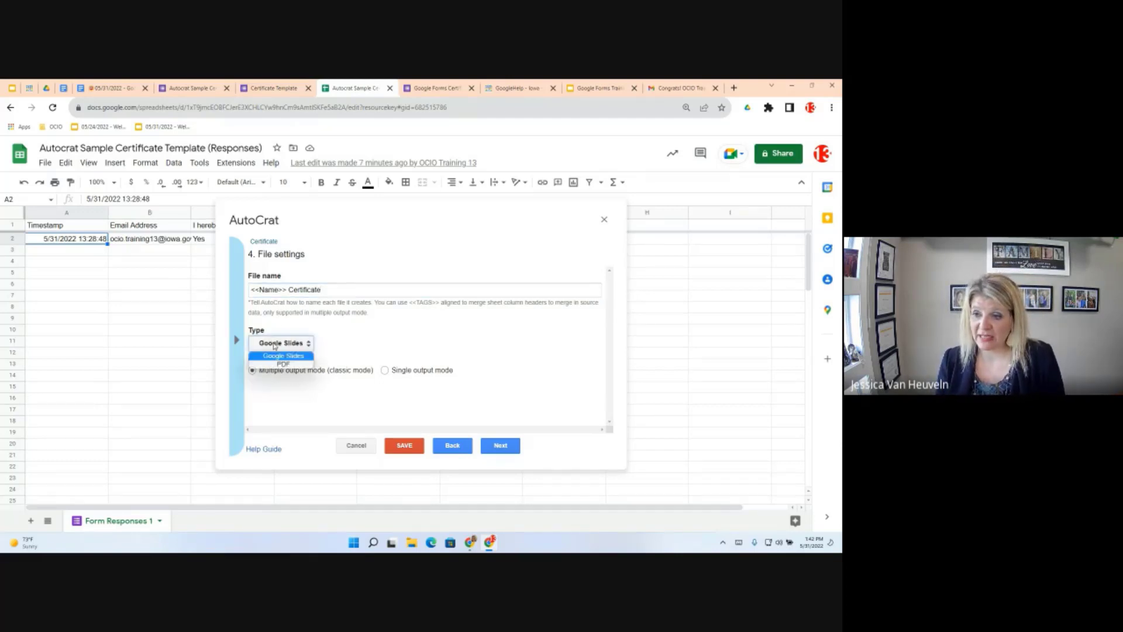
{"action": "left_click", "coordinate": [278, 365]}
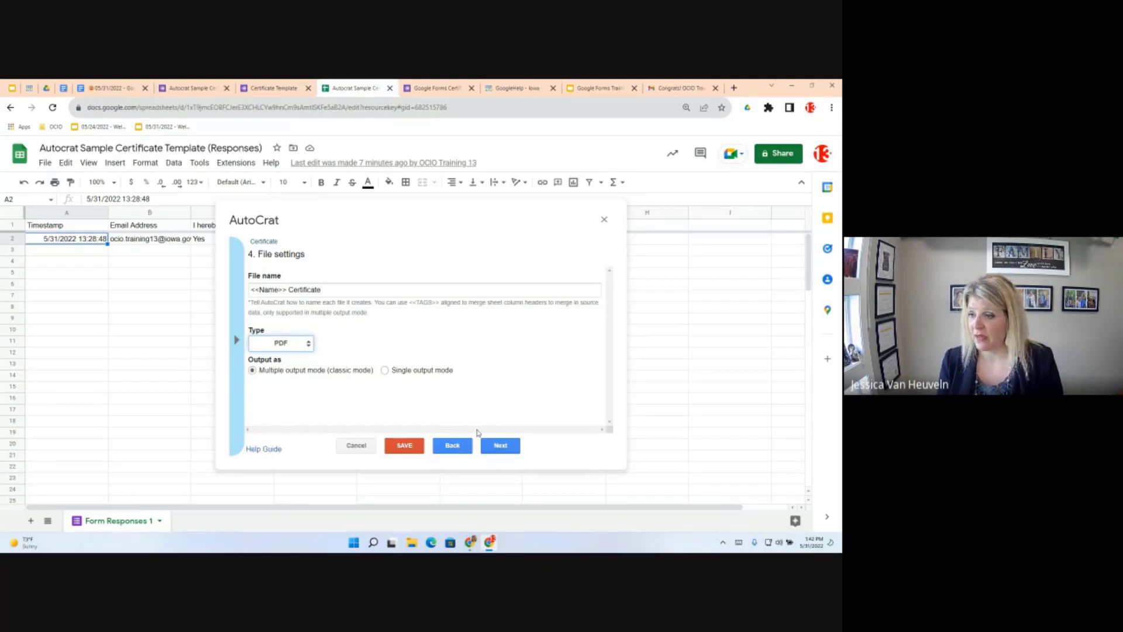
Advance to step 5 with the Autocrat Sample folder as the destination
{"action": "left_click", "coordinate": [503, 446]}
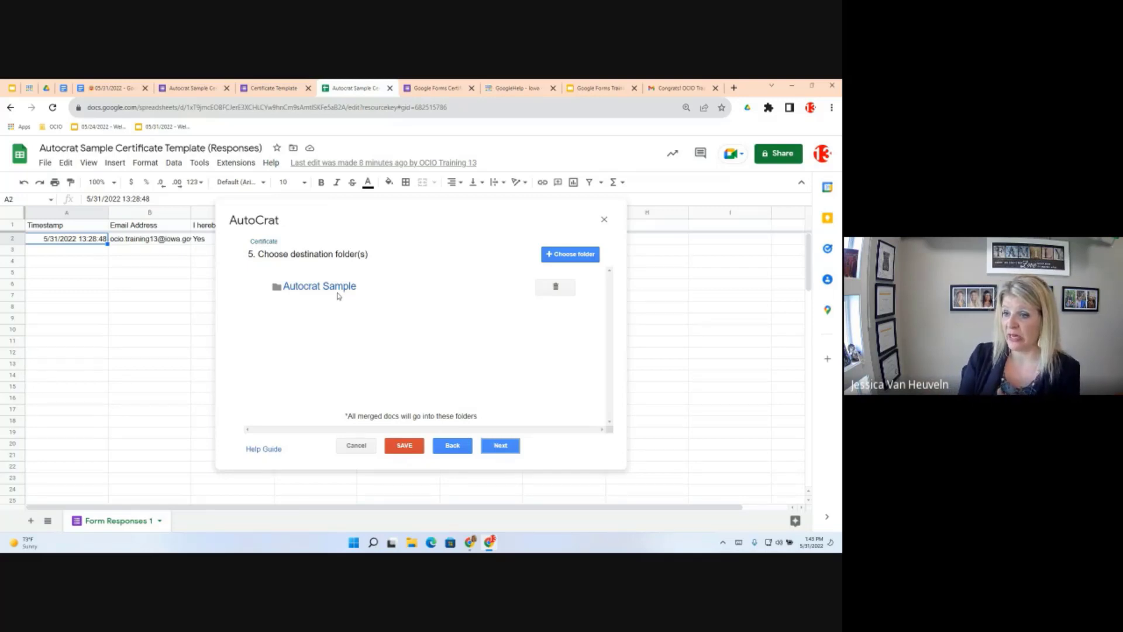
Pass the destination, dynamic folder reference and merge condition steps without changes to reach step 8
{"action": "left_click", "coordinate": [514, 447]}
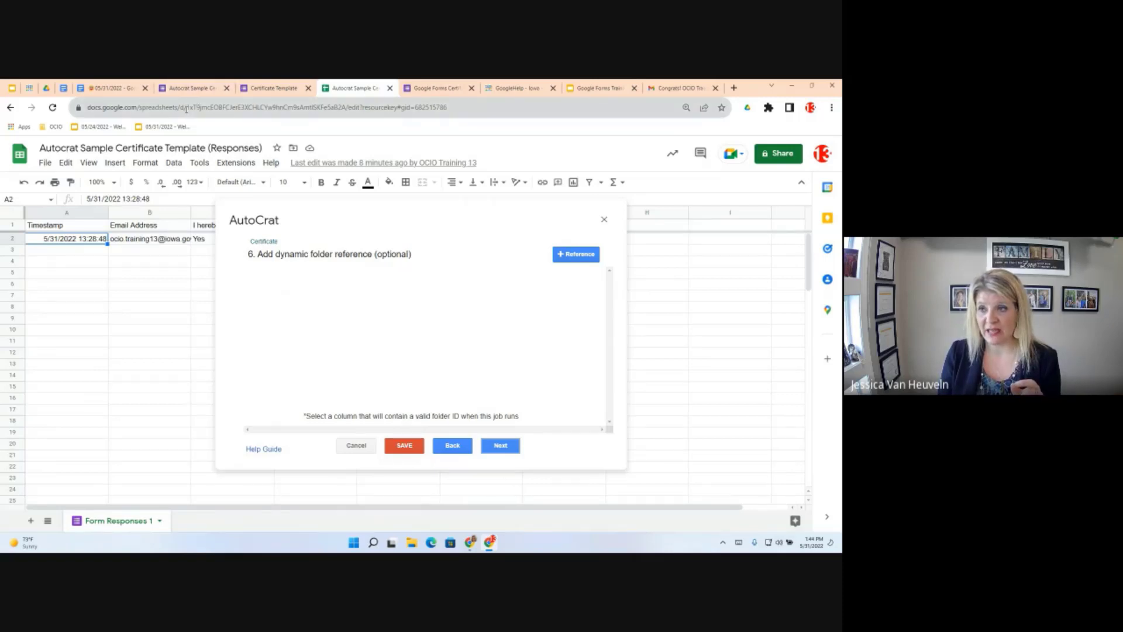
{"action": "double_click", "coordinate": [310, 109]}
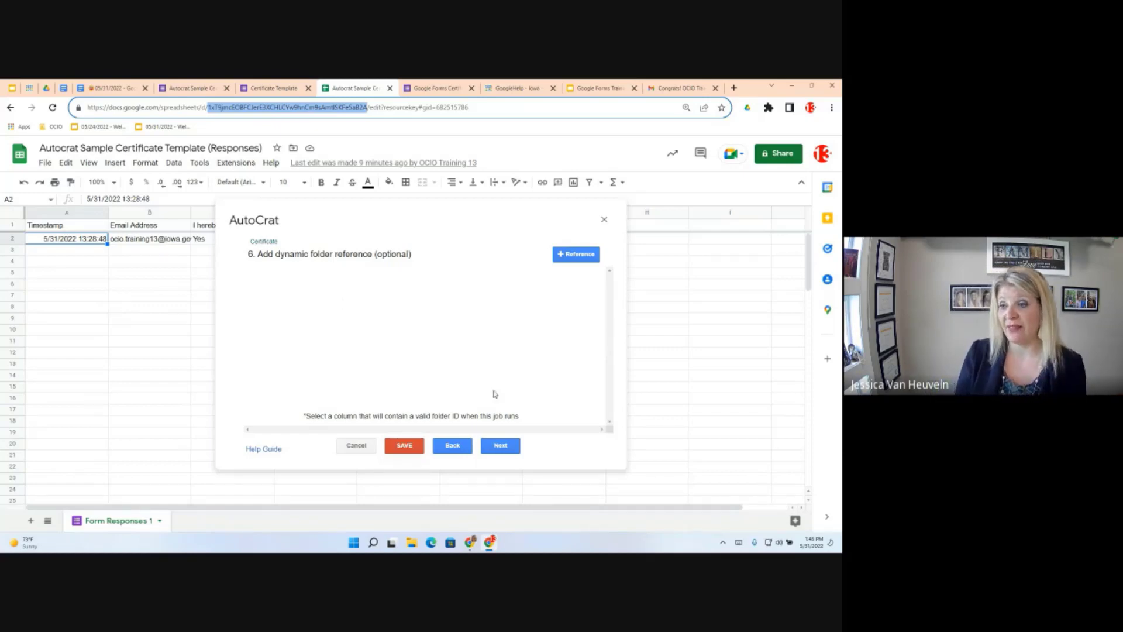
{"action": "left_click", "coordinate": [508, 445]}
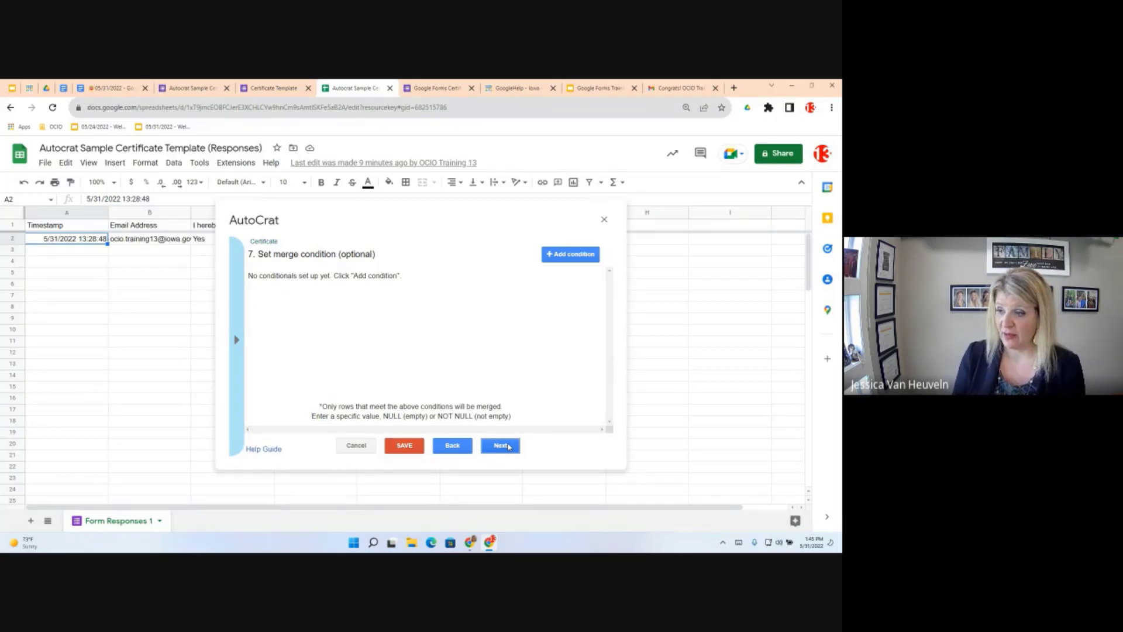
{"action": "left_click", "coordinate": [509, 446]}
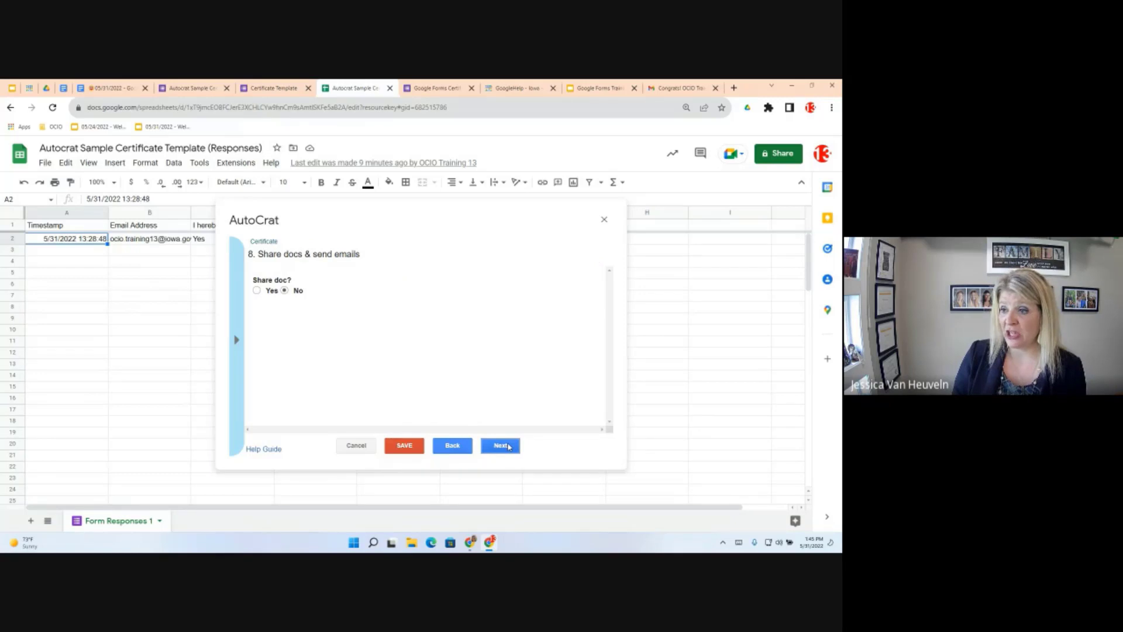
Set Share doc to Yes as PDF and bring the email fields into view
{"action": "left_click", "coordinate": [257, 291]}
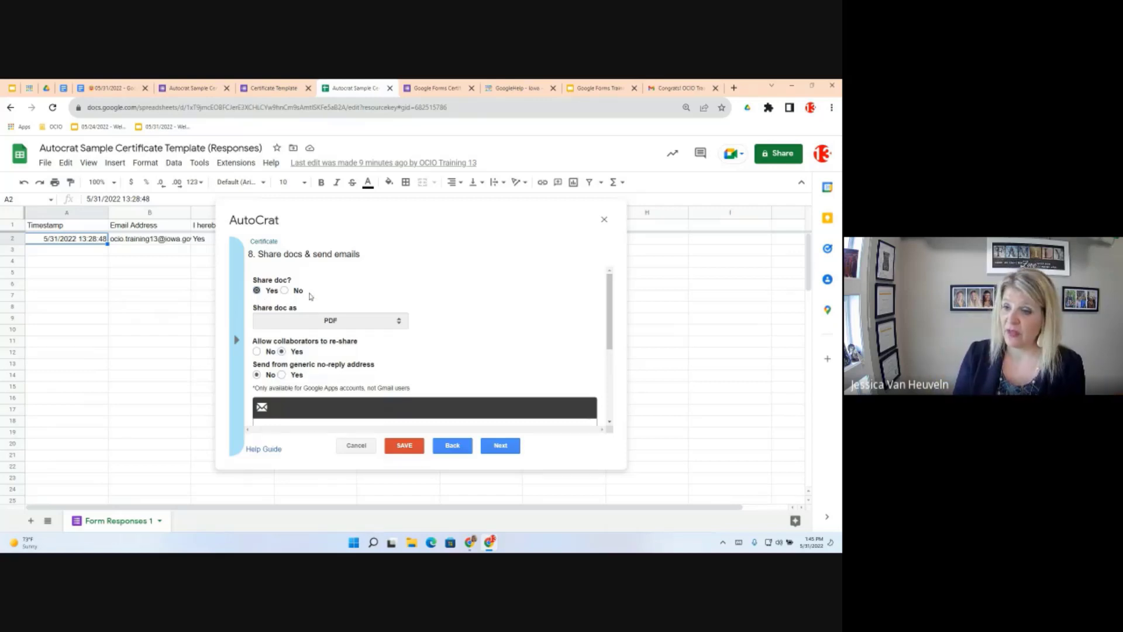
{"action": "scroll", "coordinate": [325, 351], "scroll_direction": "down", "scroll_amount": 1}
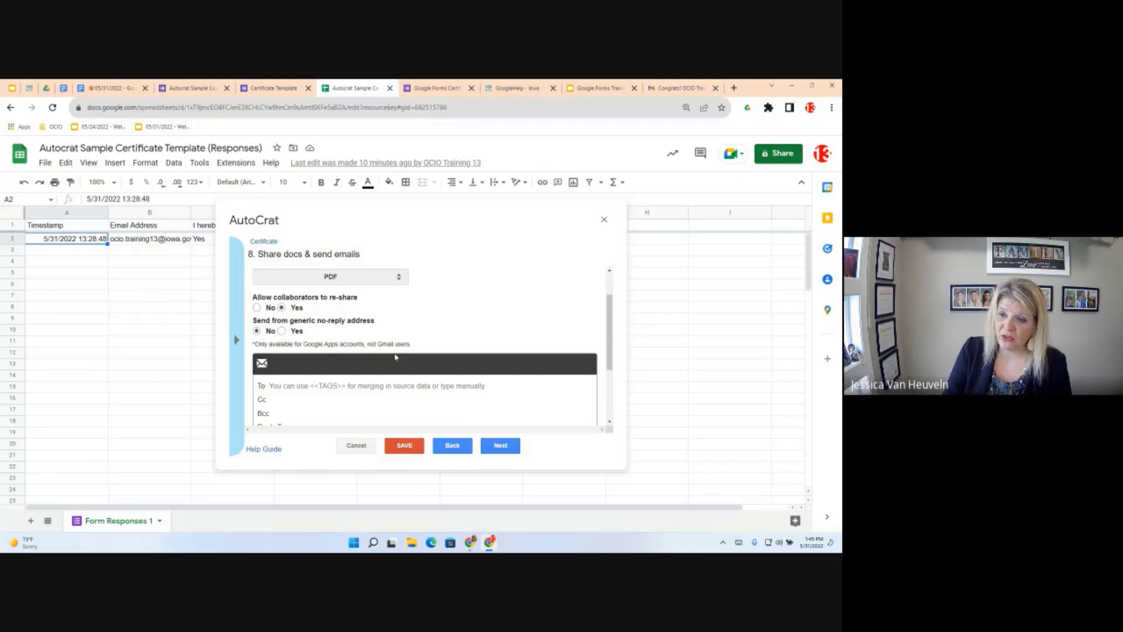
{"action": "scroll", "coordinate": [365, 321], "scroll_direction": "down", "scroll_amount": 1}
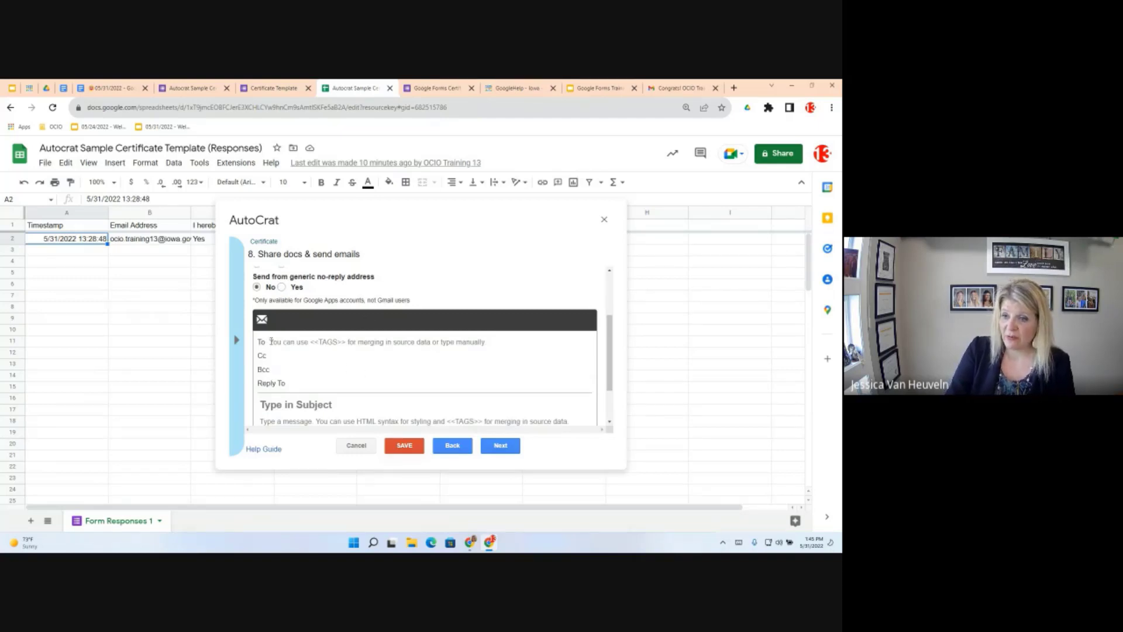
{"action": "scroll", "coordinate": [374, 358], "scroll_direction": "down", "scroll_amount": 2}
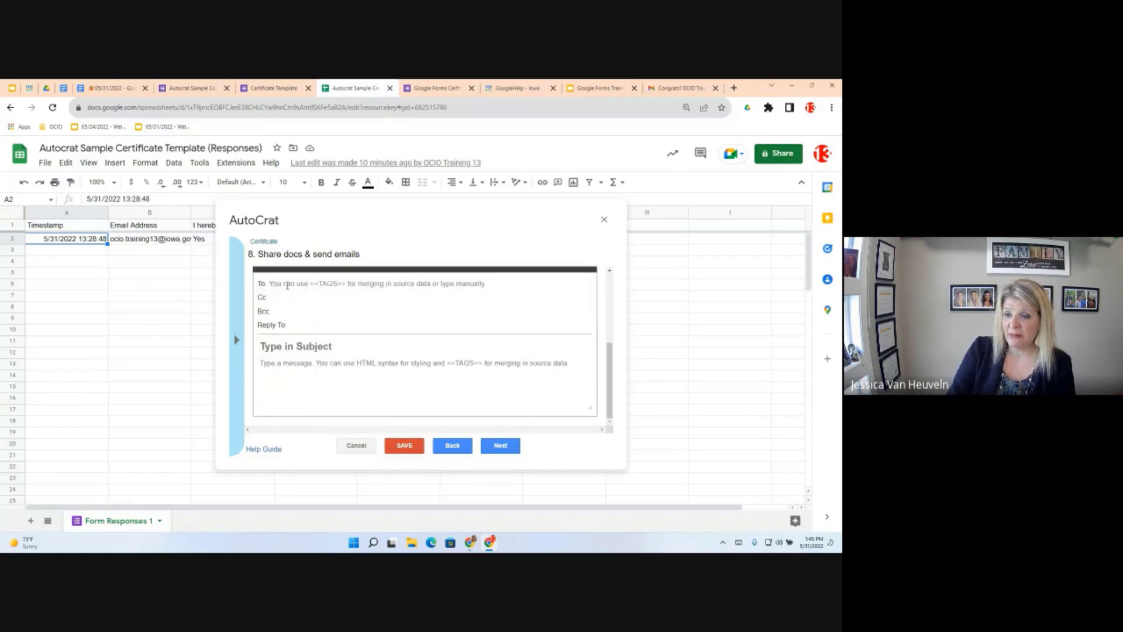
Paste the <<Email Address>> merge tag into the email's To field
{"action": "left_click", "coordinate": [287, 285]}
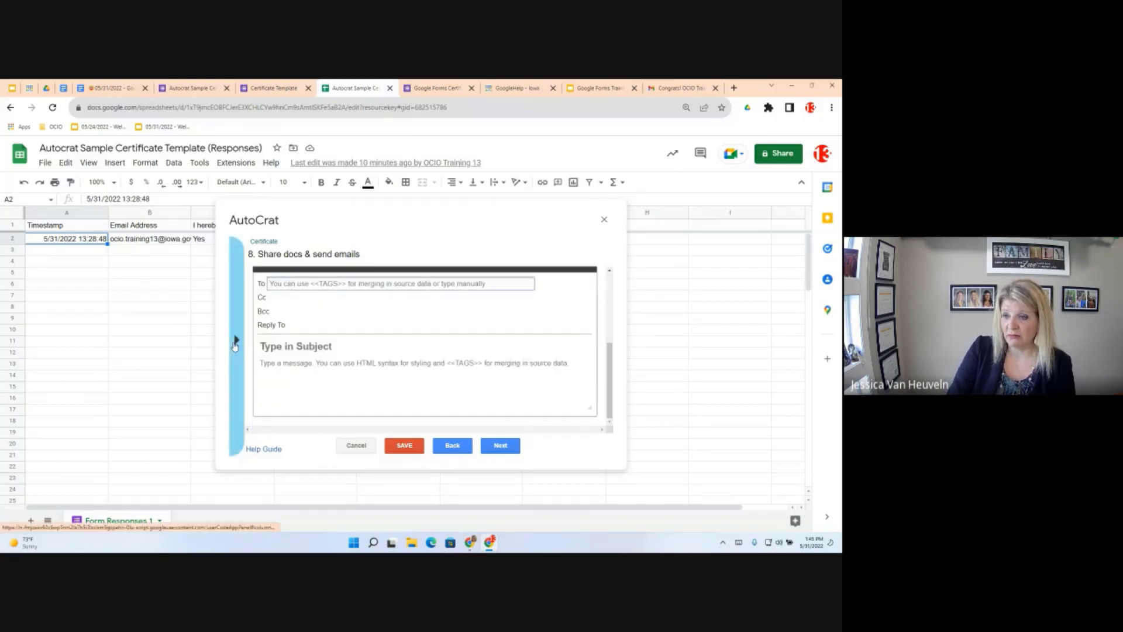
{"action": "left_click", "coordinate": [235, 343]}
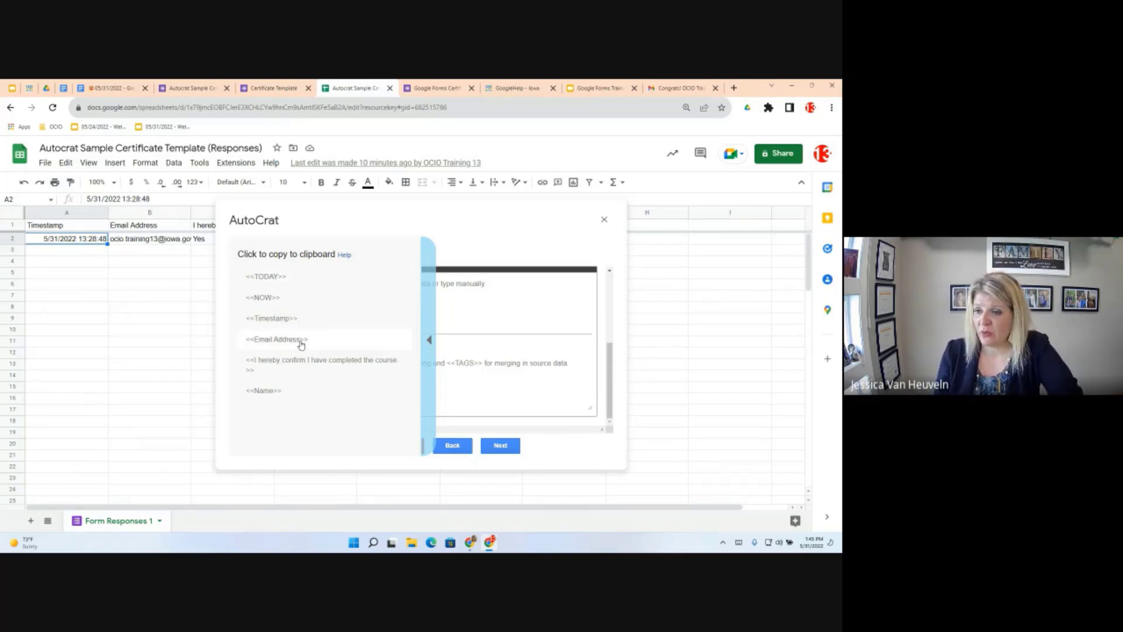
{"action": "left_click", "coordinate": [292, 342]}
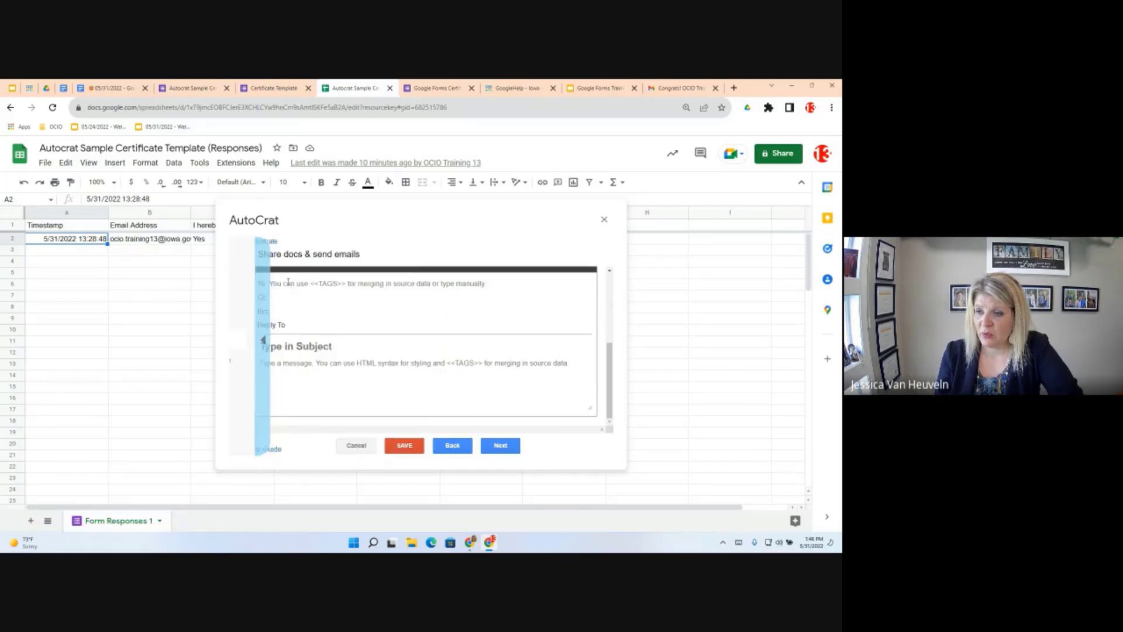
{"action": "right_click", "coordinate": [283, 285]}
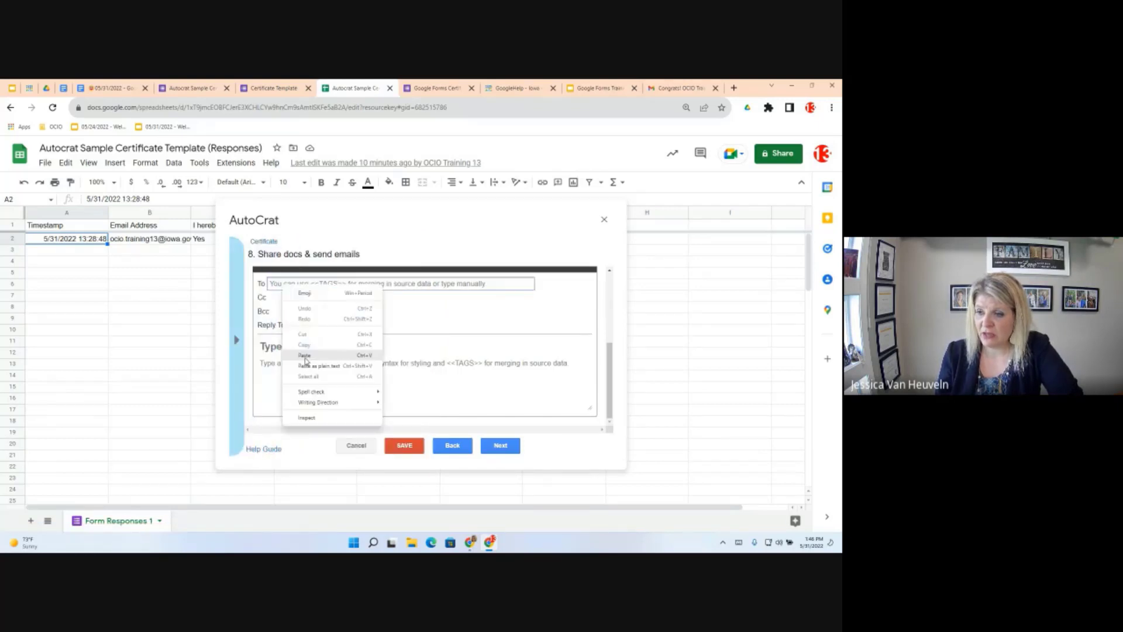
{"action": "left_click", "coordinate": [304, 356]}
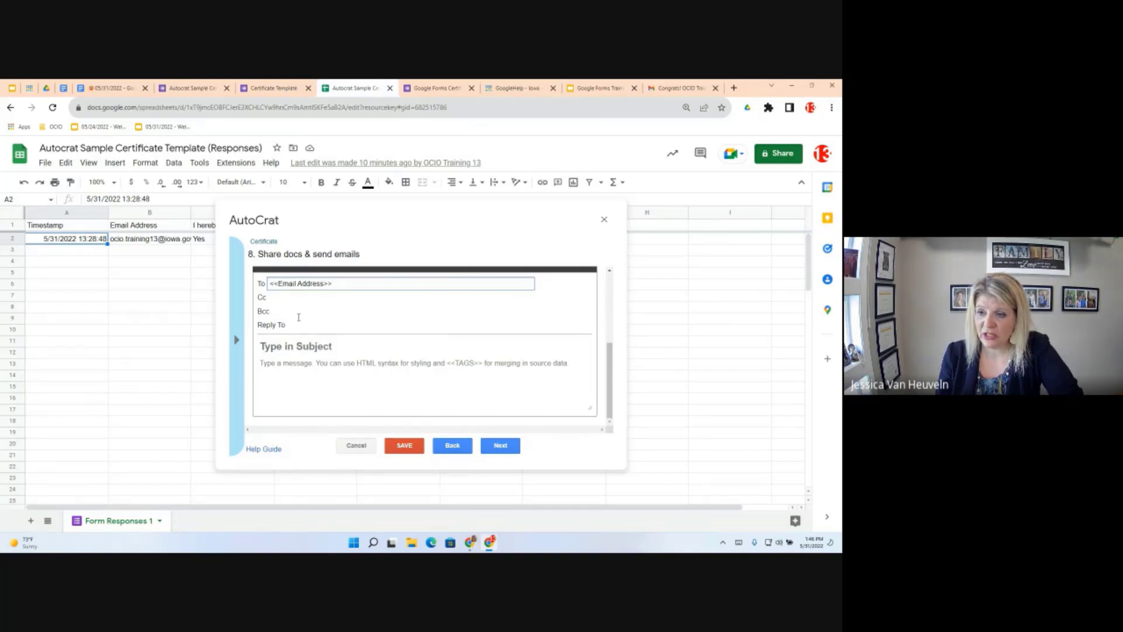
{"action": "key", "text": "Tab"}
{"action": "key", "text": "Tab"}
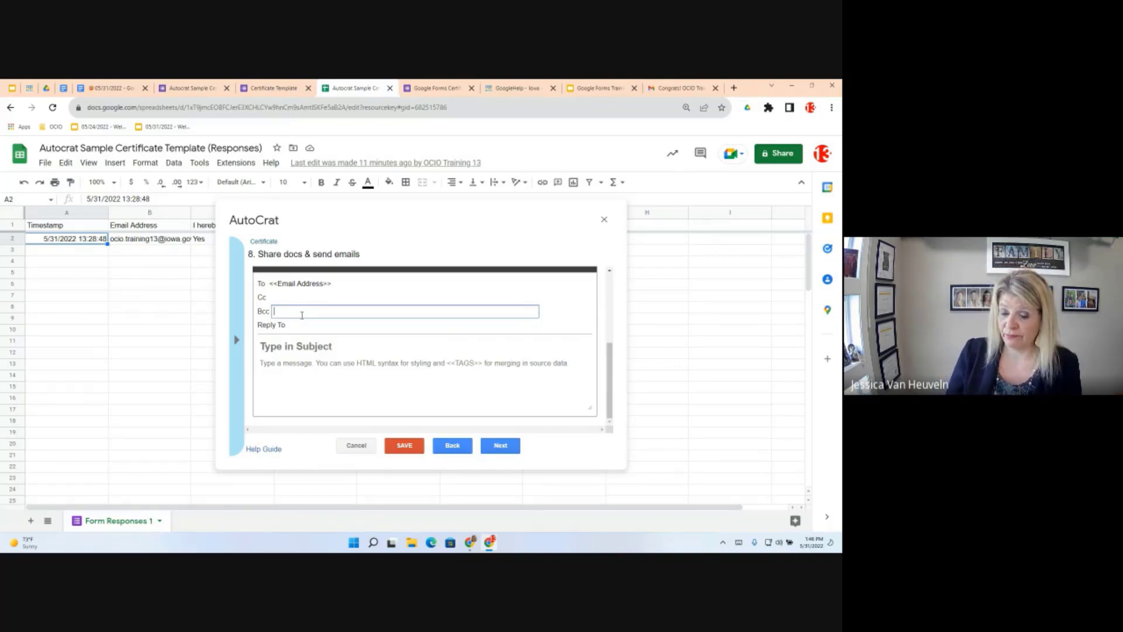
Fill in the reply-to email address, correcting its .gov domain, then move to Subject
{"action": "left_click", "coordinate": [299, 325]}
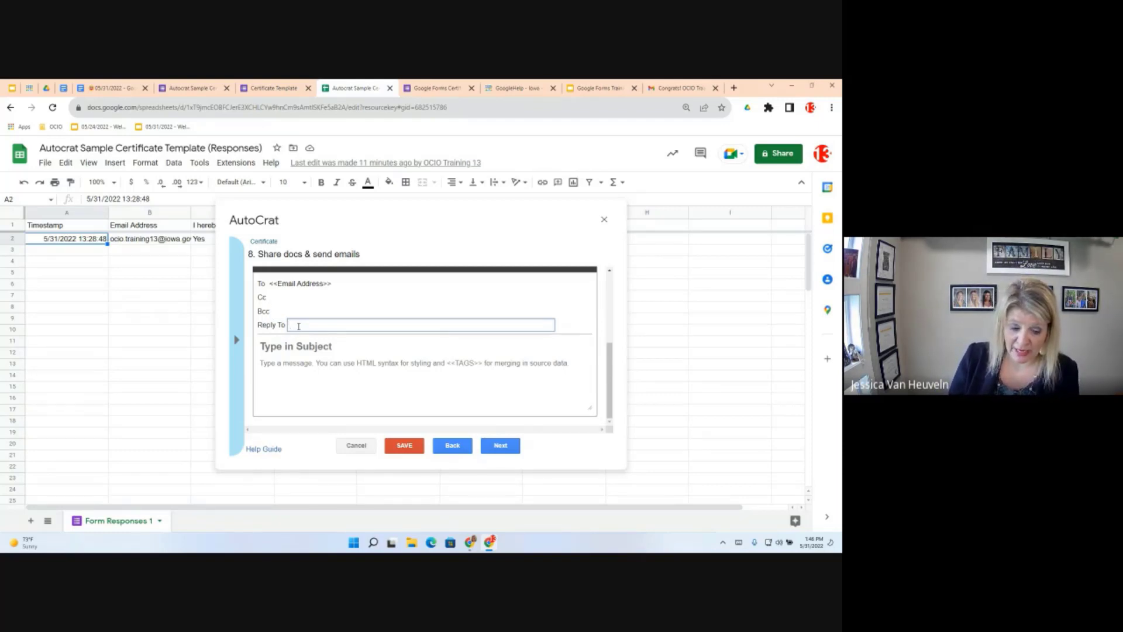
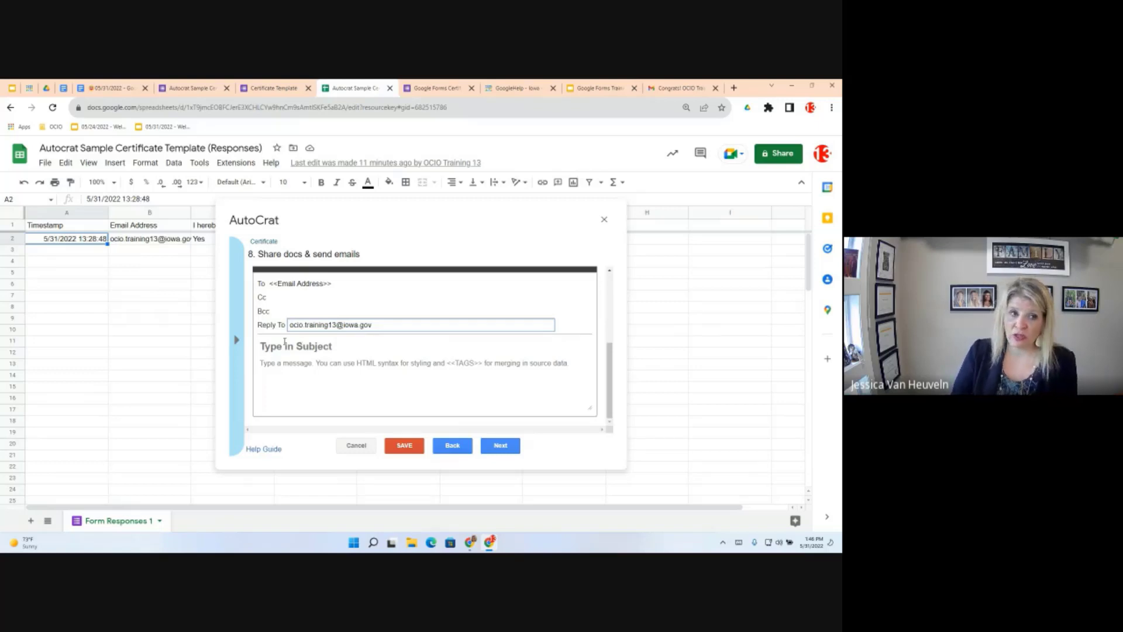
{"action": "key", "text": "Tab"}
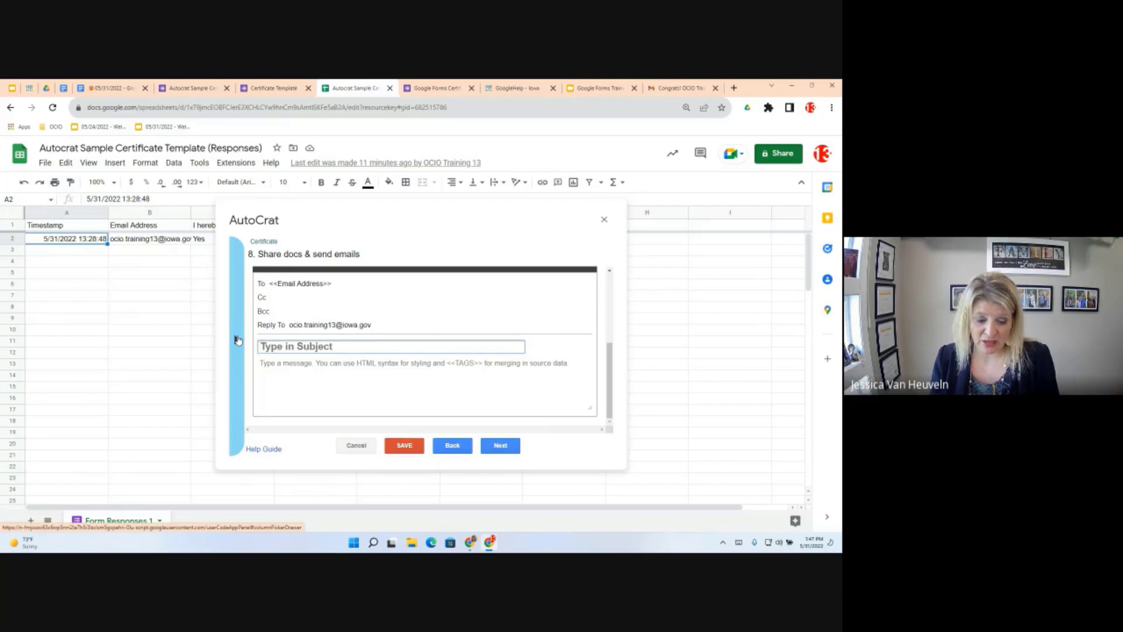
Set the AutoCrat email subject to '<<Name>> Congrats - Certificate' using the copied Name merge tag
{"action": "left_click", "coordinate": [237, 339]}
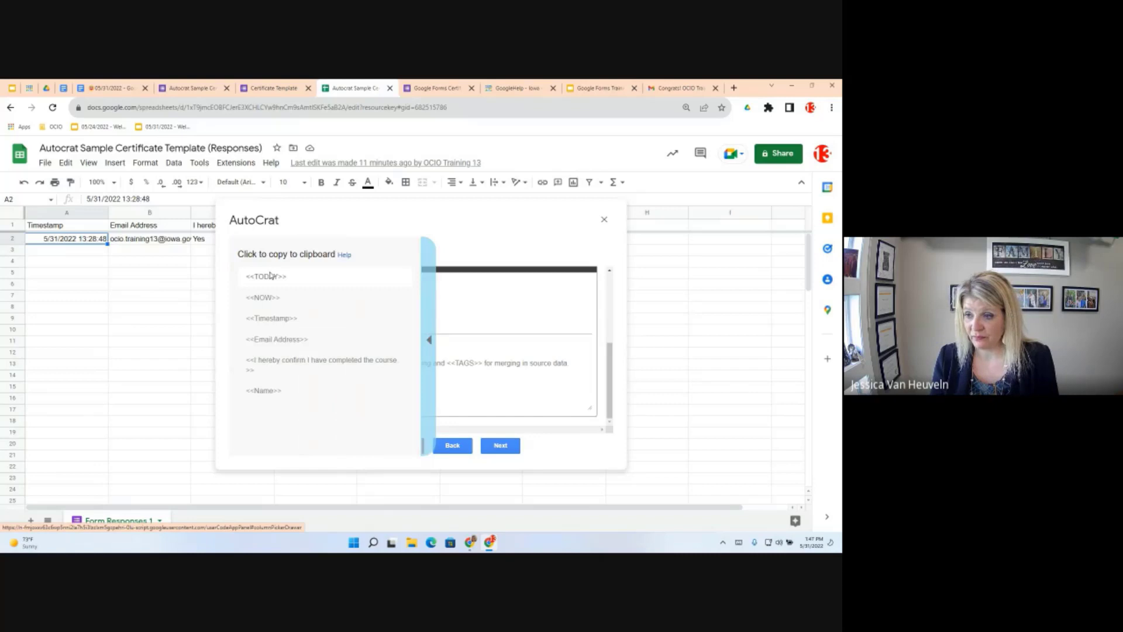
{"action": "left_click", "coordinate": [270, 390]}
{"action": "left_click", "coordinate": [282, 343]}
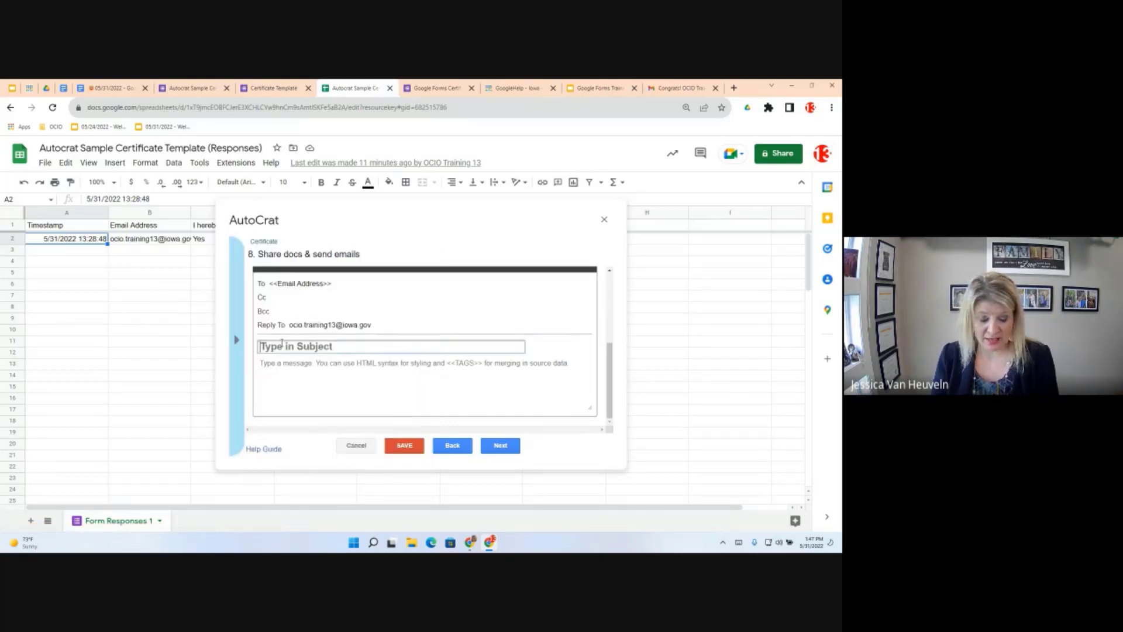
{"action": "key", "text": "ctrl+v"}
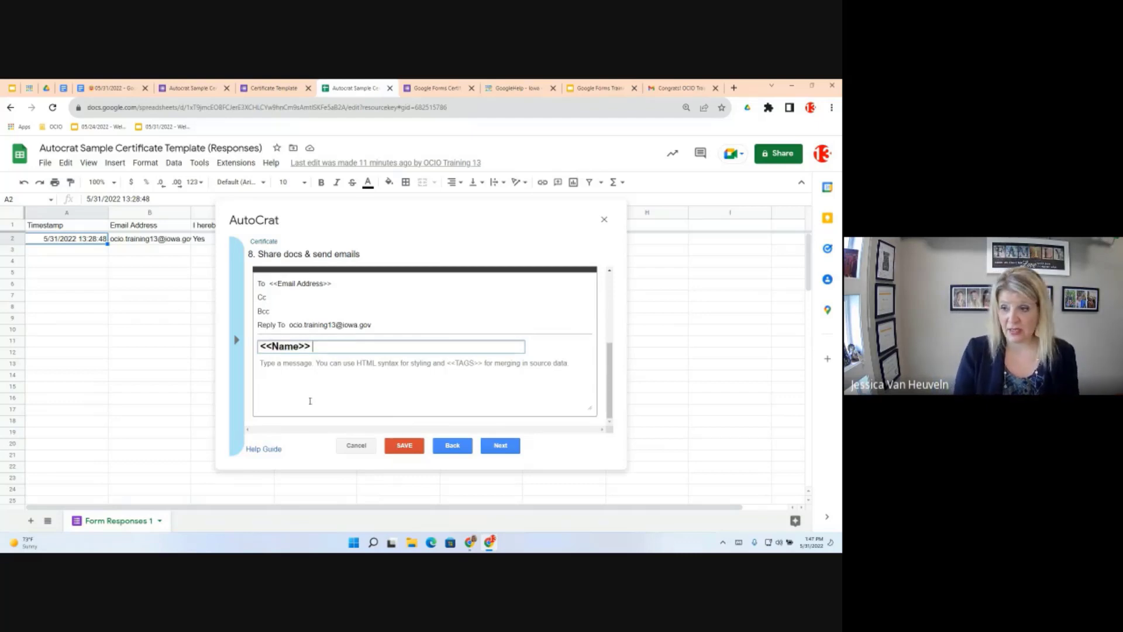
{"action": "type", "text": "Congrats"}
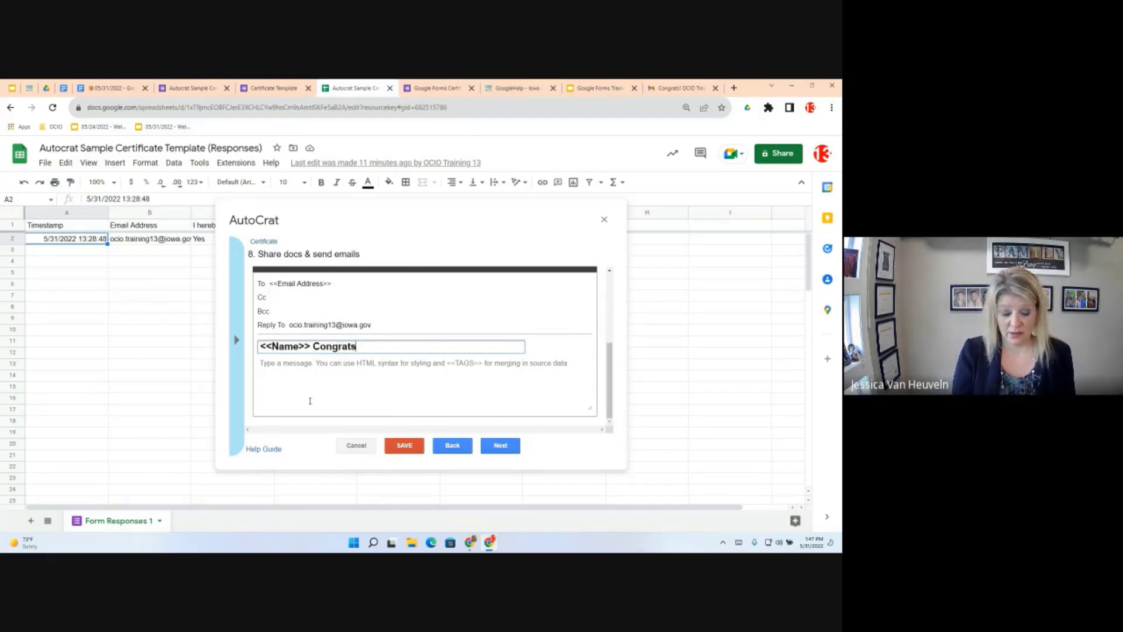
{"action": "type", "text": " -"}
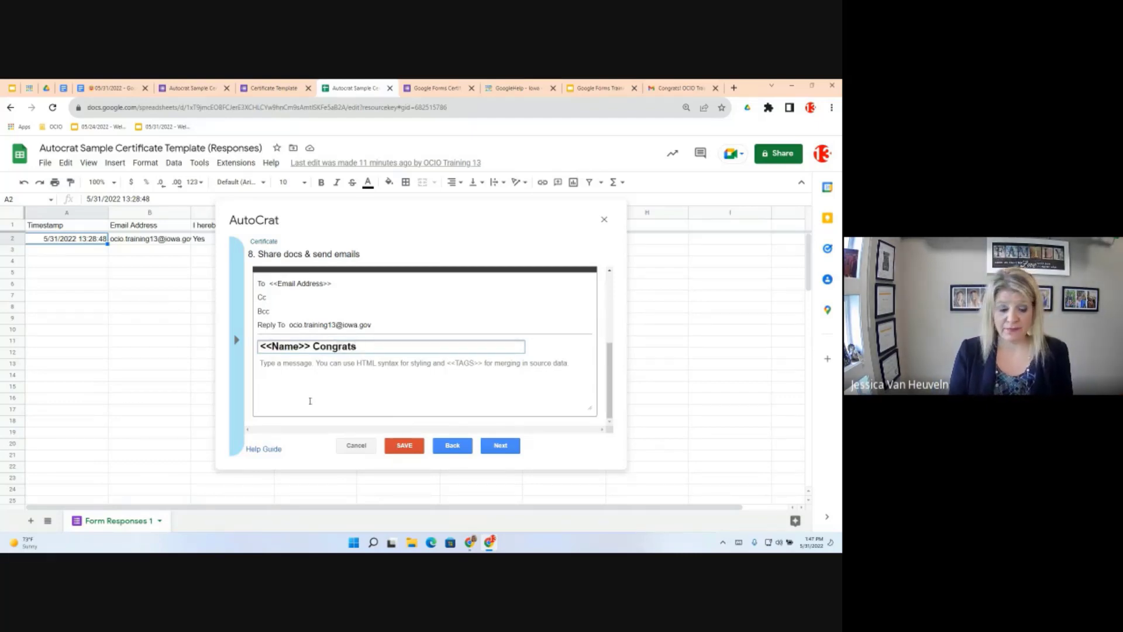
{"action": "type", "text": "-"}
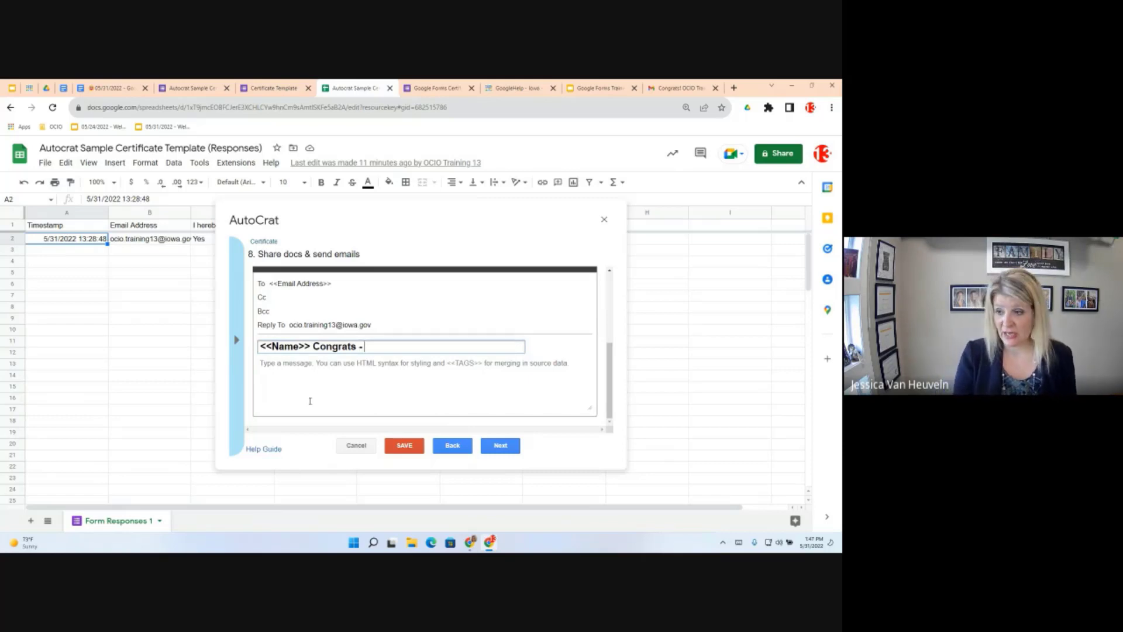
{"action": "type", "text": "Certific"}
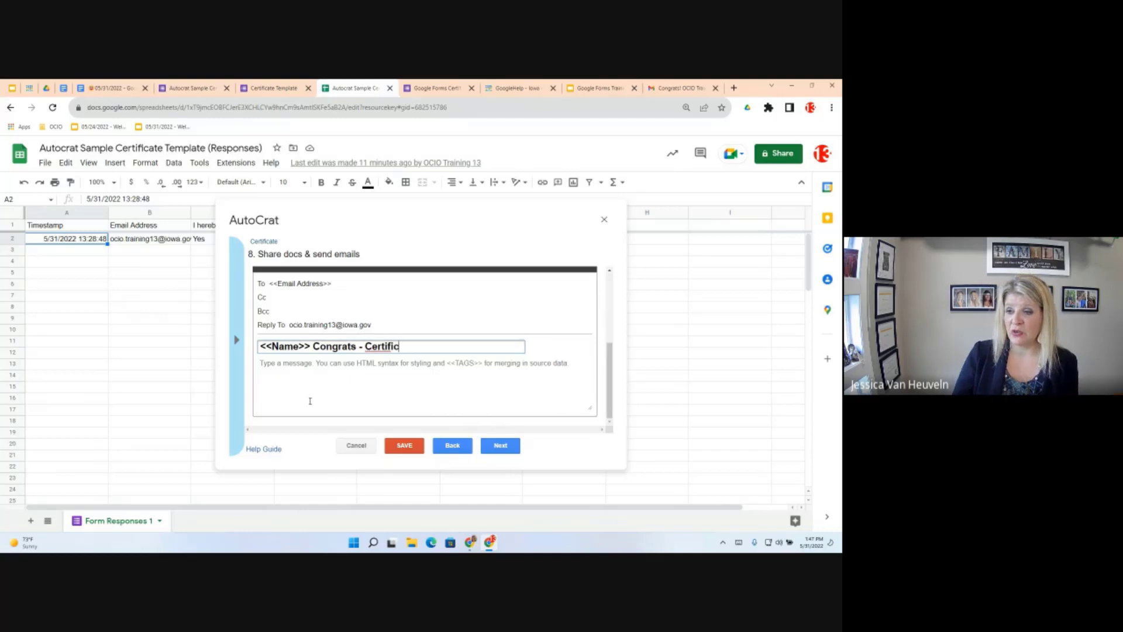
{"action": "type", "text": "ate"}
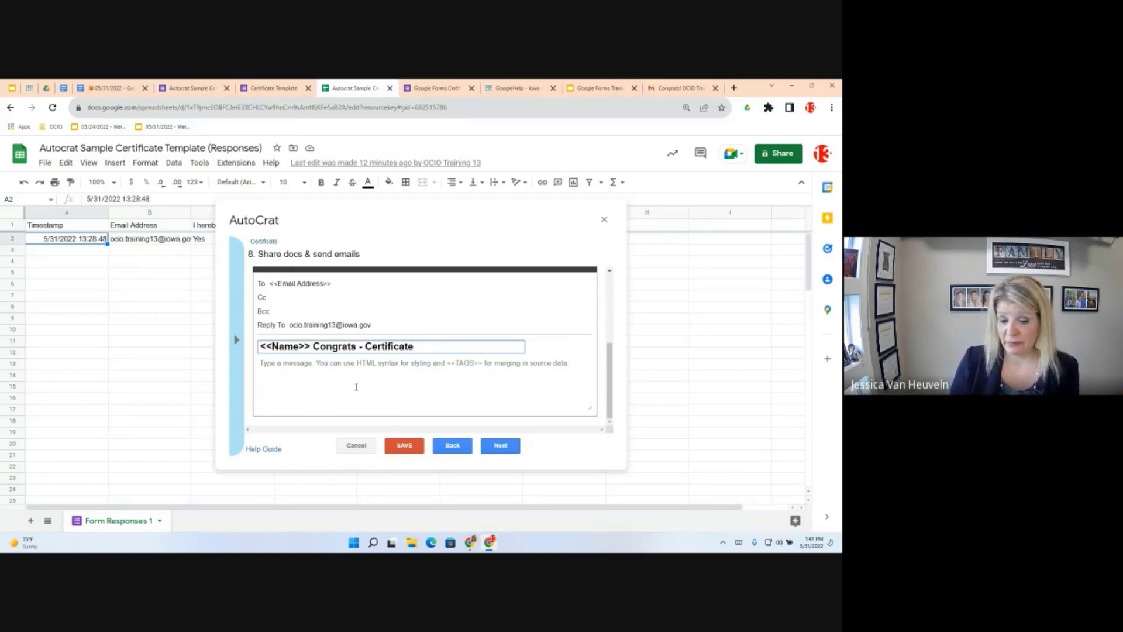
{"action": "left_click", "coordinate": [264, 361]}
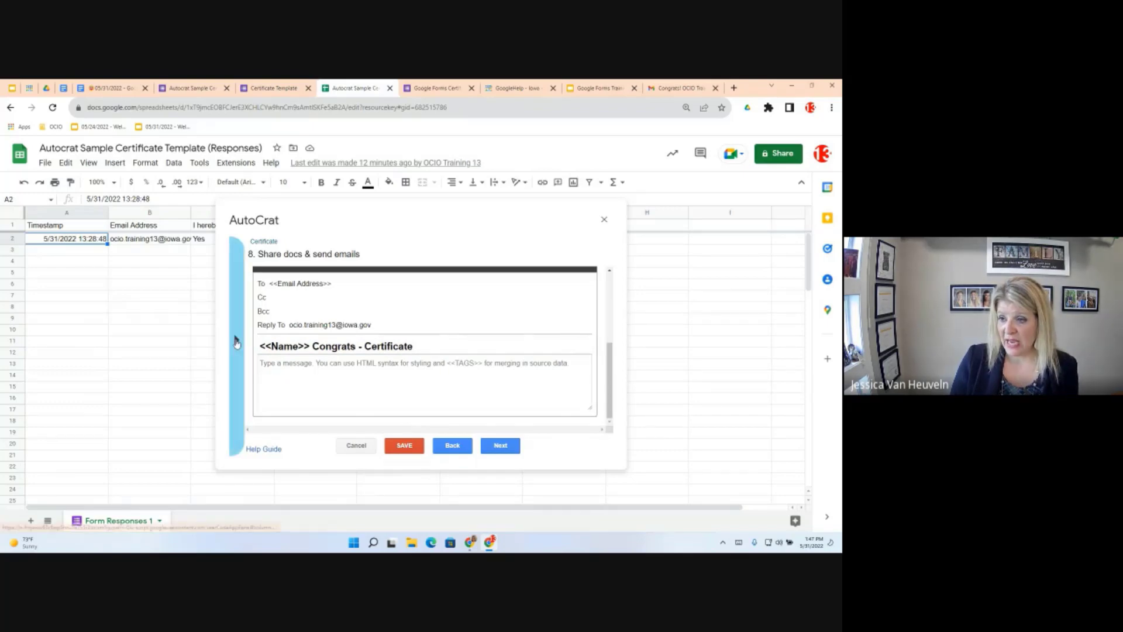
Write the email body as the <<Name>> tag, then a new line 'Attached is your certificate'
{"action": "left_click", "coordinate": [236, 342]}
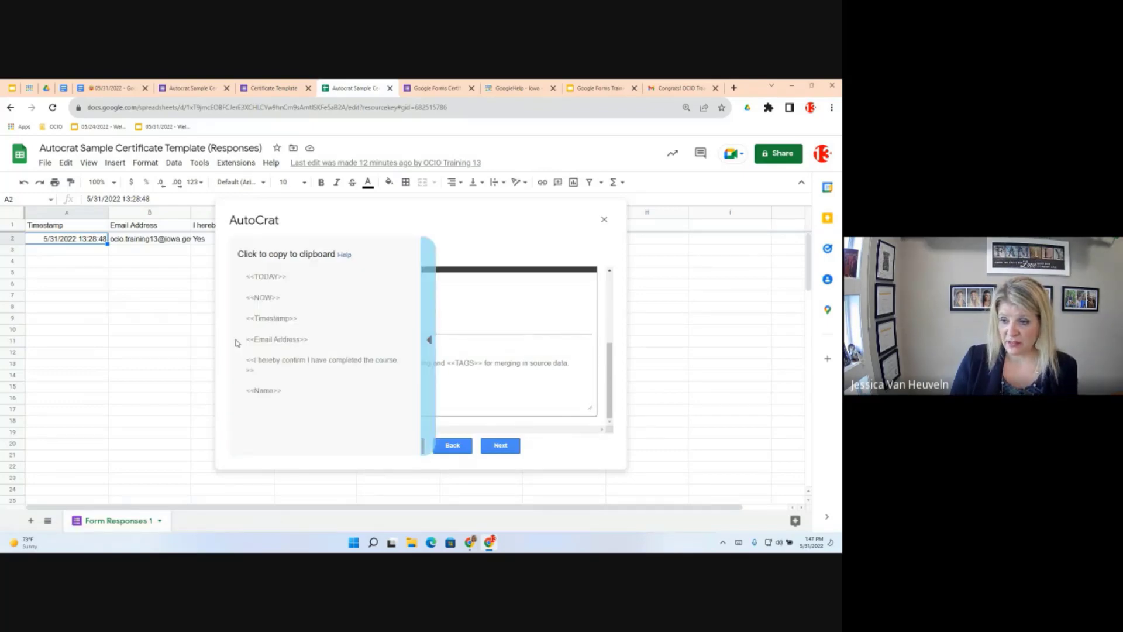
{"action": "left_click", "coordinate": [267, 391]}
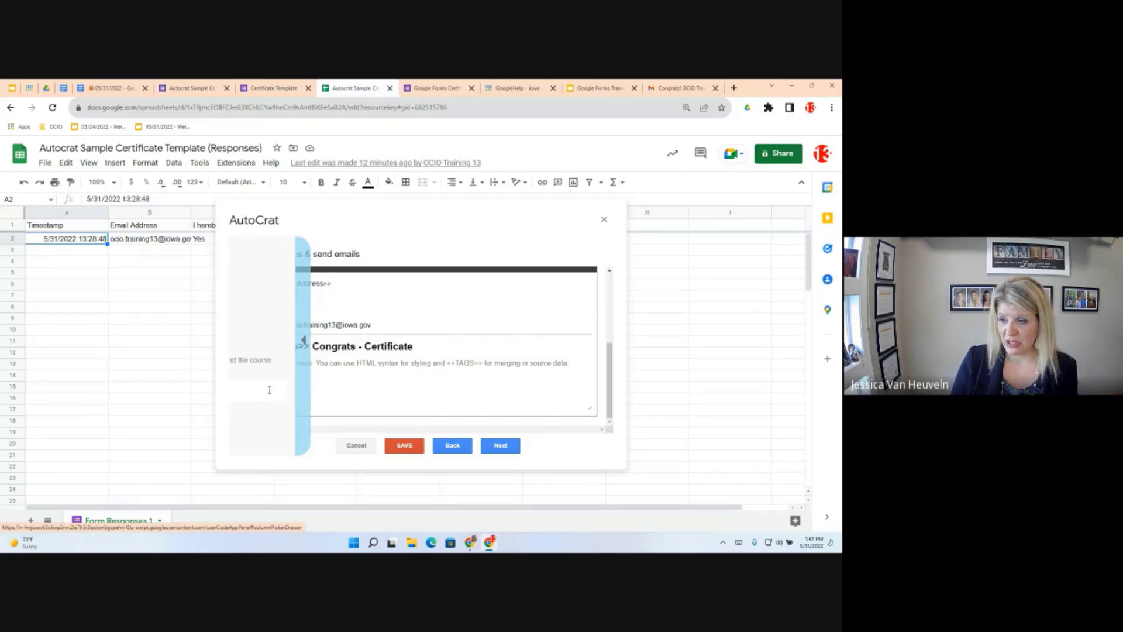
{"action": "left_click", "coordinate": [337, 393]}
{"action": "key", "text": "ctrl+v"}
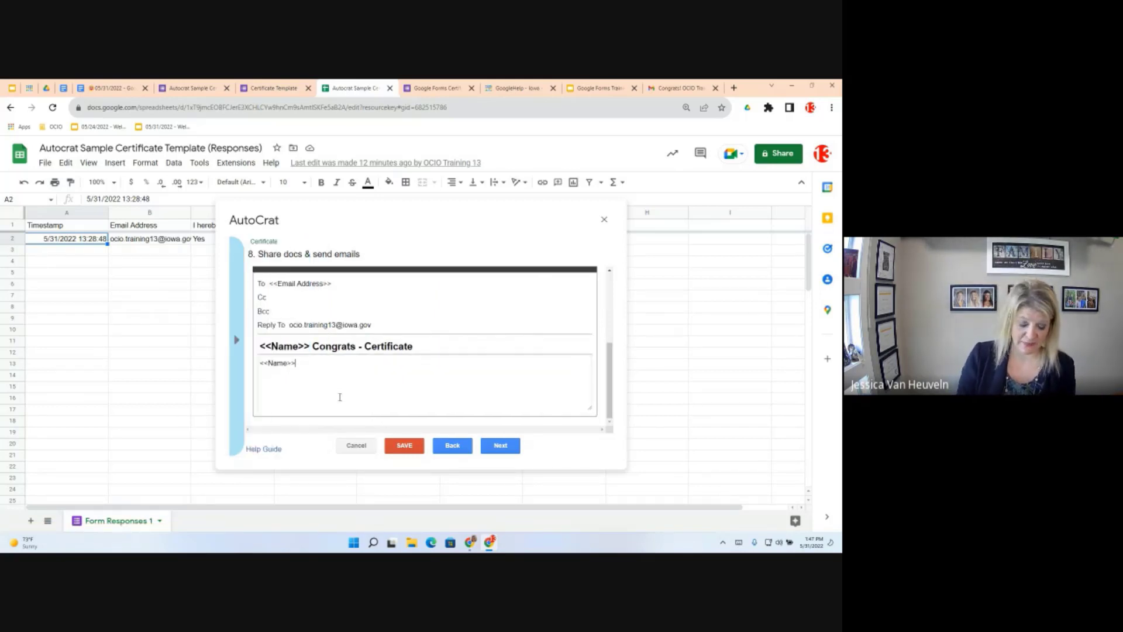
{"action": "key", "text": "Return"}
{"action": "type", "text": "A"}
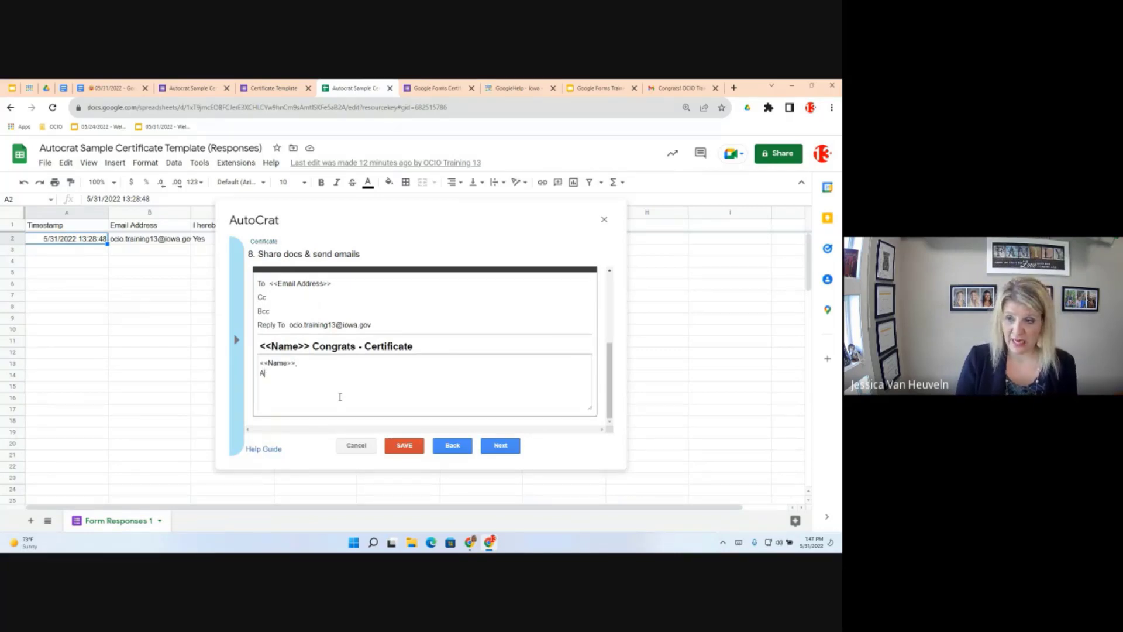
{"action": "type", "text": "ttached is your certificate"}
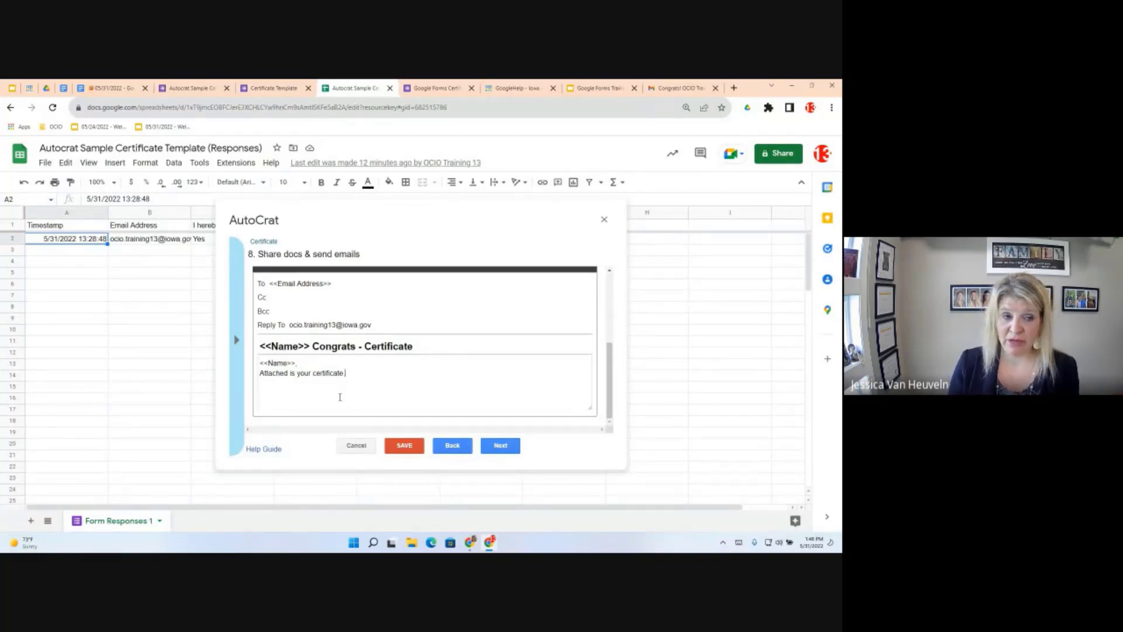
Set the Certificate job to run on form submission, enable form triggers, and save the job
{"action": "left_click", "coordinate": [503, 449]}
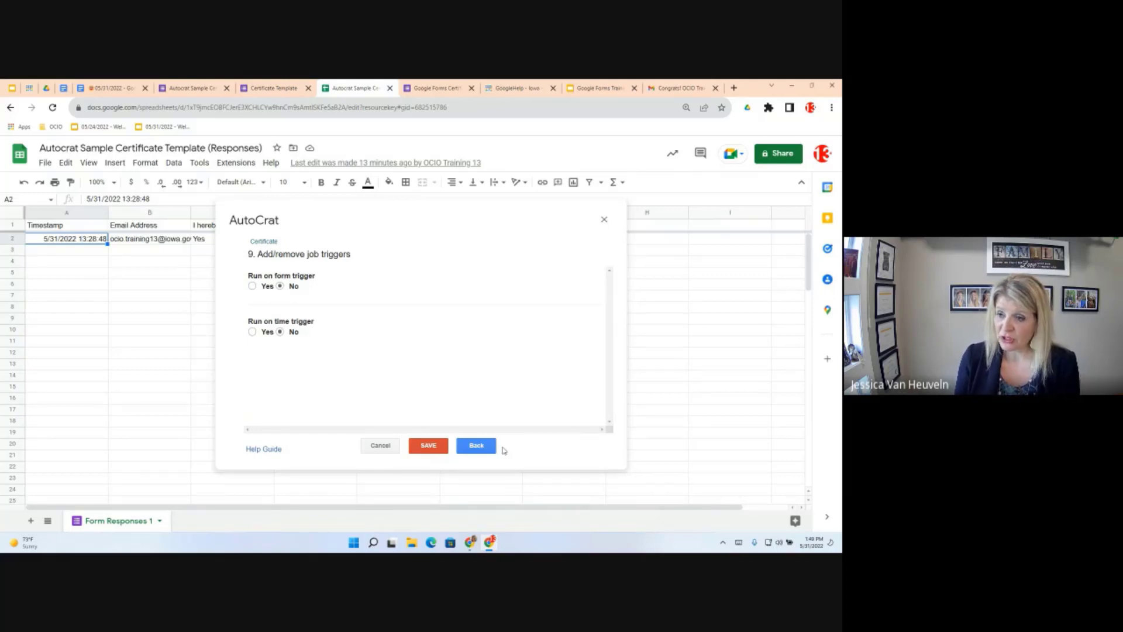
{"action": "left_click", "coordinate": [252, 285]}
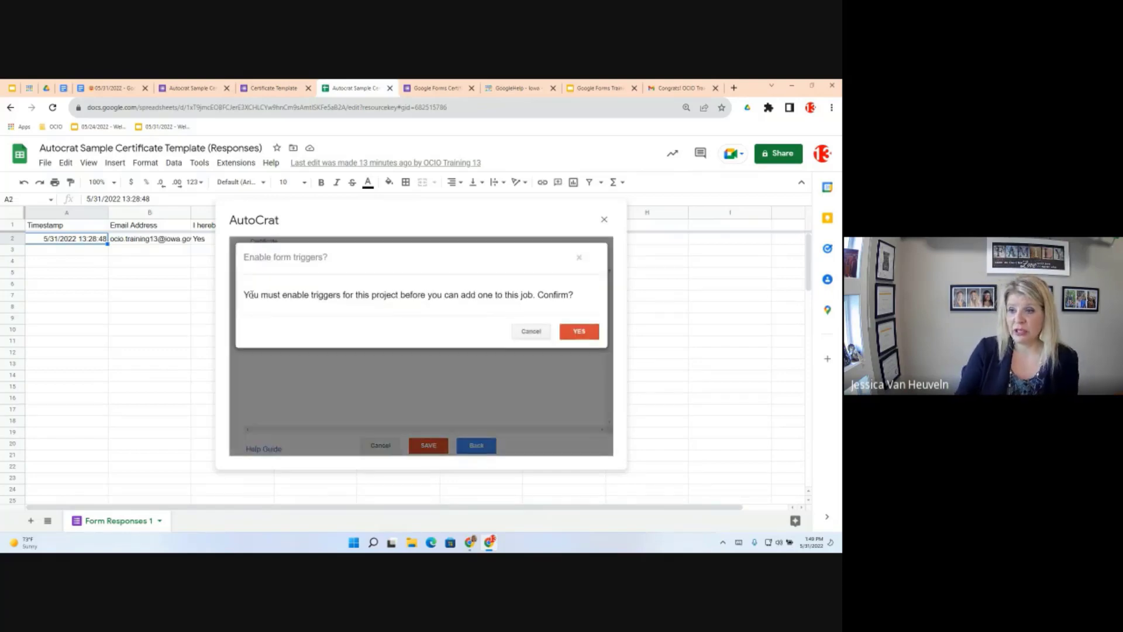
{"action": "left_click", "coordinate": [579, 331]}
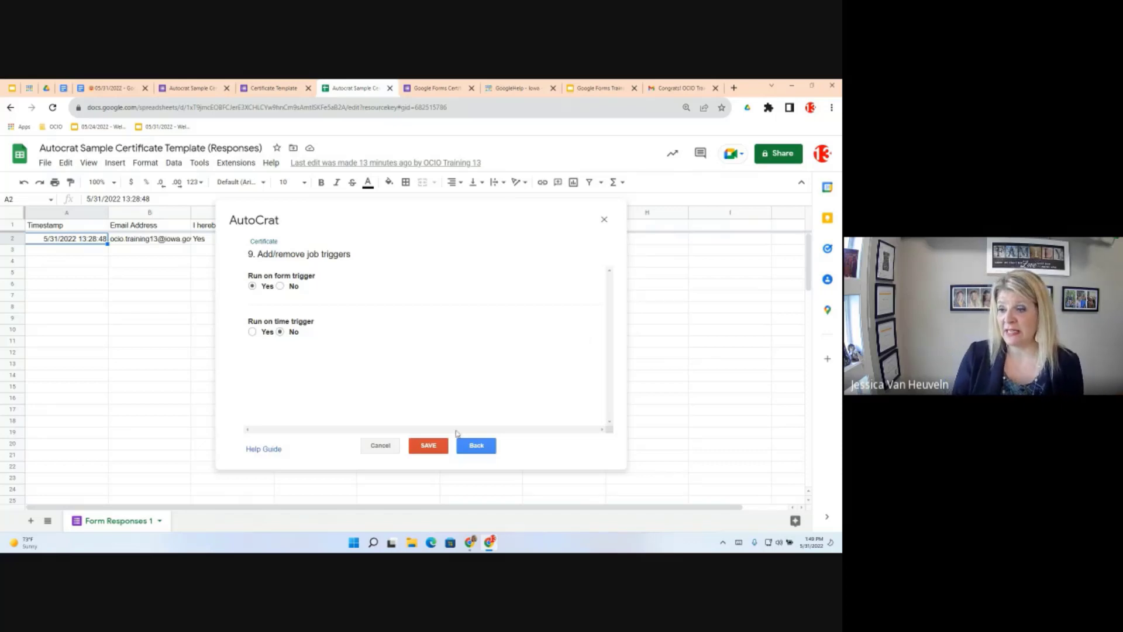
{"action": "left_click", "coordinate": [429, 446]}
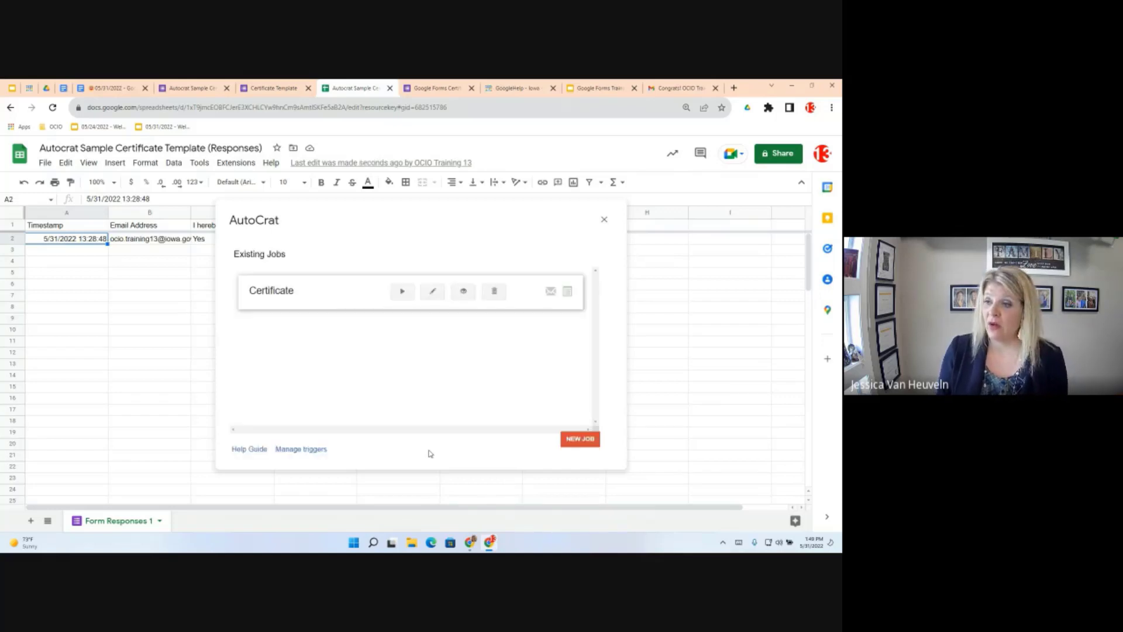
Run the Certificate merge job until row 2 shows 'Document successfully created'
{"action": "left_click", "coordinate": [400, 295]}
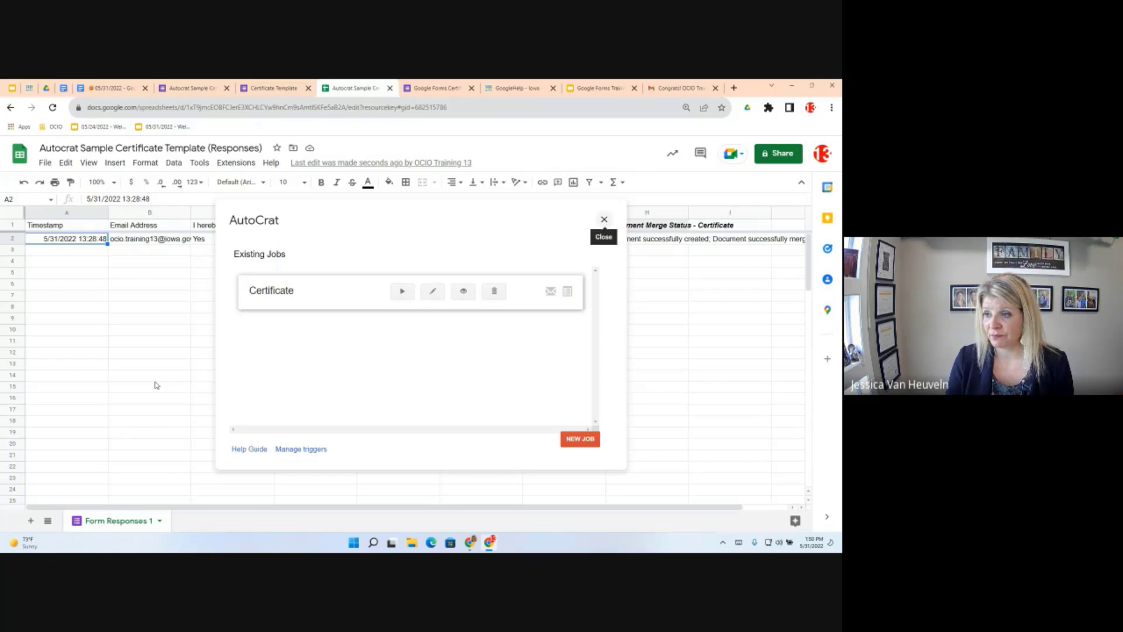
{"action": "mouse_move", "coordinate": [459, 245]}
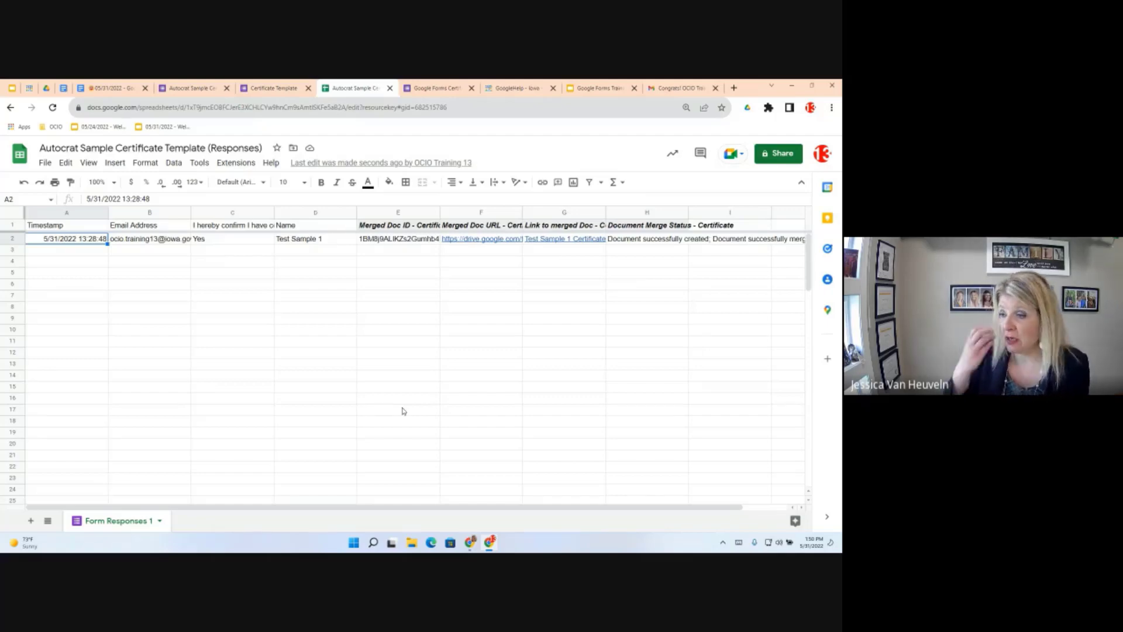
Open the 'Test Sample 1 Certificate' PDF from the merge link in cell G2
{"action": "left_click", "coordinate": [564, 239]}
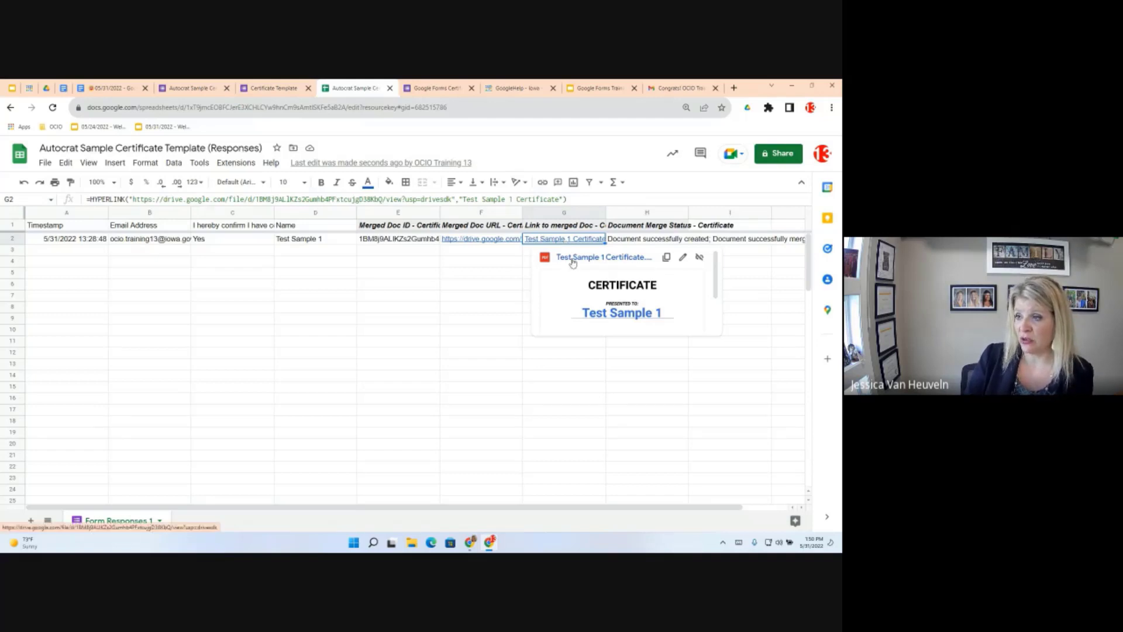
{"action": "left_click", "coordinate": [573, 258]}
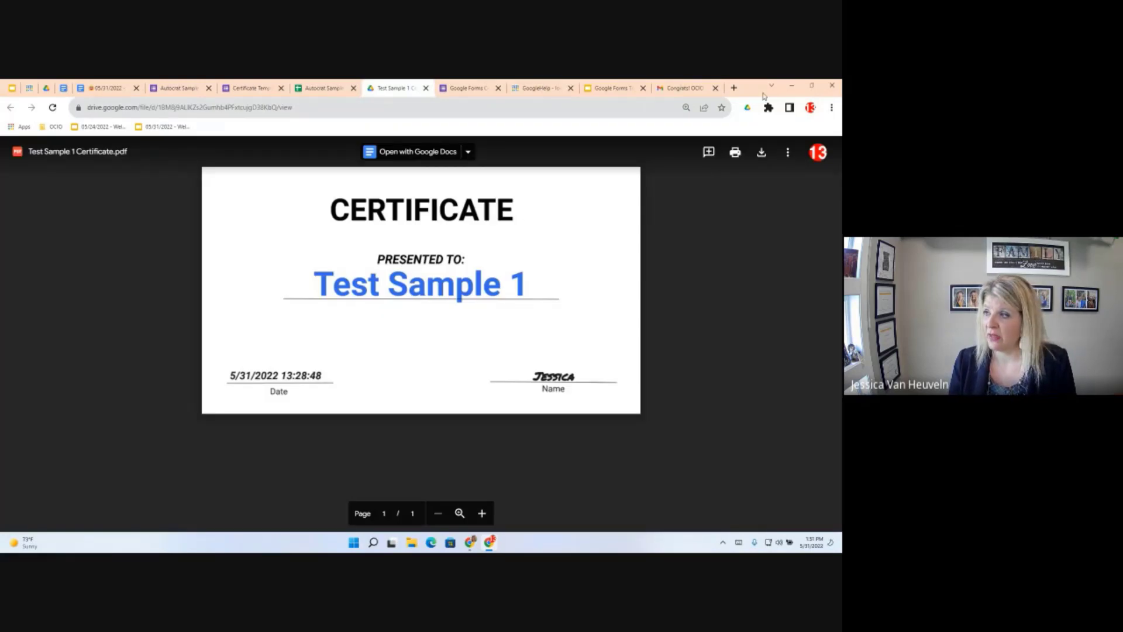
Check the certificate PDF's folder location, then return to the Certificate Template confirmation page
{"action": "left_click", "coordinate": [788, 154]}
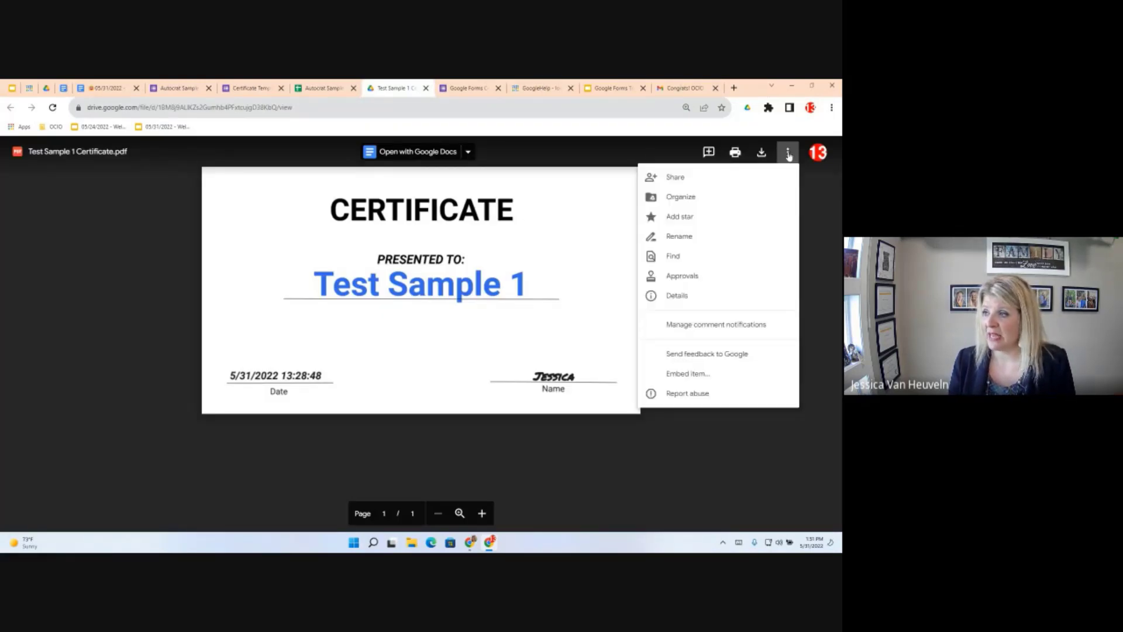
{"action": "left_click", "coordinate": [705, 199]}
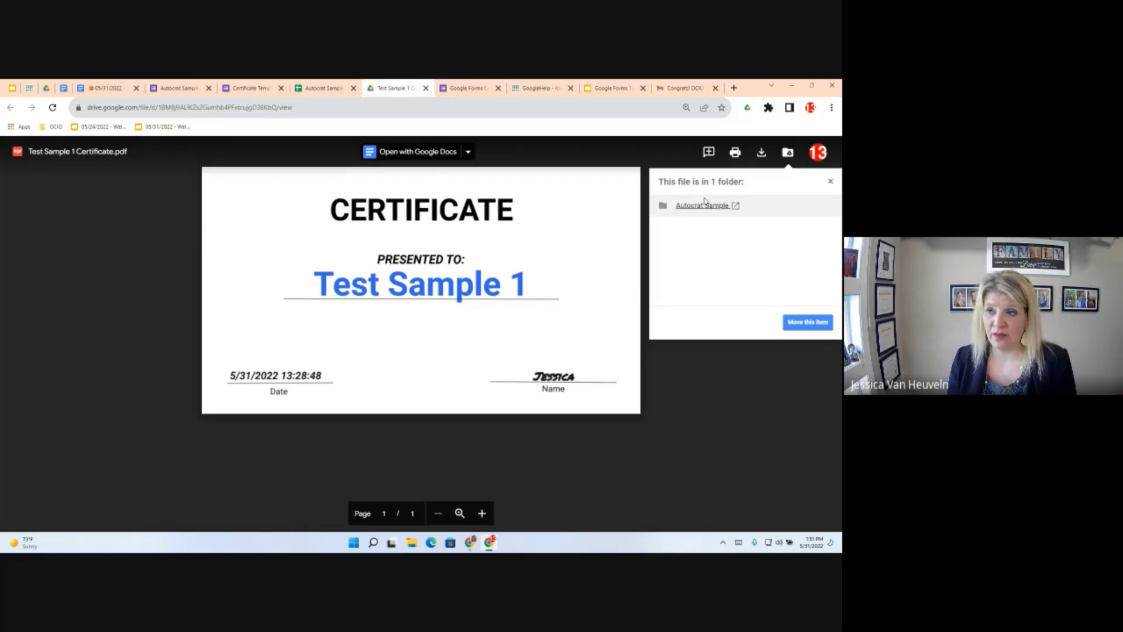
{"action": "left_click", "coordinate": [687, 389]}
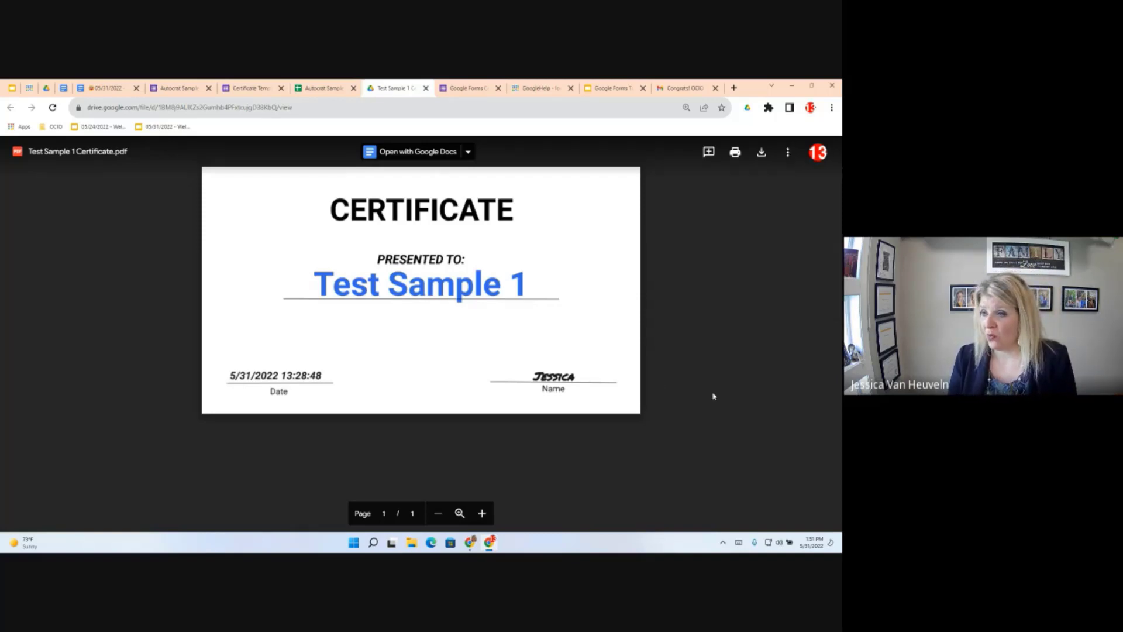
{"action": "left_click", "coordinate": [237, 85]}
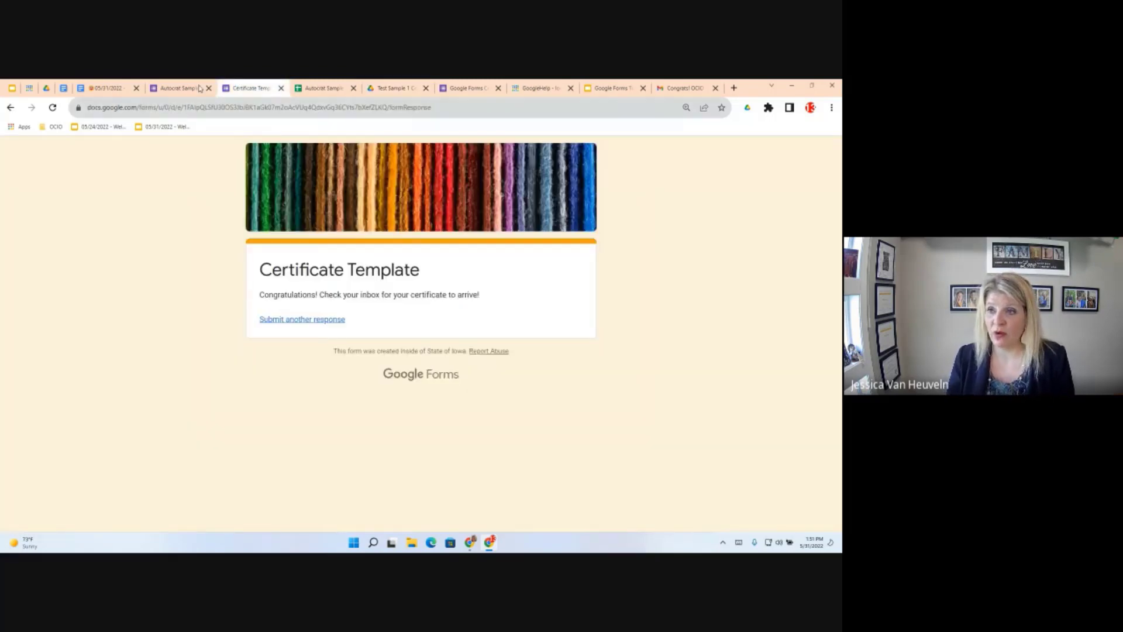
From the responses spreadsheet, open the live form via Tools > Manage form > Go to live form
{"action": "left_click", "coordinate": [178, 88]}
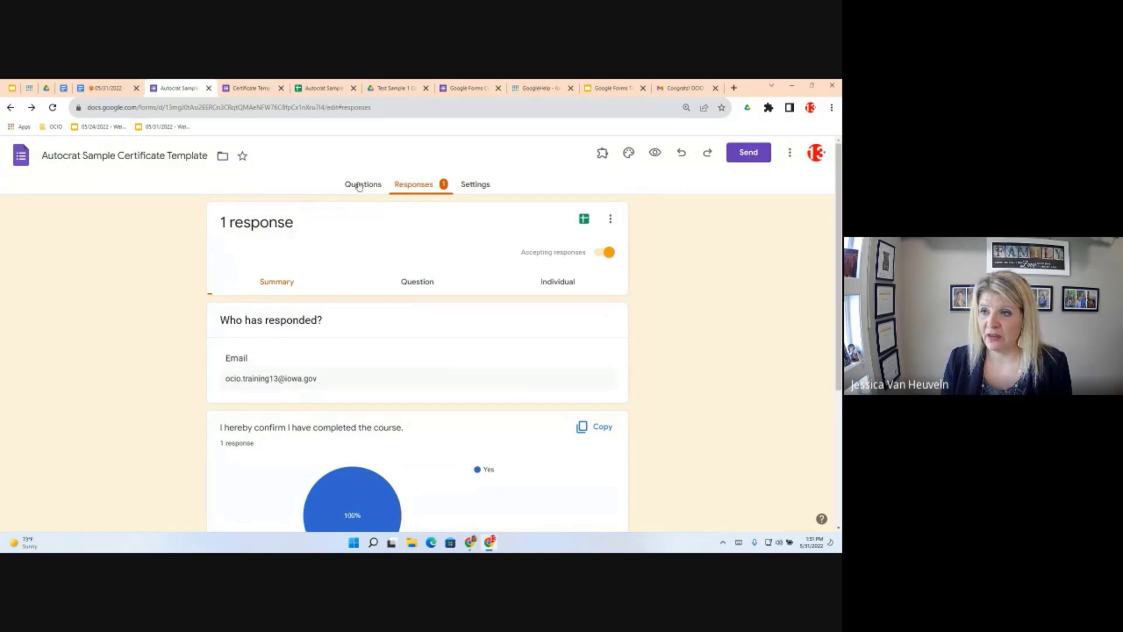
{"action": "left_click", "coordinate": [308, 89]}
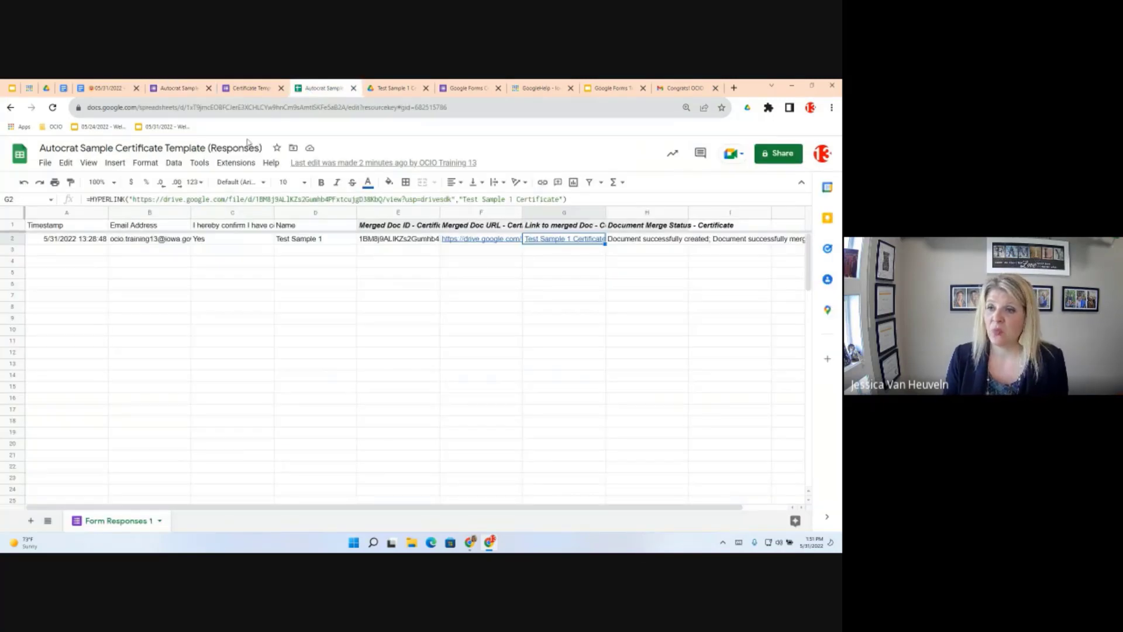
{"action": "left_click", "coordinate": [198, 163]}
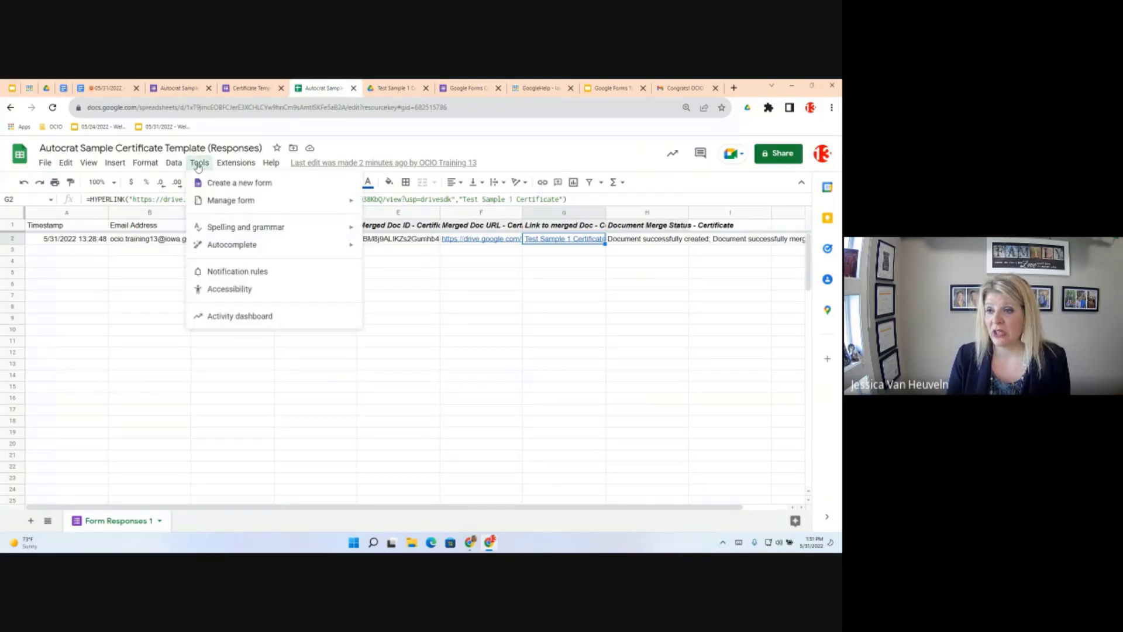
{"action": "mouse_move", "coordinate": [206, 202]}
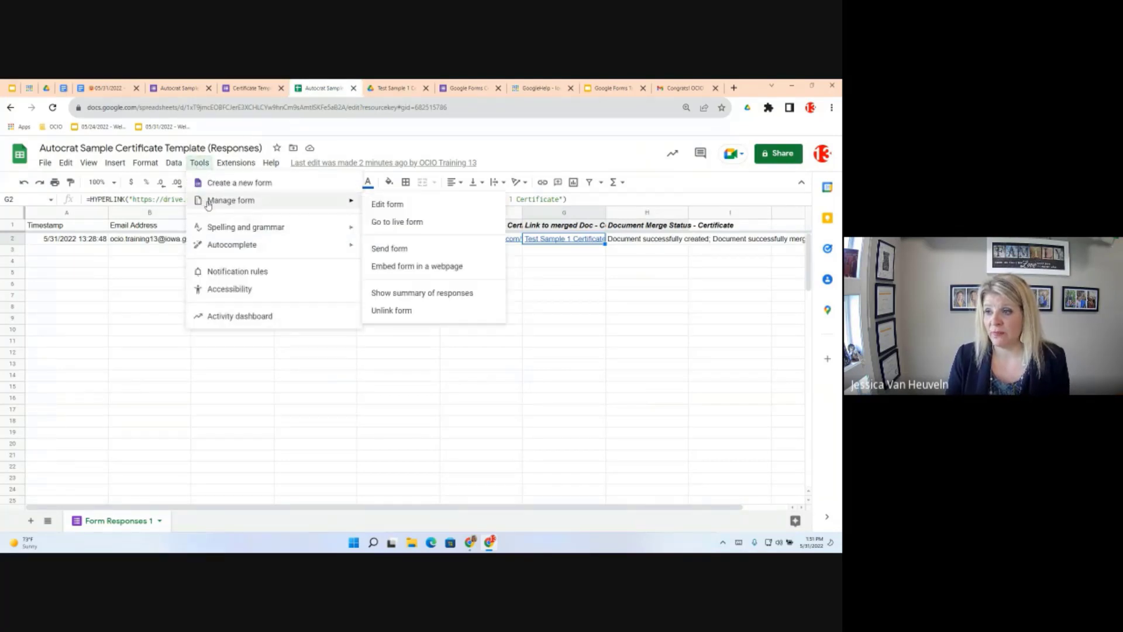
{"action": "left_click", "coordinate": [411, 224]}
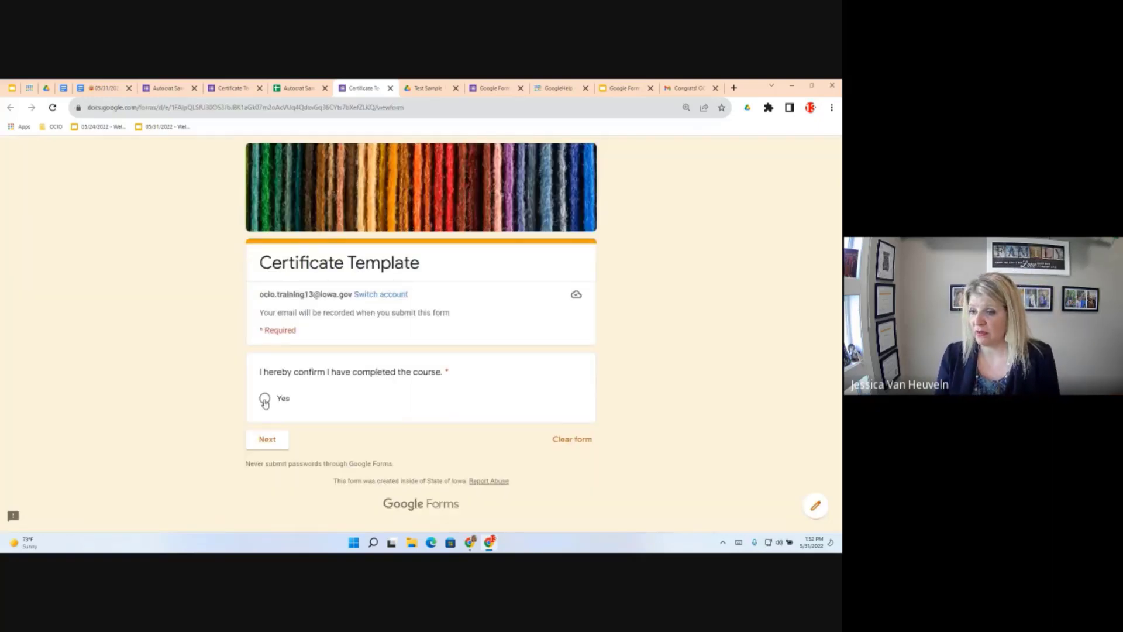
Submit a response answering Yes to course completion with the name 'After script'
{"action": "left_click", "coordinate": [265, 400]}
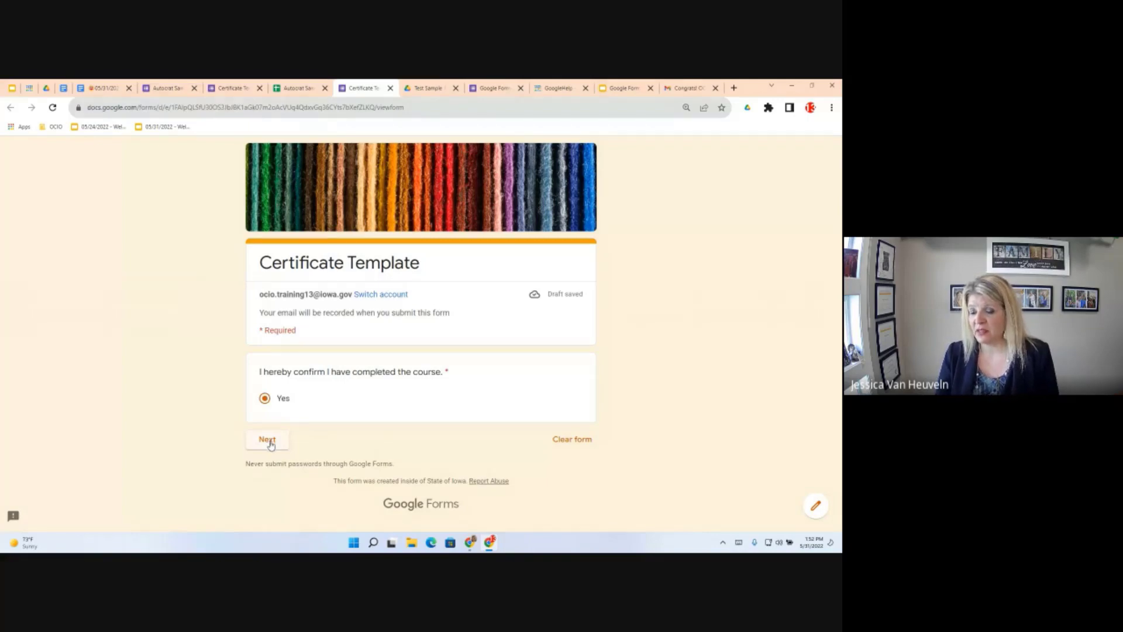
{"action": "left_click", "coordinate": [271, 443]}
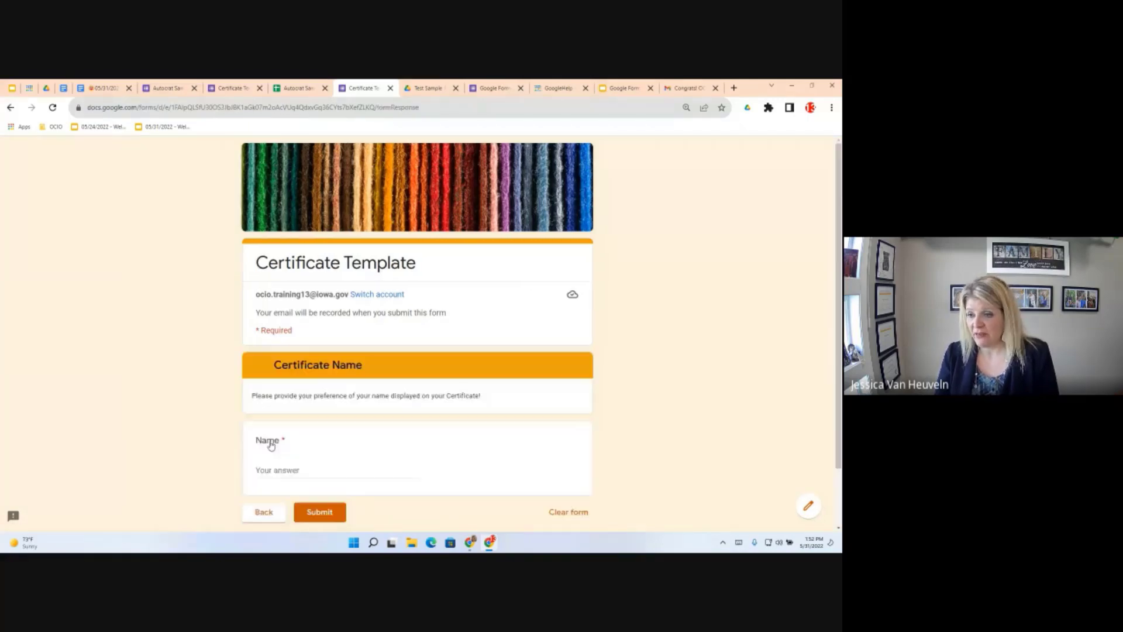
{"action": "left_click", "coordinate": [264, 472]}
{"action": "type", "text": "After script"}
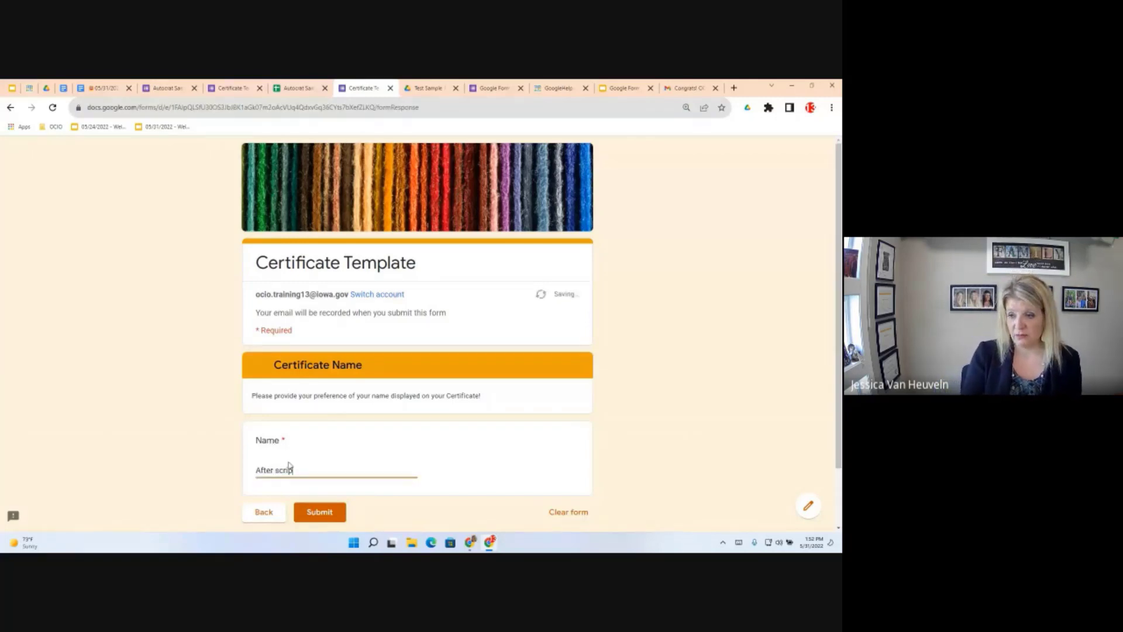
{"action": "left_click", "coordinate": [334, 518]}
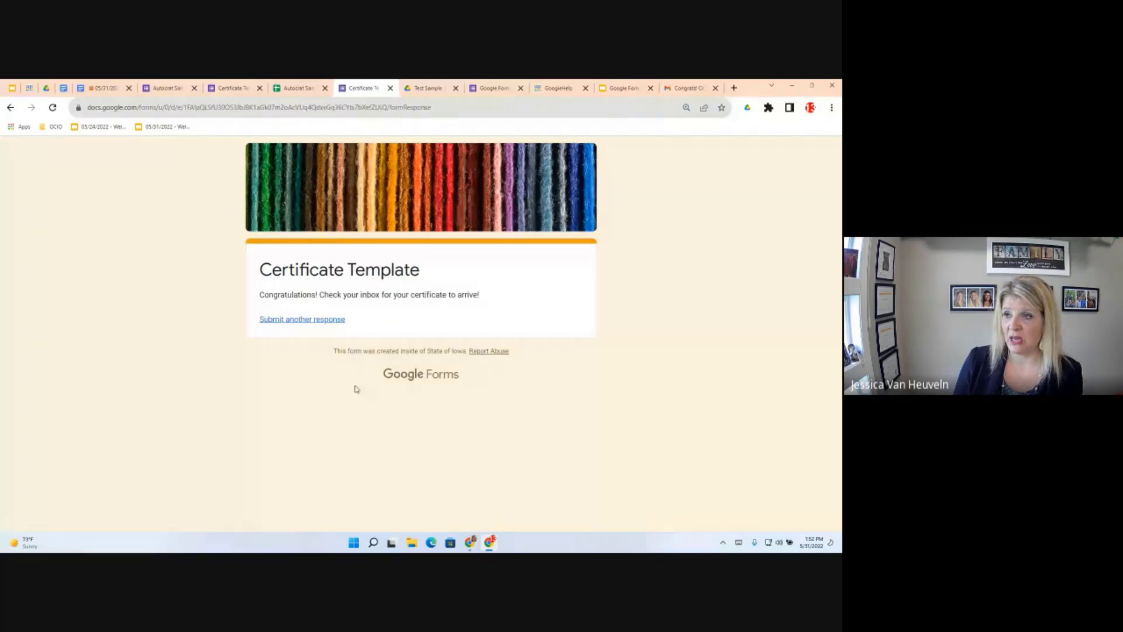
Clear the merged document ID, links and merge status in E3:H3 for the After script row
{"action": "left_click", "coordinate": [303, 83]}
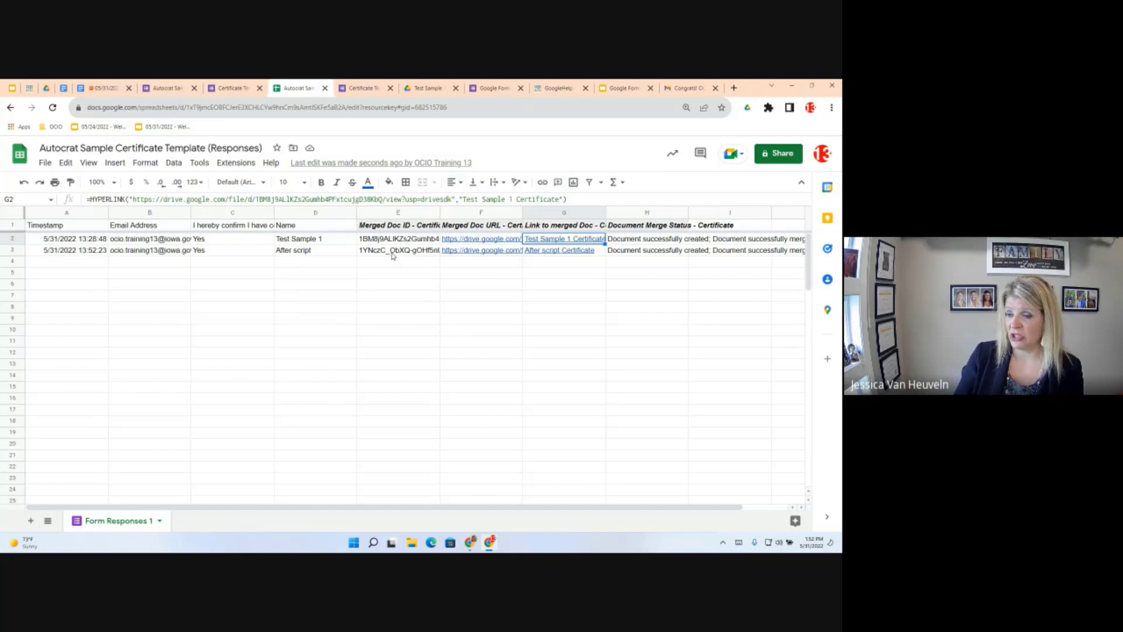
{"action": "left_click", "coordinate": [392, 284]}
{"action": "left_click", "coordinate": [397, 250]}
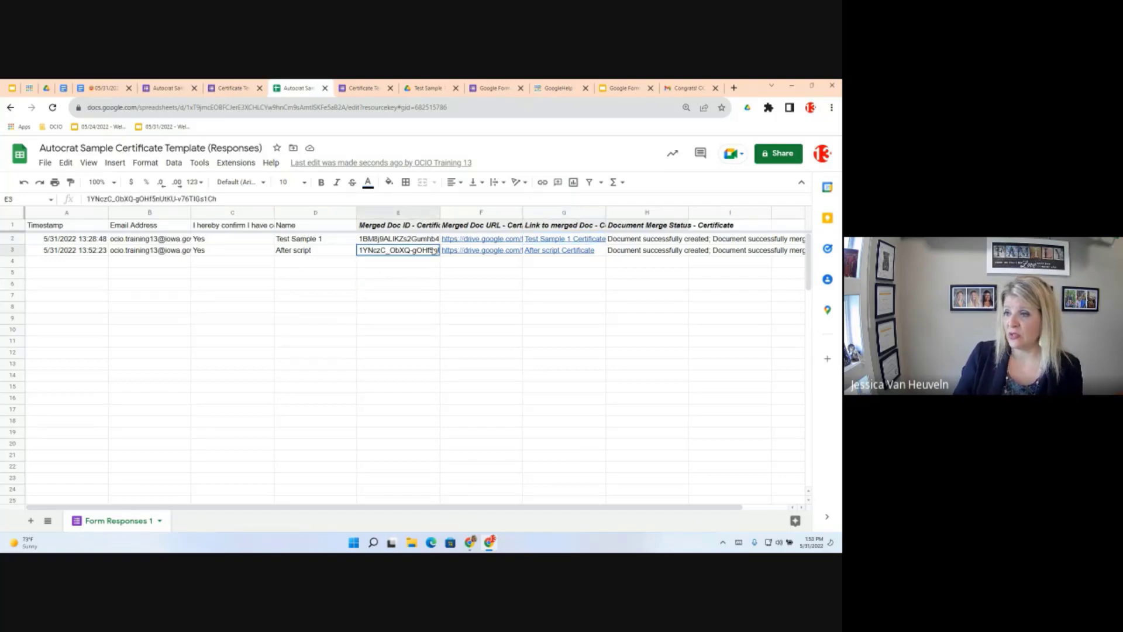
{"action": "left_click", "coordinate": [666, 252], "text": "shift"}
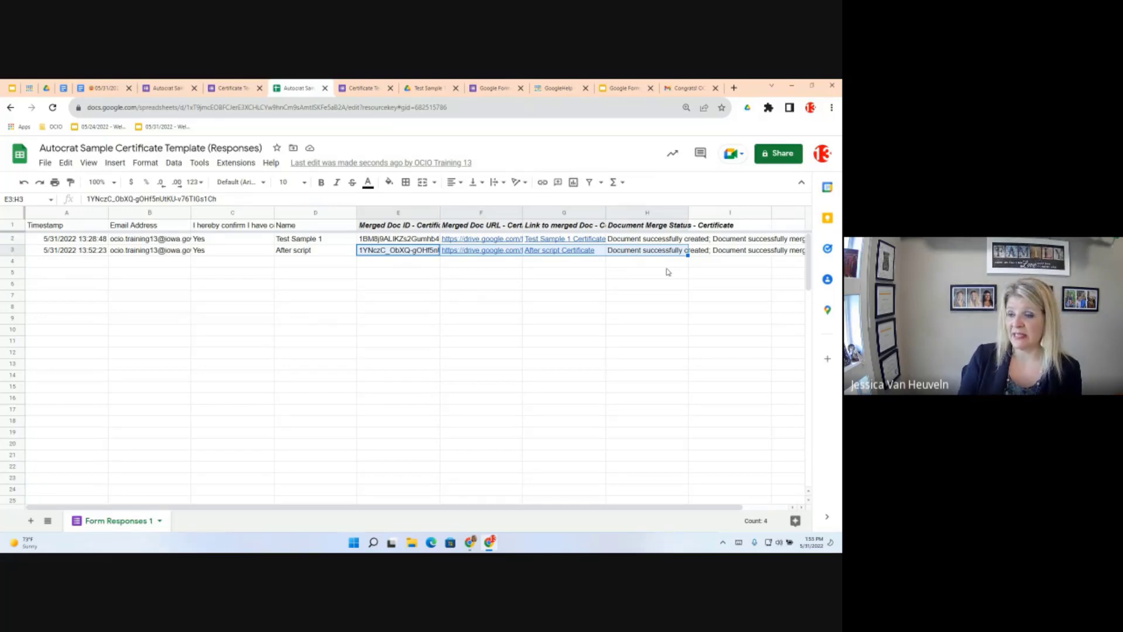
{"action": "key", "text": "Delete"}
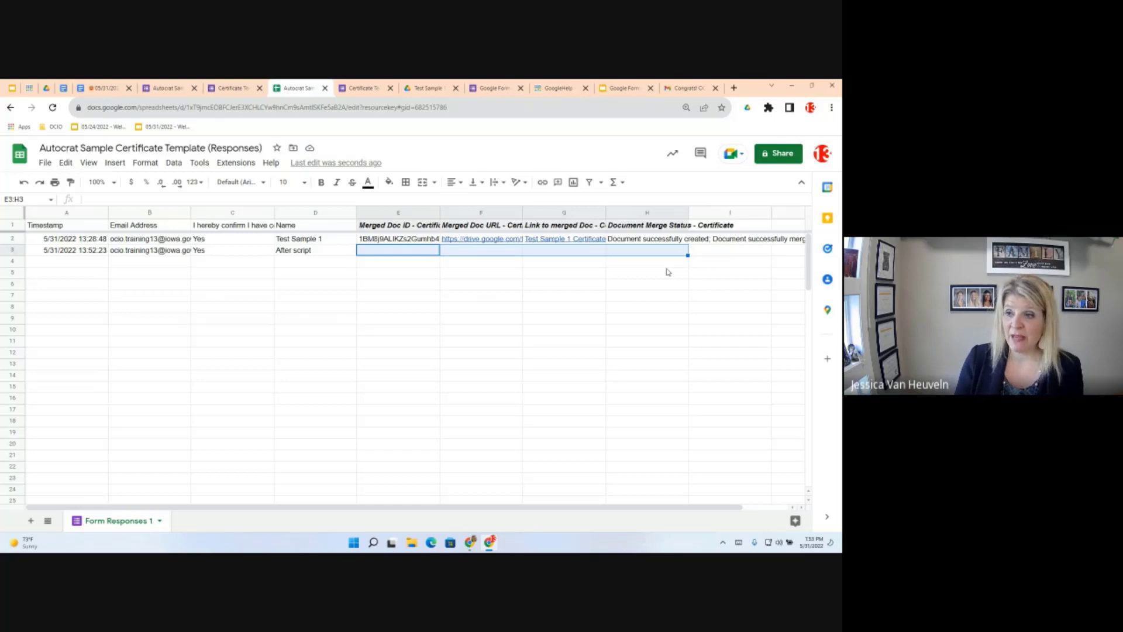
Change the name in D3 to 'After scripts - need fix'
{"action": "double_click", "coordinate": [321, 250]}
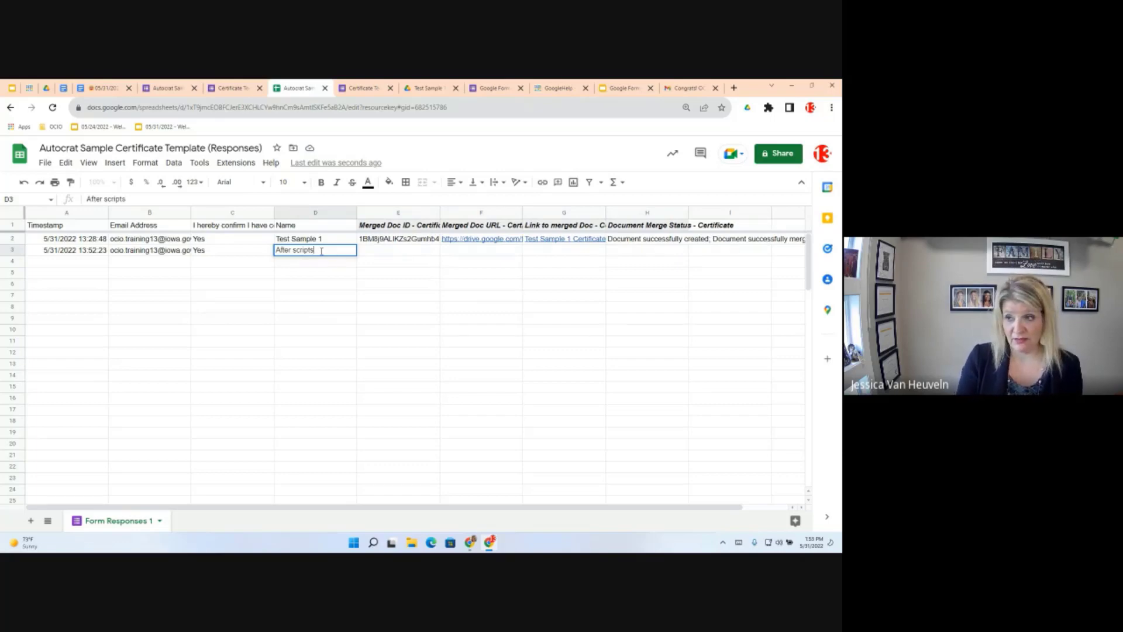
{"action": "type", "text": "s - need fix"}
{"action": "key", "text": "Return"}
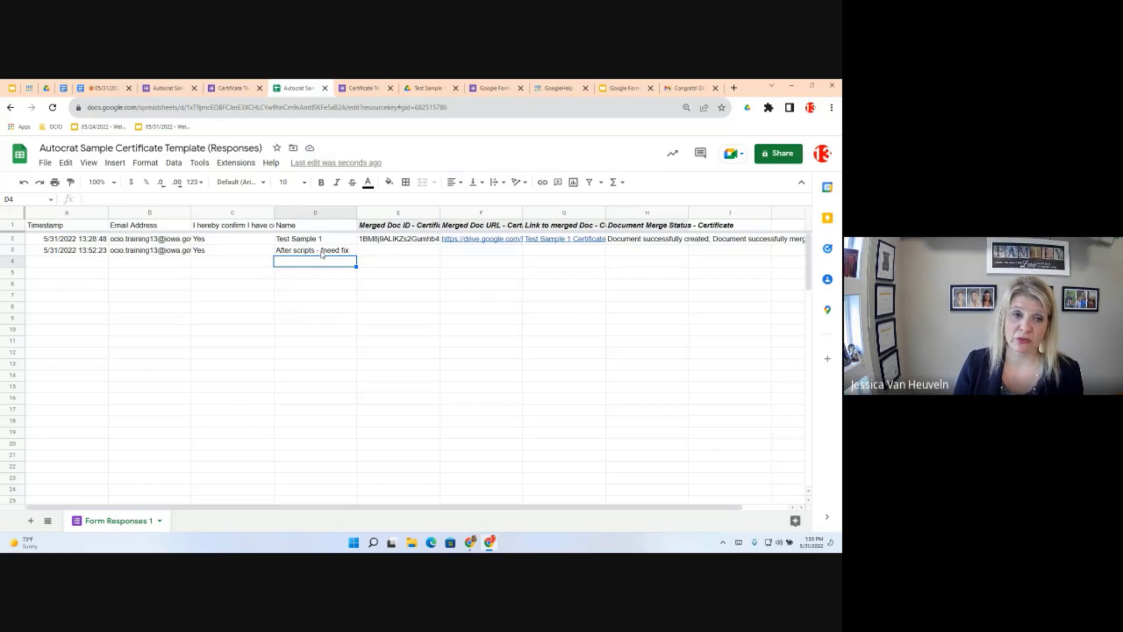
{"action": "left_click", "coordinate": [399, 252]}
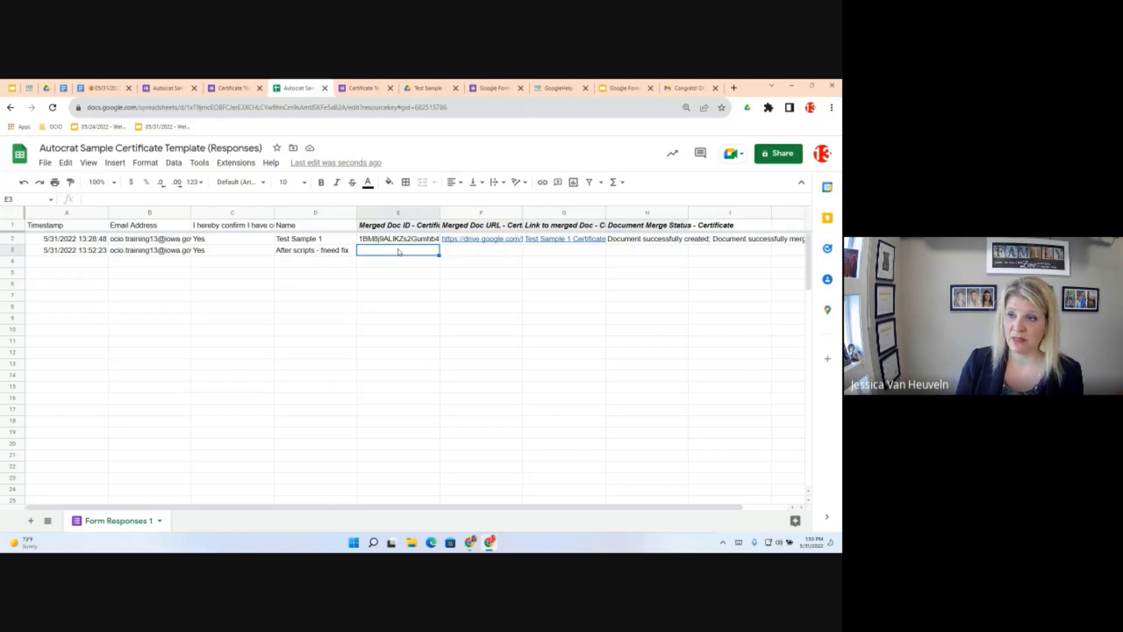
Launch Autocrat and run the Certificate job again so row 3 is merged, then close AutoCrat
{"action": "left_click", "coordinate": [235, 163]}
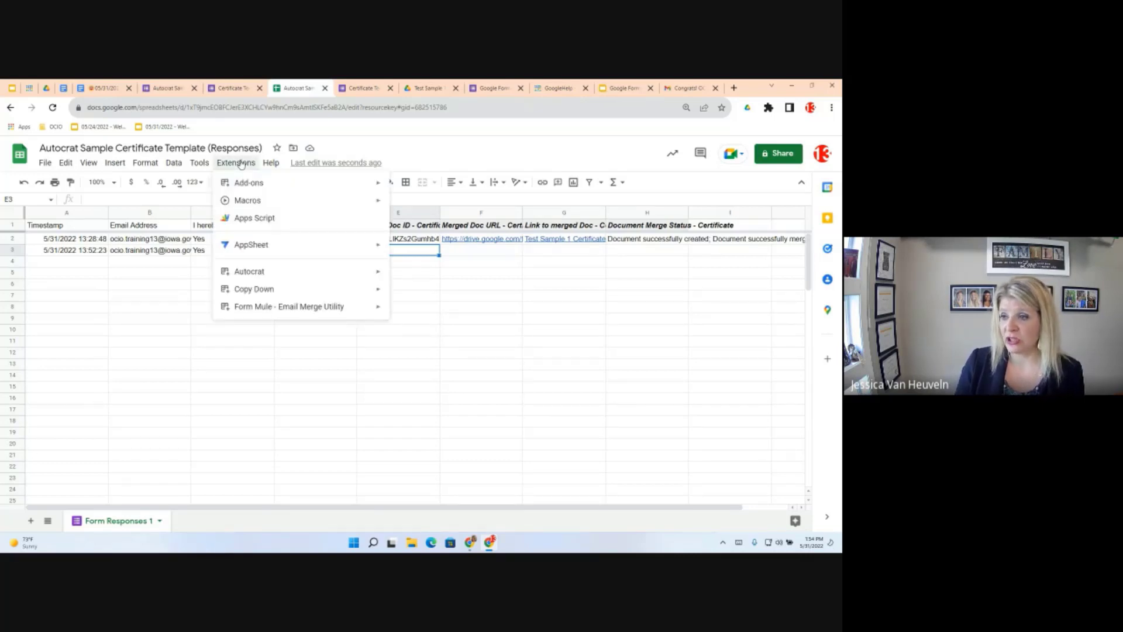
{"action": "mouse_move", "coordinate": [270, 270]}
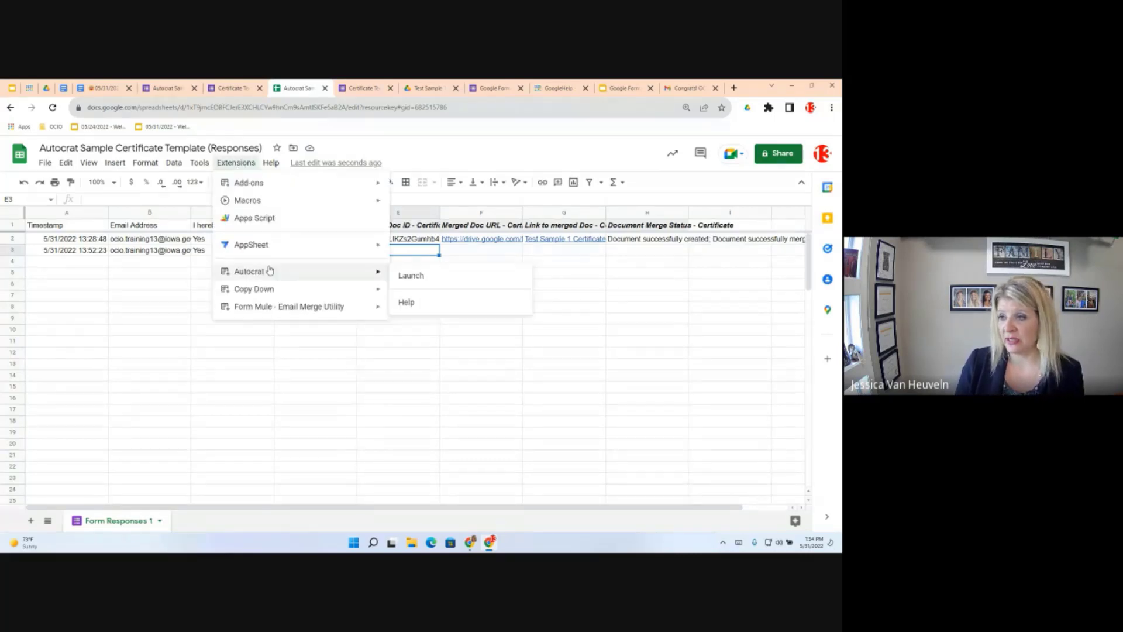
{"action": "left_click", "coordinate": [412, 276]}
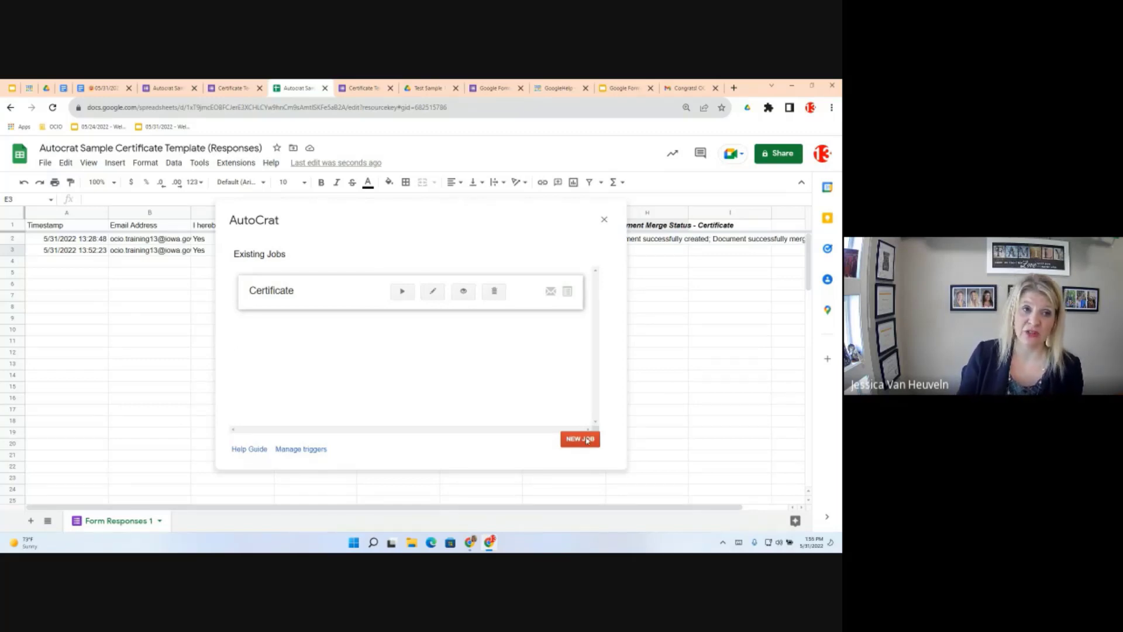
{"action": "left_click", "coordinate": [402, 292]}
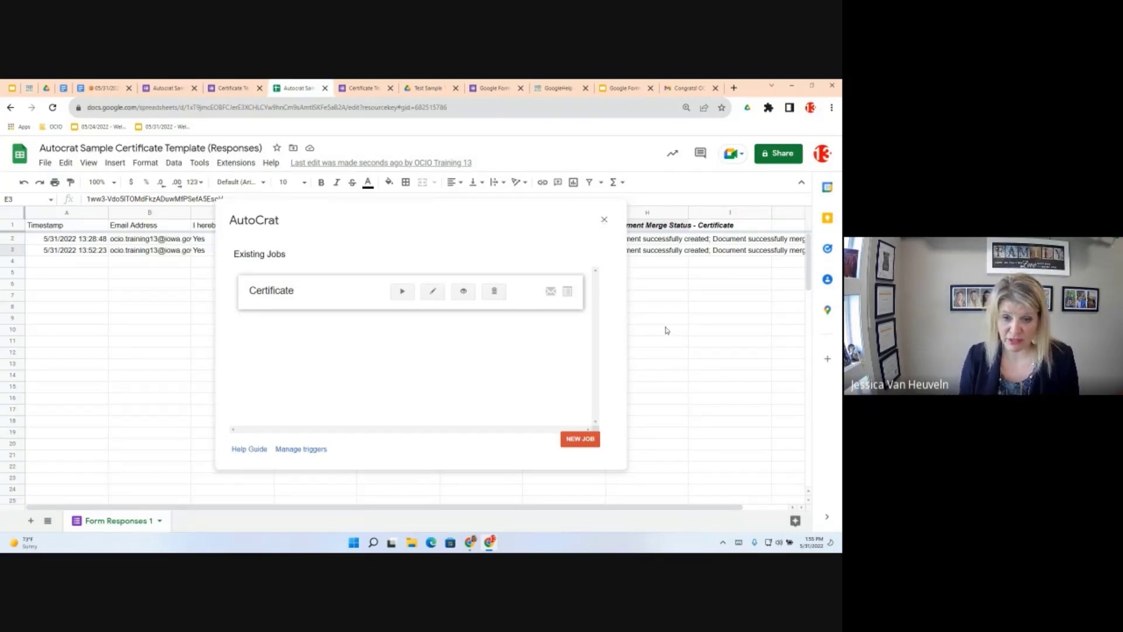
{"action": "left_click", "coordinate": [604, 220]}
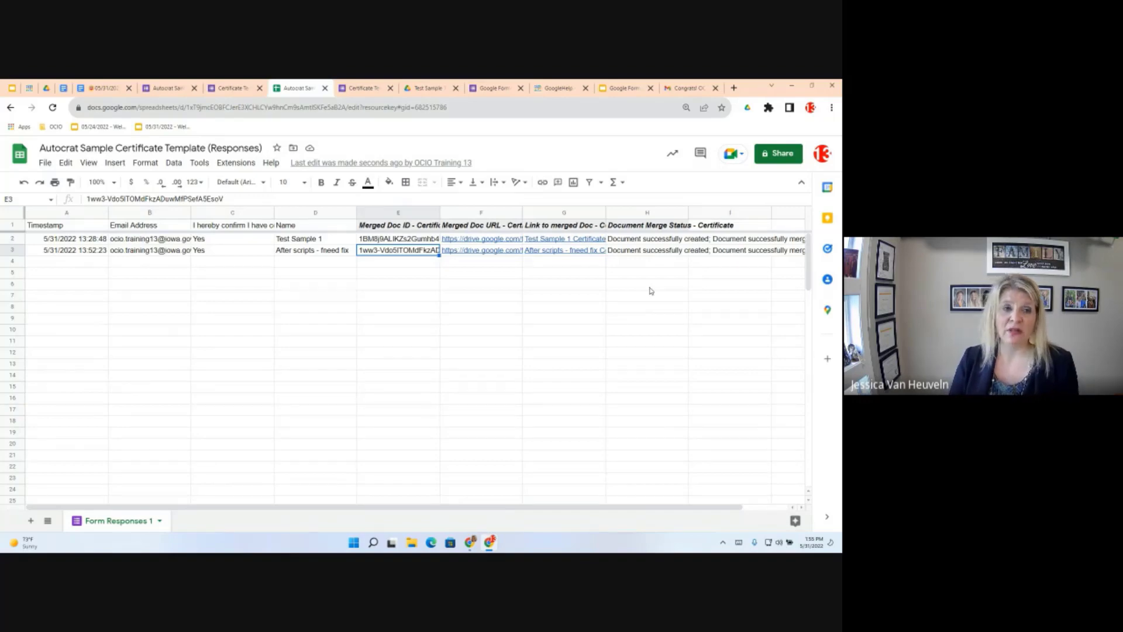
{"action": "key", "text": "Right"}
{"action": "key", "text": "Right"}
{"action": "key", "text": "Right"}
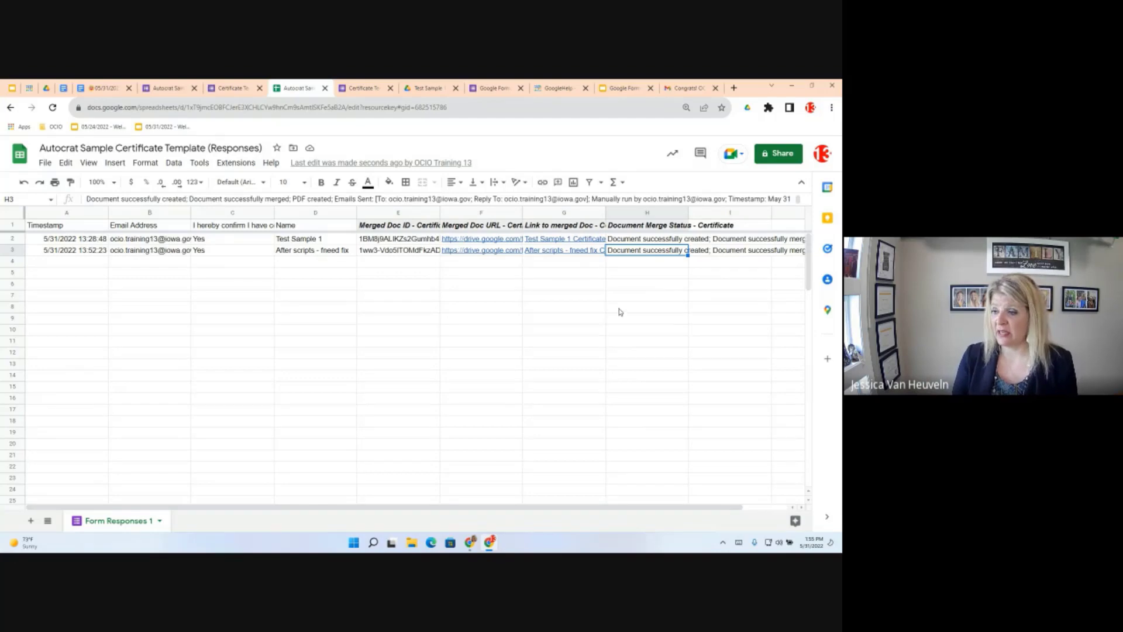
{"action": "left_click_drag", "start_coordinate": [720, 506], "coordinate": [749, 509]}
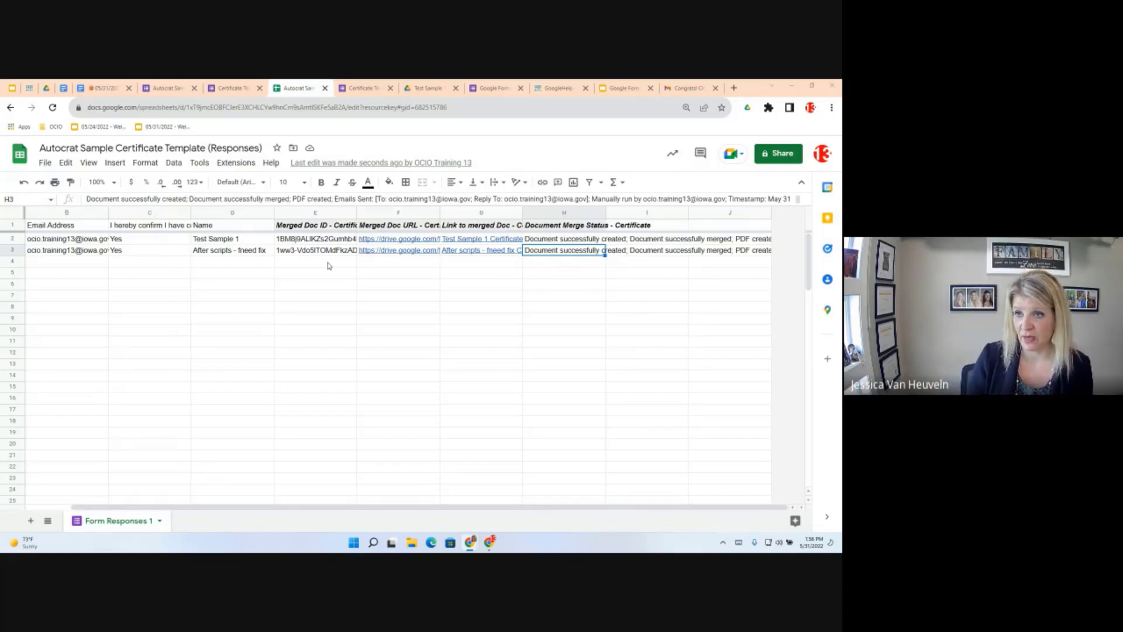
Scroll the Google Forms Objectives document to Objective 4 and reveal its 'here' form link
{"action": "left_click", "coordinate": [104, 89]}
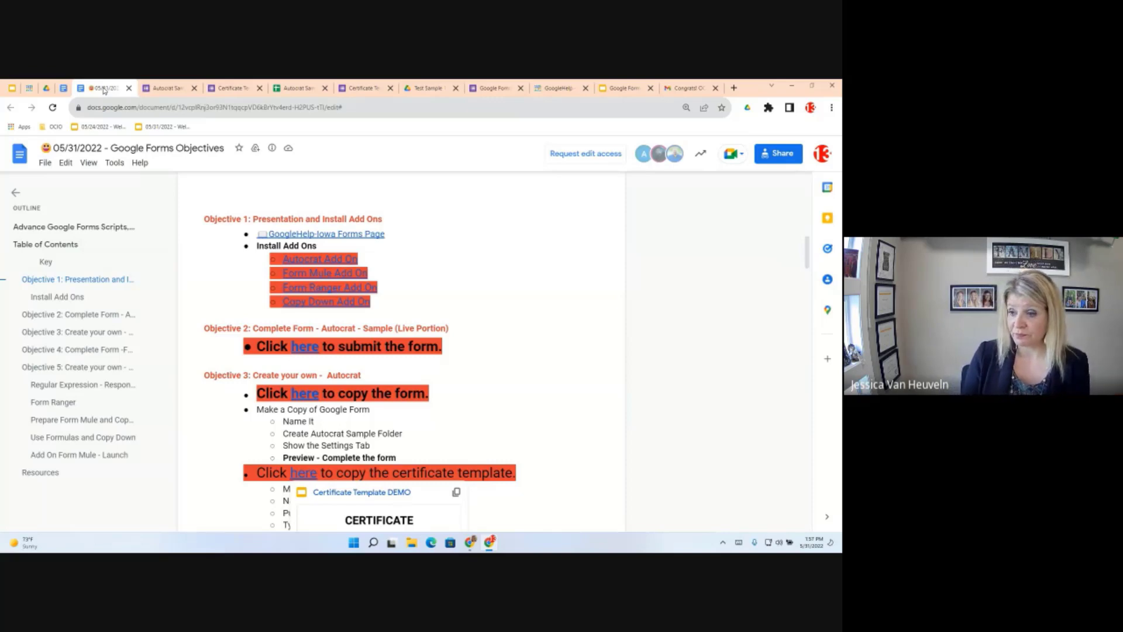
{"action": "scroll", "coordinate": [416, 336], "scroll_direction": "down", "scroll_amount": 1}
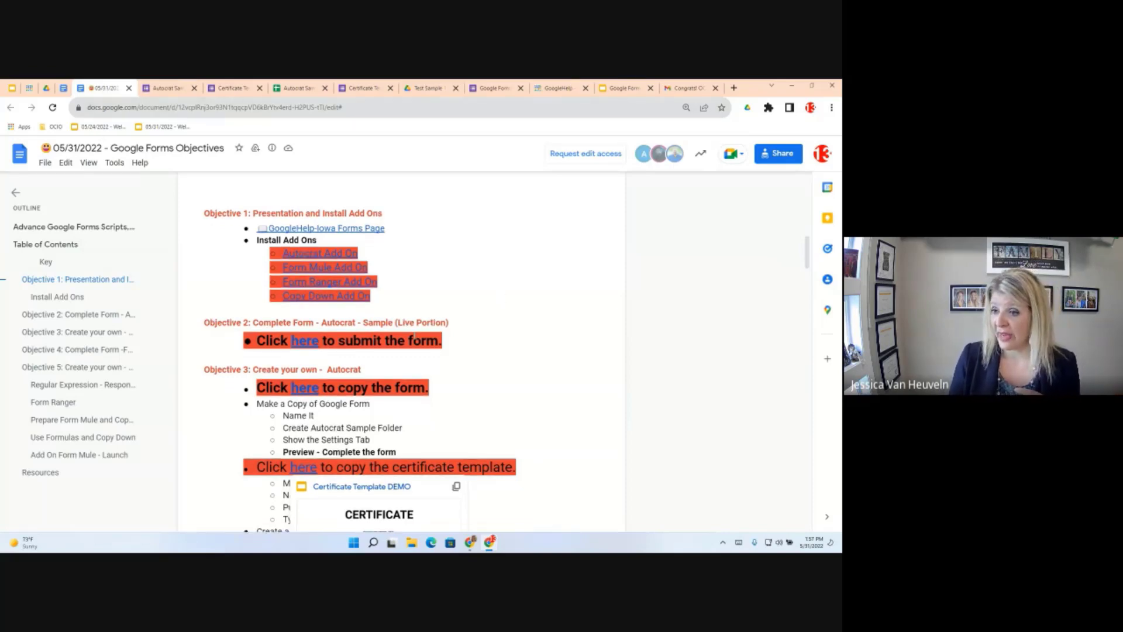
{"action": "scroll", "coordinate": [403, 351], "scroll_direction": "down", "scroll_amount": 1}
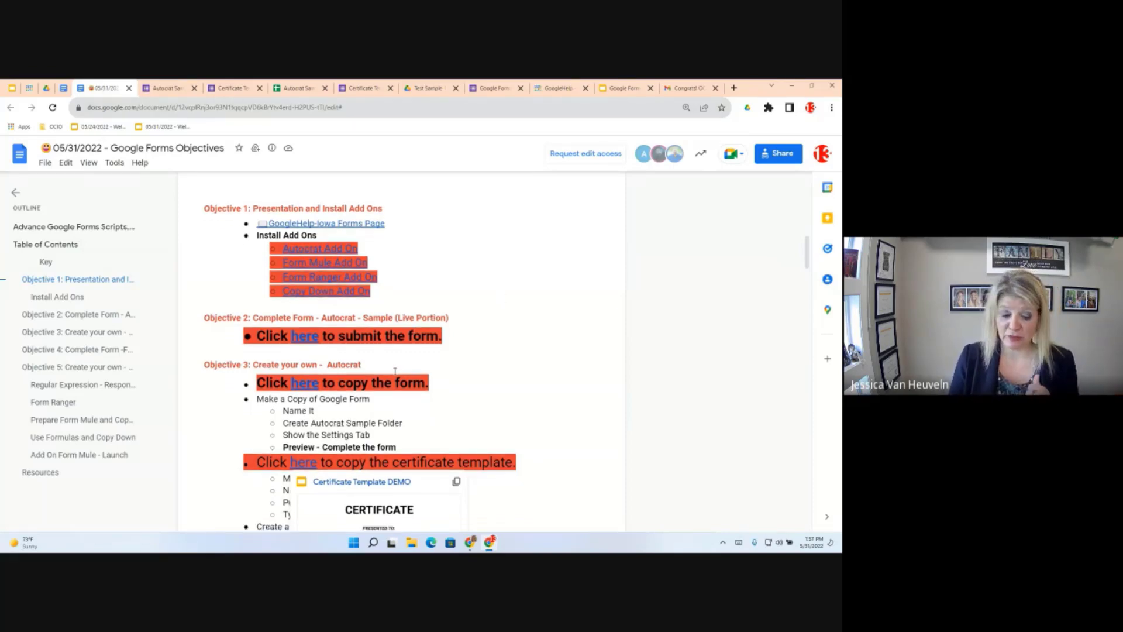
{"action": "scroll", "coordinate": [395, 371], "scroll_direction": "down", "scroll_amount": 10}
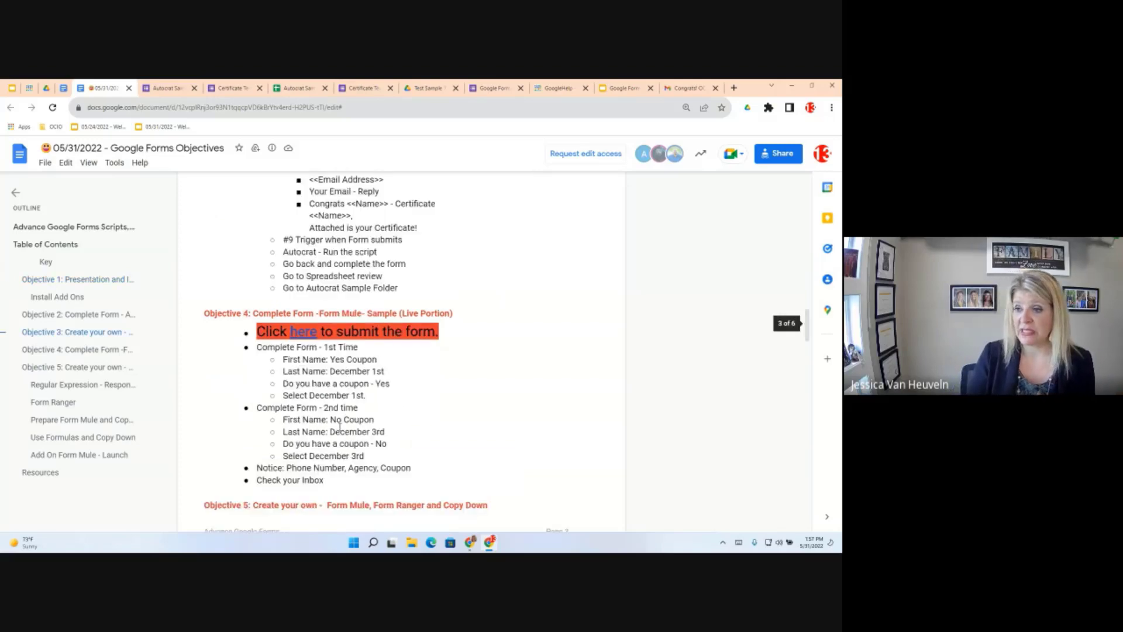
{"action": "scroll", "coordinate": [339, 426], "scroll_direction": "down", "scroll_amount": 1}
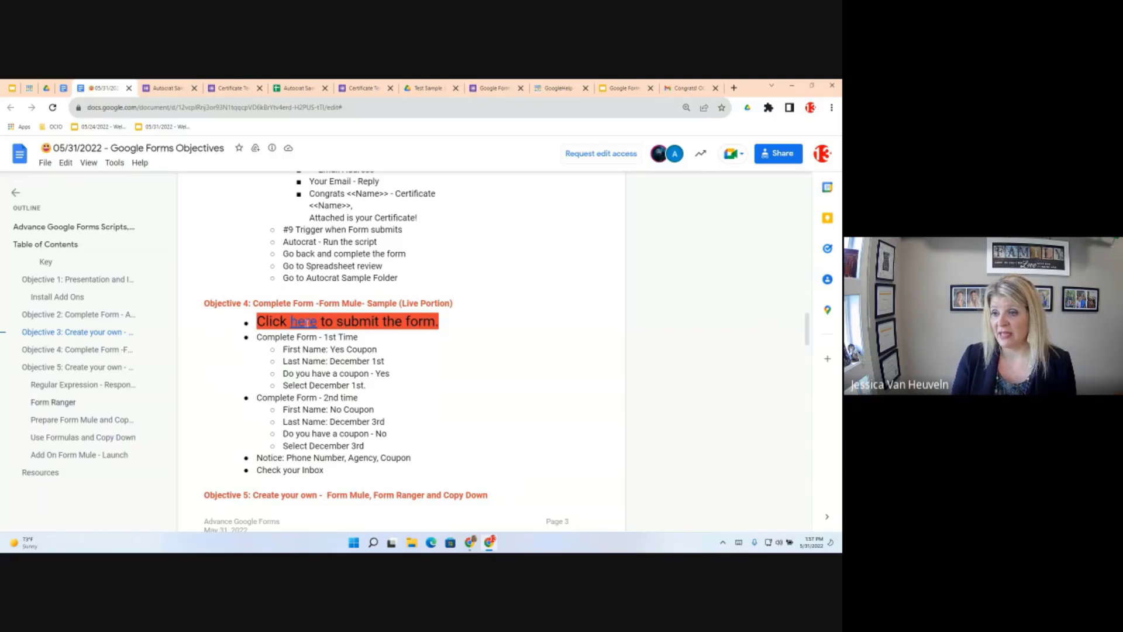
{"action": "mouse_move", "coordinate": [308, 324]}
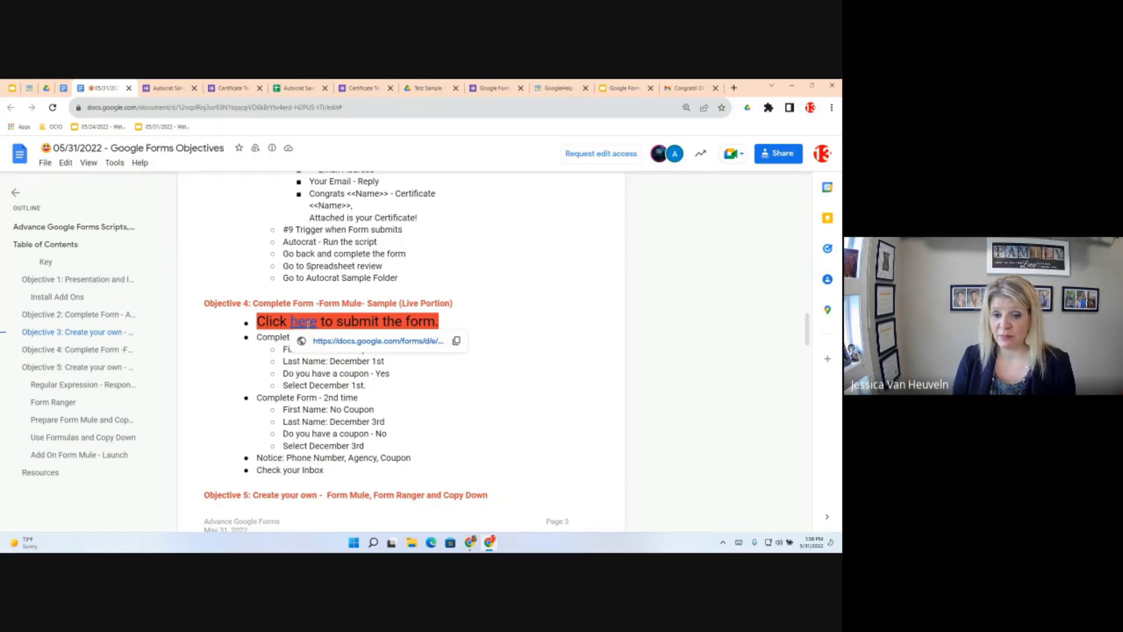
Open the Register for Google Training form from the link and review its $100 cost and $25 coupon
{"action": "left_click", "coordinate": [348, 342]}
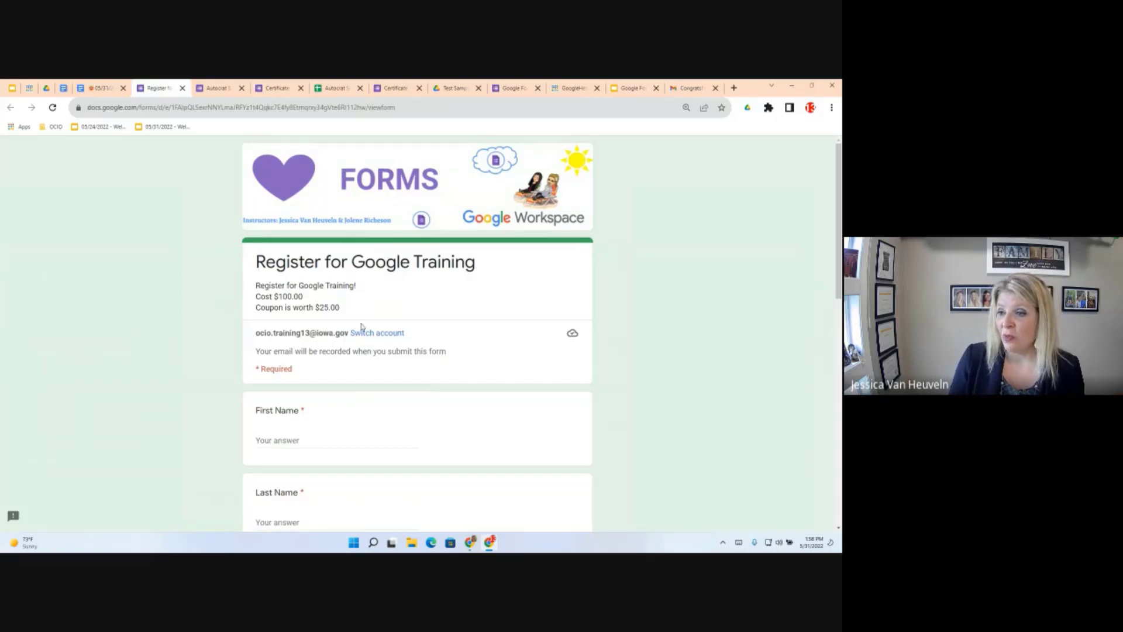
{"action": "scroll", "coordinate": [361, 327], "scroll_direction": "down", "scroll_amount": 1}
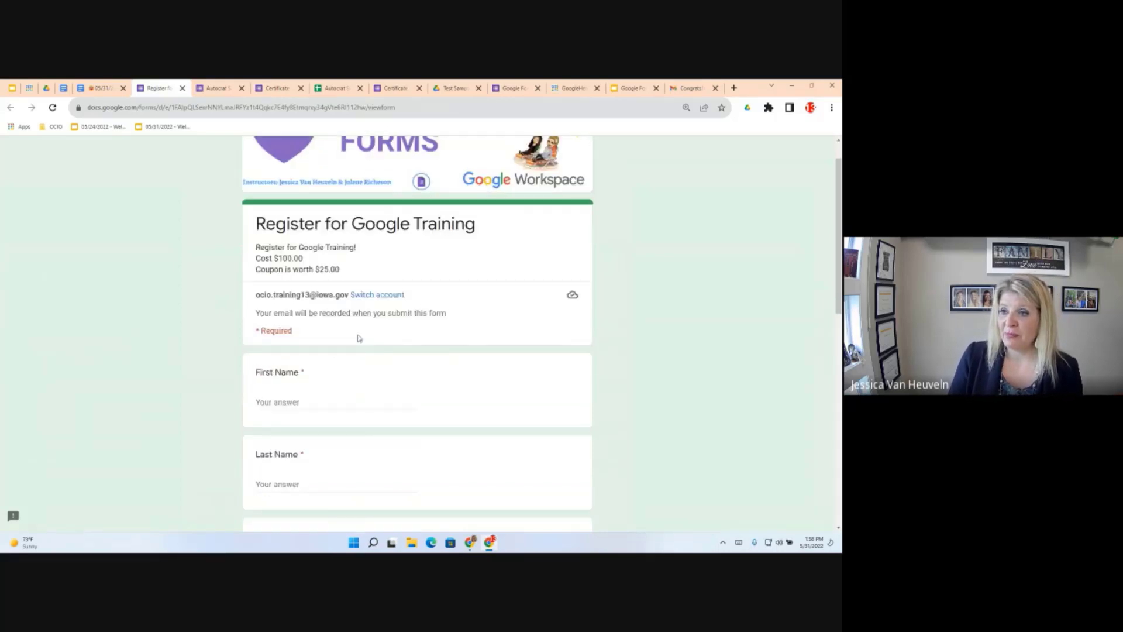
{"action": "scroll", "coordinate": [360, 338], "scroll_direction": "down", "scroll_amount": 2}
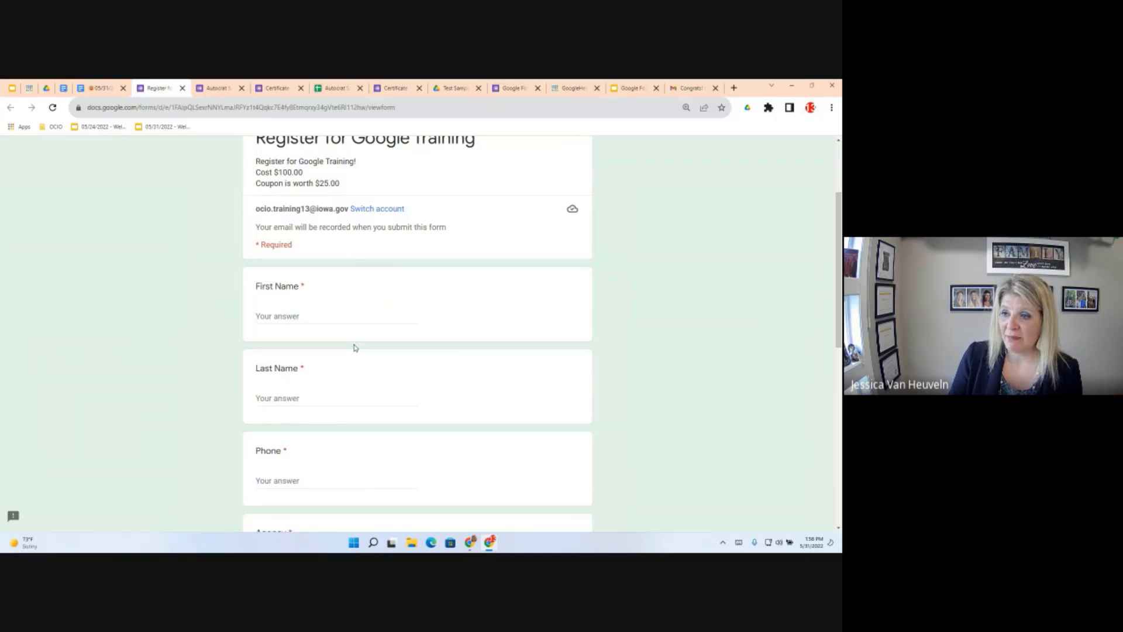
{"action": "scroll", "coordinate": [354, 348], "scroll_direction": "up", "scroll_amount": 1}
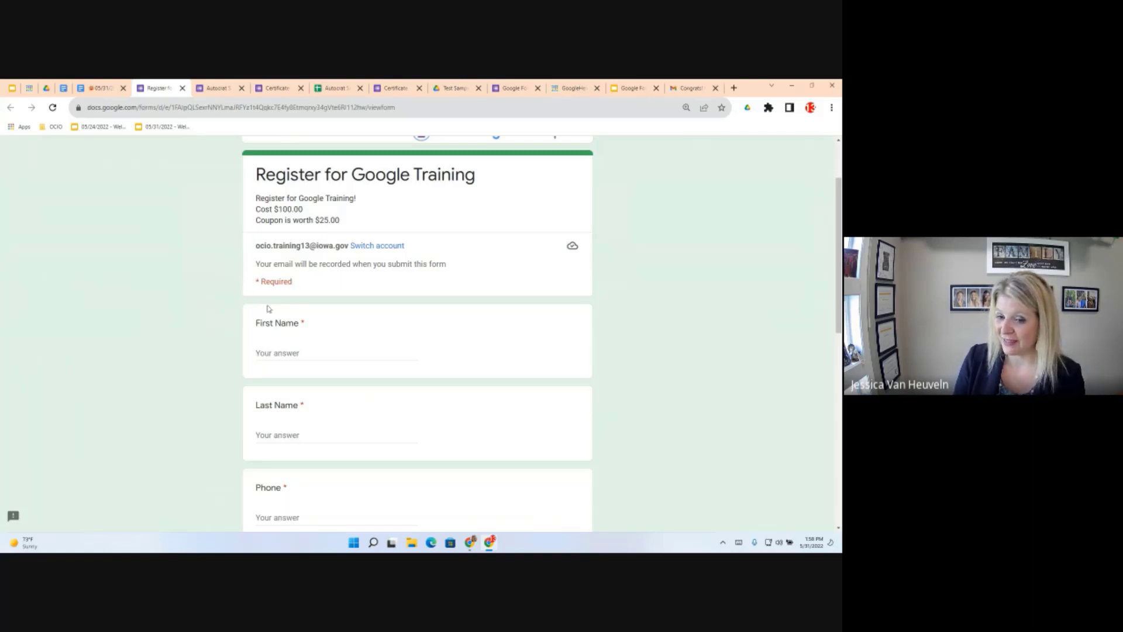
Enter 'YEs Coupon' as First Name and 'December 1st' as Last Name
{"action": "left_click", "coordinate": [293, 353]}
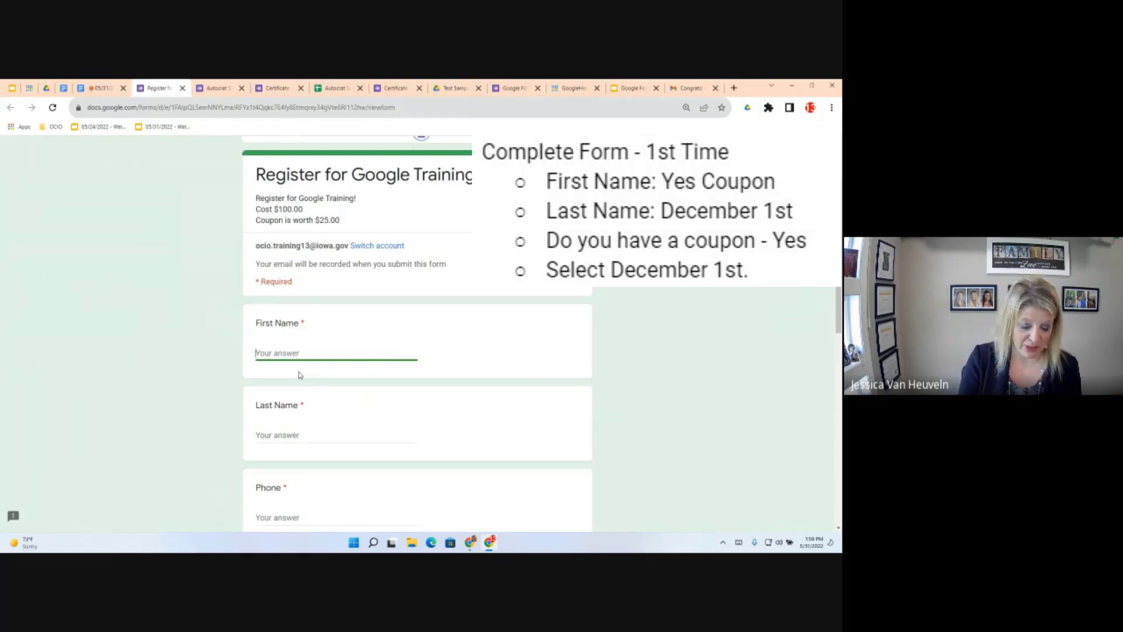
{"action": "type", "text": "YEs"}
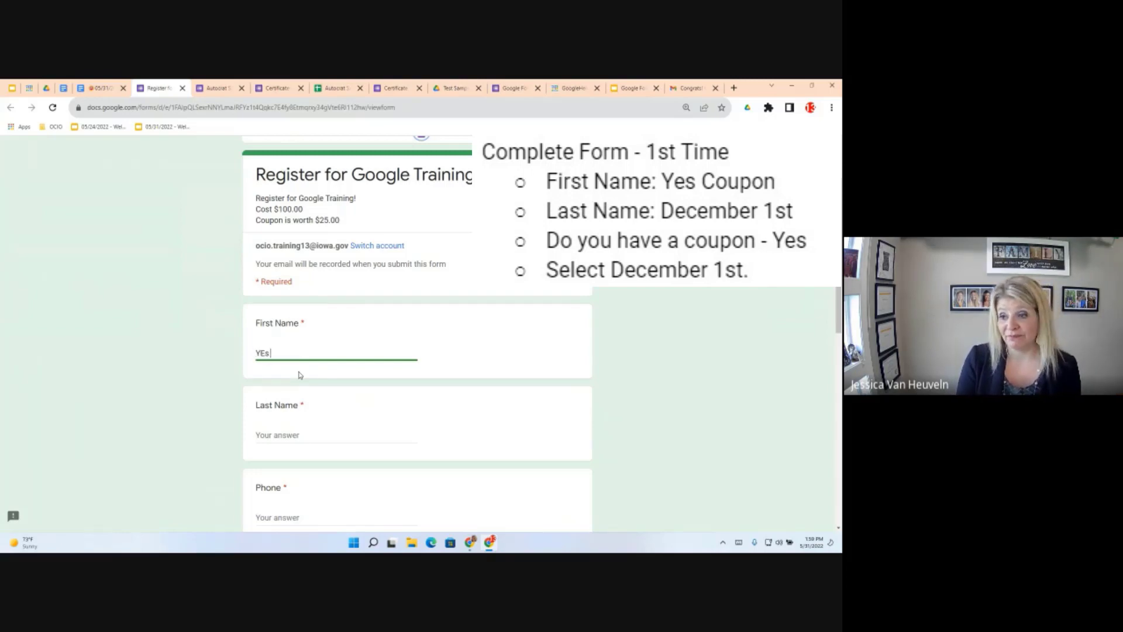
{"action": "type", "text": " Coupon"}
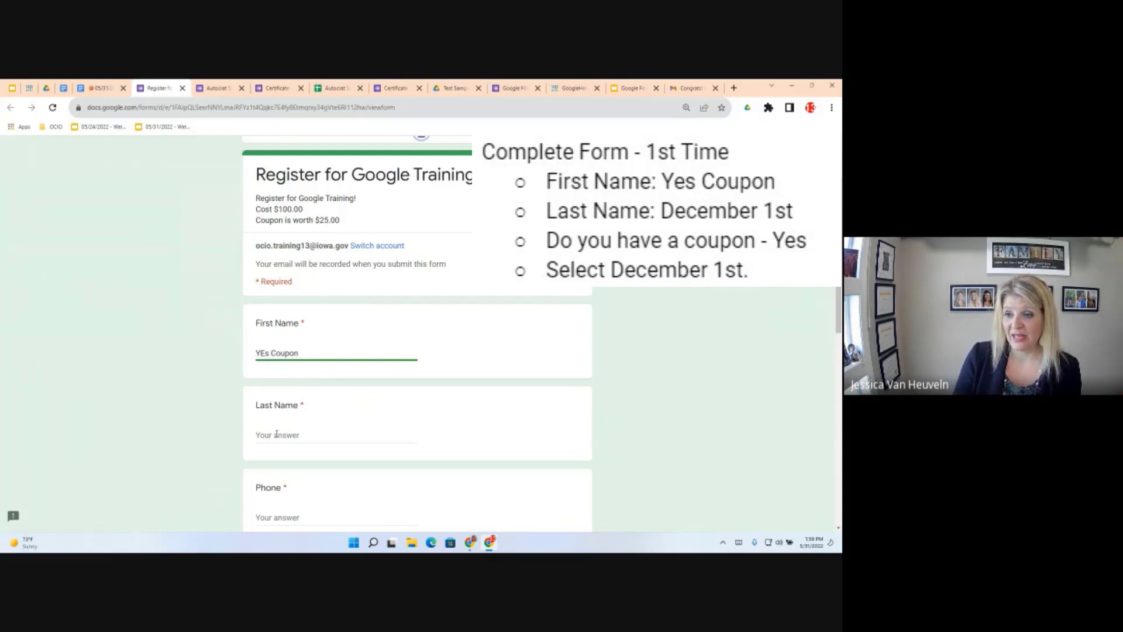
{"action": "left_click", "coordinate": [277, 433]}
{"action": "type", "text": "December 1st"}
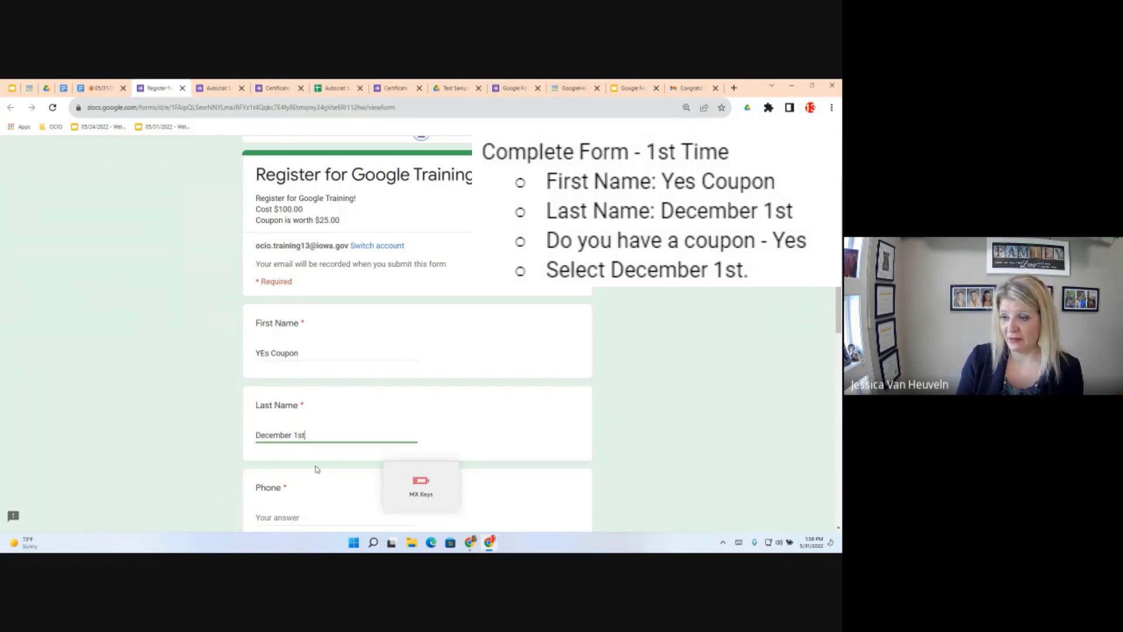
{"action": "left_click", "coordinate": [614, 482]}
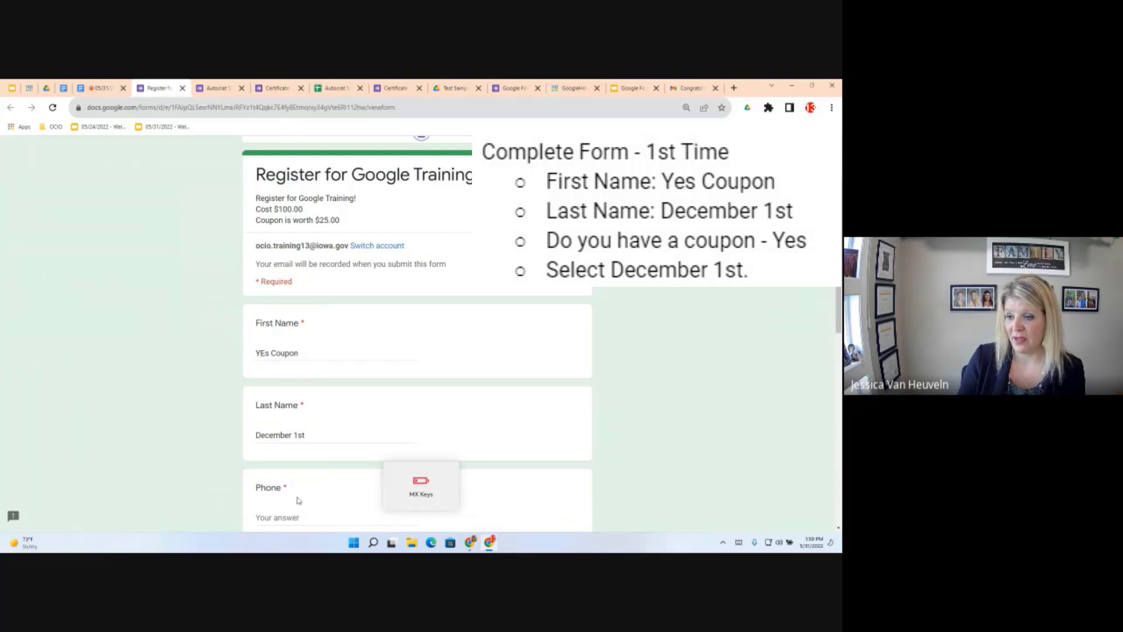
{"action": "scroll", "coordinate": [270, 476], "scroll_direction": "down", "scroll_amount": 2}
{"action": "scroll", "coordinate": [270, 479], "scroll_direction": "down", "scroll_amount": 1}
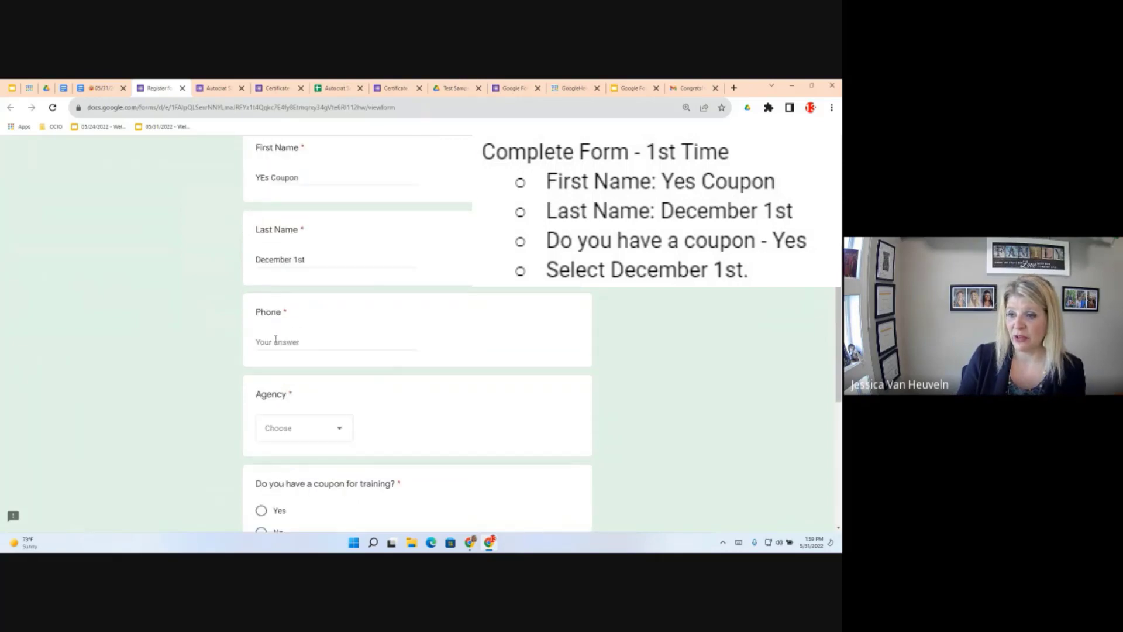
{"action": "left_click", "coordinate": [298, 345]}
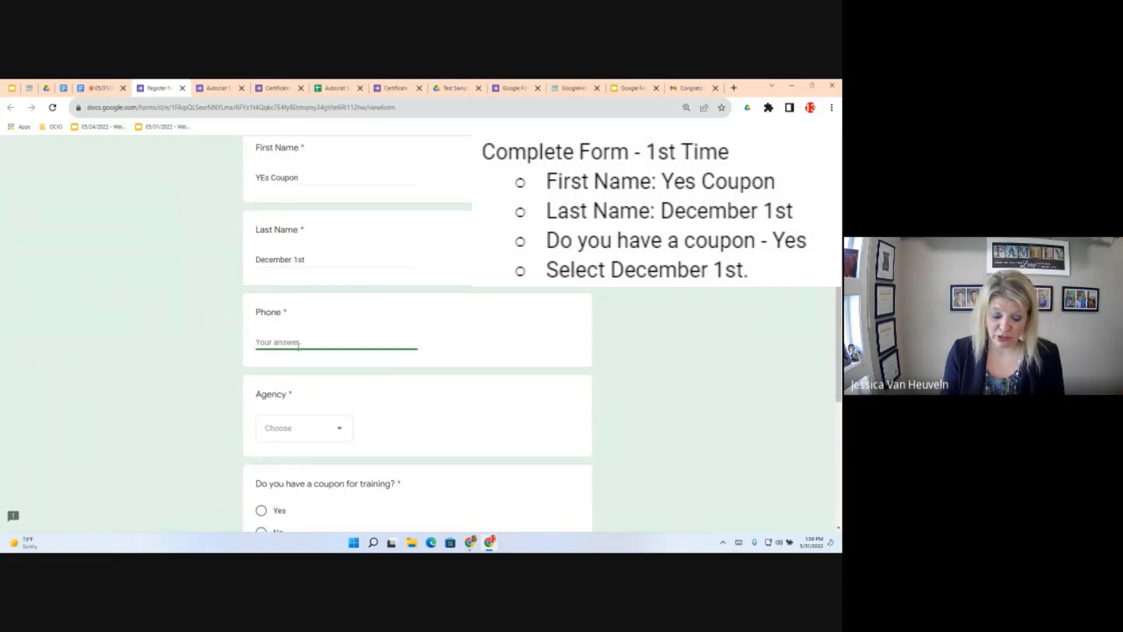
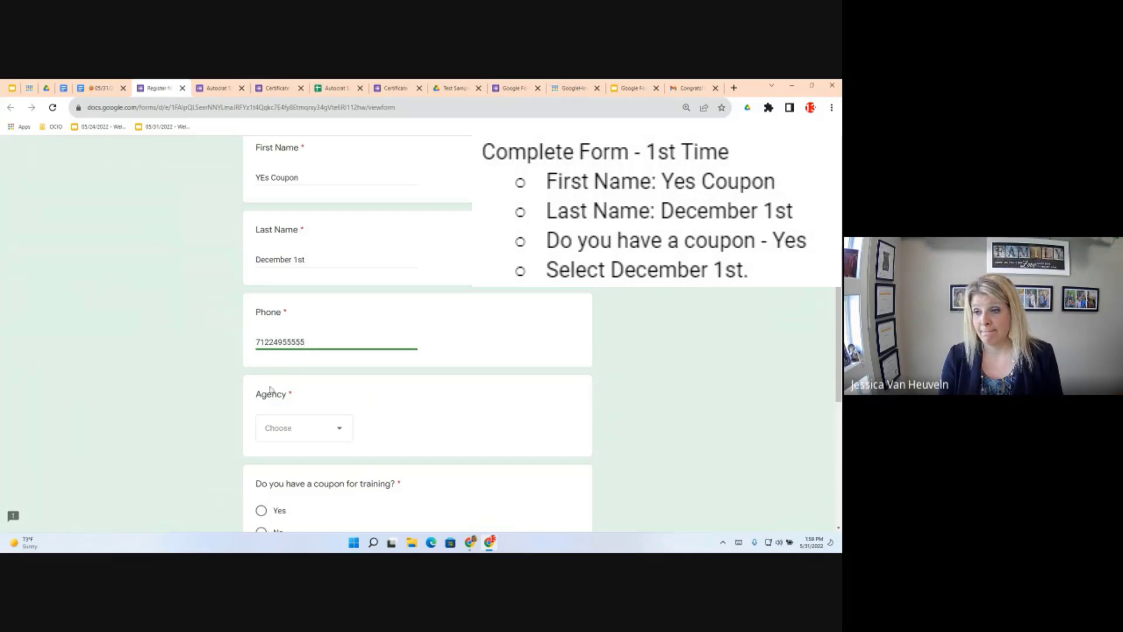
{"action": "left_click", "coordinate": [291, 363]}
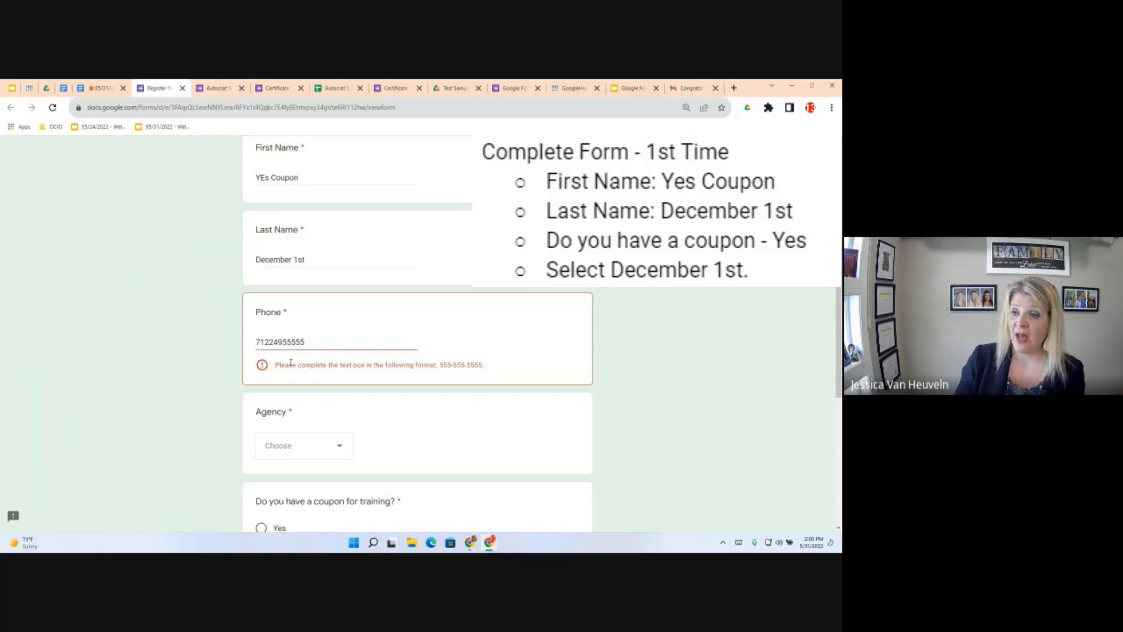
{"action": "left_click_drag", "start_coordinate": [304, 342], "coordinate": [239, 341]}
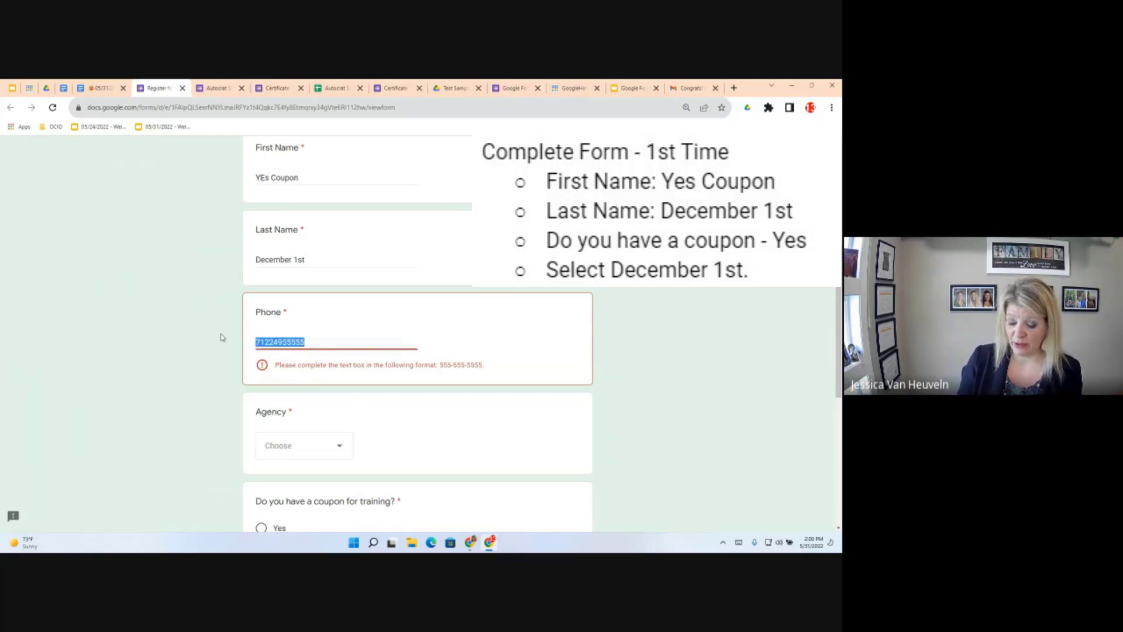
{"action": "type", "text": "555-"}
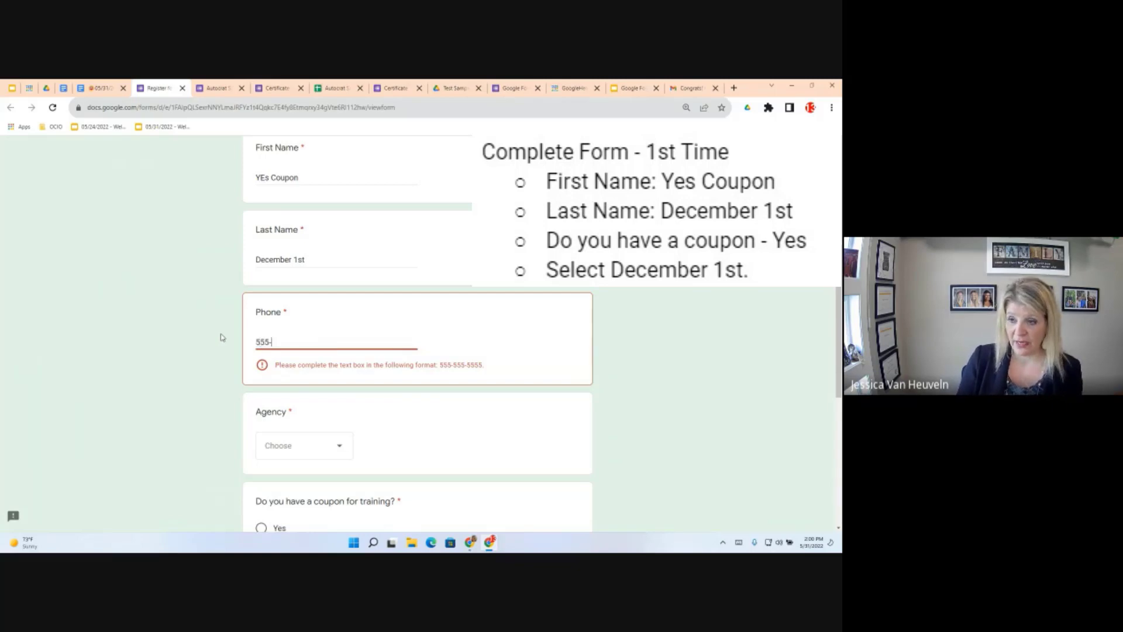
{"action": "type", "text": "12"}
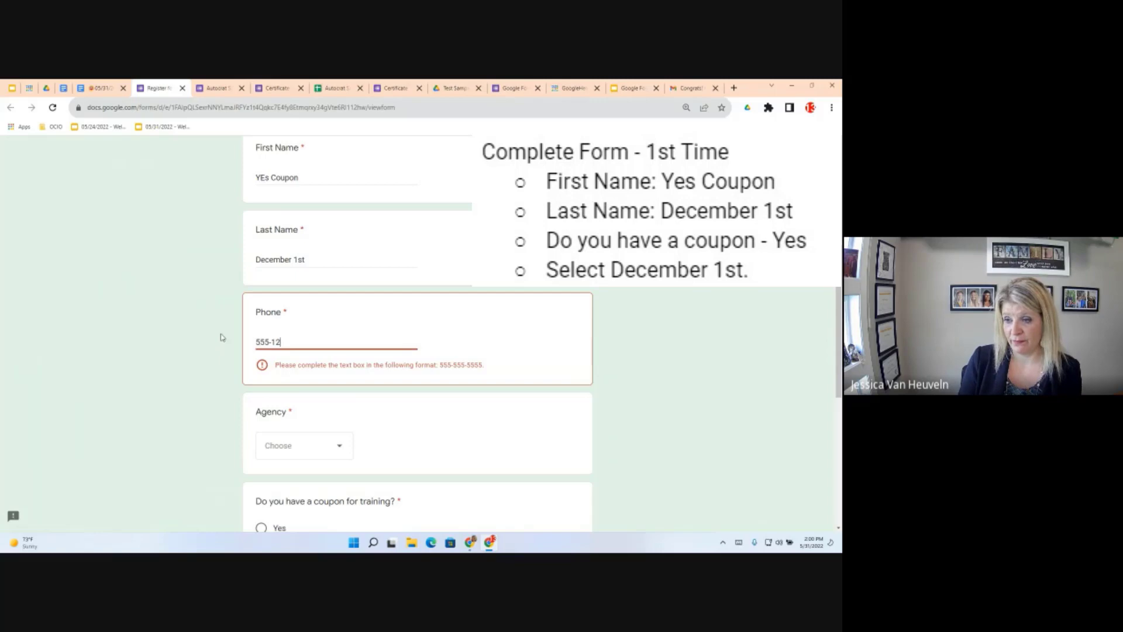
{"action": "type", "text": "5-5555"}
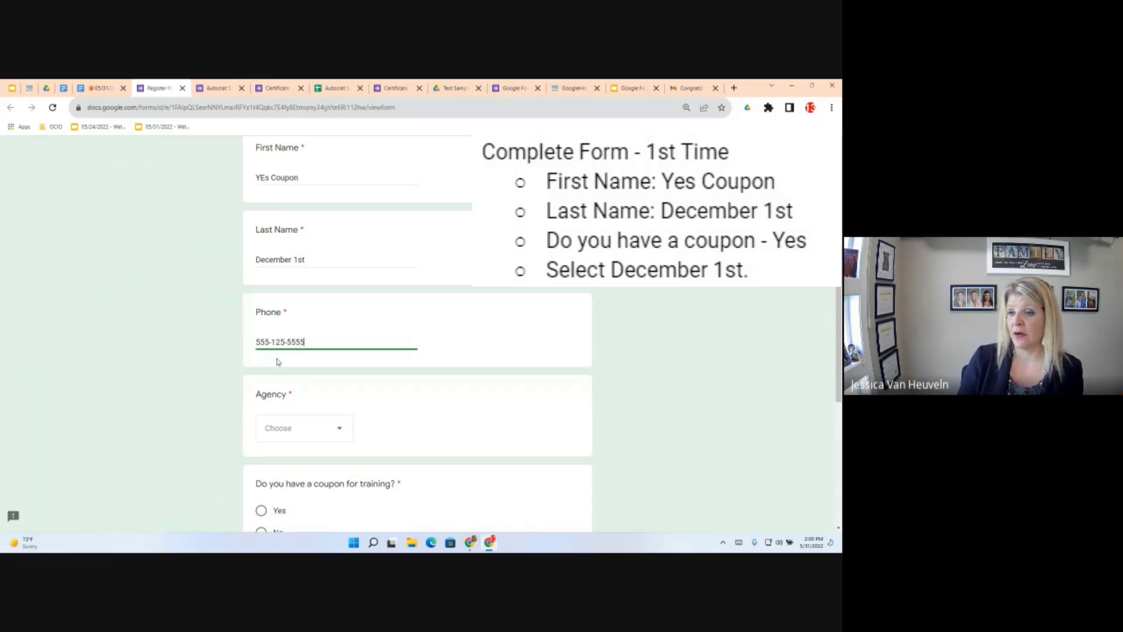
{"action": "left_click", "coordinate": [338, 424]}
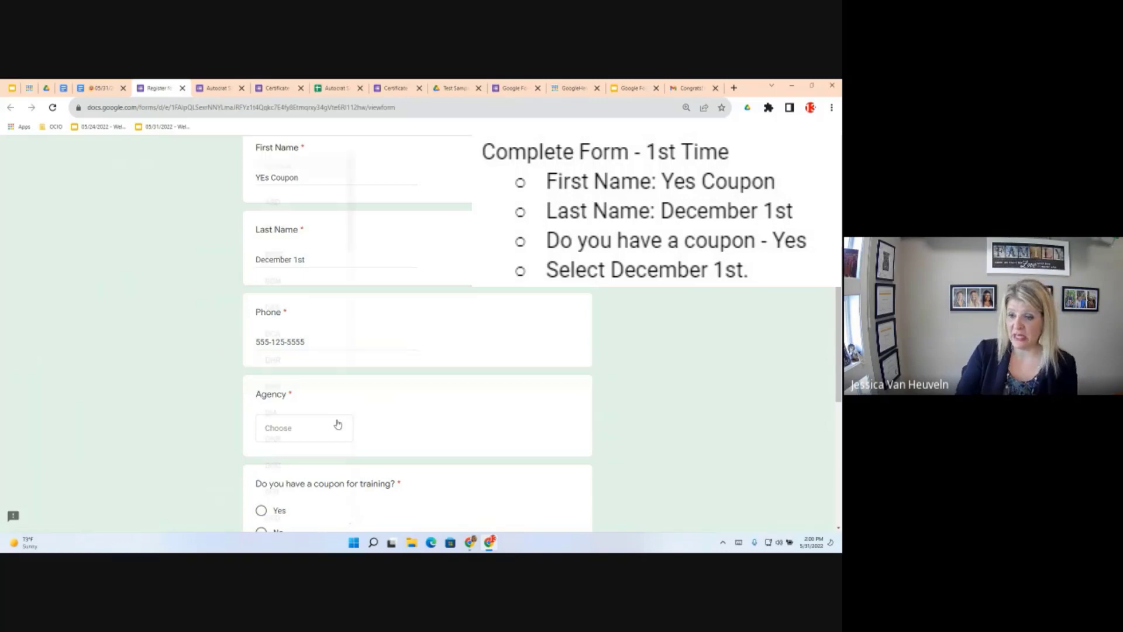
Choose agency DHR, answer Yes to the coupon, and pick the December 1, 2021 session
{"action": "left_click", "coordinate": [338, 424]}
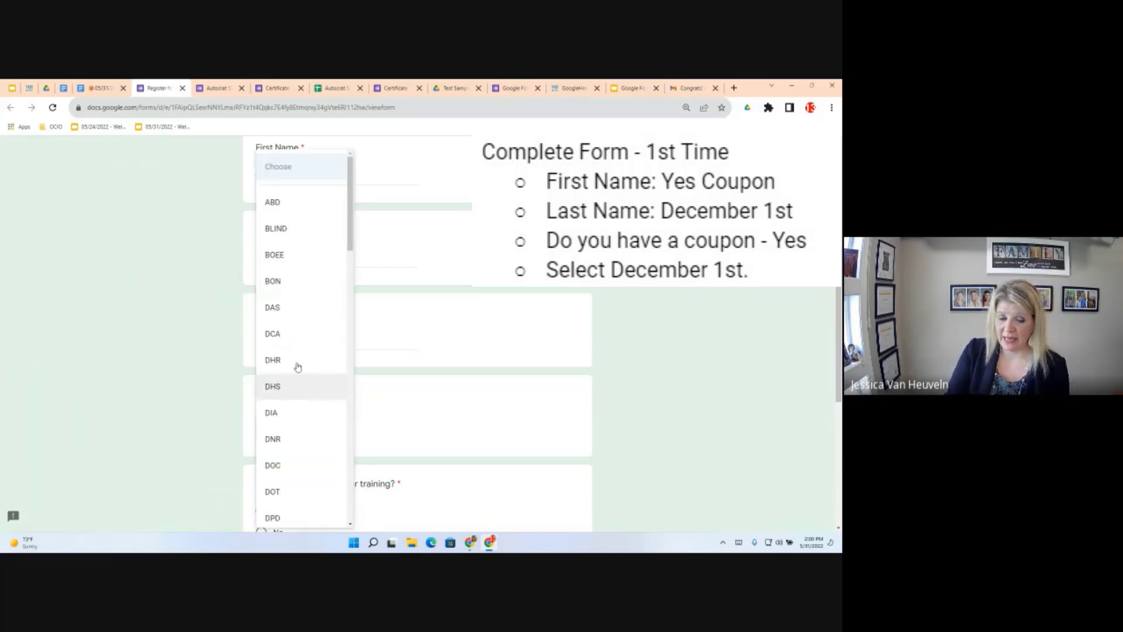
{"action": "left_click", "coordinate": [298, 366]}
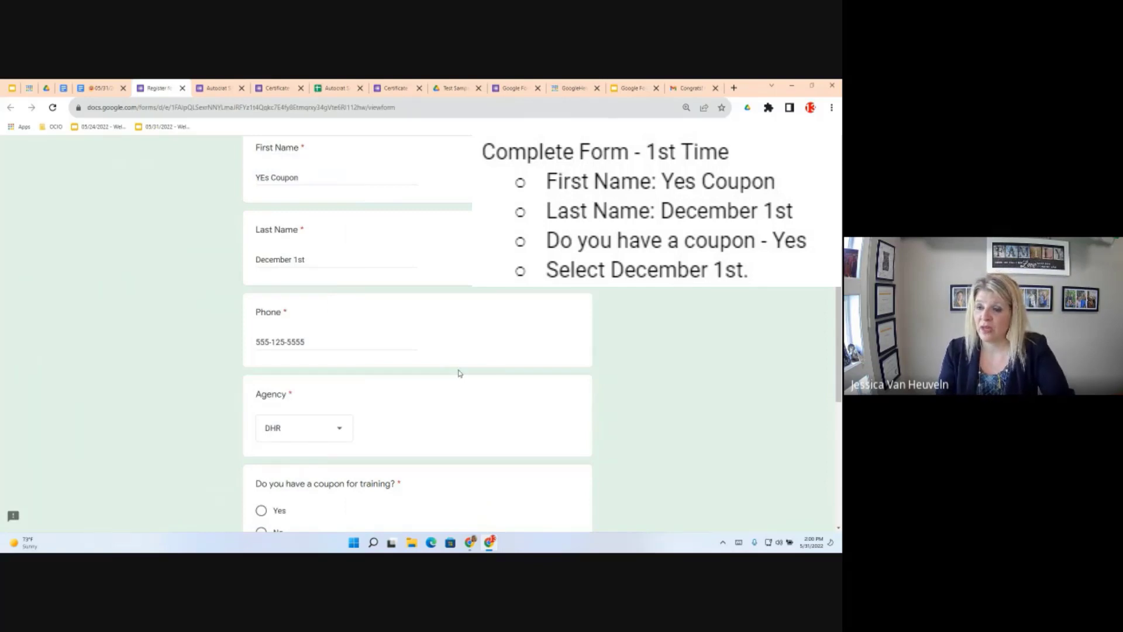
{"action": "scroll", "coordinate": [458, 373], "scroll_direction": "down", "scroll_amount": 4}
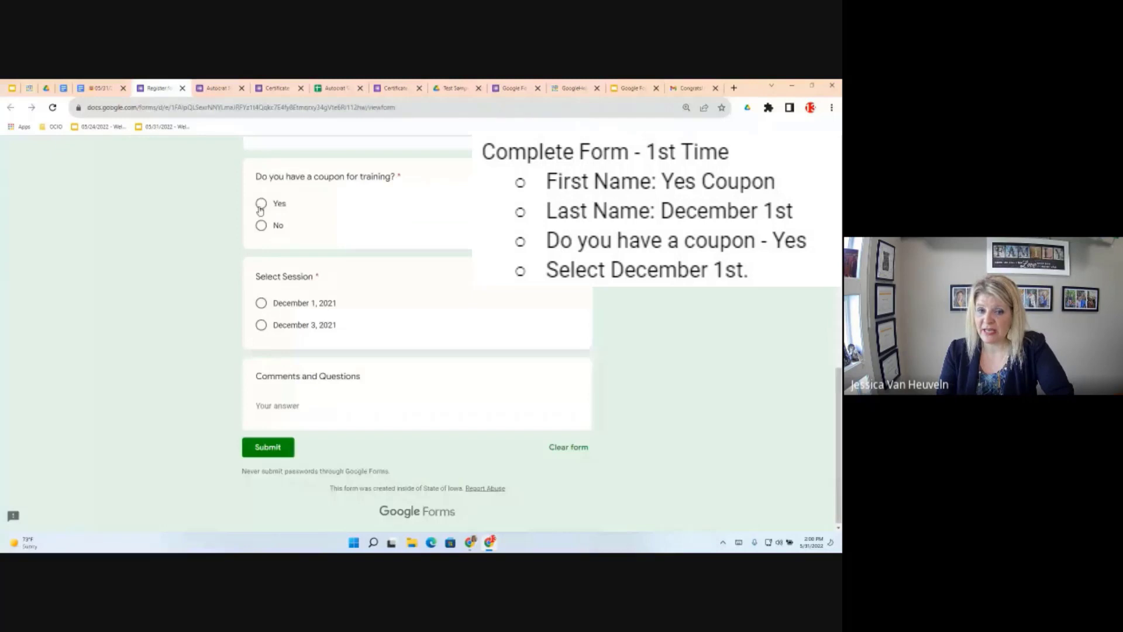
{"action": "left_click", "coordinate": [261, 206]}
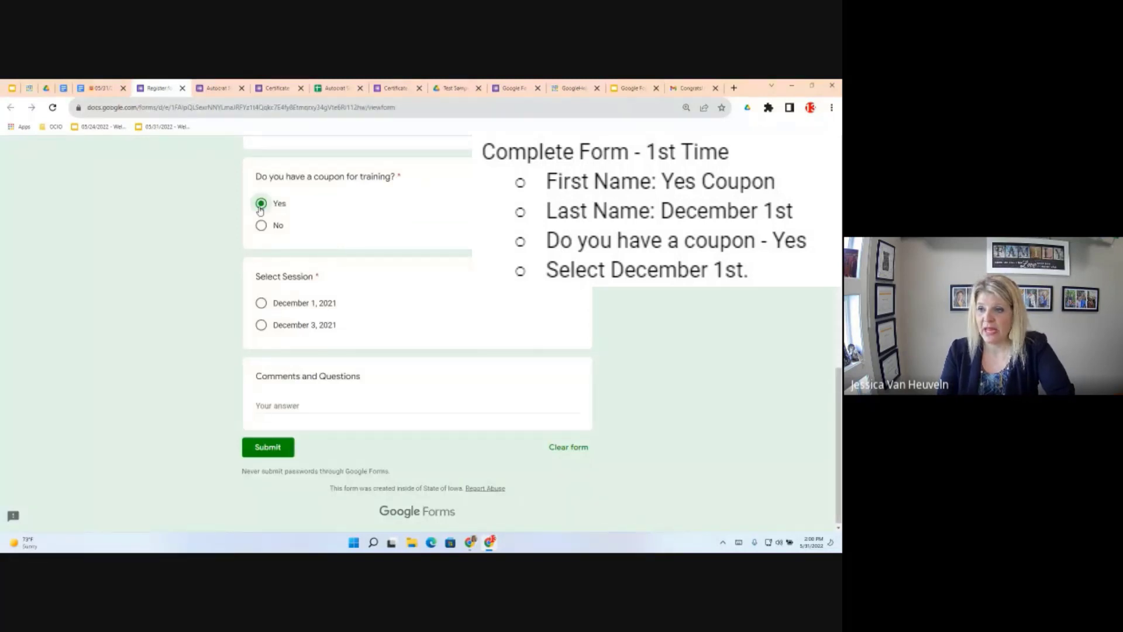
{"action": "left_click", "coordinate": [261, 303]}
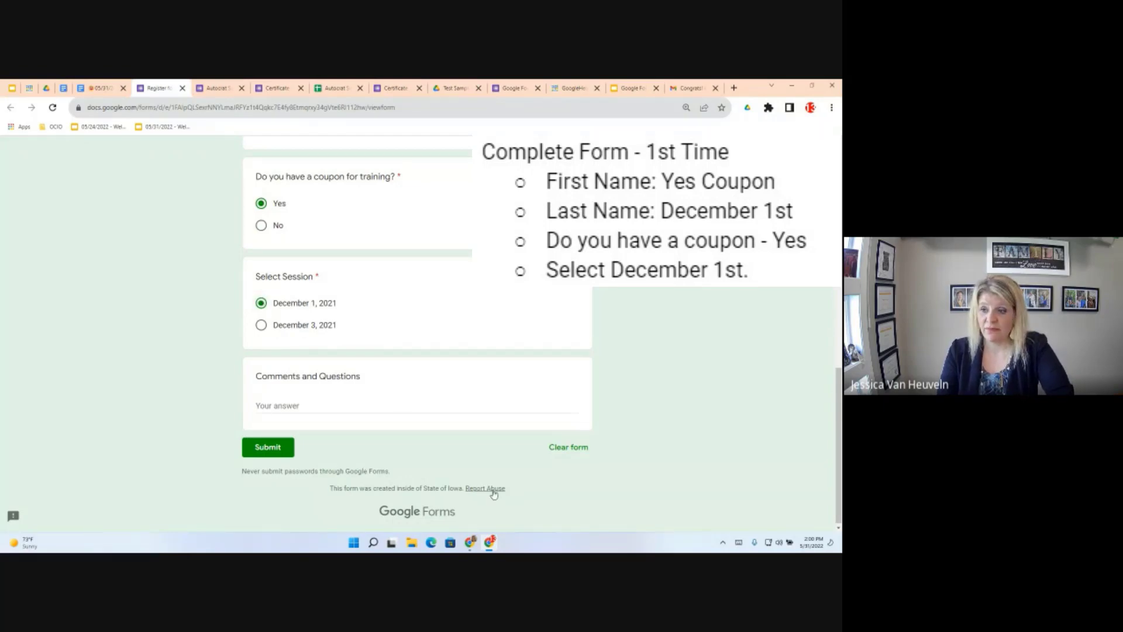
Submit the 'YEs Coupon' registration and start another response on a blank form
{"action": "left_click", "coordinate": [275, 406]}
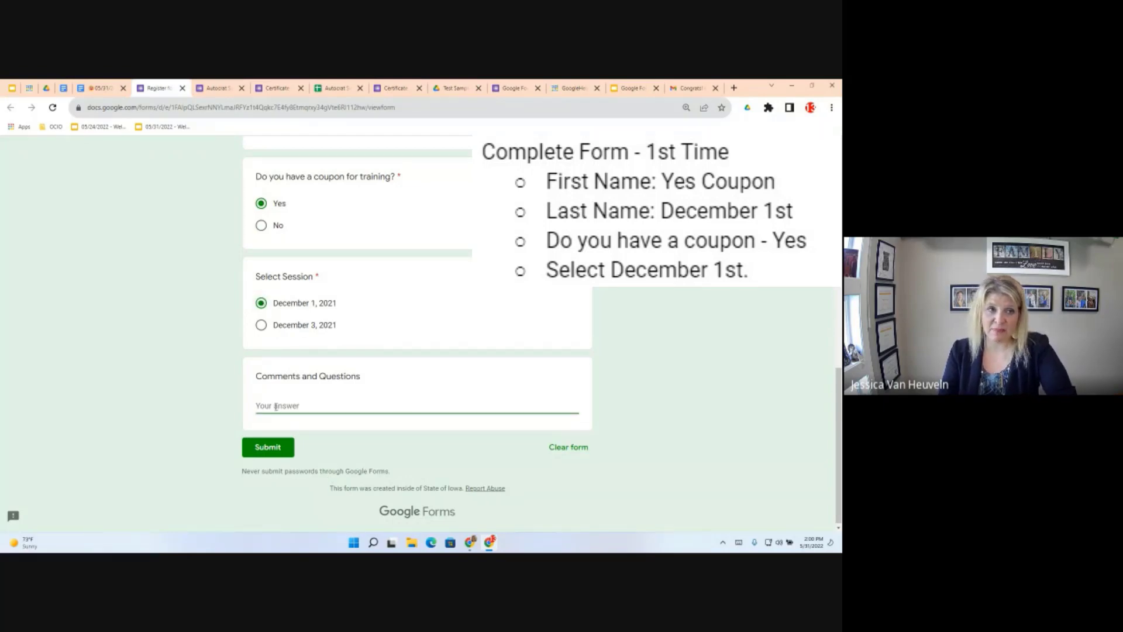
{"action": "left_click", "coordinate": [265, 450]}
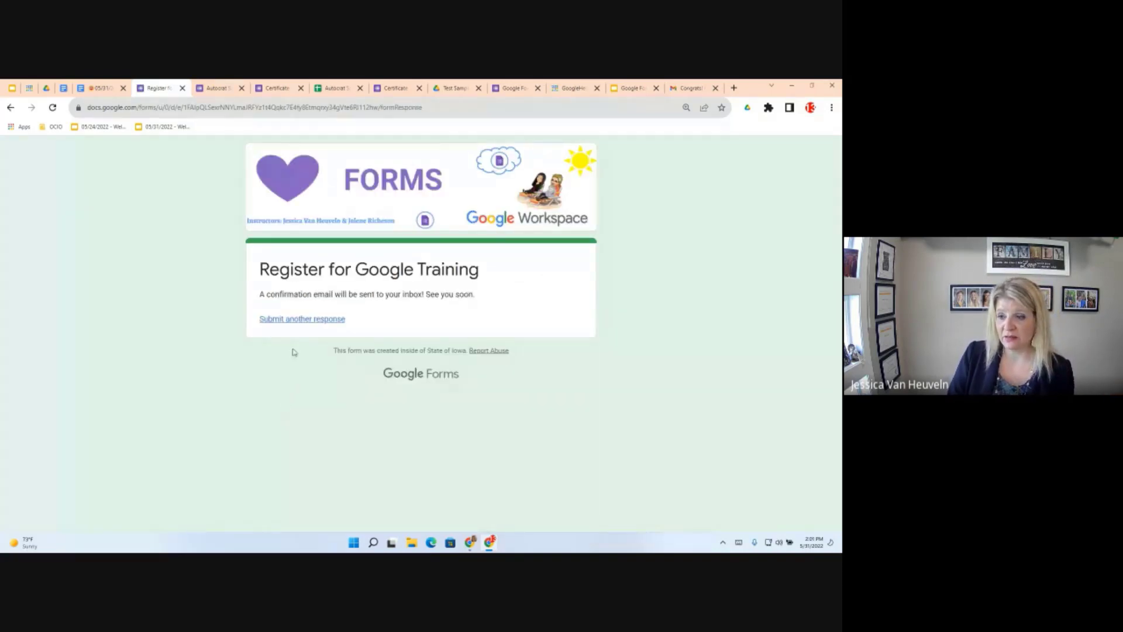
{"action": "left_click", "coordinate": [284, 318]}
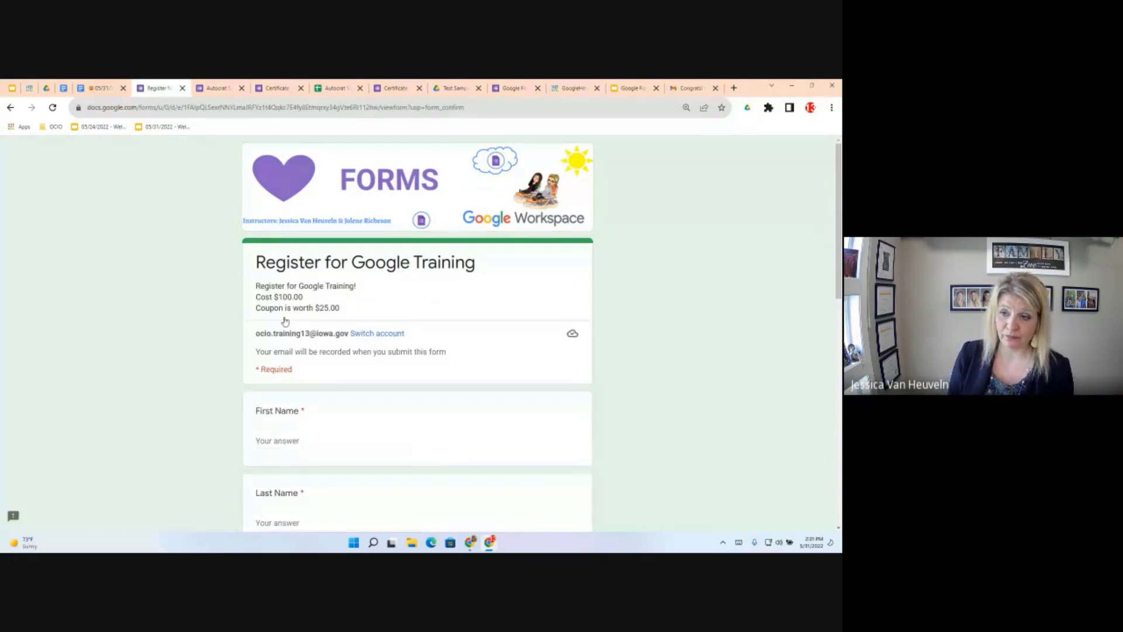
Enter First Name 'No Coupon' and Last Name 'December 1st', correcting the typos
{"action": "left_click", "coordinate": [276, 440]}
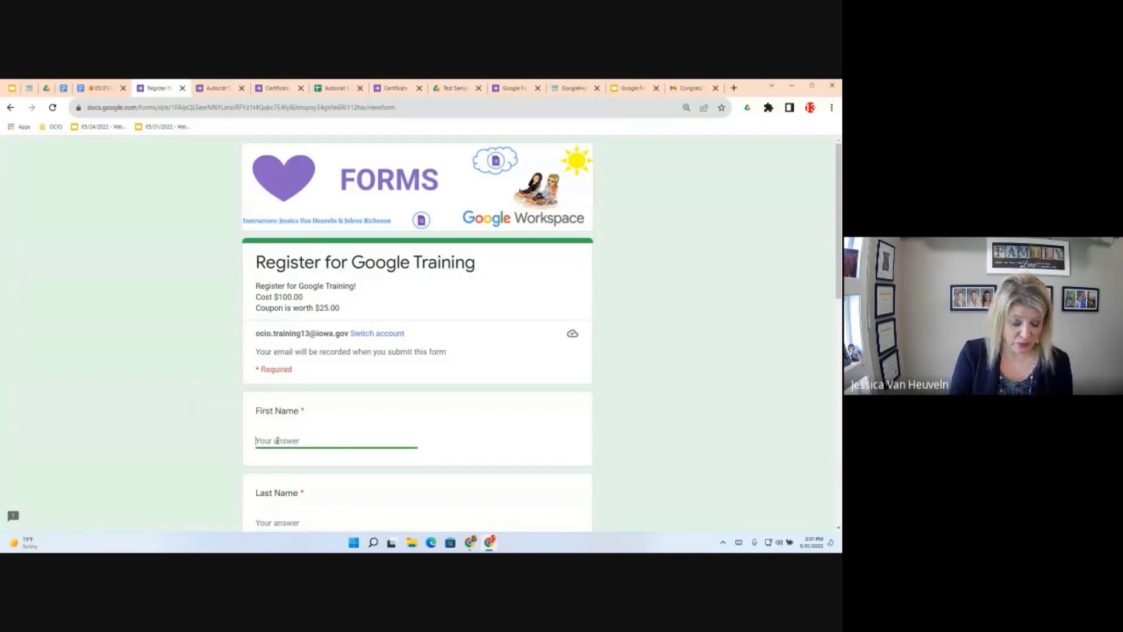
{"action": "type", "text": "No"}
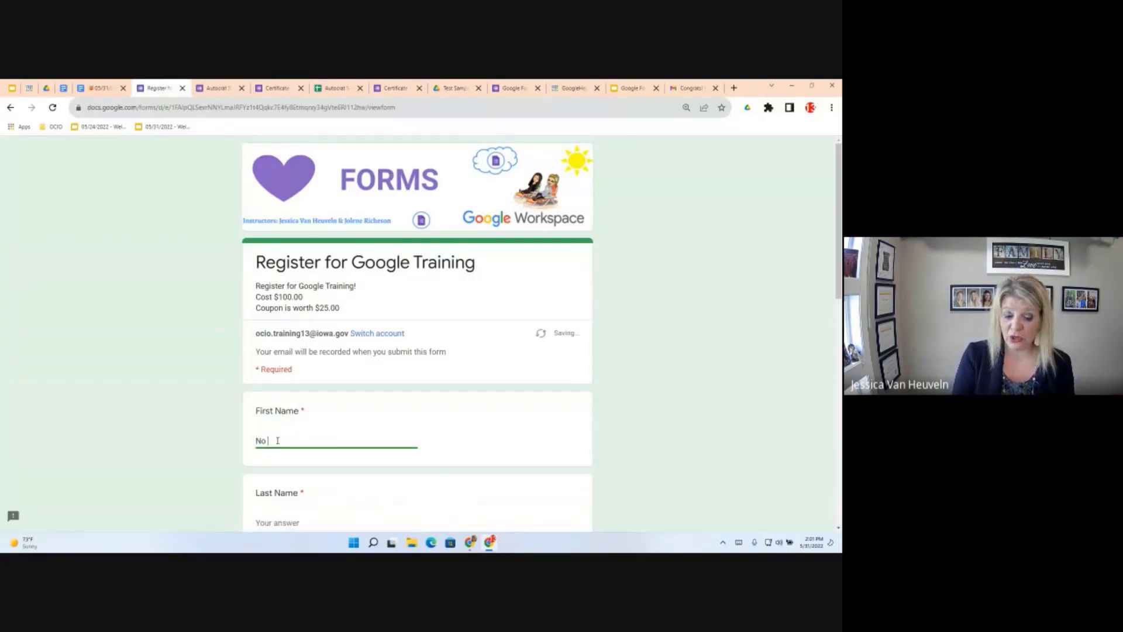
{"action": "type", "text": " Coupon"}
{"action": "scroll", "coordinate": [278, 440], "scroll_direction": "down", "scroll_amount": 2}
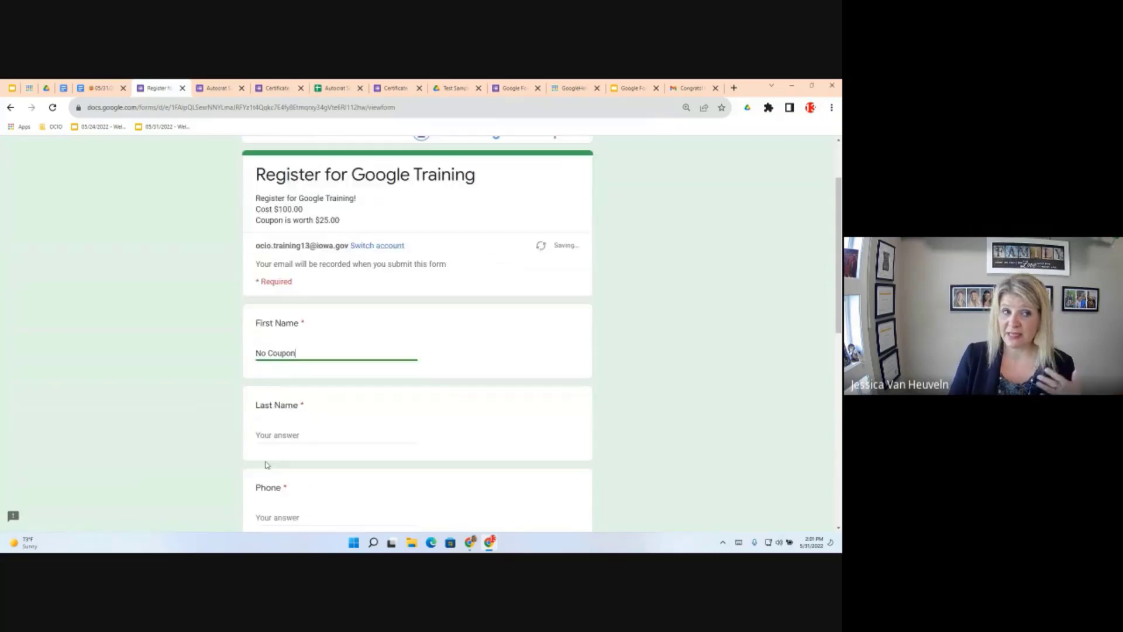
{"action": "left_click", "coordinate": [277, 433]}
{"action": "type", "text": "December"}
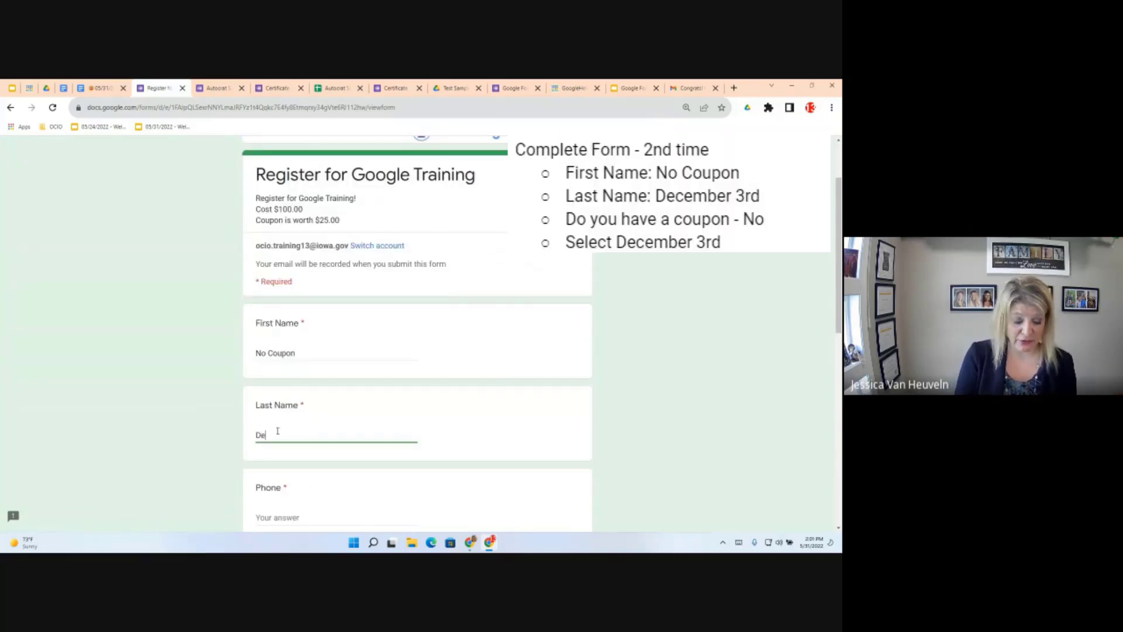
{"action": "key", "text": "BackSpace"}
{"action": "key", "text": "BackSpace"}
{"action": "key", "text": "BackSpace"}
{"action": "key", "text": "BackSpace"}
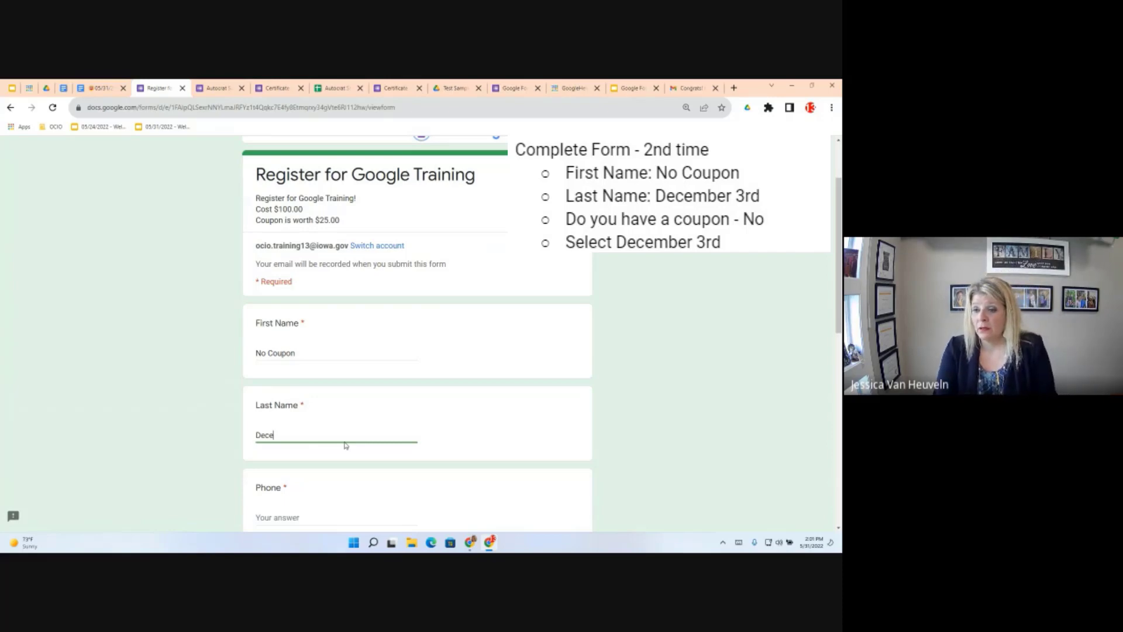
{"action": "type", "text": "mber 1dsst"}
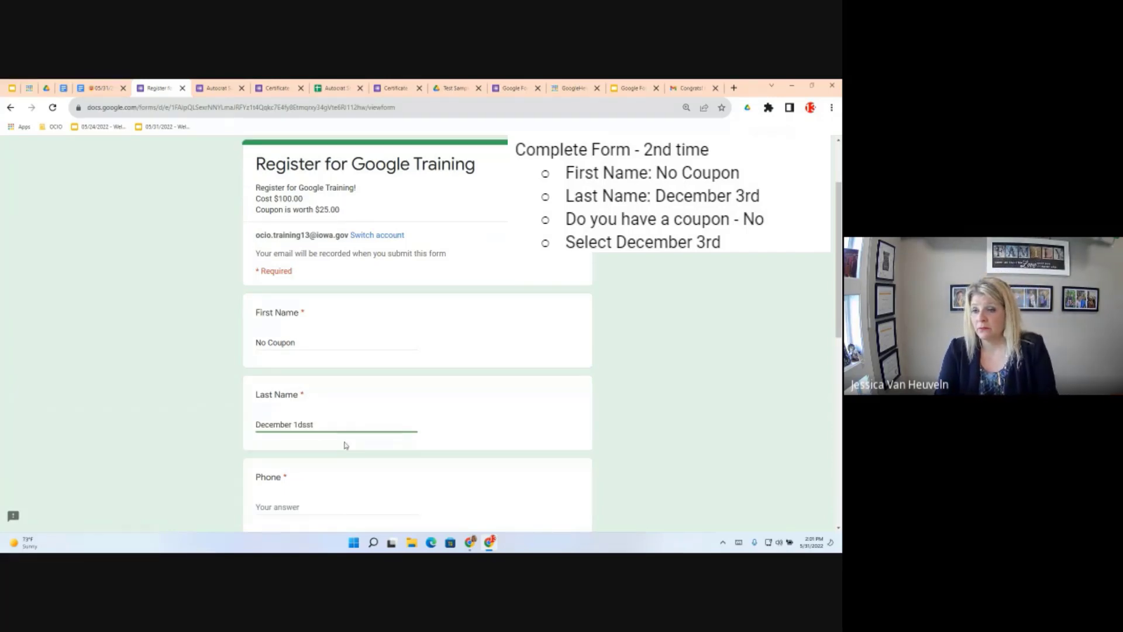
{"action": "scroll", "coordinate": [328, 409], "scroll_direction": "down", "scroll_amount": 2}
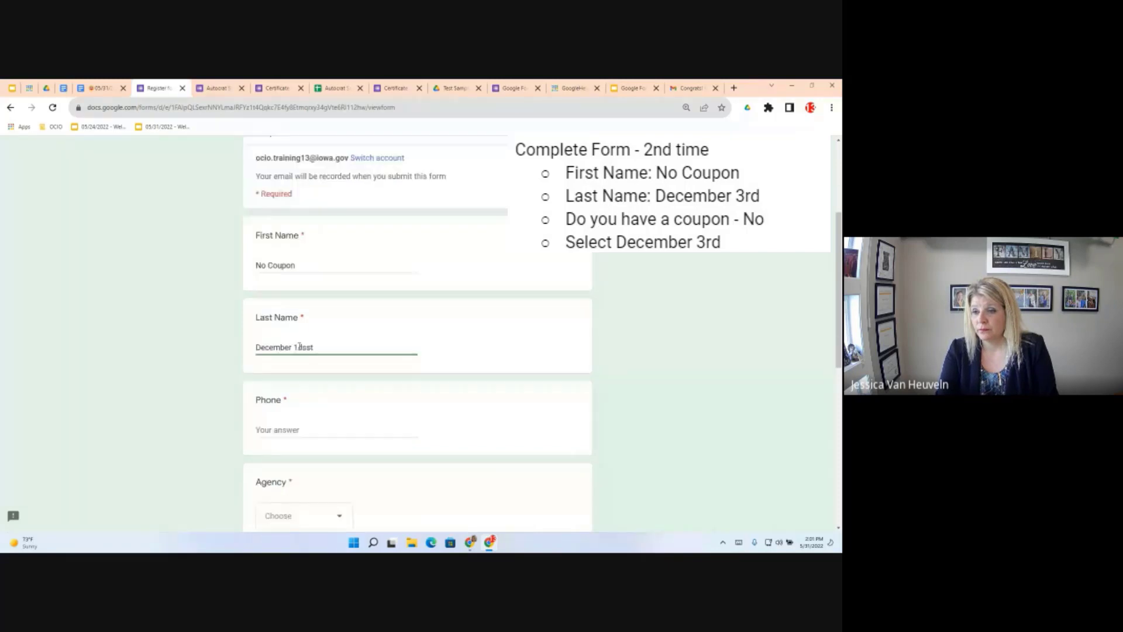
{"action": "key", "text": "BackSpace"}
{"action": "key", "text": "BackSpace"}
{"action": "key", "text": "BackSpace"}
{"action": "key", "text": "BackSpace"}
{"action": "type", "text": "st"}
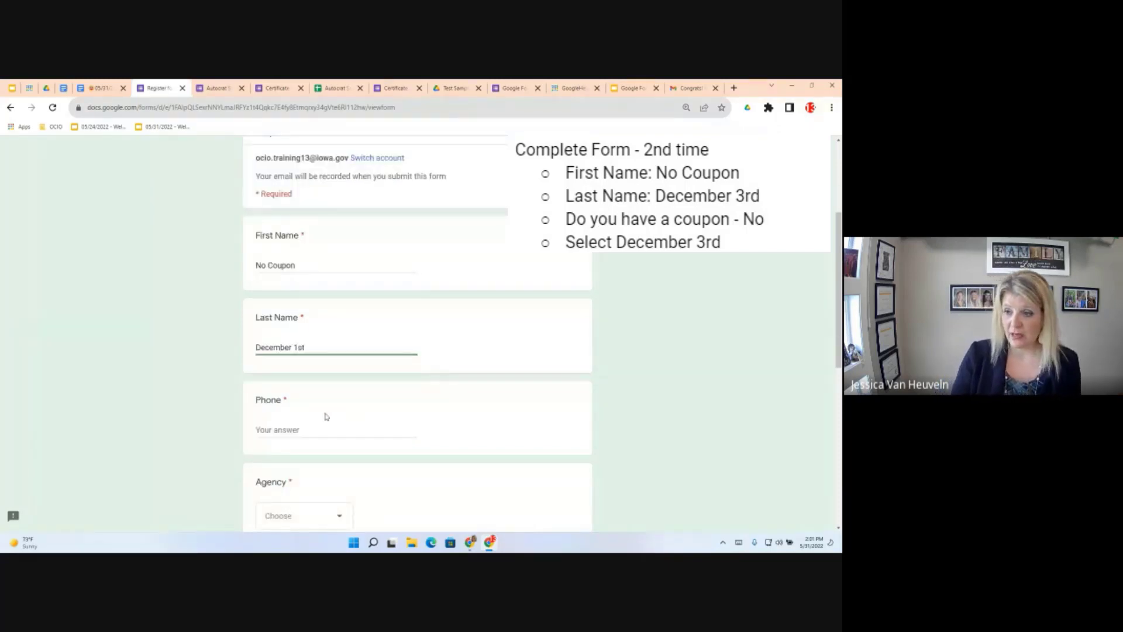
Enter a placeholder phone number in the dashed format
{"action": "left_click", "coordinate": [289, 430]}
{"action": "type", "text": "55"}
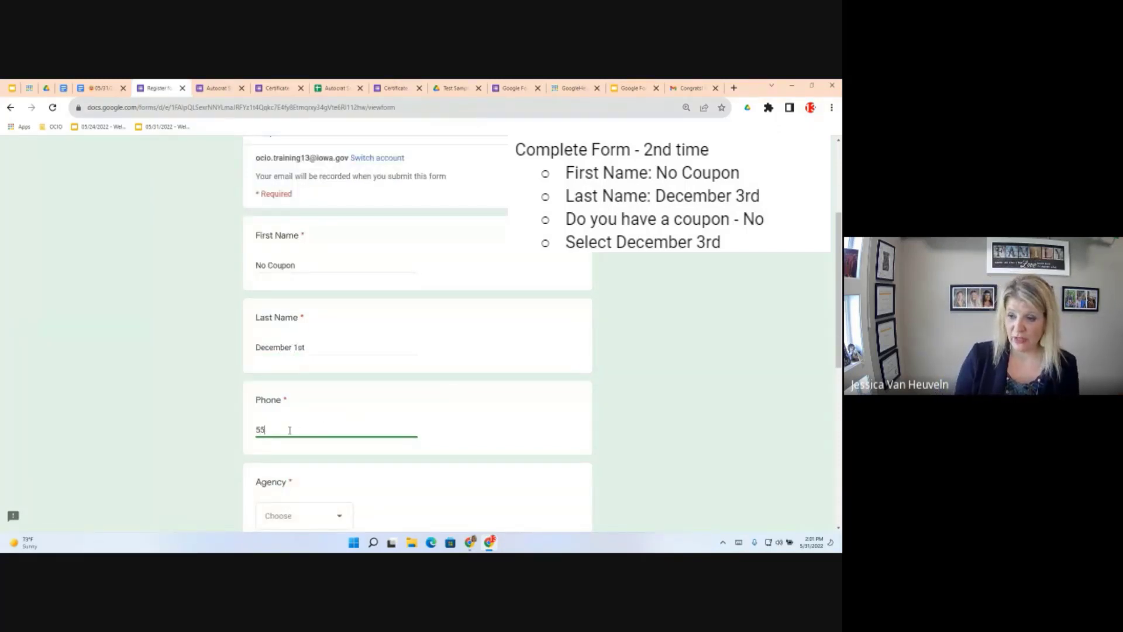
{"action": "type", "text": "5-555"}
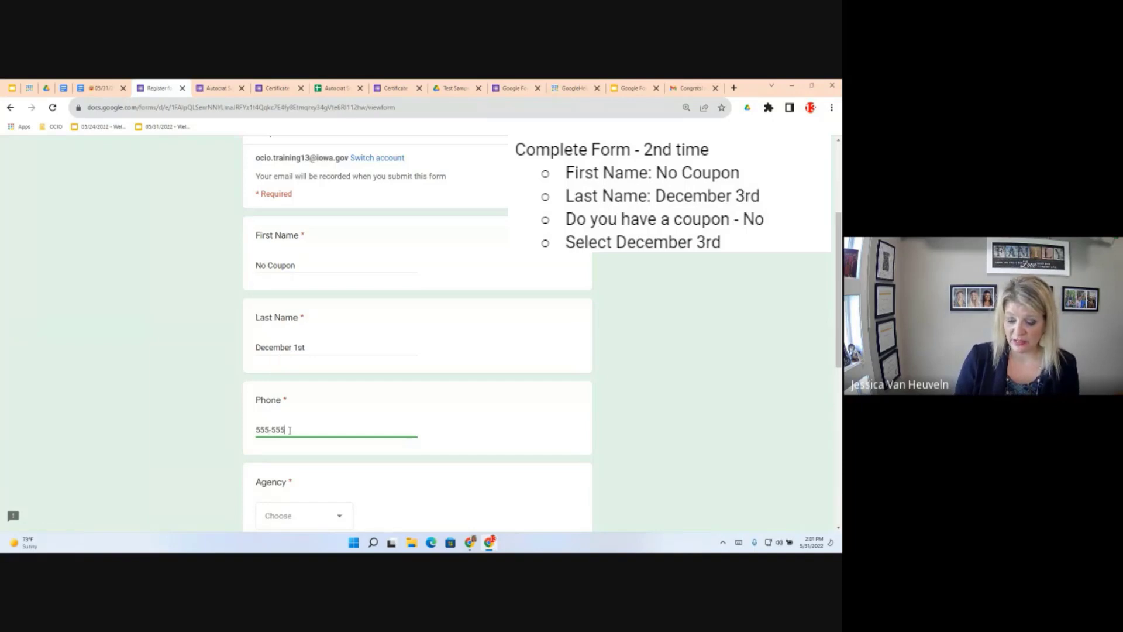
{"action": "type", "text": "-55555"}
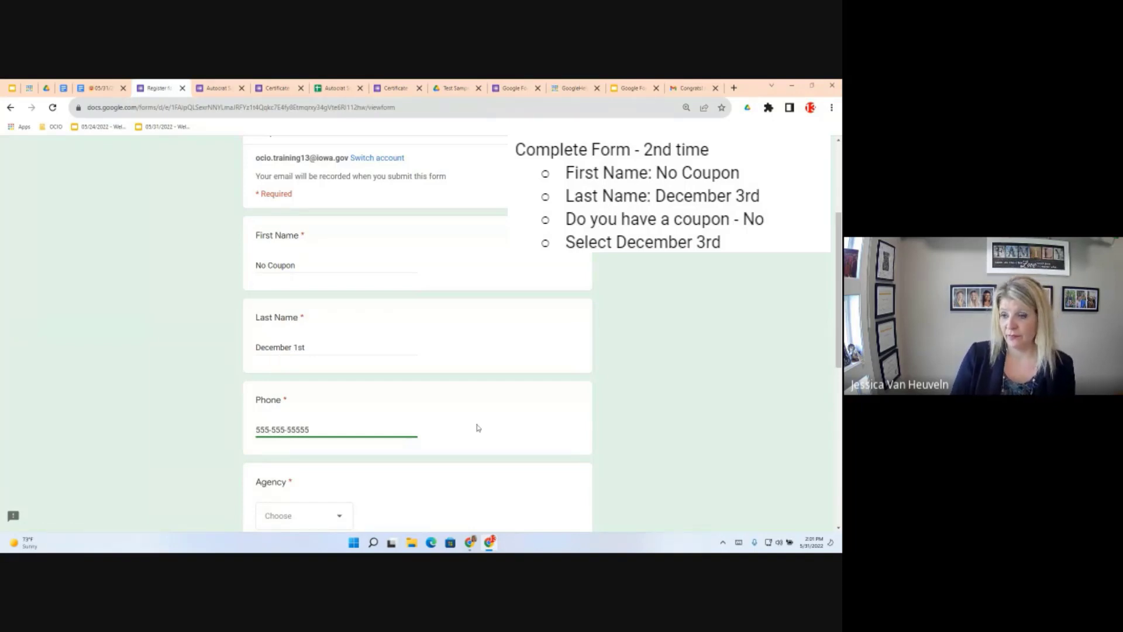
{"action": "scroll", "coordinate": [329, 426], "scroll_direction": "down", "scroll_amount": 2}
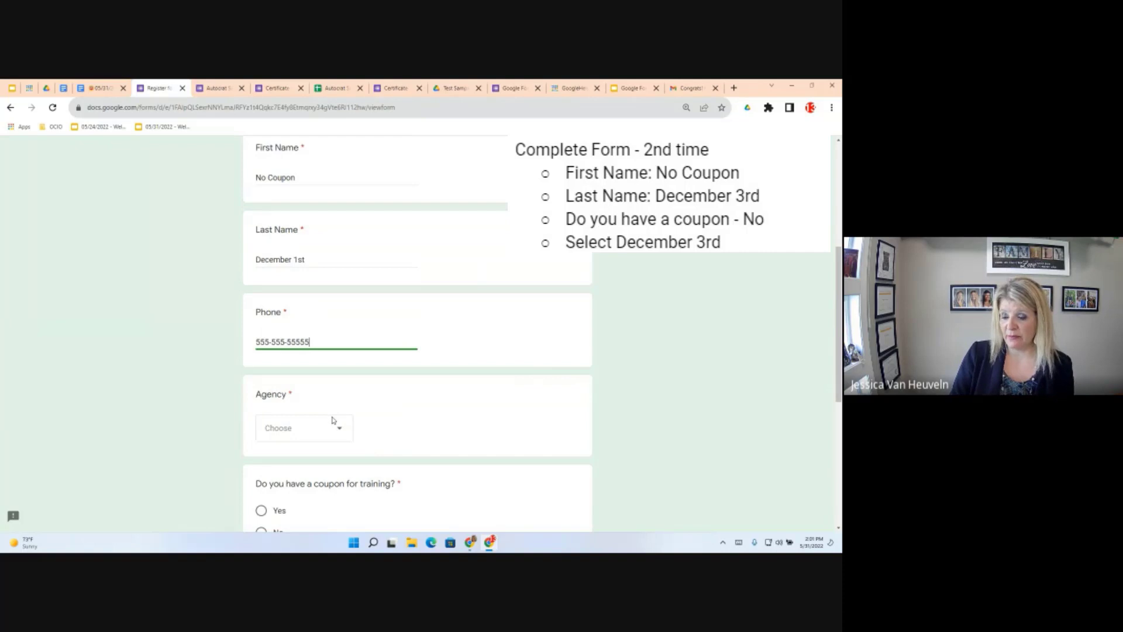
Choose agency DNR, answer No to the coupon, and pick the December 3, 2021 session
{"action": "left_click", "coordinate": [333, 421]}
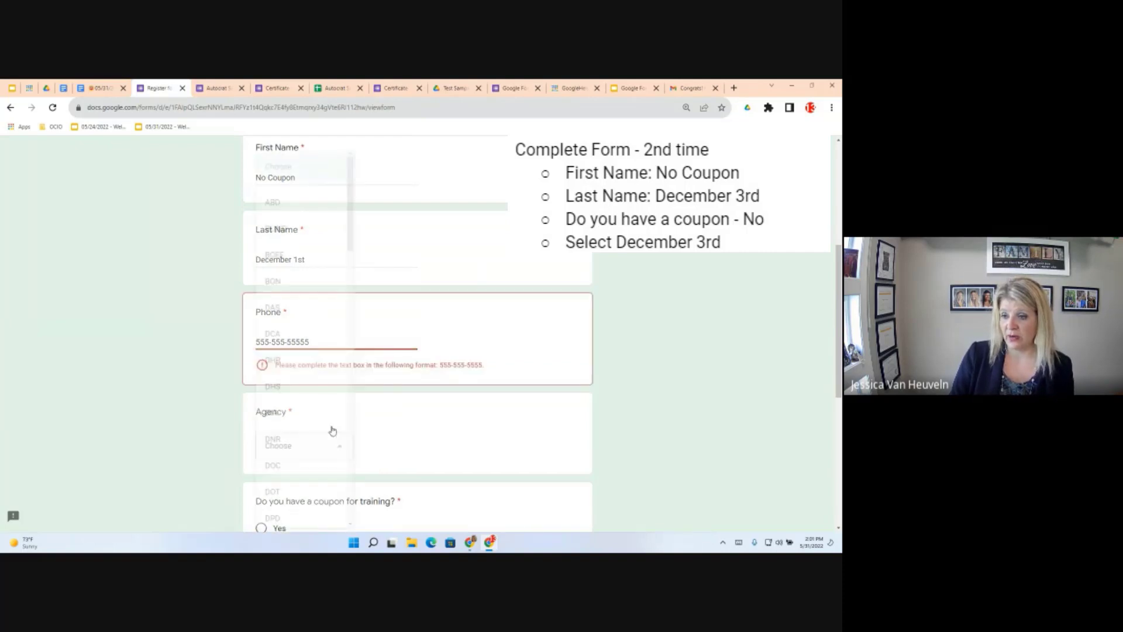
{"action": "left_click", "coordinate": [450, 459]}
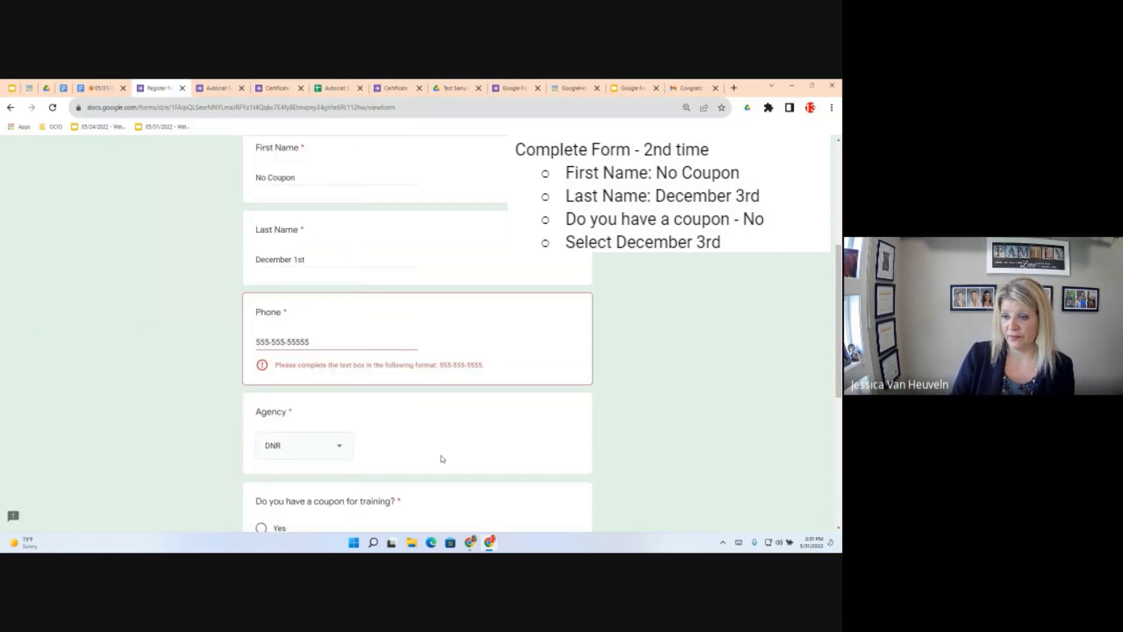
{"action": "scroll", "coordinate": [197, 395], "scroll_direction": "down", "scroll_amount": 2}
{"action": "left_click", "coordinate": [260, 461]}
{"action": "scroll", "coordinate": [419, 438], "scroll_direction": "down", "scroll_amount": 1}
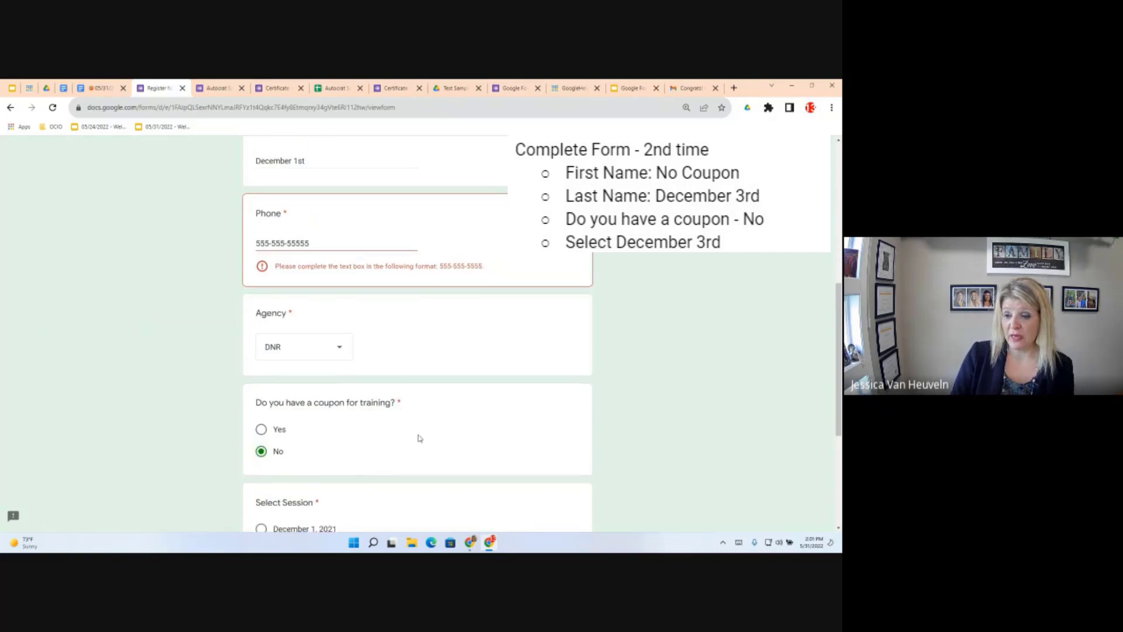
{"action": "scroll", "coordinate": [317, 500], "scroll_direction": "down", "scroll_amount": 3}
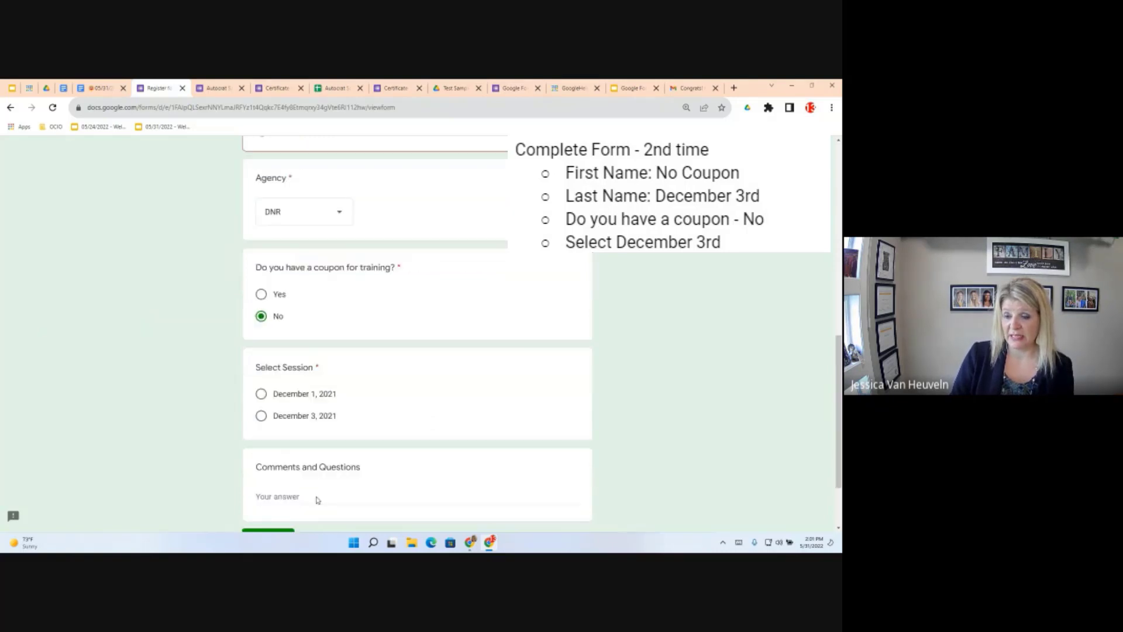
{"action": "scroll", "coordinate": [317, 500], "scroll_direction": "down", "scroll_amount": 1}
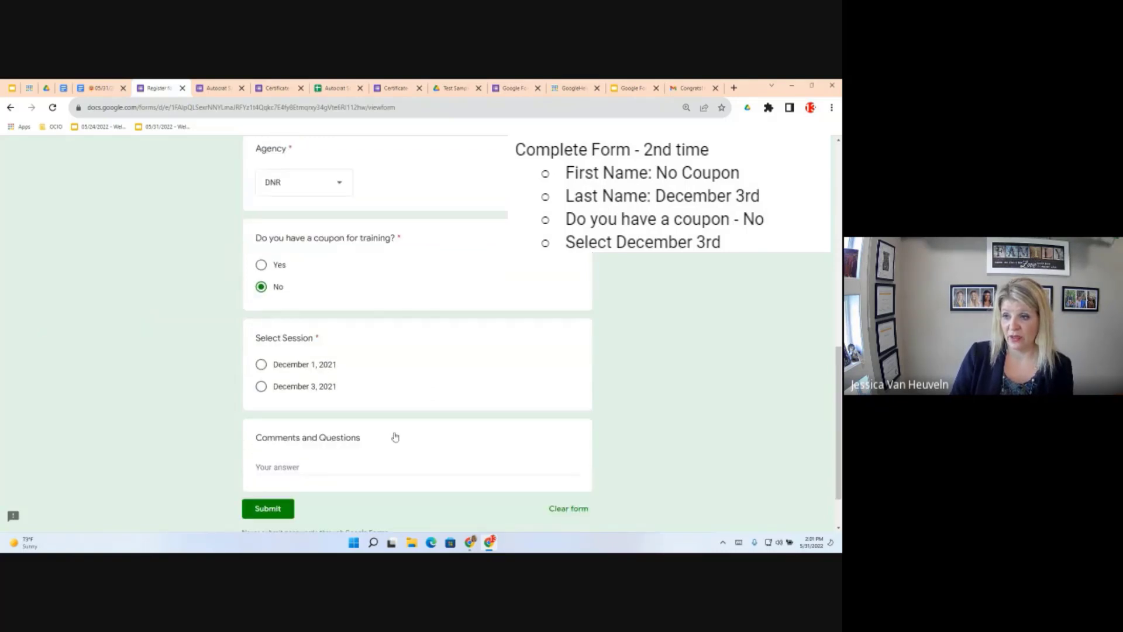
{"action": "left_click", "coordinate": [260, 386]}
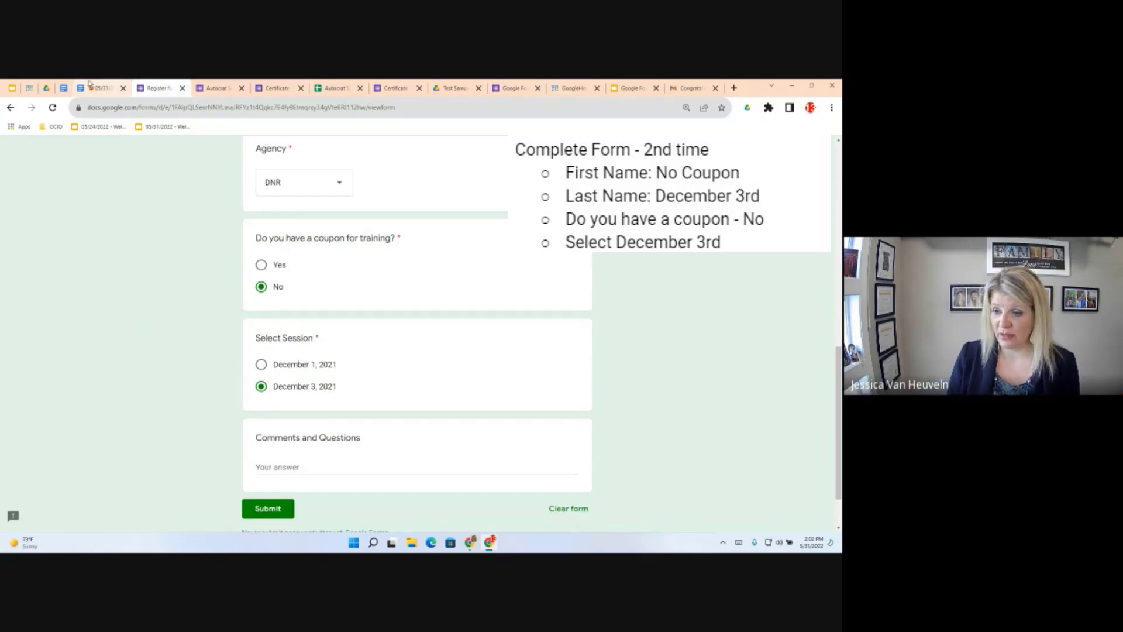
Remove the extra phone digit flagged on submit, then submit the 'No Coupon' registration
{"action": "left_click", "coordinate": [266, 510]}
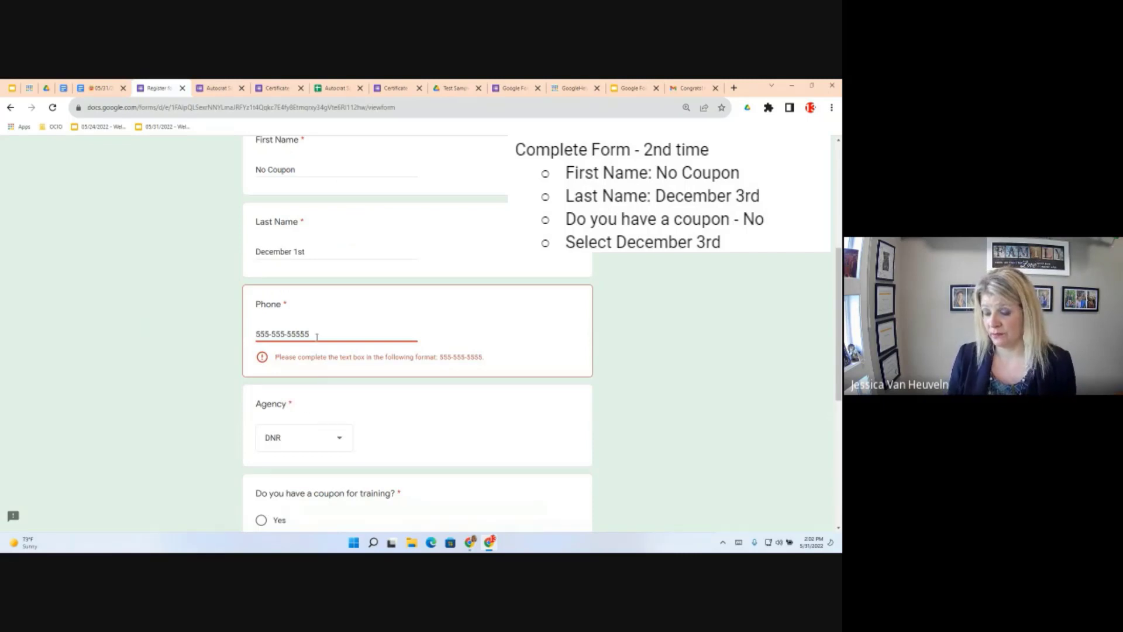
{"action": "key", "text": "BackSpace"}
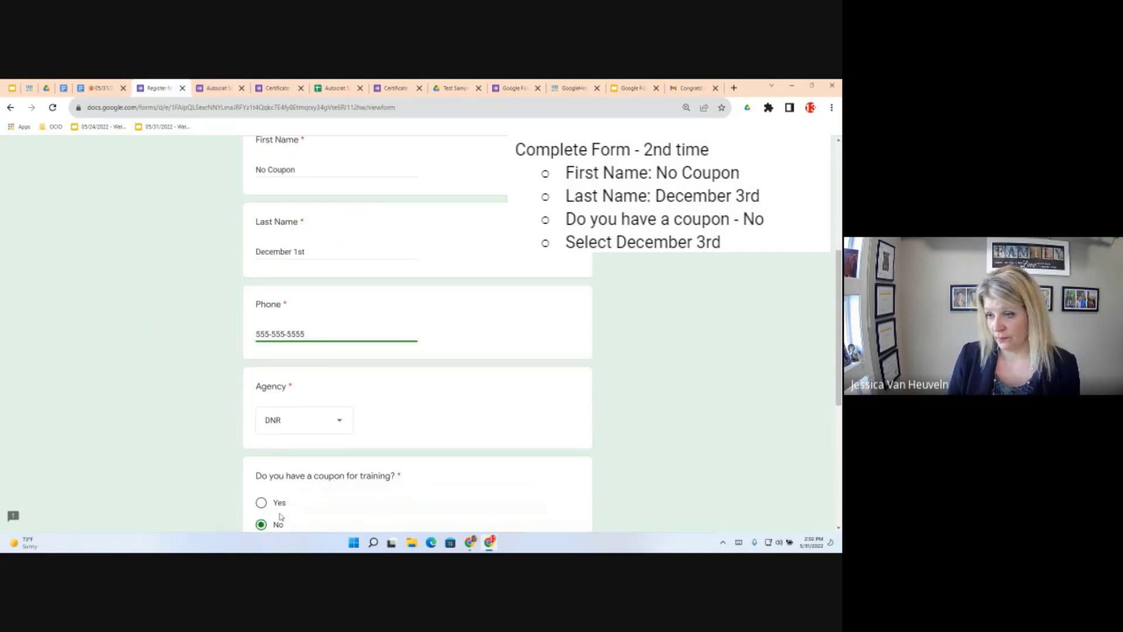
{"action": "scroll", "coordinate": [292, 511], "scroll_direction": "down", "scroll_amount": 3}
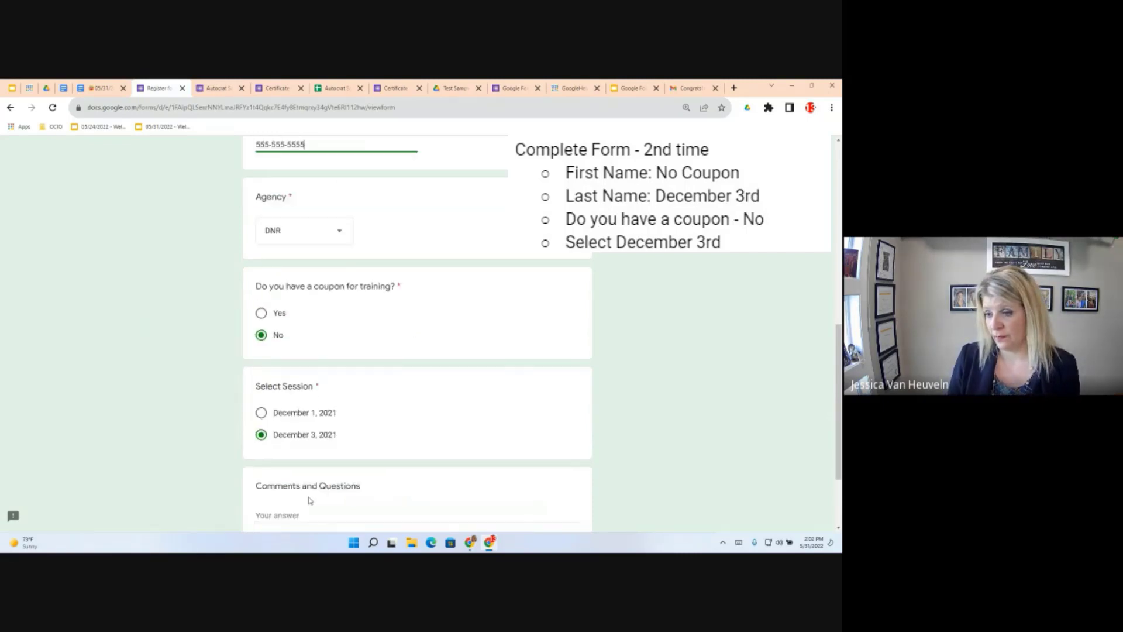
{"action": "scroll", "coordinate": [295, 473], "scroll_direction": "down", "scroll_amount": 2}
{"action": "left_click", "coordinate": [281, 447]}
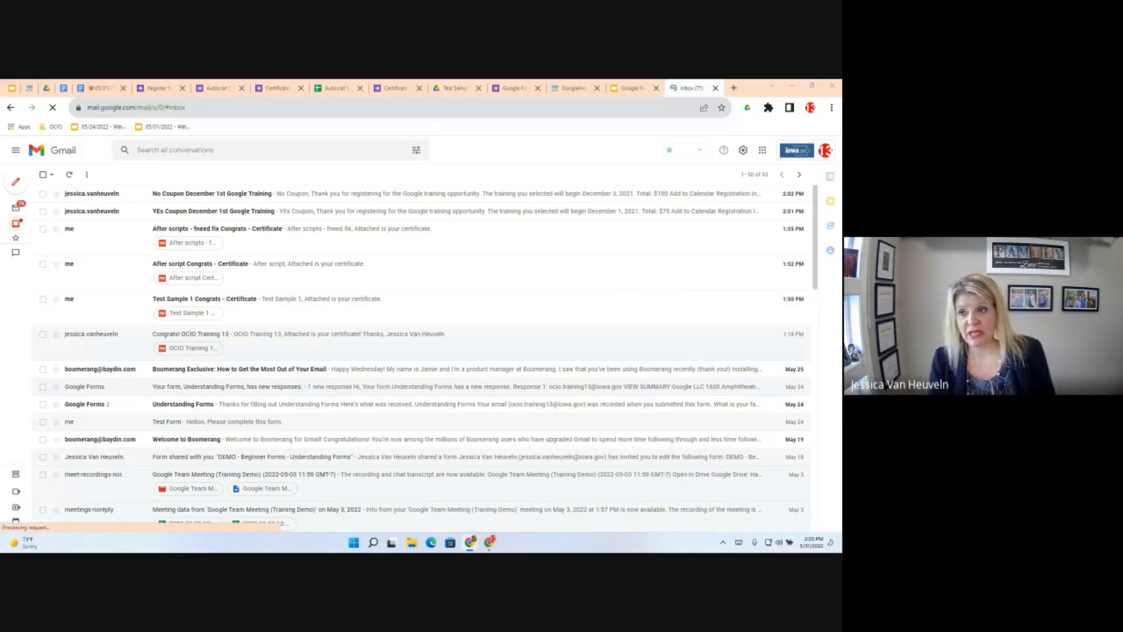
Open the 'YEs Coupon December 1st Google Training' email showing the $75 total and agency DHR
{"action": "left_click", "coordinate": [204, 212]}
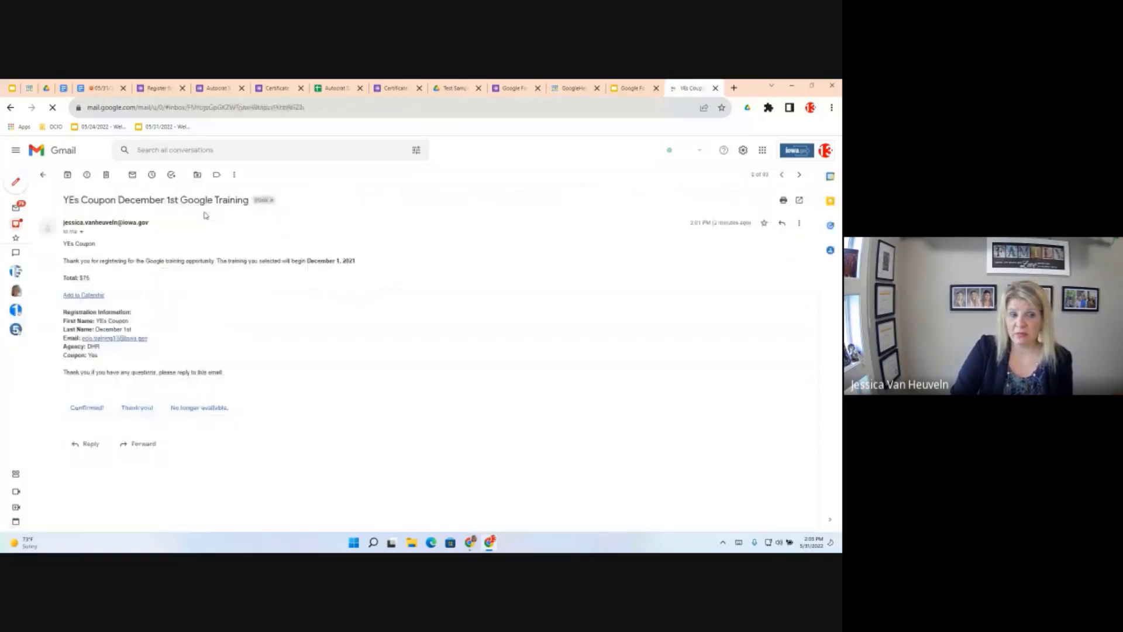
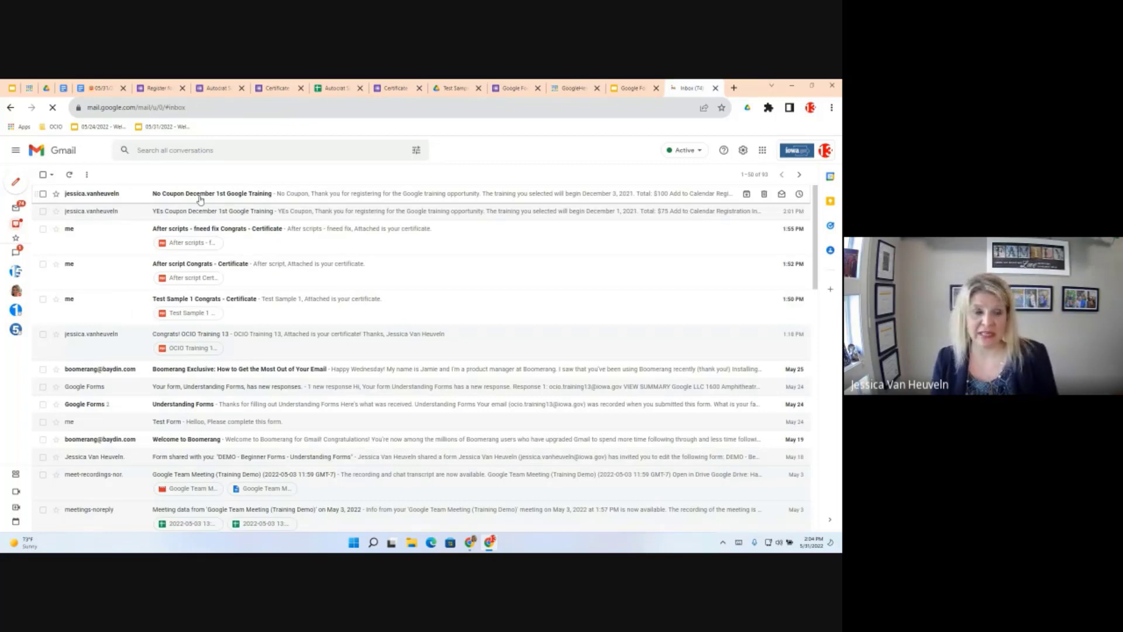
Open the 'No Coupon December 1st Google Training' confirmation email in Gmail
{"action": "left_click", "coordinate": [200, 196]}
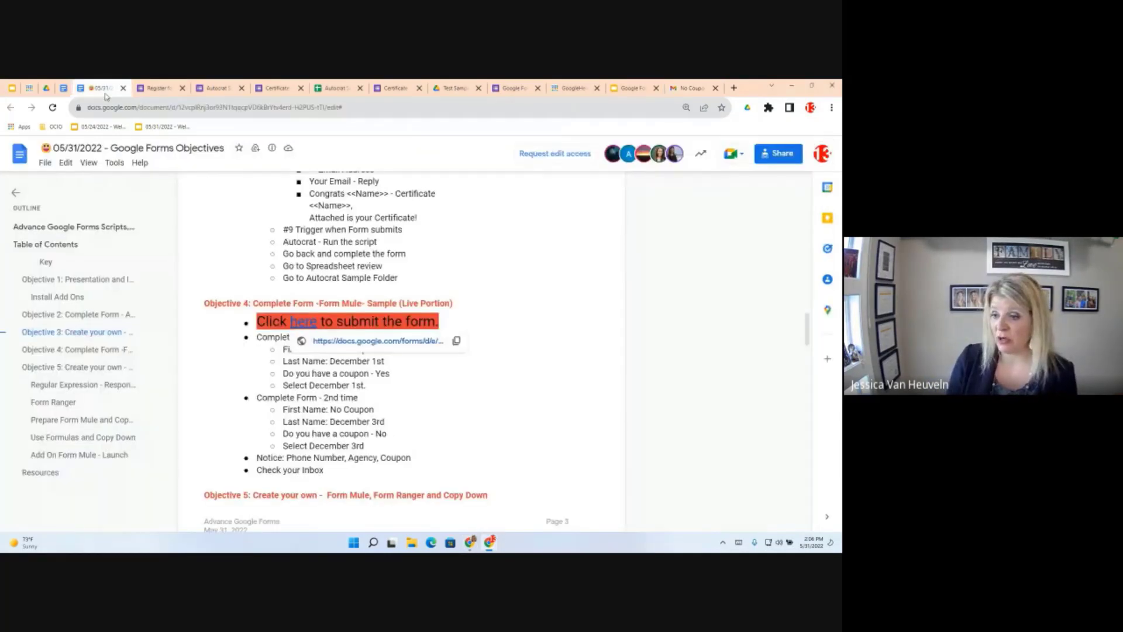
Follow Objective 5's 'Click here to copy the form' link to the Register for Google Training copy page
{"action": "scroll", "coordinate": [361, 419], "scroll_direction": "down", "scroll_amount": 3}
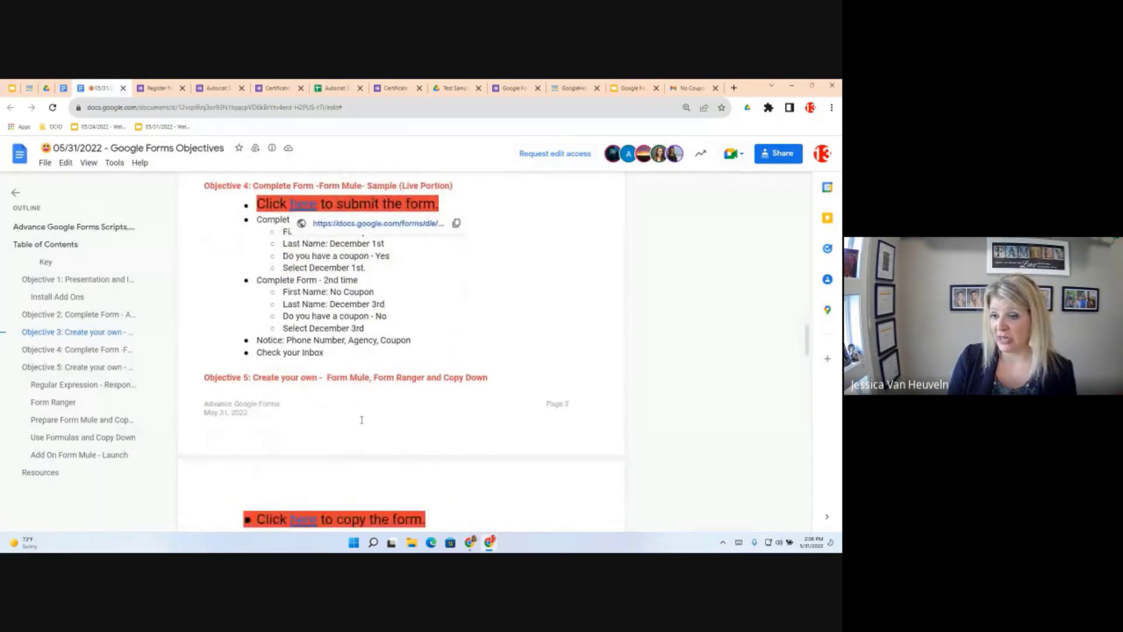
{"action": "scroll", "coordinate": [361, 419], "scroll_direction": "down", "scroll_amount": 1}
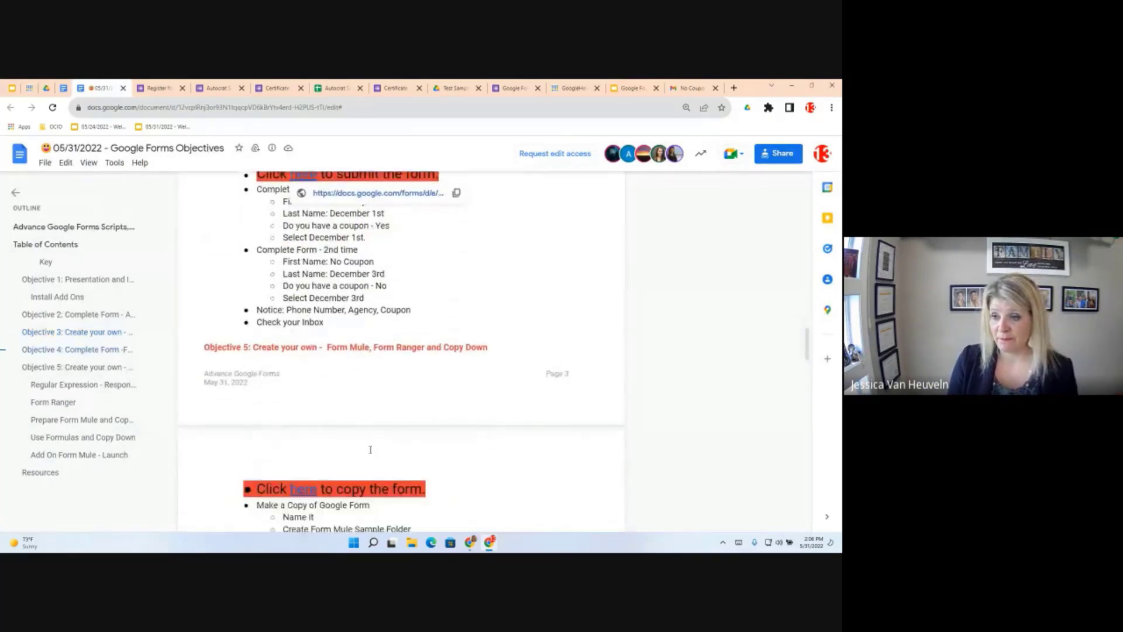
{"action": "scroll", "coordinate": [370, 449], "scroll_direction": "down", "scroll_amount": 5}
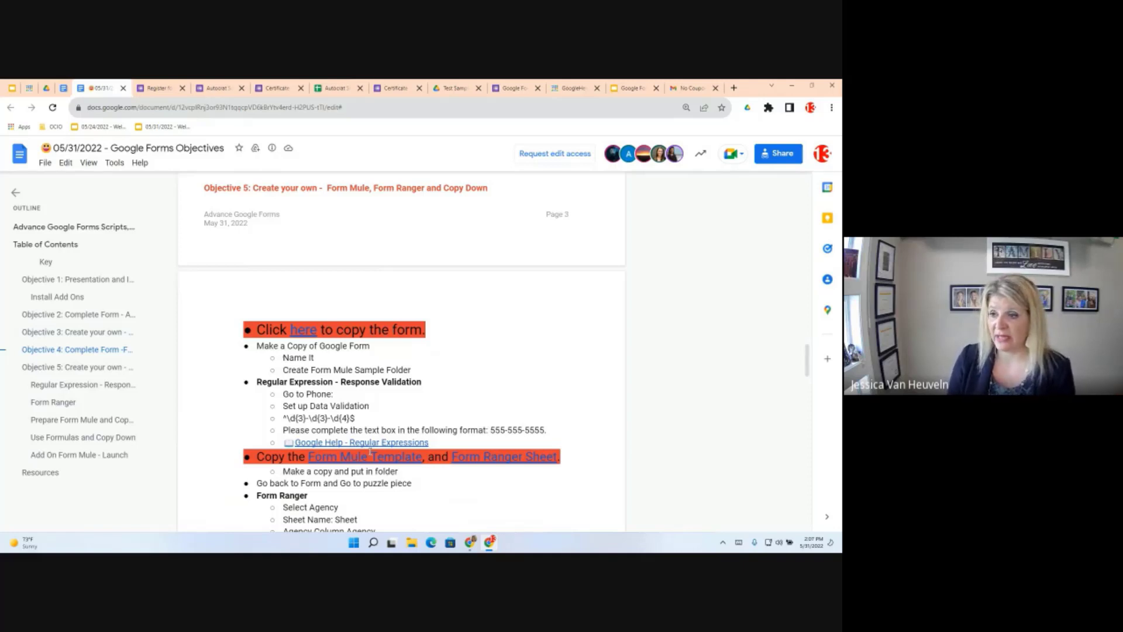
{"action": "left_click", "coordinate": [301, 331]}
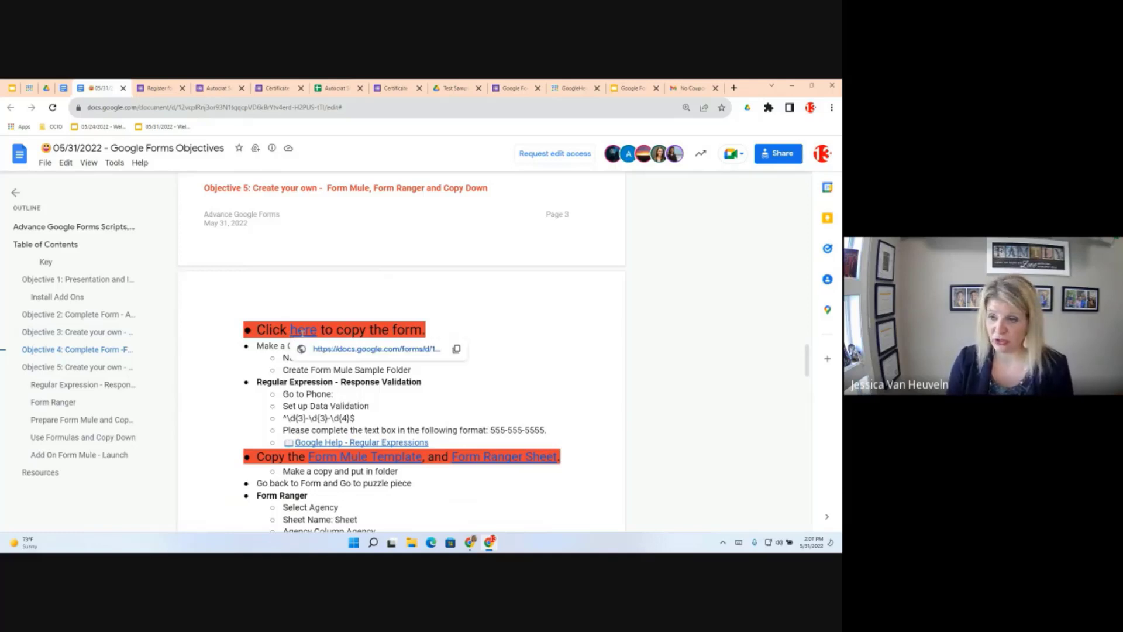
{"action": "left_click", "coordinate": [380, 352]}
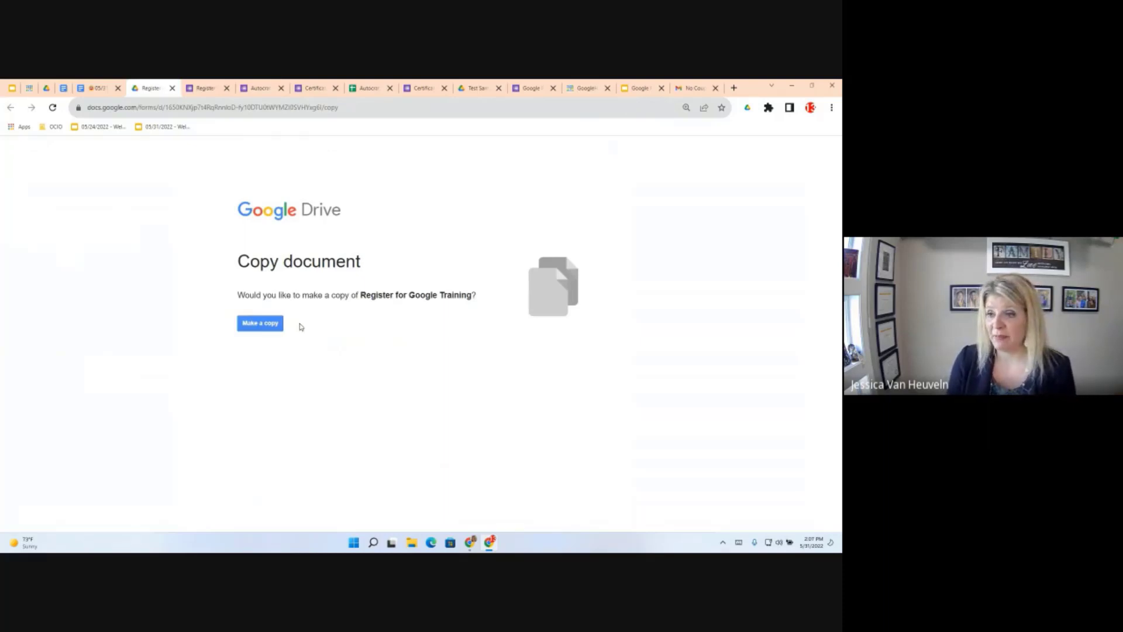
Make a copy of the form, replacing 'Copy of ZZ' in its title with 'From Mule Sample - '
{"action": "left_click", "coordinate": [267, 331]}
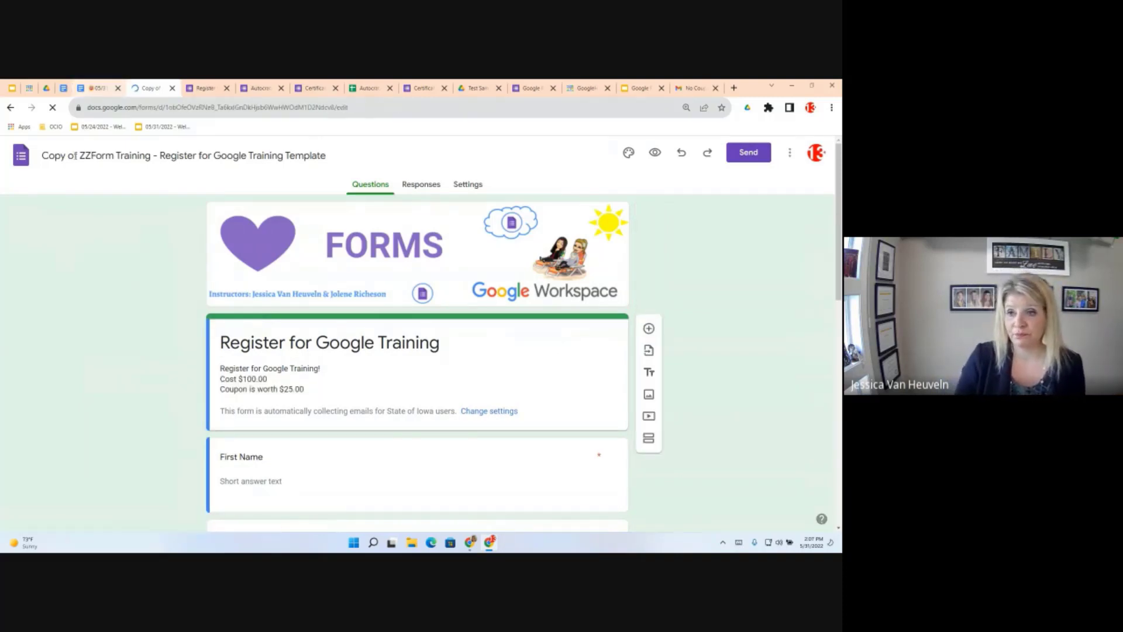
{"action": "left_click_drag", "start_coordinate": [78, 156], "coordinate": [41, 155]}
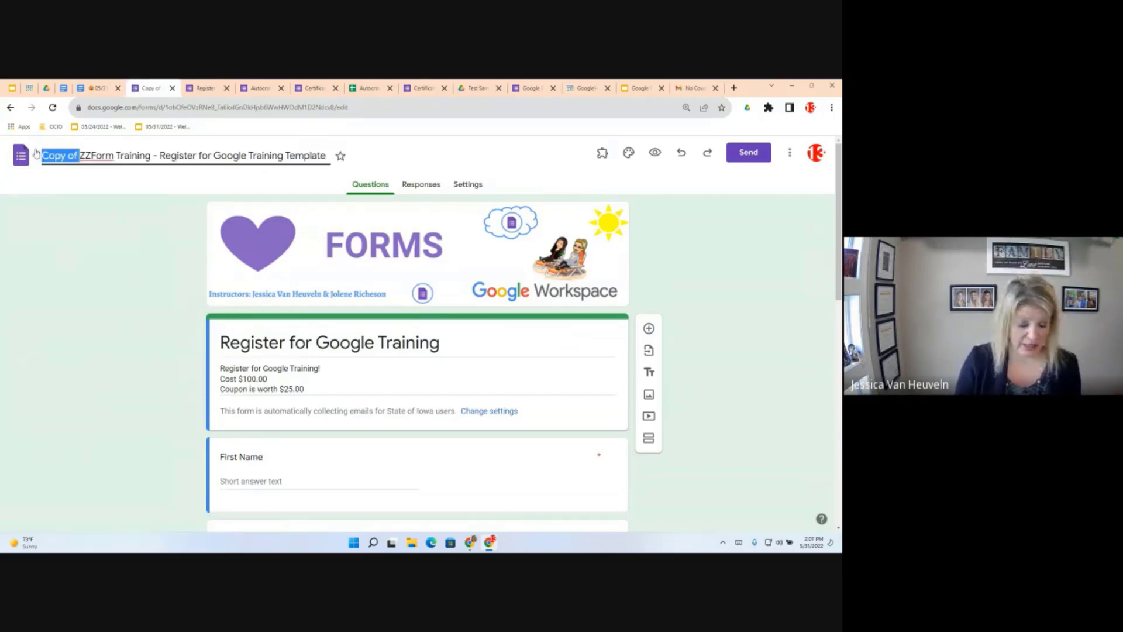
{"action": "type", "text": "From Mule Sam"}
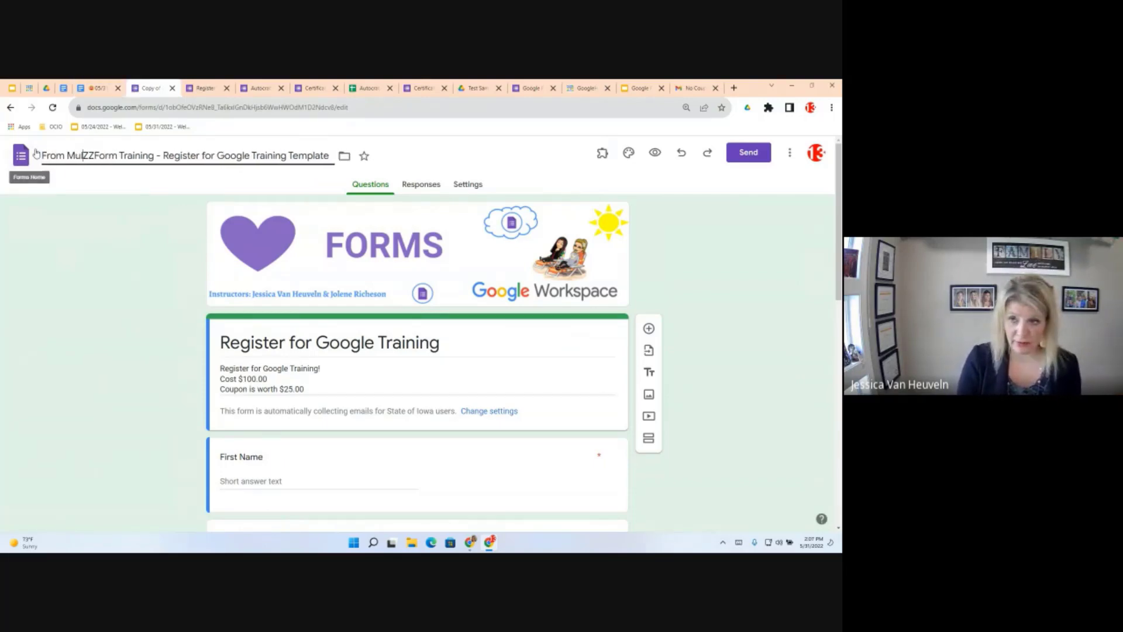
{"action": "type", "text": "ple -"}
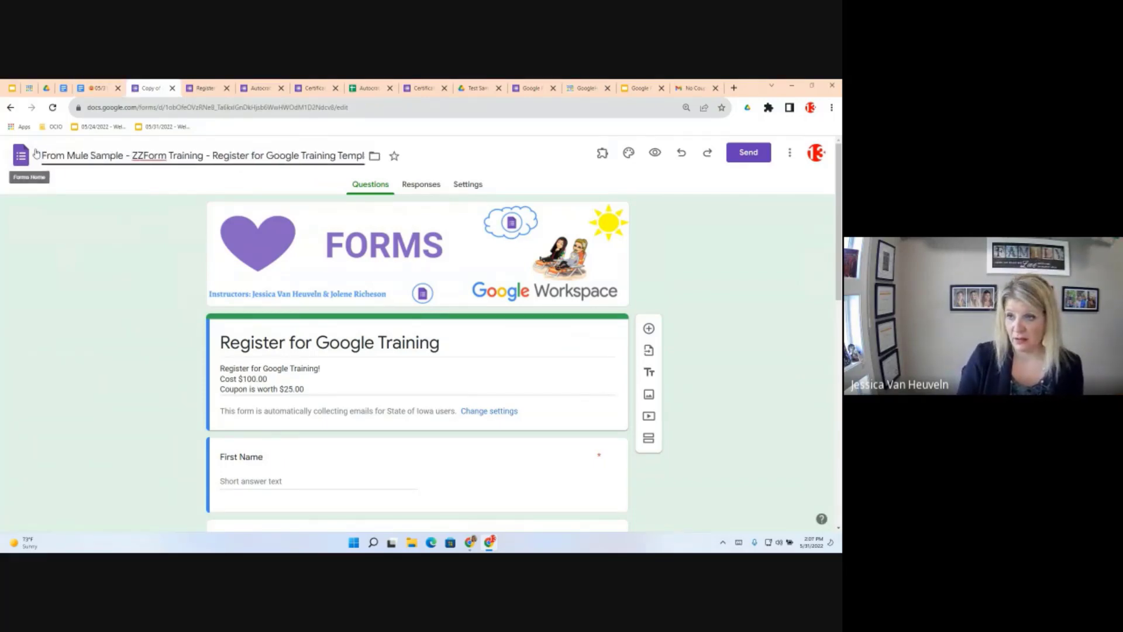
{"action": "key", "text": "Delete"}
{"action": "key", "text": "Delete"}
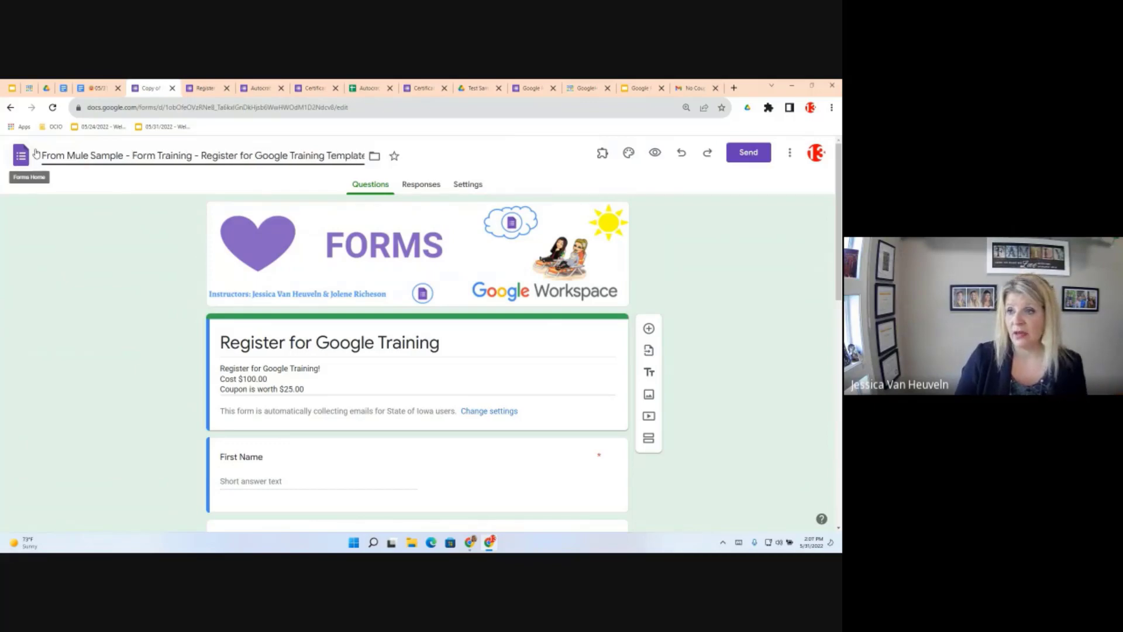
{"action": "left_click", "coordinate": [156, 230]}
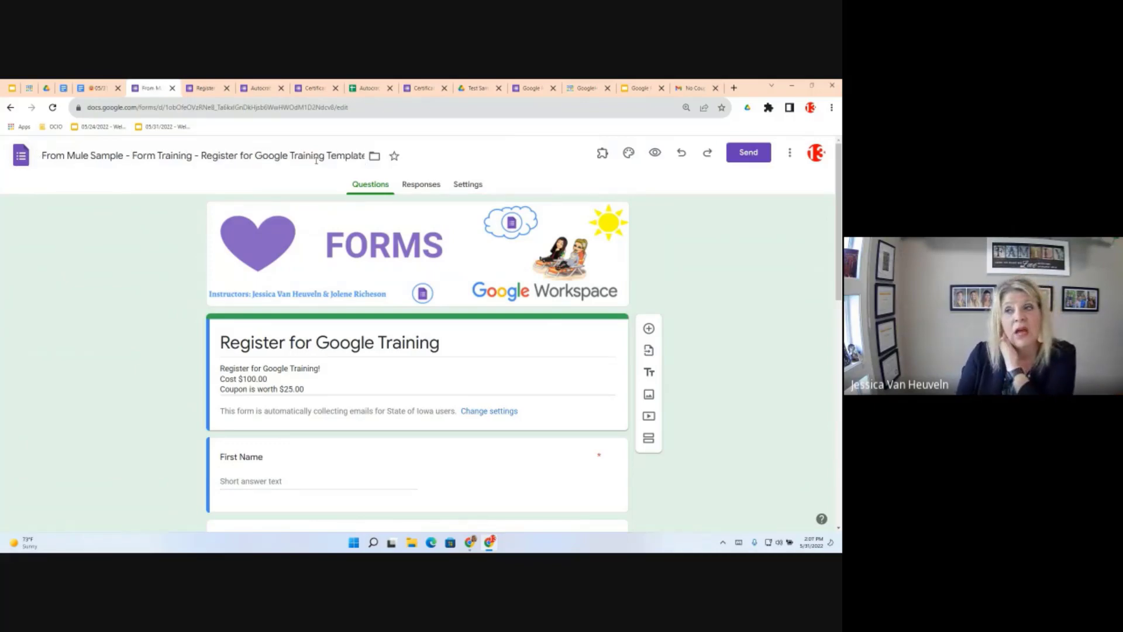
Create a 'Form Mule Sample' folder in My Drive and move the form into it
{"action": "left_click", "coordinate": [374, 157]}
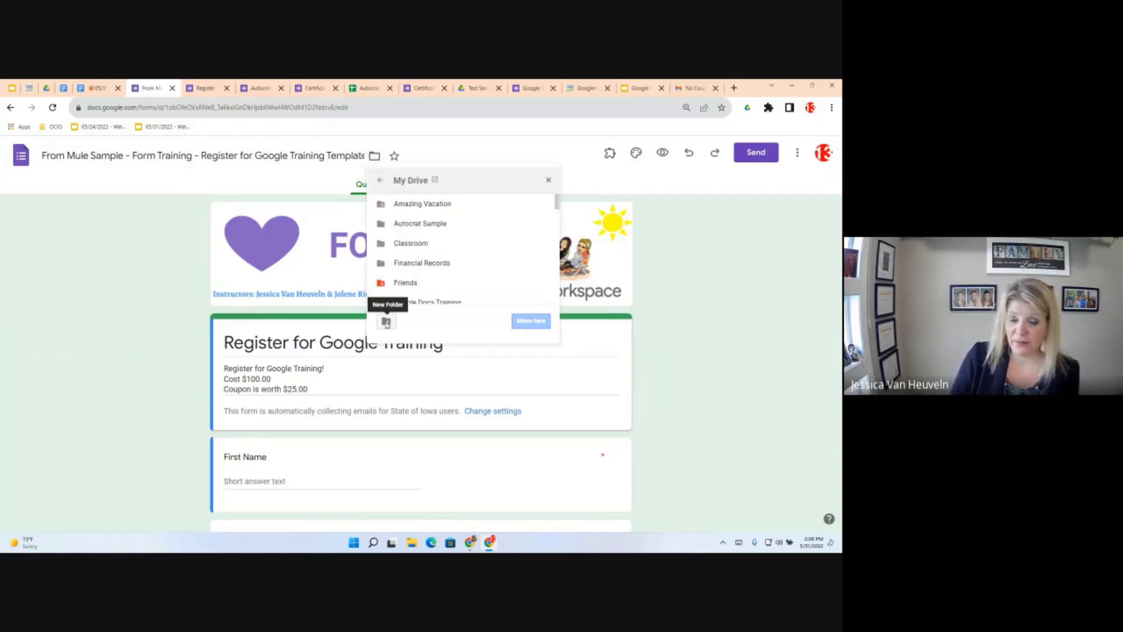
{"action": "left_click", "coordinate": [386, 322]}
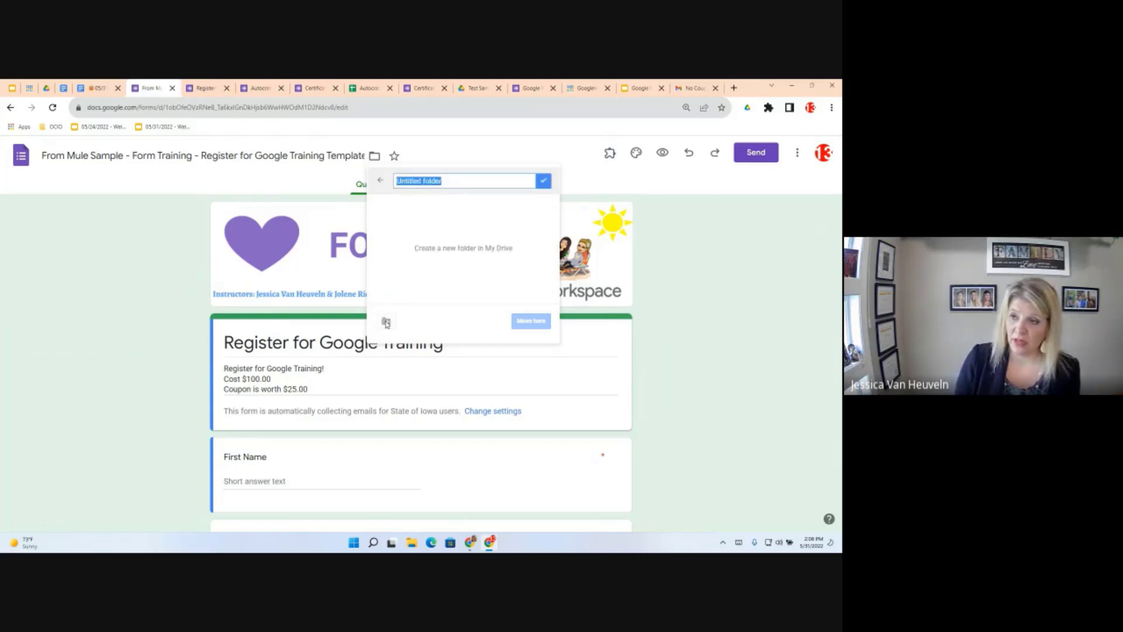
{"action": "type", "text": "Form Mule"}
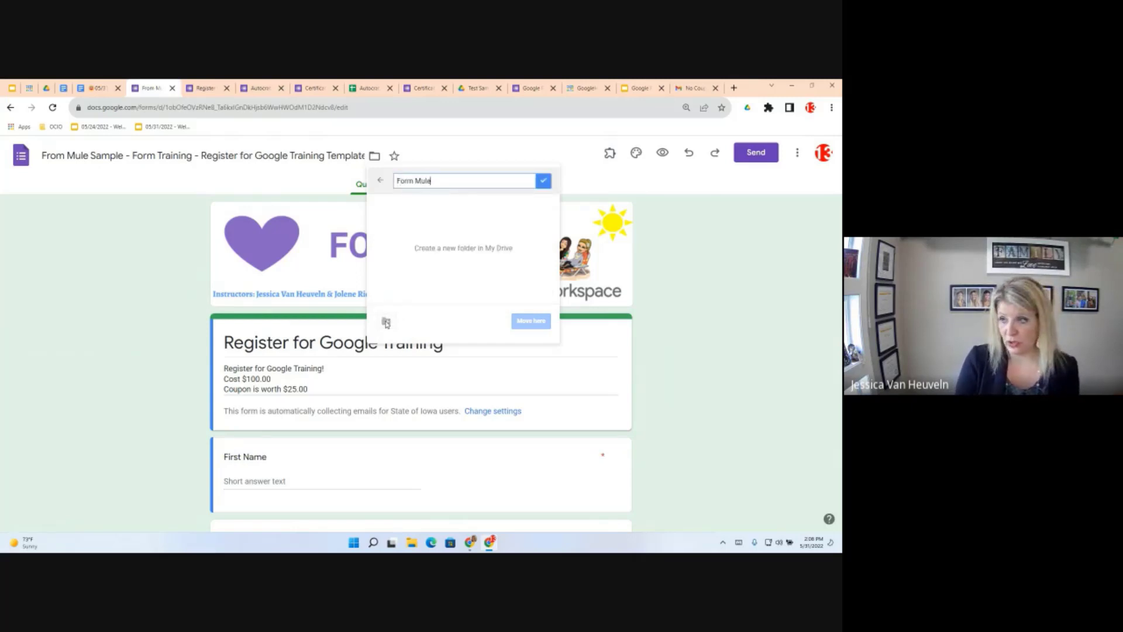
{"action": "type", "text": " Sample"}
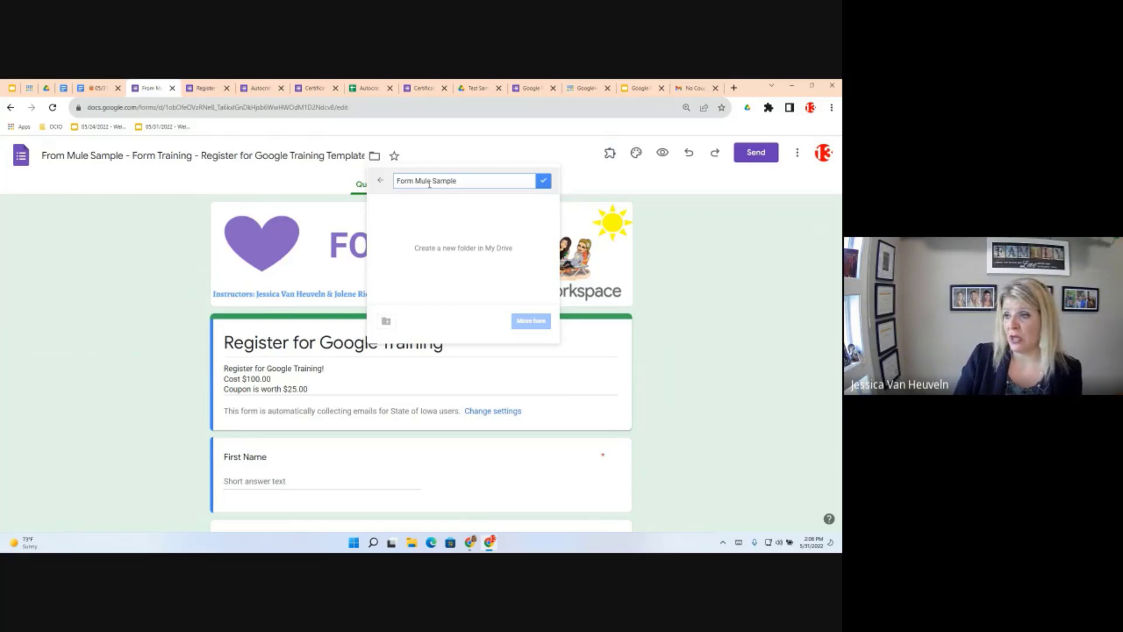
{"action": "left_click", "coordinate": [543, 183]}
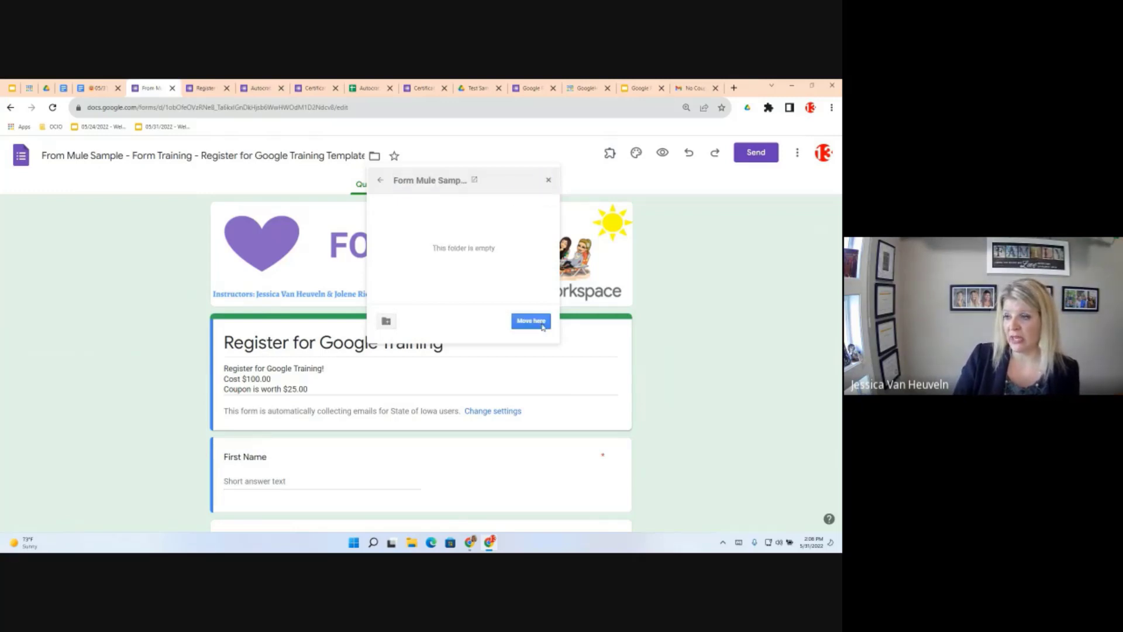
{"action": "left_click", "coordinate": [538, 323]}
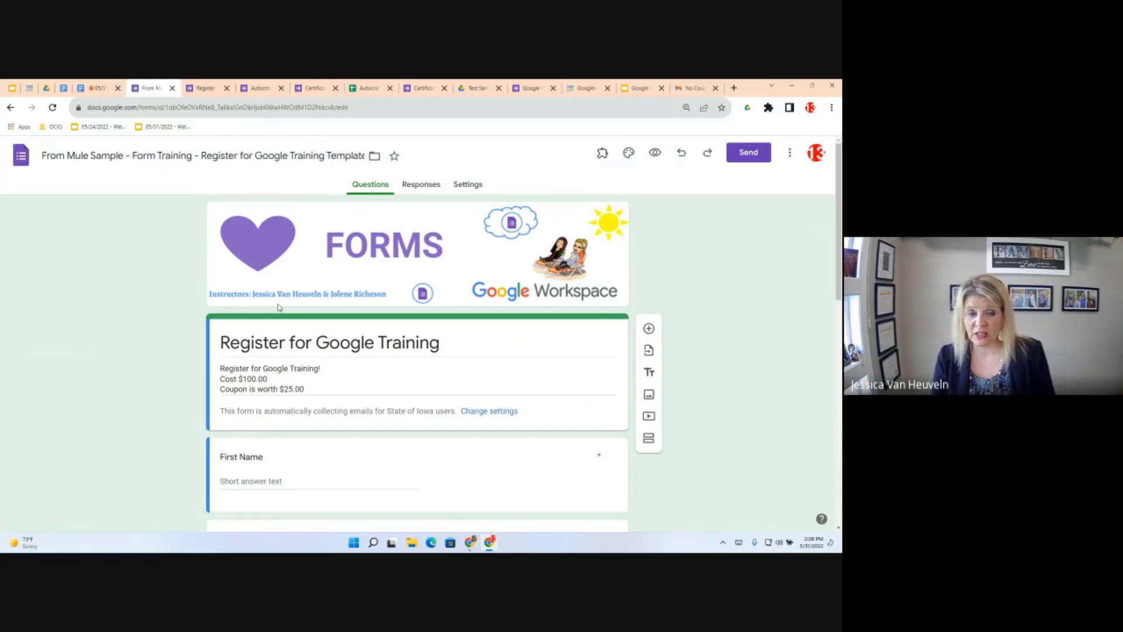
{"action": "scroll", "coordinate": [427, 389], "scroll_direction": "down", "scroll_amount": 3}
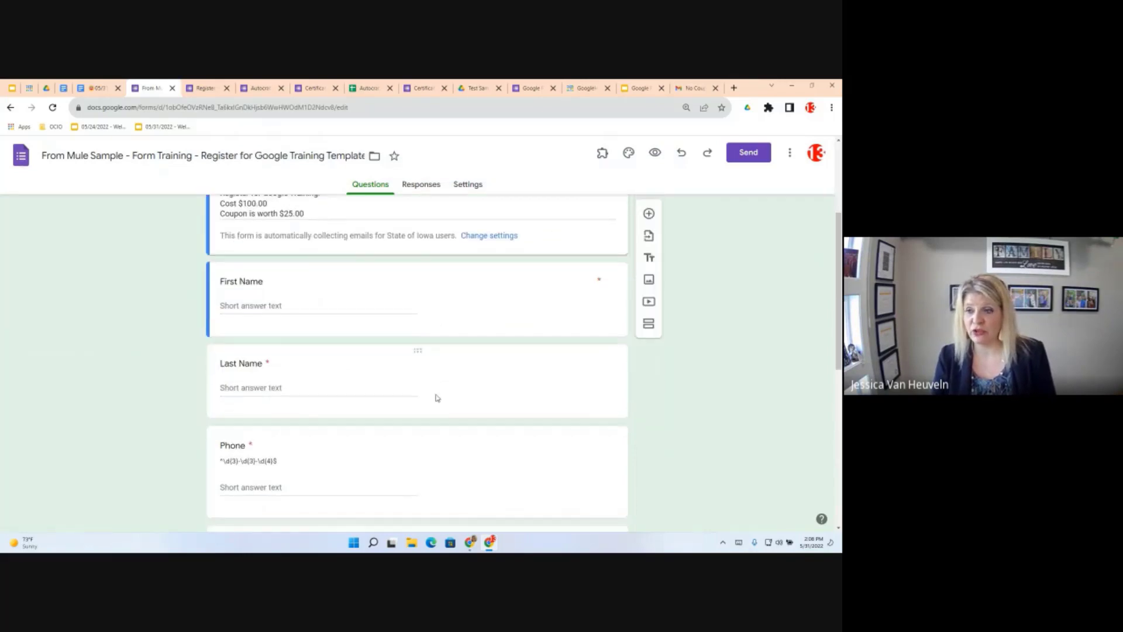
{"action": "scroll", "coordinate": [436, 397], "scroll_direction": "down", "scroll_amount": 2}
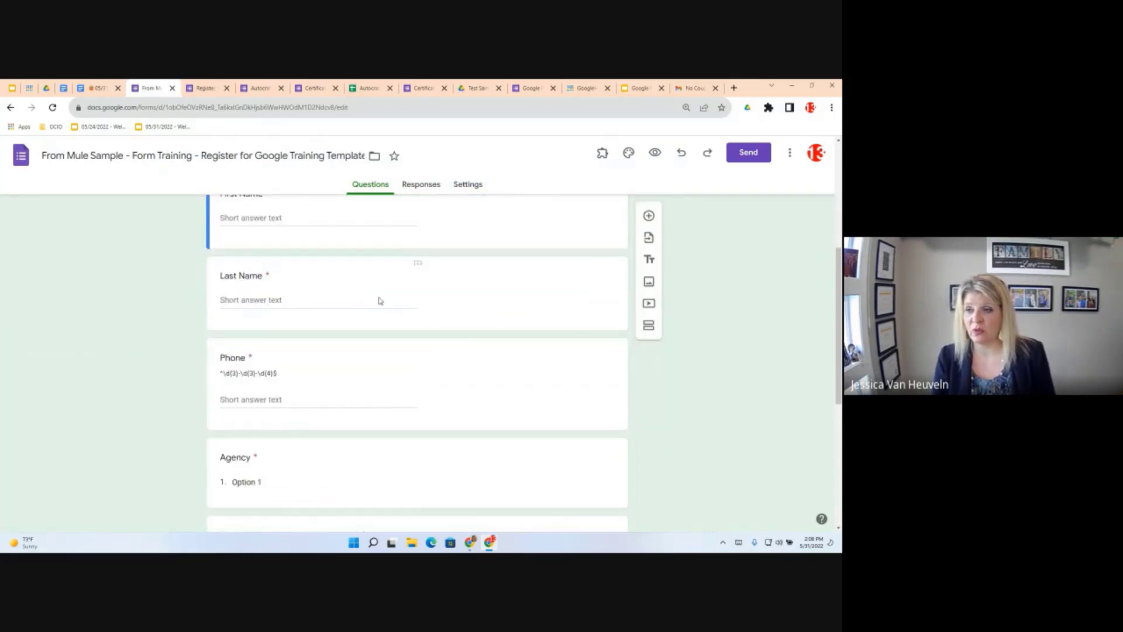
{"action": "left_click", "coordinate": [393, 303]}
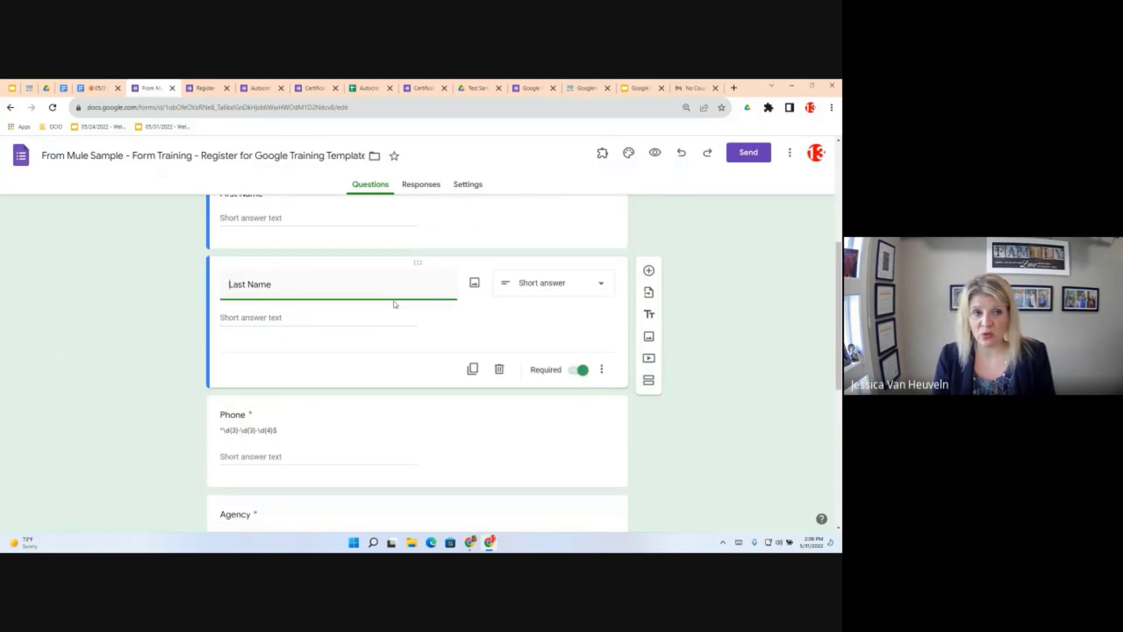
{"action": "left_click", "coordinate": [602, 370]}
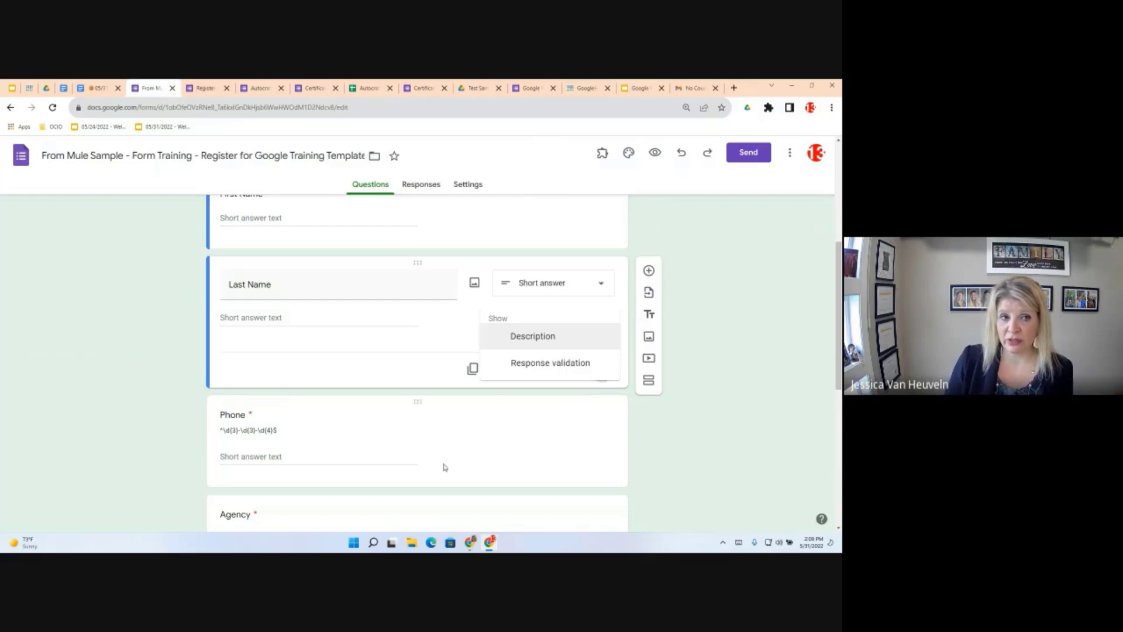
{"action": "left_click", "coordinate": [401, 459]}
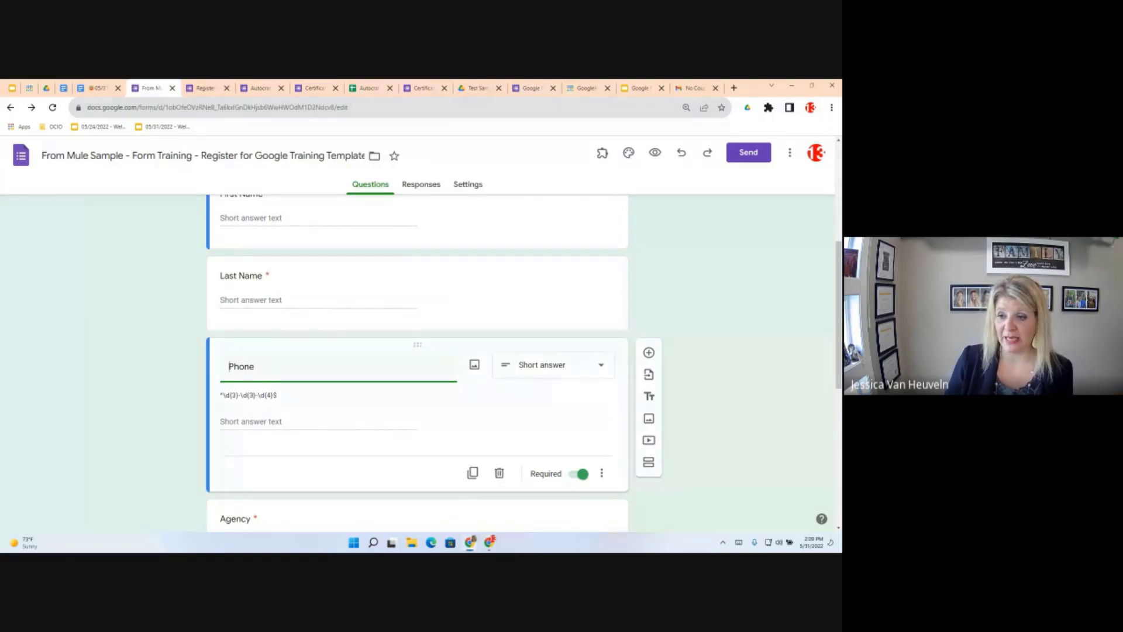
{"action": "left_click", "coordinate": [363, 392]}
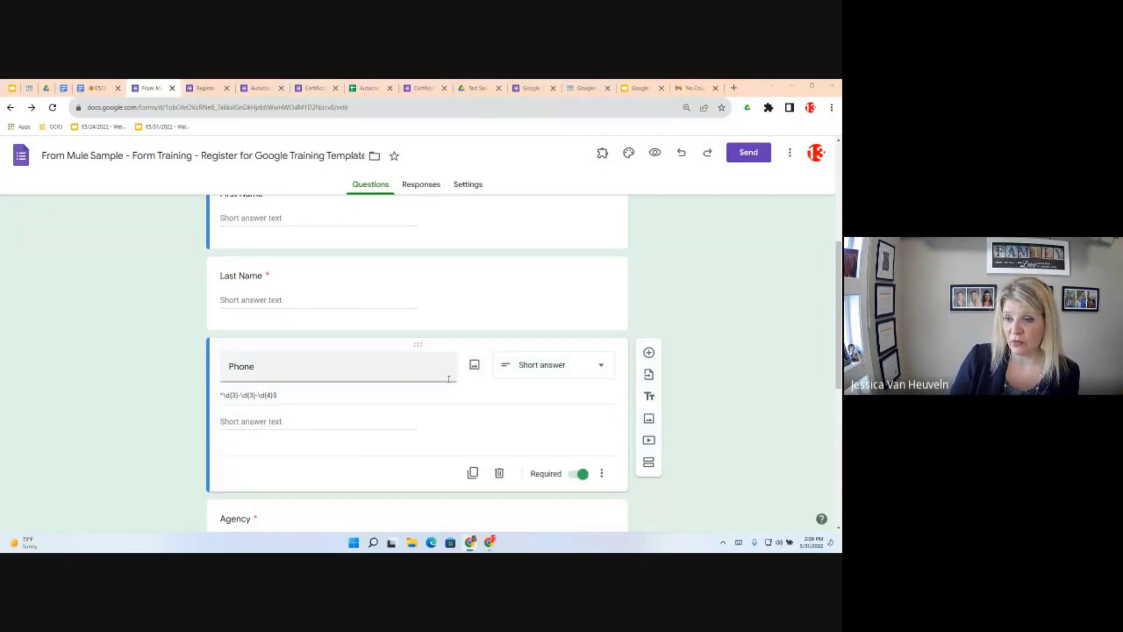
{"action": "scroll", "coordinate": [411, 376], "scroll_direction": "up", "scroll_amount": 2}
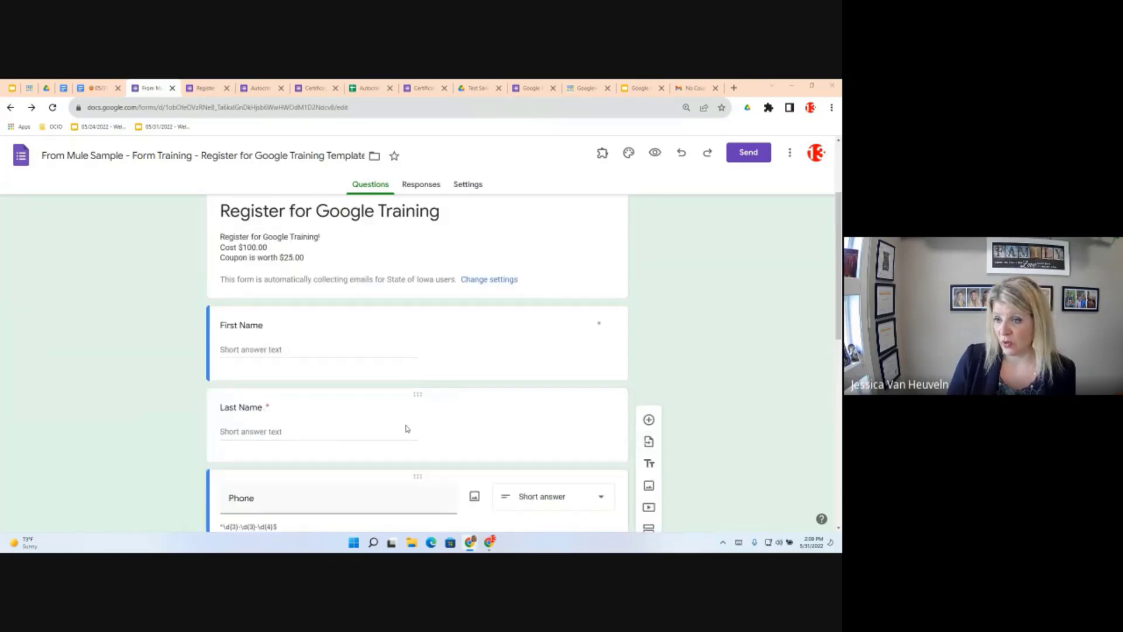
{"action": "scroll", "coordinate": [408, 429], "scroll_direction": "down", "scroll_amount": 3}
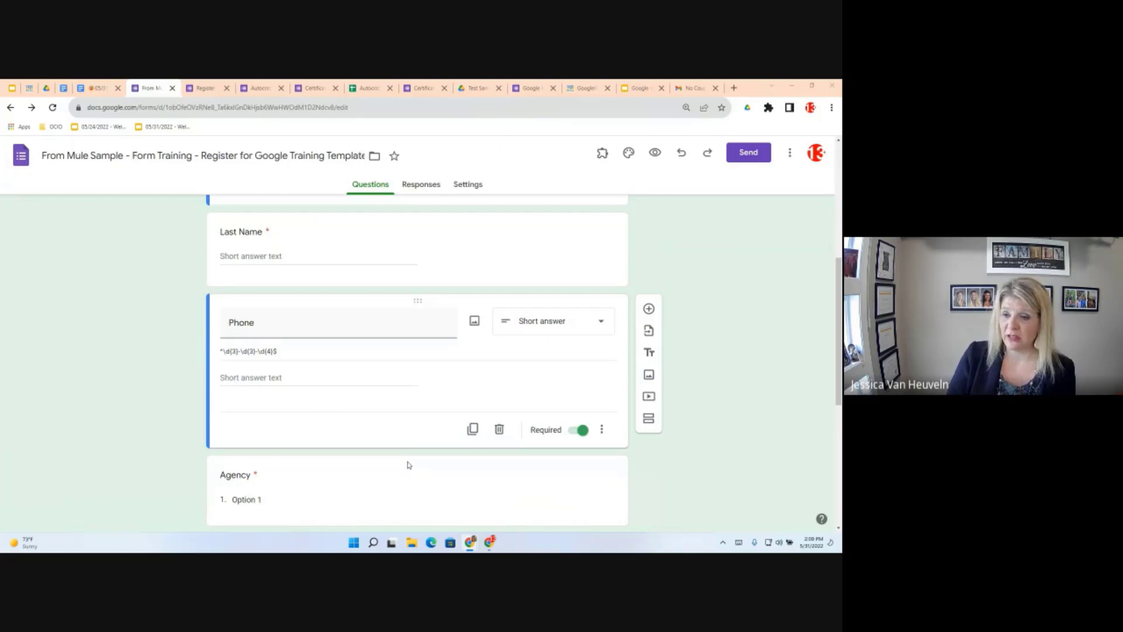
Copy the pattern ^\d{3}-\d{3}-\d{4}$ from the Phone question's description
{"action": "triple_click", "coordinate": [282, 351]}
{"action": "key", "text": "ctrl+c"}
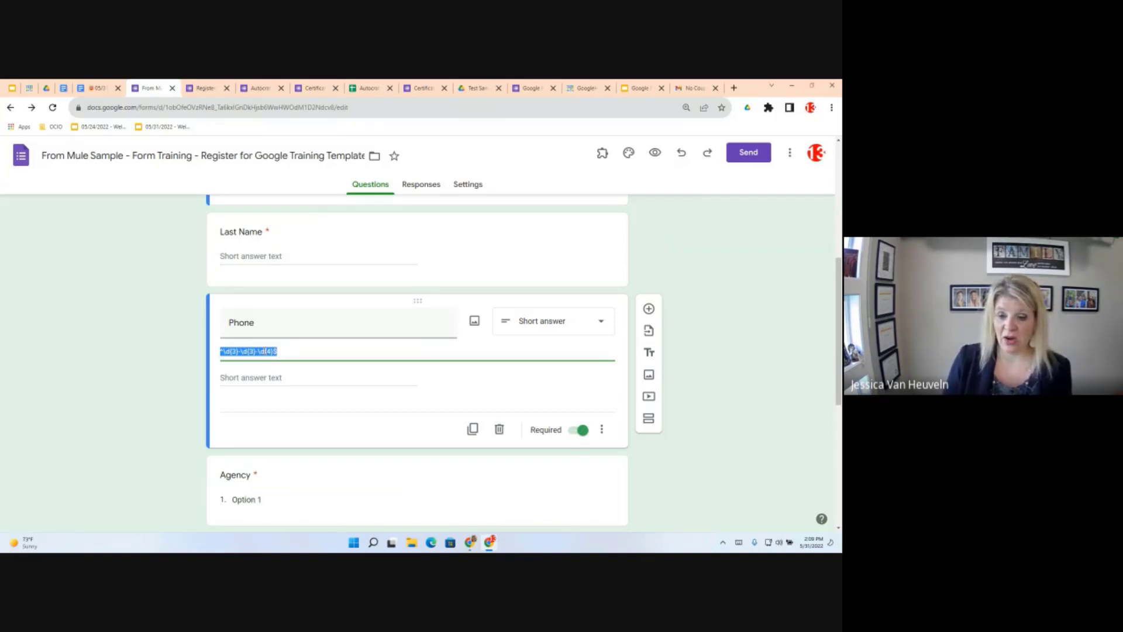
{"action": "right_click", "coordinate": [264, 353]}
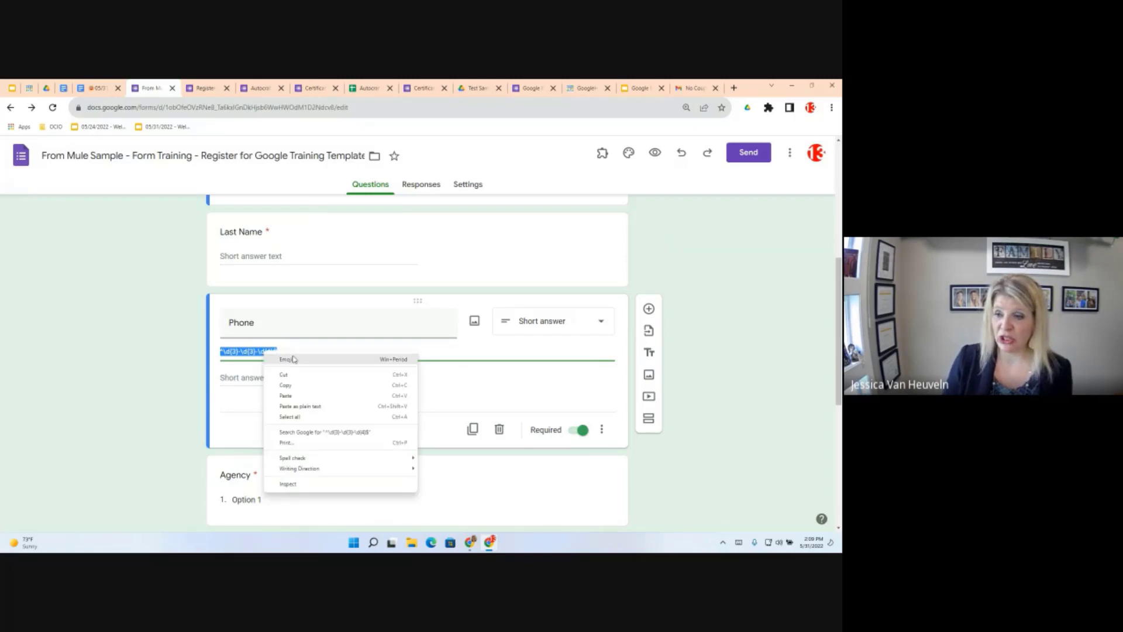
{"action": "left_click", "coordinate": [303, 386]}
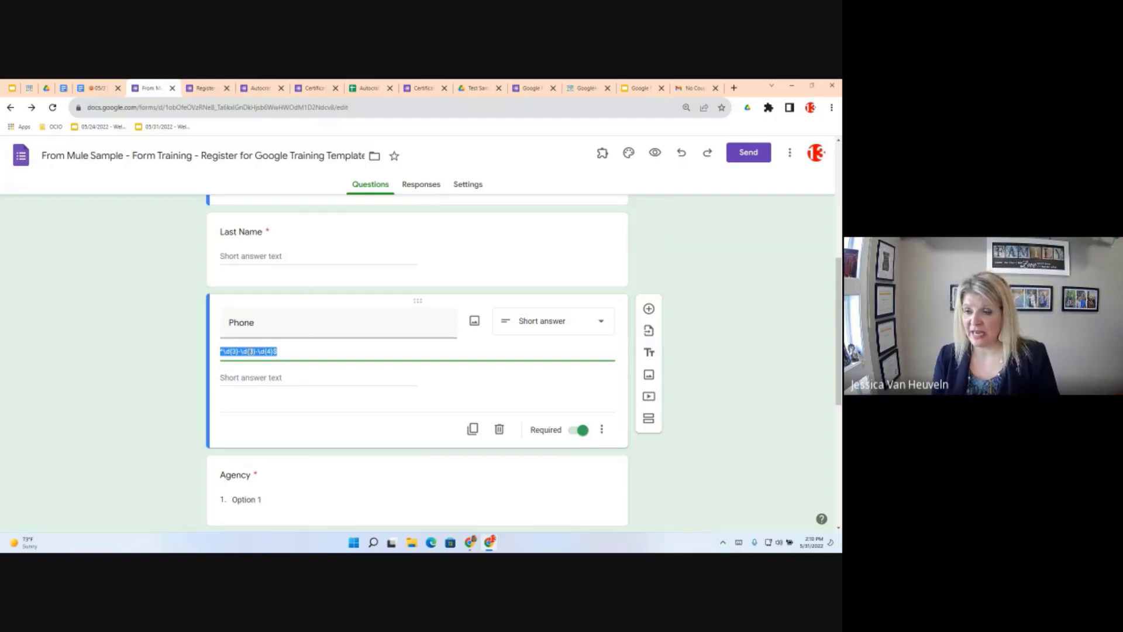
{"action": "right_click", "coordinate": [250, 353]}
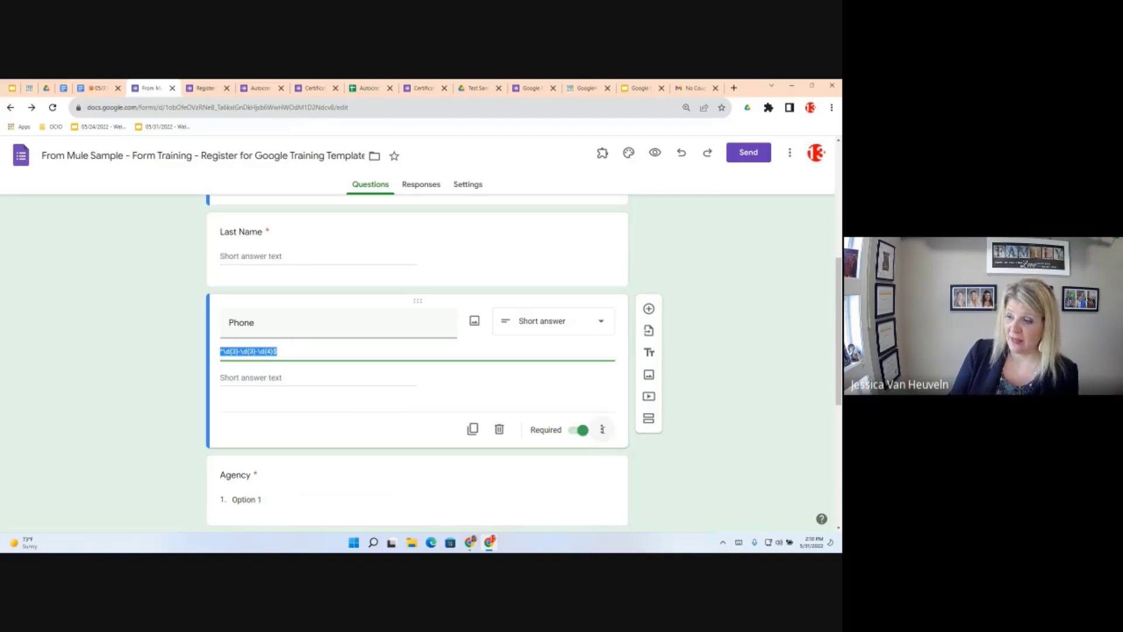
Add Regular expression 'Matches' validation to the Phone question using the pasted pattern
{"action": "left_click", "coordinate": [603, 431]}
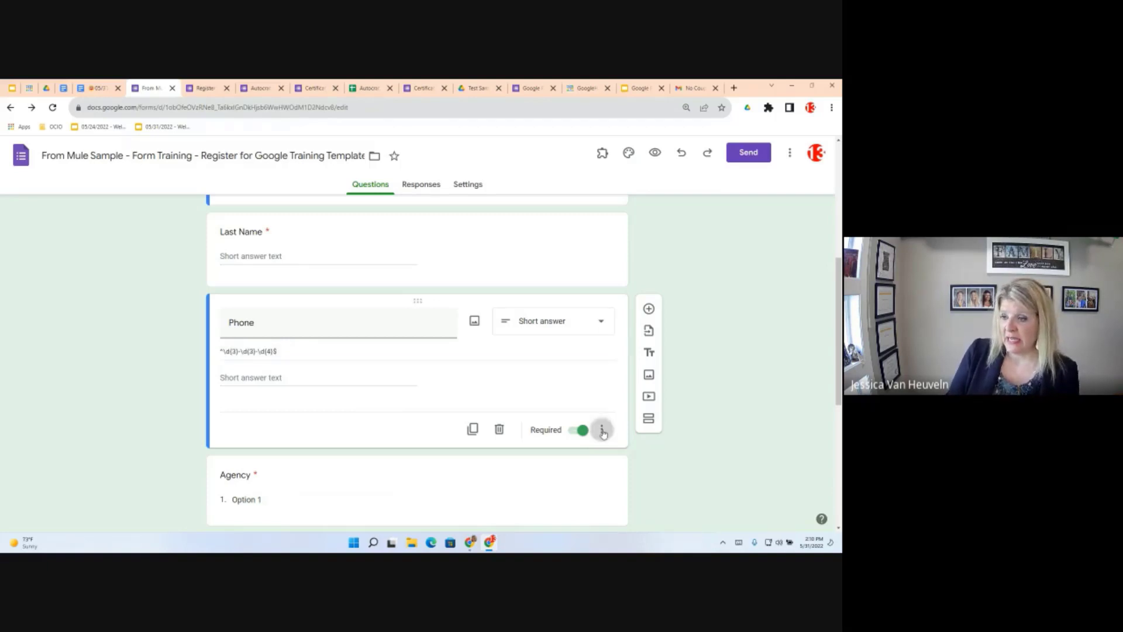
{"action": "left_click", "coordinate": [602, 431]}
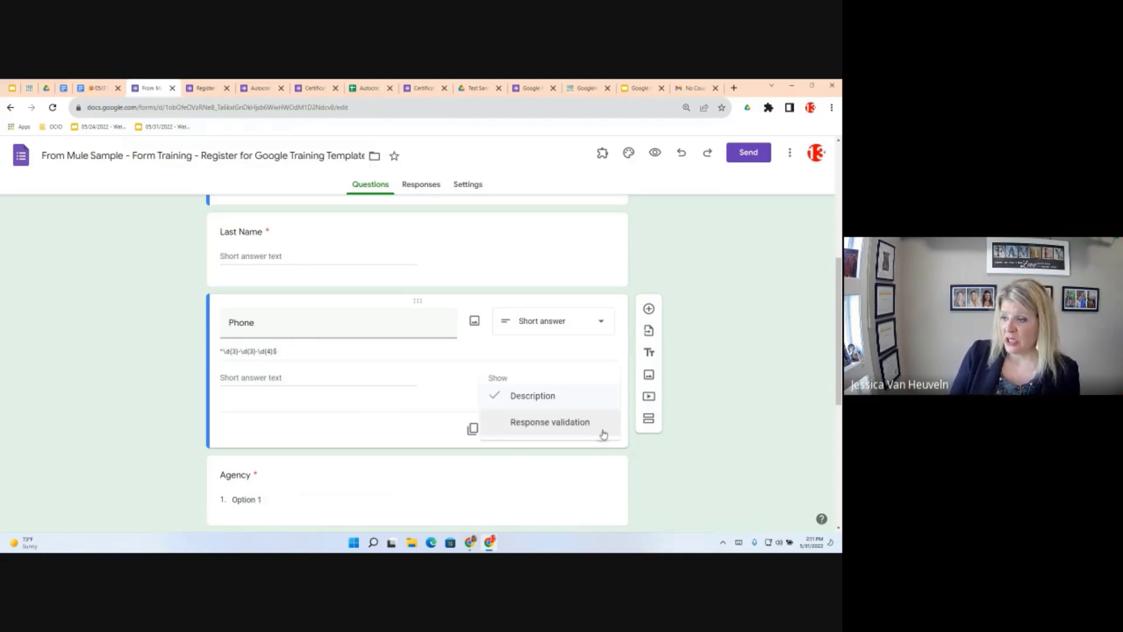
{"action": "left_click", "coordinate": [550, 423]}
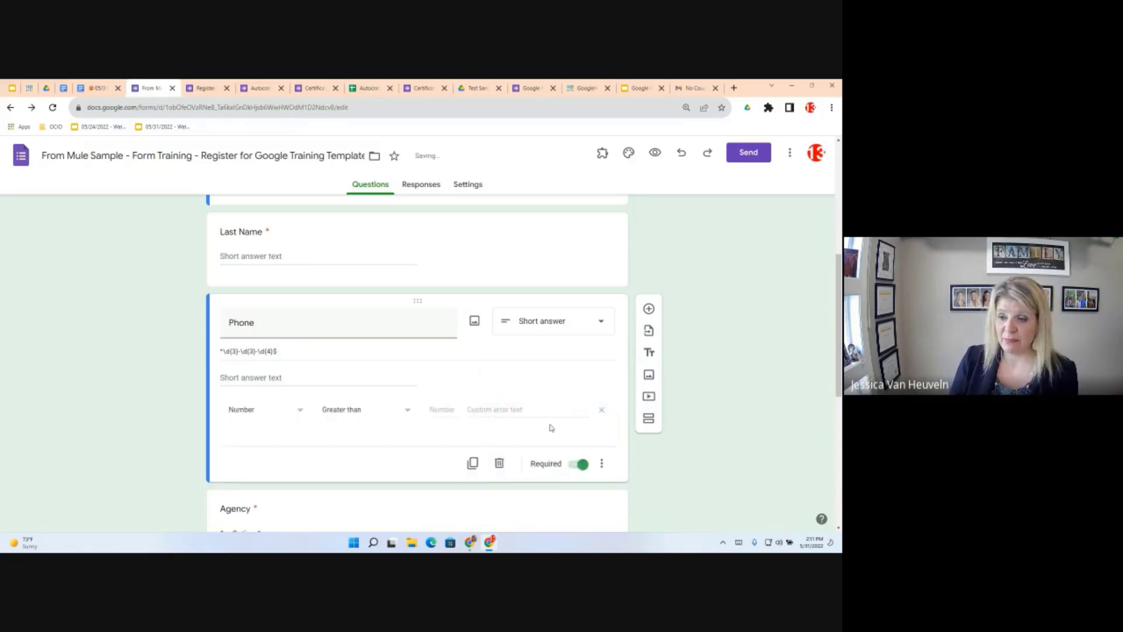
{"action": "left_click", "coordinate": [300, 412]}
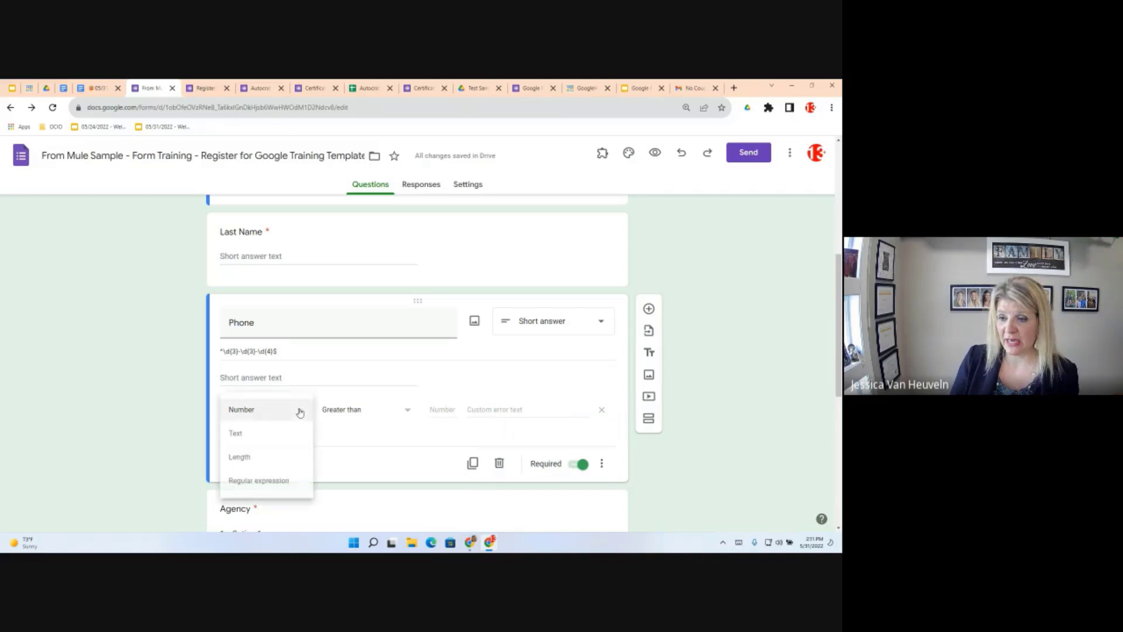
{"action": "left_click", "coordinate": [280, 480]}
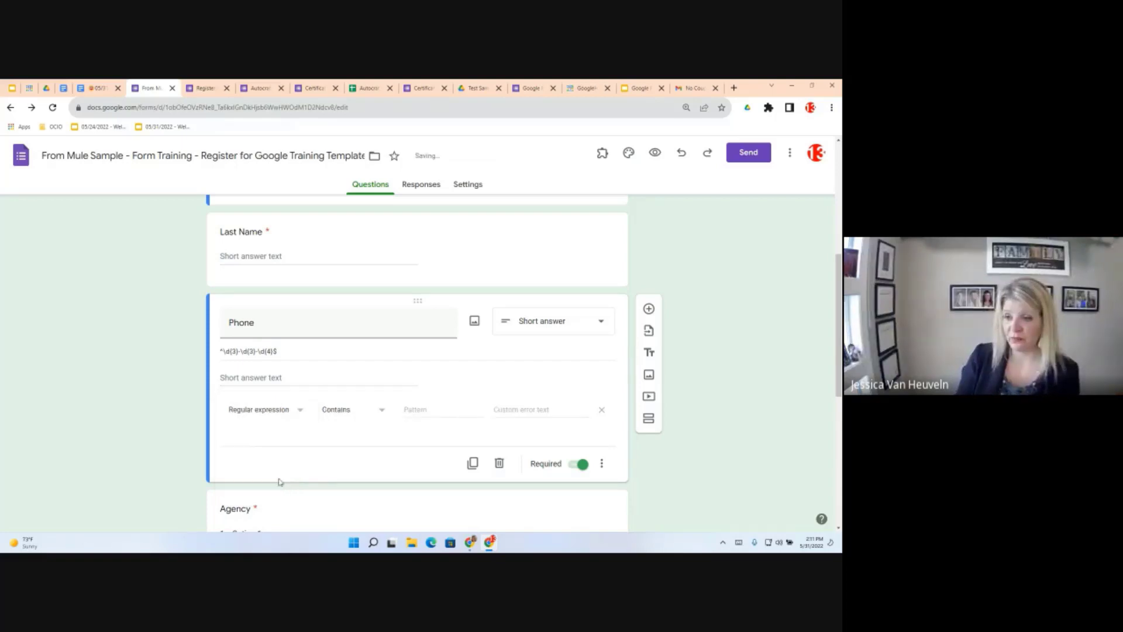
{"action": "left_click", "coordinate": [382, 411]}
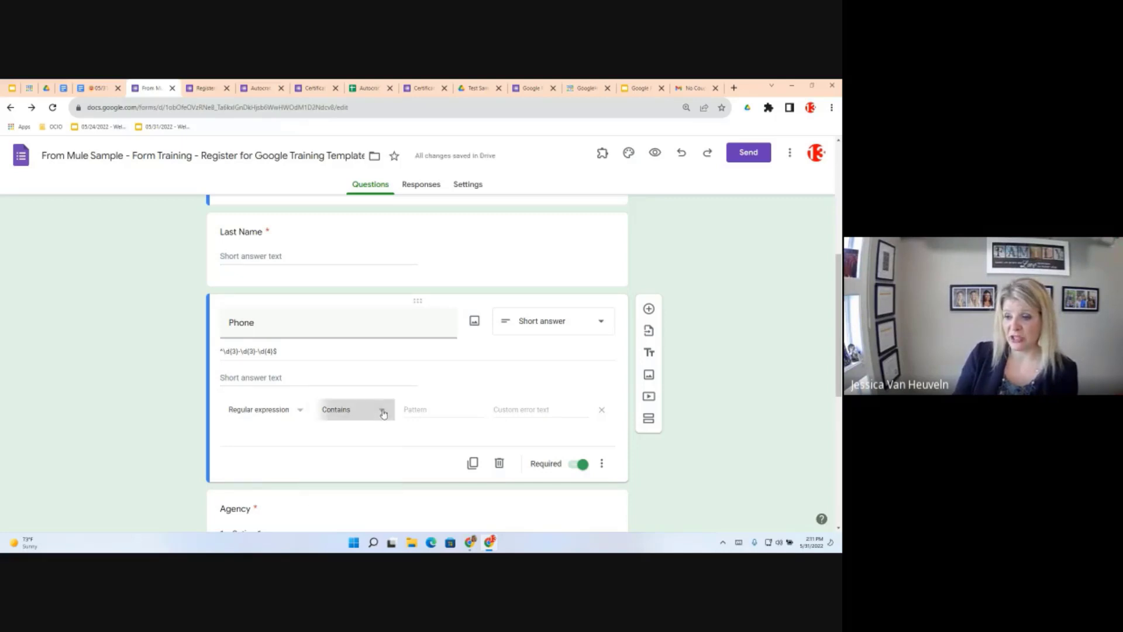
{"action": "left_click", "coordinate": [383, 413]}
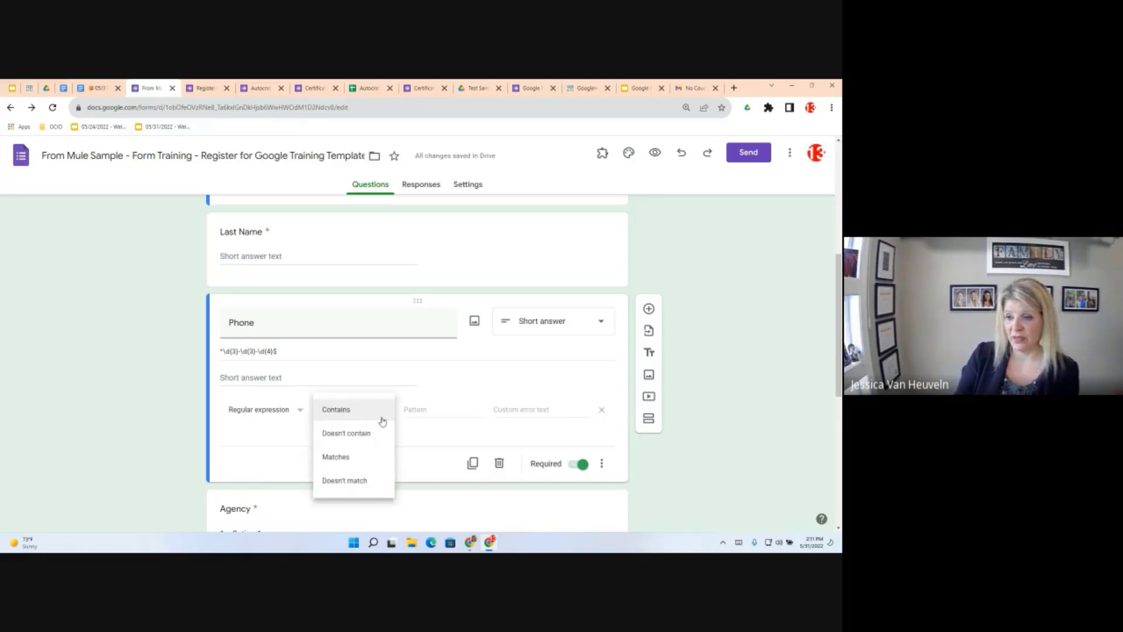
{"action": "left_click", "coordinate": [343, 457]}
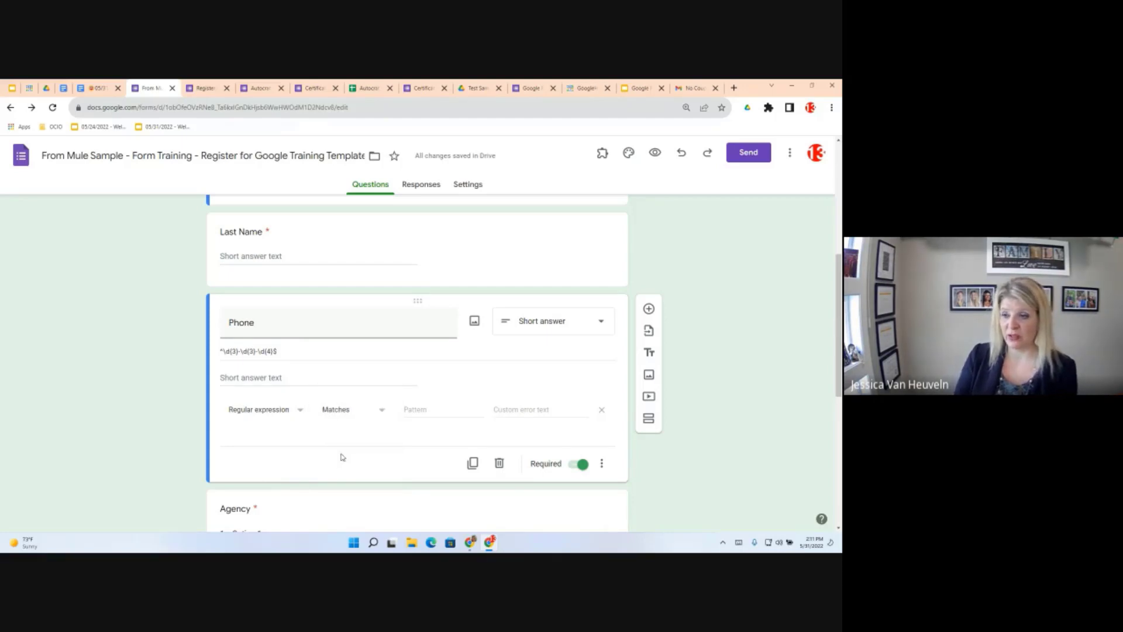
{"action": "left_click", "coordinate": [413, 410]}
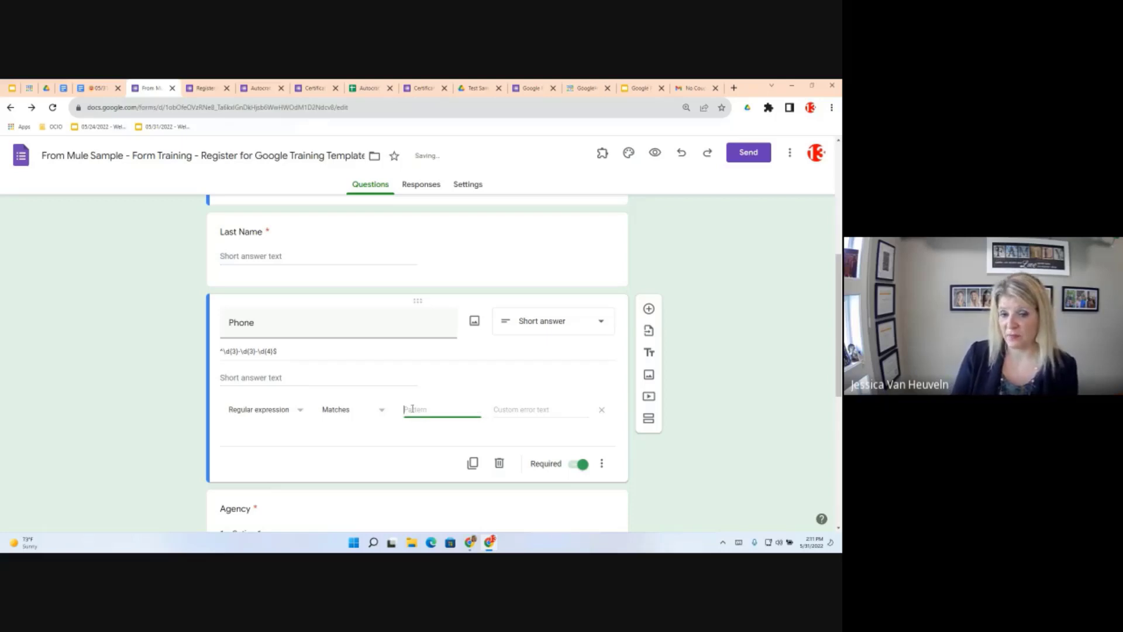
{"action": "right_click", "coordinate": [412, 409]}
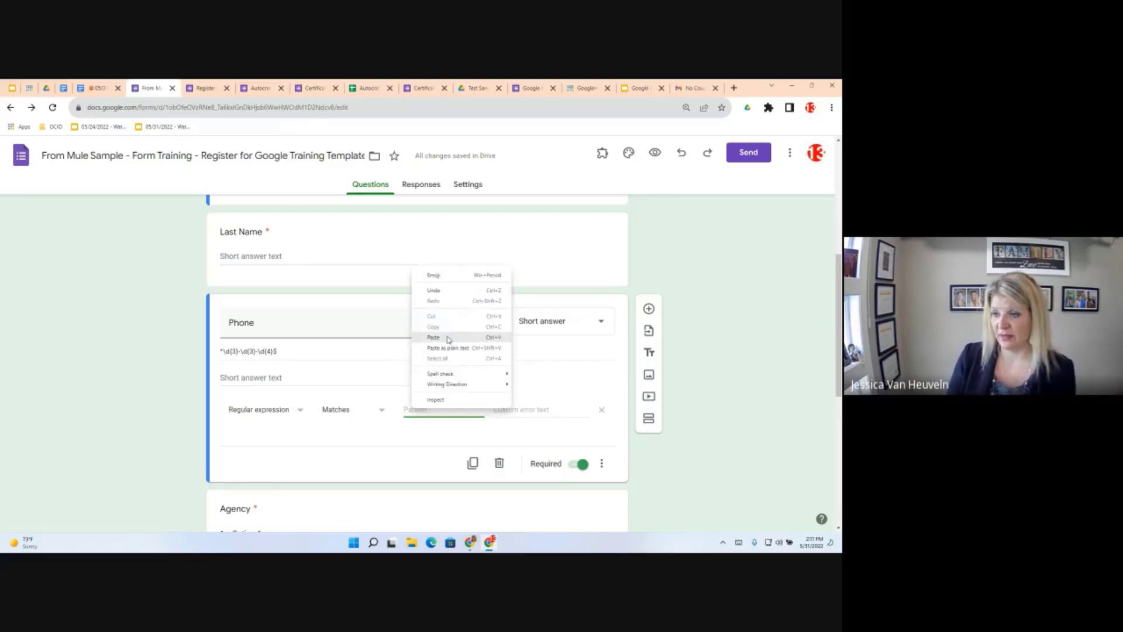
{"action": "left_click", "coordinate": [433, 337]}
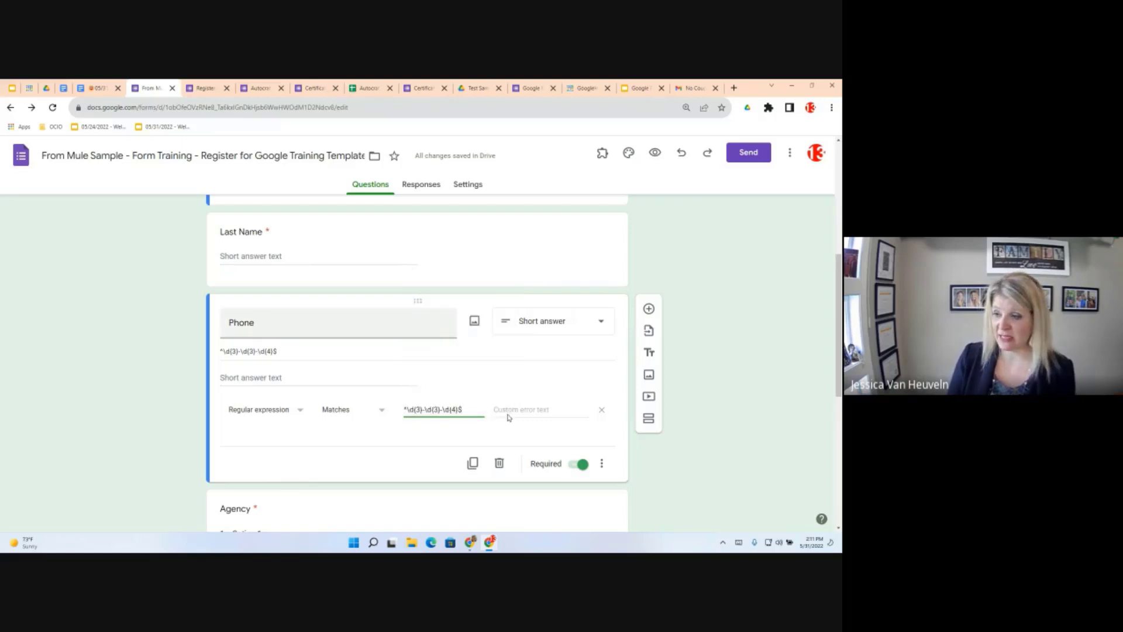
{"action": "left_click", "coordinate": [508, 415]}
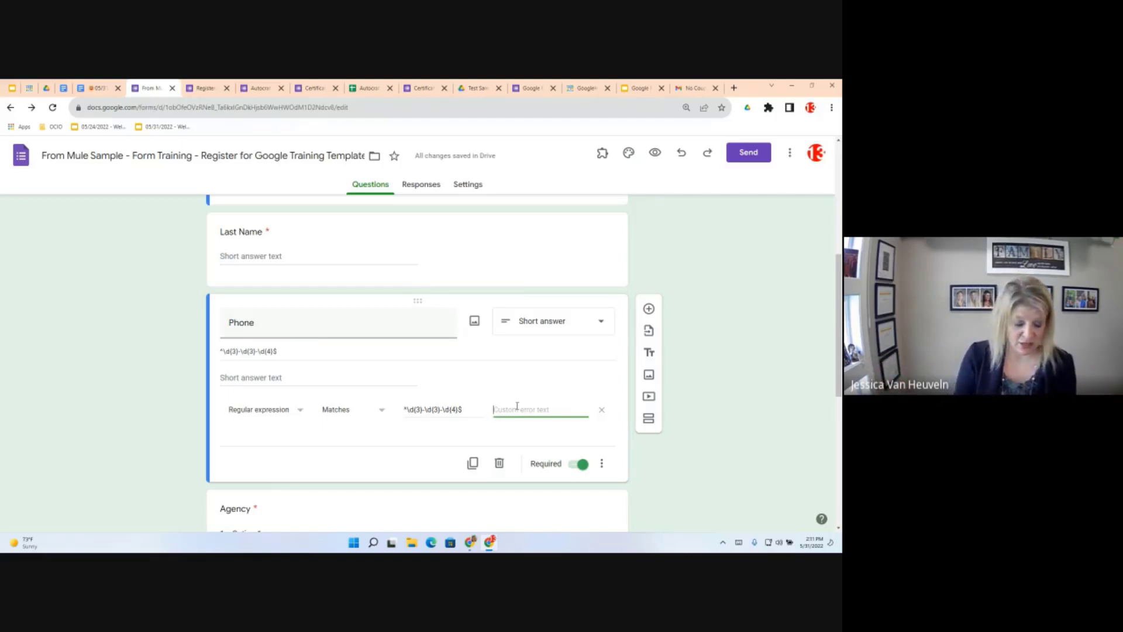
{"action": "type", "text": "Plea"}
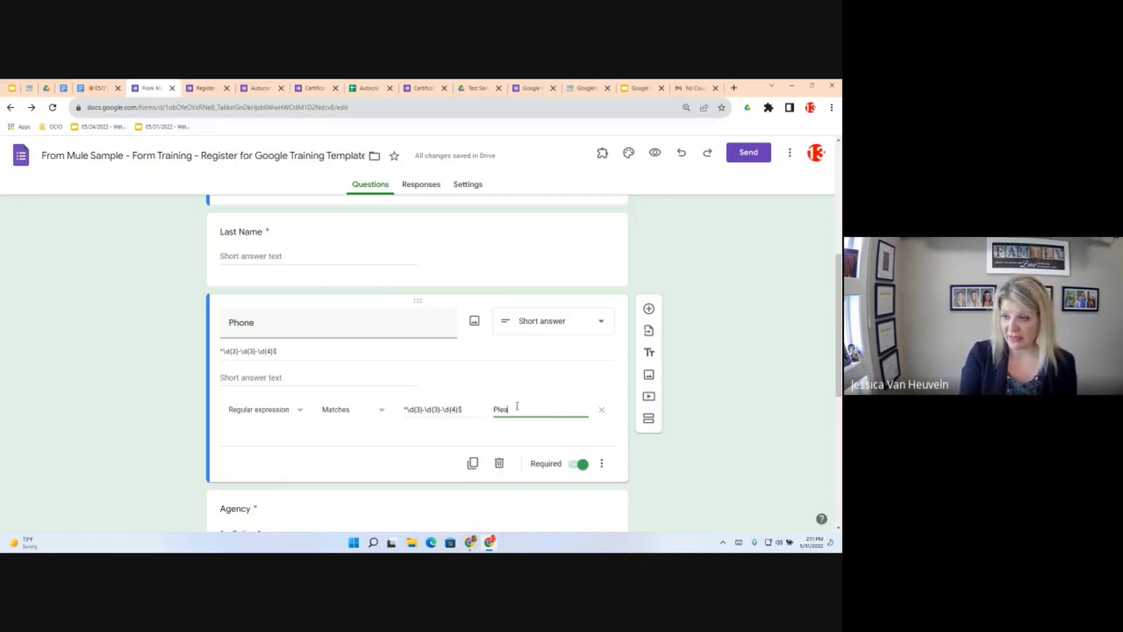
{"action": "type", "text": "se complet"}
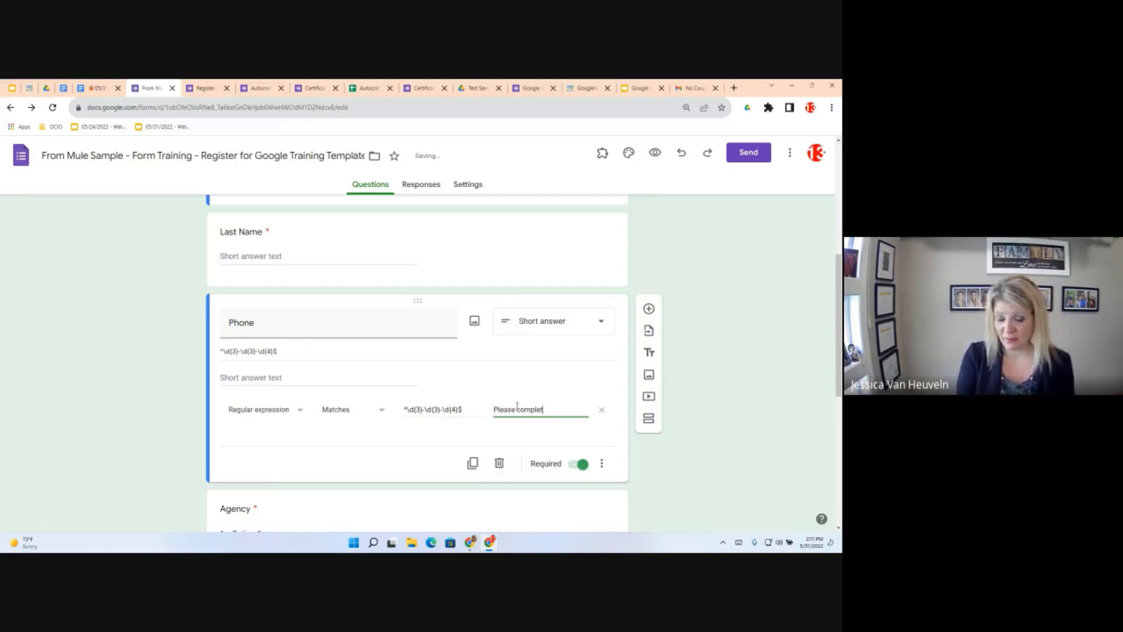
{"action": "type", "text": "e in this"}
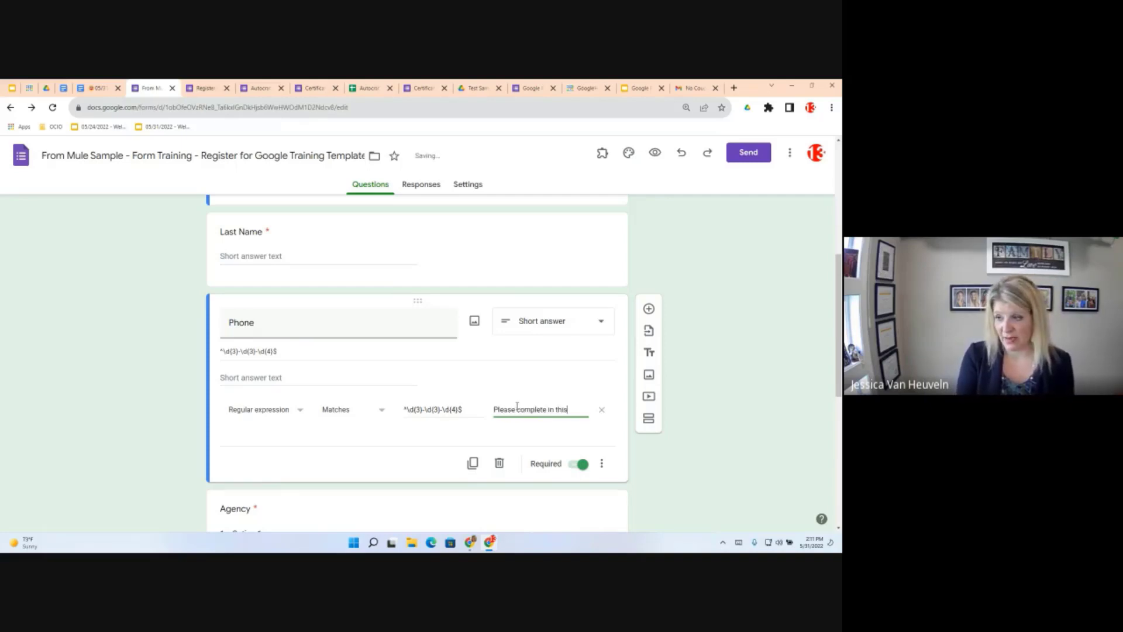
{"action": "type", "text": " format"}
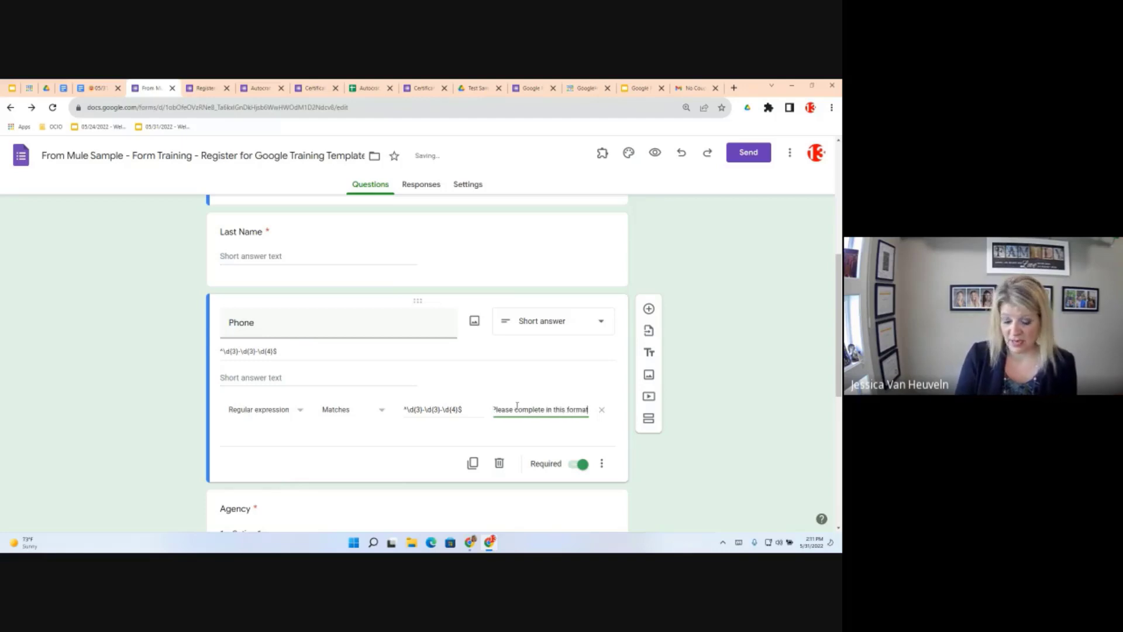
{"action": "type", "text": " 555-555"}
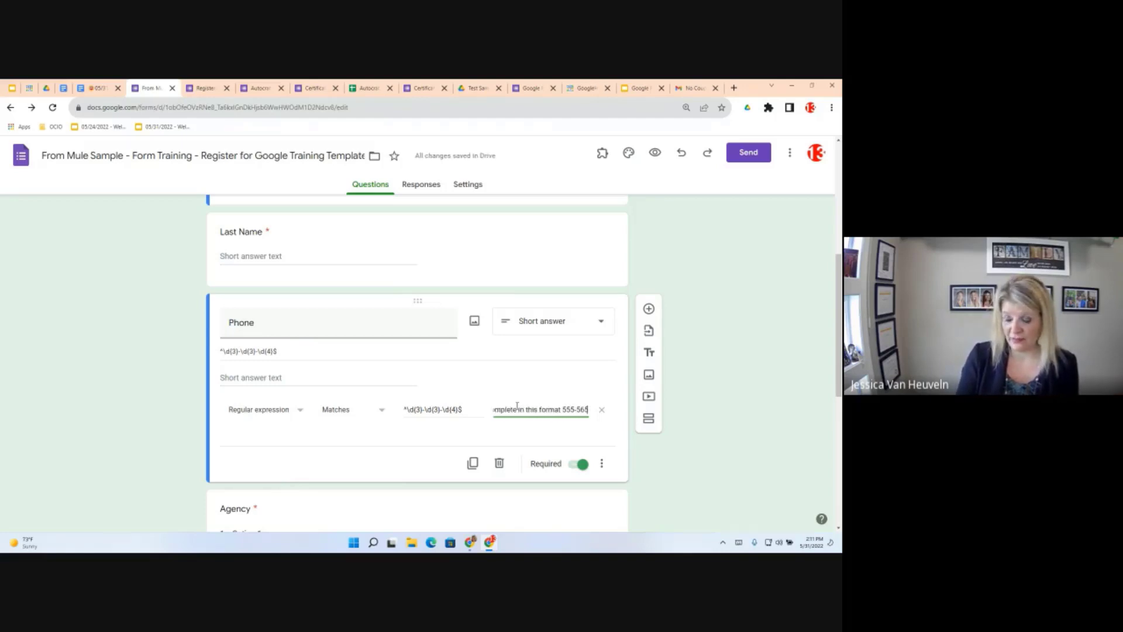
{"action": "key", "text": "BackSpace"}
{"action": "key", "text": "BackSpace"}
{"action": "type", "text": "55"}
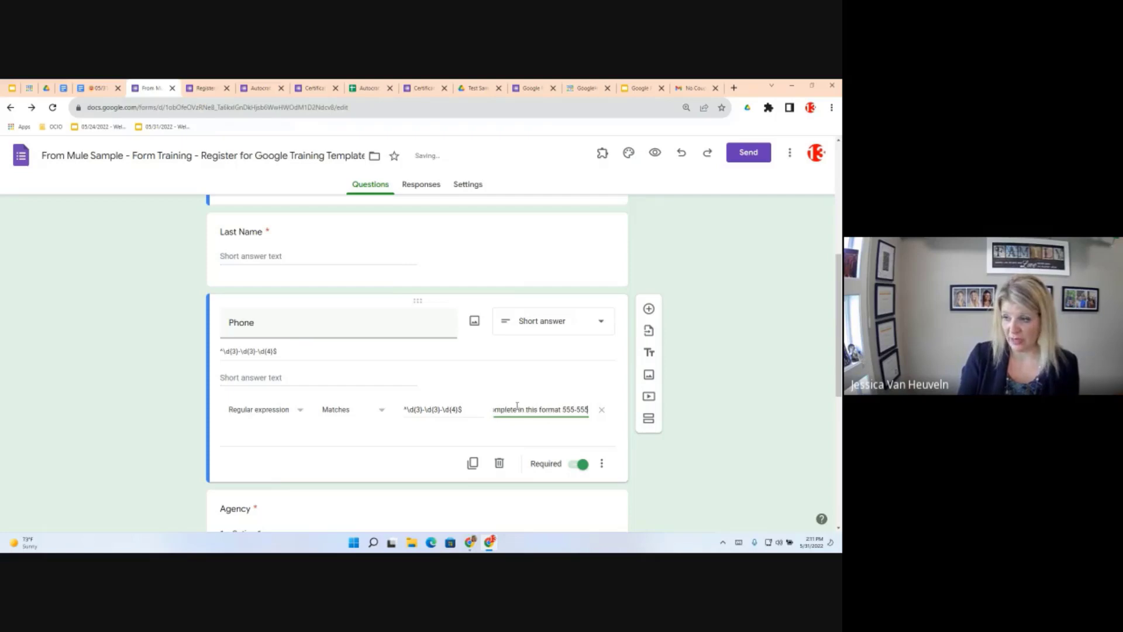
{"action": "type", "text": "-"}
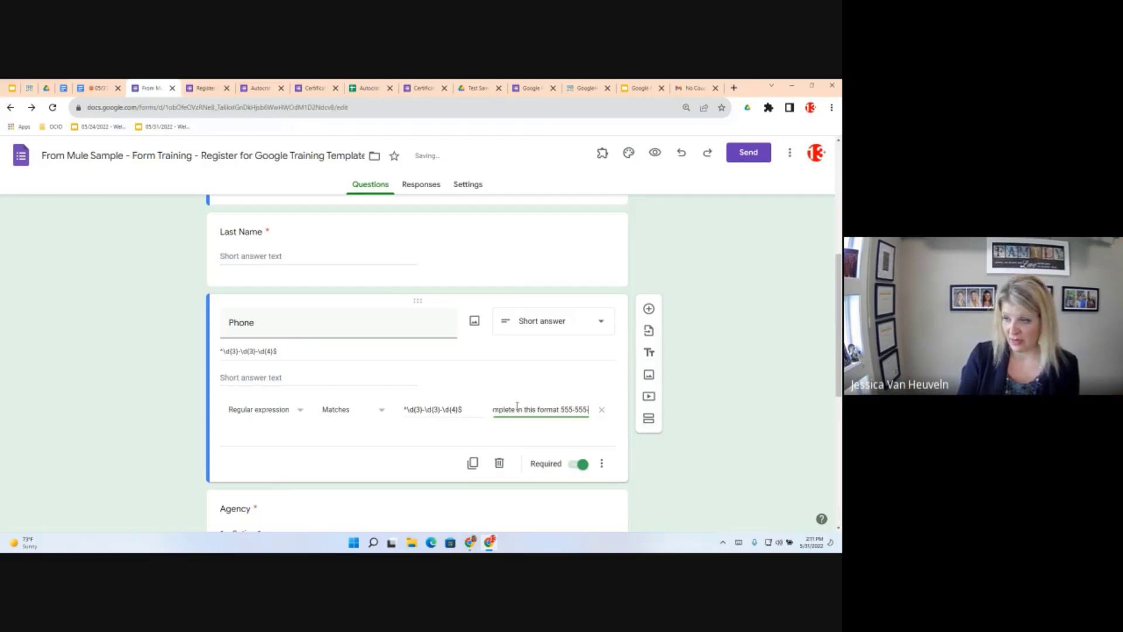
{"action": "type", "text": "5555"}
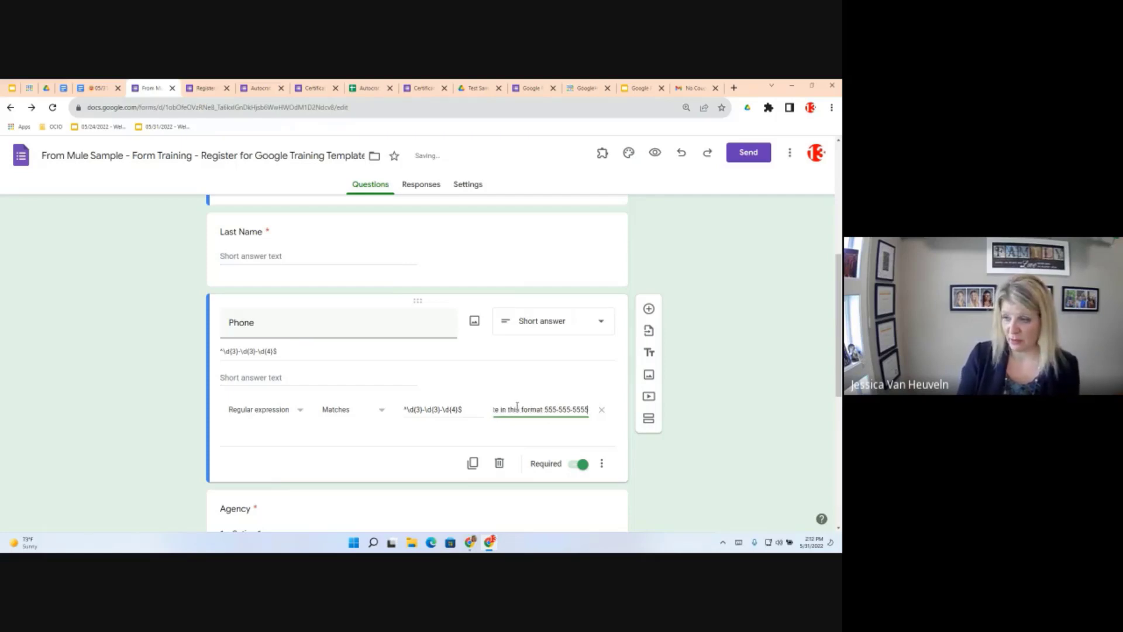
{"action": "type", "text": "."}
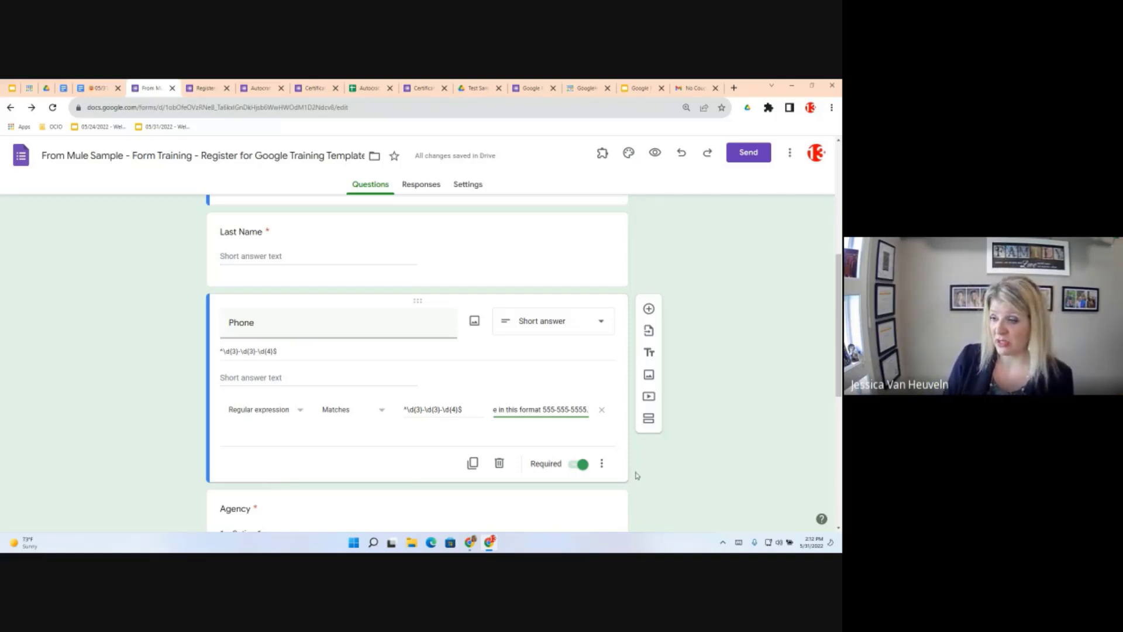
{"action": "scroll", "coordinate": [575, 451], "scroll_direction": "down", "scroll_amount": 3}
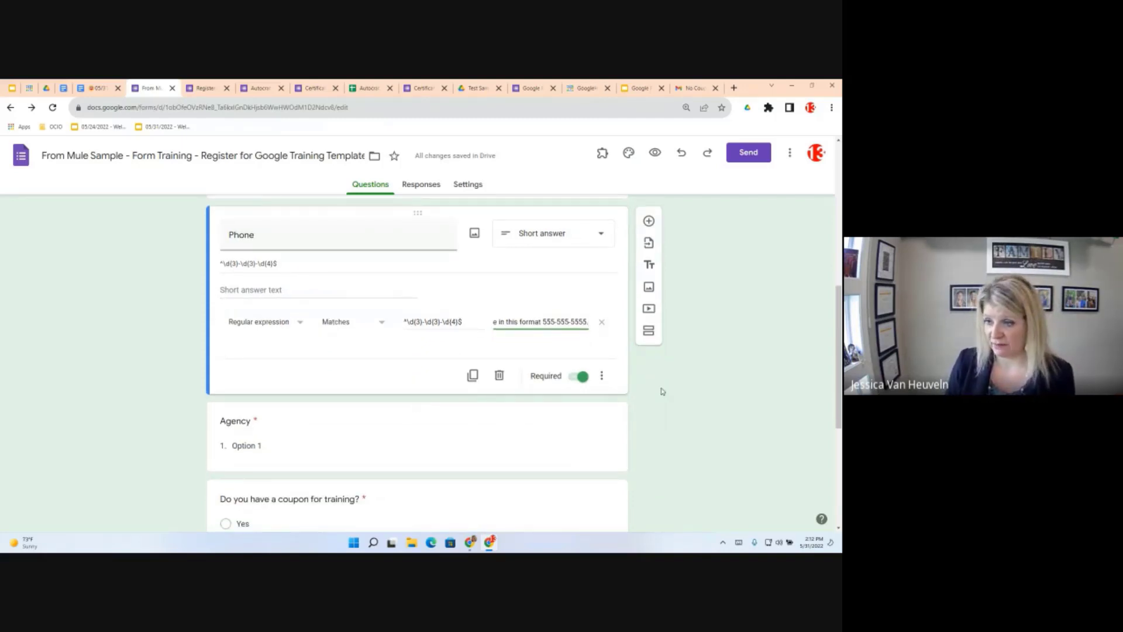
{"action": "key", "text": "ctrl+shift+Tab"}
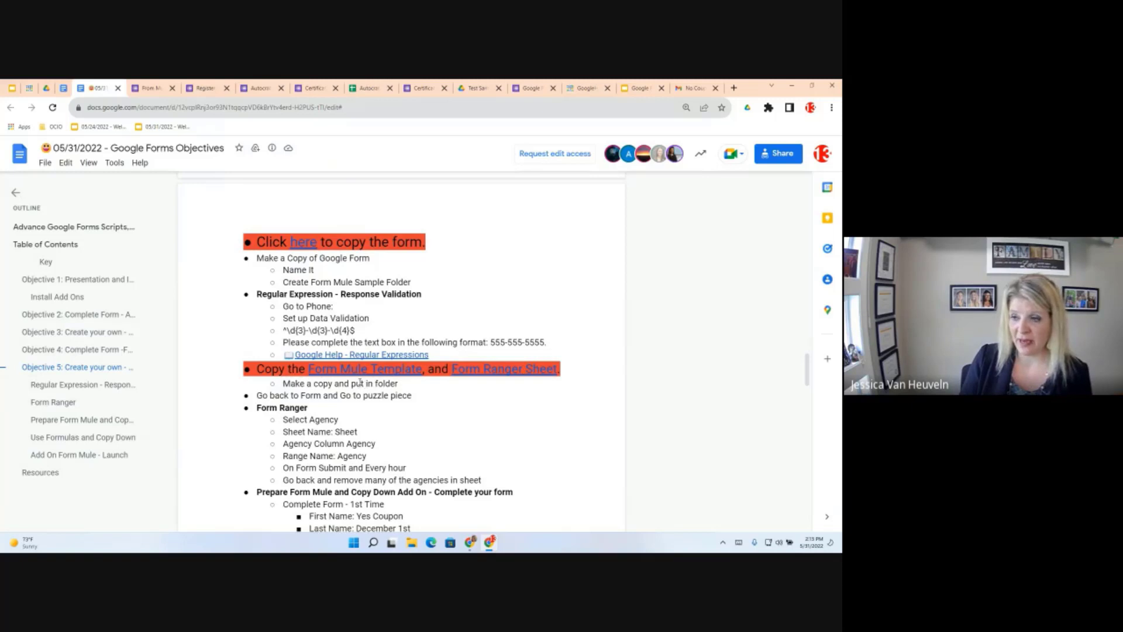
Copy the Form Mule Template document and remove 'Copy of' from its name
{"action": "mouse_move", "coordinate": [358, 368]}
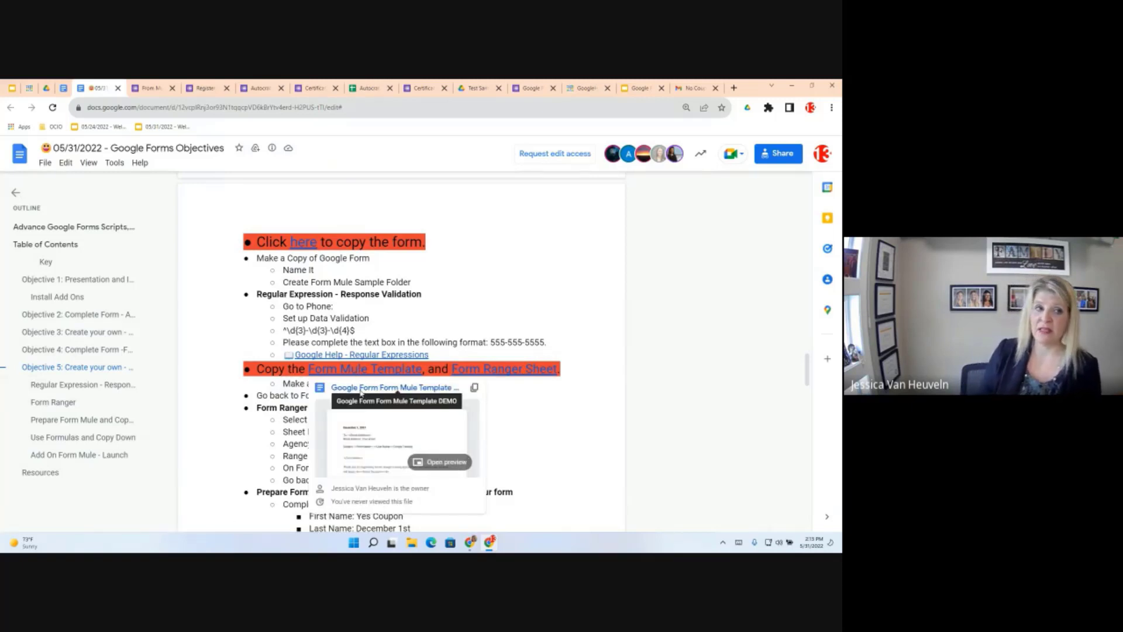
{"action": "left_click", "coordinate": [361, 388]}
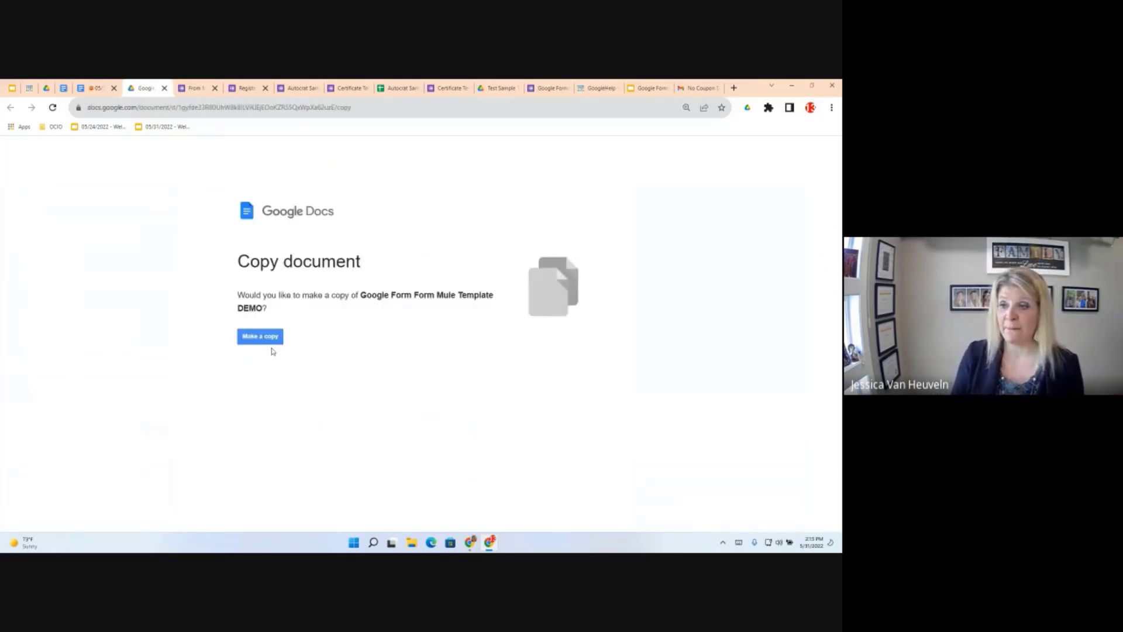
{"action": "left_click", "coordinate": [255, 337]}
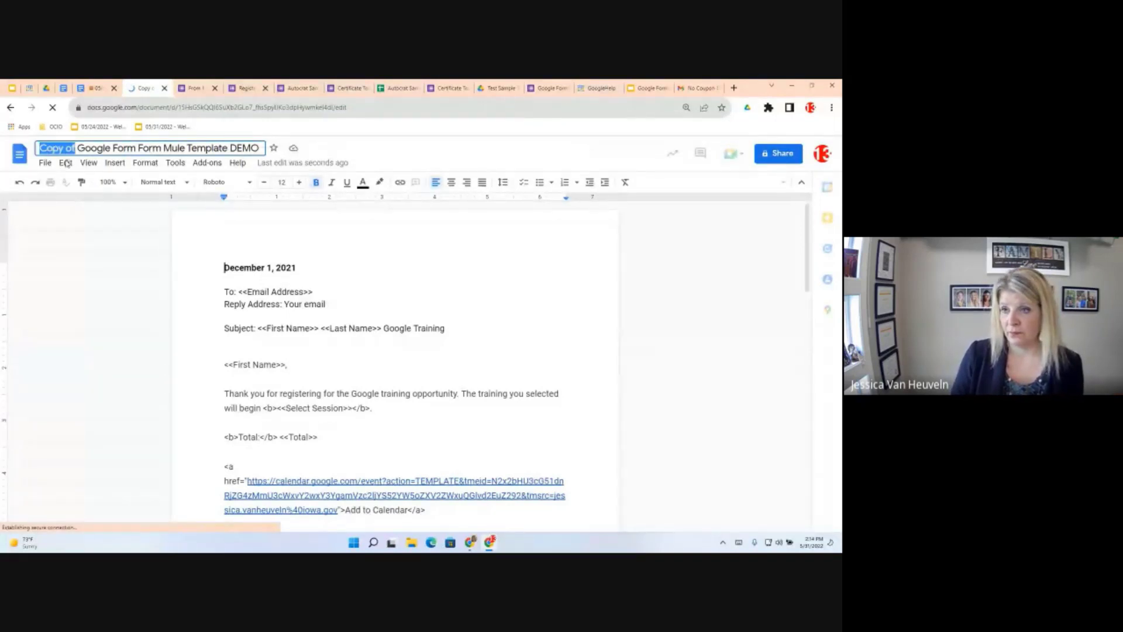
{"action": "key", "text": "BackSpace"}
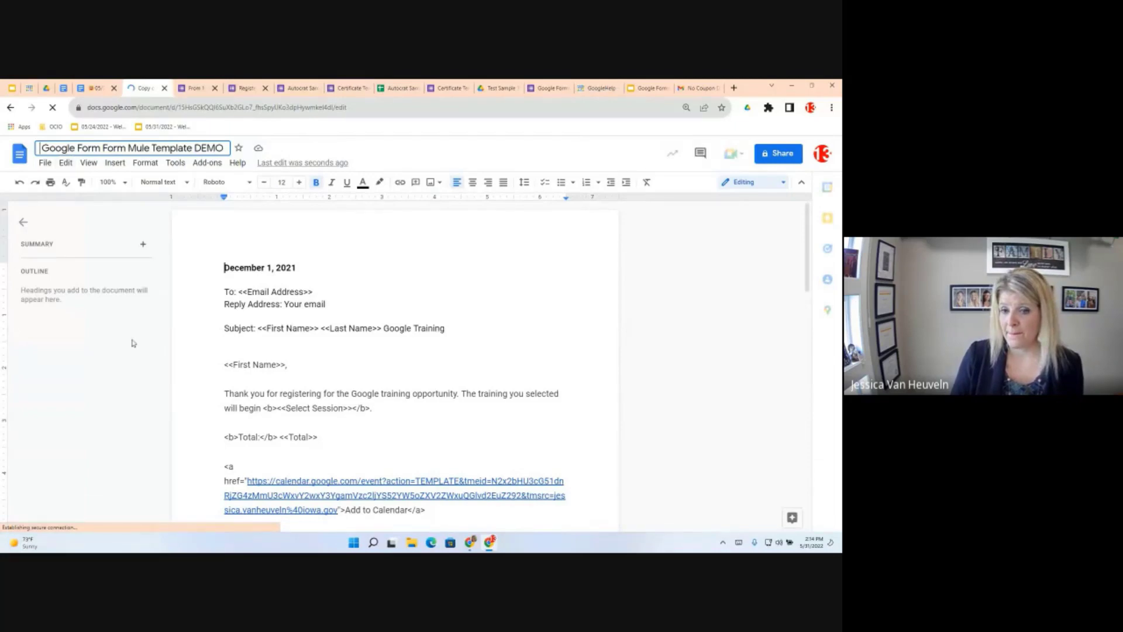
{"action": "key", "text": "Return"}
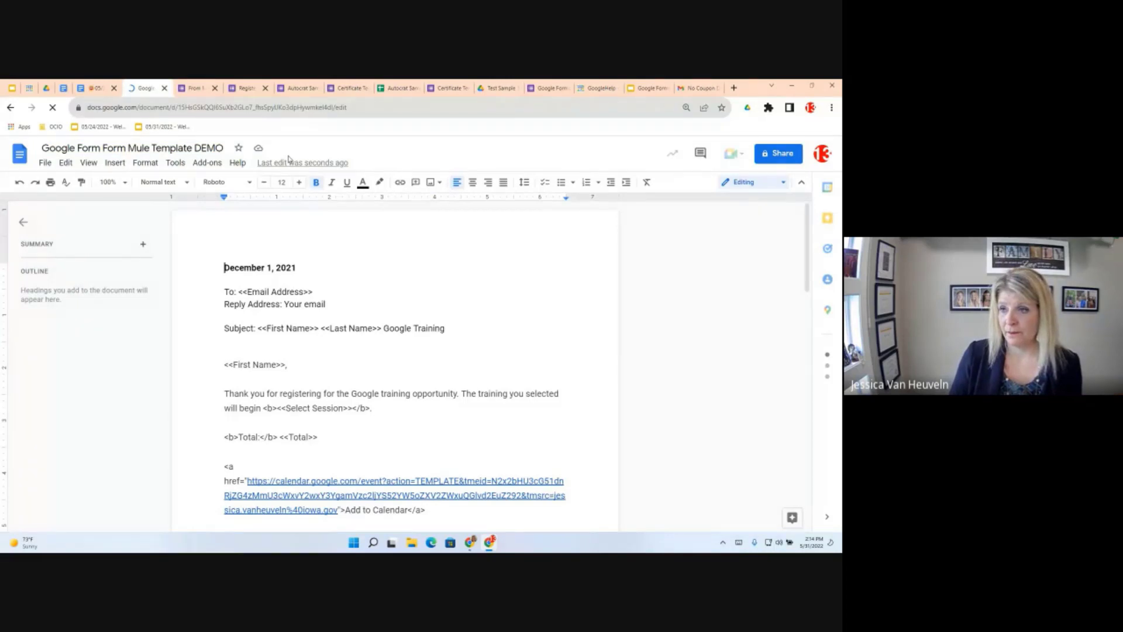
Move the template copy into the Form Mule Sample folder and return to the objectives
{"action": "left_click", "coordinate": [255, 150]}
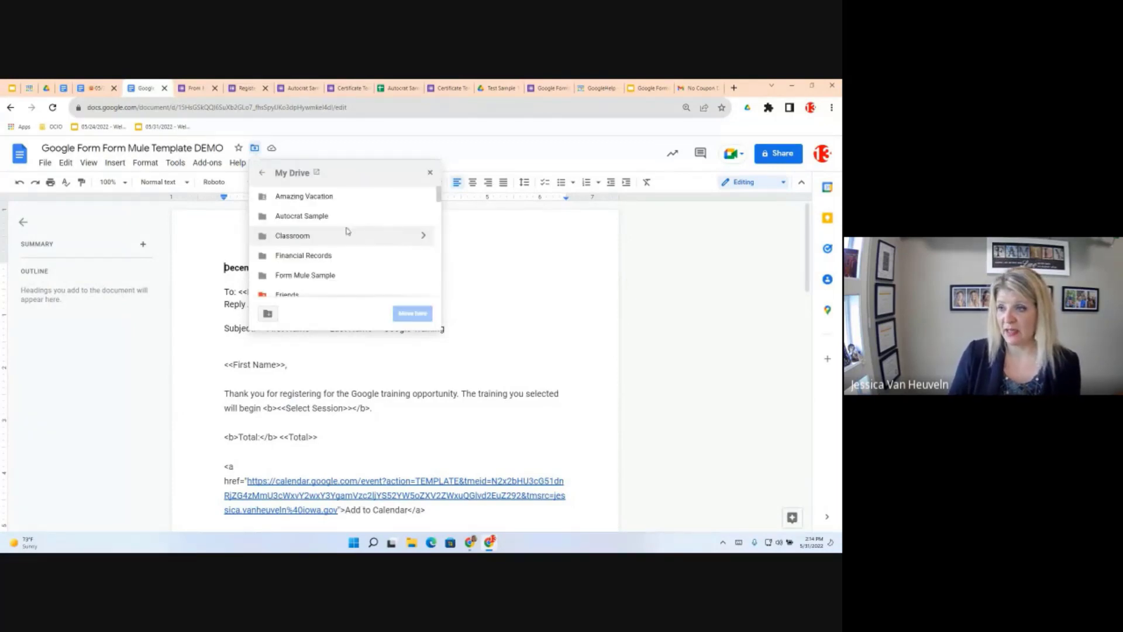
{"action": "left_click", "coordinate": [343, 277]}
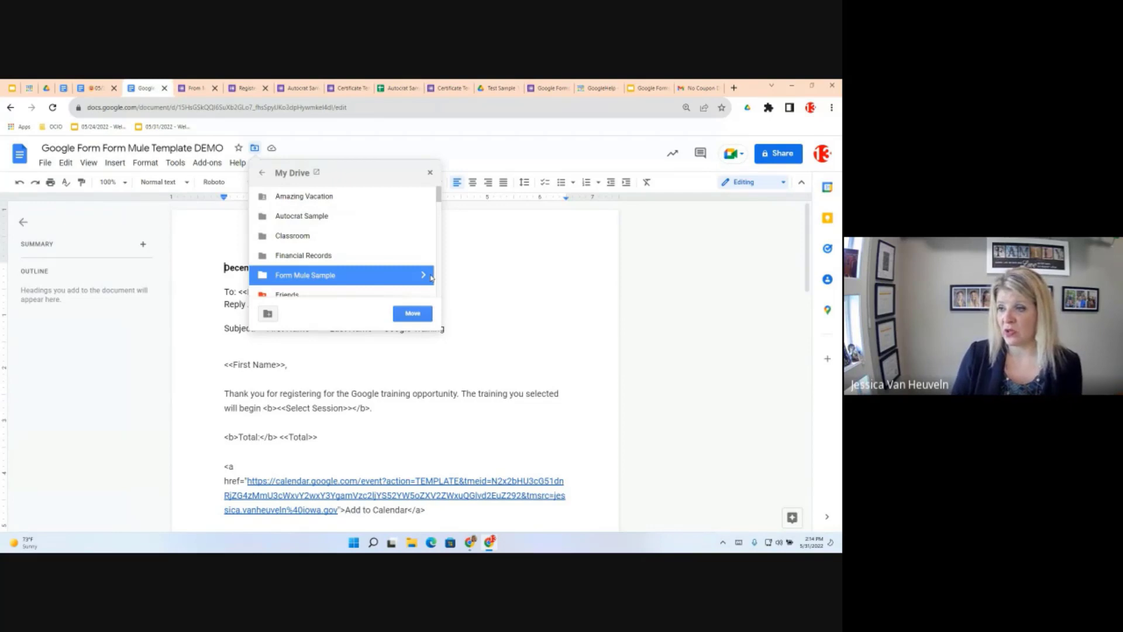
{"action": "left_click", "coordinate": [431, 276]}
{"action": "left_click", "coordinate": [412, 314]}
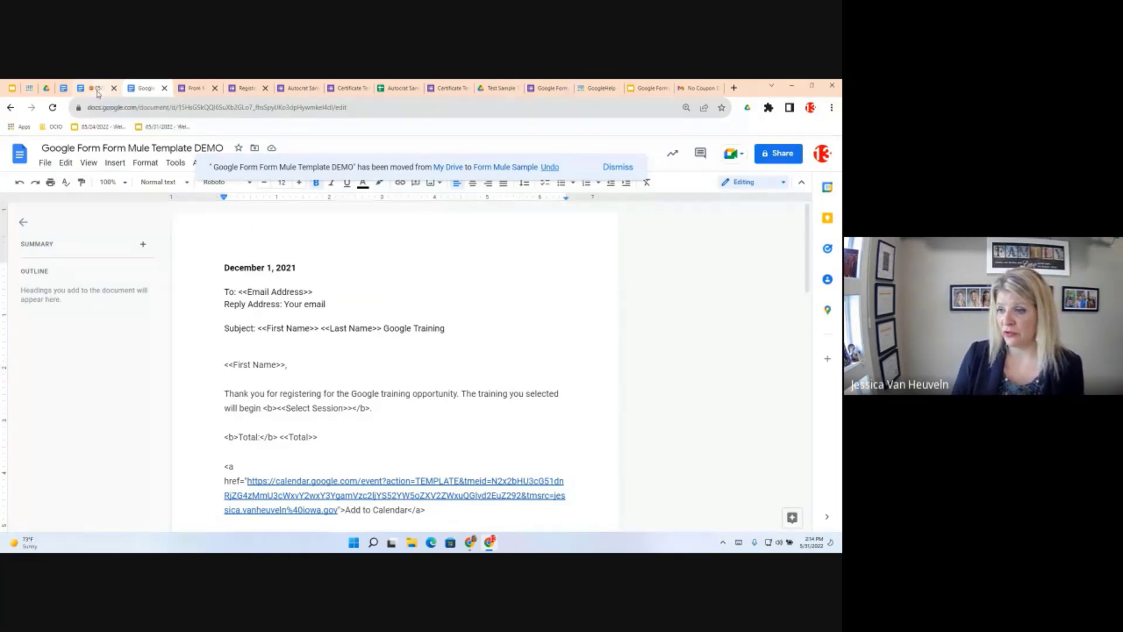
{"action": "left_click", "coordinate": [96, 88]}
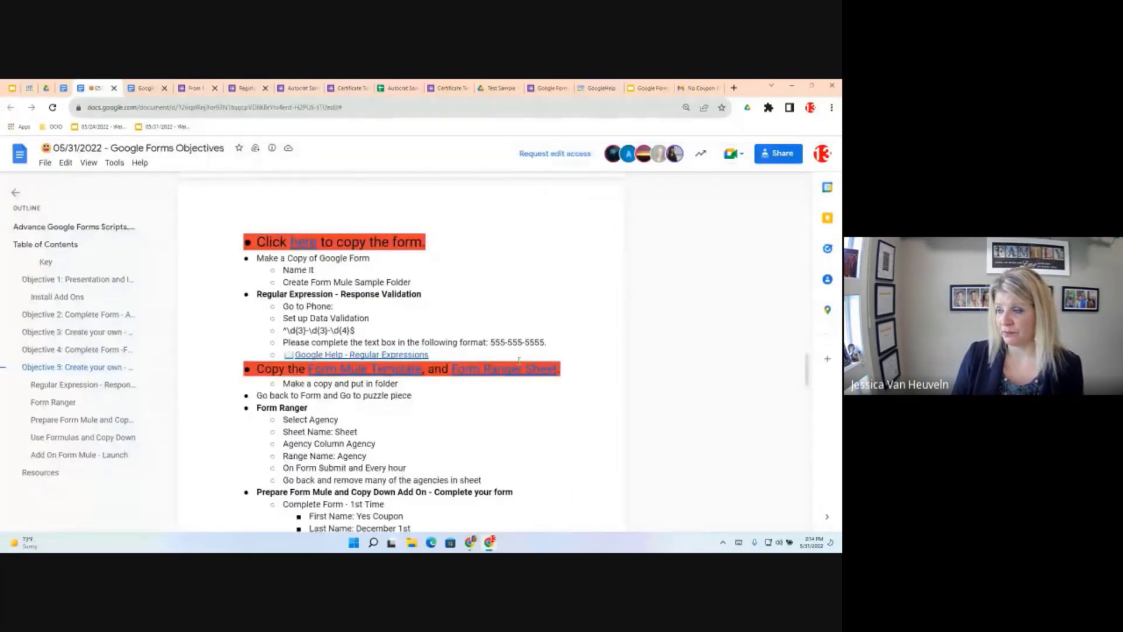
Copy the Agency Form Ranger DEMO spreadsheet and delete 'Copy of' from its title
{"action": "left_click", "coordinate": [486, 368]}
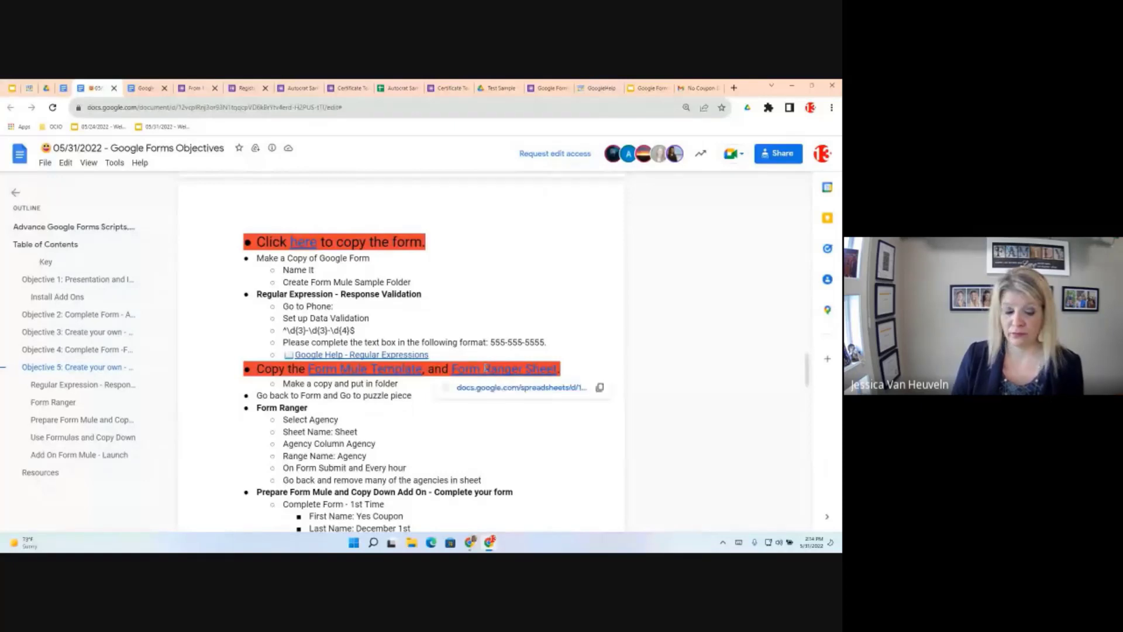
{"action": "left_click", "coordinate": [490, 388]}
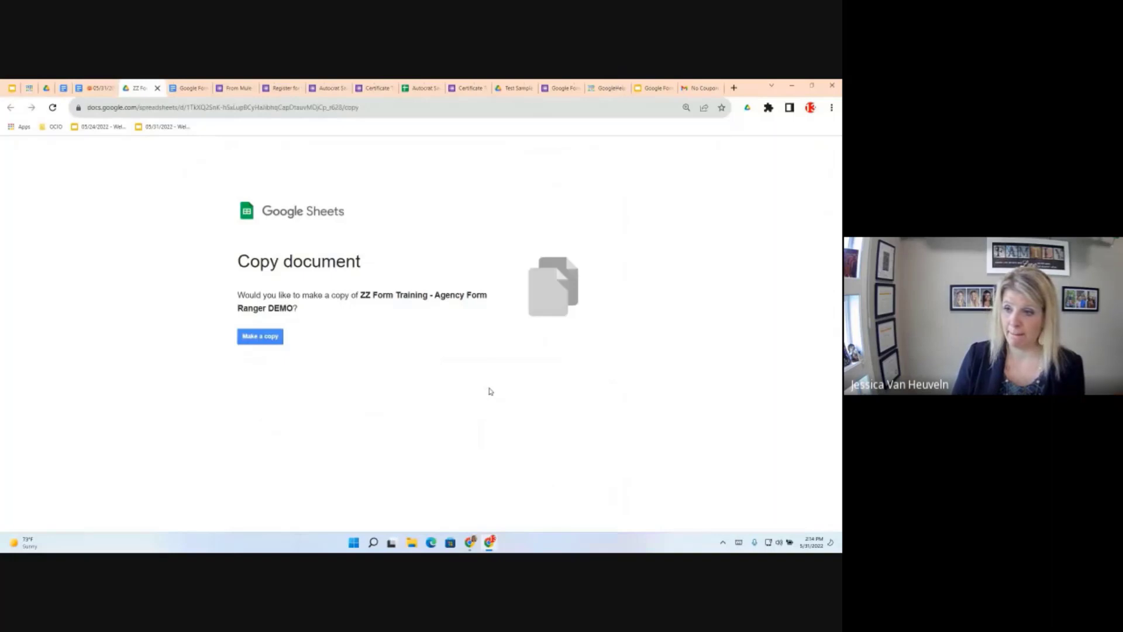
{"action": "left_click", "coordinate": [261, 337]}
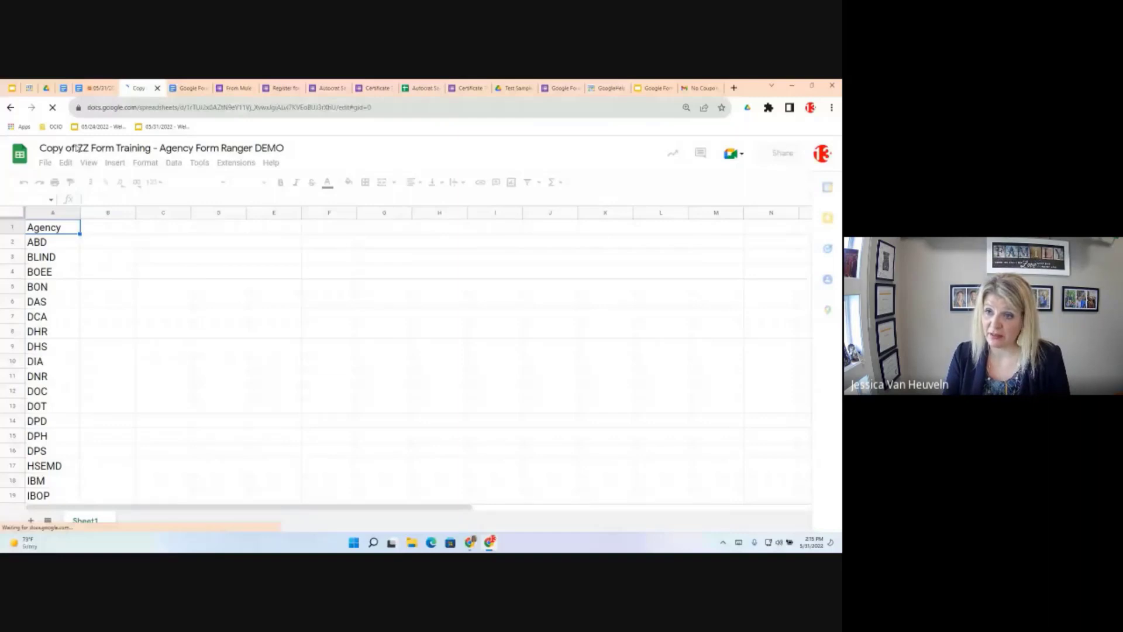
{"action": "left_click_drag", "start_coordinate": [78, 148], "coordinate": [52, 148]}
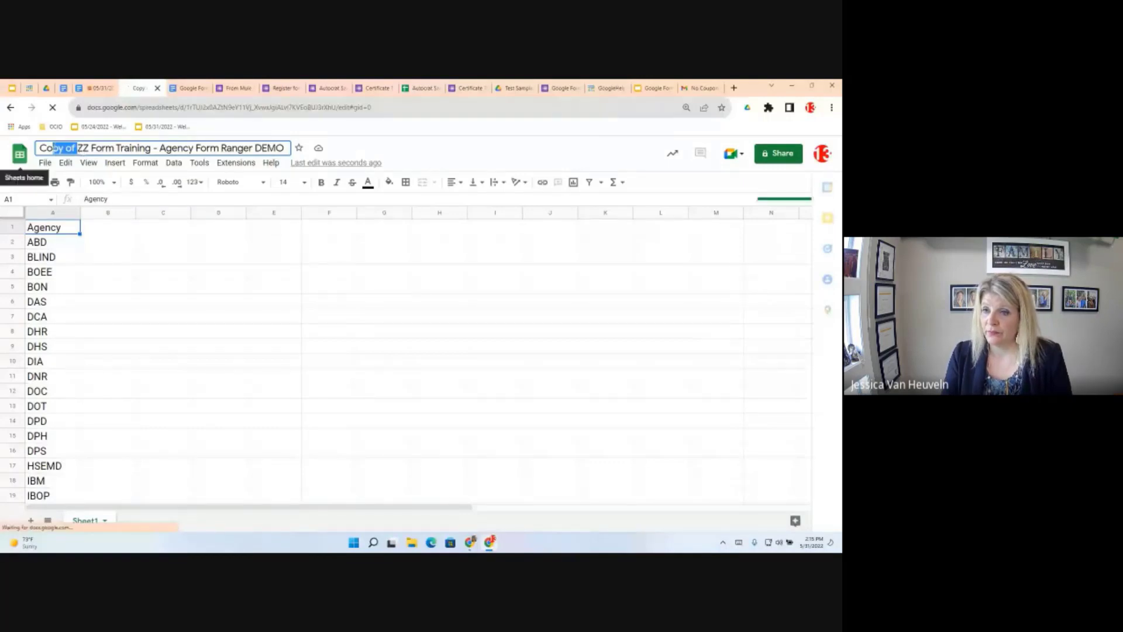
{"action": "left_click", "coordinate": [76, 148]}
{"action": "left_click_drag", "start_coordinate": [76, 149], "coordinate": [26, 151]}
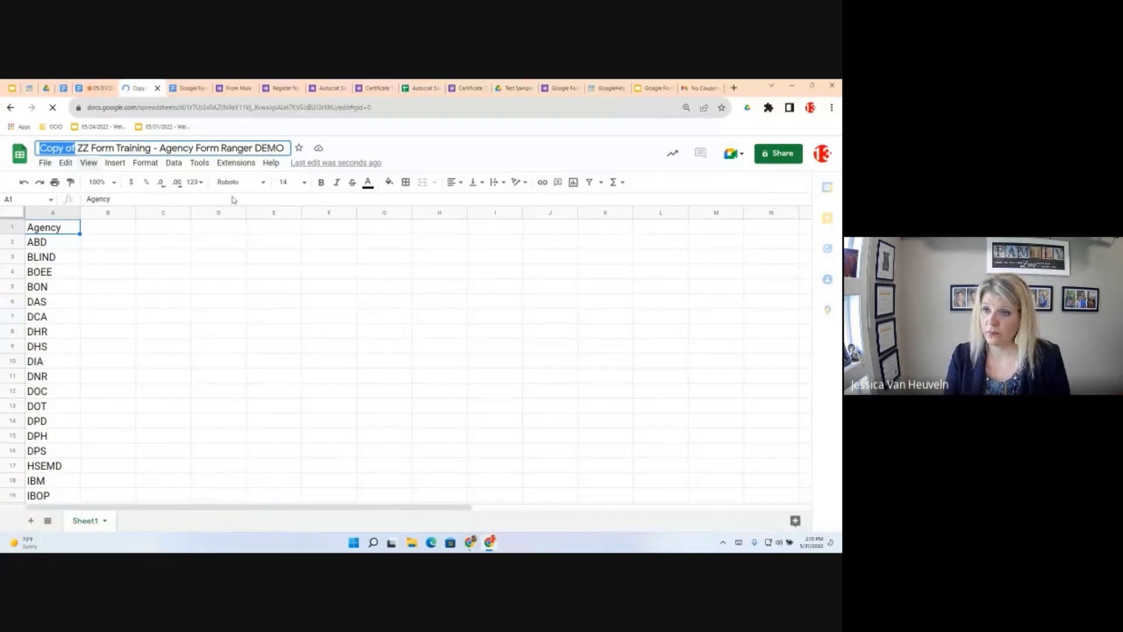
{"action": "key", "text": "BackSpace"}
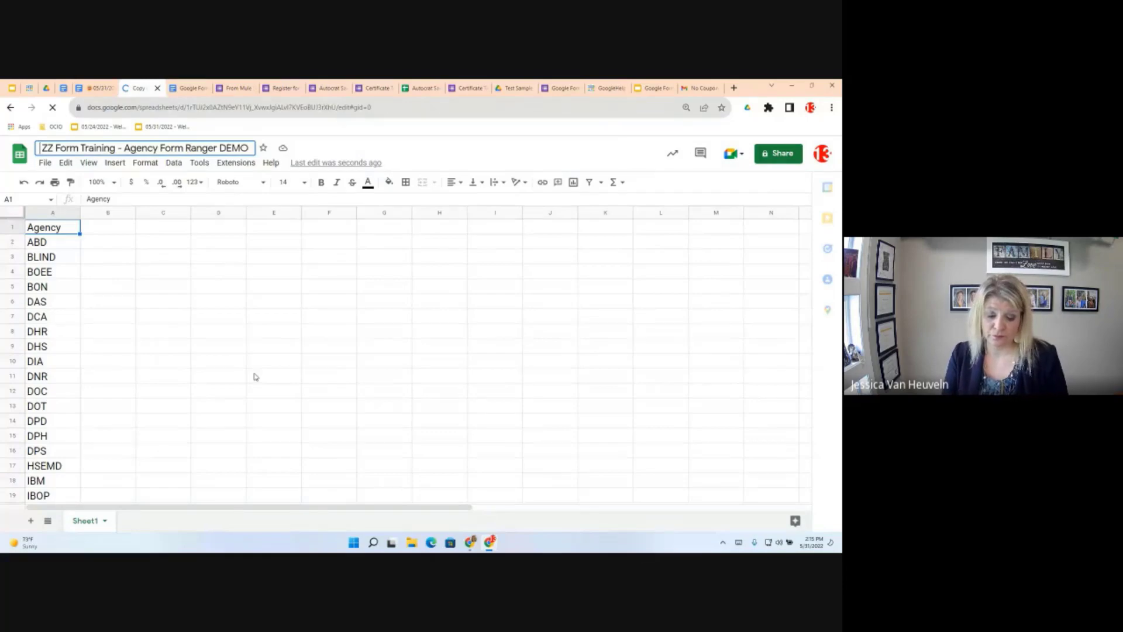
{"action": "left_click", "coordinate": [256, 377]}
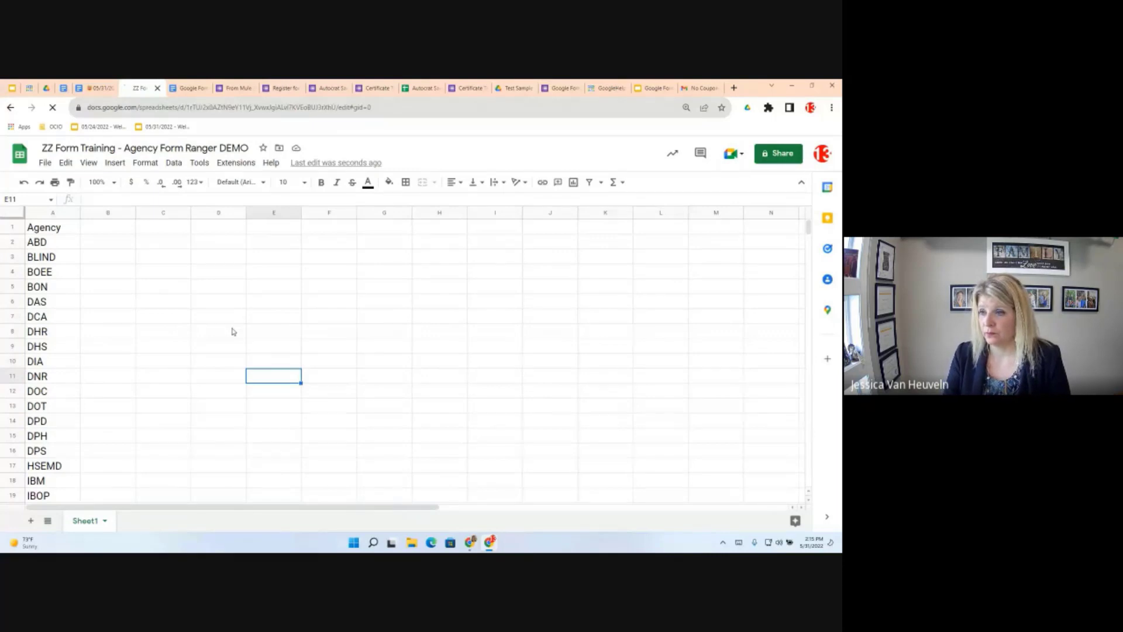
Move the spreadsheet into the Form Mule Sample folder and return to the objectives
{"action": "left_click", "coordinate": [279, 150]}
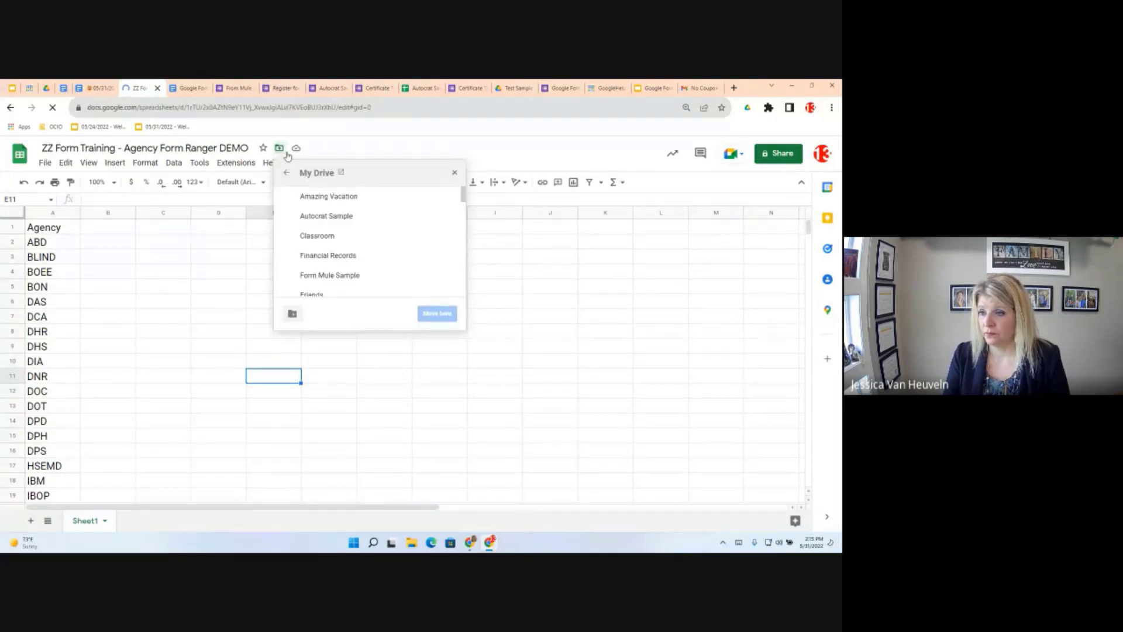
{"action": "left_click", "coordinate": [348, 243]}
{"action": "left_click", "coordinate": [356, 281]}
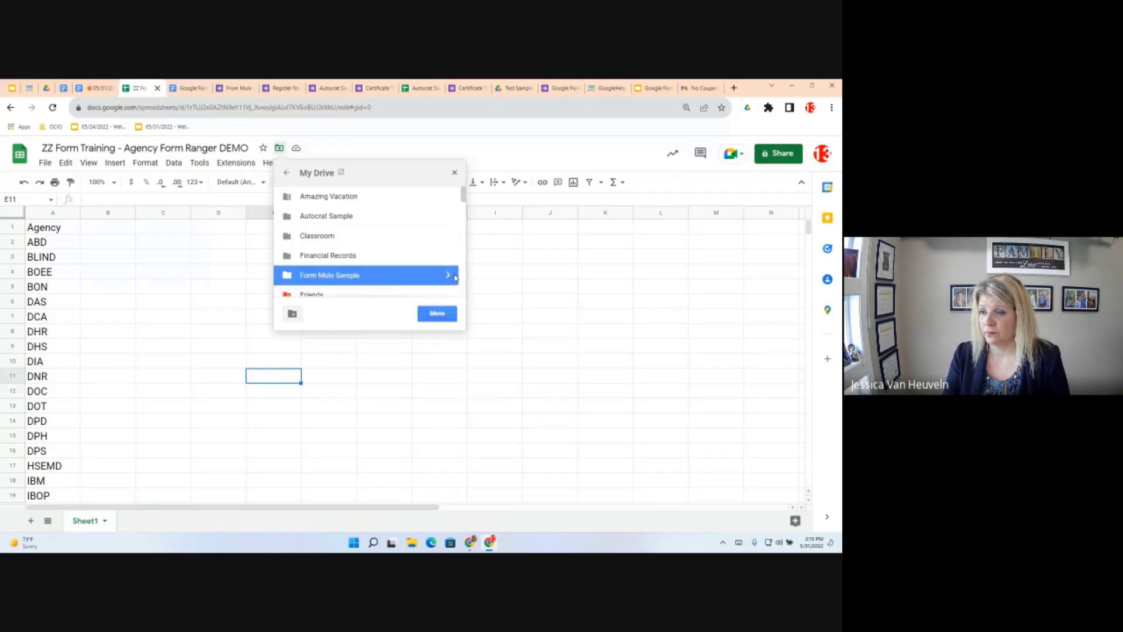
{"action": "left_click", "coordinate": [455, 276]}
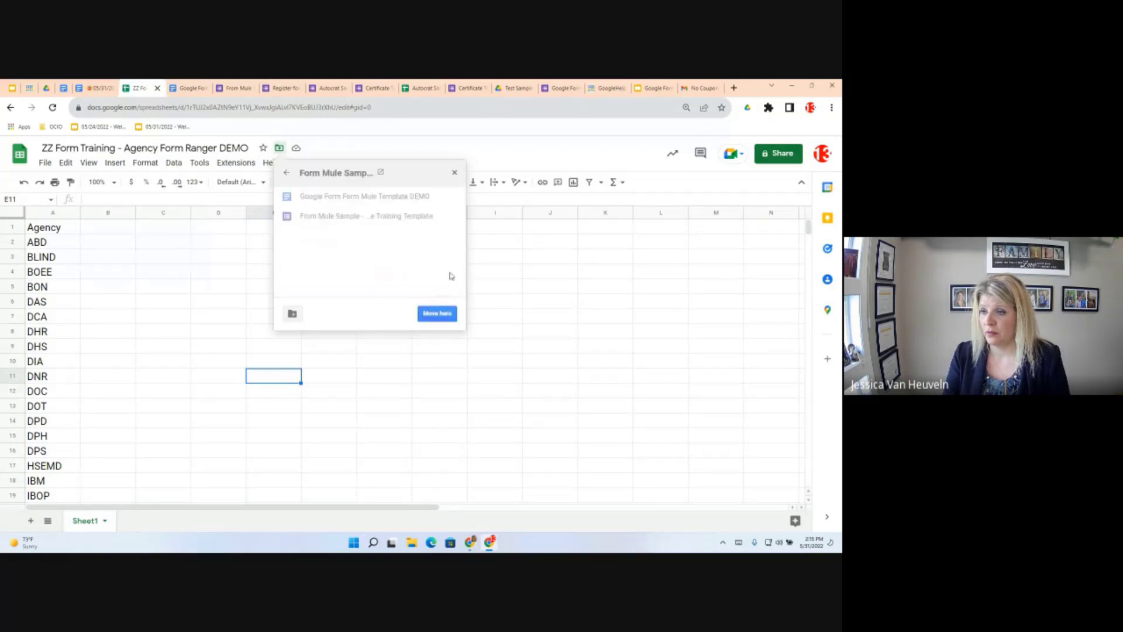
{"action": "left_click", "coordinate": [445, 314]}
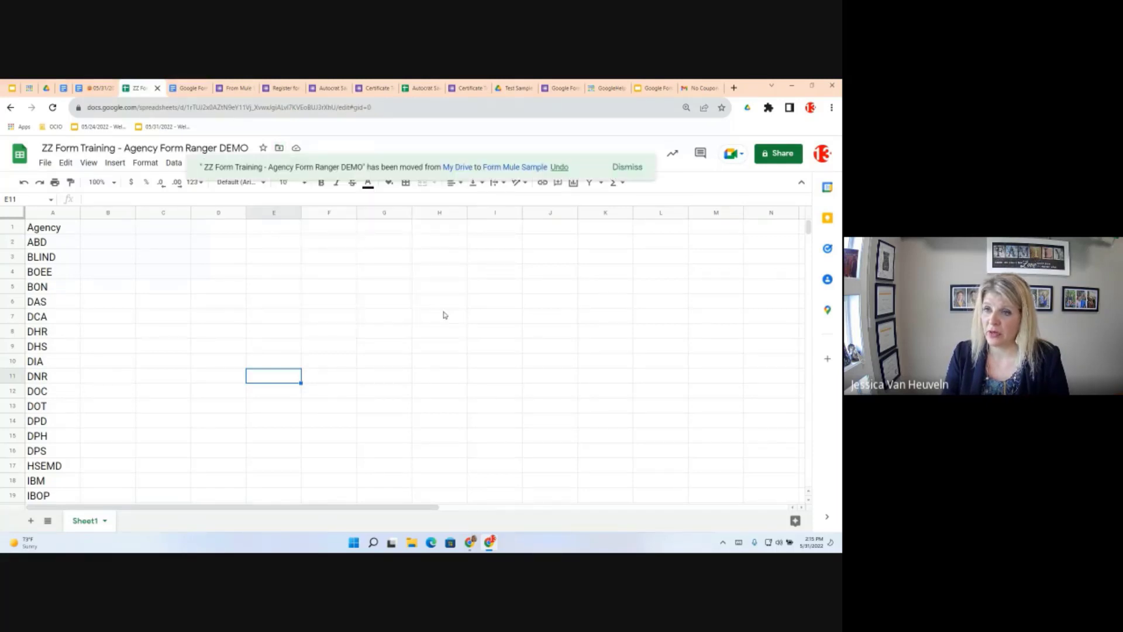
{"action": "left_click", "coordinate": [444, 314]}
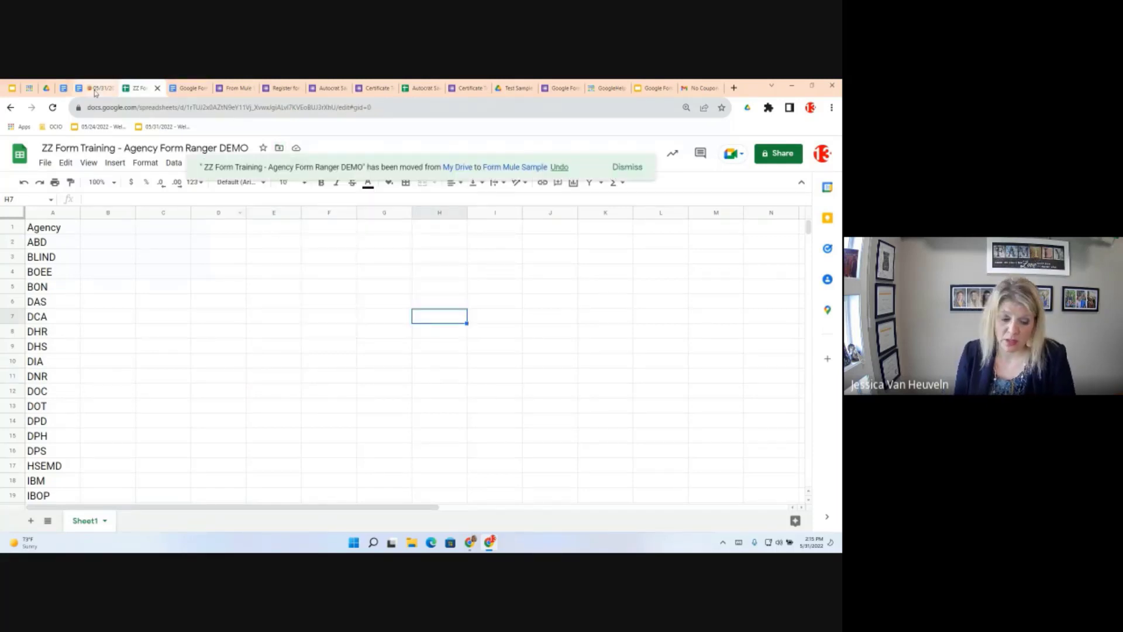
{"action": "left_click", "coordinate": [95, 89]}
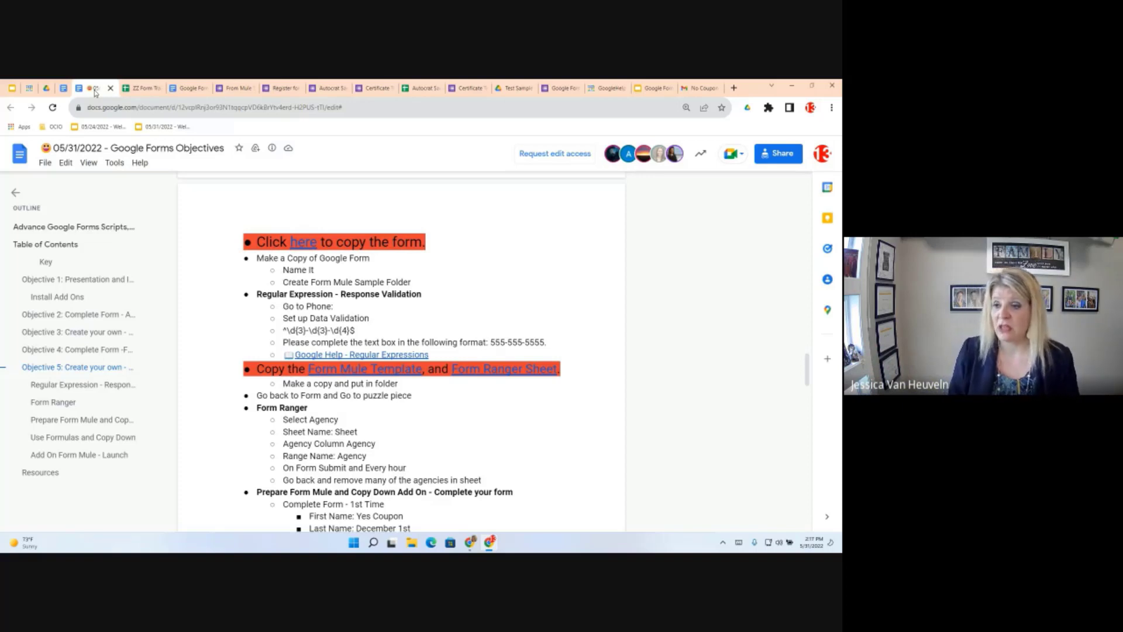
Switch back to the From Mule Sample registration form tab
{"action": "left_click", "coordinate": [239, 87]}
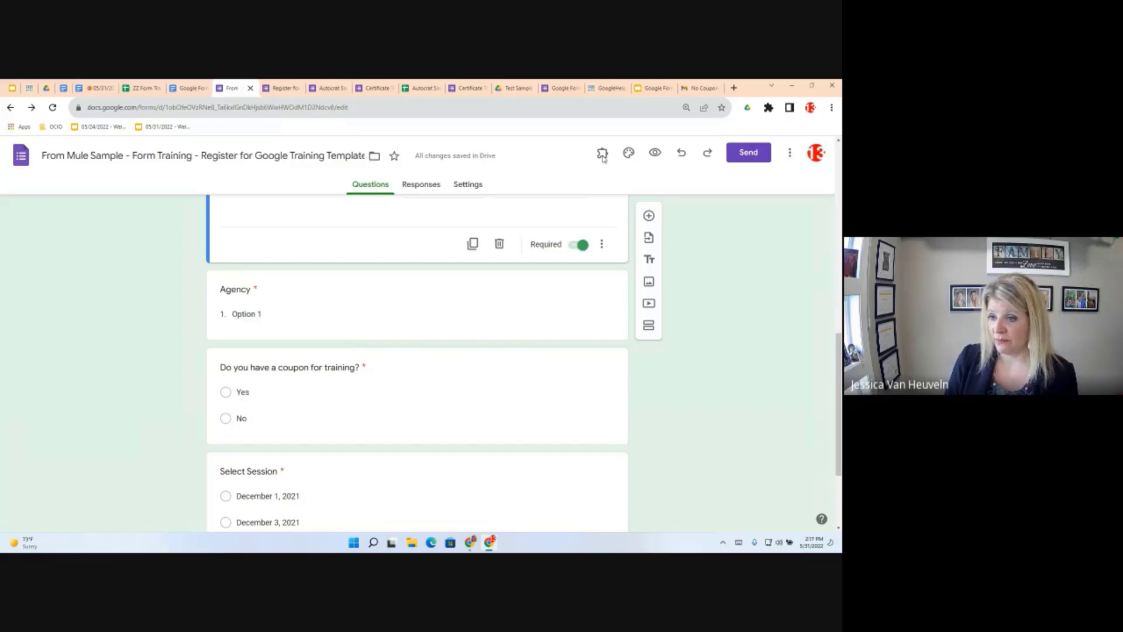
Start the Form Ranger add-on from the Add-ons menu at the top of the form
{"action": "scroll", "coordinate": [562, 304], "scroll_direction": "up", "scroll_amount": 10}
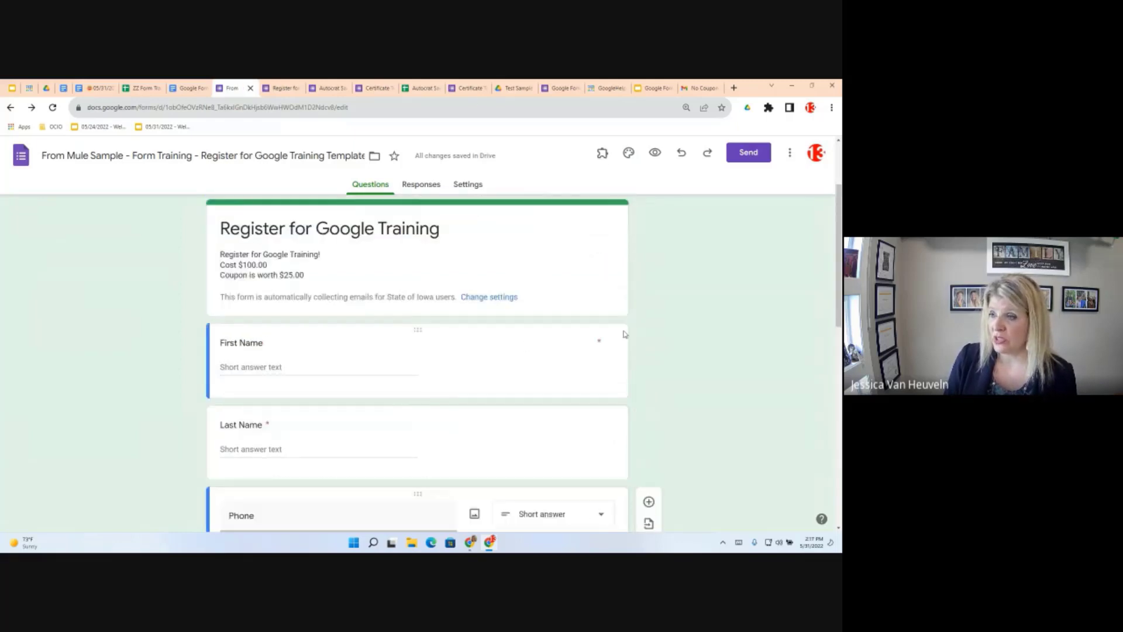
{"action": "scroll", "coordinate": [624, 334], "scroll_direction": "up", "scroll_amount": 2}
{"action": "scroll", "coordinate": [626, 322], "scroll_direction": "up", "scroll_amount": 2}
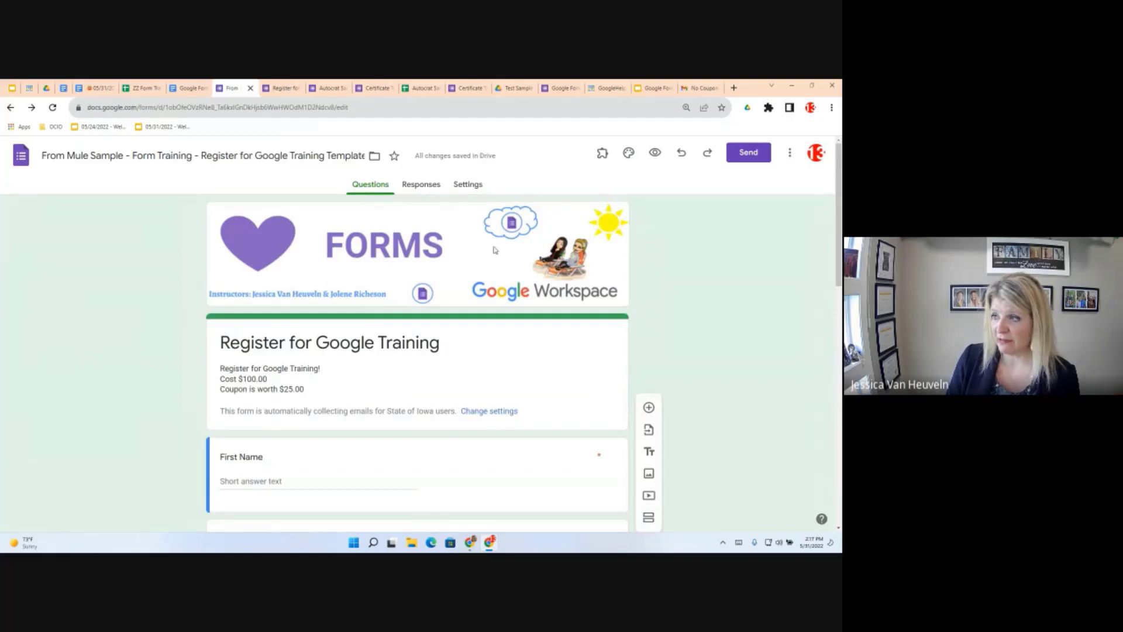
{"action": "left_click", "coordinate": [603, 154]}
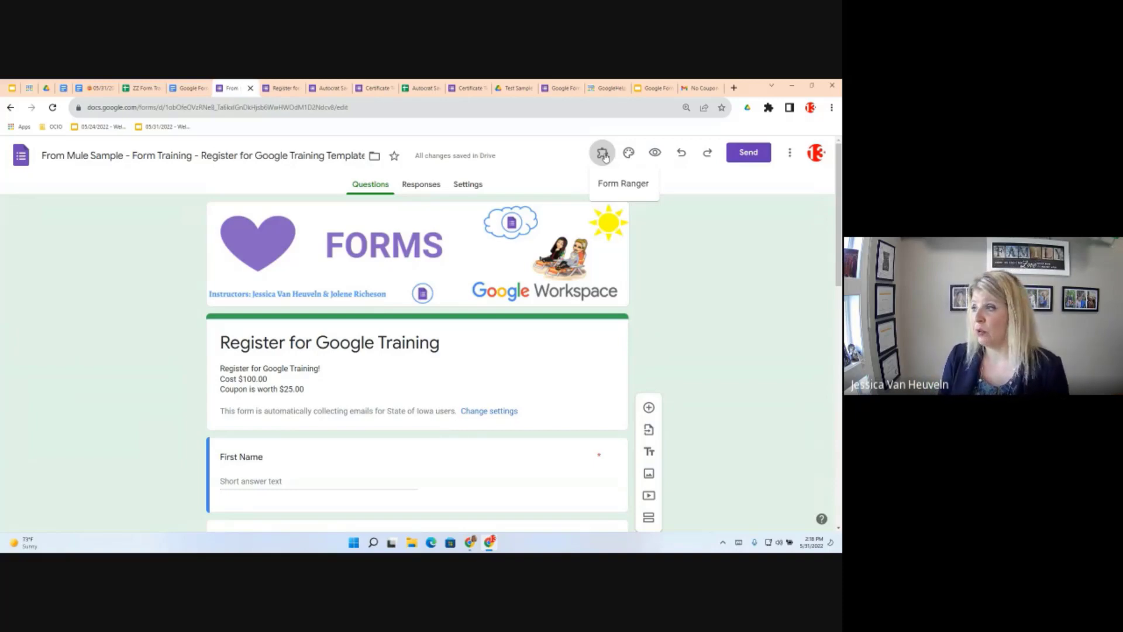
{"action": "left_click", "coordinate": [790, 154]}
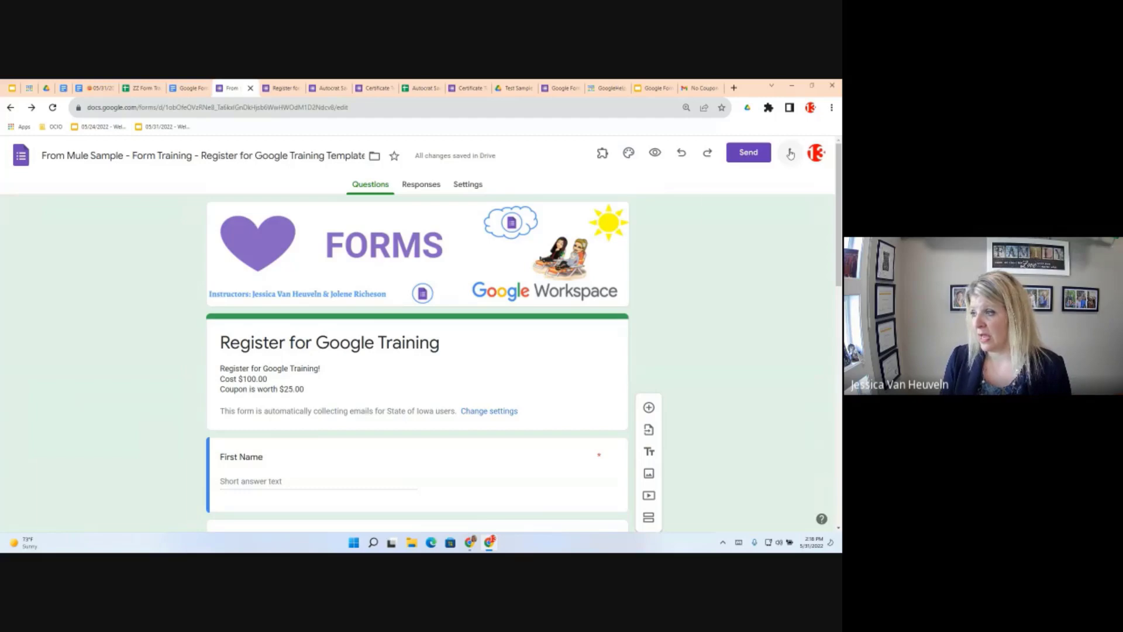
{"action": "left_click", "coordinate": [790, 153]}
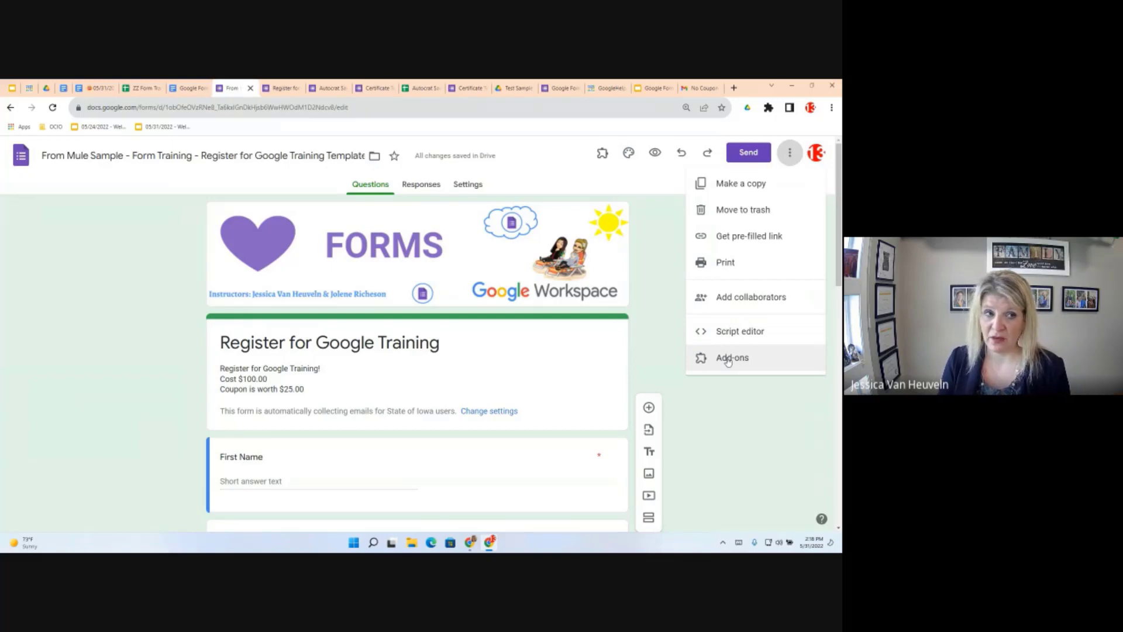
{"action": "left_click", "coordinate": [602, 156]}
{"action": "left_click", "coordinate": [603, 155]}
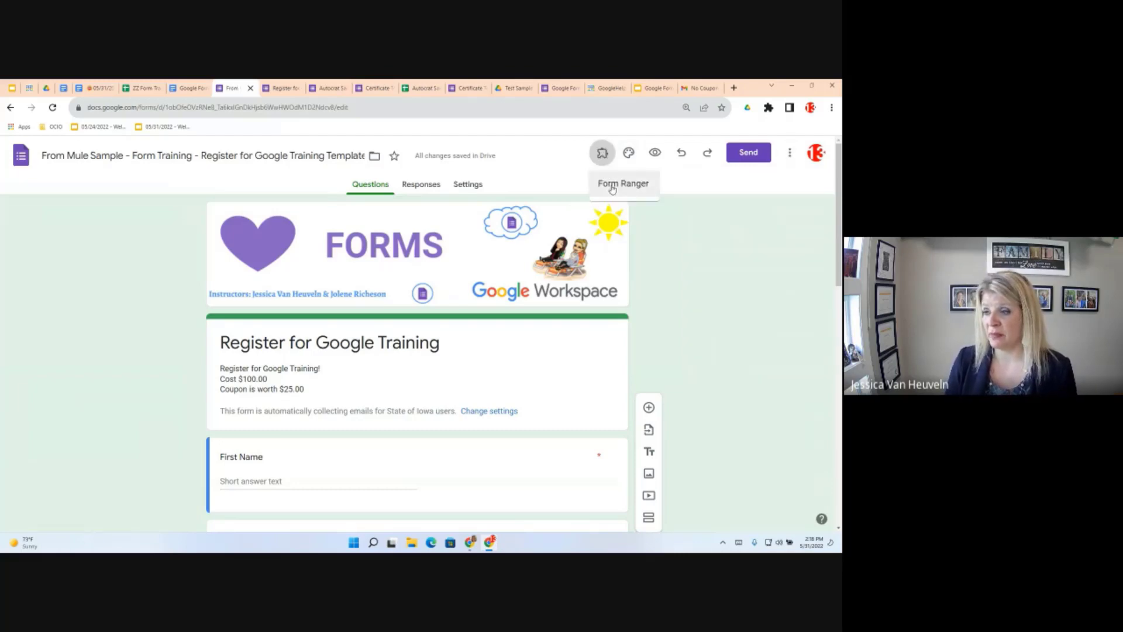
{"action": "left_click", "coordinate": [612, 185]}
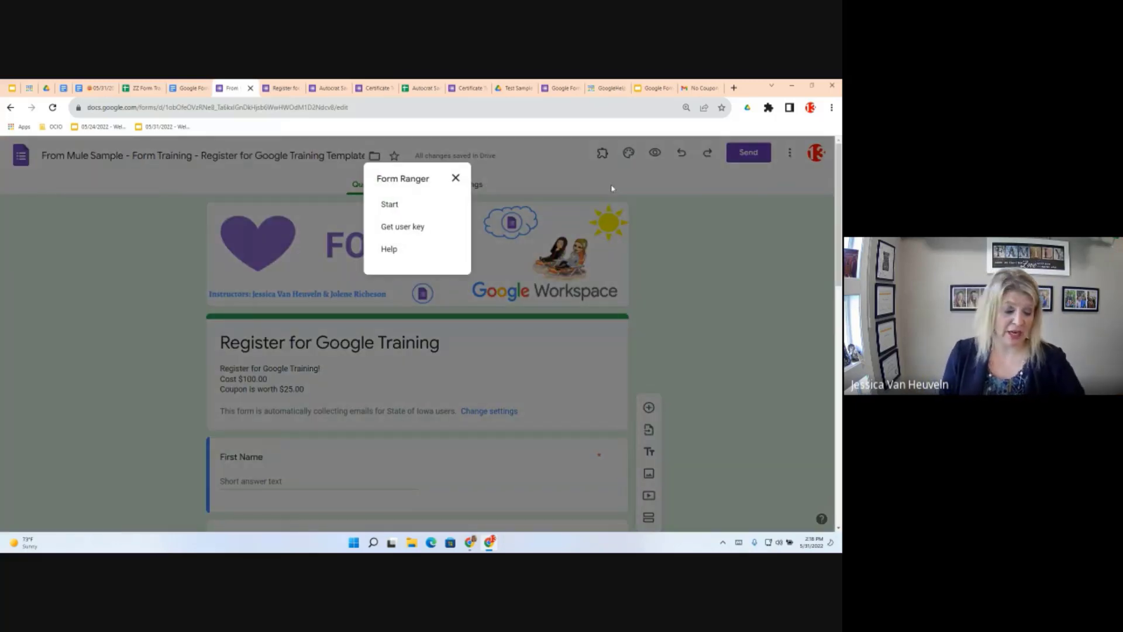
{"action": "left_click", "coordinate": [389, 205]}
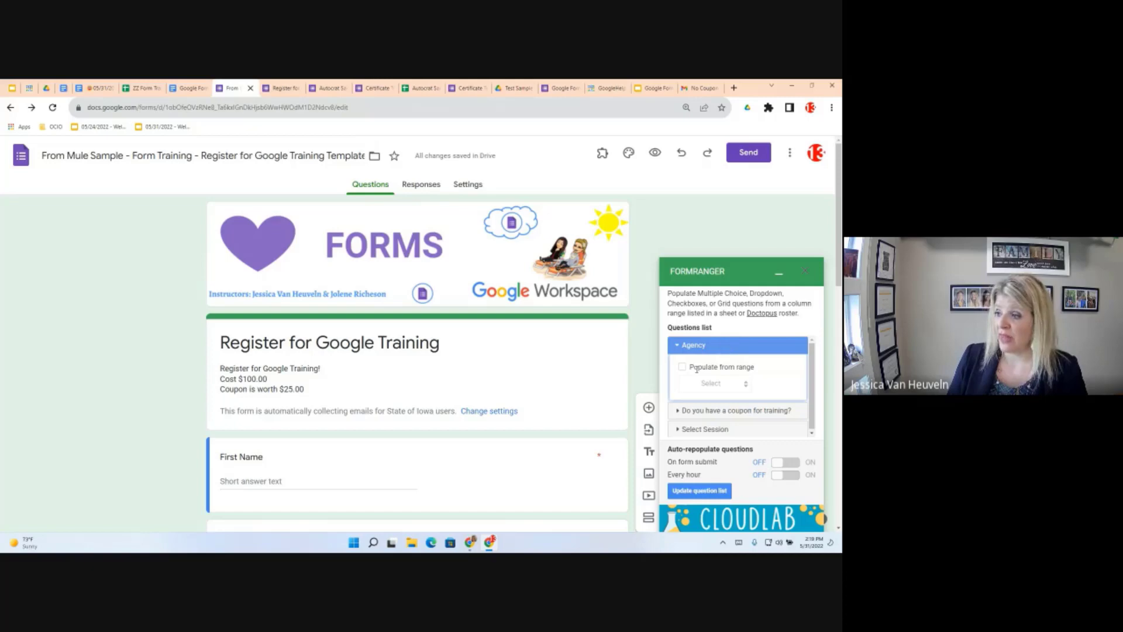
{"action": "left_click", "coordinate": [697, 416]}
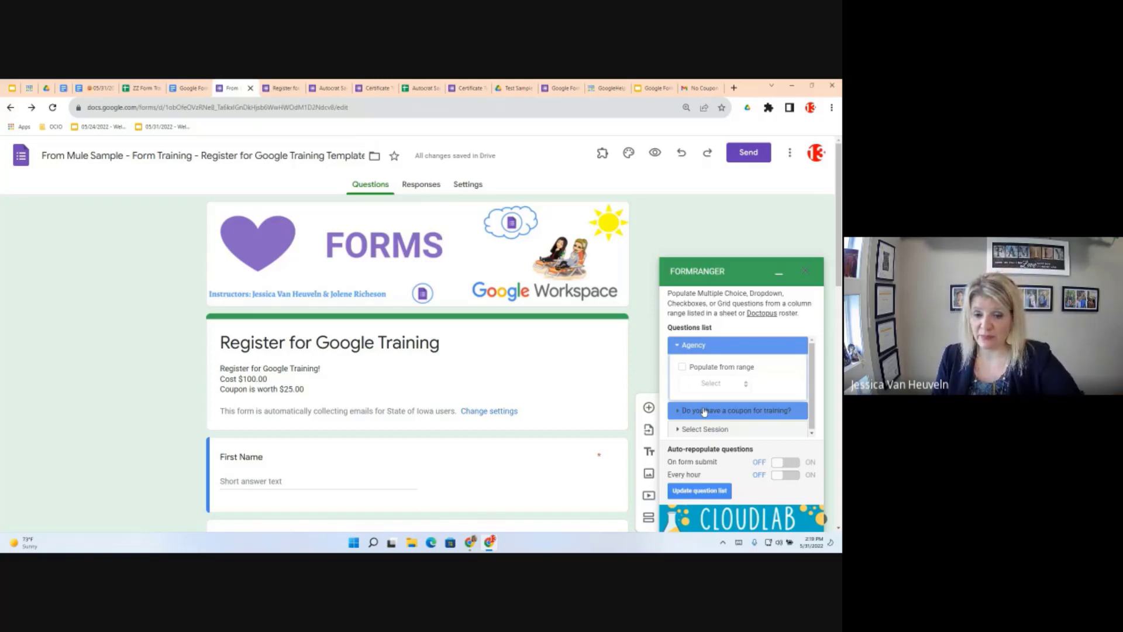
Tick Populate from range for the Agency question and open the Add new range dialog
{"action": "left_click", "coordinate": [682, 368]}
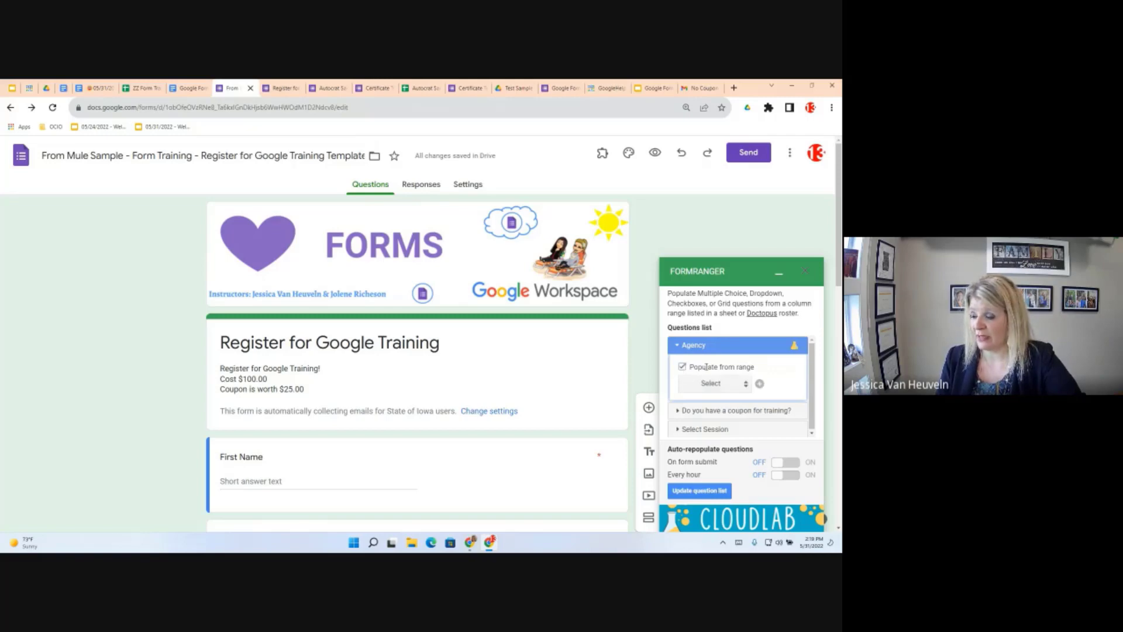
{"action": "left_click", "coordinate": [759, 385]}
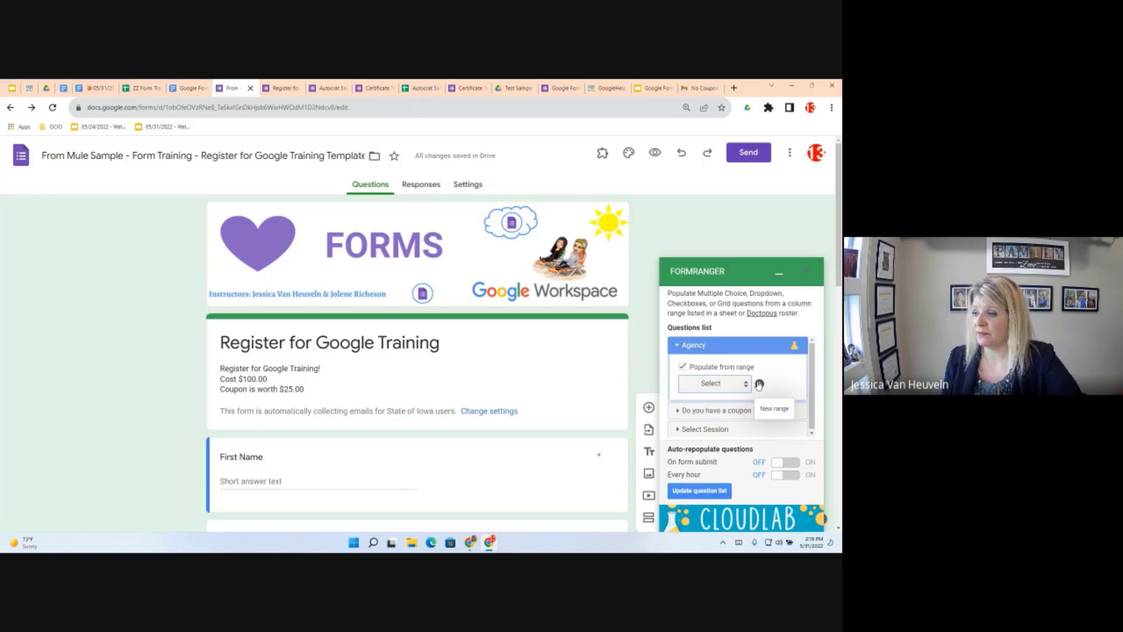
{"action": "left_click", "coordinate": [760, 384]}
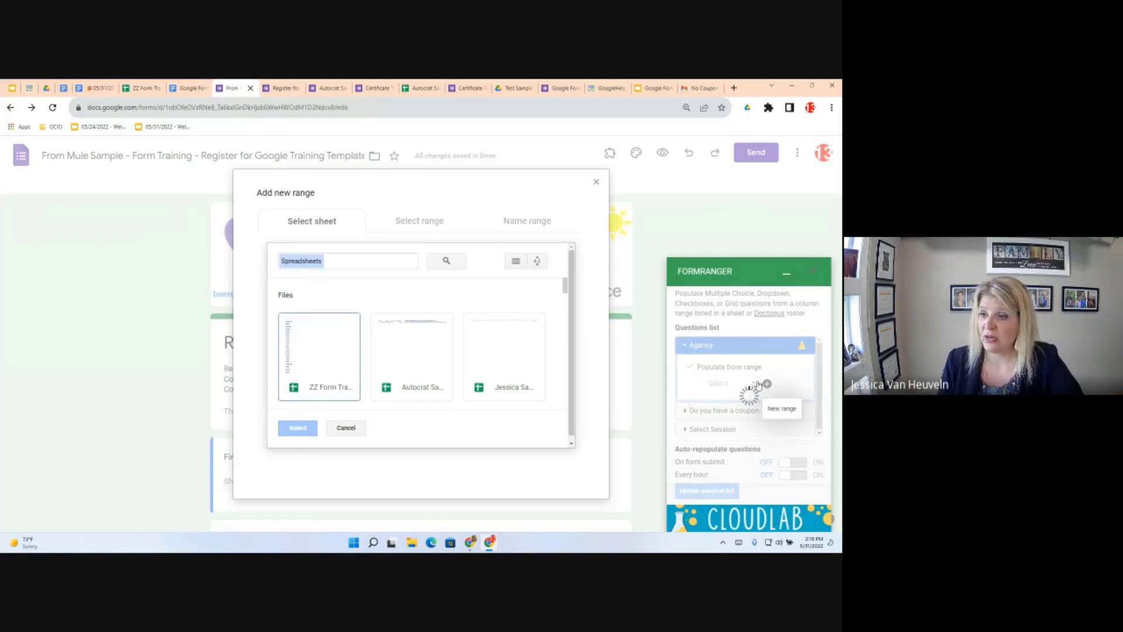
Pick the ZZ Form Training spreadsheet as the source, previewing Sheet1's Agency column
{"action": "left_click", "coordinate": [315, 352]}
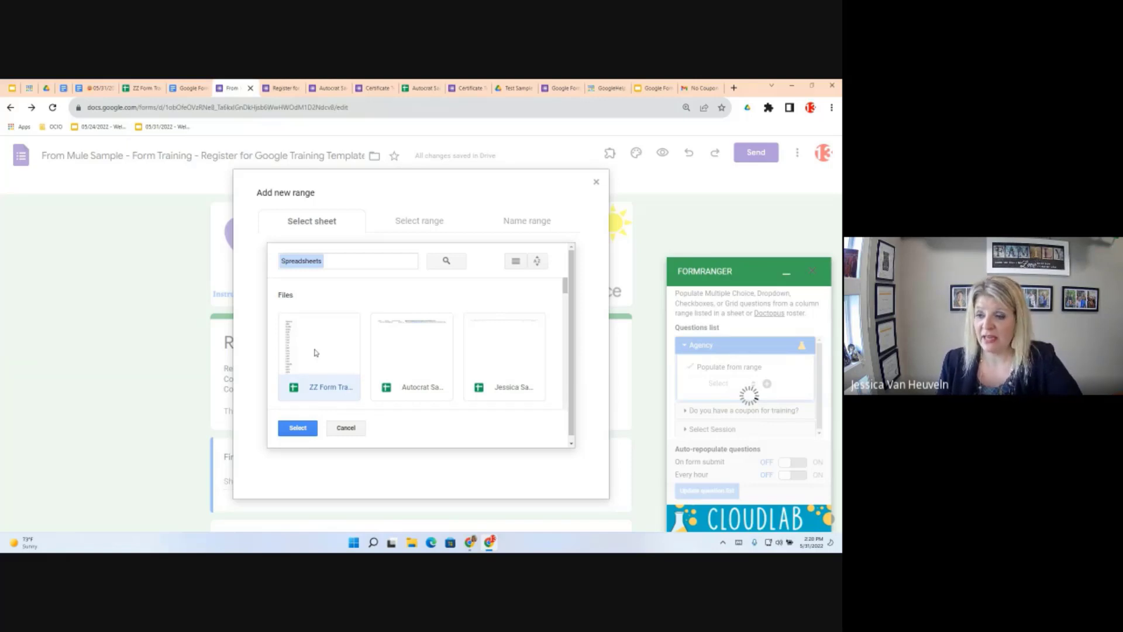
{"action": "left_click", "coordinate": [298, 428]}
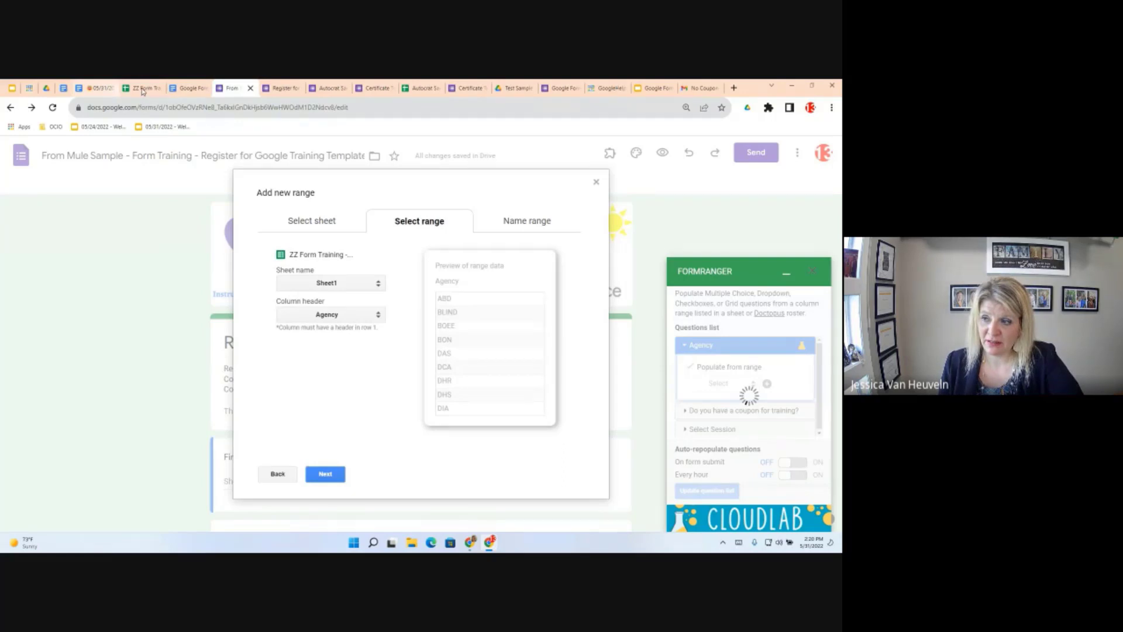
{"action": "left_click", "coordinate": [142, 88]}
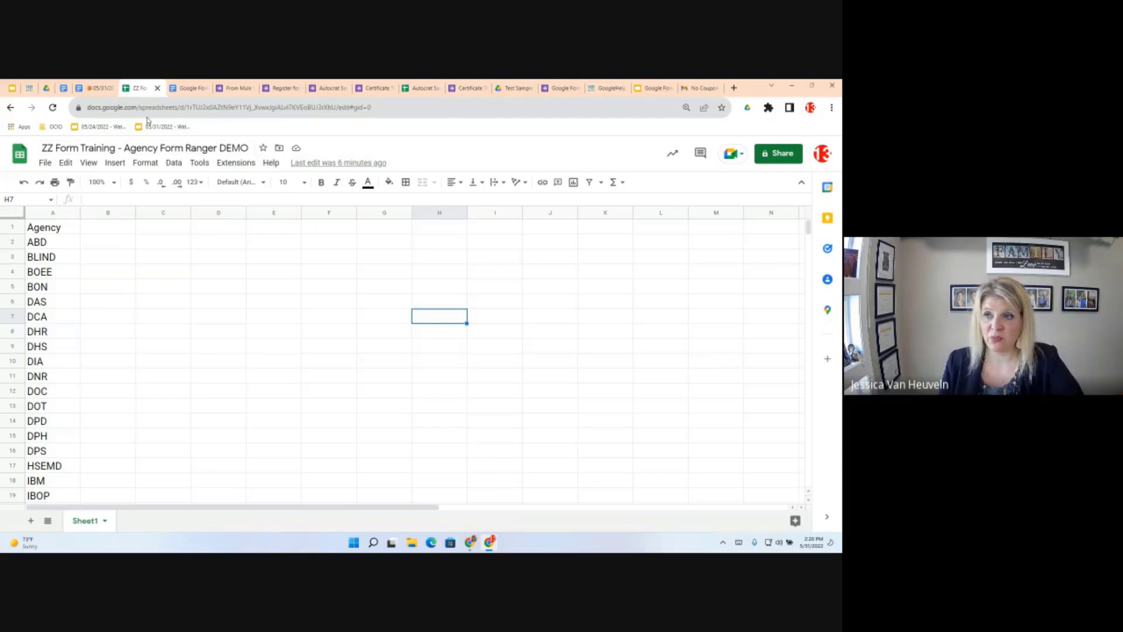
{"action": "left_click", "coordinate": [236, 91]}
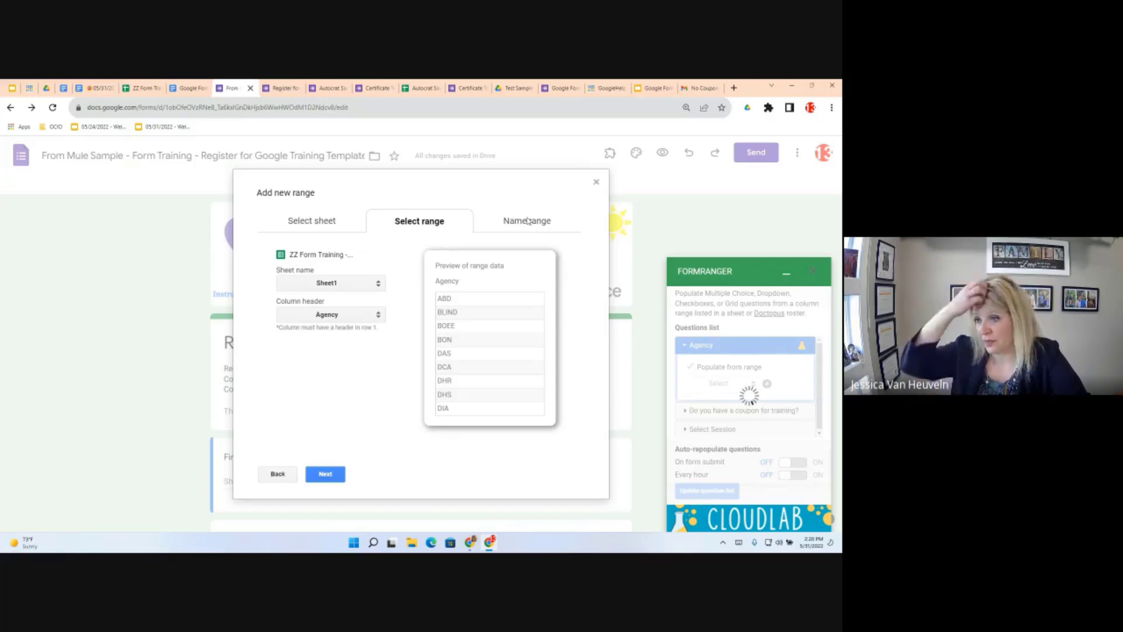
Name the selected column range 'Agency' and save it to populate the Agency question
{"action": "left_click", "coordinate": [329, 475]}
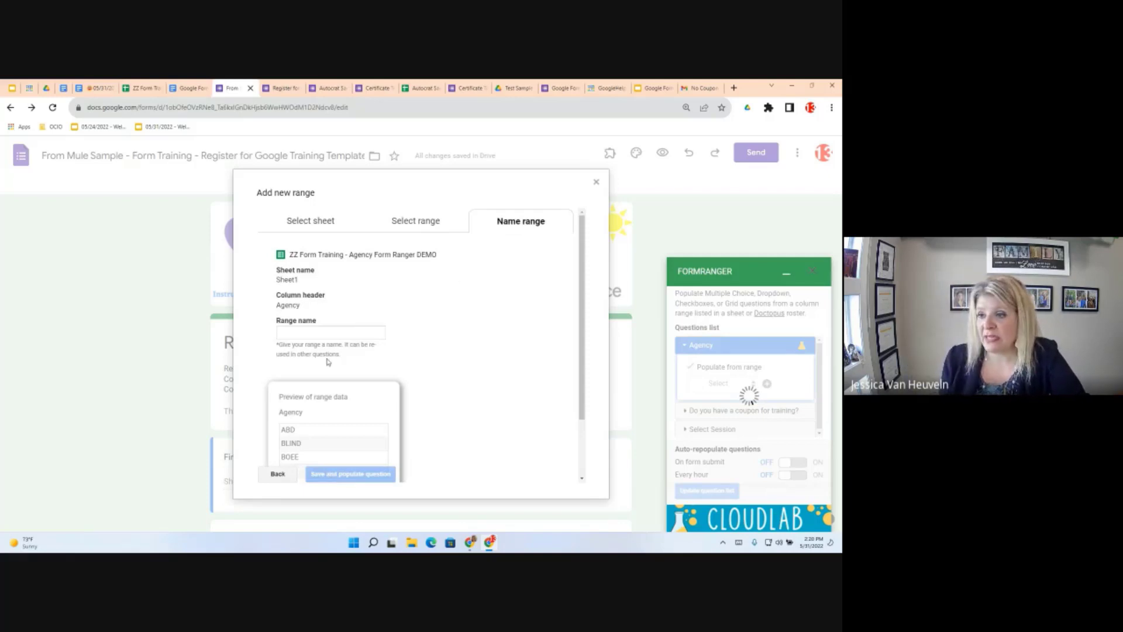
{"action": "left_click", "coordinate": [298, 331]}
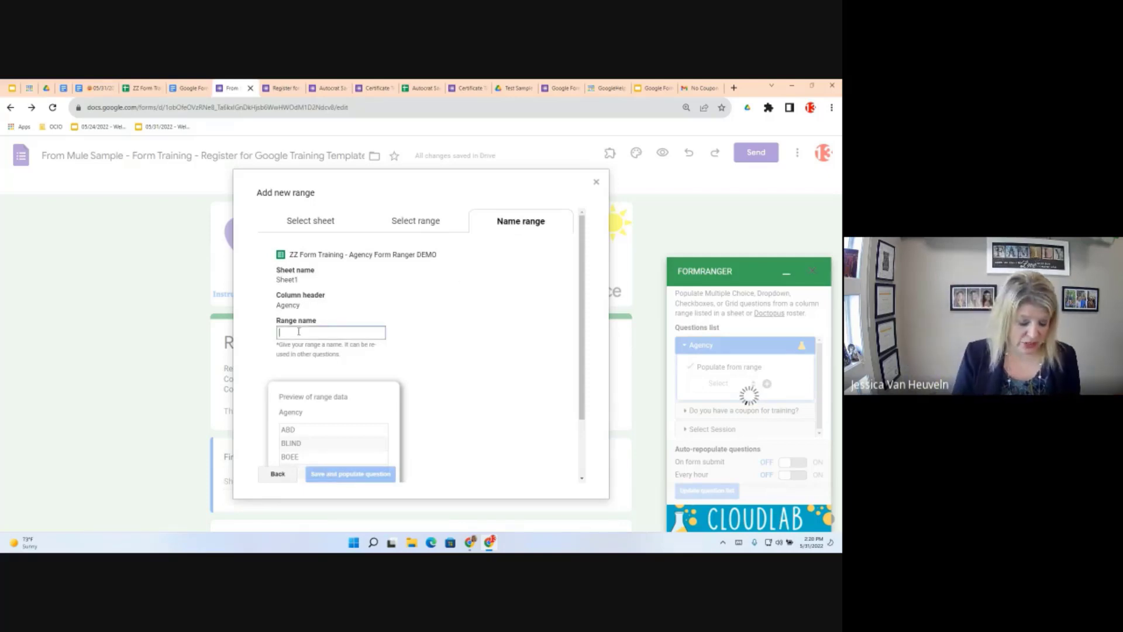
{"action": "type", "text": "Agency"}
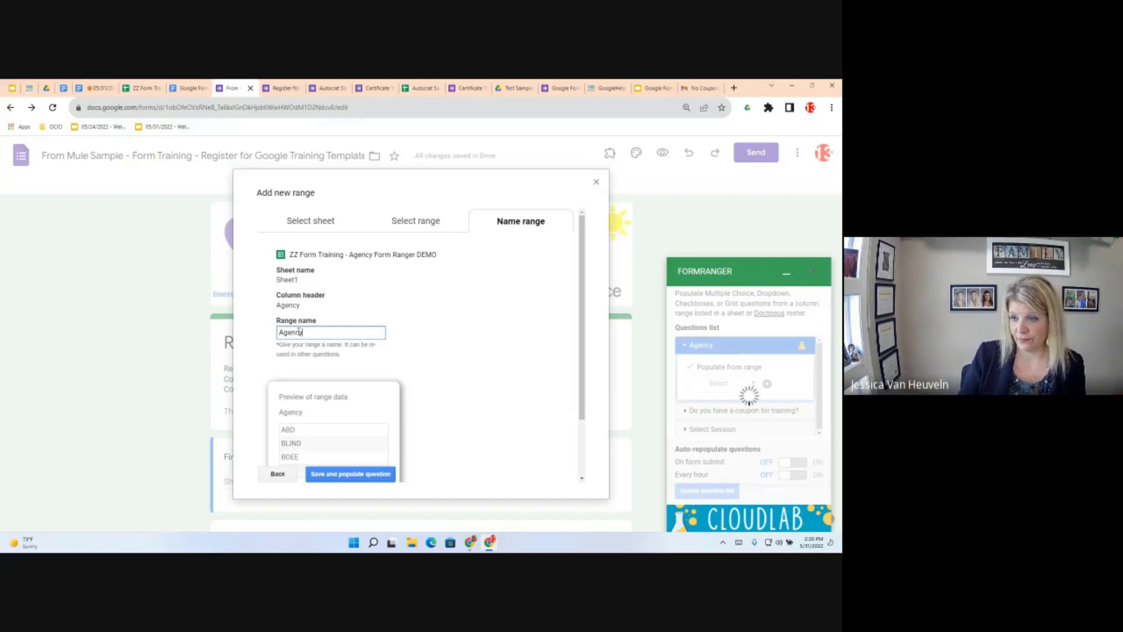
{"action": "scroll", "coordinate": [442, 354], "scroll_direction": "down", "scroll_amount": 2}
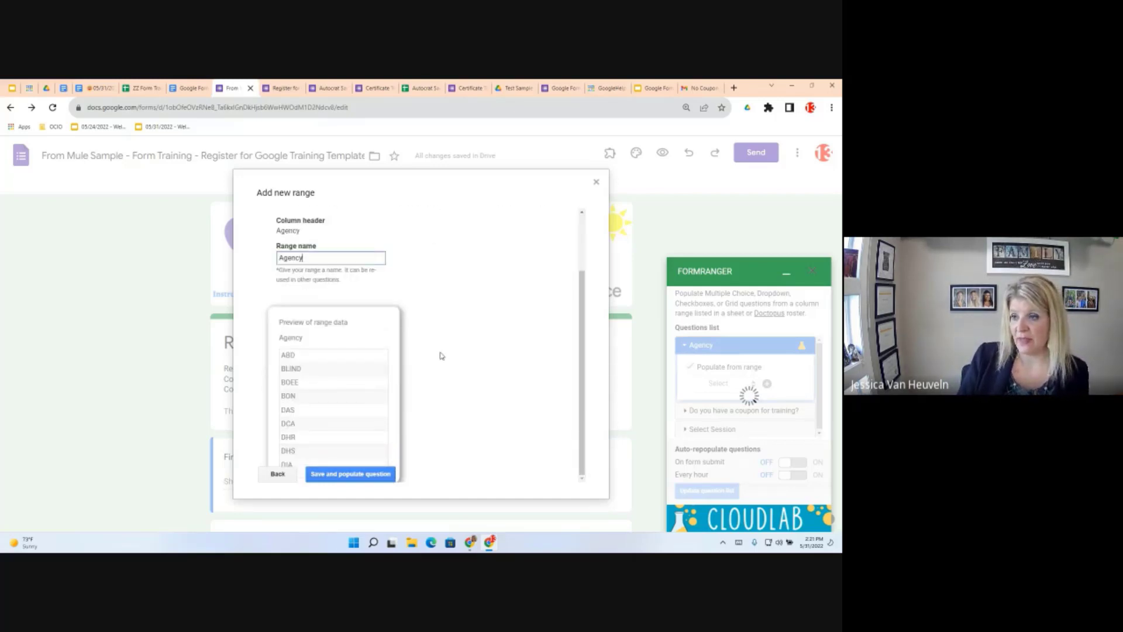
{"action": "left_click", "coordinate": [373, 479]}
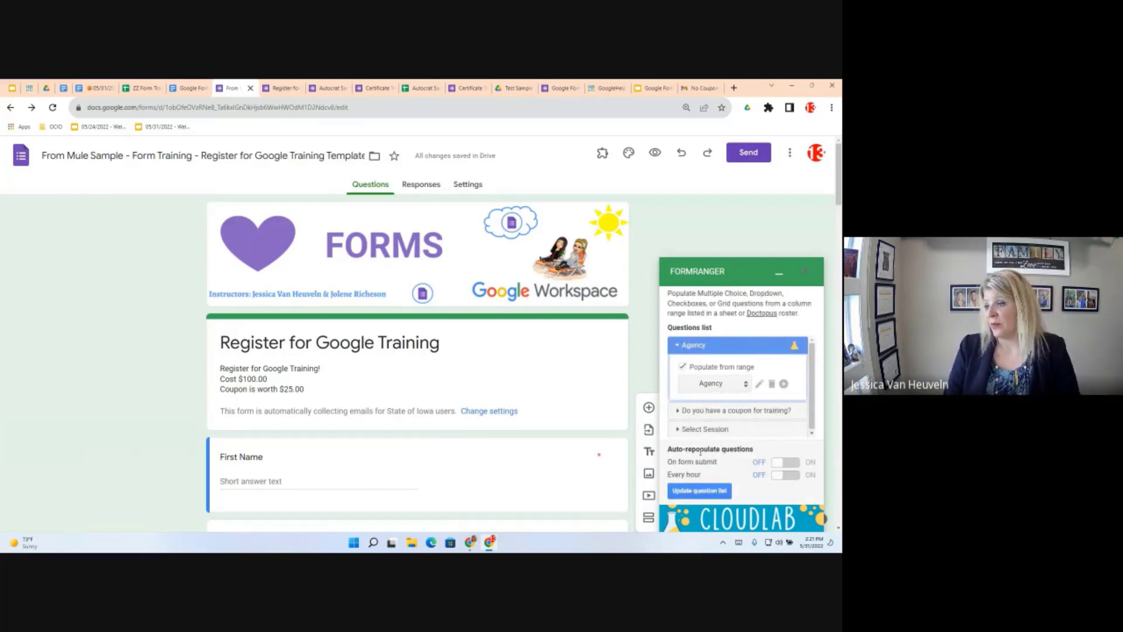
Turn on On form submit and Every hour refreshes, update the Agency choices now, and close formRanger
{"action": "left_click", "coordinate": [794, 464]}
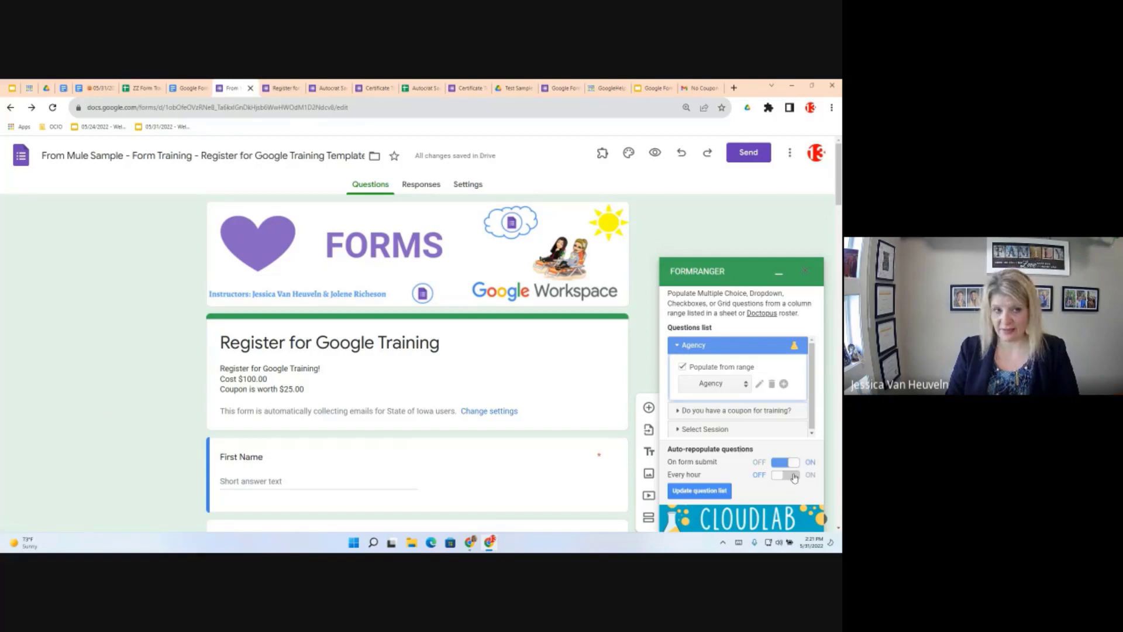
{"action": "left_click", "coordinate": [794, 476]}
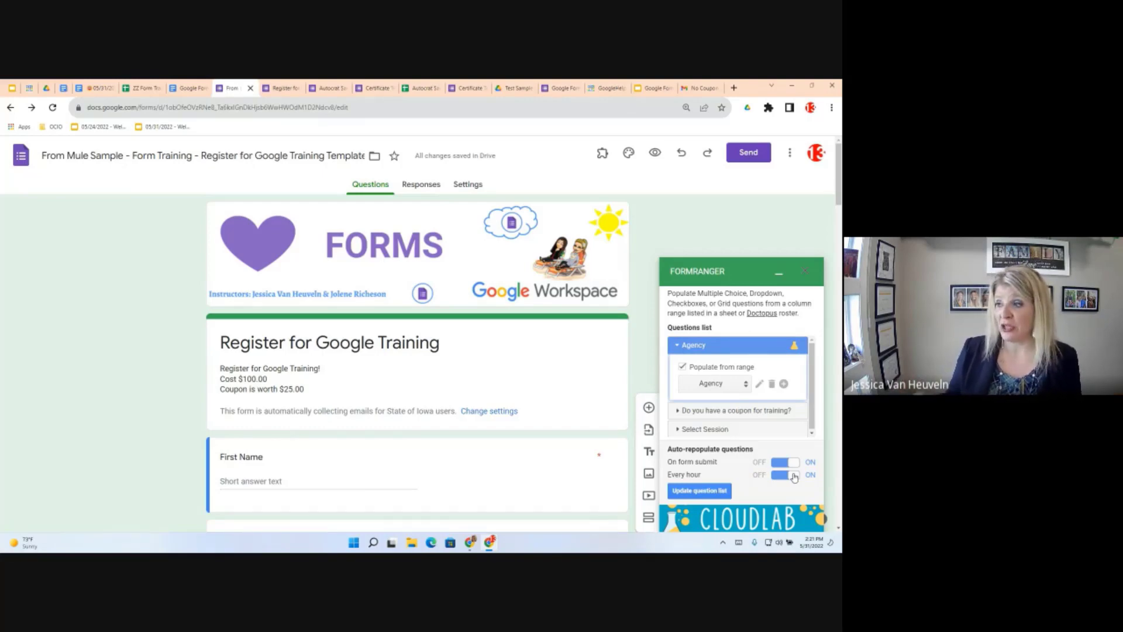
{"action": "left_click", "coordinate": [709, 492]}
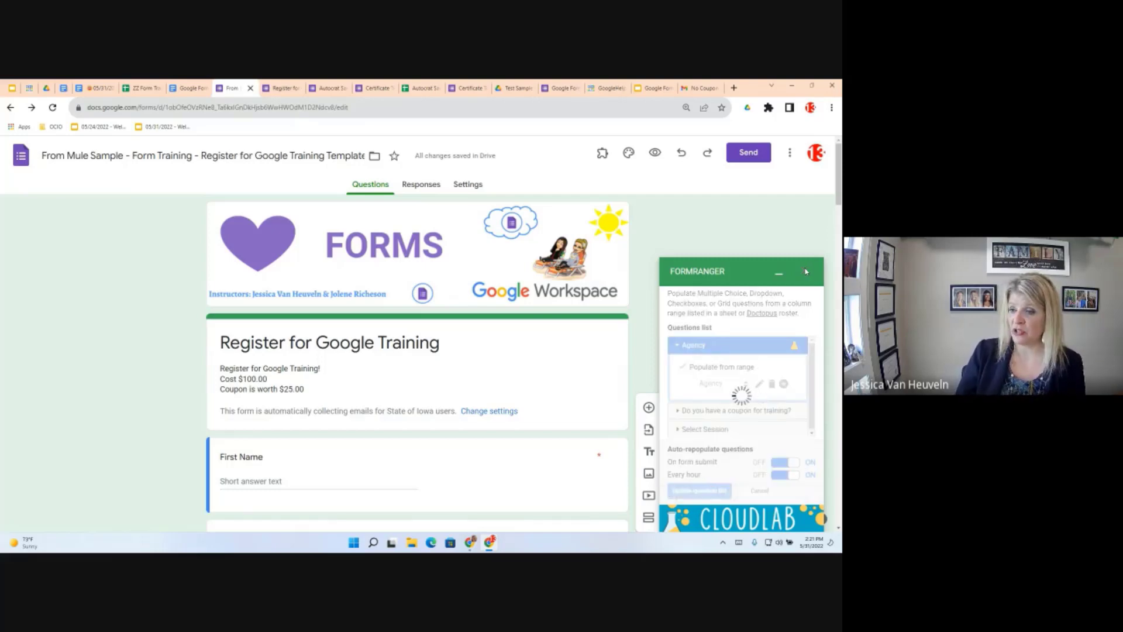
{"action": "scroll", "coordinate": [376, 415], "scroll_direction": "down", "scroll_amount": 2}
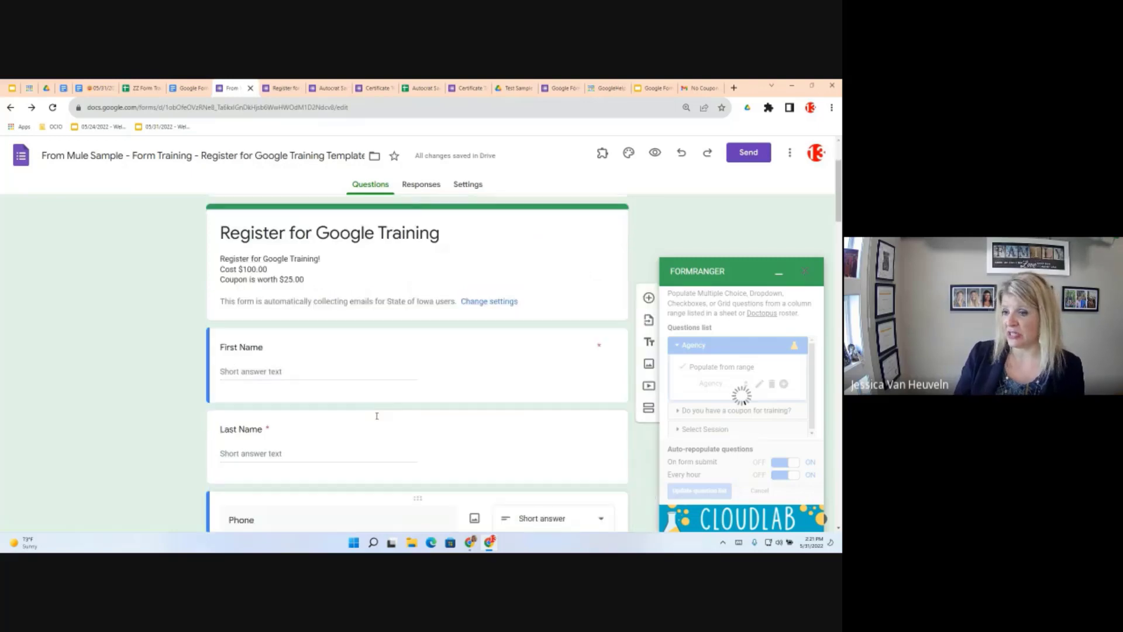
{"action": "scroll", "coordinate": [377, 416], "scroll_direction": "down", "scroll_amount": 10}
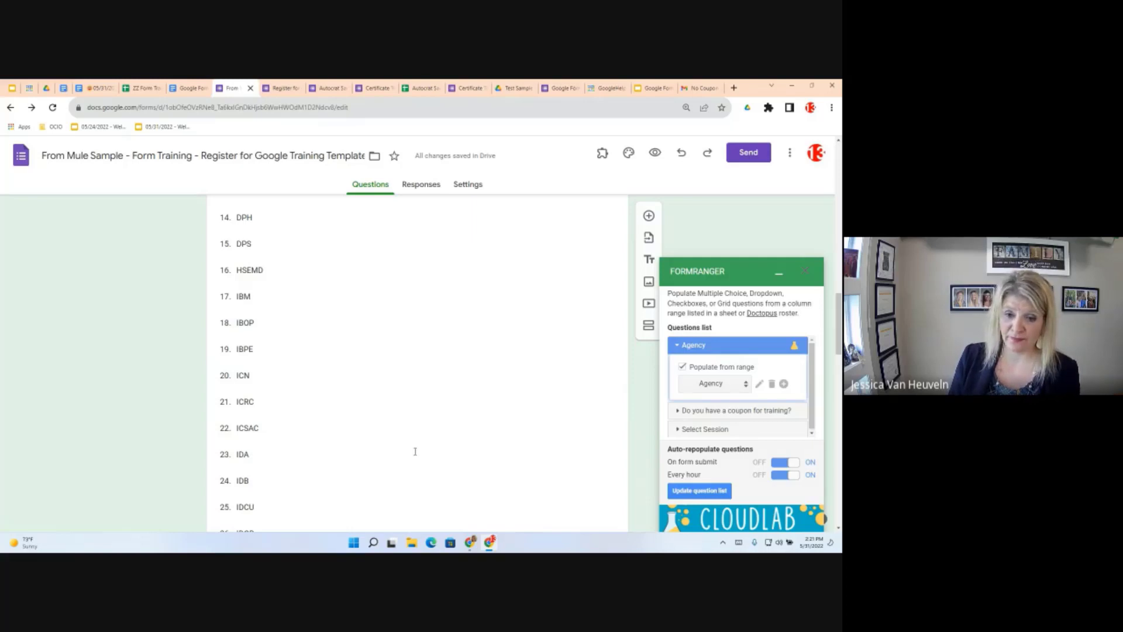
{"action": "left_click", "coordinate": [806, 274]}
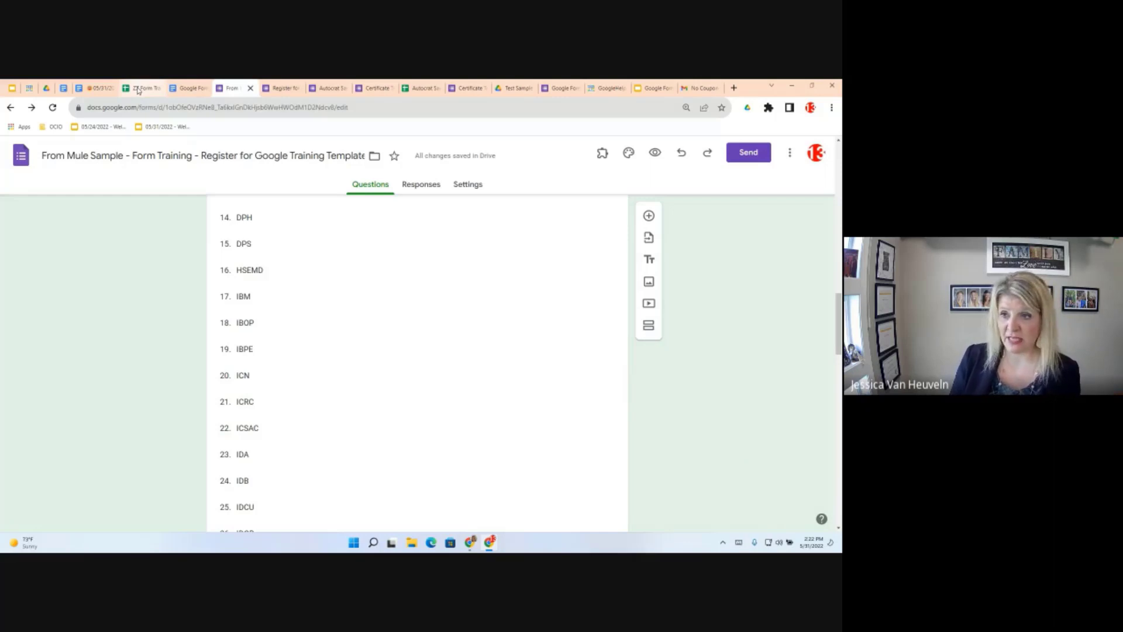
Delete rows 2–8 (ABD through DHR) from the ZZ Form Training sheet's Agency list
{"action": "left_click", "coordinate": [138, 88]}
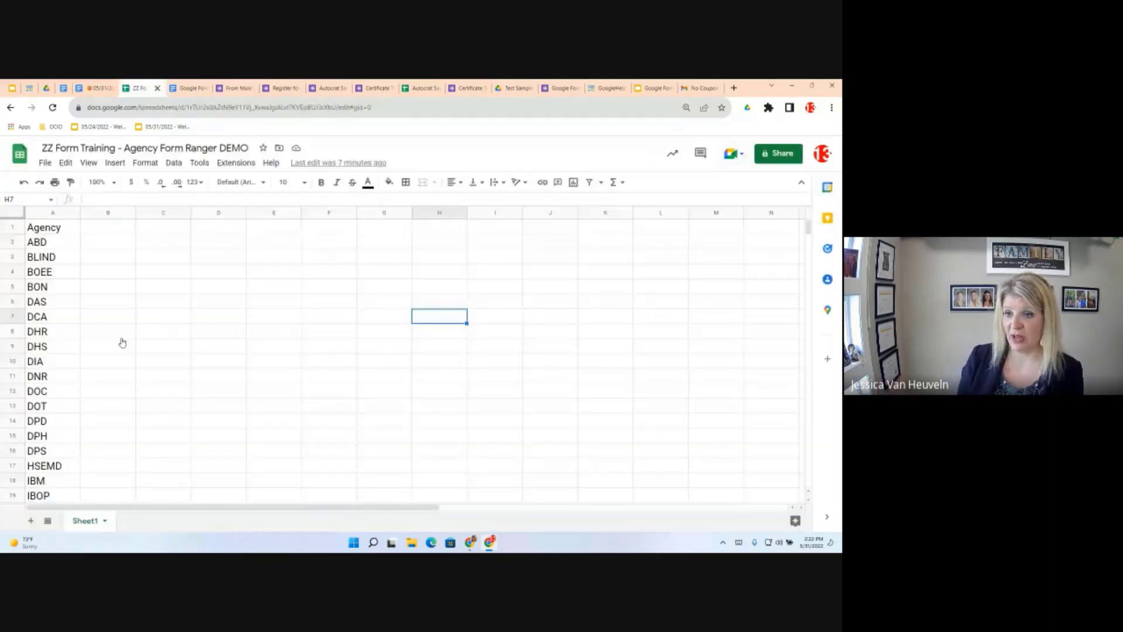
{"action": "left_click", "coordinate": [10, 349]}
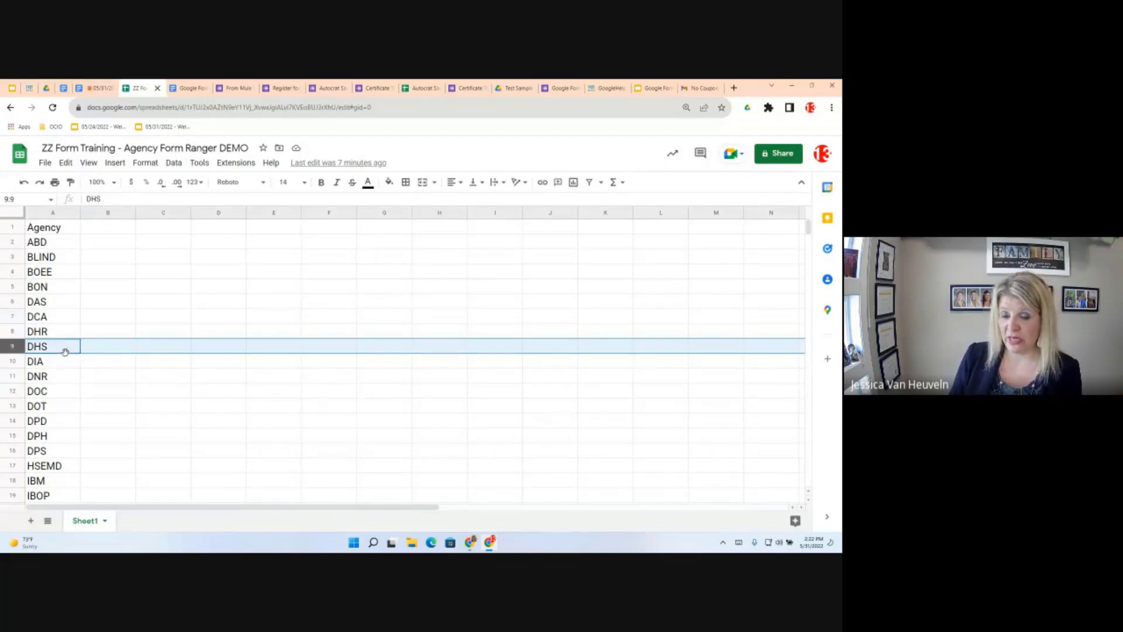
{"action": "key", "text": "ctrl+shift+Delete"}
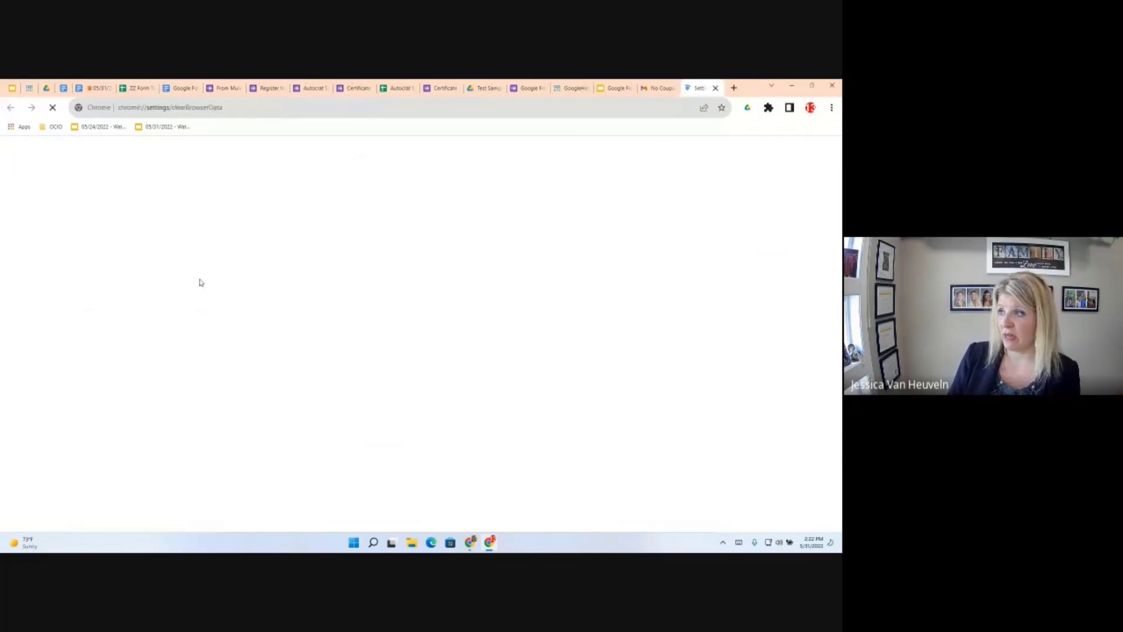
{"action": "left_click", "coordinate": [146, 89]}
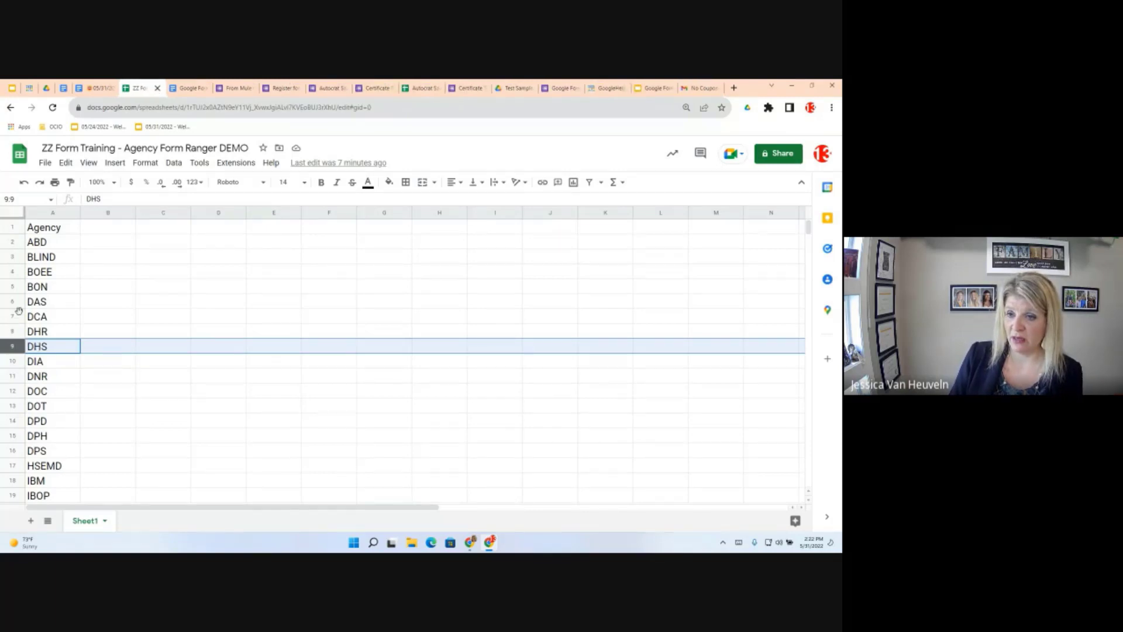
{"action": "left_click_drag", "start_coordinate": [12, 242], "coordinate": [18, 332]}
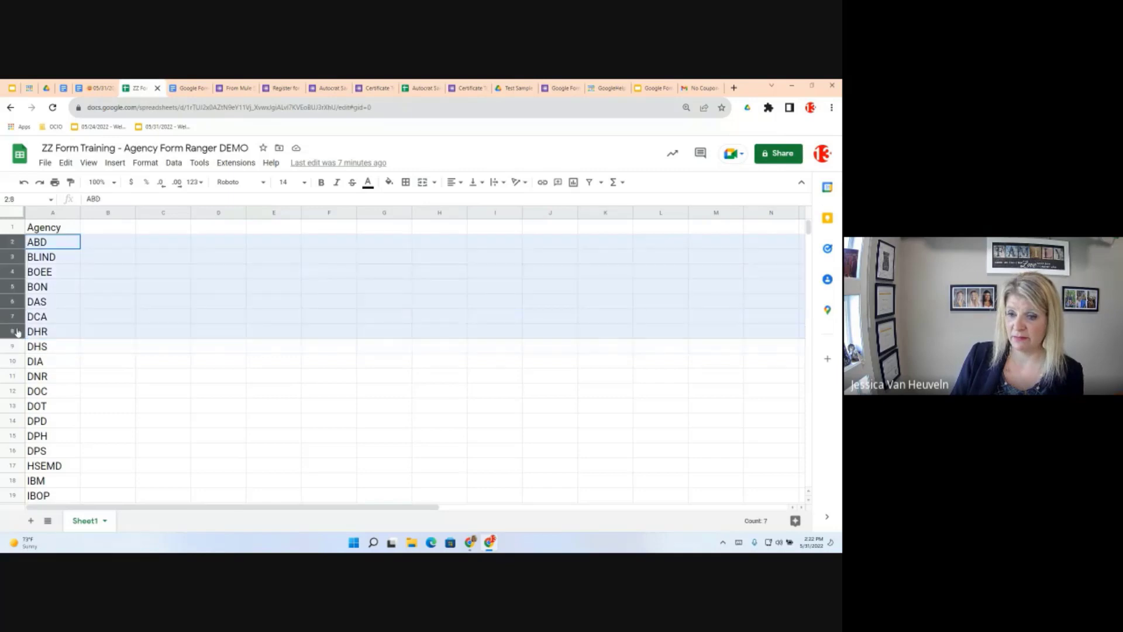
{"action": "right_click", "coordinate": [17, 332]}
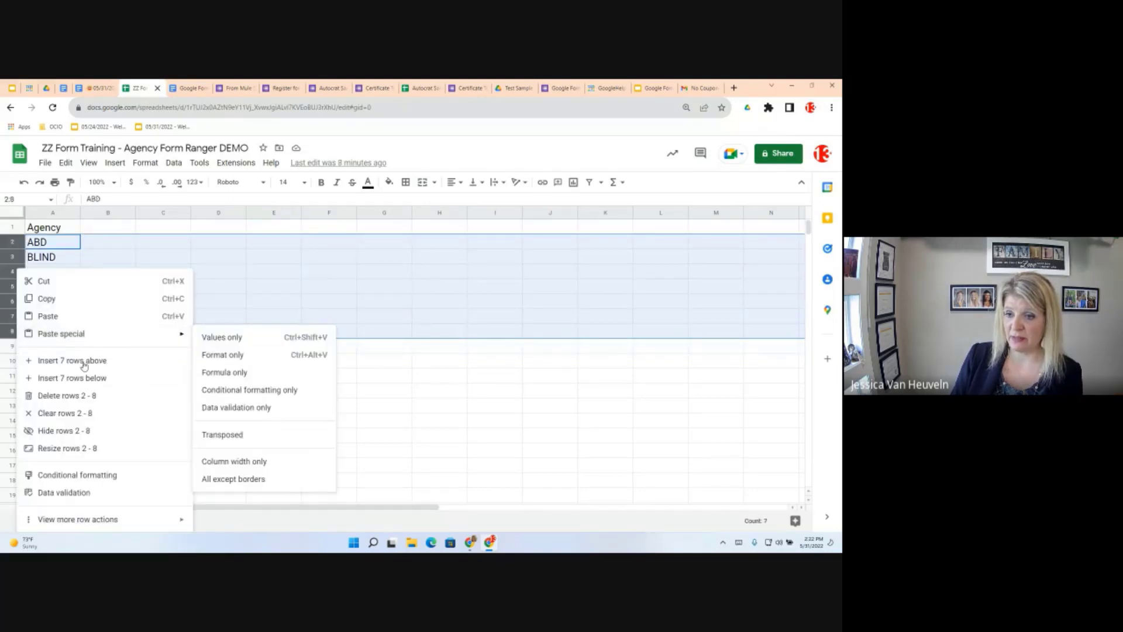
{"action": "left_click", "coordinate": [72, 395]}
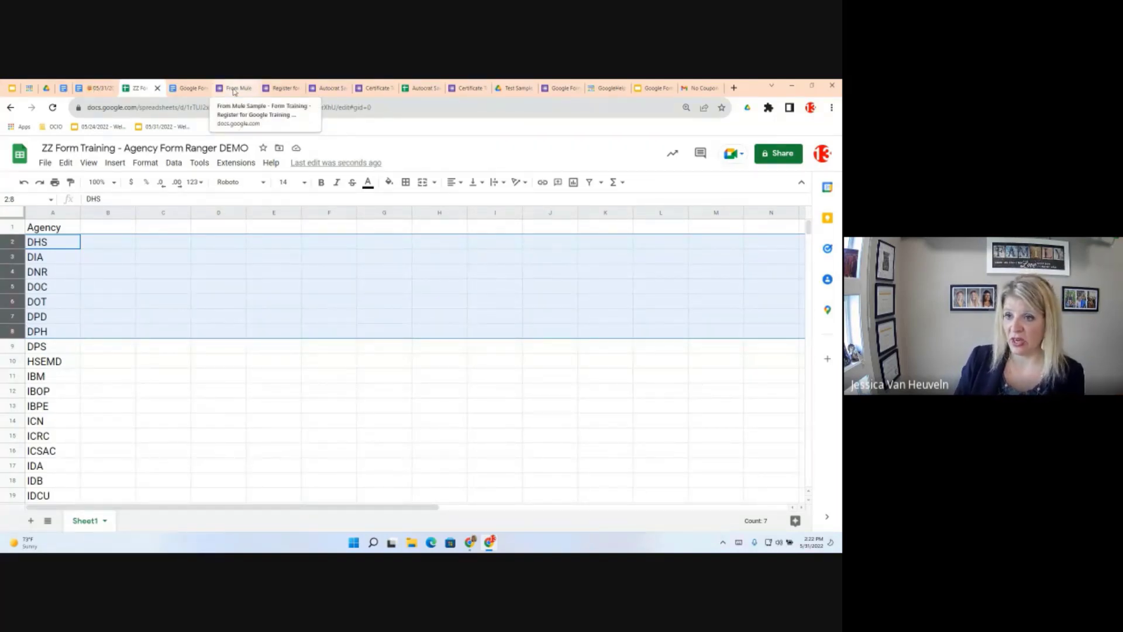
Back on the registration form, launch the Form Ranger sidebar from the Add-ons menu
{"action": "left_click", "coordinate": [234, 89]}
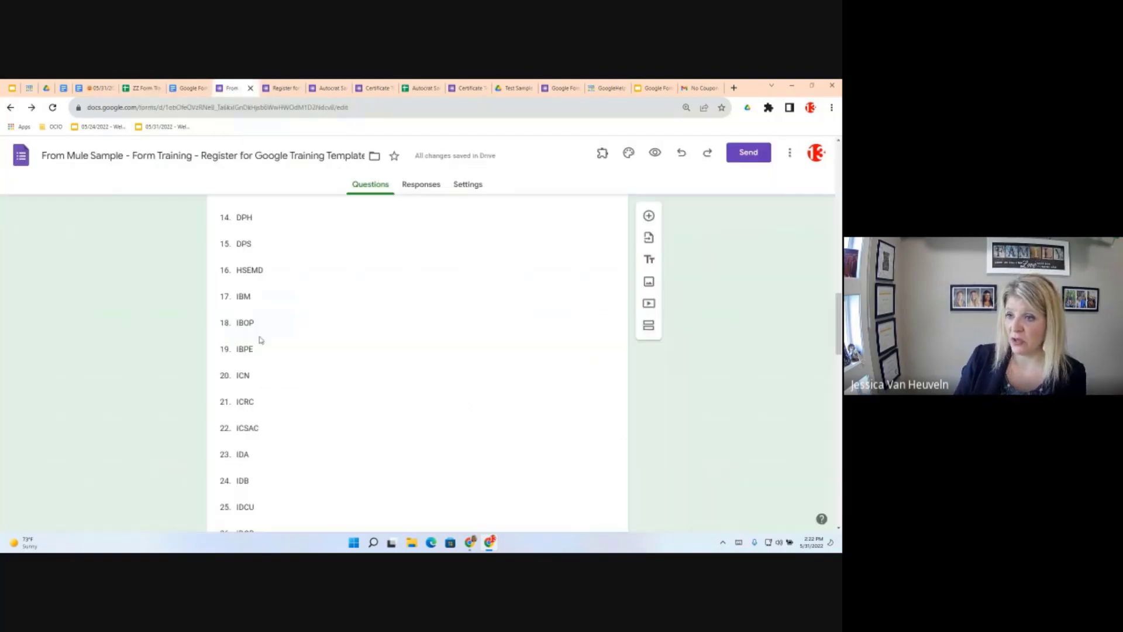
{"action": "scroll", "coordinate": [275, 322], "scroll_direction": "up", "scroll_amount": 4}
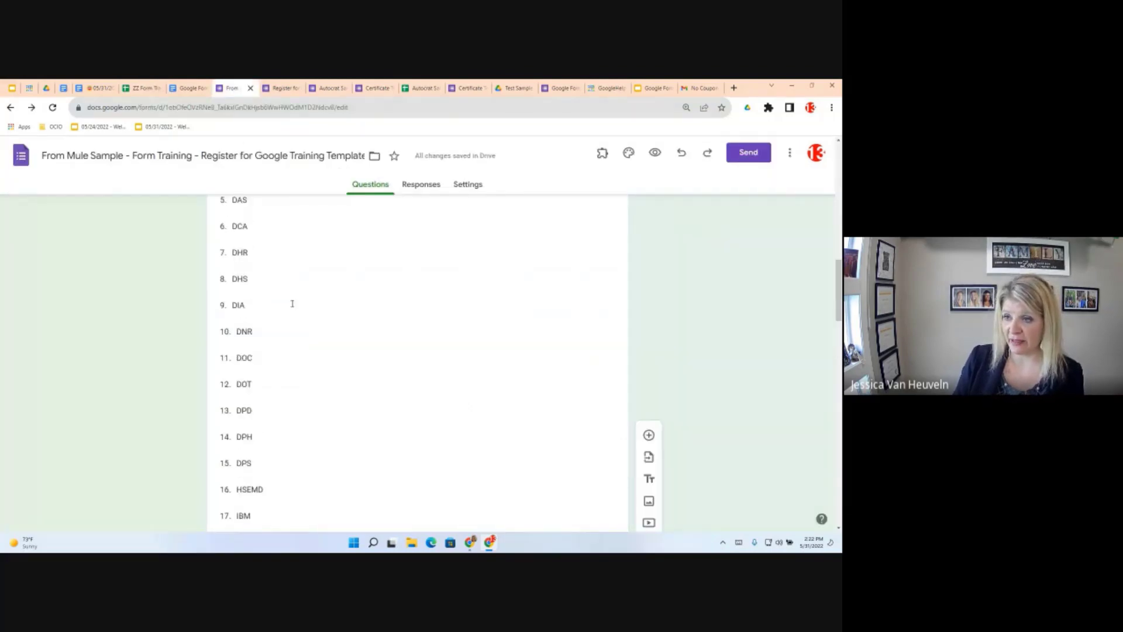
{"action": "scroll", "coordinate": [291, 303], "scroll_direction": "up", "scroll_amount": 1}
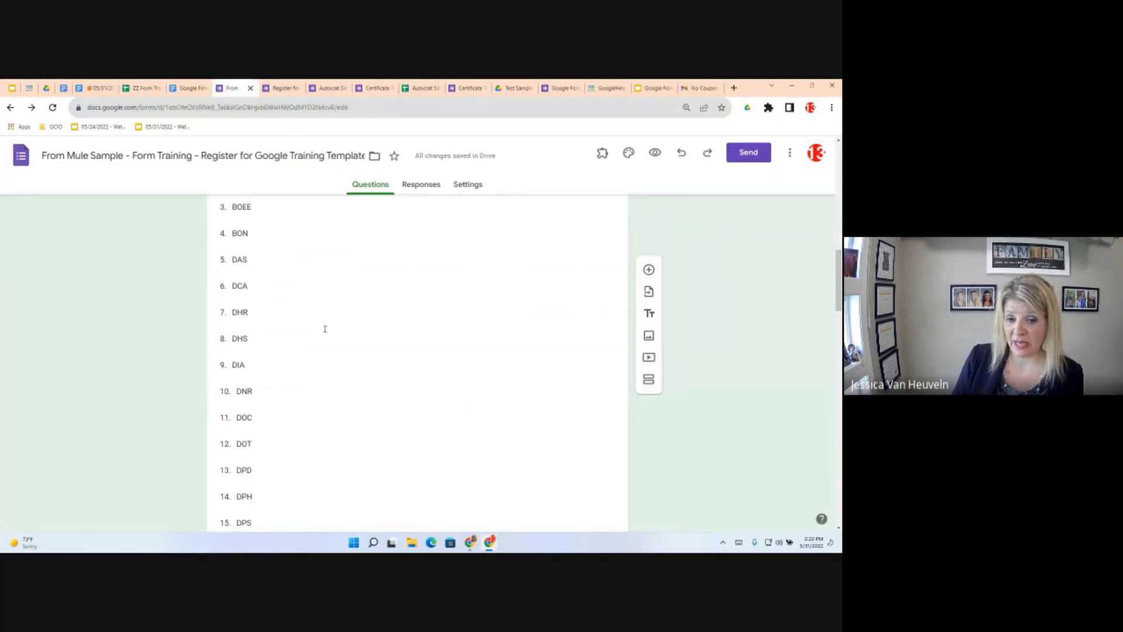
{"action": "scroll", "coordinate": [419, 417], "scroll_direction": "up", "scroll_amount": 1}
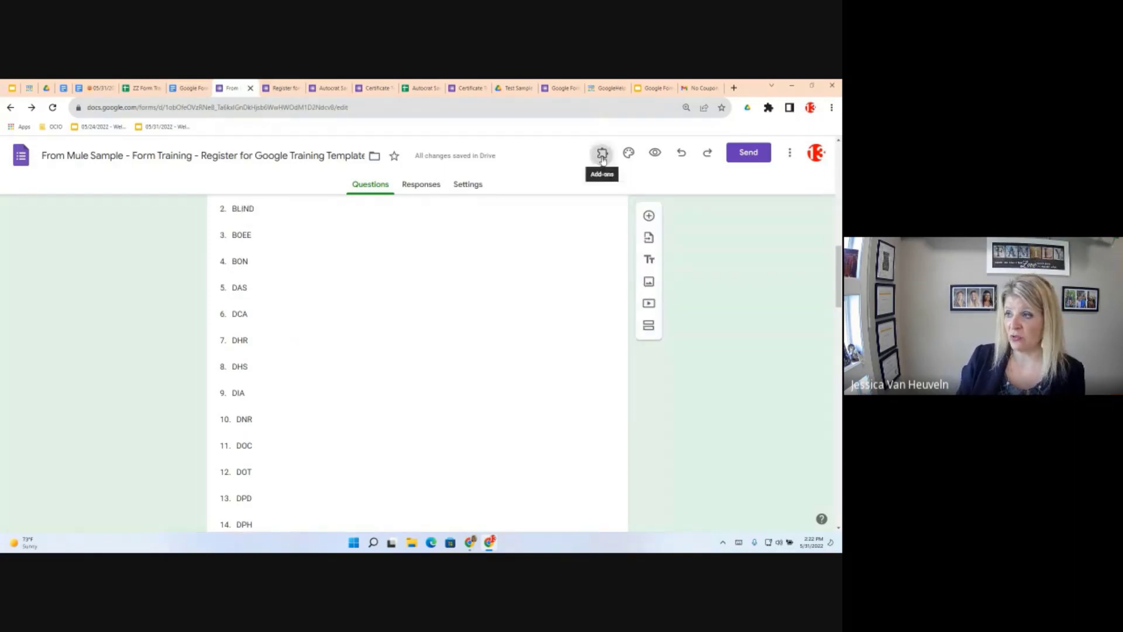
{"action": "left_click", "coordinate": [603, 156]}
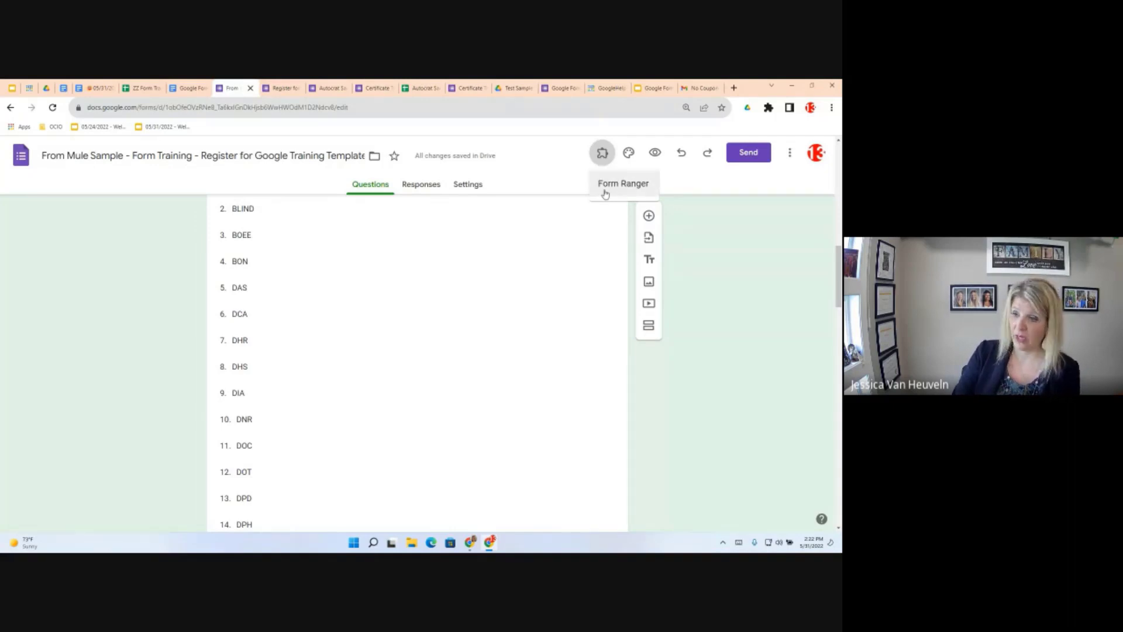
{"action": "left_click", "coordinate": [605, 184]}
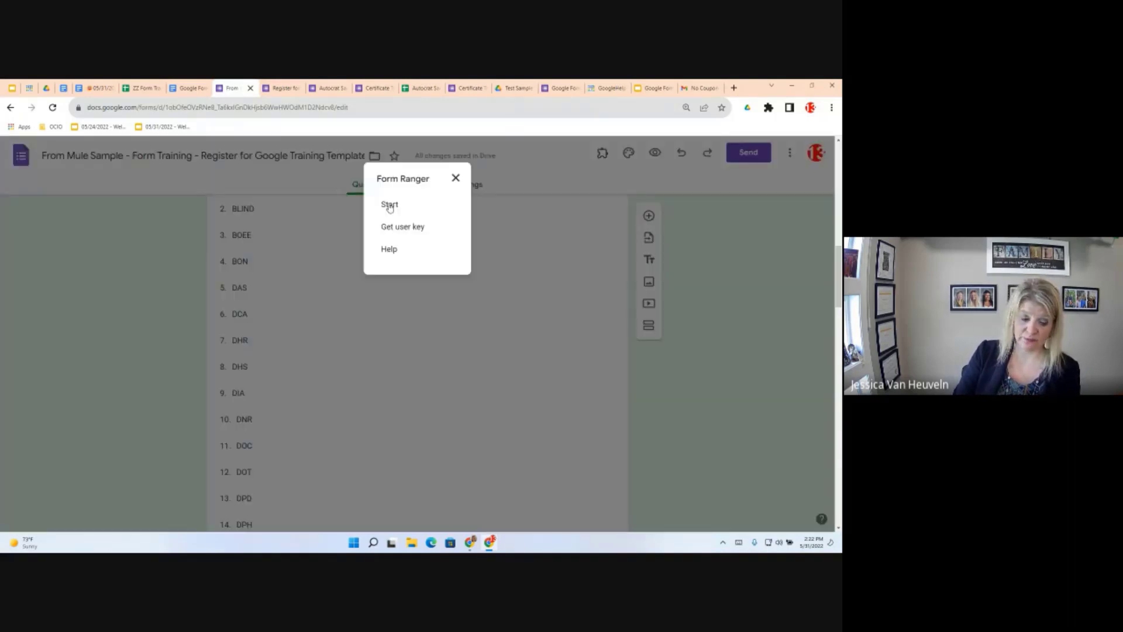
{"action": "left_click", "coordinate": [390, 204]}
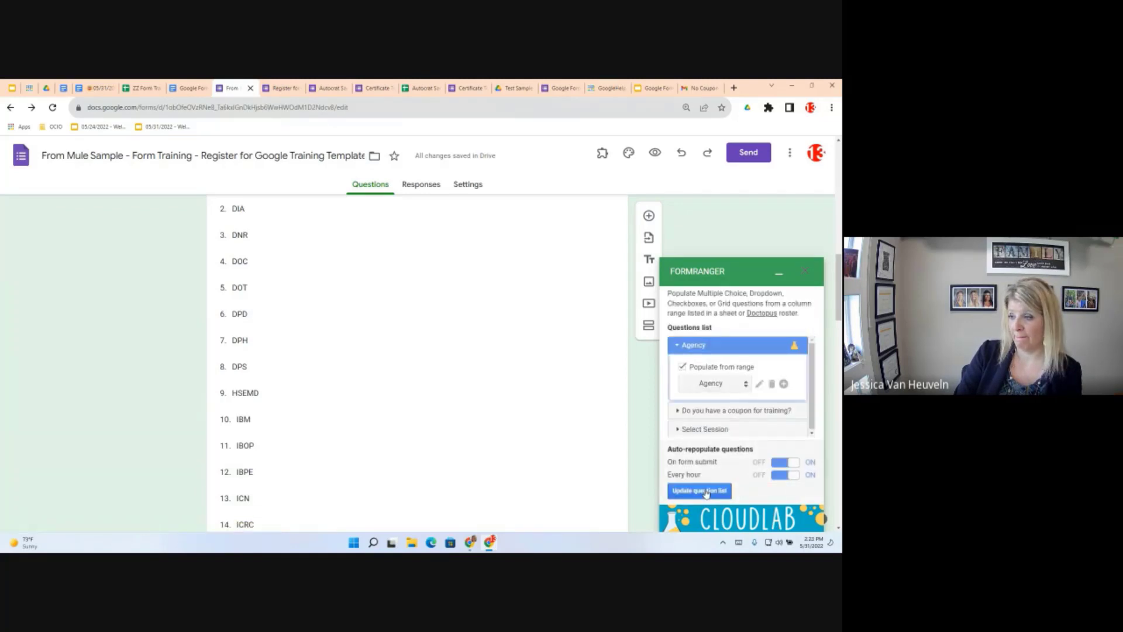
Update the Agency question list so it starts with DHS, then close Form Ranger
{"action": "left_click", "coordinate": [704, 490]}
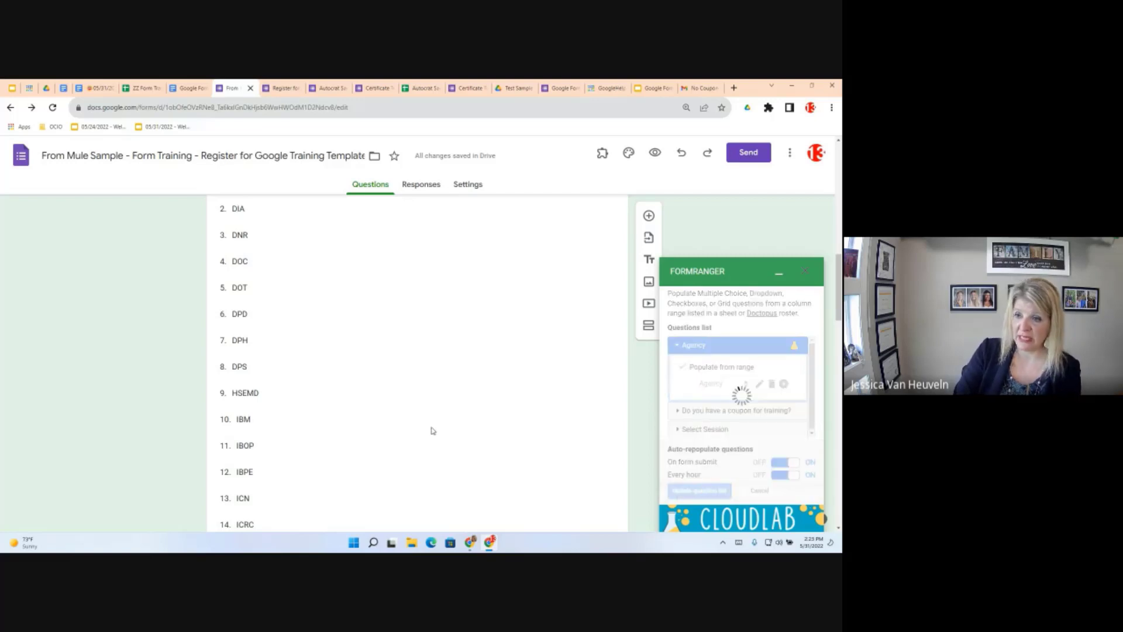
{"action": "scroll", "coordinate": [433, 431], "scroll_direction": "up", "scroll_amount": 7}
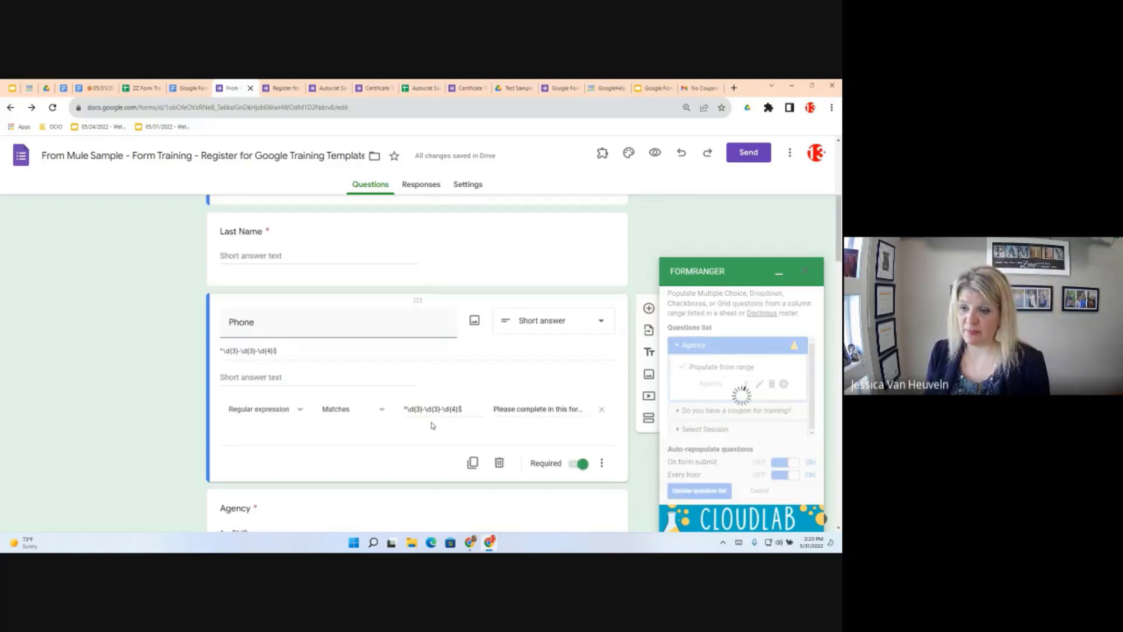
{"action": "scroll", "coordinate": [432, 425], "scroll_direction": "down", "scroll_amount": 1}
{"action": "scroll", "coordinate": [431, 424], "scroll_direction": "down", "scroll_amount": 1}
{"action": "scroll", "coordinate": [431, 424], "scroll_direction": "down", "scroll_amount": 1}
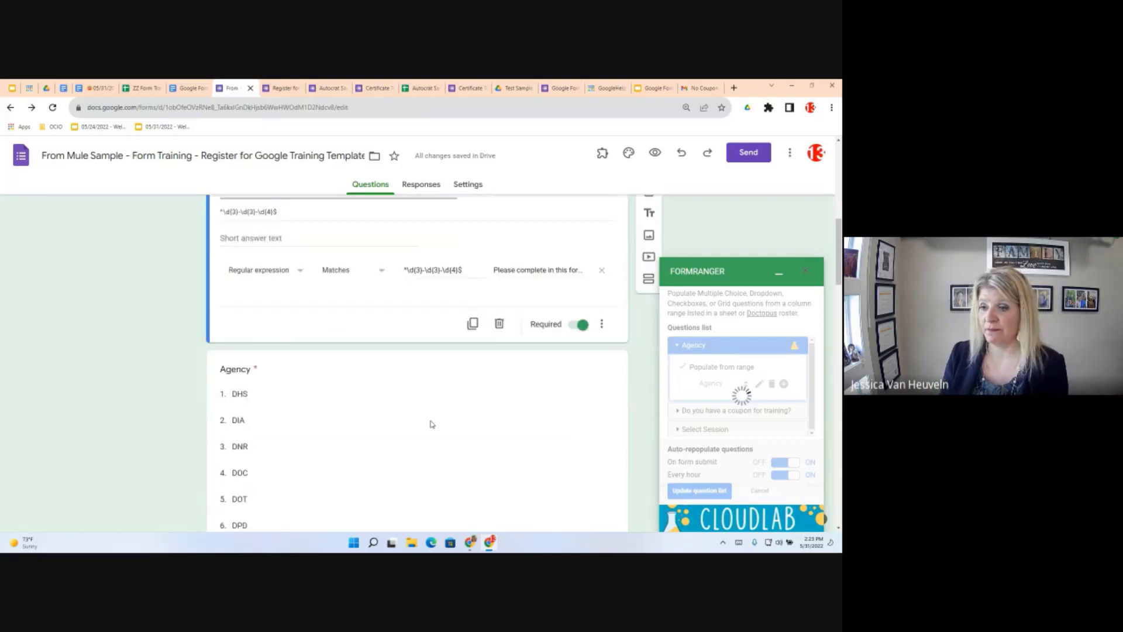
{"action": "scroll", "coordinate": [432, 424], "scroll_direction": "down", "scroll_amount": 2}
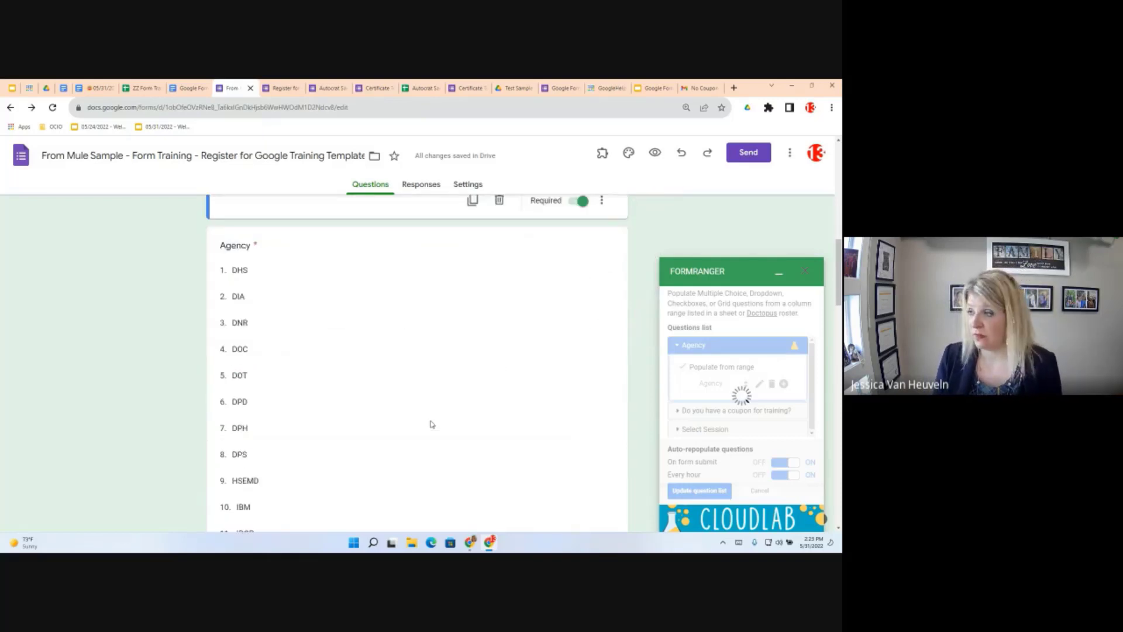
{"action": "left_click", "coordinate": [807, 271]}
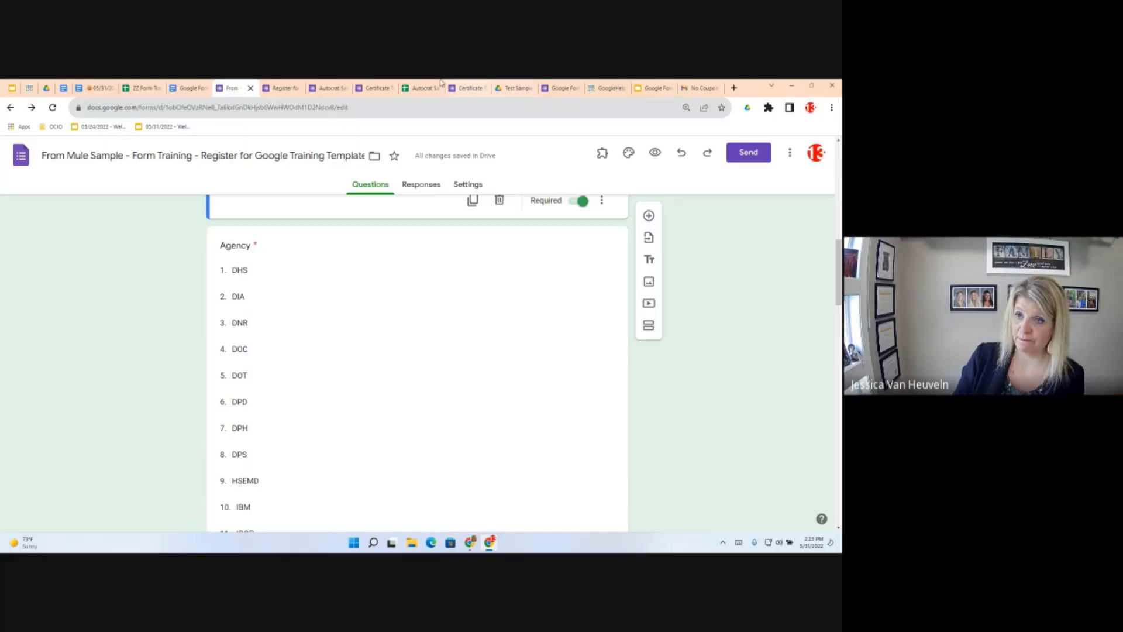
{"action": "left_click", "coordinate": [97, 88]}
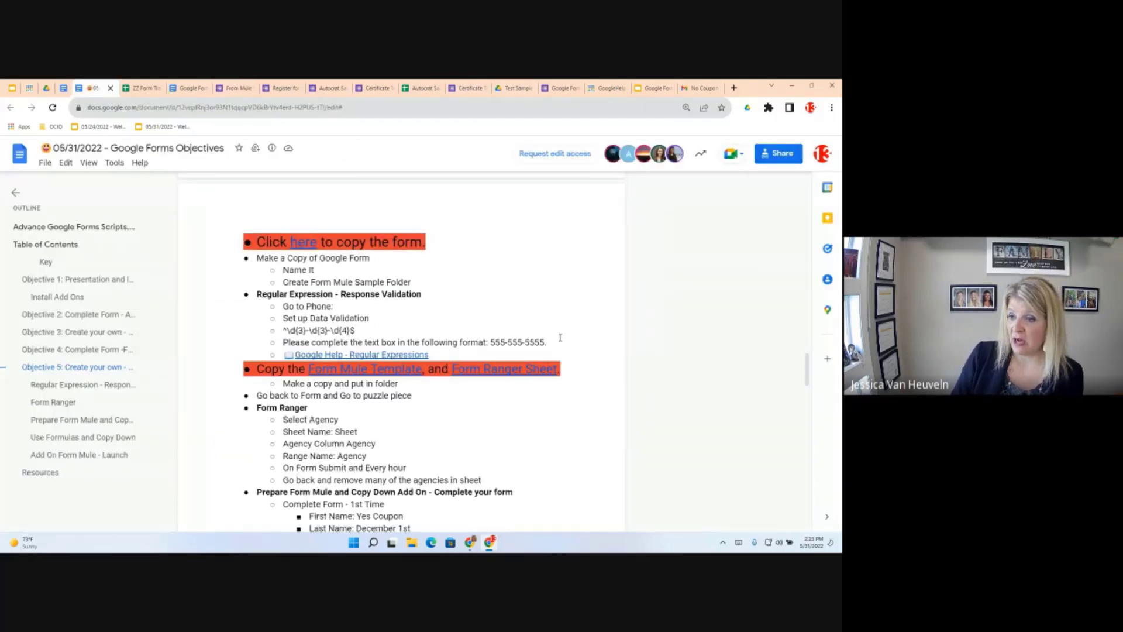
Highlight the 'Prepare Form Mule and Copy Down Add On' heading, then return to the form
{"action": "scroll", "coordinate": [265, 344], "scroll_direction": "down", "scroll_amount": 3}
{"action": "scroll", "coordinate": [286, 322], "scroll_direction": "down", "scroll_amount": 1}
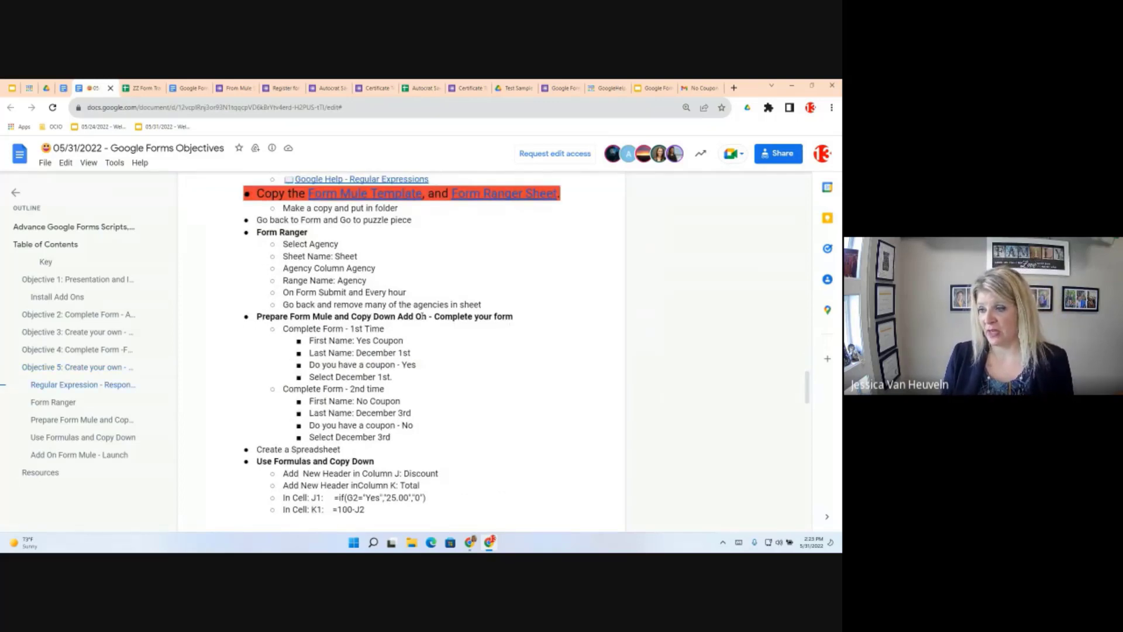
{"action": "left_click_drag", "start_coordinate": [515, 316], "coordinate": [272, 311]}
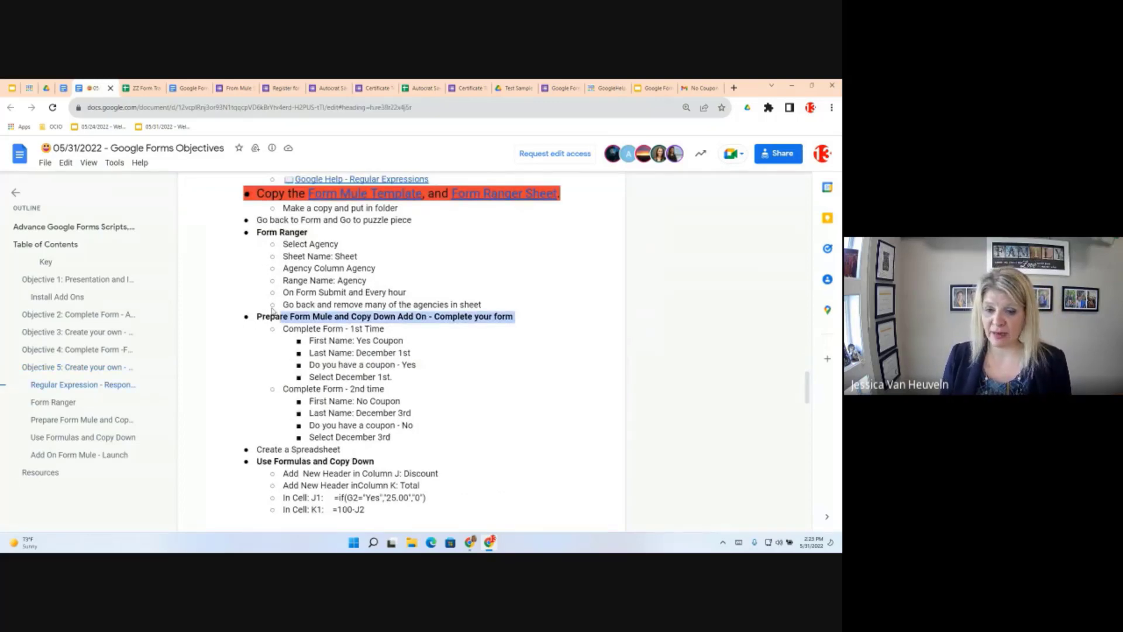
{"action": "left_click_drag", "start_coordinate": [272, 311], "coordinate": [256, 316]}
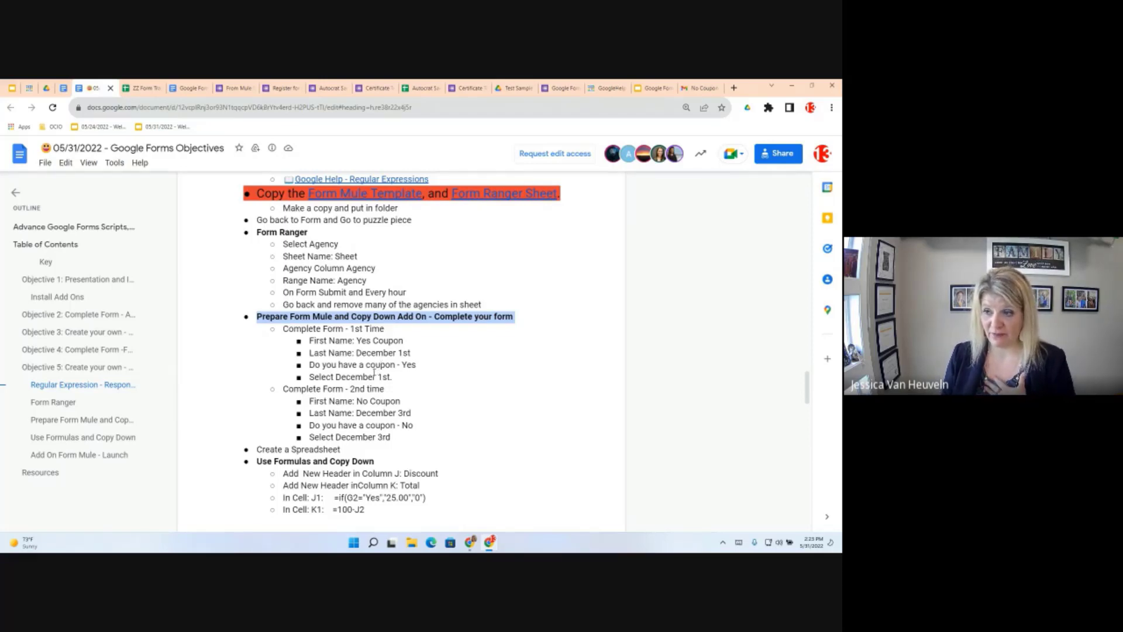
{"action": "left_click", "coordinate": [234, 87]}
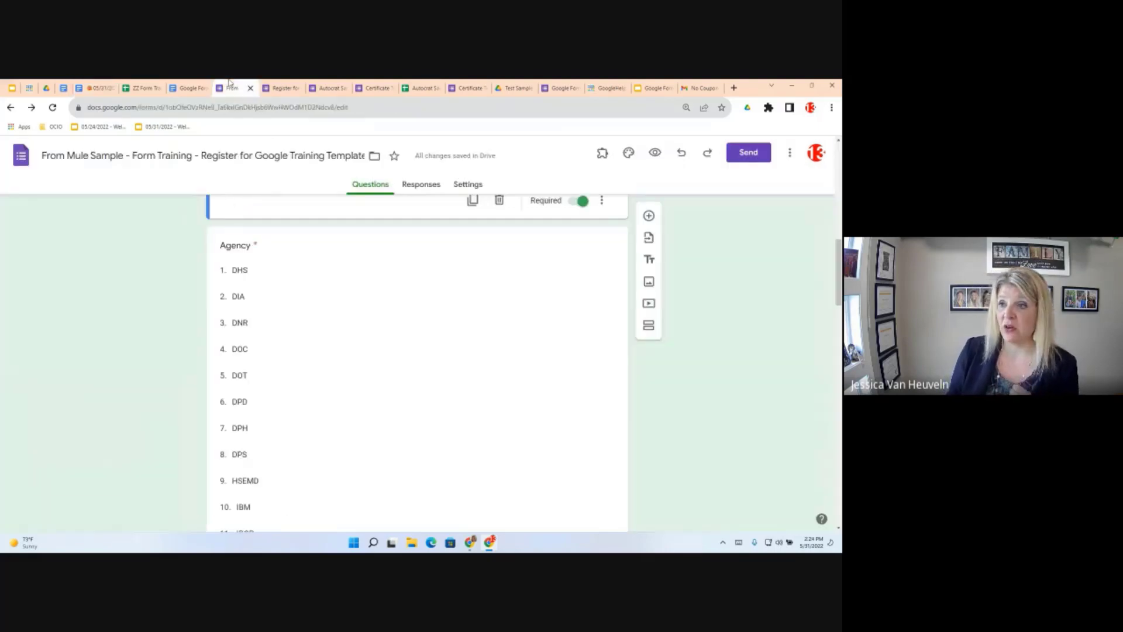
Confirm the Responses tab shows 0 responses, then open the form in Preview
{"action": "scroll", "coordinate": [499, 290], "scroll_direction": "up", "scroll_amount": 10}
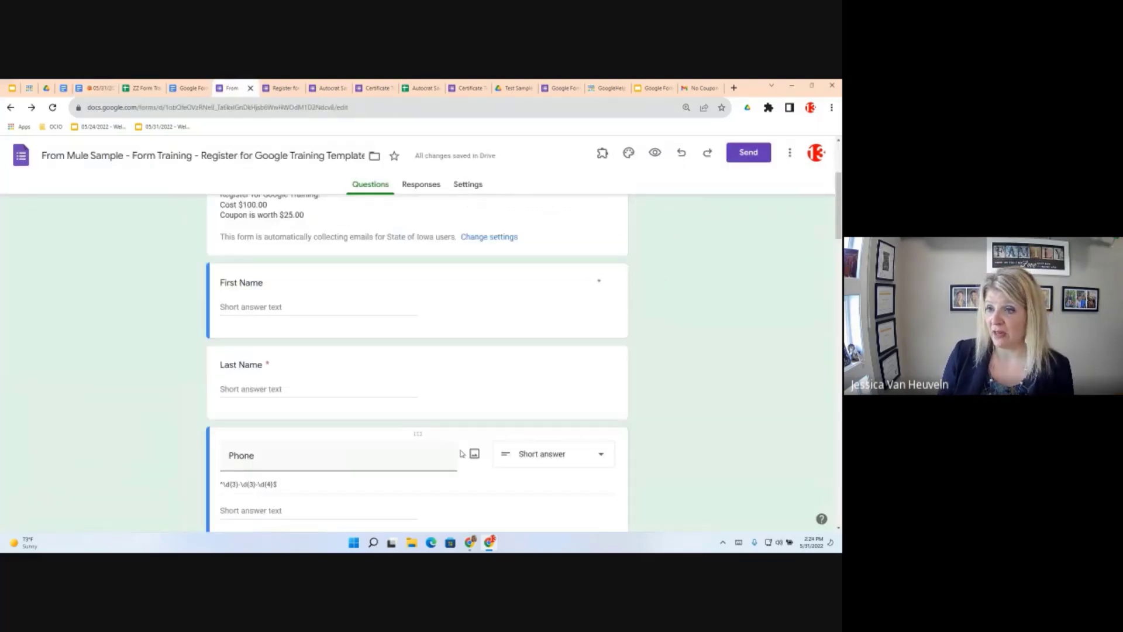
{"action": "scroll", "coordinate": [460, 449], "scroll_direction": "up", "scroll_amount": 1}
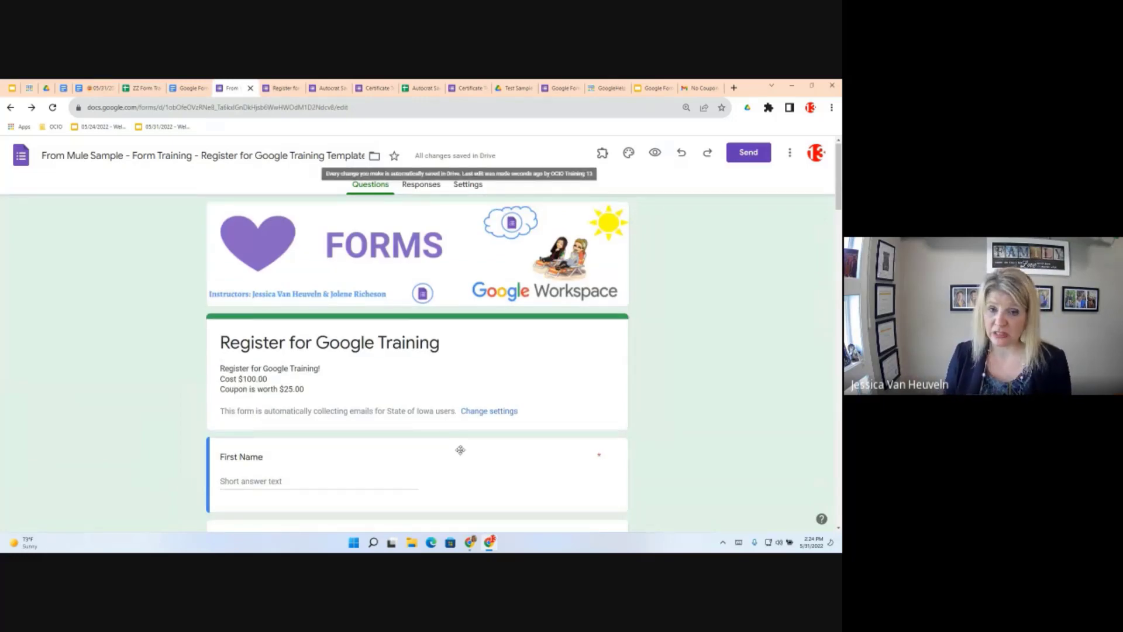
{"action": "left_click", "coordinate": [426, 183]}
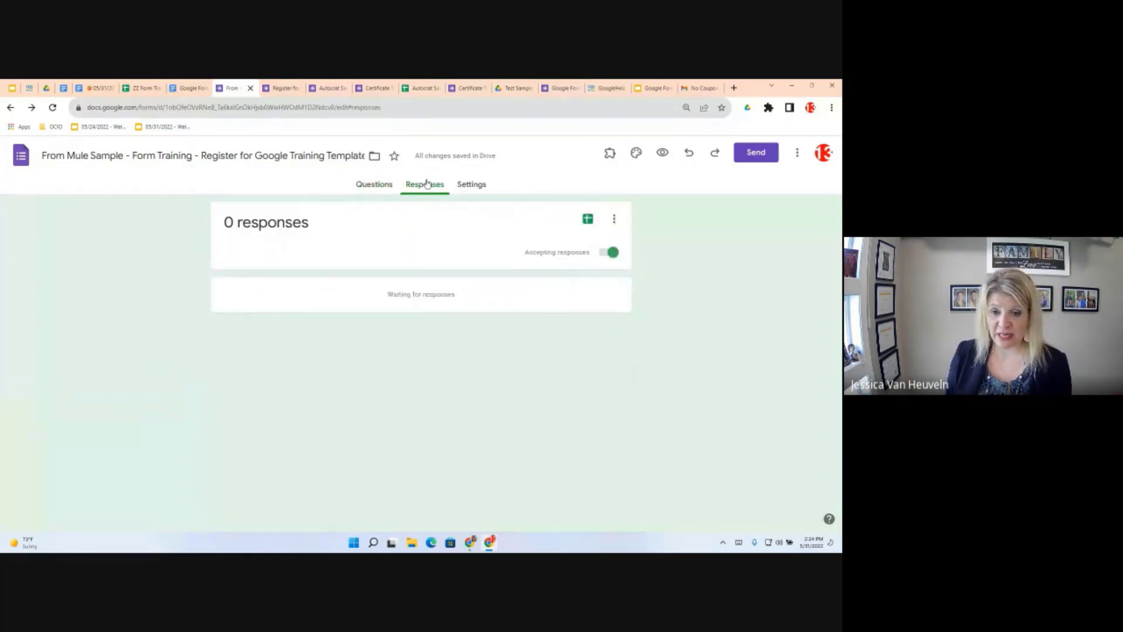
{"action": "left_click", "coordinate": [663, 154]}
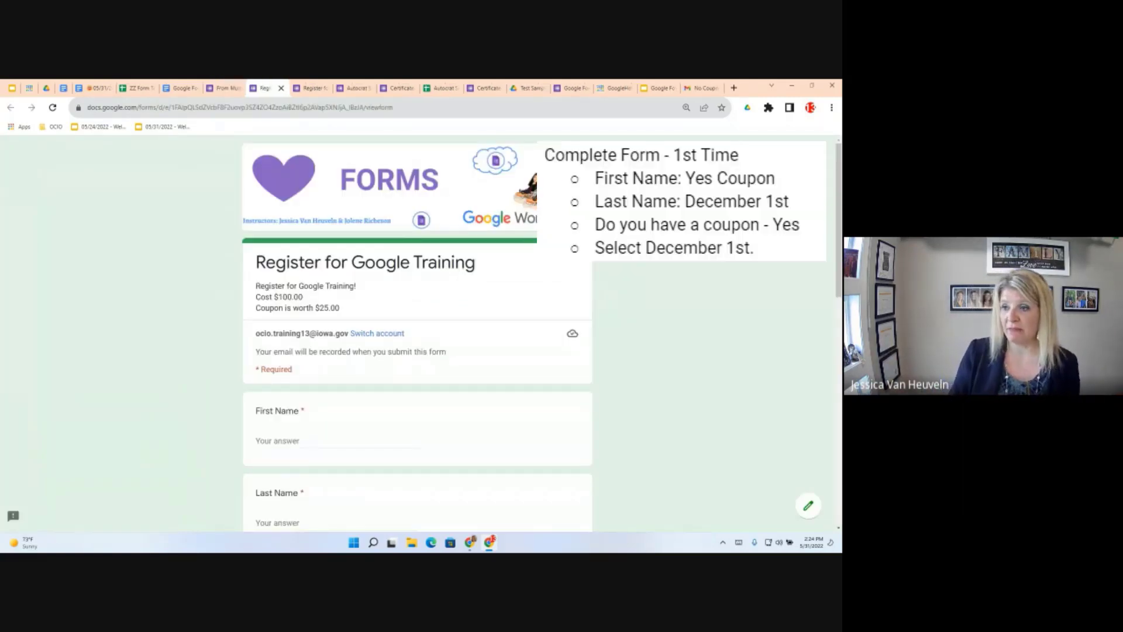
Enter First Name 'Yes Coupon', Last Name 'December 1st', and a sample phone number
{"action": "scroll", "coordinate": [350, 370], "scroll_direction": "down", "scroll_amount": 2}
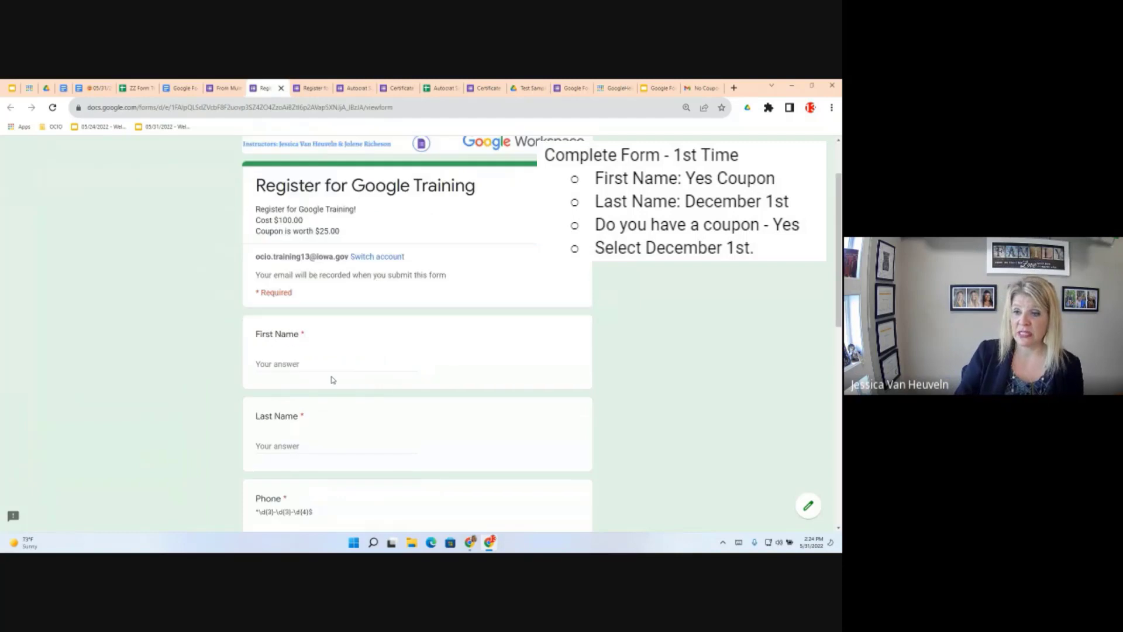
{"action": "left_click", "coordinate": [295, 353]}
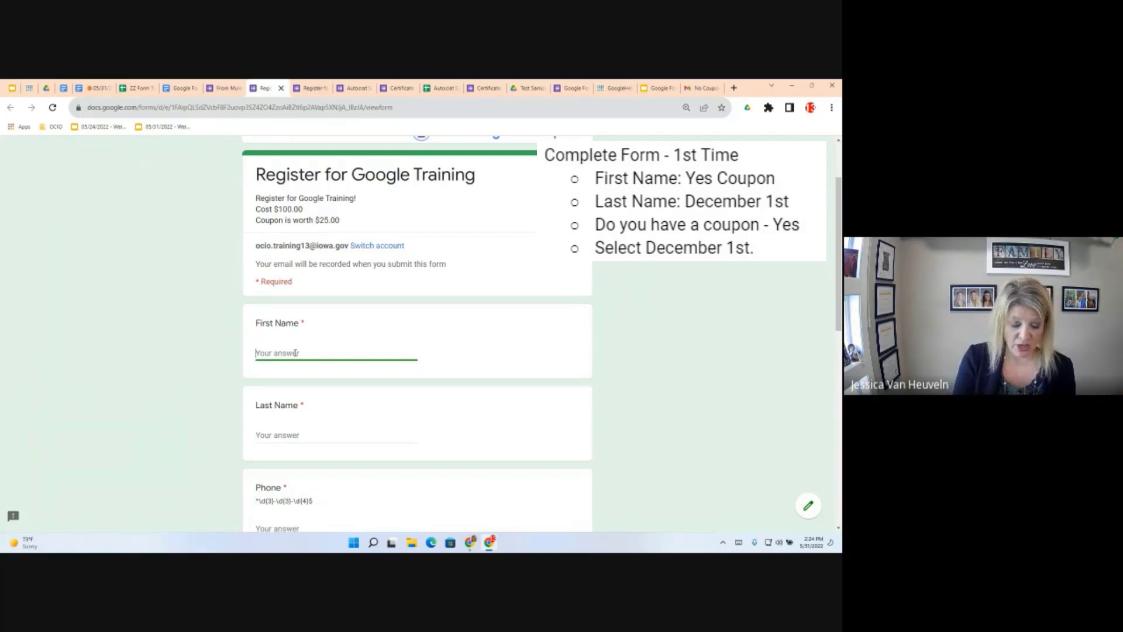
{"action": "type", "text": "Yes Coupon"}
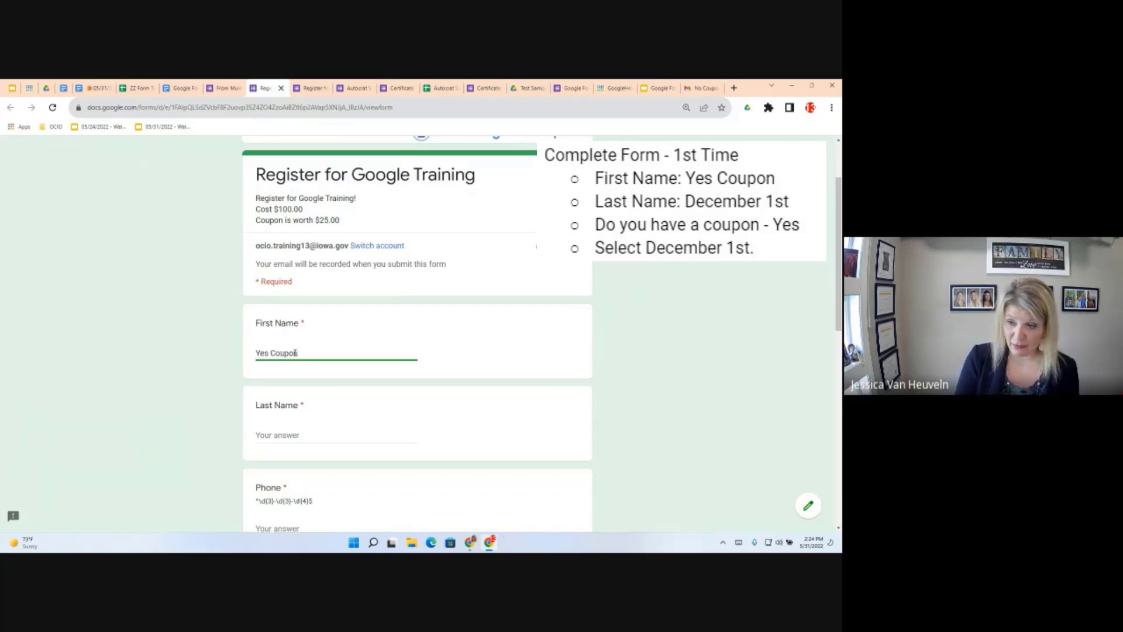
{"action": "left_click", "coordinate": [268, 434]}
{"action": "type", "text": "December 1st"}
{"action": "scroll", "coordinate": [304, 453], "scroll_direction": "down", "scroll_amount": 3}
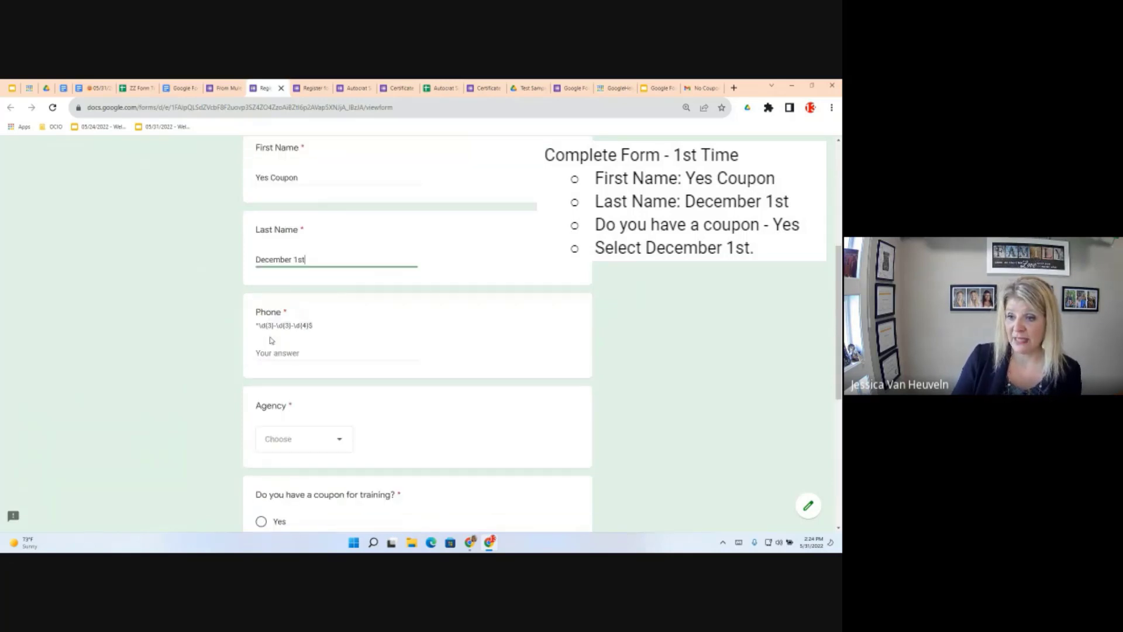
{"action": "left_click", "coordinate": [287, 353]}
{"action": "type", "text": "55"}
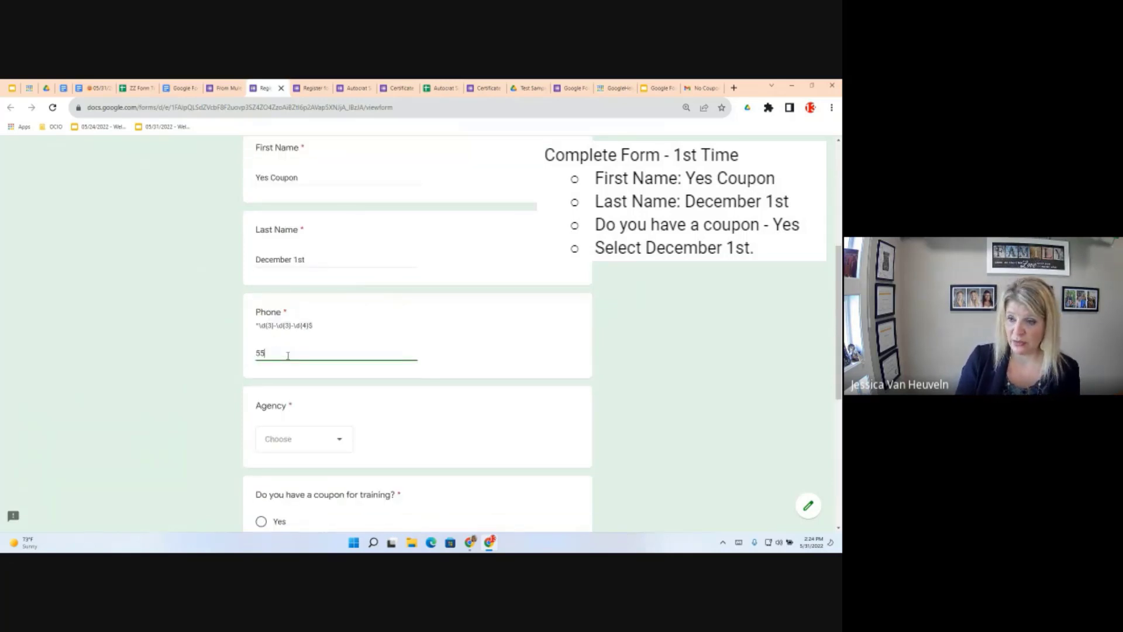
{"action": "type", "text": "5-555-555"}
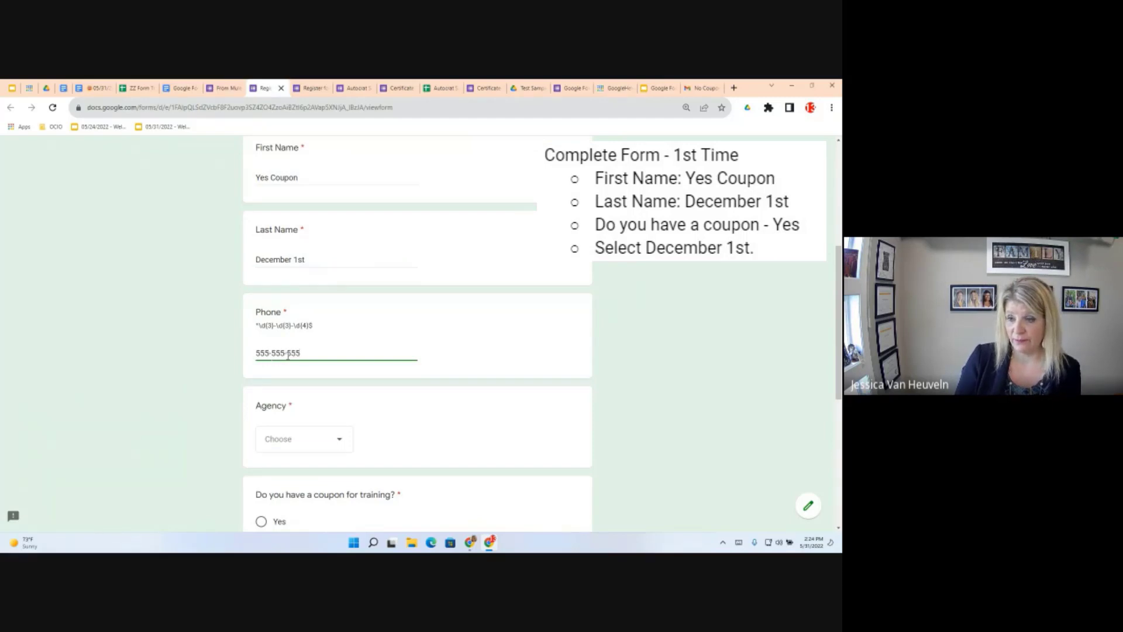
{"action": "type", "text": "5"}
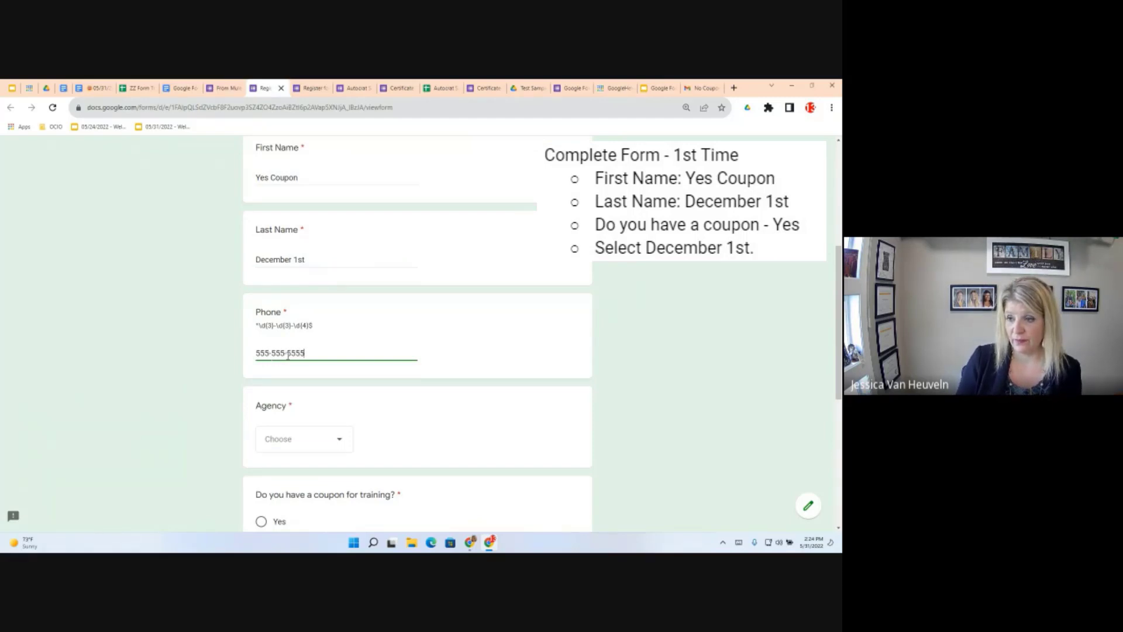
Choose agency HSEMD, coupon Yes, session December 1, 2021, submit, and start another response
{"action": "left_click", "coordinate": [338, 451]}
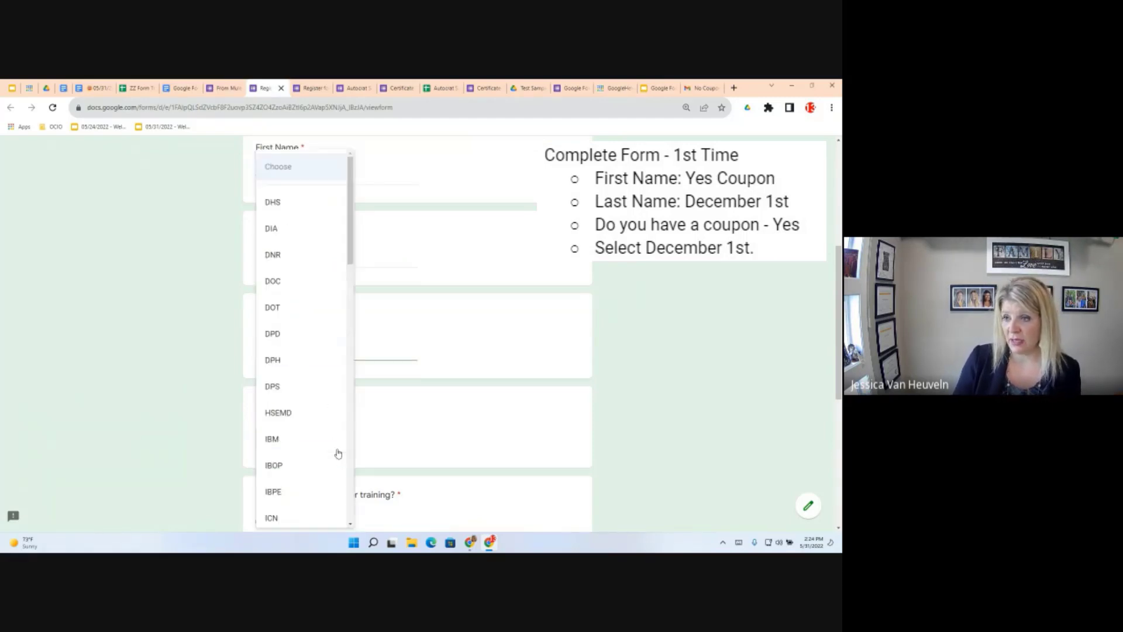
{"action": "left_click", "coordinate": [315, 412]}
{"action": "scroll", "coordinate": [374, 442], "scroll_direction": "down", "scroll_amount": 3}
{"action": "scroll", "coordinate": [373, 443], "scroll_direction": "down", "scroll_amount": 1}
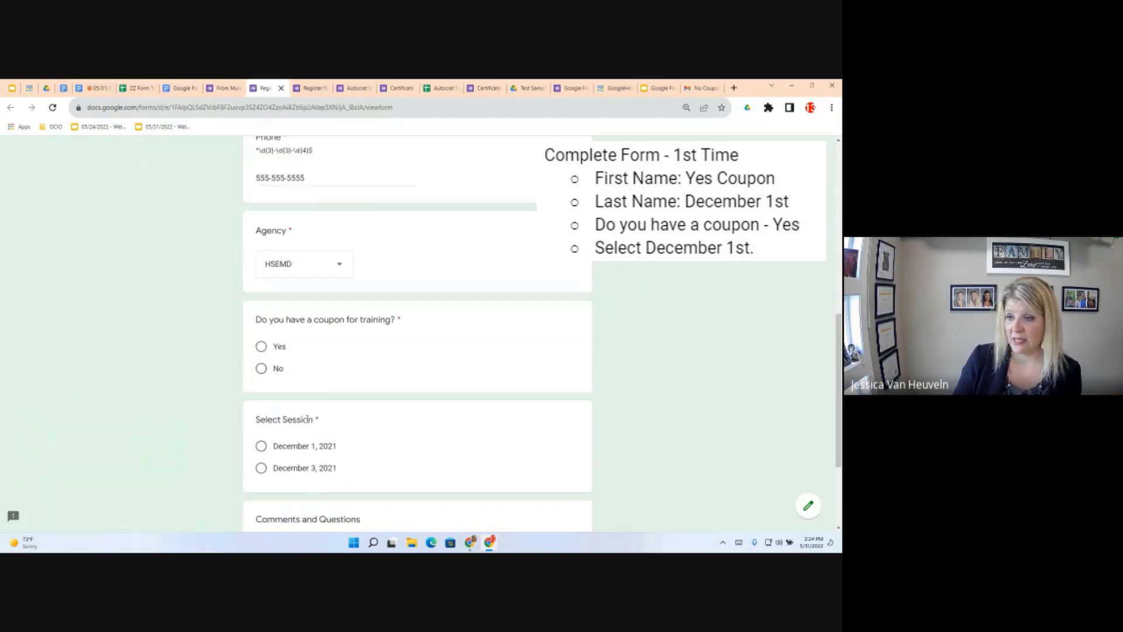
{"action": "left_click", "coordinate": [262, 346]}
{"action": "left_click", "coordinate": [261, 445]}
{"action": "scroll", "coordinate": [520, 461], "scroll_direction": "down", "scroll_amount": 1}
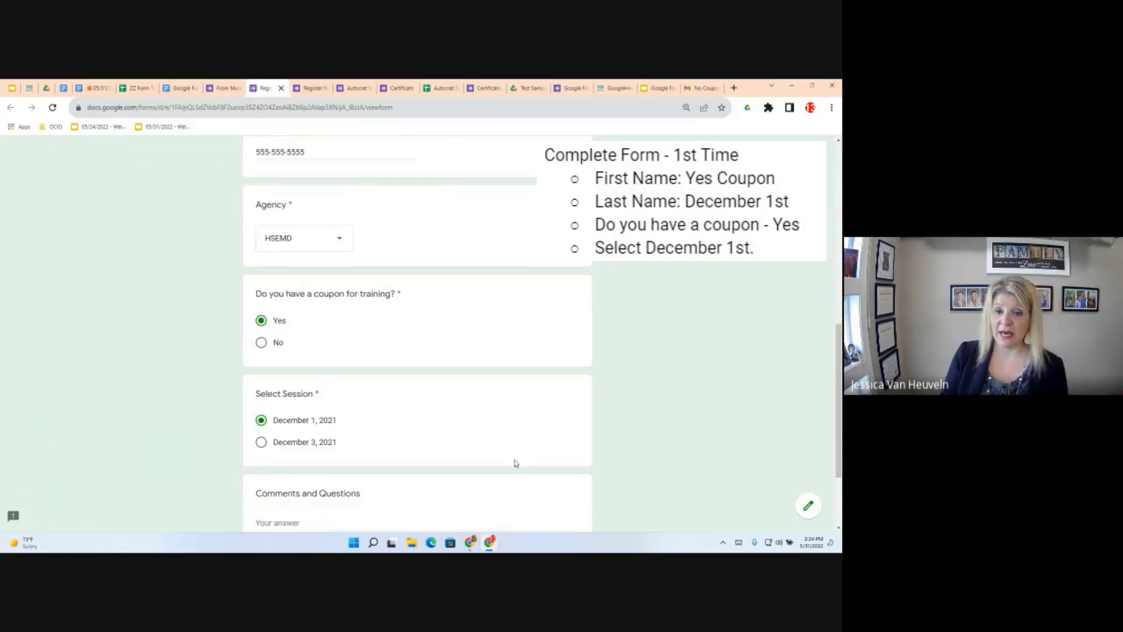
{"action": "scroll", "coordinate": [514, 463], "scroll_direction": "down", "scroll_amount": 3}
{"action": "left_click", "coordinate": [285, 444]}
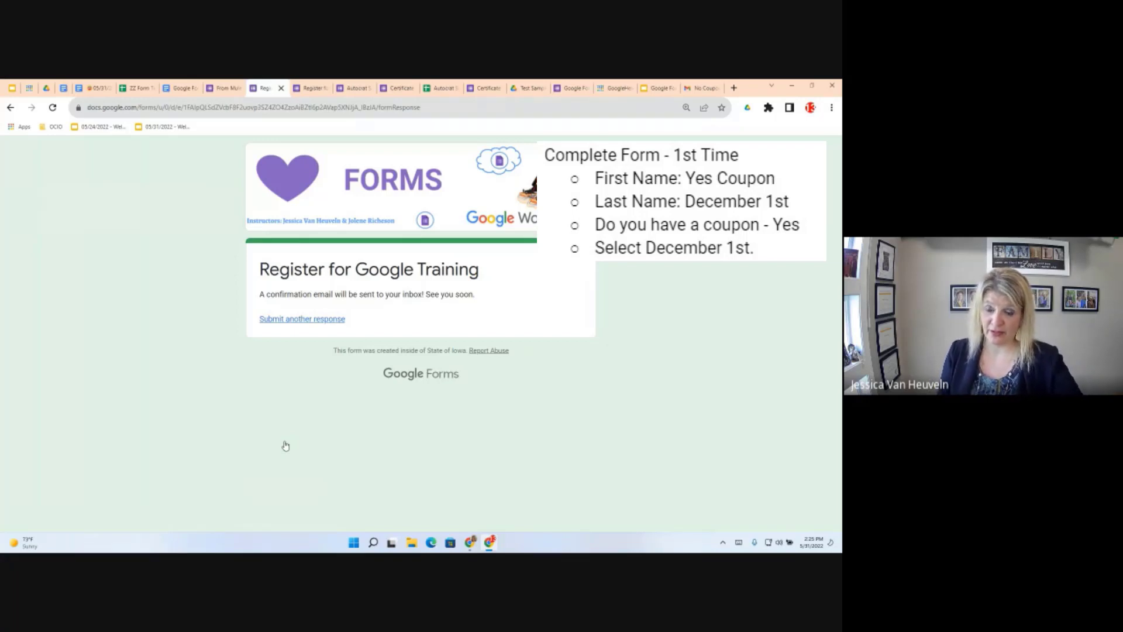
{"action": "left_click", "coordinate": [304, 320]}
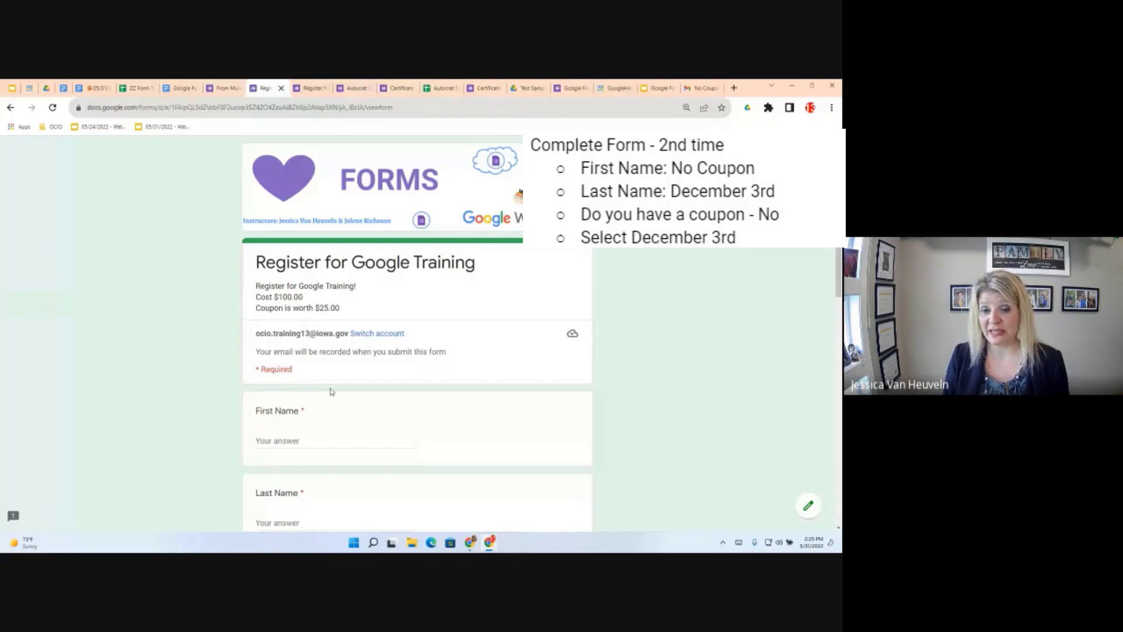
Enter First Name 'No Coupon', Last Name 'December 3rd', and a sample phone number
{"action": "scroll", "coordinate": [332, 391], "scroll_direction": "down", "scroll_amount": 2}
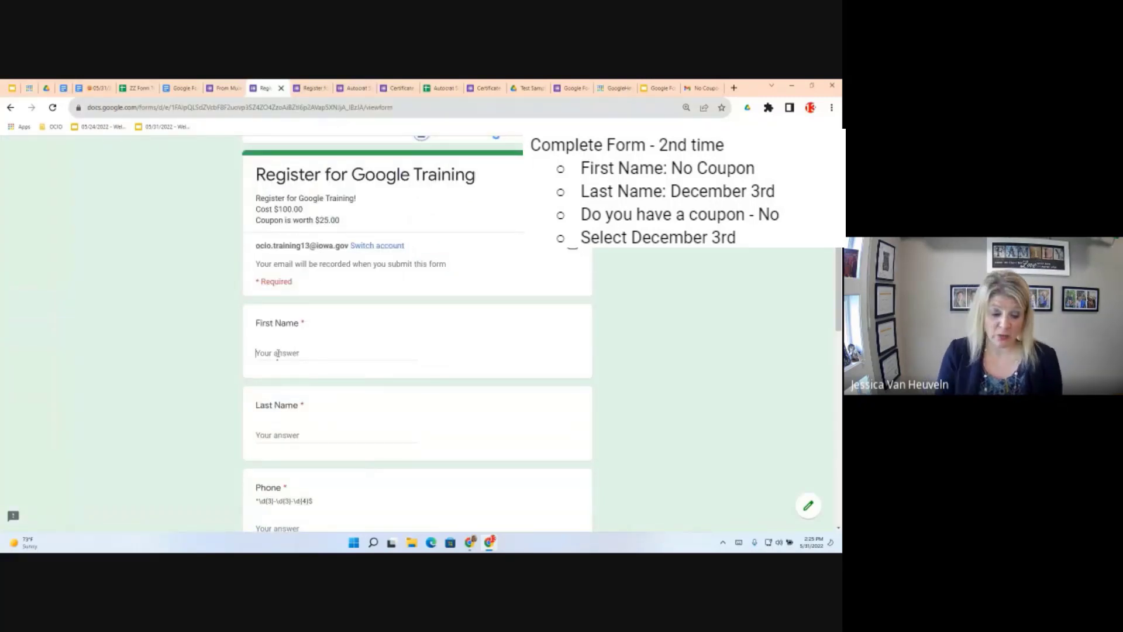
{"action": "left_click", "coordinate": [278, 353]}
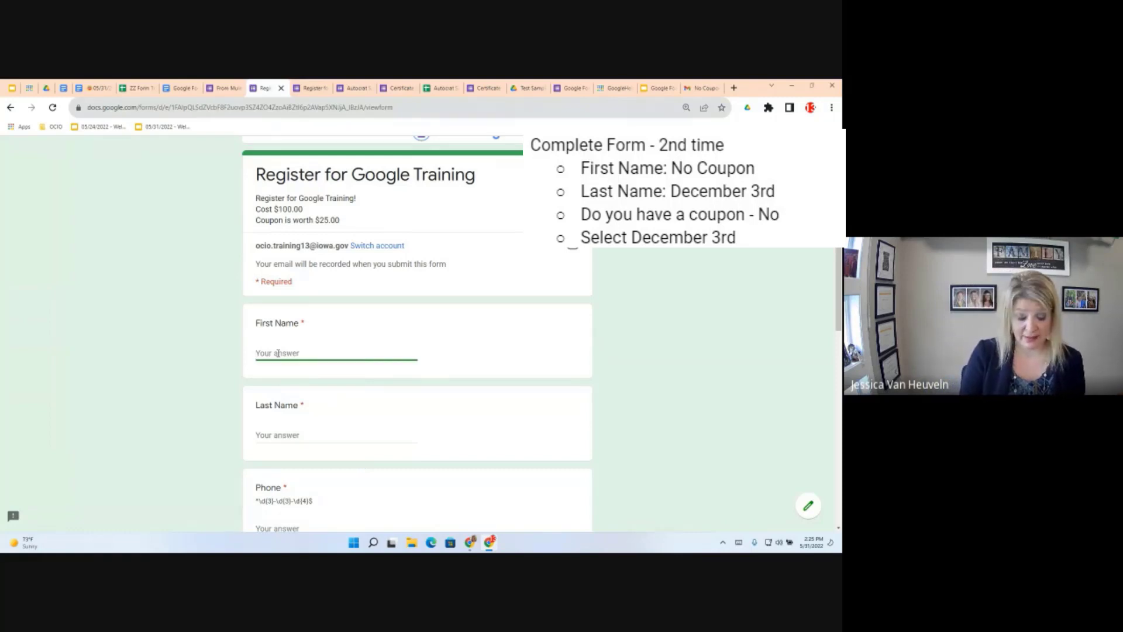
{"action": "type", "text": "No "}
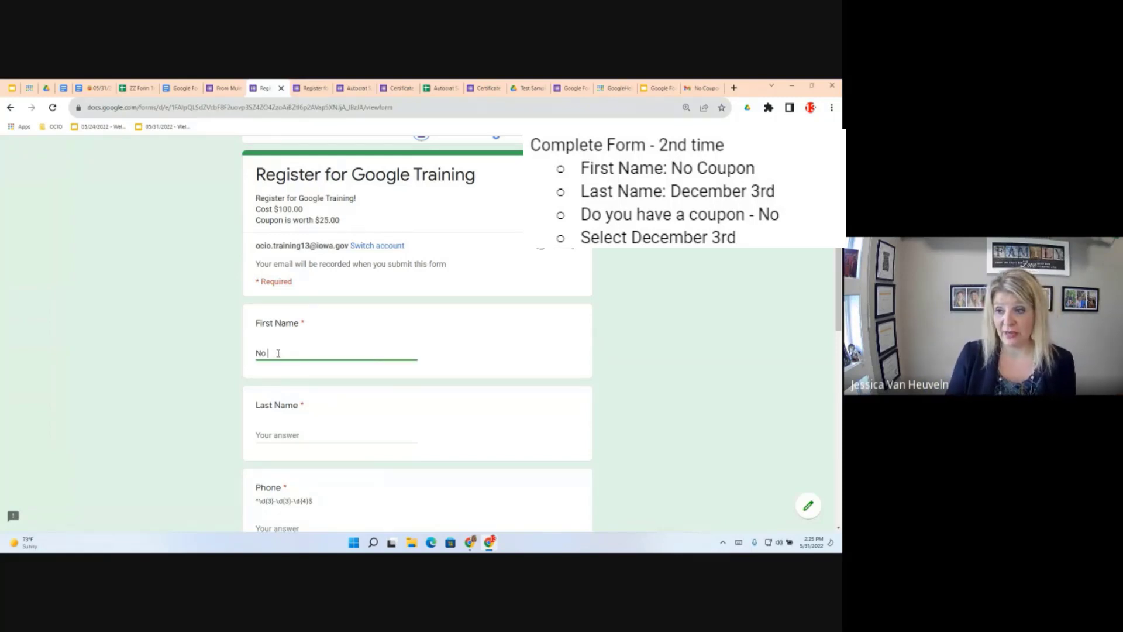
{"action": "type", "text": "Coupon"}
{"action": "scroll", "coordinate": [273, 458], "scroll_direction": "up", "scroll_amount": 1}
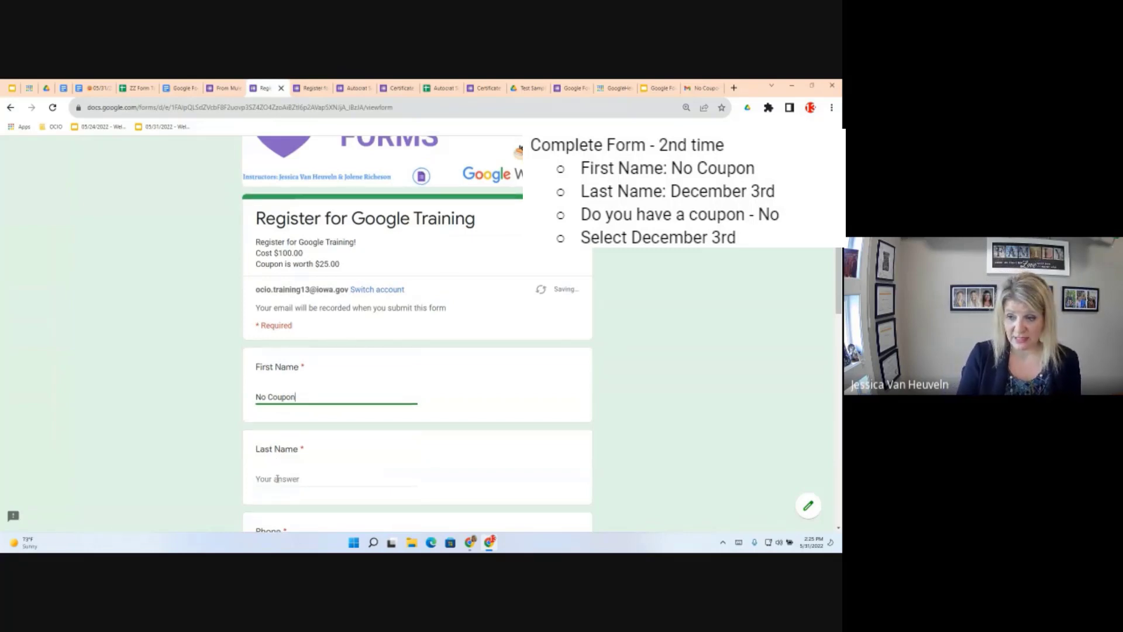
{"action": "left_click", "coordinate": [277, 478]}
{"action": "type", "text": "December 3rd"}
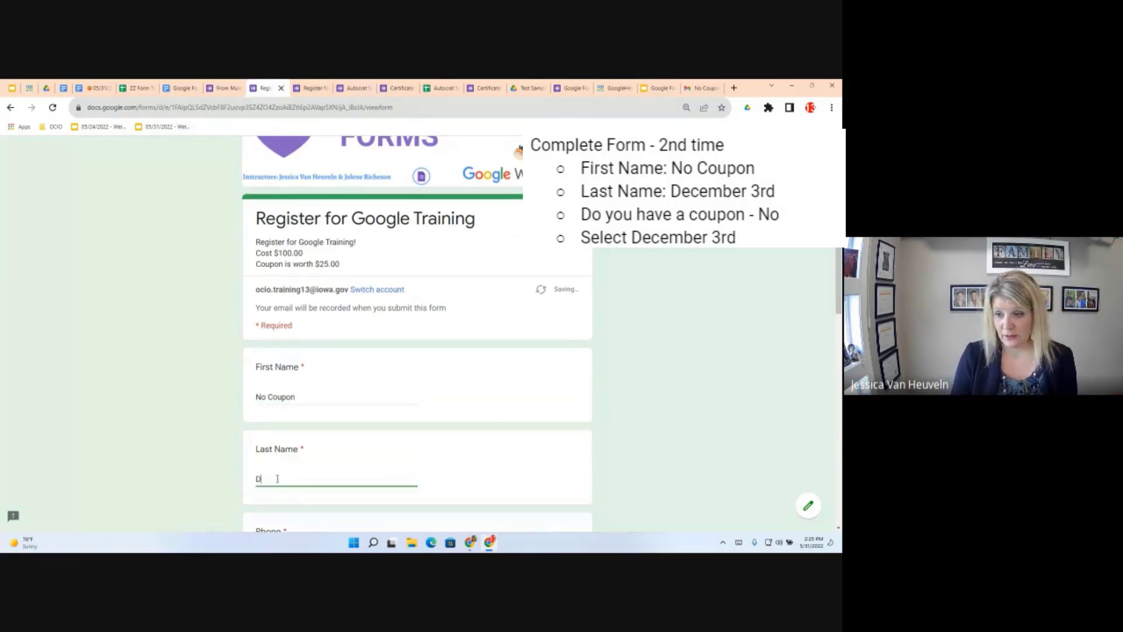
{"action": "scroll", "coordinate": [377, 444], "scroll_direction": "down", "scroll_amount": 3}
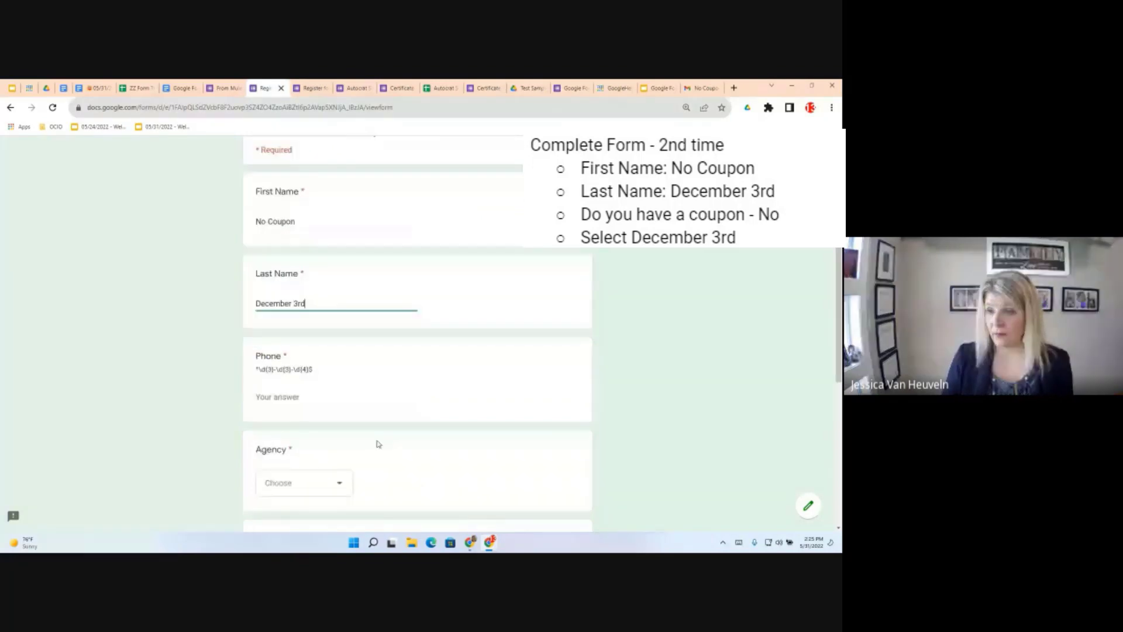
{"action": "left_click", "coordinate": [287, 397]}
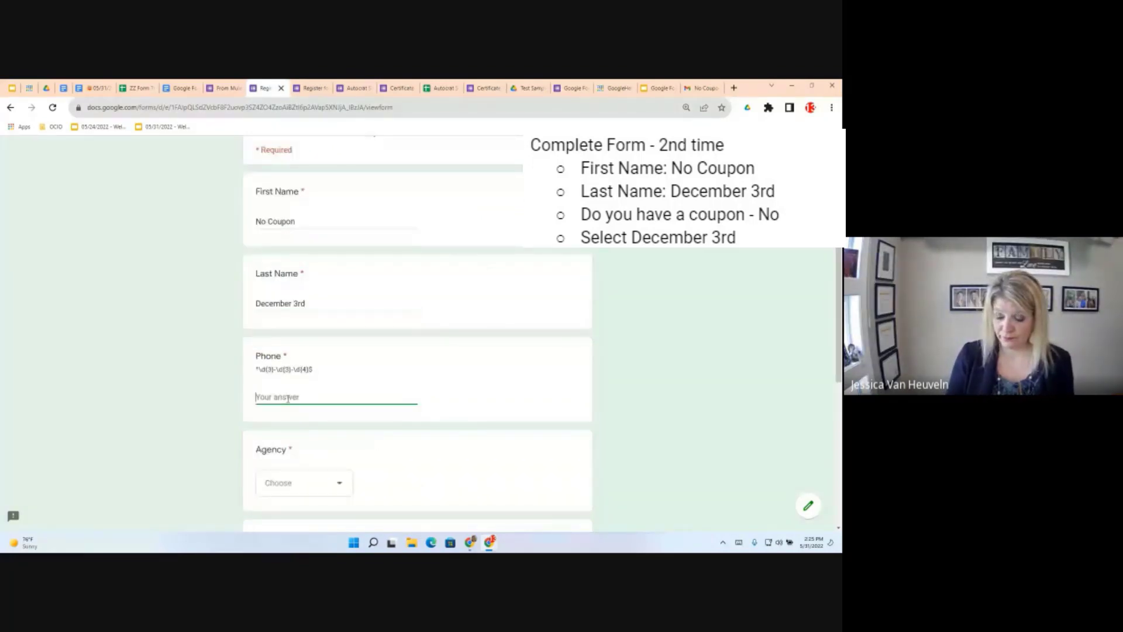
{"action": "type", "text": "555-555-555"}
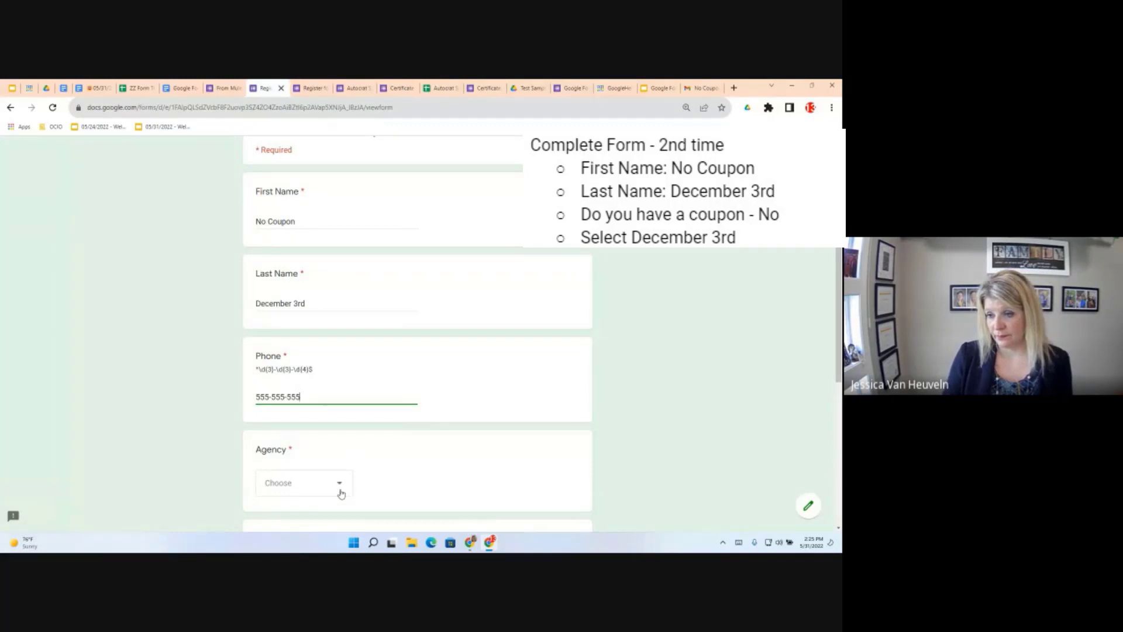
Choose agency IBOP, session December 3, 2021, and coupon No, then submit successfully
{"action": "left_click", "coordinate": [342, 487]}
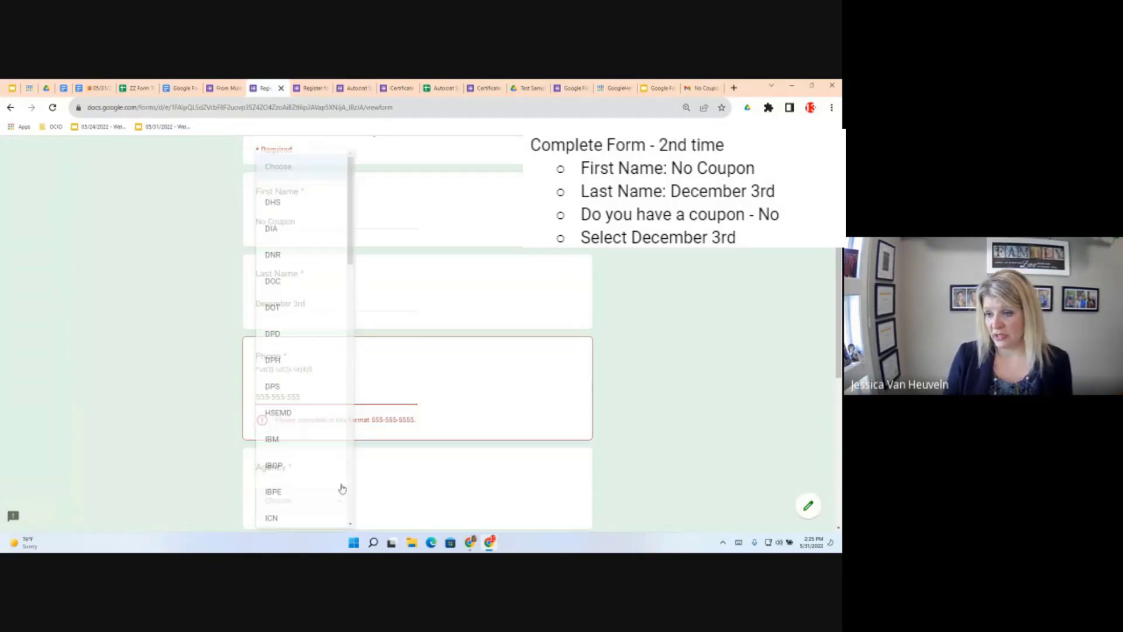
{"action": "left_click", "coordinate": [278, 467]}
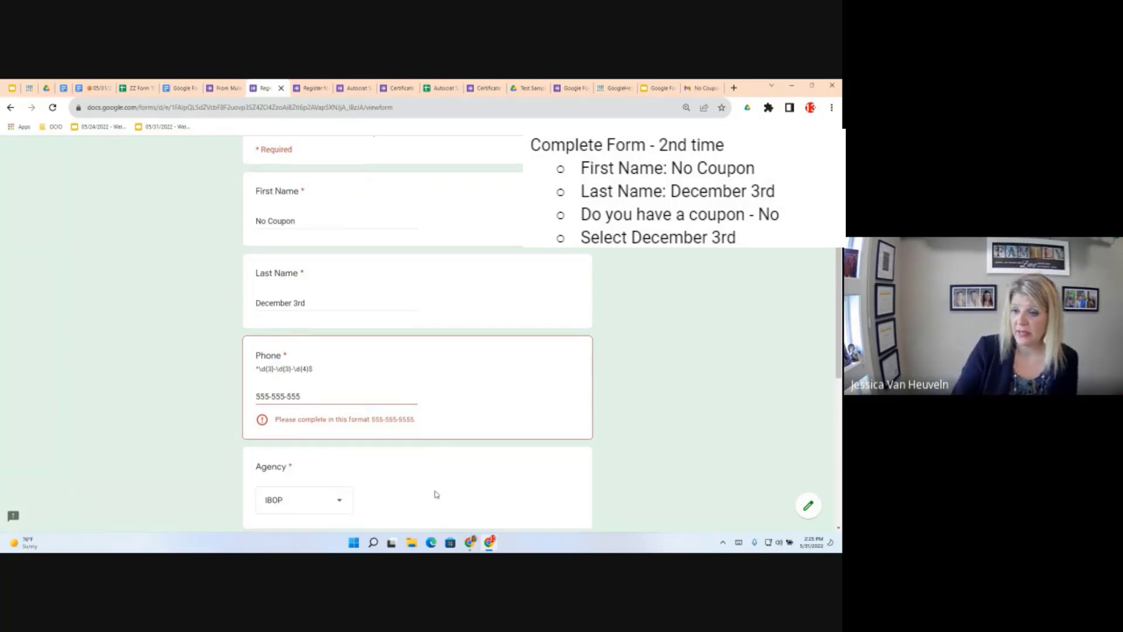
{"action": "scroll", "coordinate": [435, 495], "scroll_direction": "down", "scroll_amount": 5}
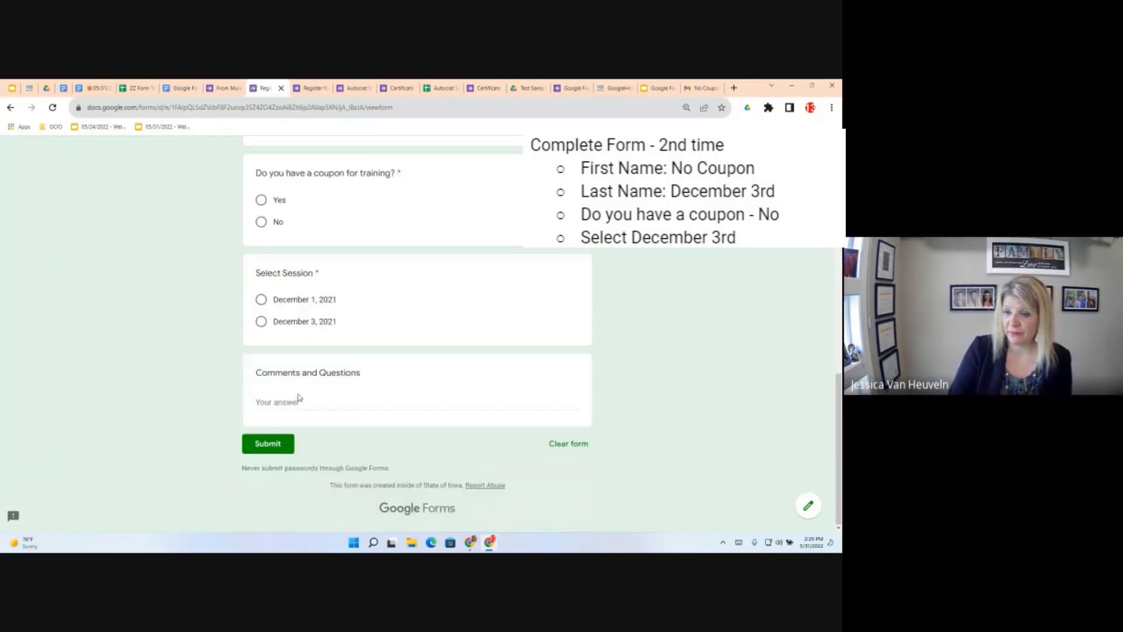
{"action": "left_click", "coordinate": [262, 321]}
{"action": "left_click", "coordinate": [268, 443]}
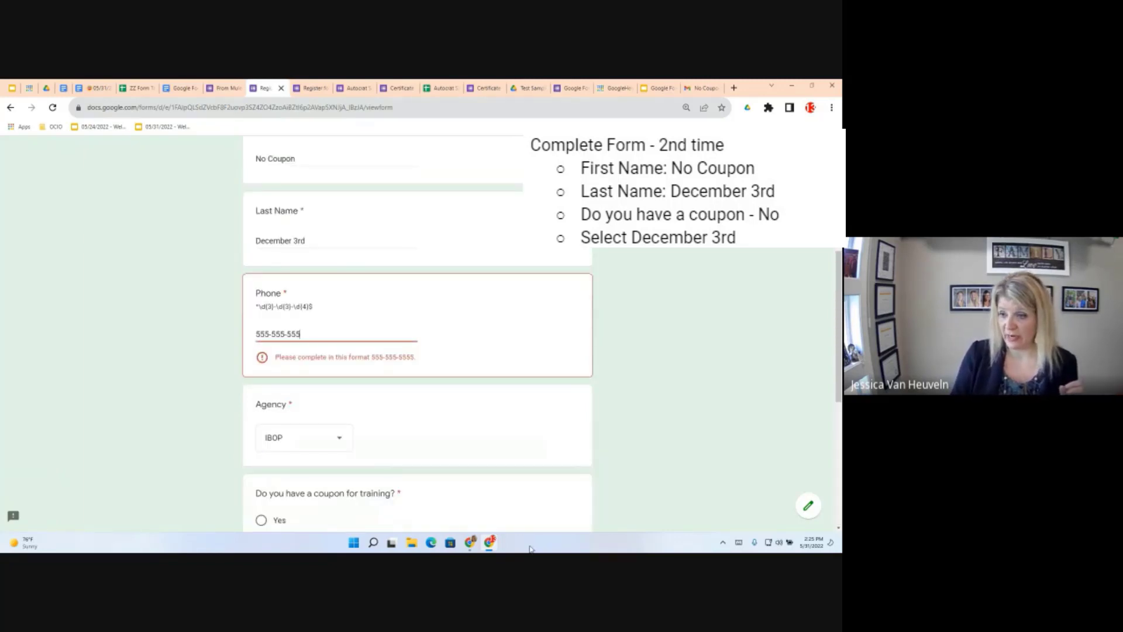
{"action": "scroll", "coordinate": [259, 446], "scroll_direction": "down", "scroll_amount": 5}
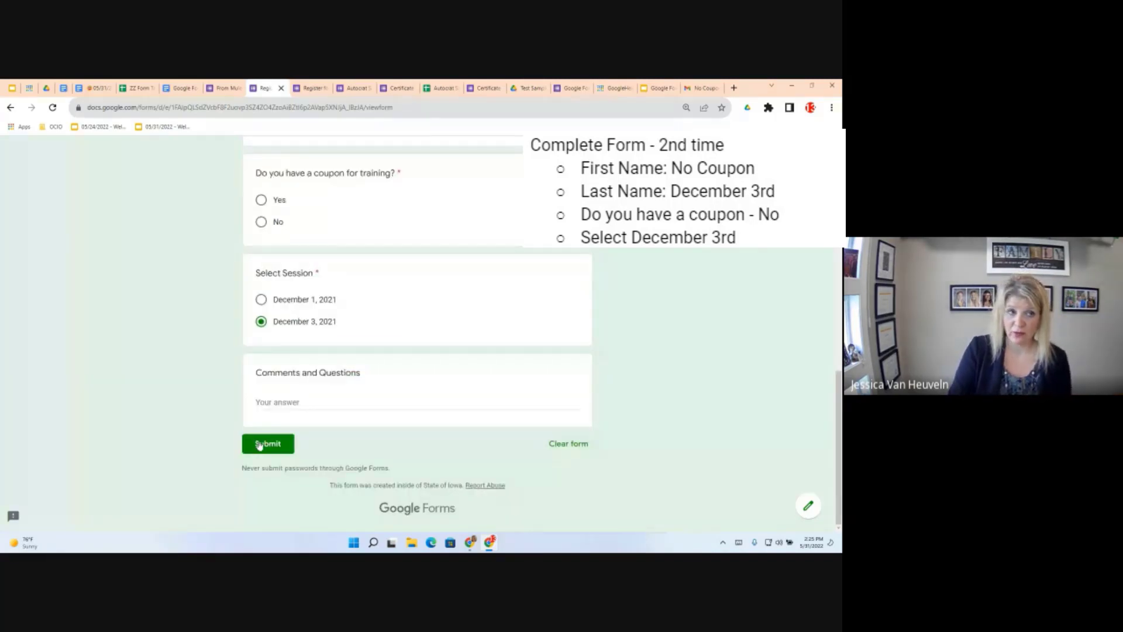
{"action": "left_click", "coordinate": [259, 445]}
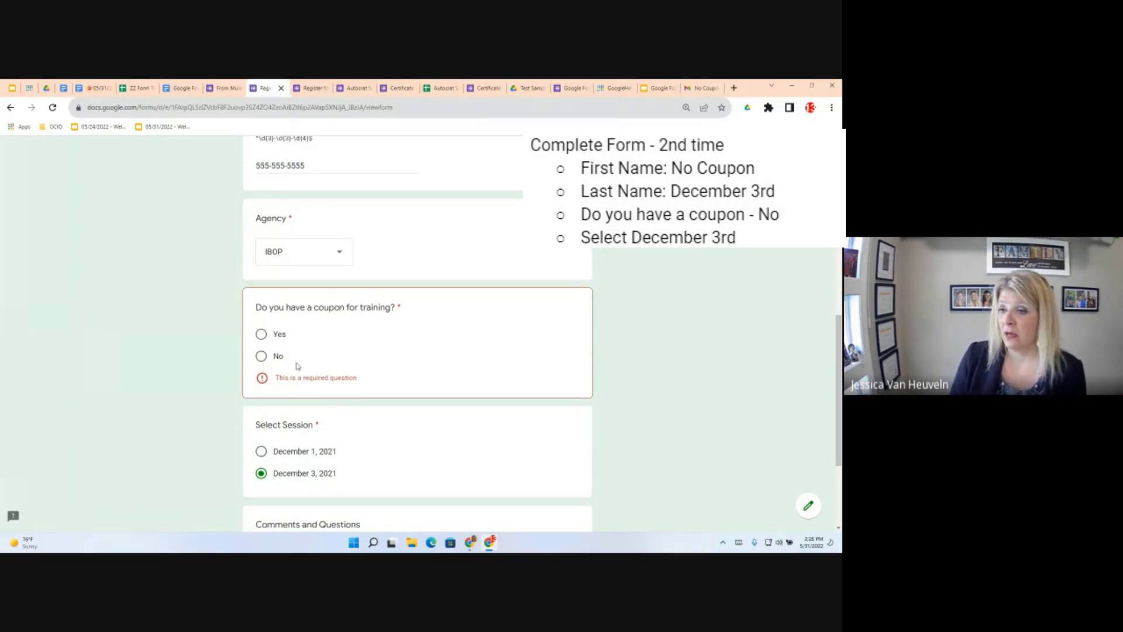
{"action": "left_click", "coordinate": [261, 356]}
{"action": "scroll", "coordinate": [261, 361], "scroll_direction": "down", "scroll_amount": 3}
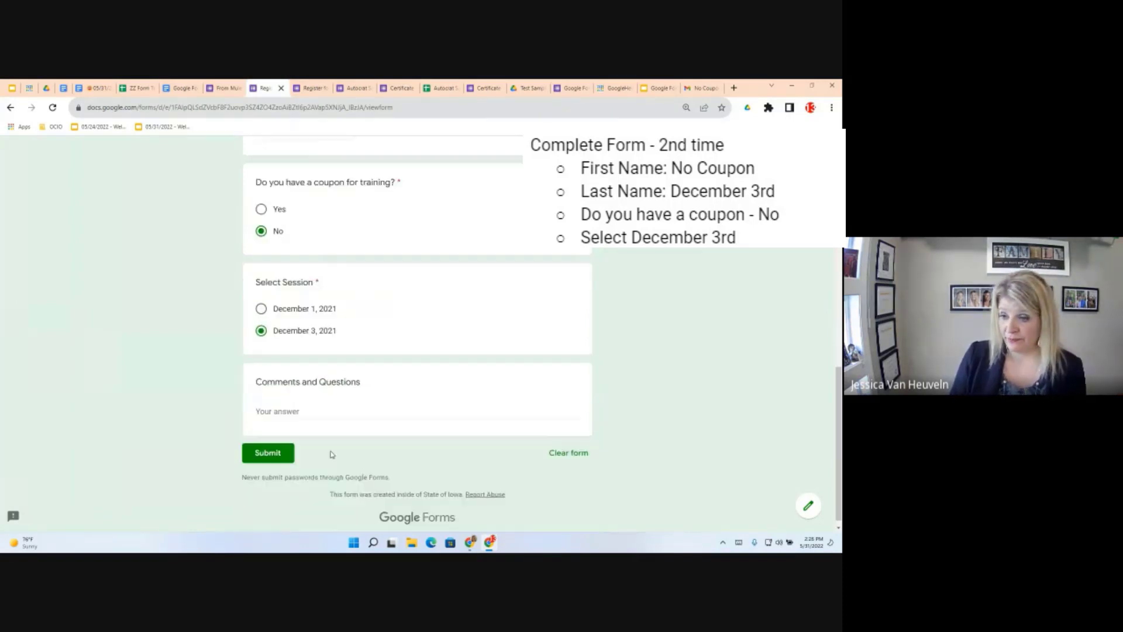
{"action": "left_click", "coordinate": [270, 443]}
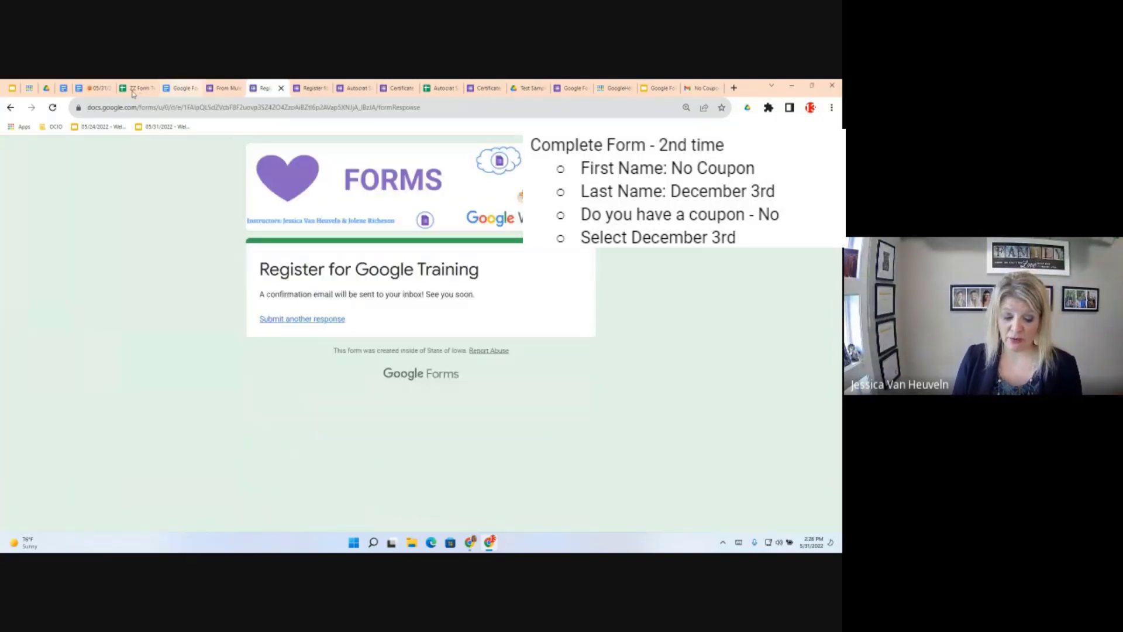
Review the 'Use Formulas and Copy Down' instructions, then open the sample form's Responses page
{"action": "left_click", "coordinate": [134, 88]}
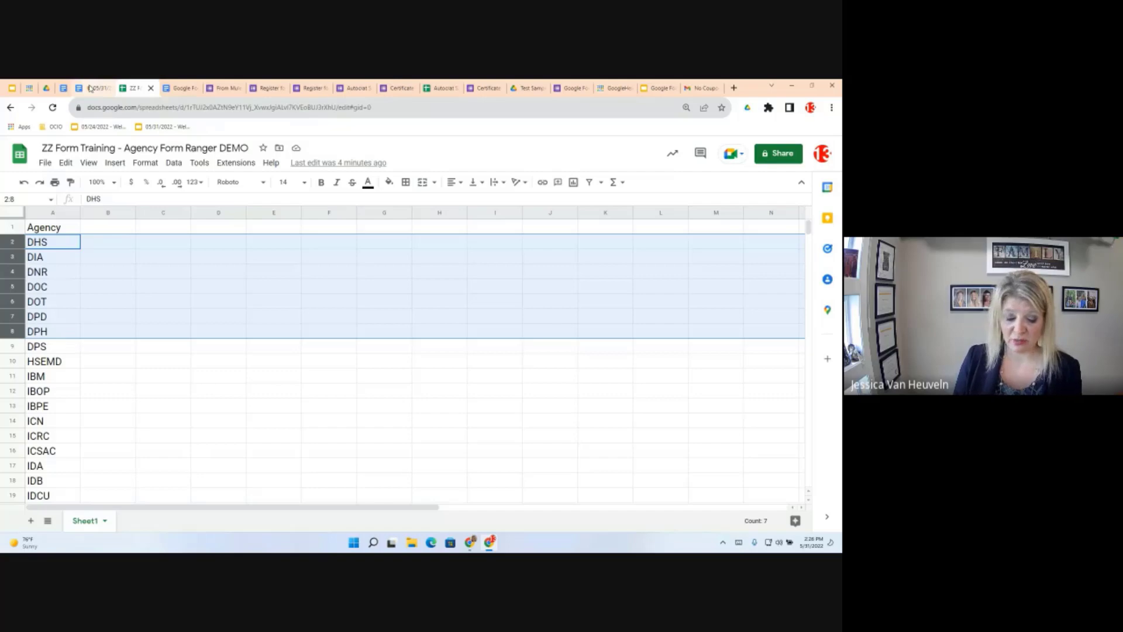
{"action": "left_click", "coordinate": [90, 87]}
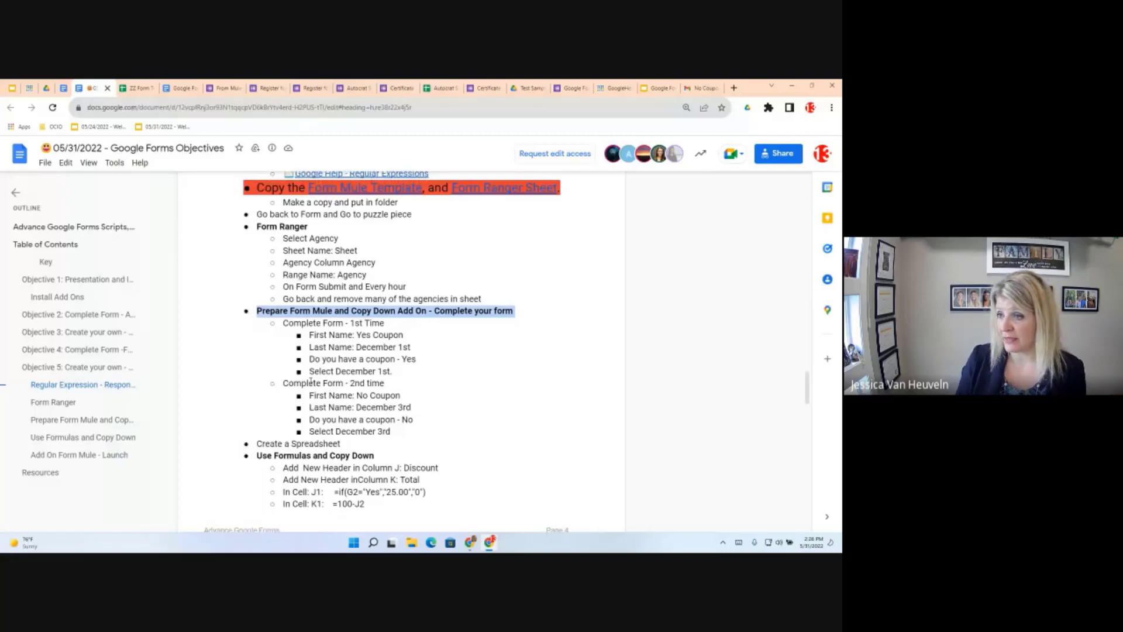
{"action": "scroll", "coordinate": [338, 291], "scroll_direction": "down", "scroll_amount": 5}
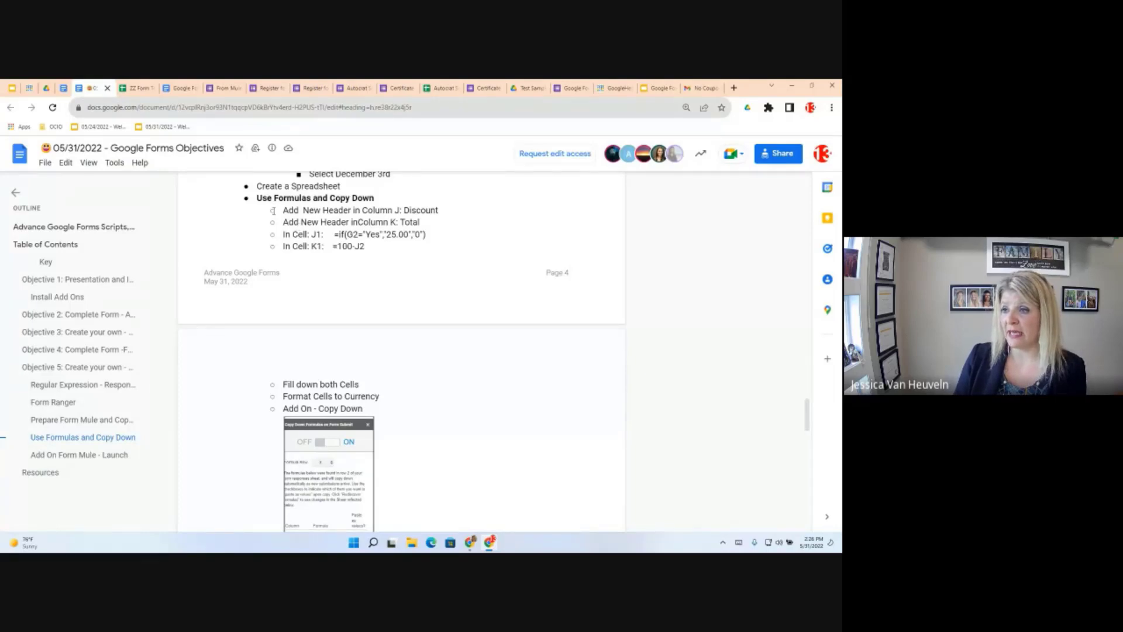
{"action": "scroll", "coordinate": [377, 260], "scroll_direction": "up", "scroll_amount": 1}
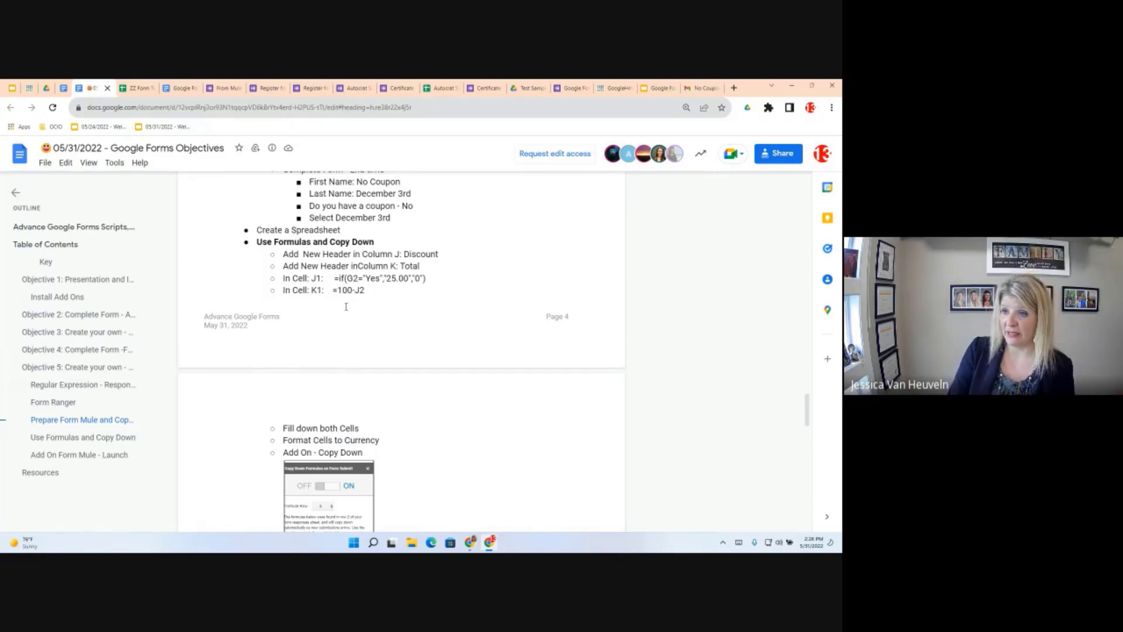
{"action": "left_click", "coordinate": [219, 91]}
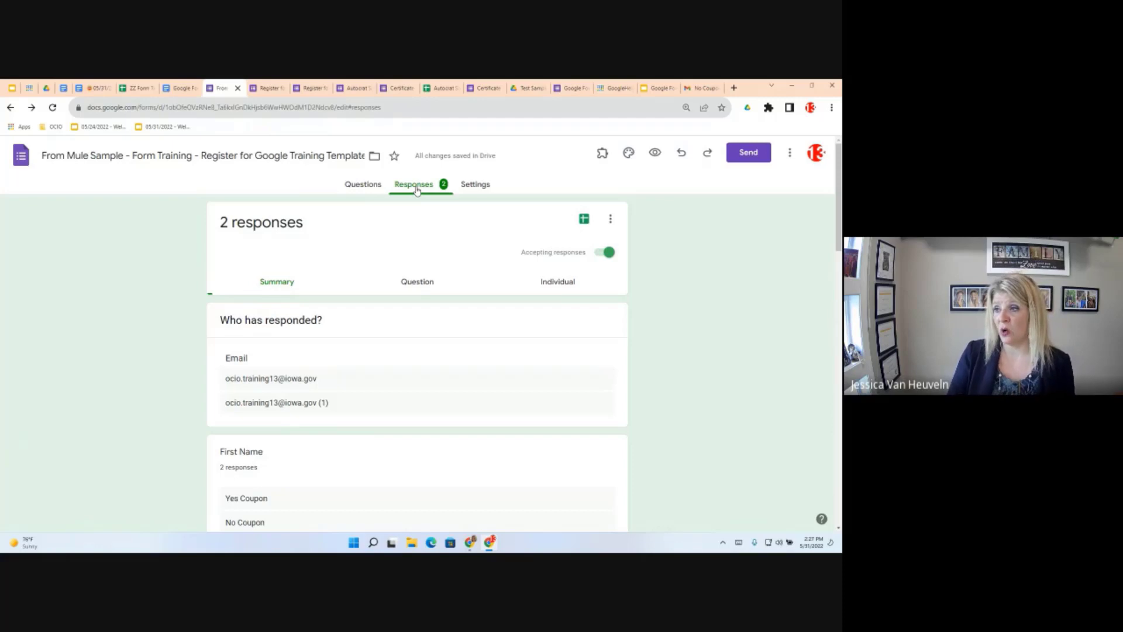
Link the form's responses to a newly created spreadsheet
{"action": "left_click", "coordinate": [585, 219]}
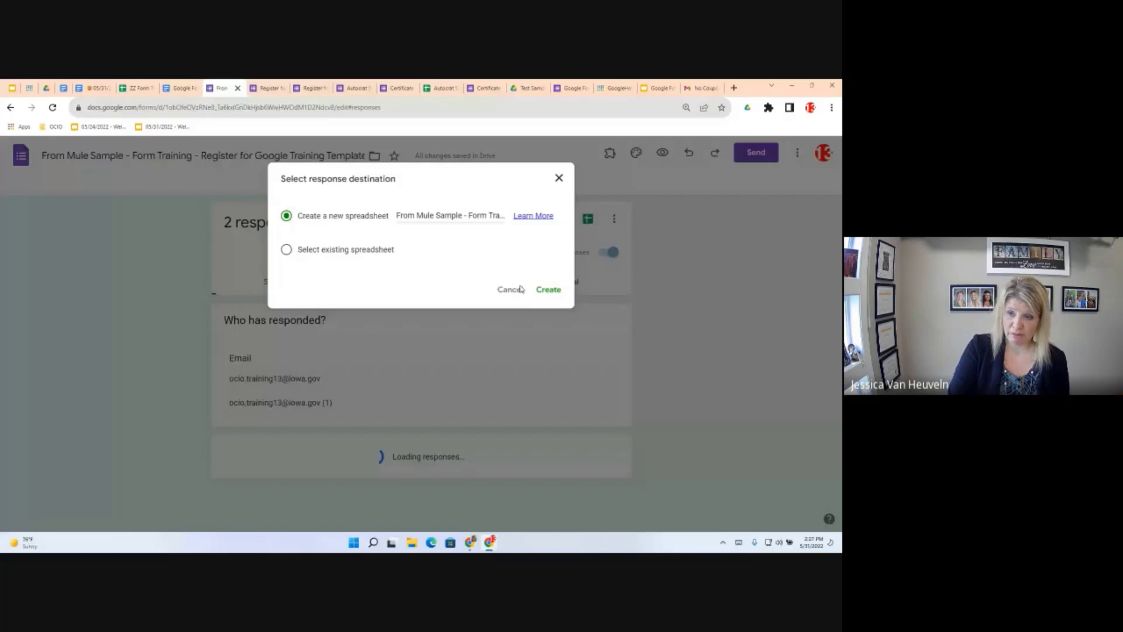
{"action": "left_click", "coordinate": [548, 290]}
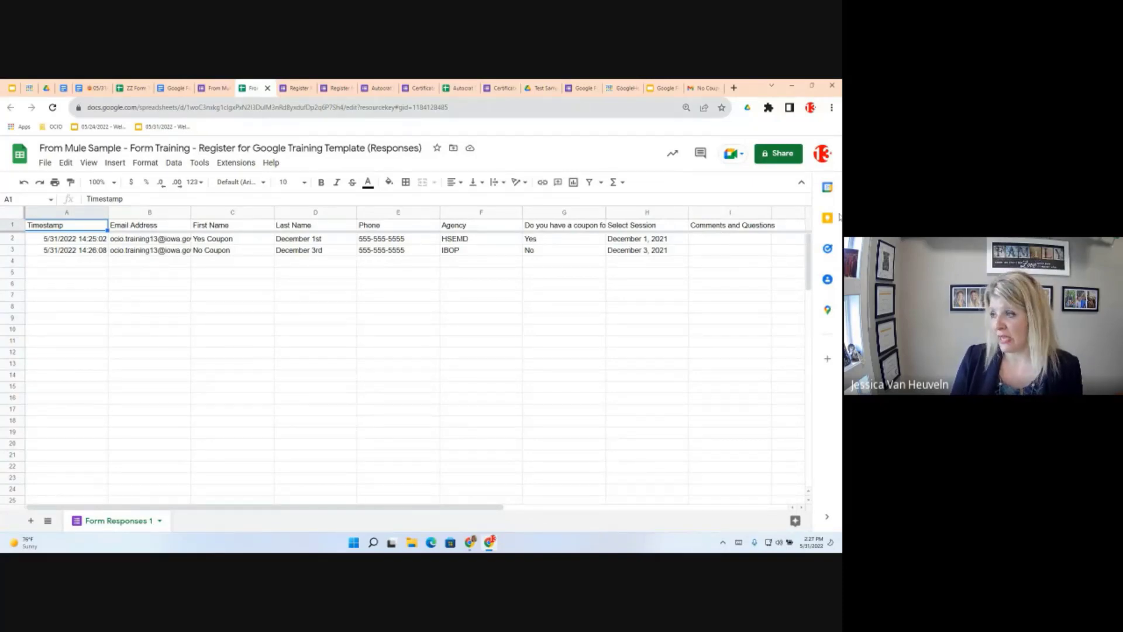
Add the column headers Discount in J1 and Total in K1
{"action": "scroll", "coordinate": [749, 516], "scroll_direction": "right", "scroll_amount": 3}
{"action": "scroll", "coordinate": [749, 516], "scroll_direction": "right", "scroll_amount": 1}
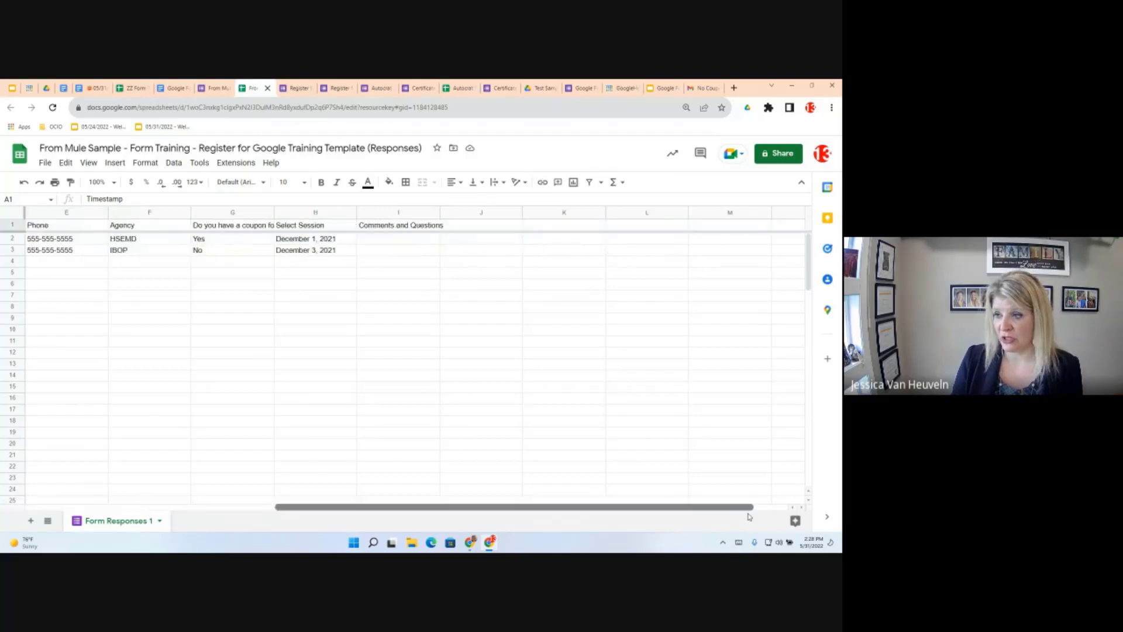
{"action": "left_click", "coordinate": [473, 228]}
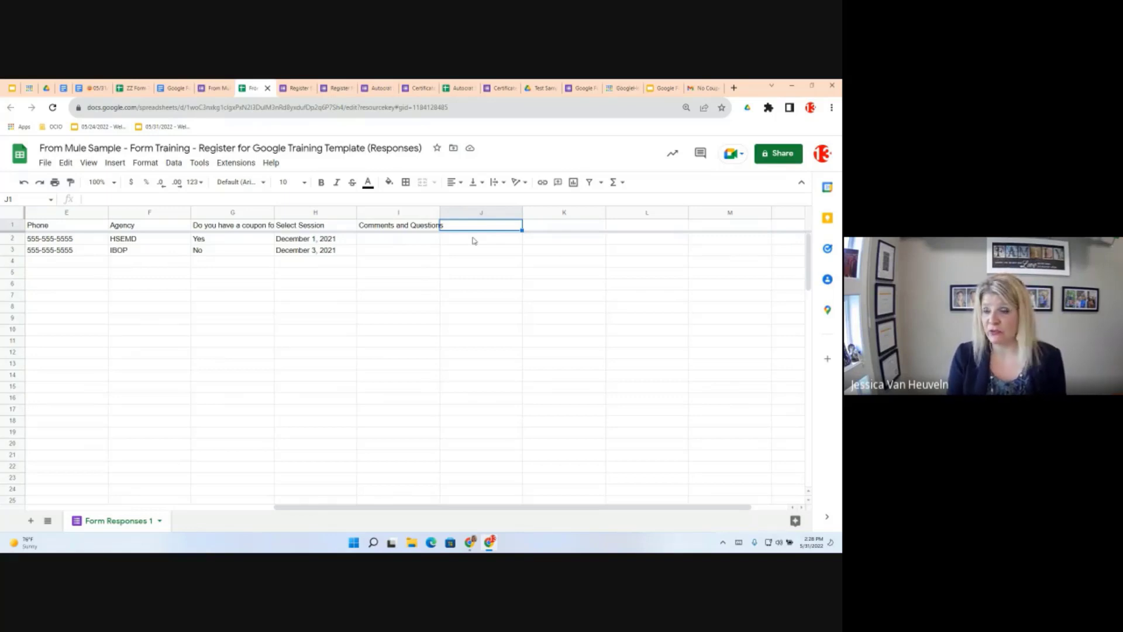
{"action": "type", "text": "Discount"}
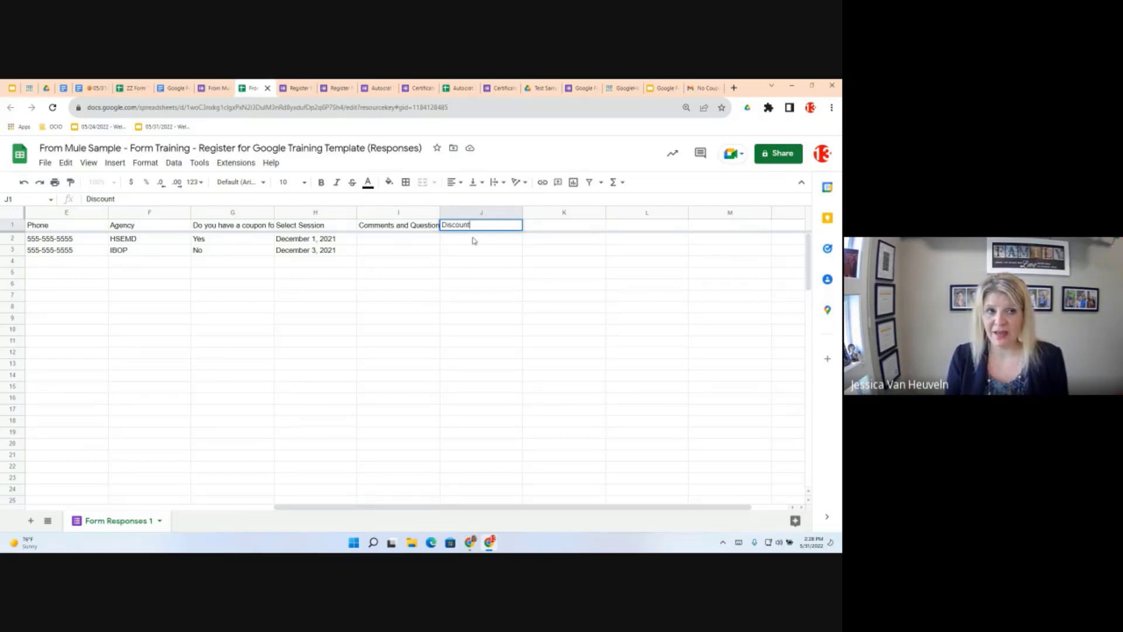
{"action": "left_click", "coordinate": [473, 240]}
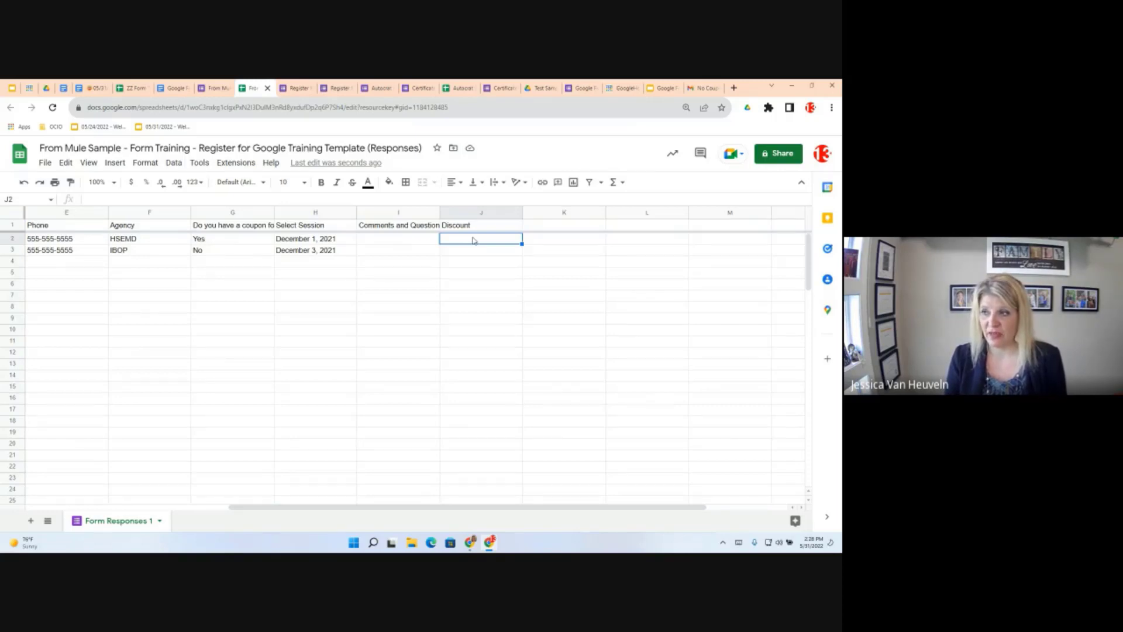
{"action": "left_click", "coordinate": [565, 229]}
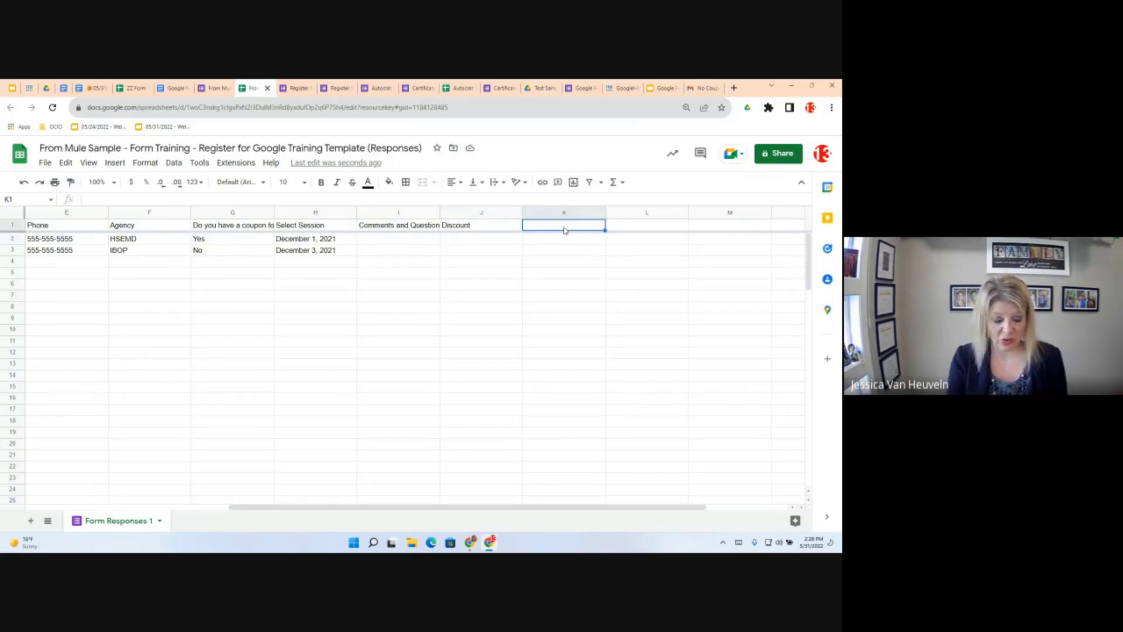
{"action": "type", "text": "Total"}
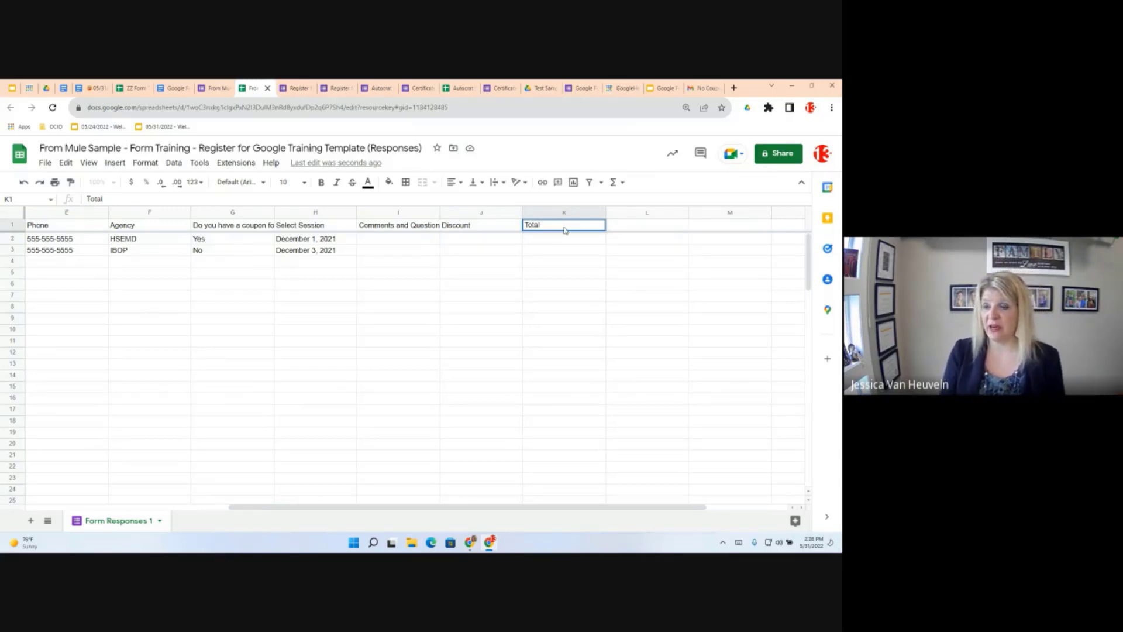
{"action": "key", "text": "Return"}
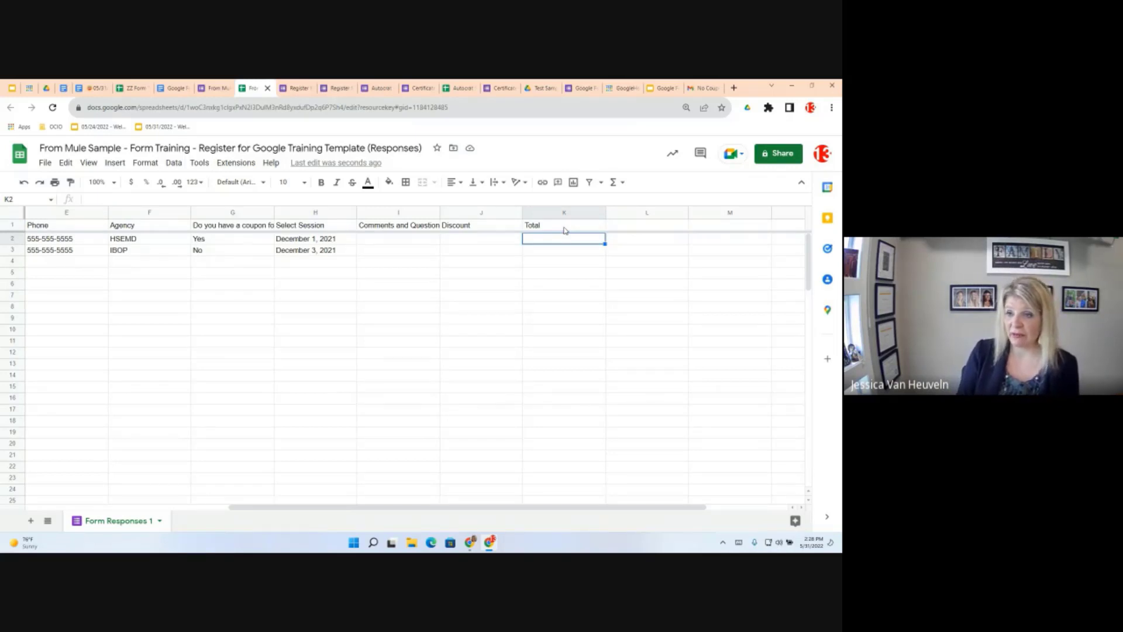
Start an =if formula in cell J2
{"action": "key", "text": "Left"}
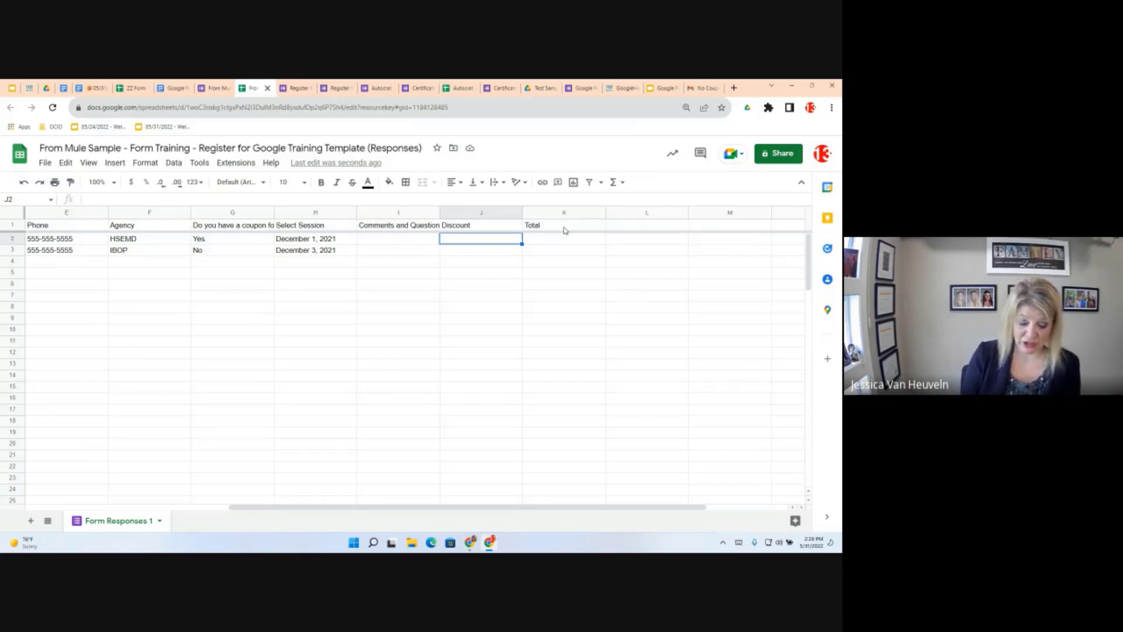
{"action": "type", "text": "="}
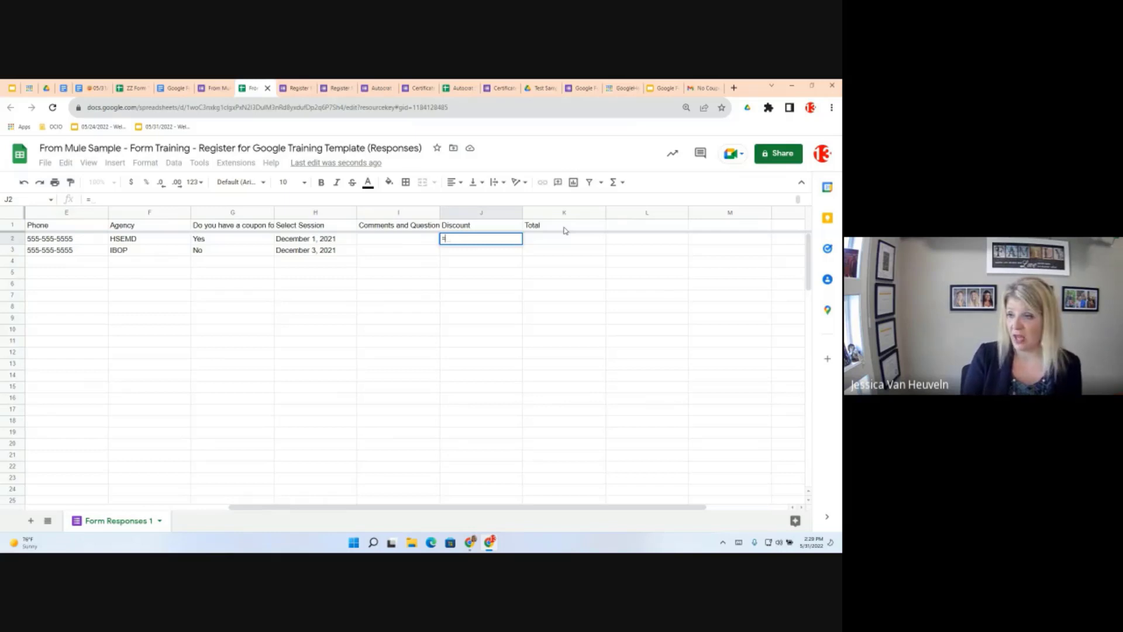
{"action": "type", "text": "if"}
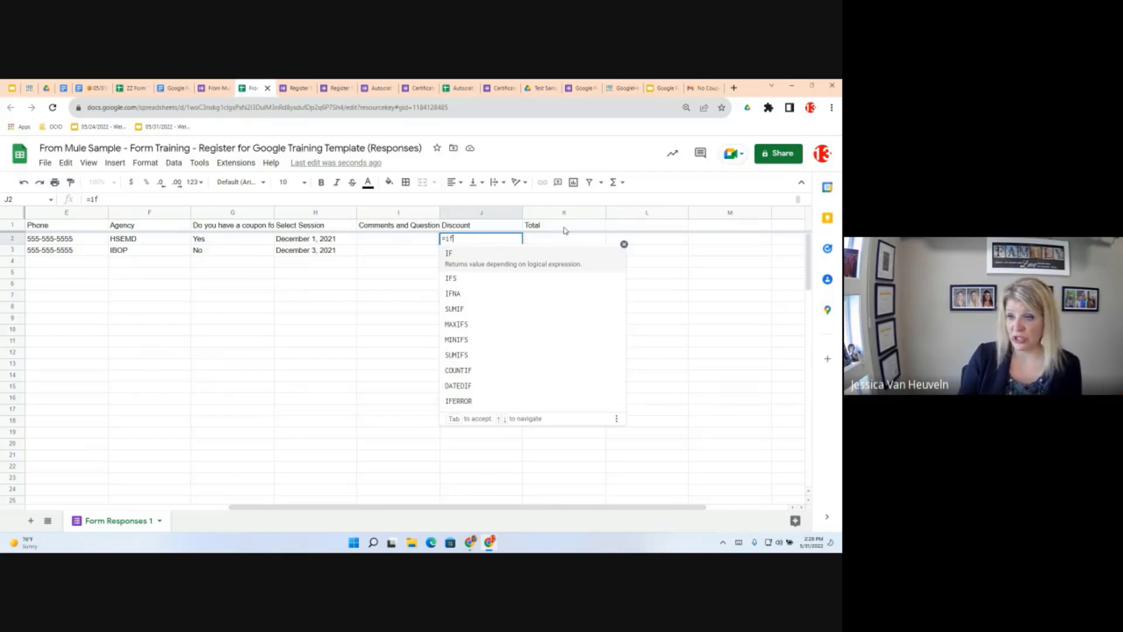
Enter the IF condition G2="Yes" in J2's Discount formula
{"action": "type", "text": "("}
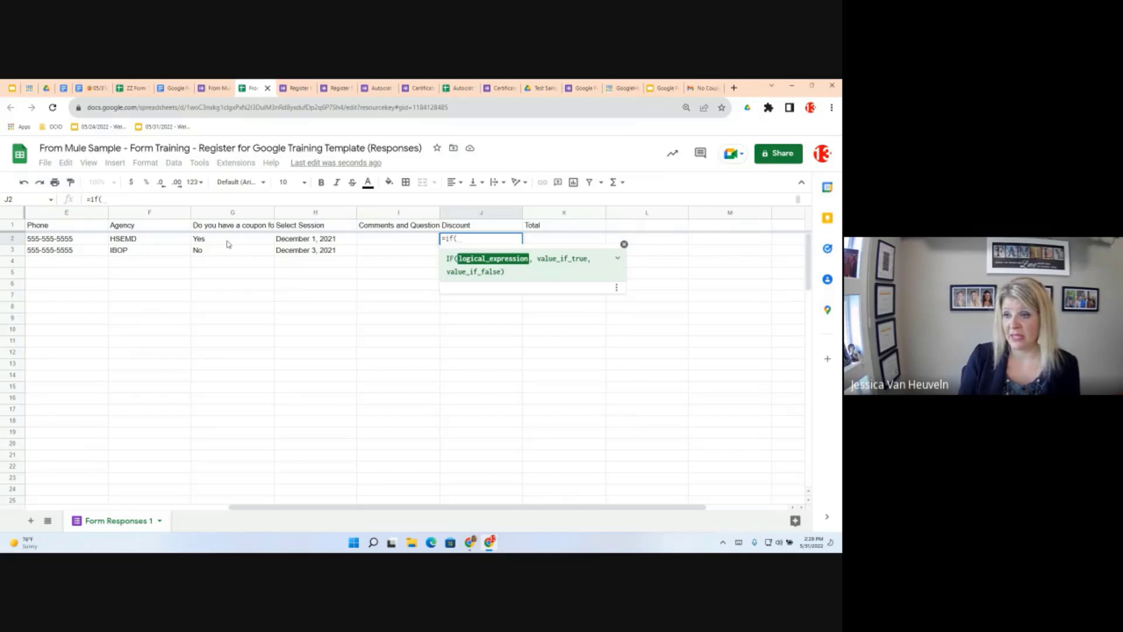
{"action": "left_click", "coordinate": [228, 244]}
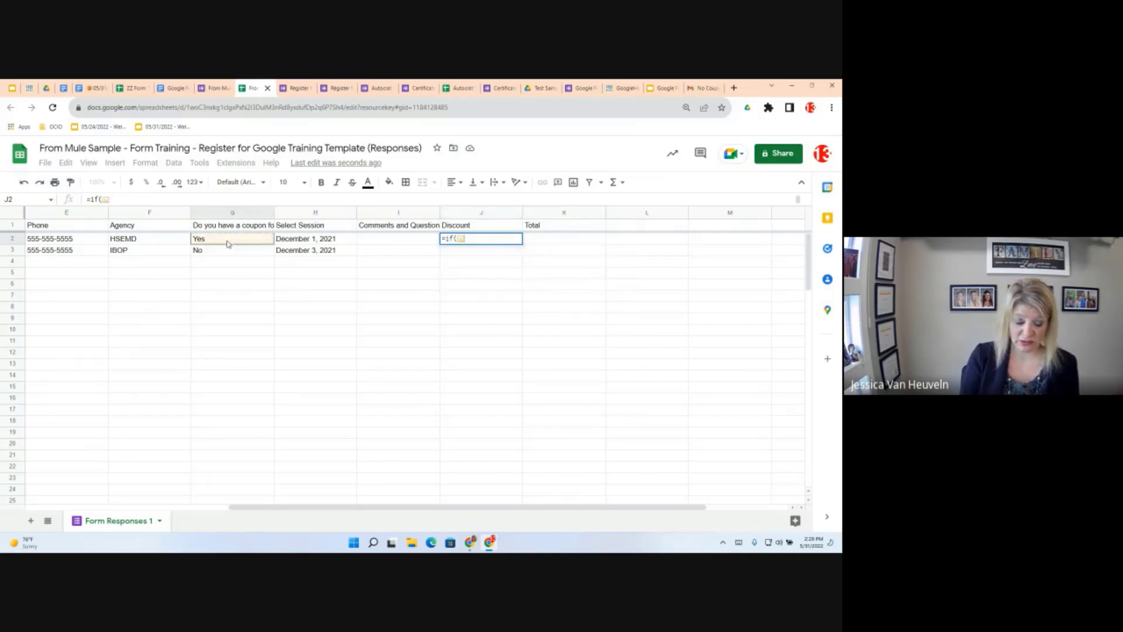
{"action": "type", "text": "=\""}
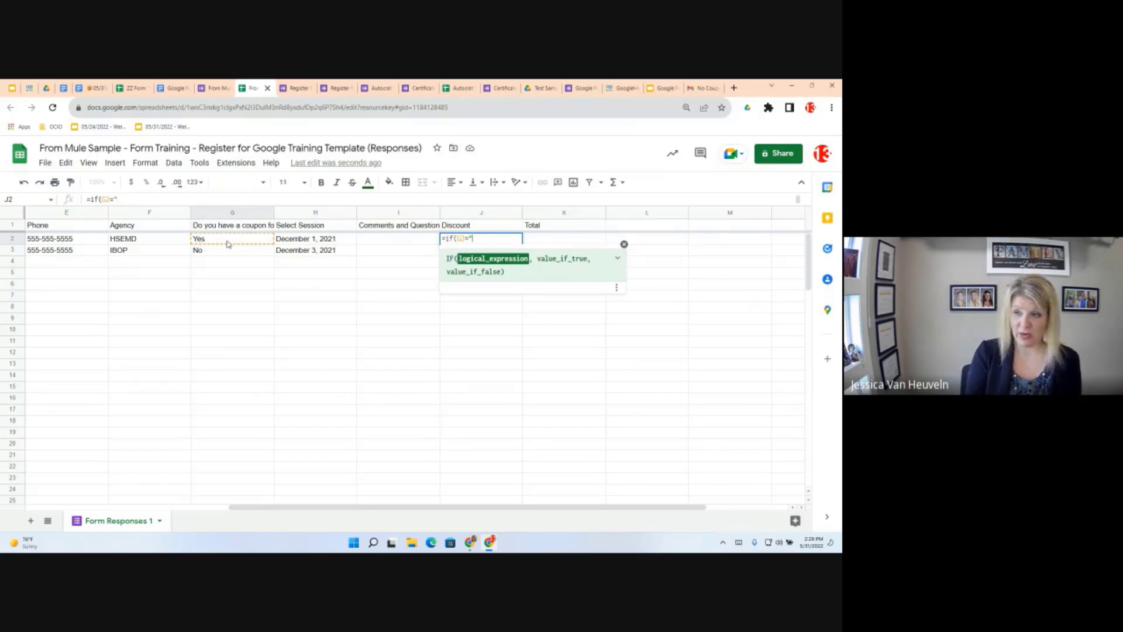
{"action": "type", "text": "Ye"}
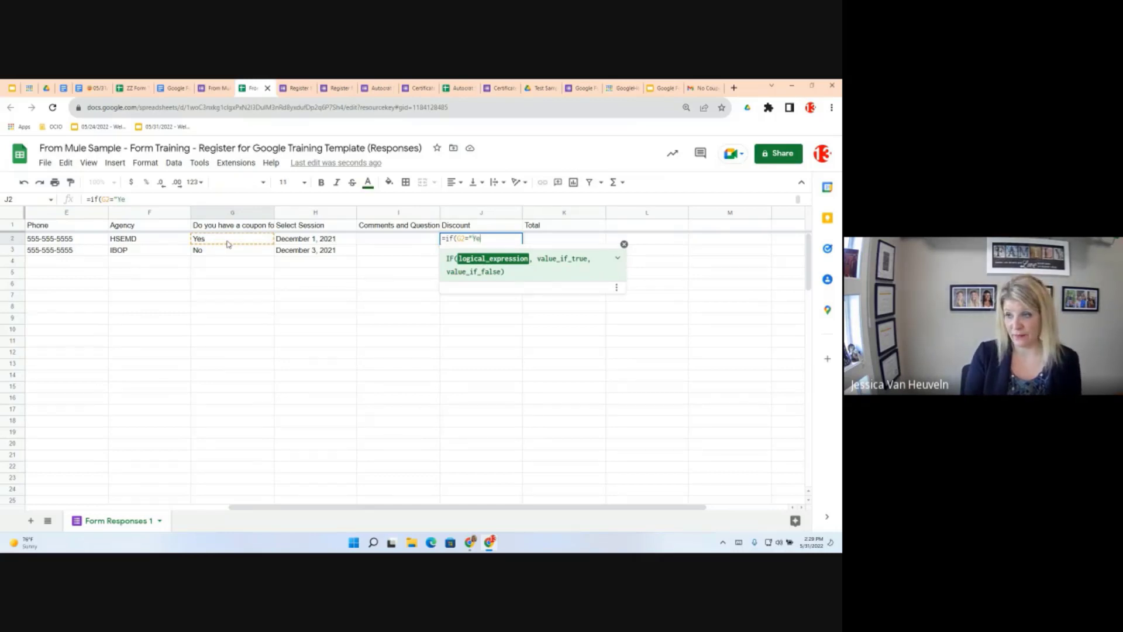
{"action": "type", "text": "s"}
{"action": "key", "text": "shift+Return"}
{"action": "type", "text": "\""}
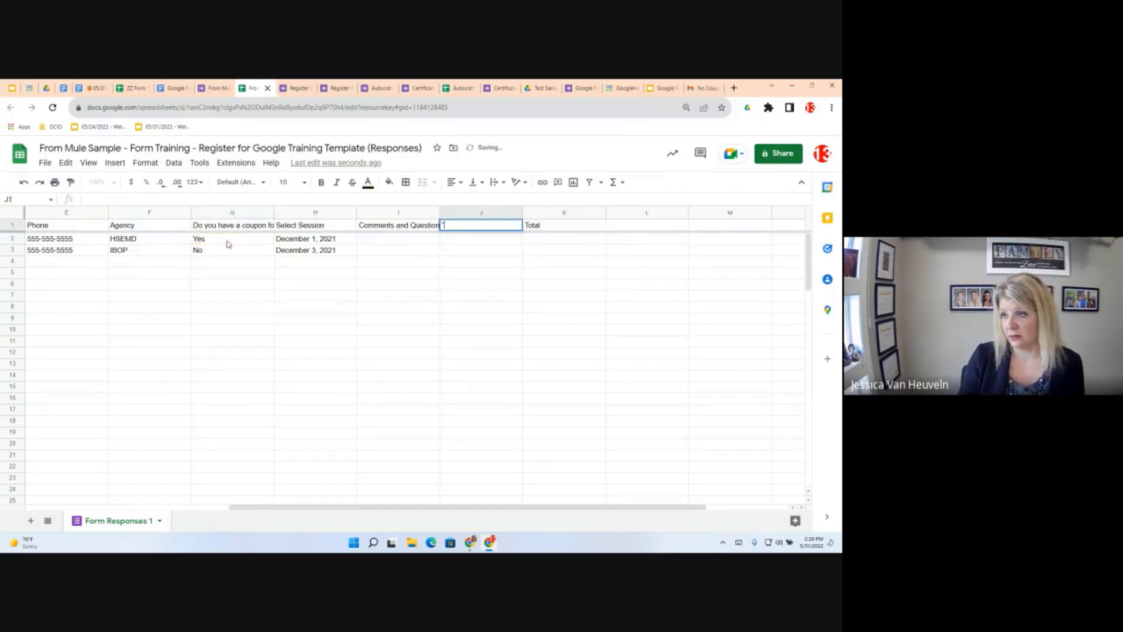
{"action": "key", "text": "Escape"}
Correct J2 to =if(G2="Yes","25.00","0") and accept the autofill into J3
{"action": "left_click", "coordinate": [498, 241]}
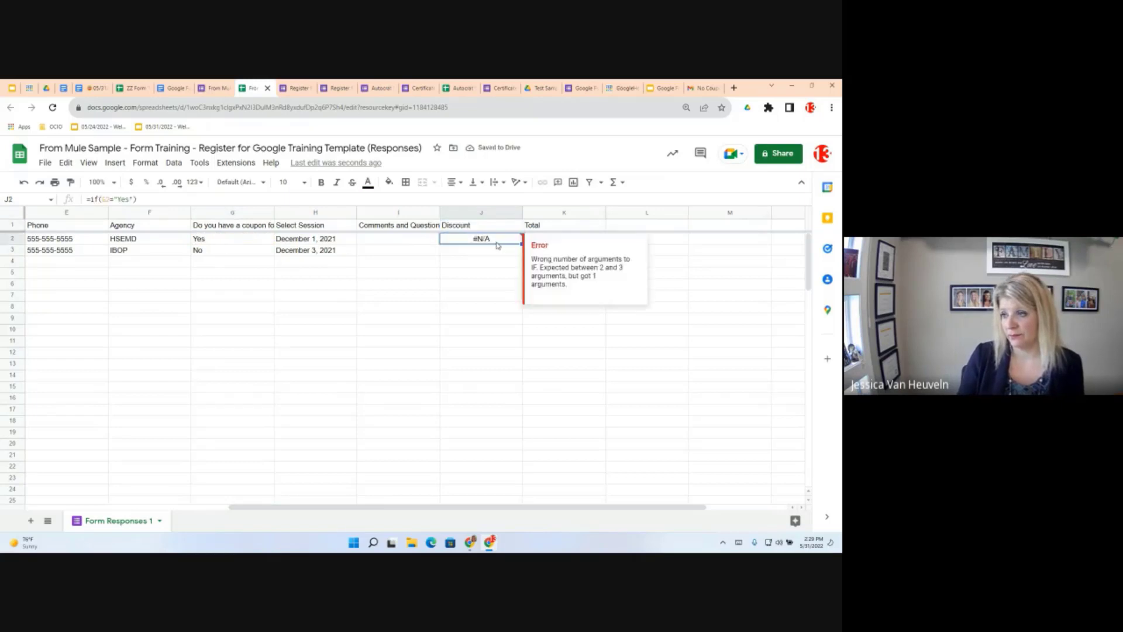
{"action": "double_click", "coordinate": [497, 241]}
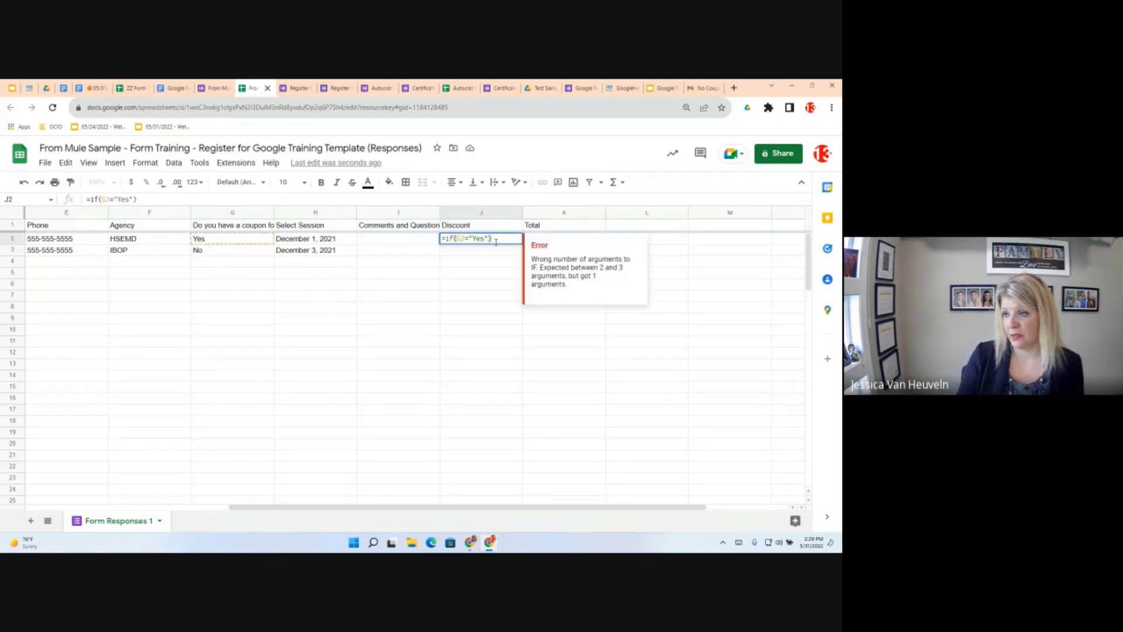
{"action": "left_click", "coordinate": [490, 239]}
{"action": "key", "text": "BackSpace"}
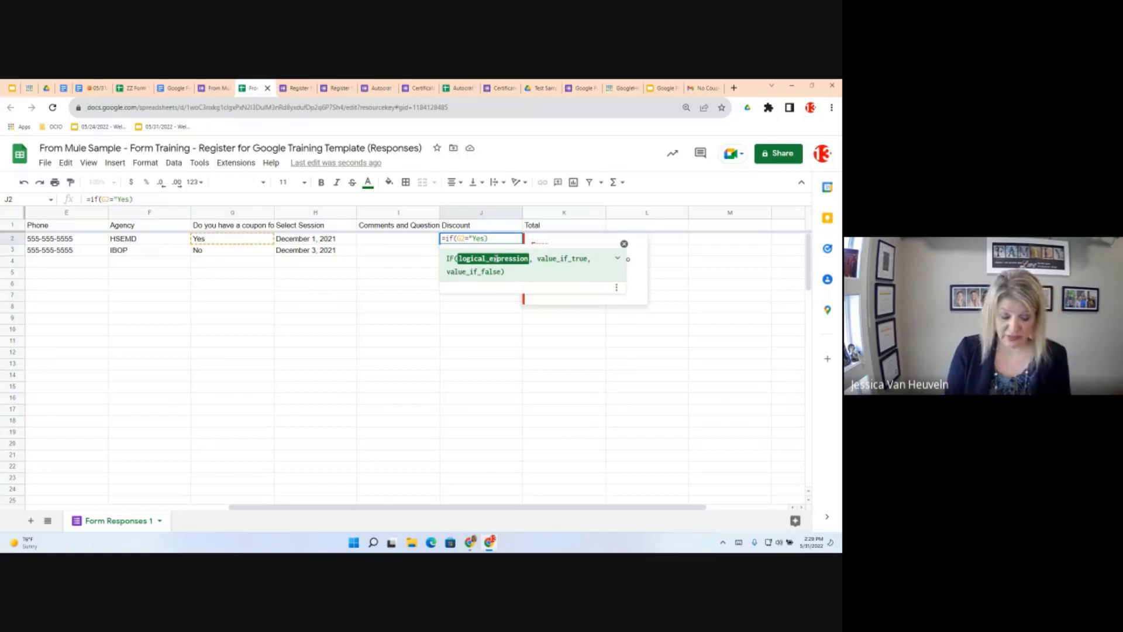
{"action": "type", "text": "\""}
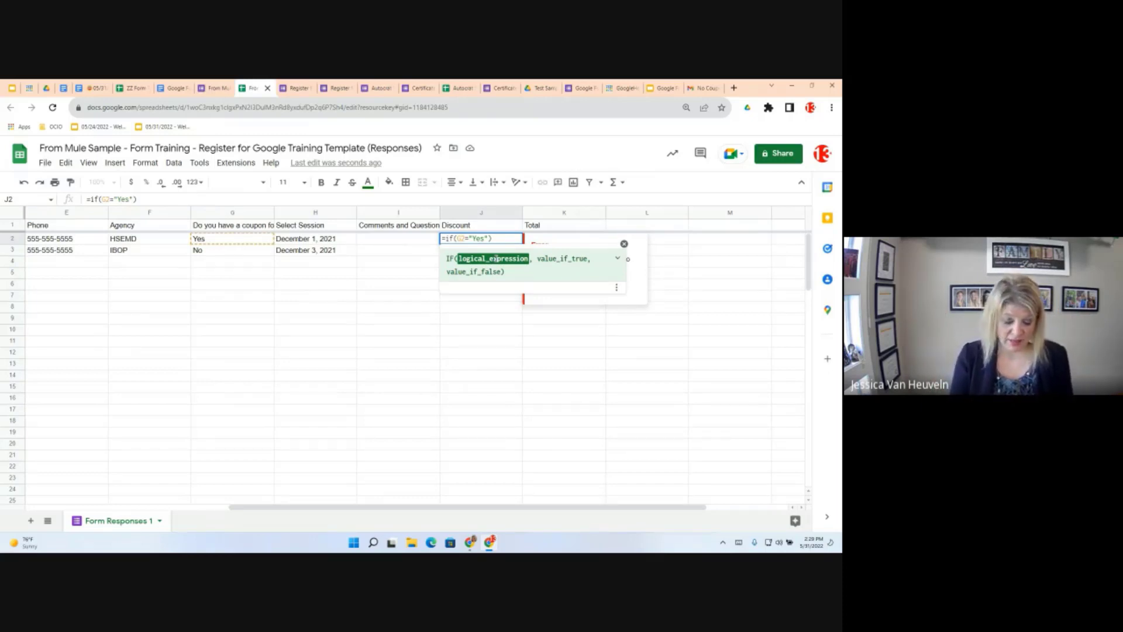
{"action": "type", "text": ", "}
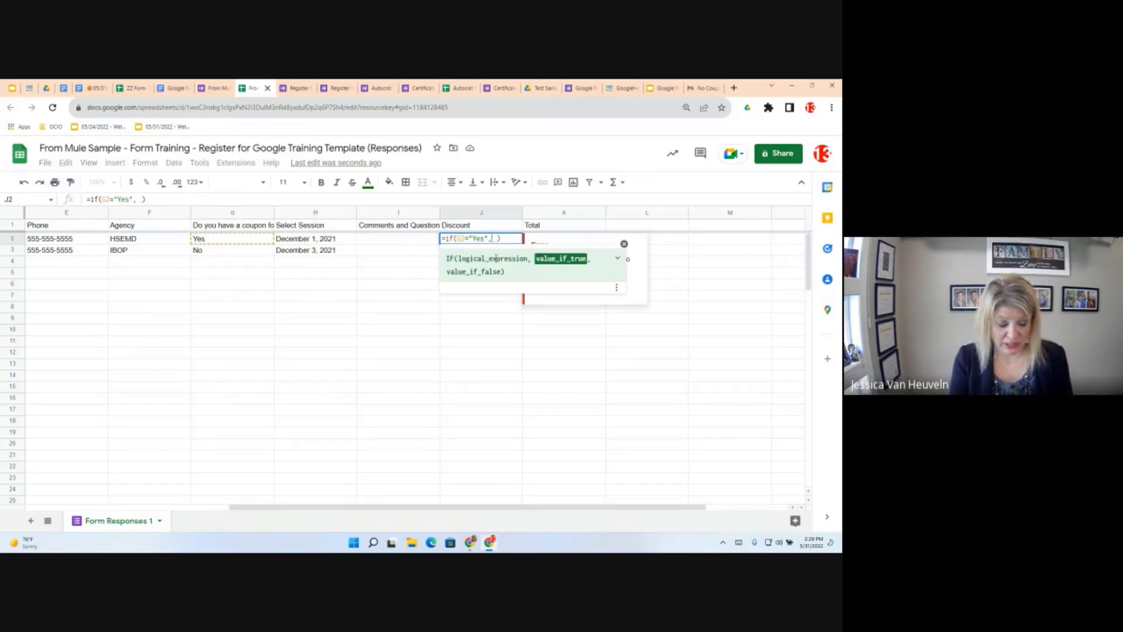
{"action": "type", "text": "\""}
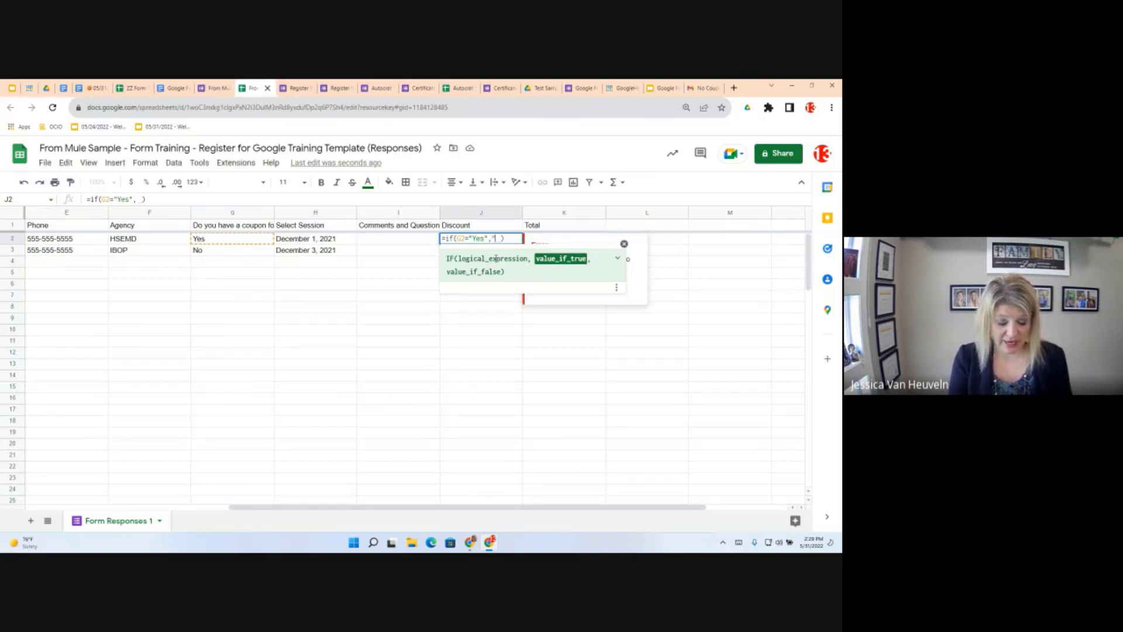
{"action": "type", "text": "25"}
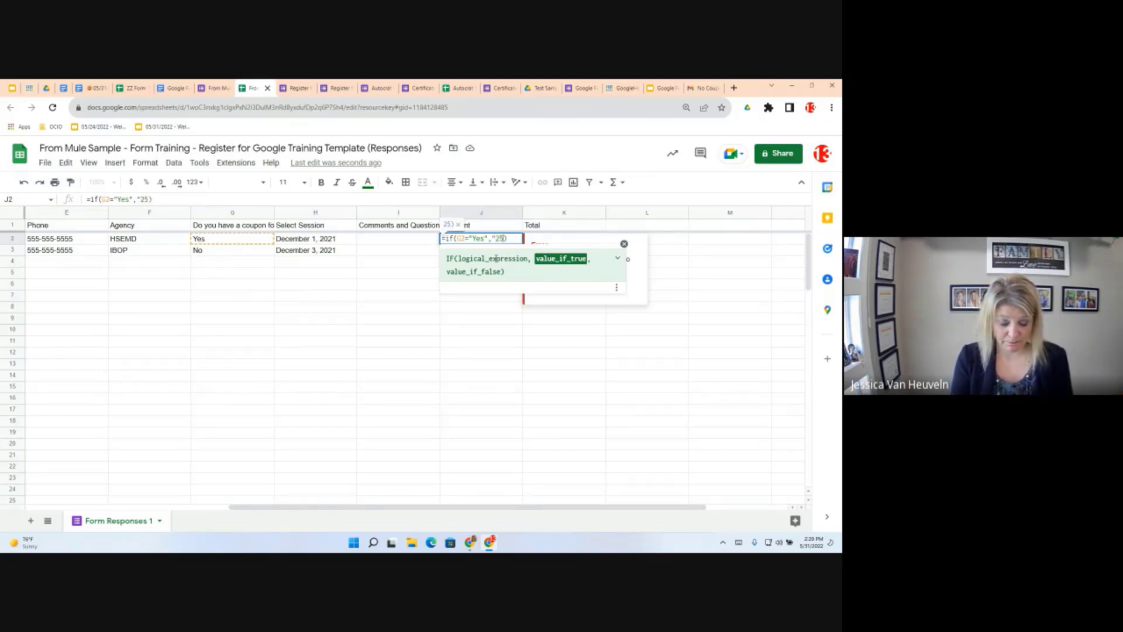
{"action": "type", "text": "..00"}
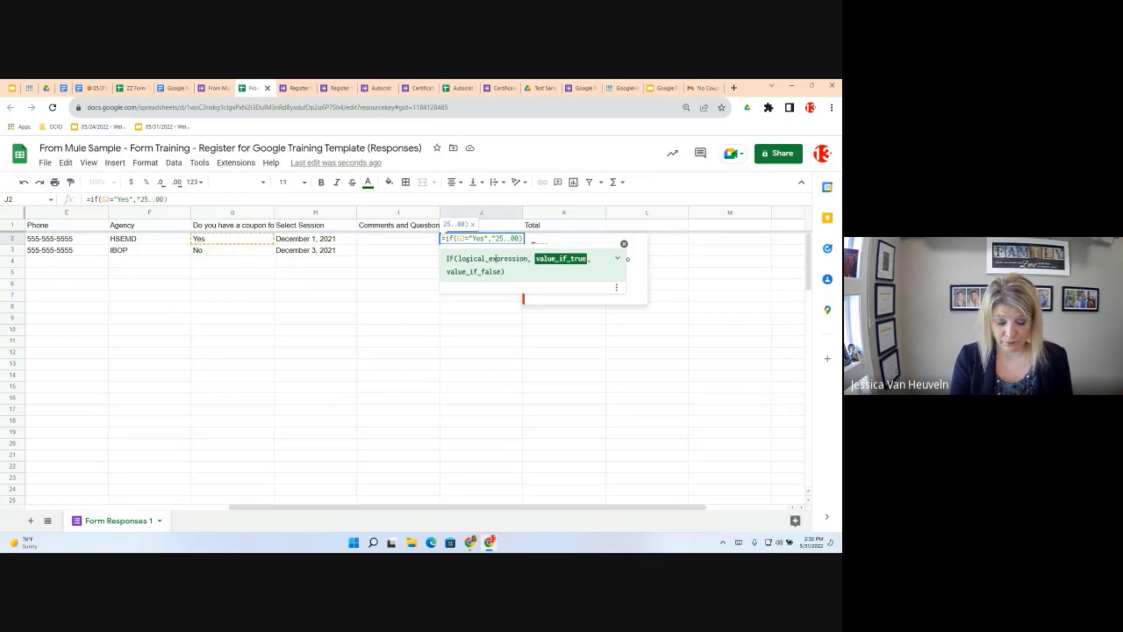
{"action": "type", "text": "\", "}
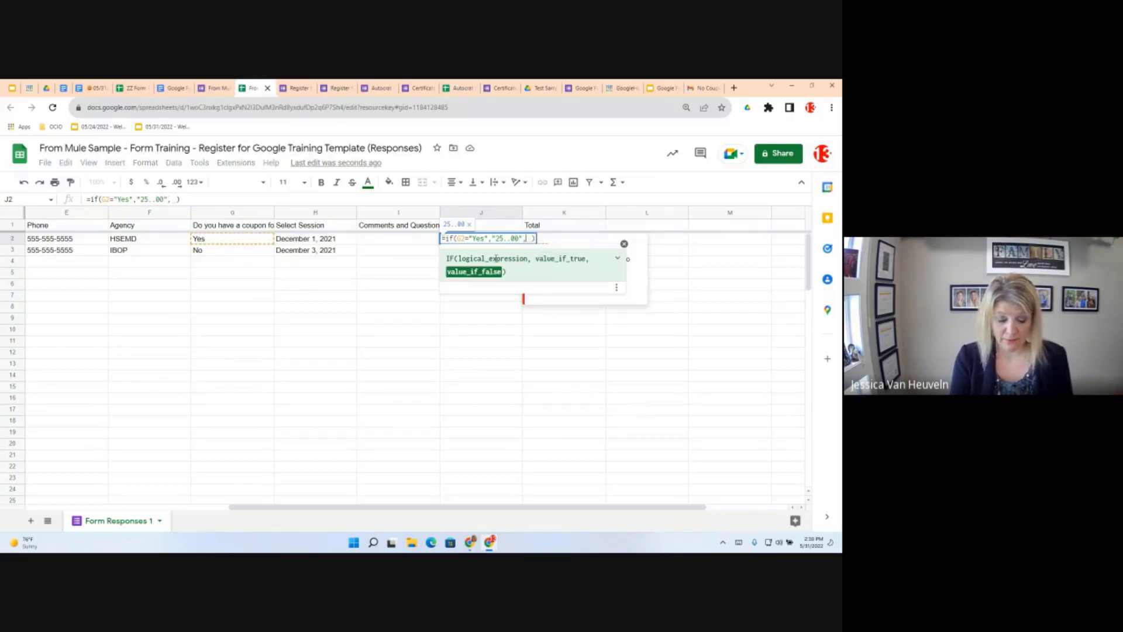
{"action": "type", "text": "\""}
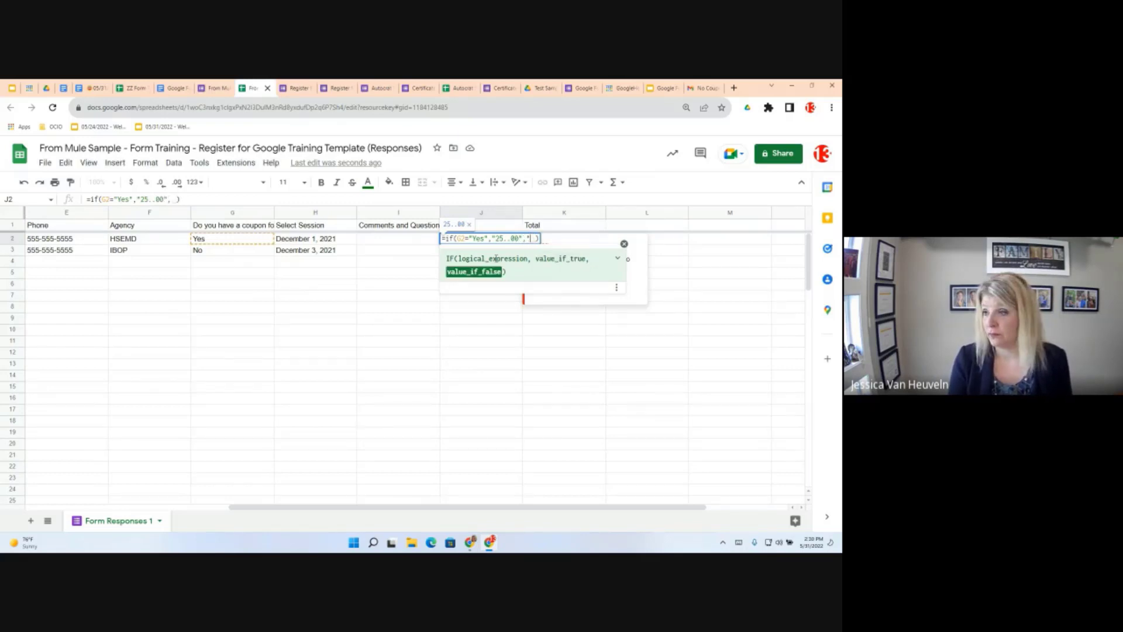
{"action": "type", "text": "0\")"}
{"action": "key", "text": "BackSpace"}
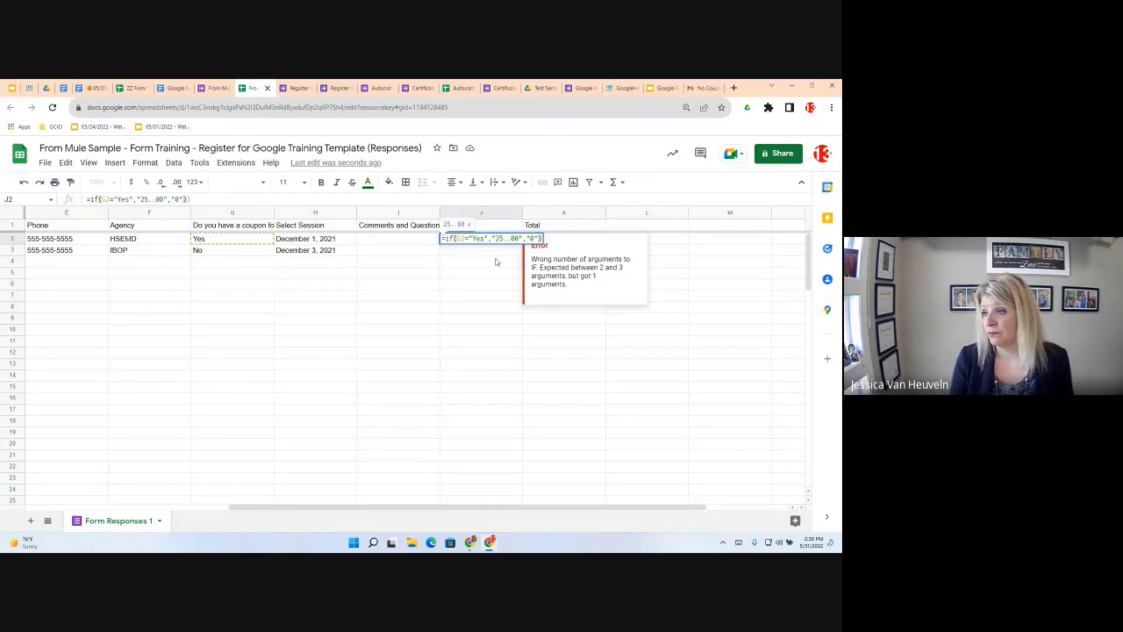
{"action": "key", "text": "Left"}
{"action": "key", "text": "Left"}
{"action": "key", "text": "Left"}
{"action": "key", "text": "Left"}
{"action": "key", "text": "Left"}
{"action": "key", "text": "Left"}
{"action": "key", "text": "Left"}
{"action": "key", "text": "Left"}
{"action": "key", "text": "BackSpace"}
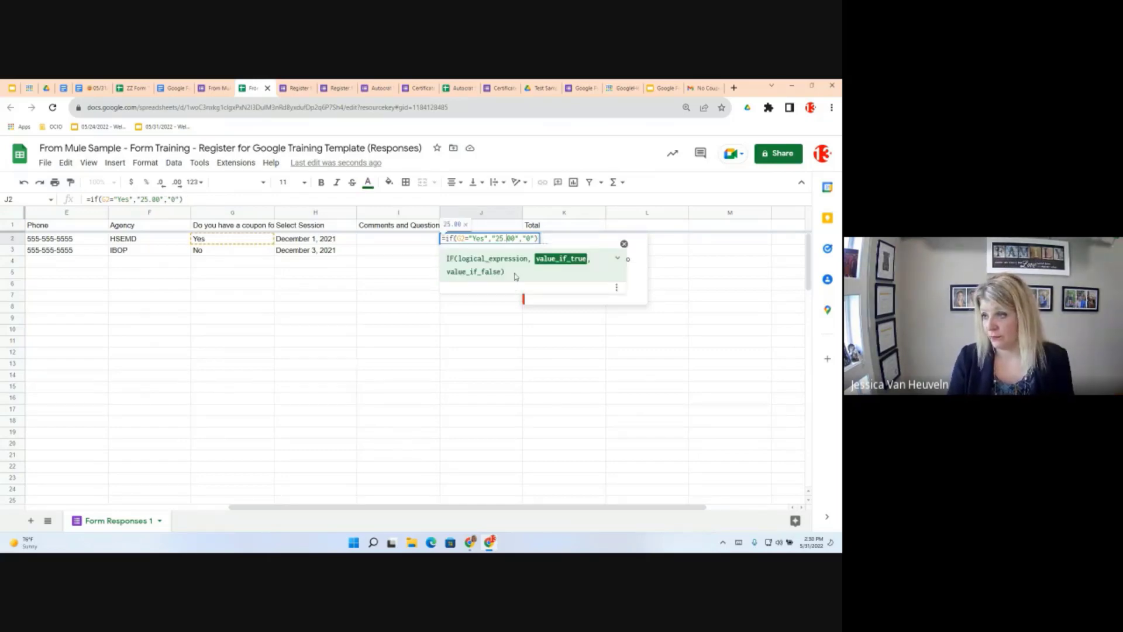
{"action": "key", "text": "Return"}
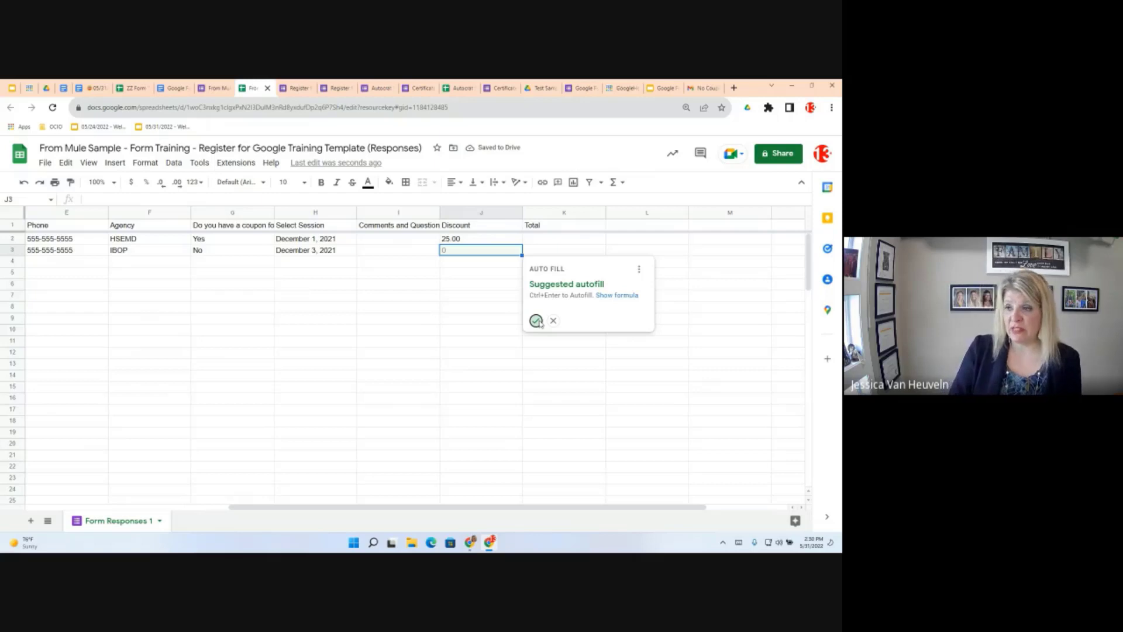
{"action": "left_click", "coordinate": [537, 321]}
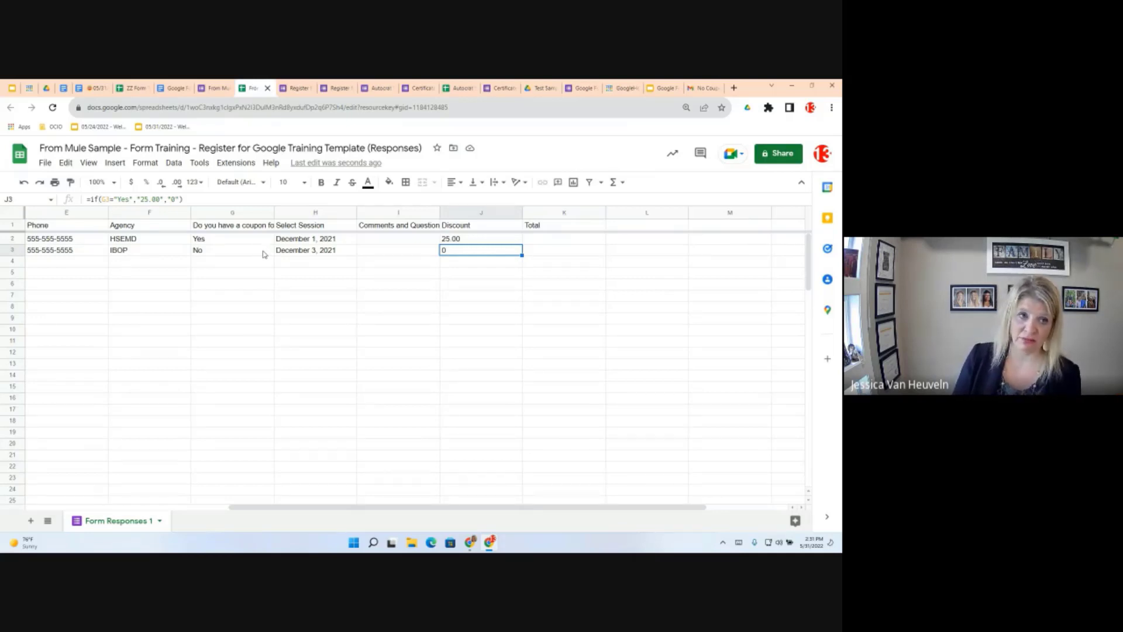
{"action": "left_click", "coordinate": [553, 244]}
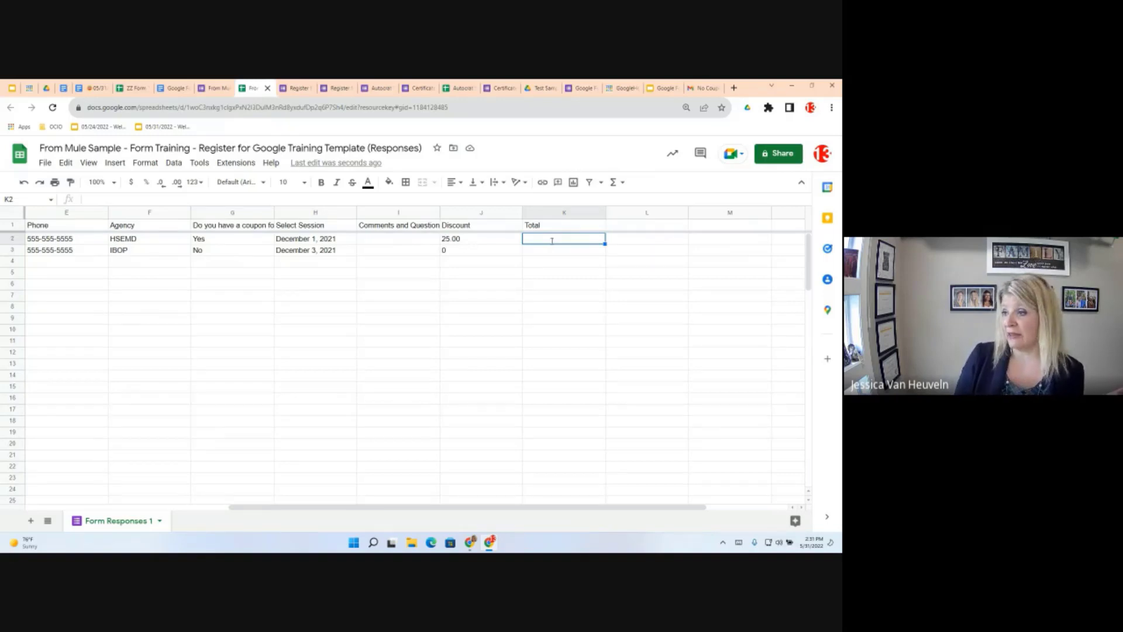
Enter an incomplete =100- Total formula in K2, then clear it
{"action": "type", "text": "="}
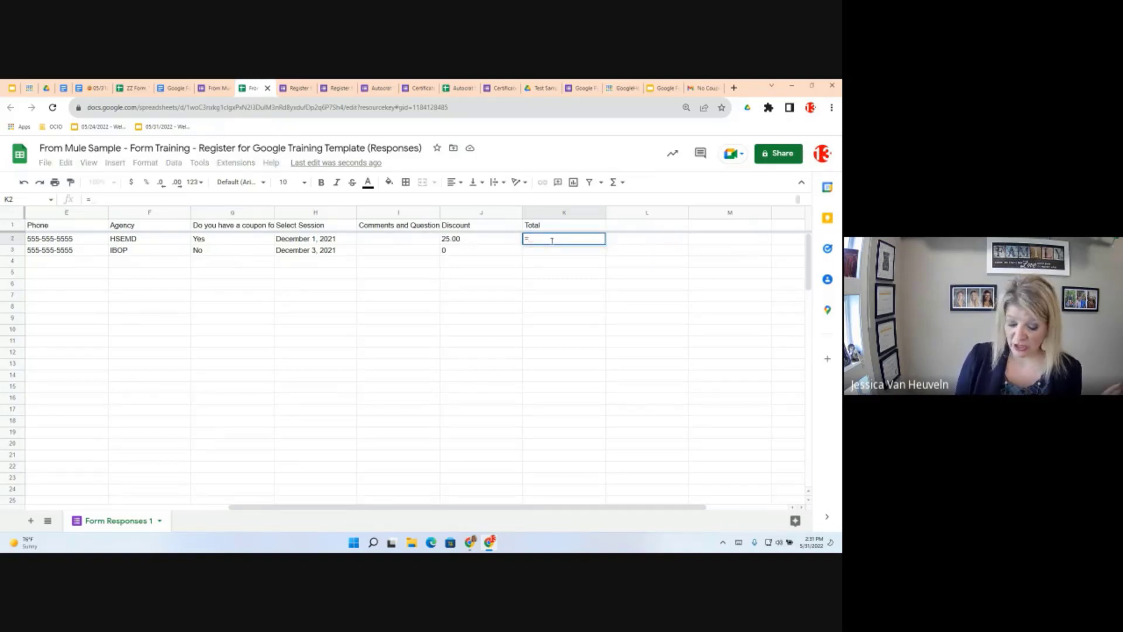
{"action": "type", "text": "100"}
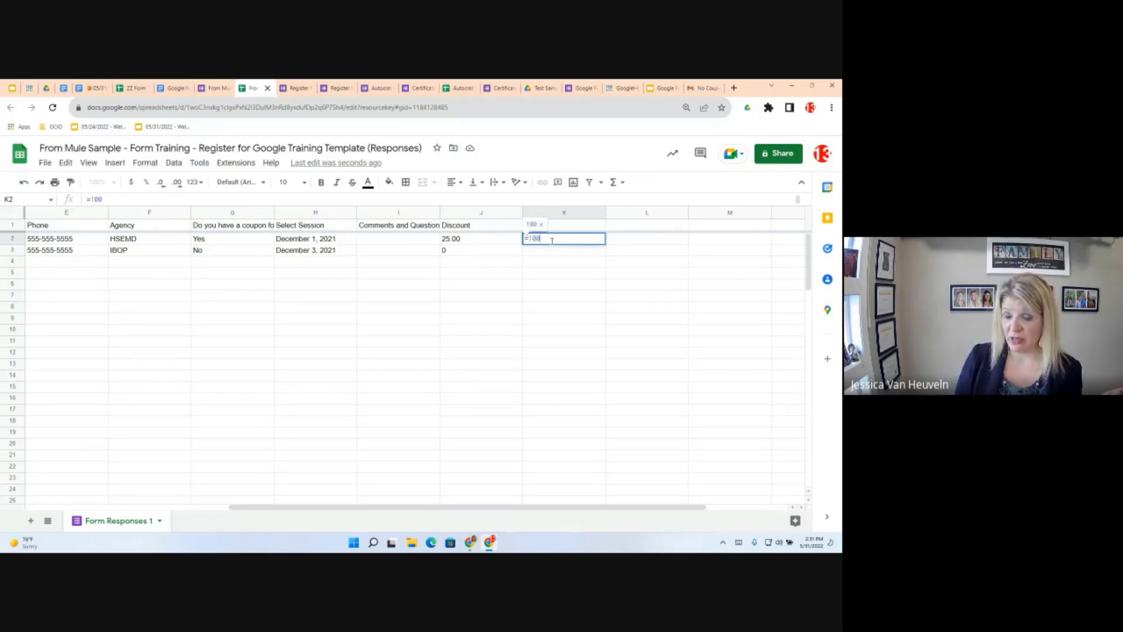
{"action": "type", "text": "-"}
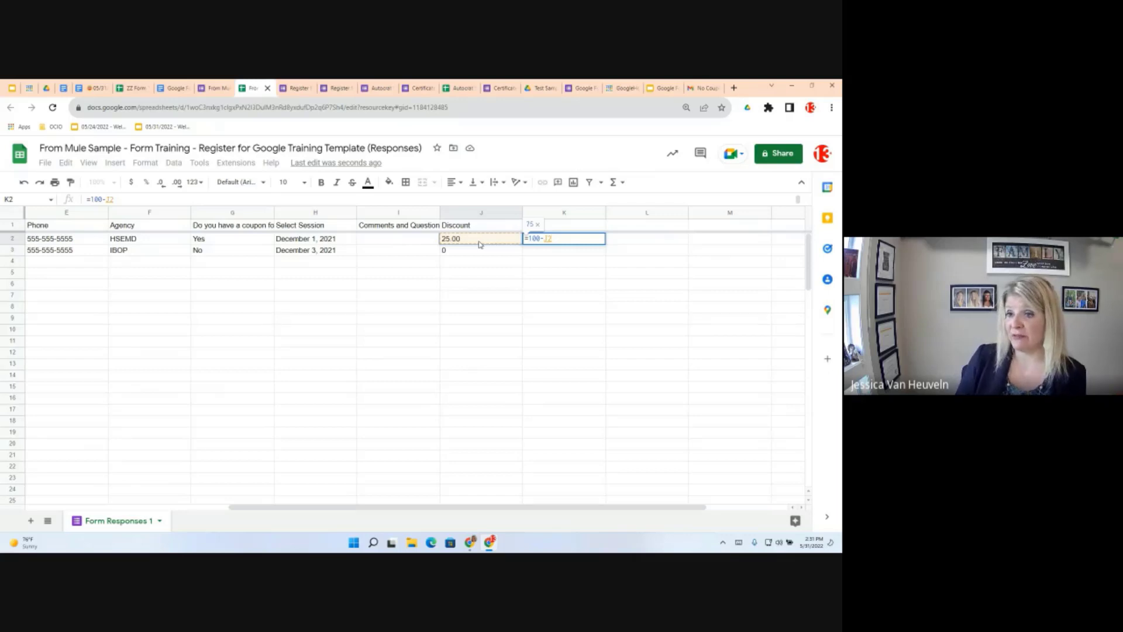
{"action": "key", "text": "Return"}
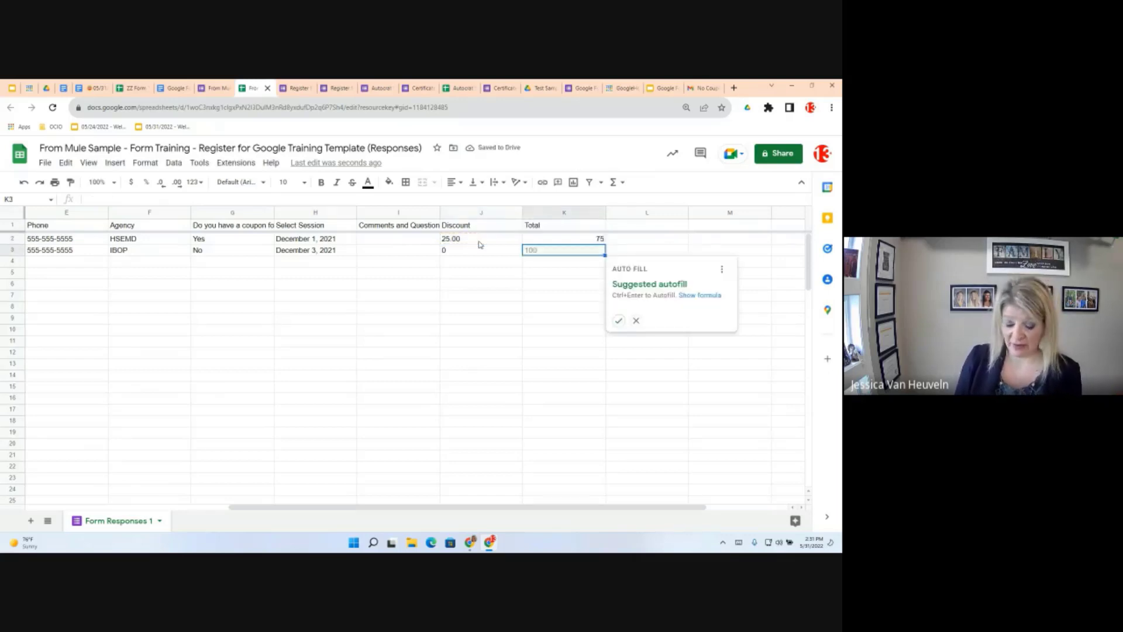
{"action": "key", "text": "Return"}
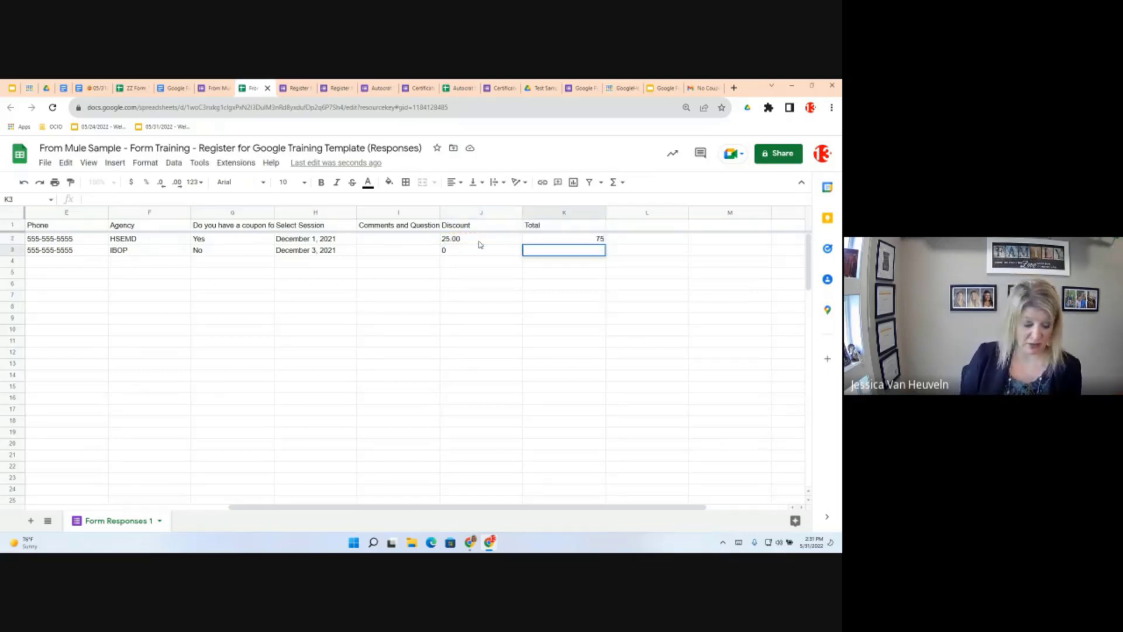
{"action": "key", "text": "Escape"}
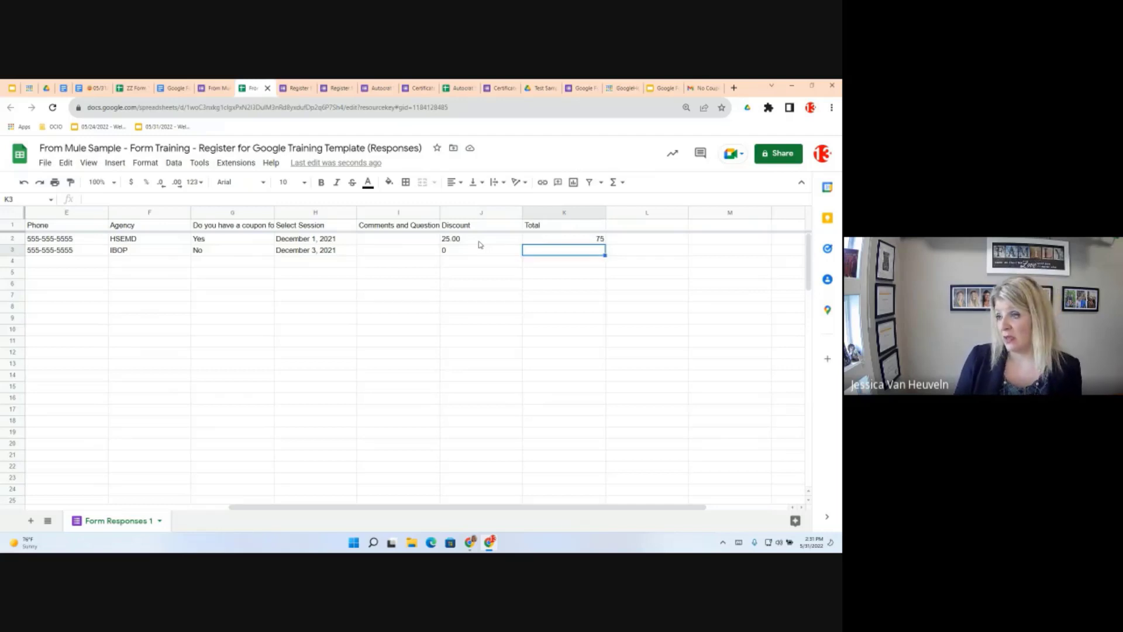
{"action": "key", "text": "Up"}
{"action": "key", "text": "Delete"}
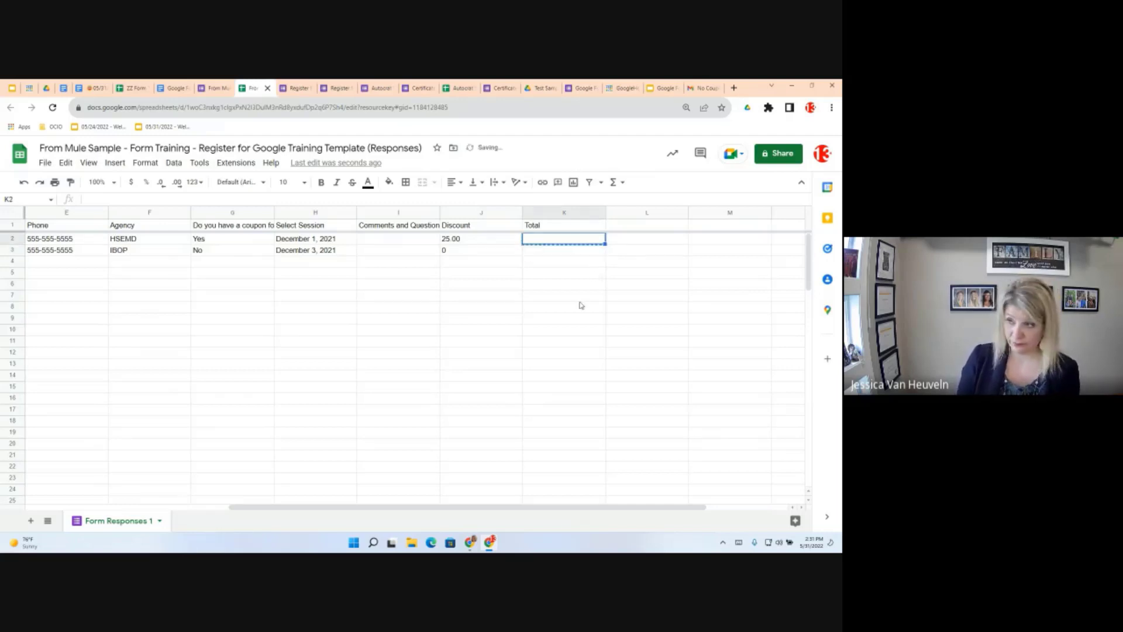
{"action": "left_click", "coordinate": [582, 286]}
{"action": "left_click", "coordinate": [662, 294]}
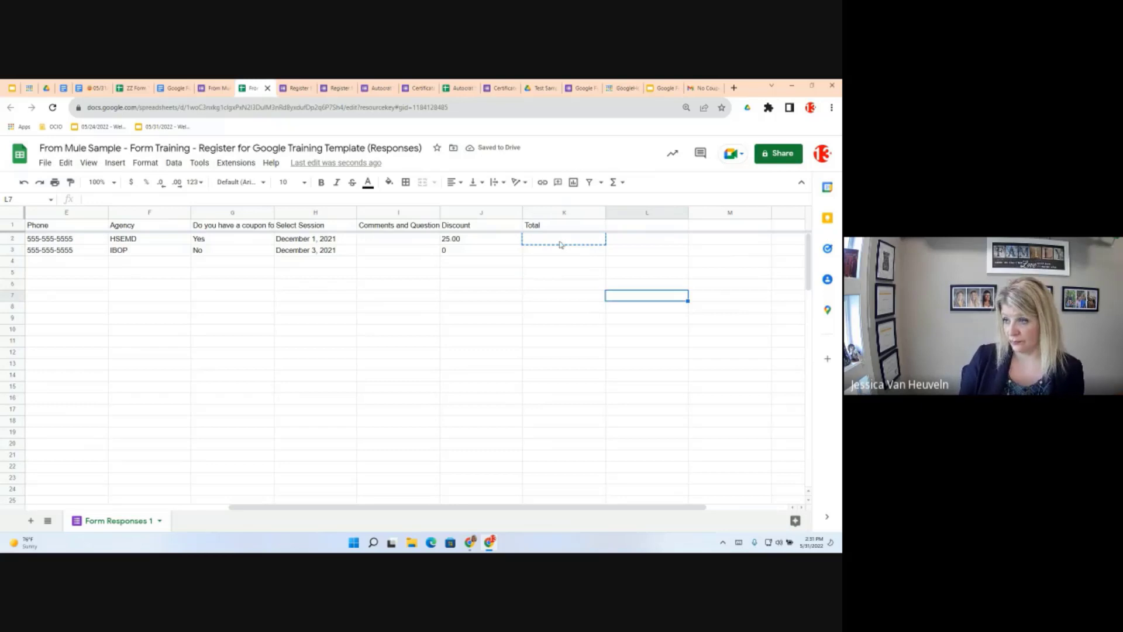
Enter =100-J2 in K2 and fill it down to K3
{"action": "left_click", "coordinate": [560, 241]}
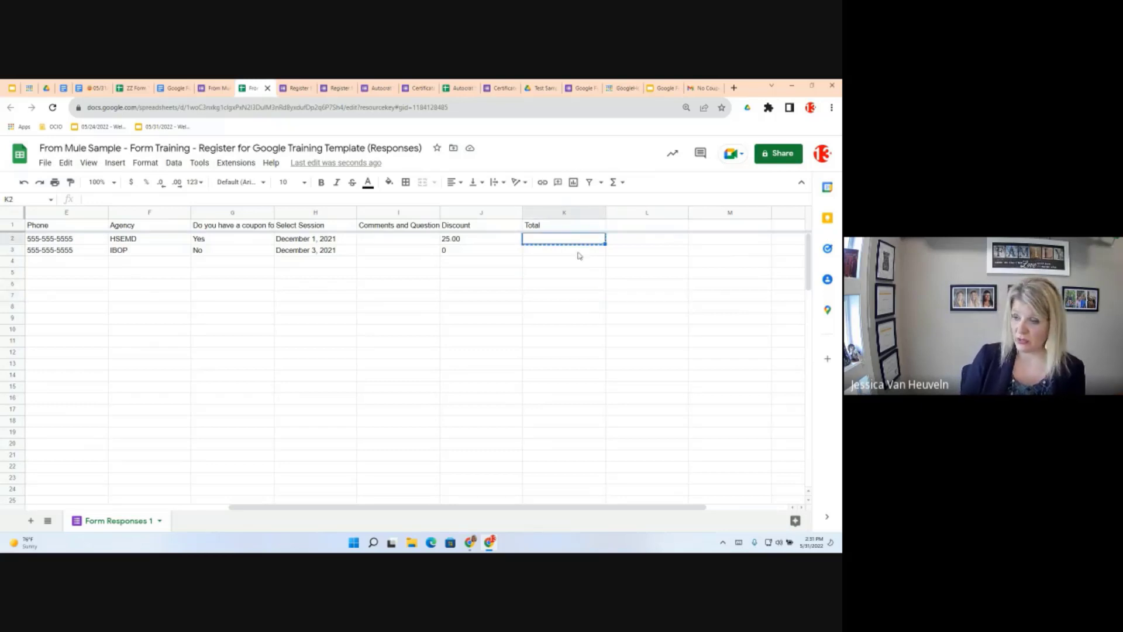
{"action": "type", "text": "=100"}
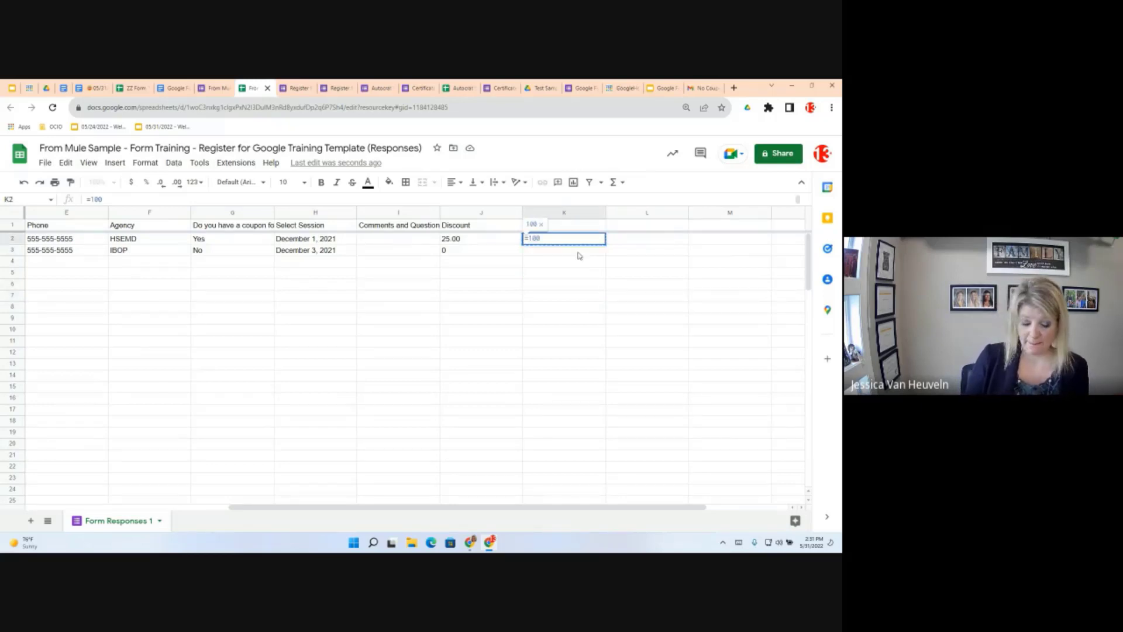
{"action": "type", "text": "-"}
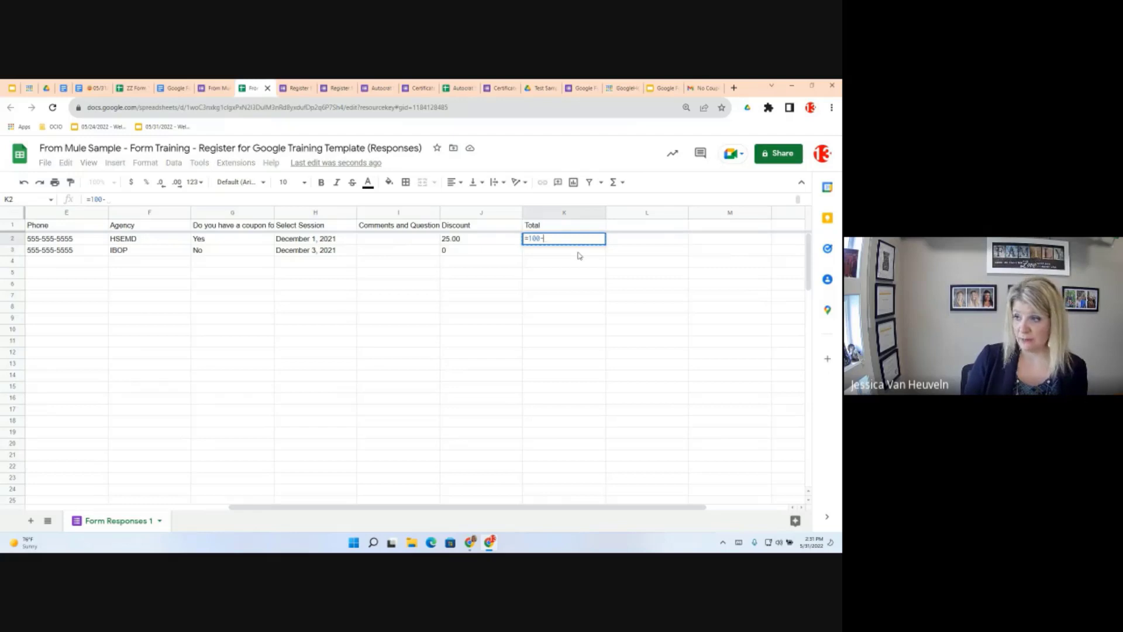
{"action": "left_click", "coordinate": [468, 240]}
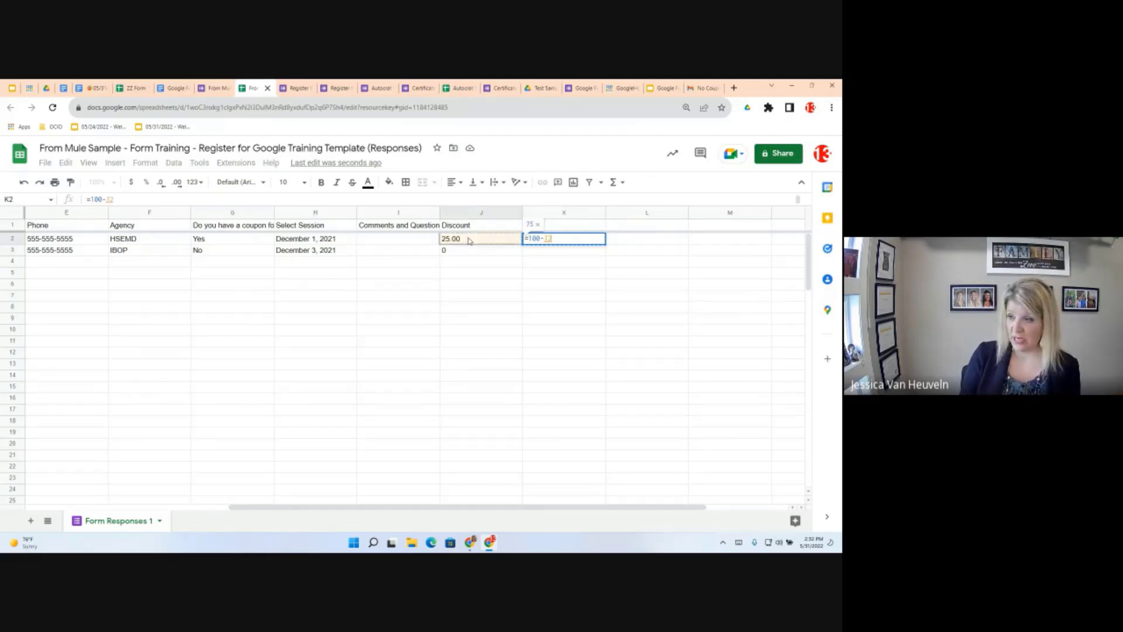
{"action": "key", "text": "Return"}
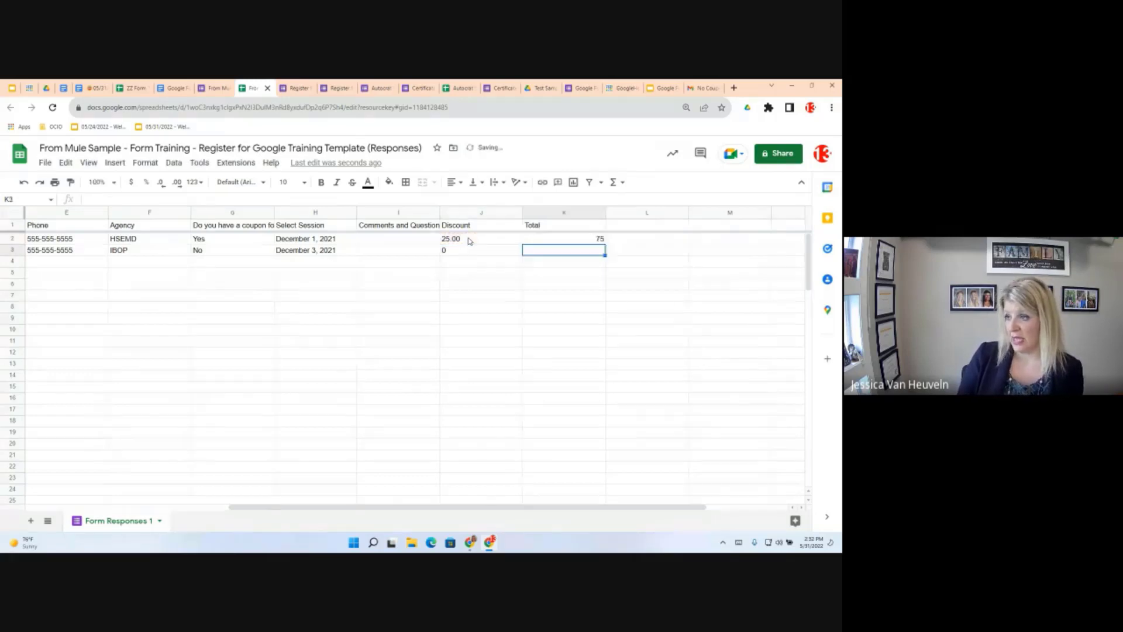
{"action": "left_click", "coordinate": [599, 239]}
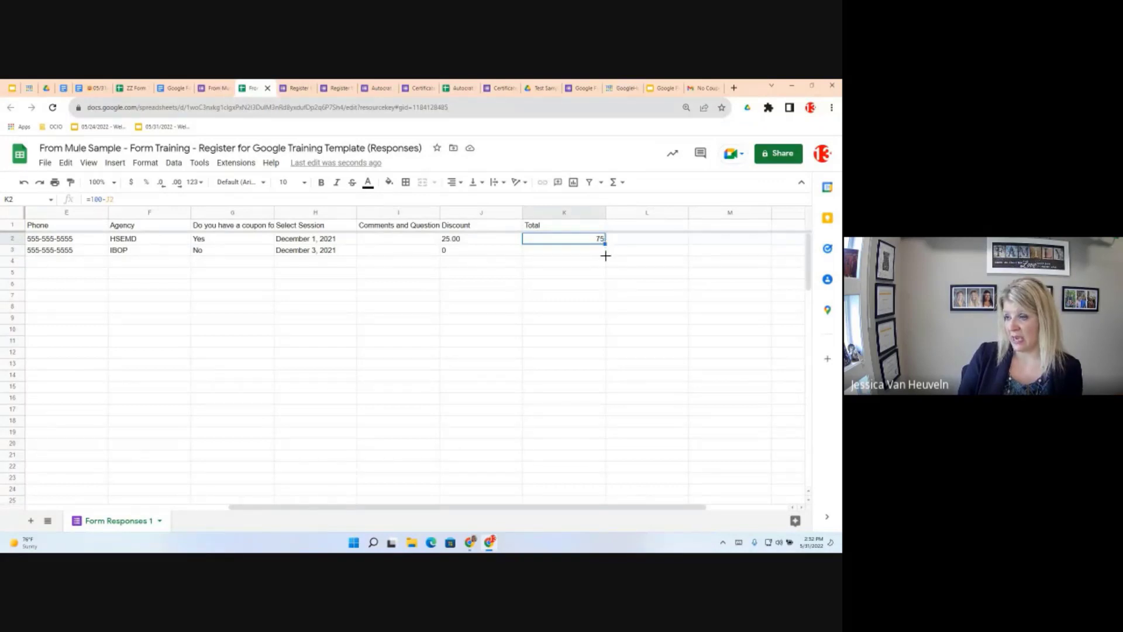
{"action": "left_click_drag", "start_coordinate": [605, 244], "coordinate": [605, 256]}
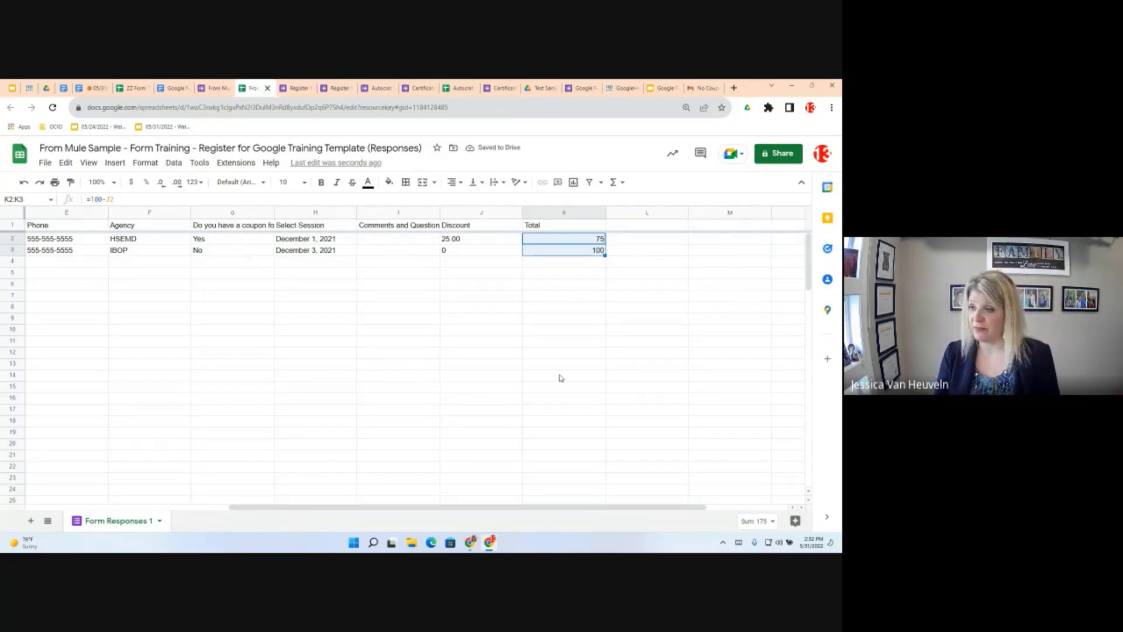
{"action": "left_click", "coordinate": [93, 88]}
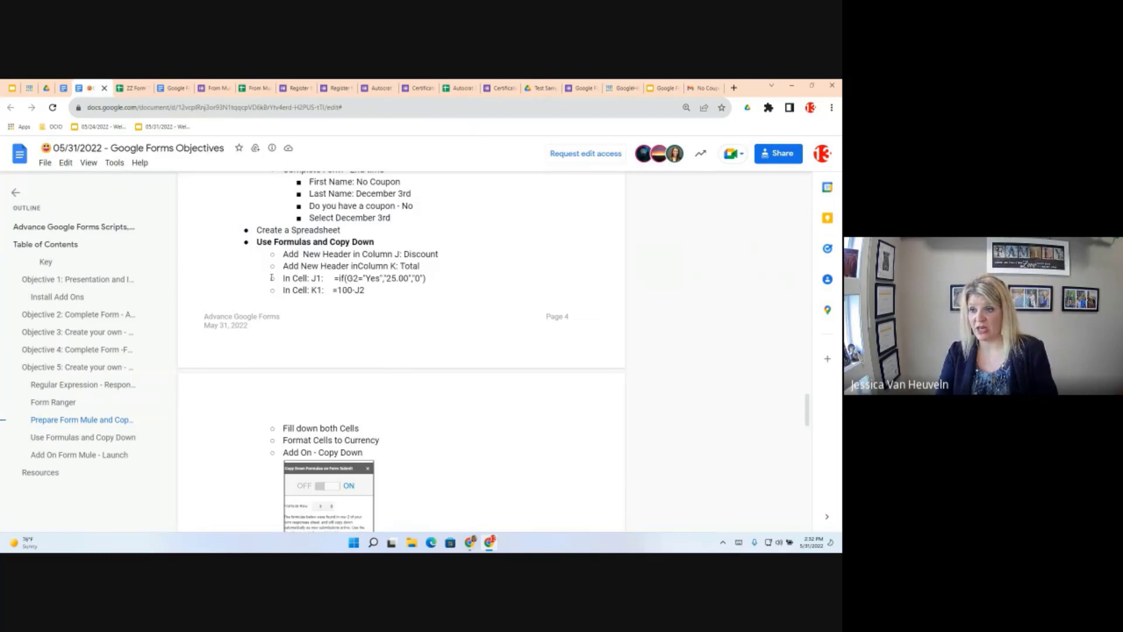
{"action": "left_click_drag", "start_coordinate": [272, 278], "coordinate": [283, 288]}
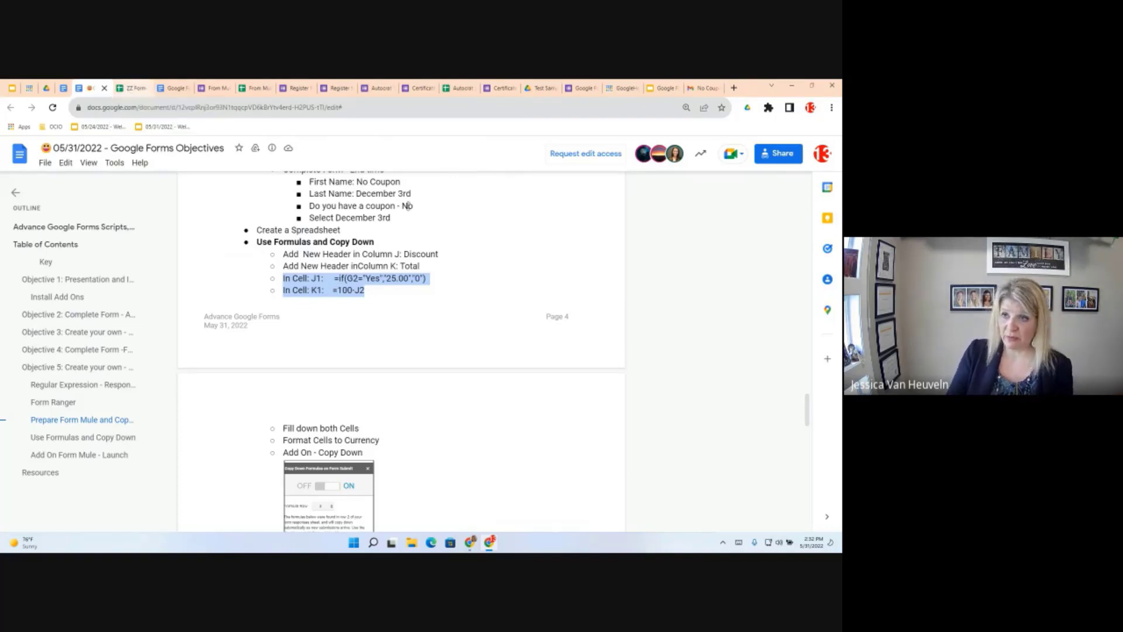
{"action": "left_click", "coordinate": [251, 89]}
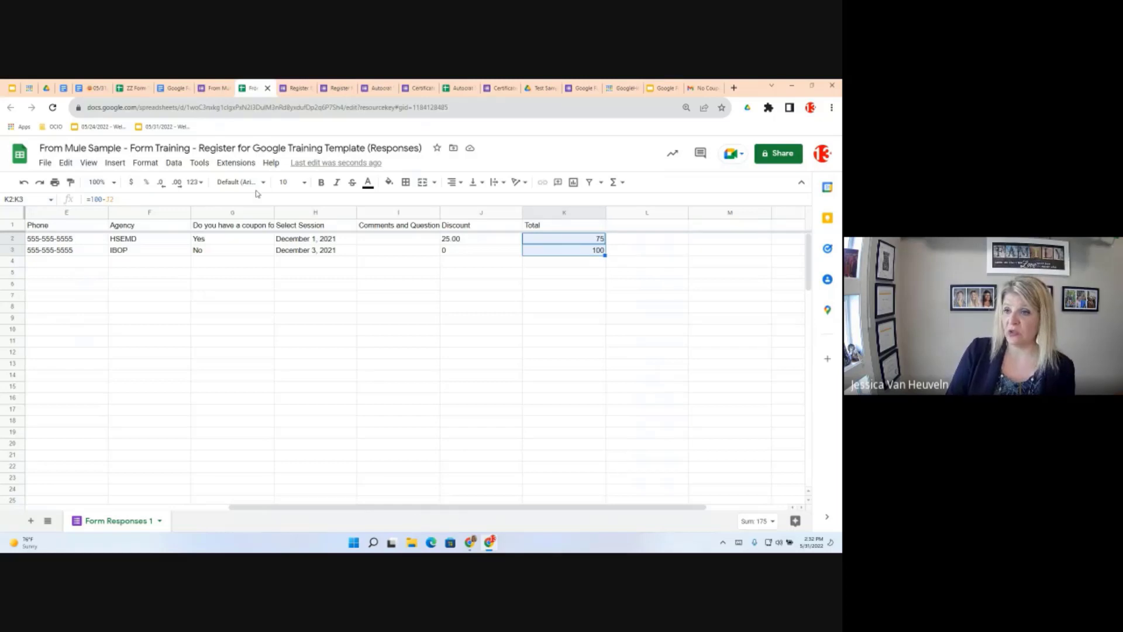
Switch the Copy Down add-on ON in its copyDown settings sidebar, with Formula Row 2
{"action": "left_click", "coordinate": [237, 164]}
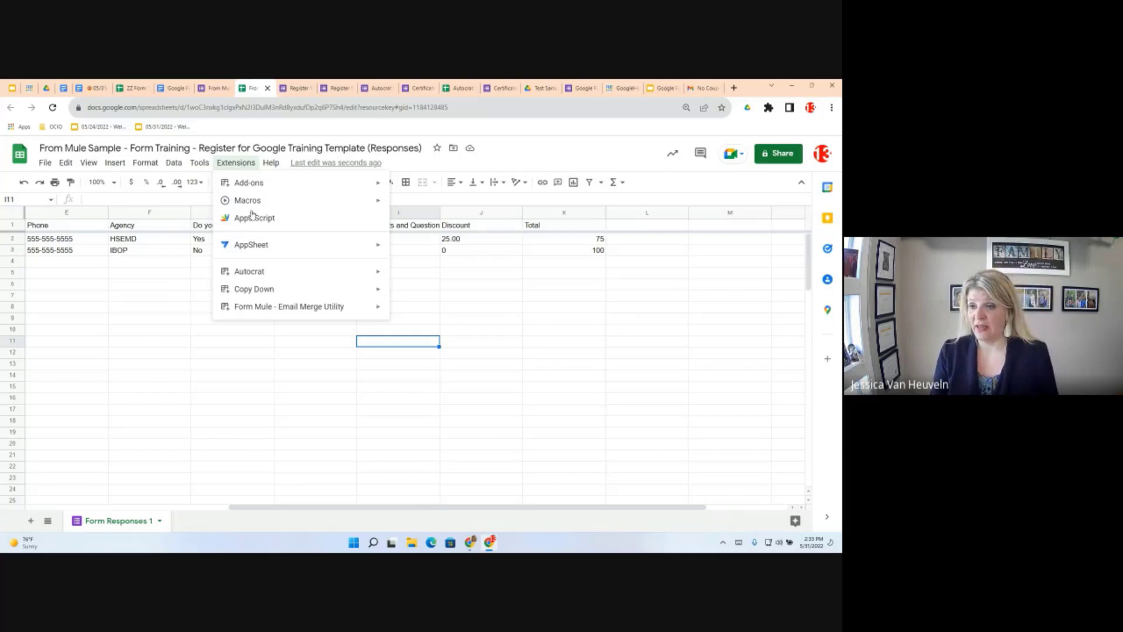
{"action": "mouse_move", "coordinate": [249, 296]}
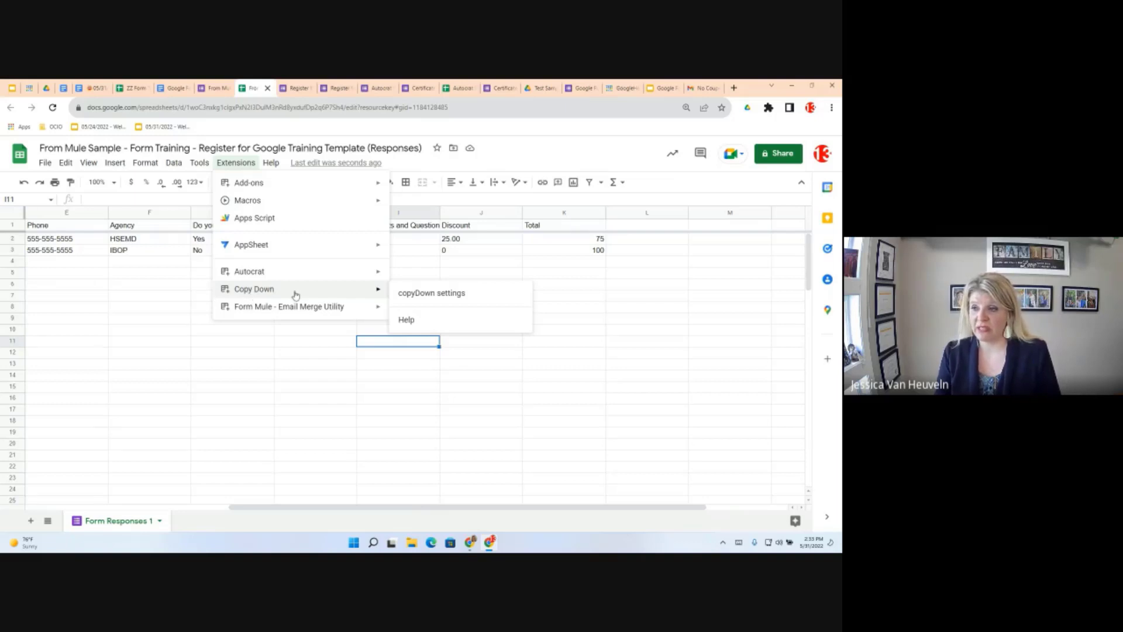
{"action": "left_click", "coordinate": [440, 294]}
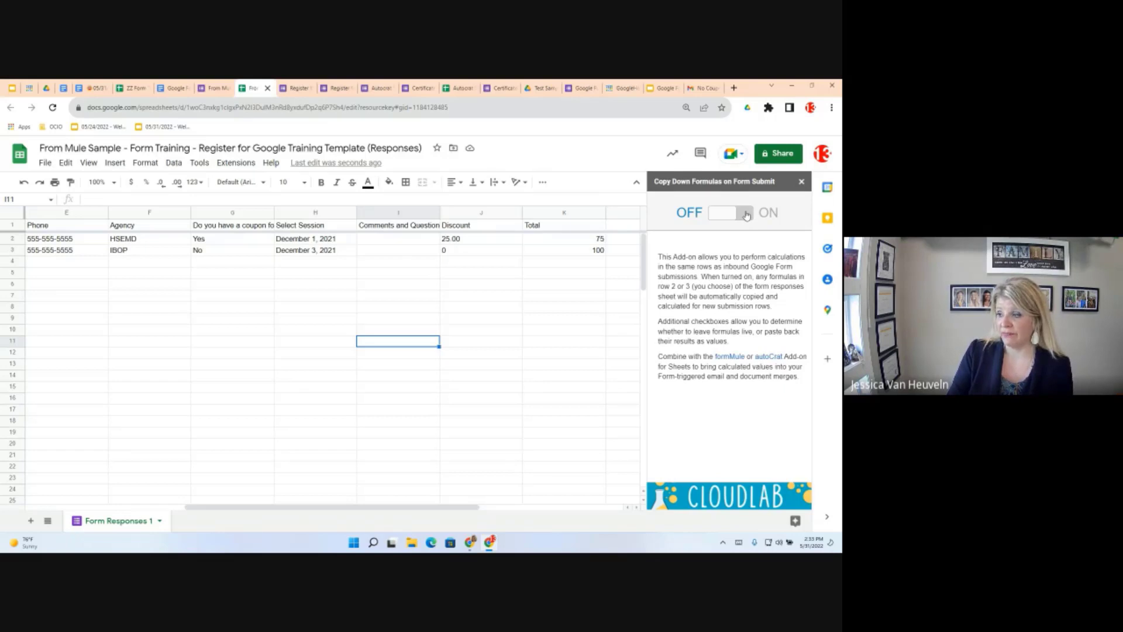
{"action": "left_click", "coordinate": [746, 214]}
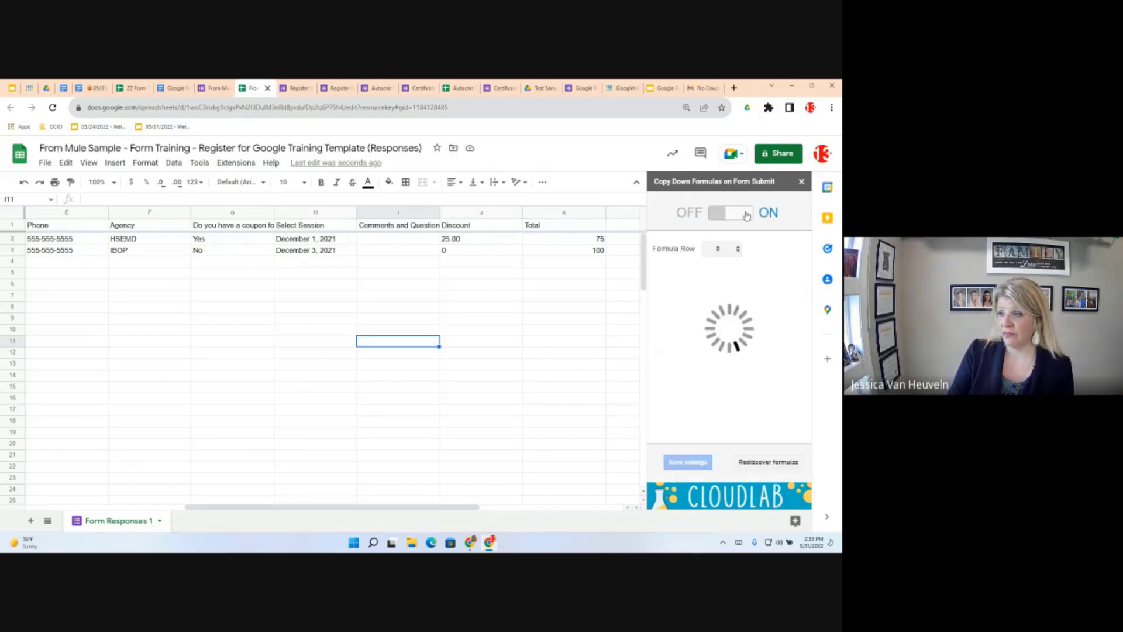
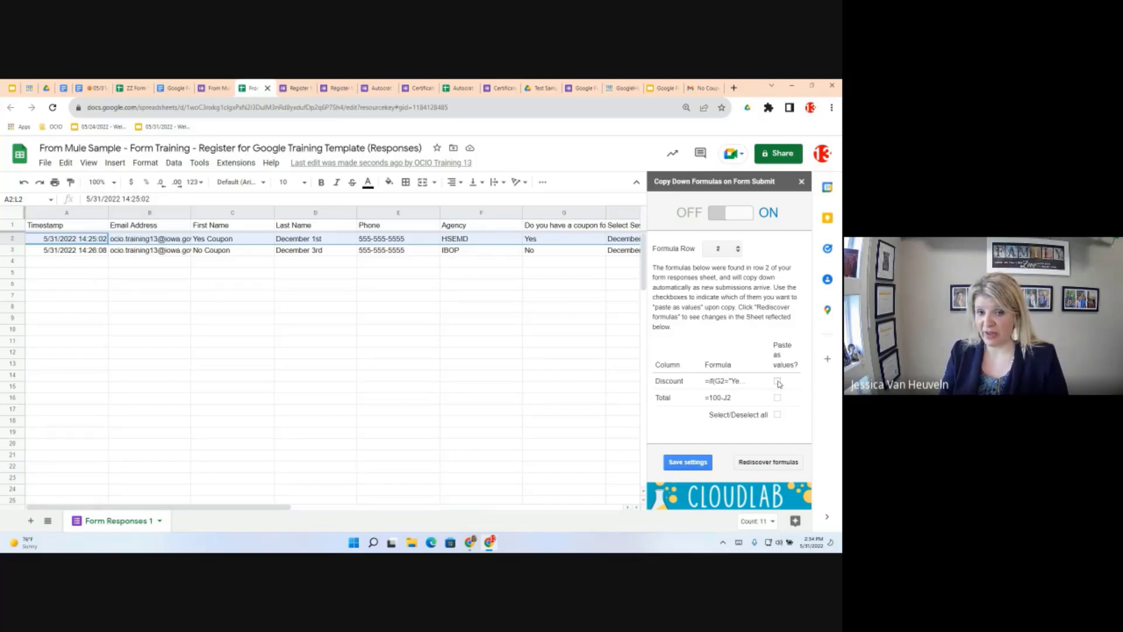
Make the Discount and Total formulas paste as values, save the copy-down settings, and close the sidebar
{"action": "left_click", "coordinate": [777, 382]}
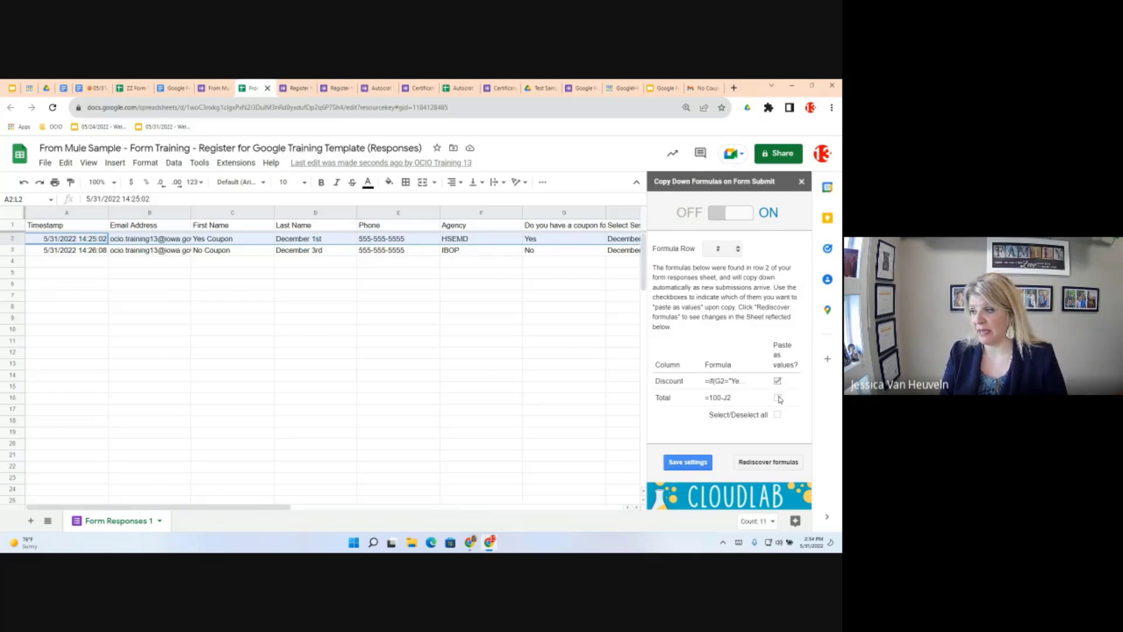
{"action": "left_click", "coordinate": [778, 399]}
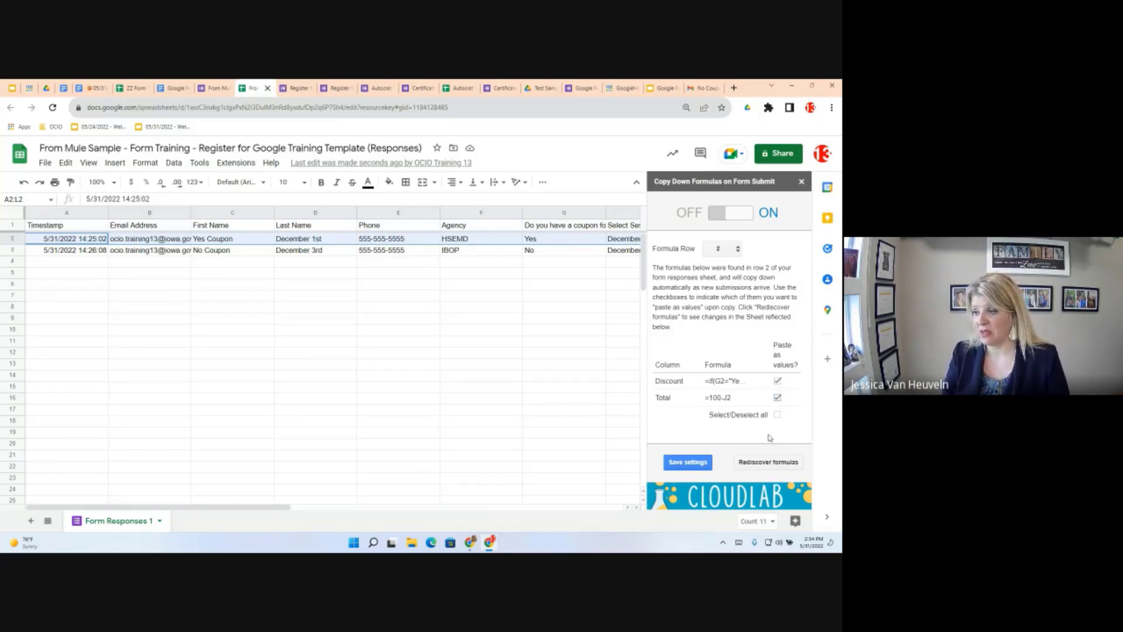
{"action": "left_click", "coordinate": [693, 468]}
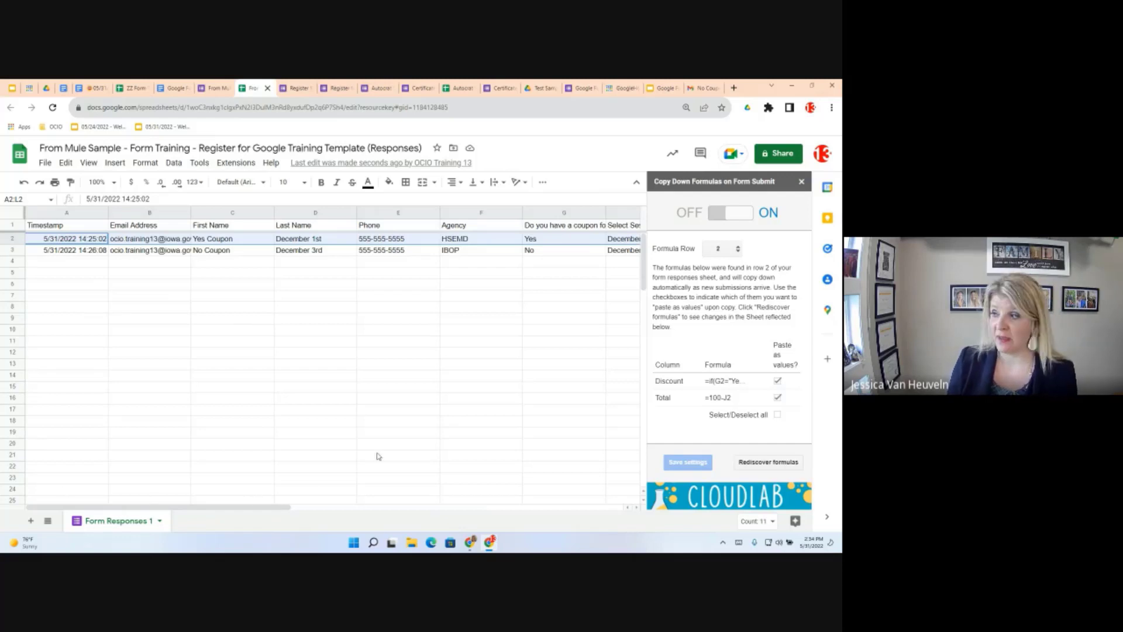
{"action": "left_click", "coordinate": [801, 181]}
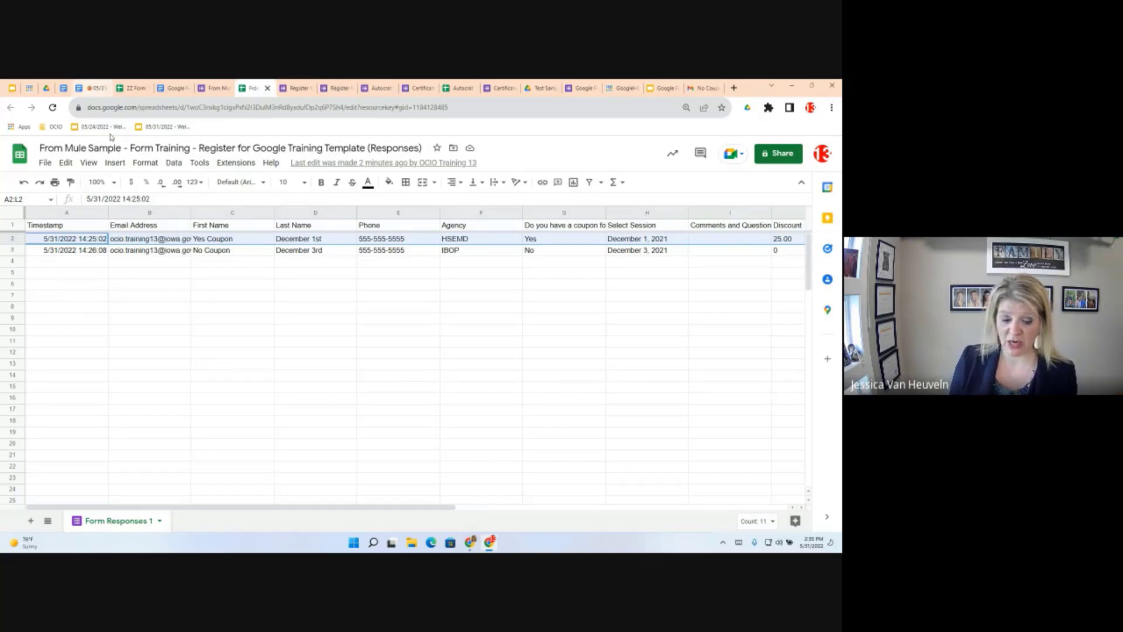
Read the Add On Form Mule - Launch section in the Objectives doc, then switch to the Form Mule Template DEMO doc
{"action": "left_click", "coordinate": [94, 88]}
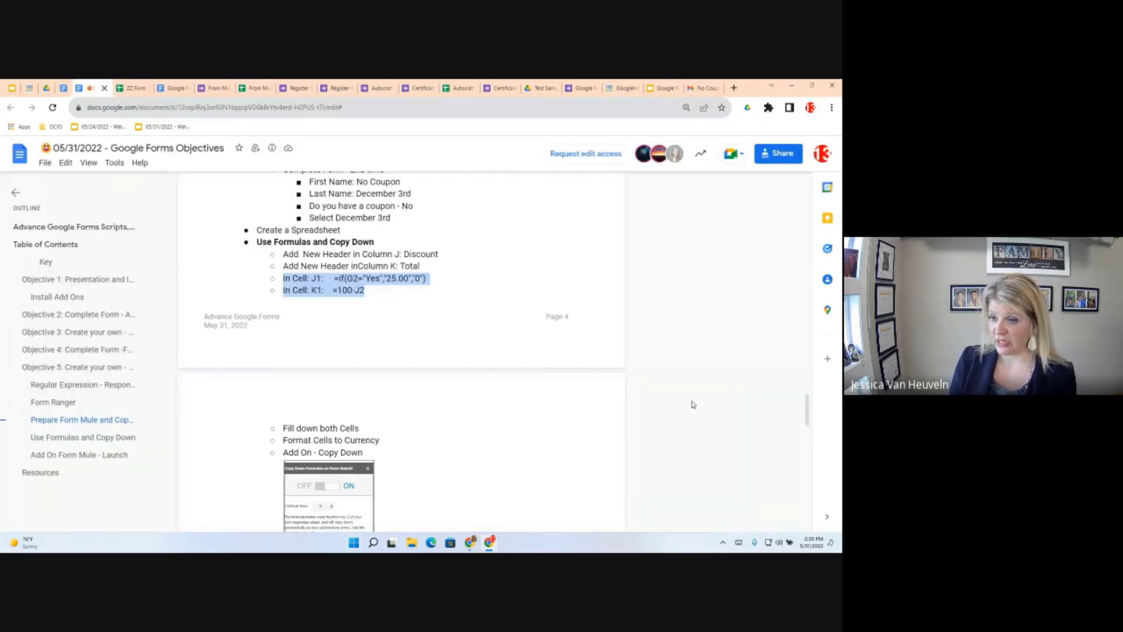
{"action": "scroll", "coordinate": [685, 411], "scroll_direction": "down", "scroll_amount": 1}
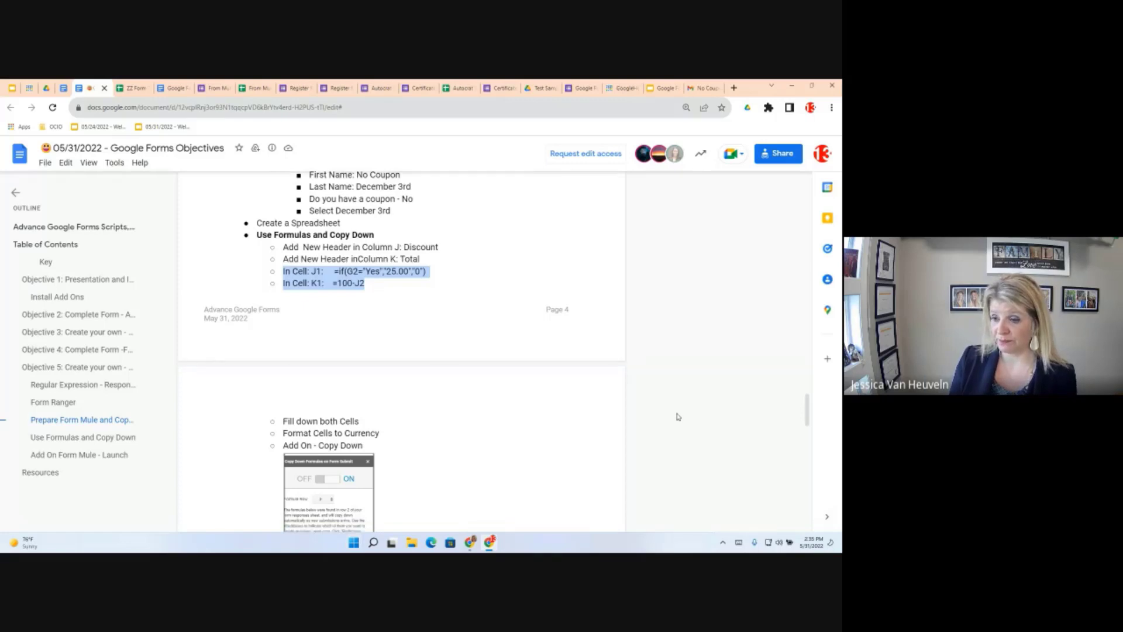
{"action": "scroll", "coordinate": [677, 416], "scroll_direction": "down", "scroll_amount": 3}
{"action": "scroll", "coordinate": [377, 413], "scroll_direction": "down", "scroll_amount": 3}
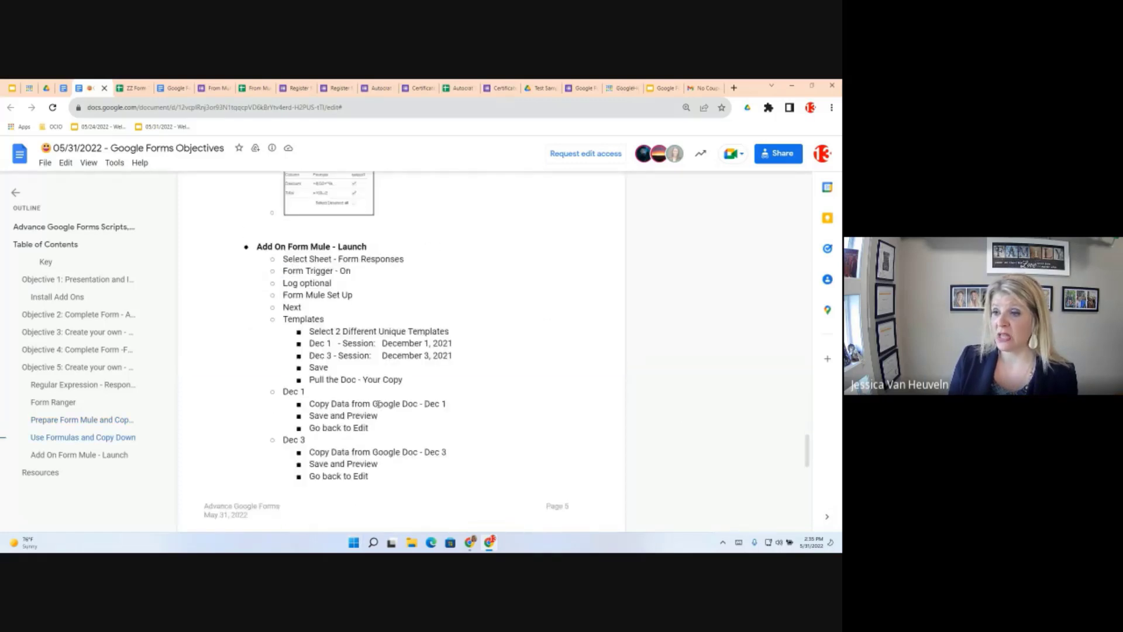
{"action": "scroll", "coordinate": [305, 292], "scroll_direction": "up", "scroll_amount": 1}
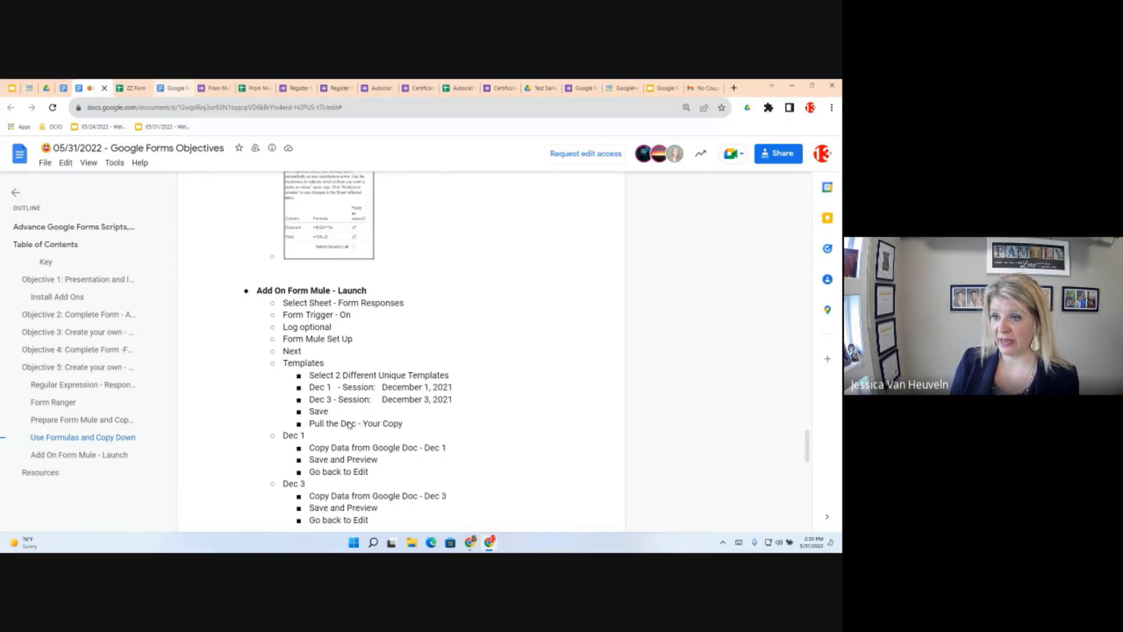
{"action": "left_click", "coordinate": [174, 88]}
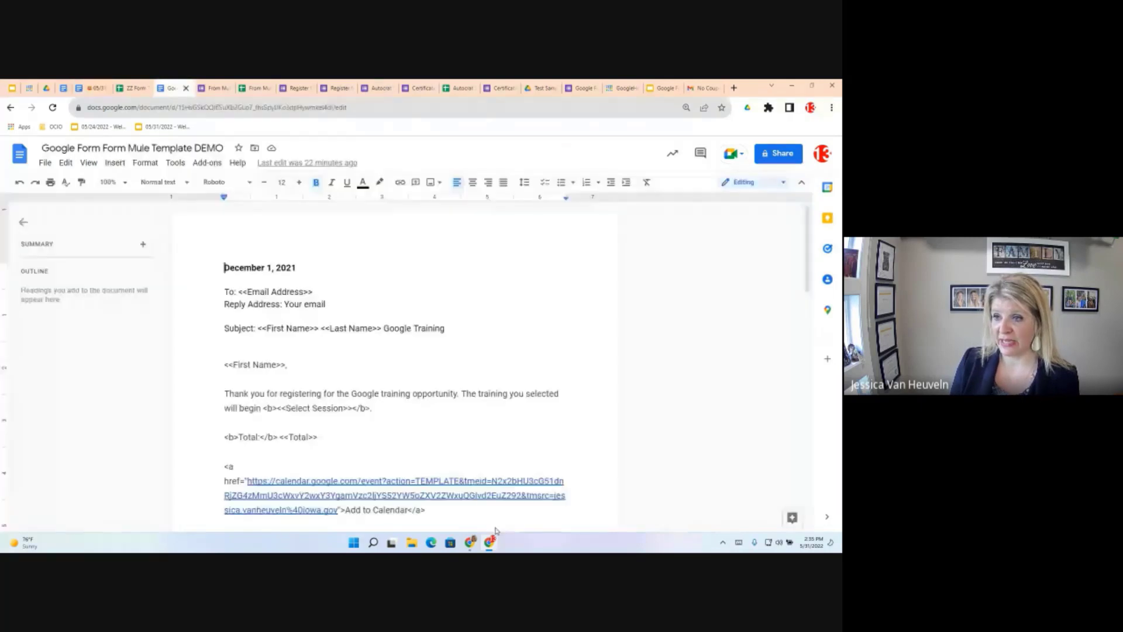
{"action": "left_click", "coordinate": [254, 149]}
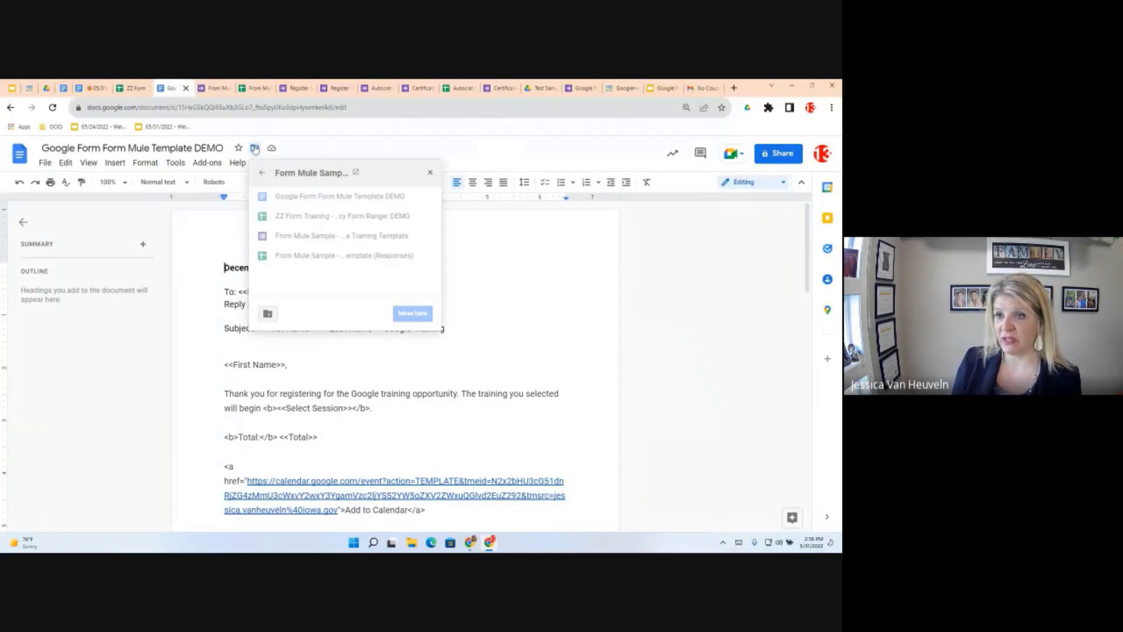
{"action": "left_click", "coordinate": [230, 281]}
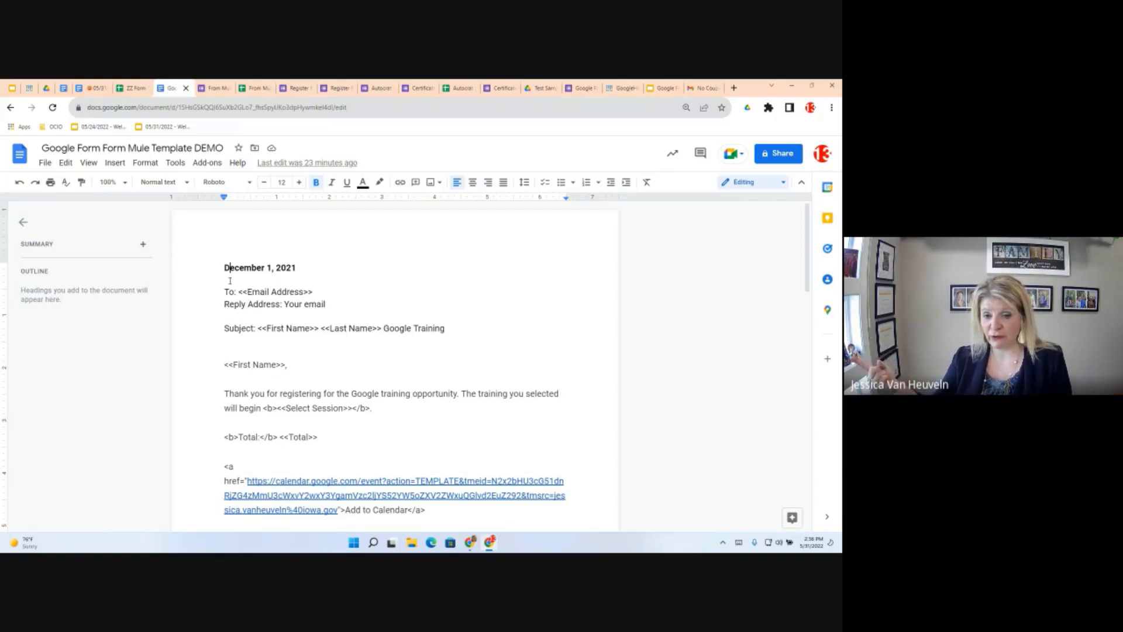
{"action": "scroll", "coordinate": [431, 349], "scroll_direction": "down", "scroll_amount": 2}
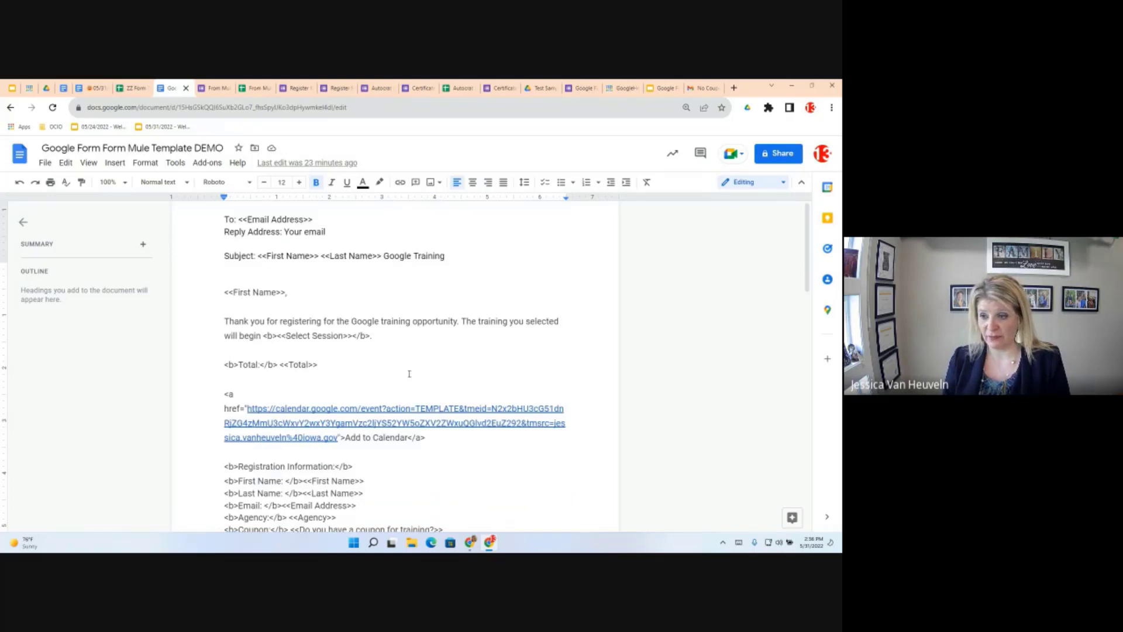
{"action": "scroll", "coordinate": [409, 373], "scroll_direction": "down", "scroll_amount": 2}
{"action": "scroll", "coordinate": [418, 434], "scroll_direction": "up", "scroll_amount": 3}
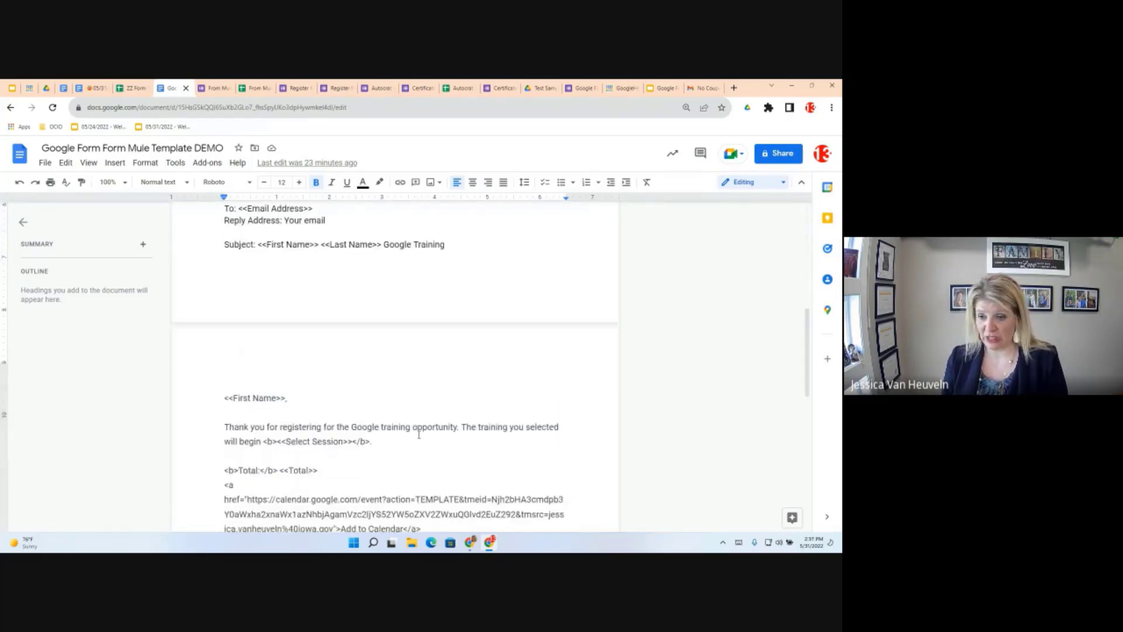
{"action": "scroll", "coordinate": [419, 435], "scroll_direction": "down", "scroll_amount": 5}
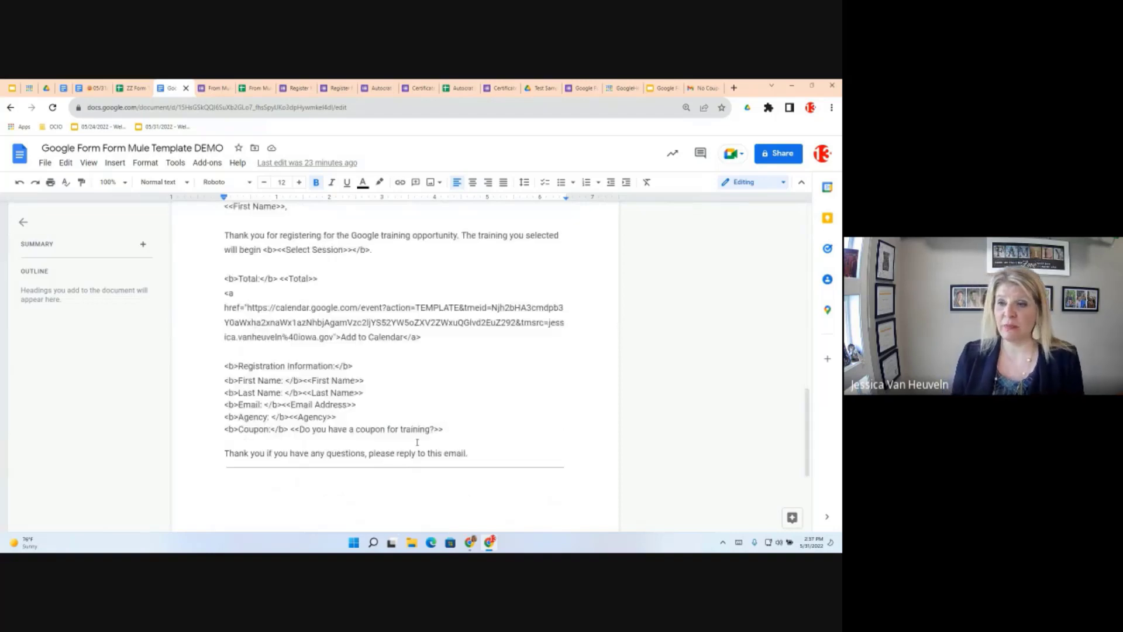
{"action": "scroll", "coordinate": [417, 442], "scroll_direction": "up", "scroll_amount": 6}
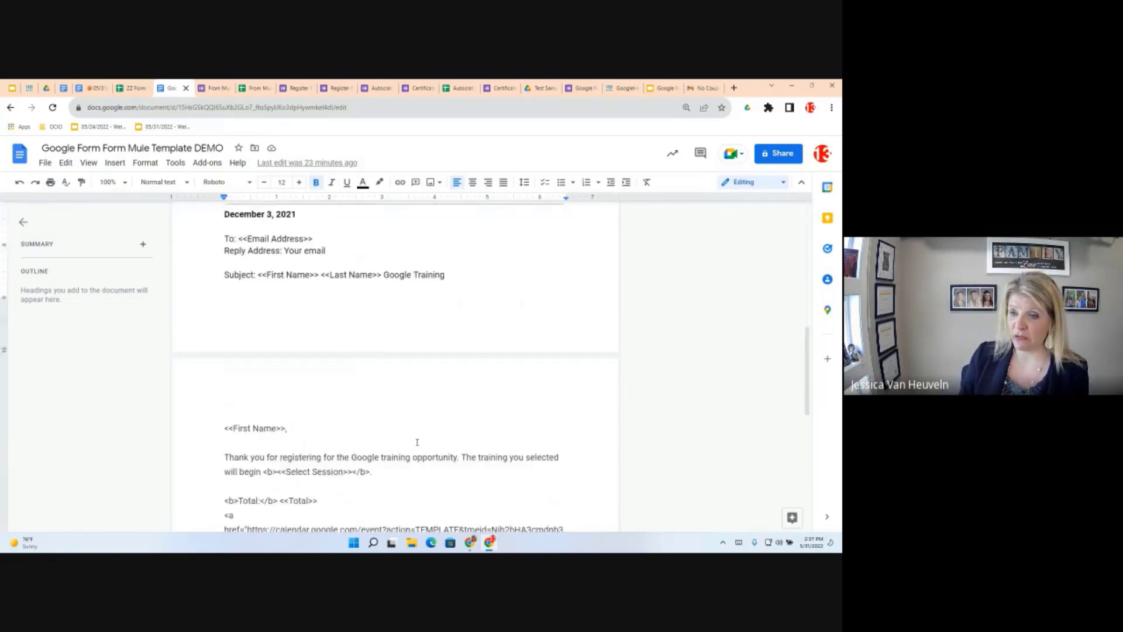
{"action": "key", "text": "ctrl+Home"}
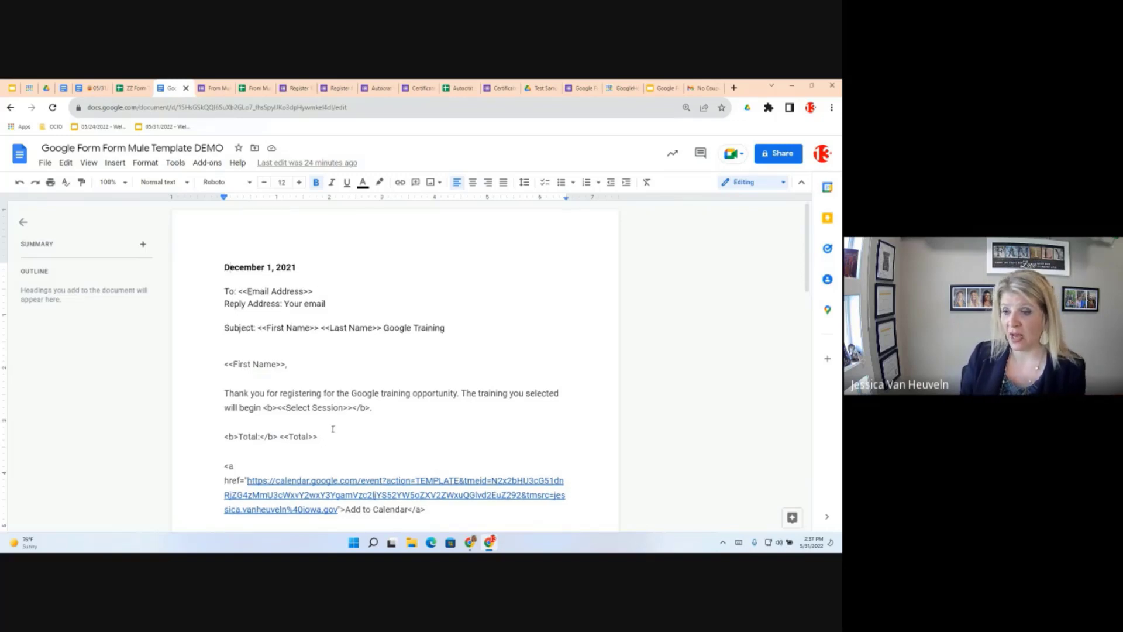
{"action": "scroll", "coordinate": [333, 430], "scroll_direction": "down", "scroll_amount": 2}
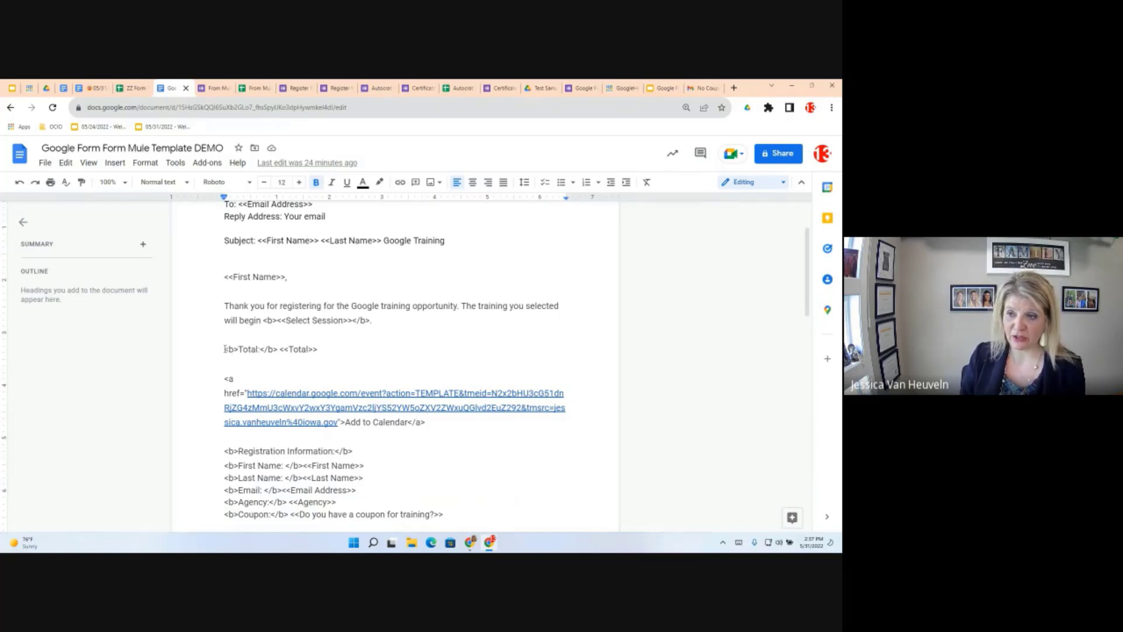
{"action": "left_click_drag", "start_coordinate": [234, 349], "coordinate": [223, 349]}
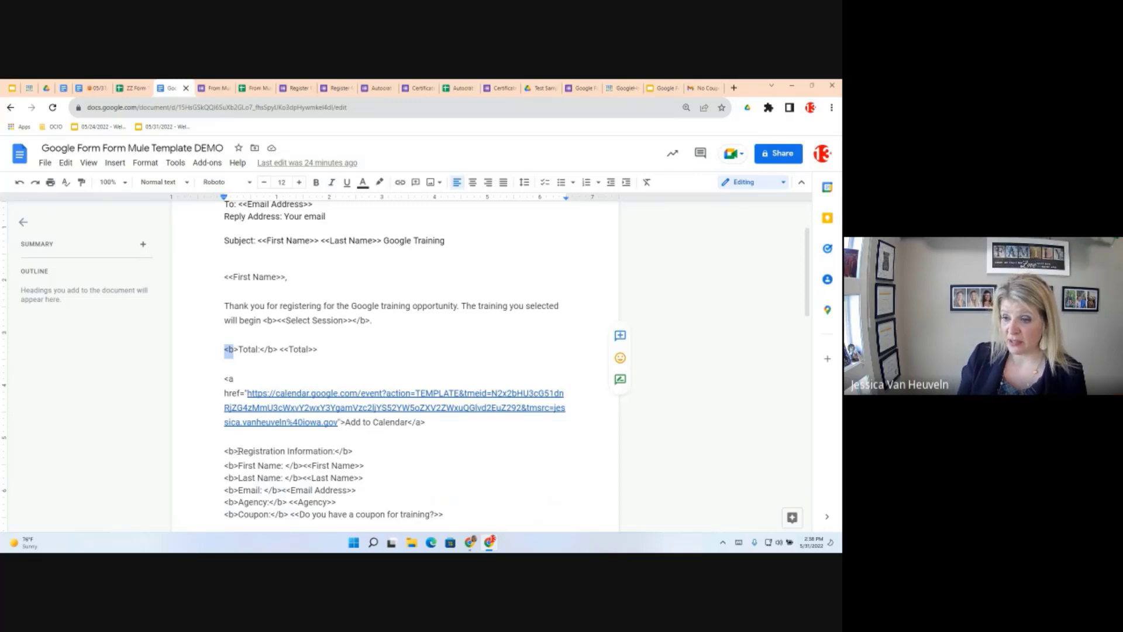
Highlight the Registration Information heading, then return to the form responses spreadsheet
{"action": "left_click_drag", "start_coordinate": [238, 451], "coordinate": [333, 451]}
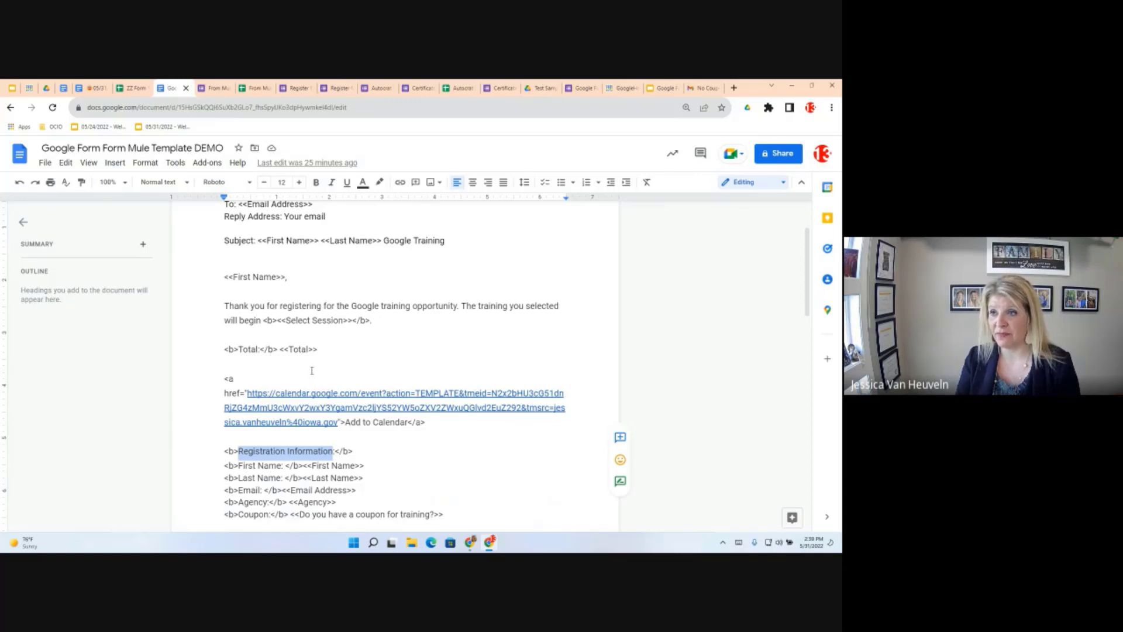
{"action": "left_click", "coordinate": [254, 89]}
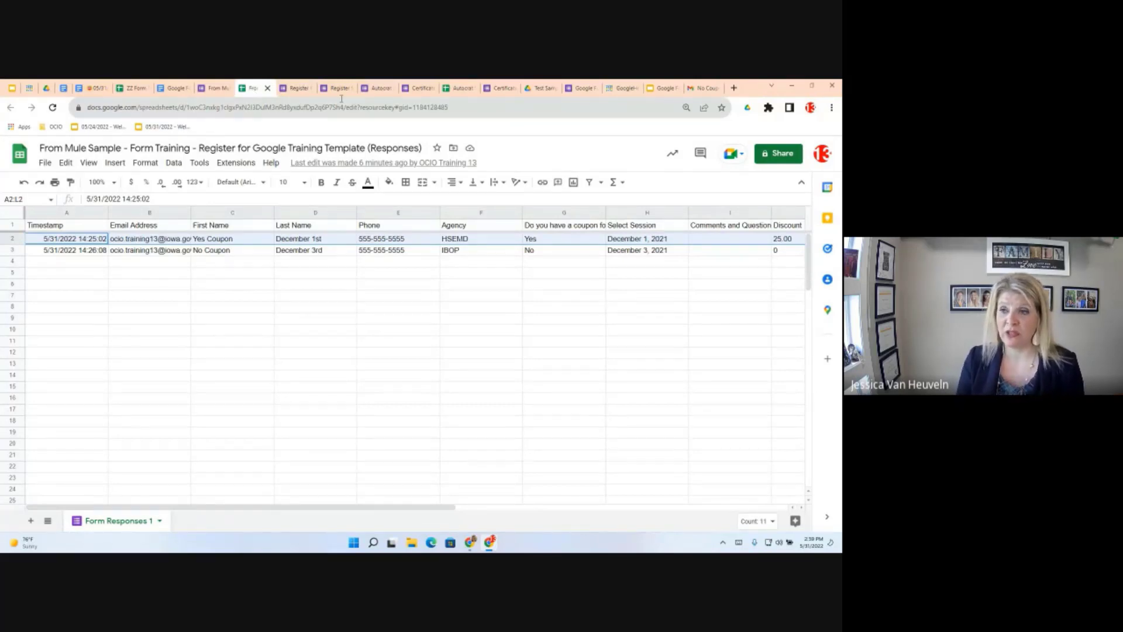
Launch Form Mule - Email Merge Utility from the Extensions menu
{"action": "left_click", "coordinate": [239, 165]}
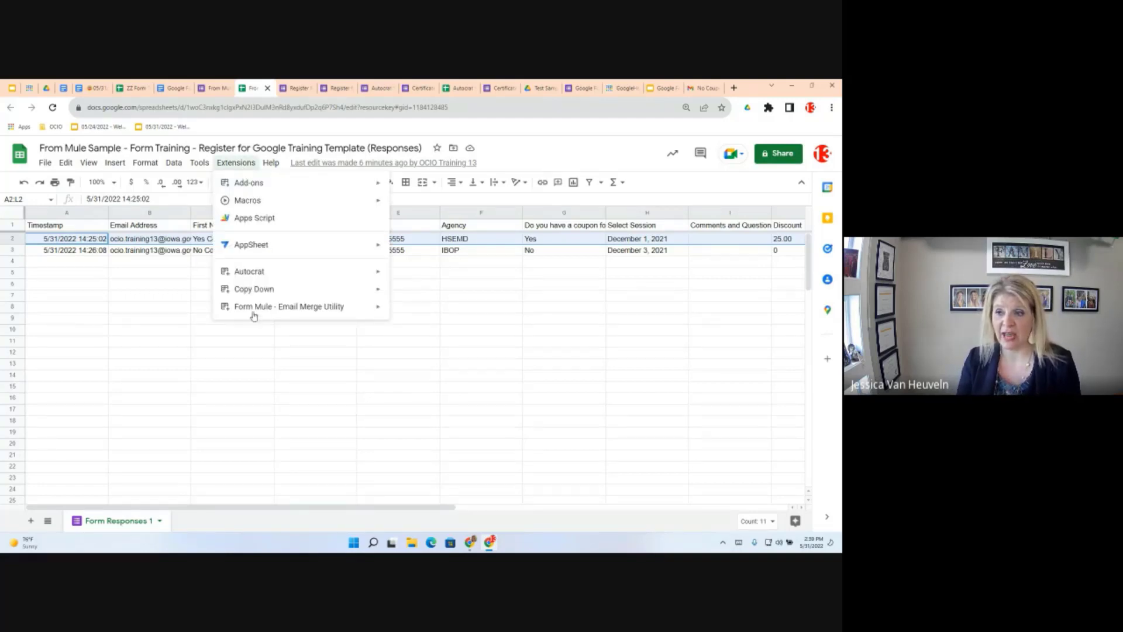
{"action": "mouse_move", "coordinate": [254, 311]}
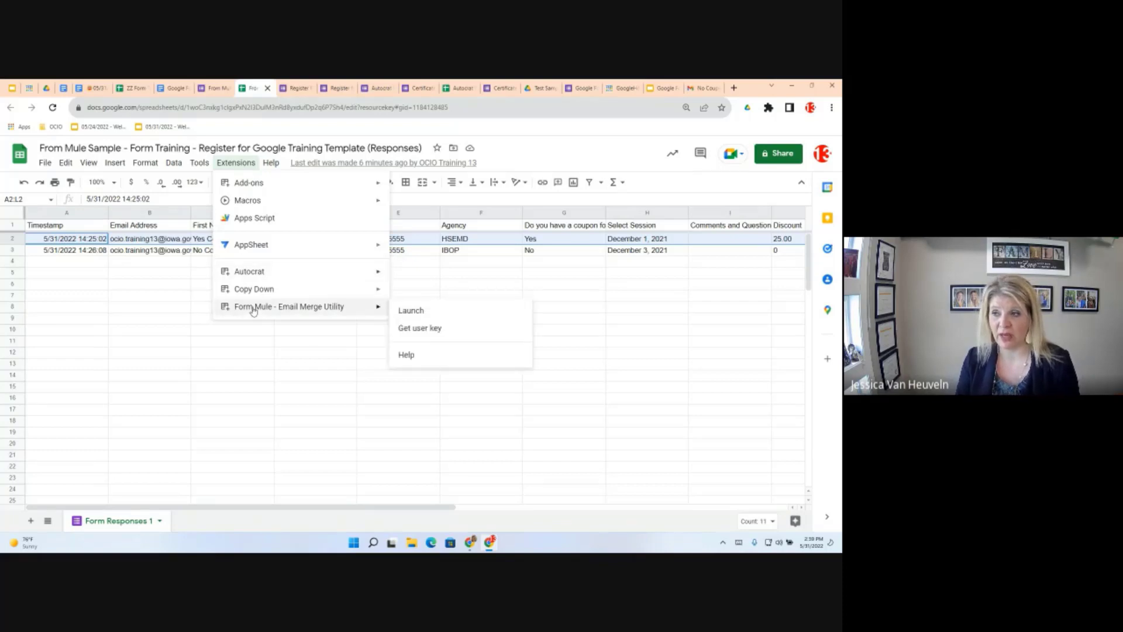
{"action": "left_click", "coordinate": [440, 312]}
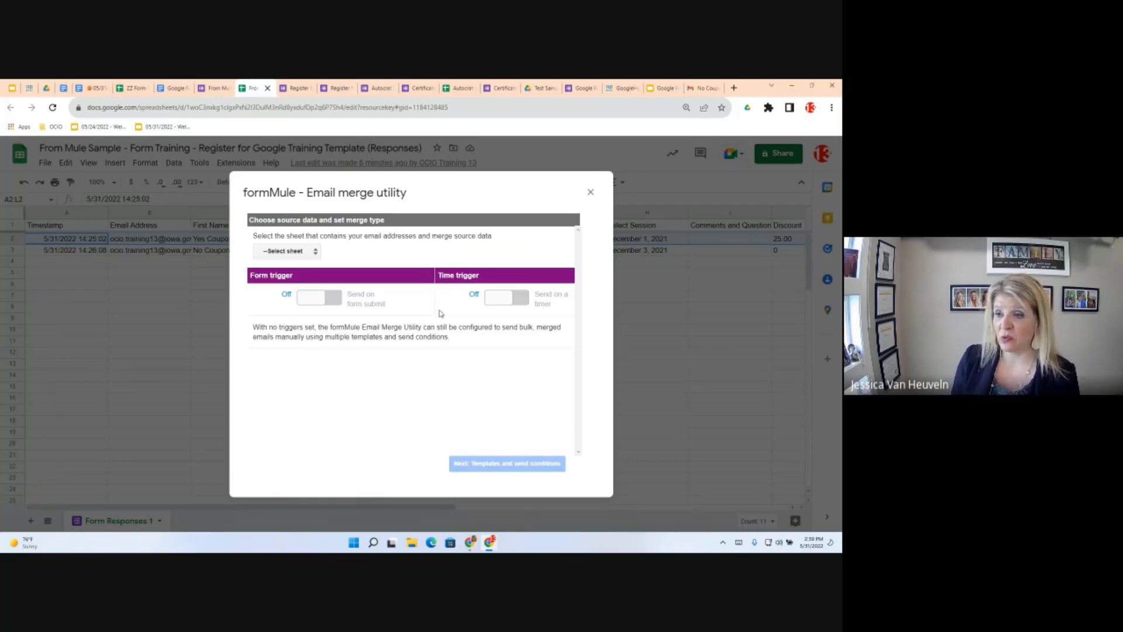
Choose Form Responses 1 as the source sheet, try the form-submit trigger, and dismiss the unknown destination sheet error
{"action": "left_click", "coordinate": [291, 253]}
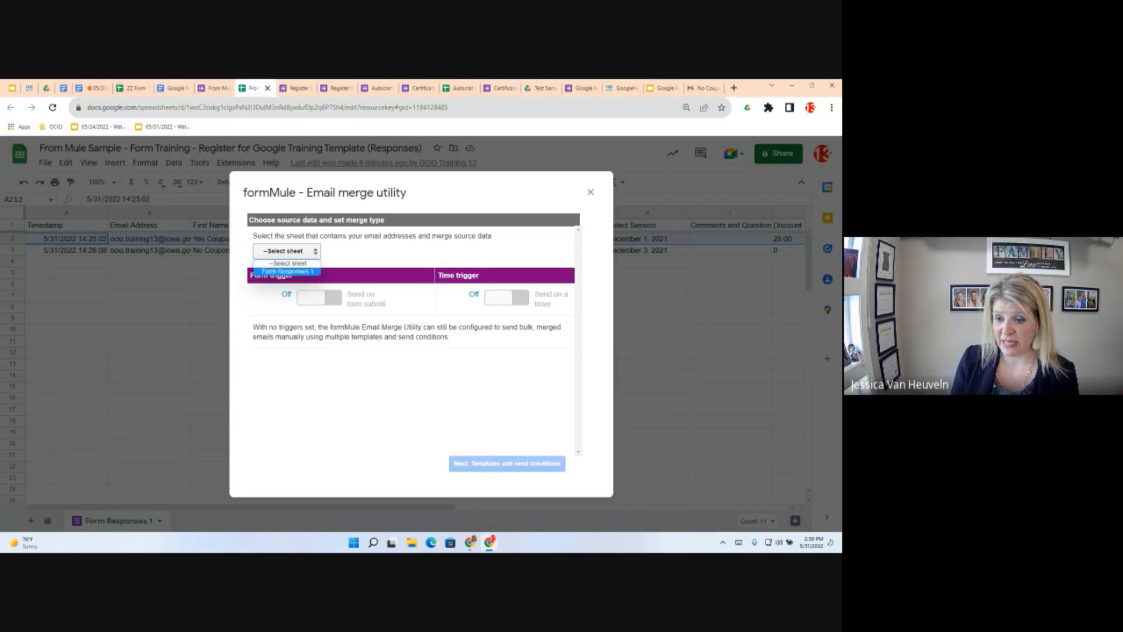
{"action": "left_click", "coordinate": [290, 272]}
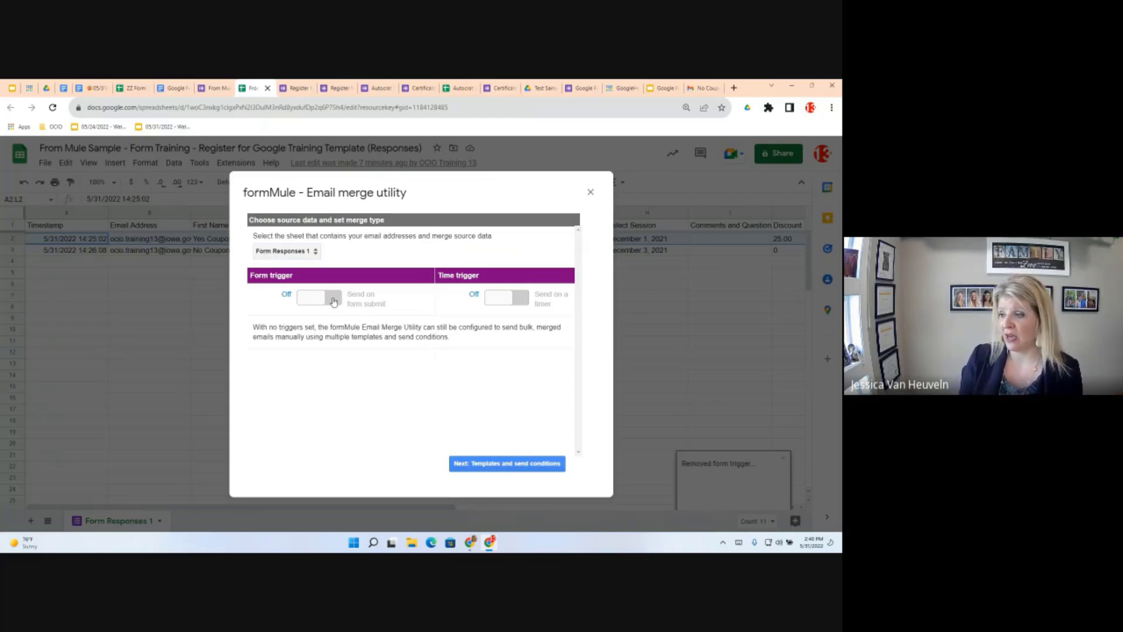
{"action": "left_click", "coordinate": [333, 301]}
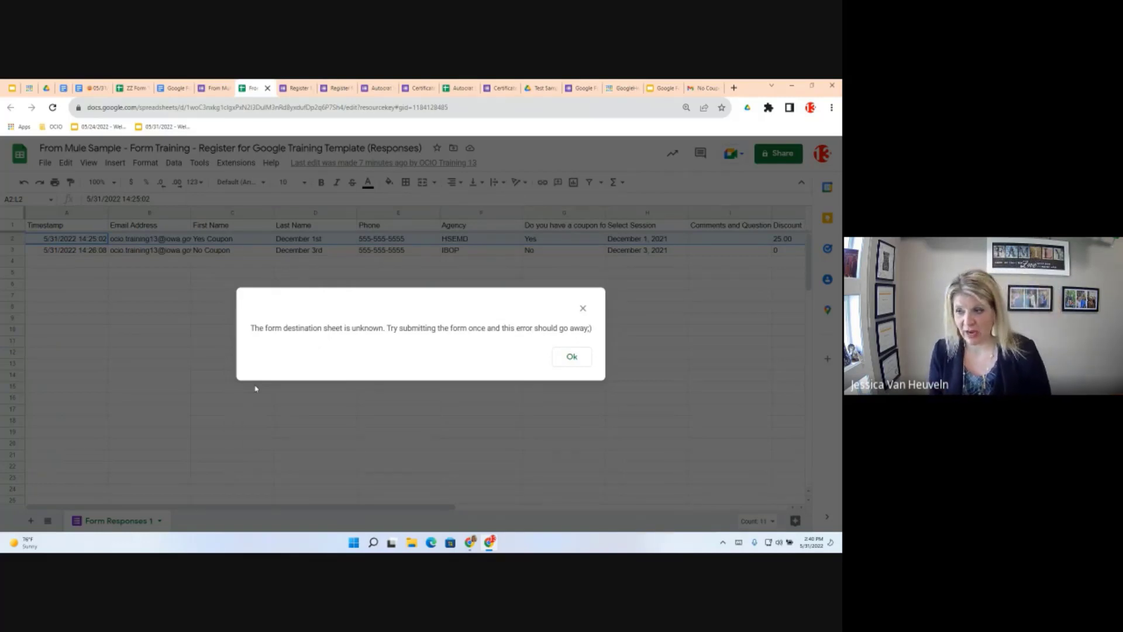
{"action": "left_click", "coordinate": [571, 358]}
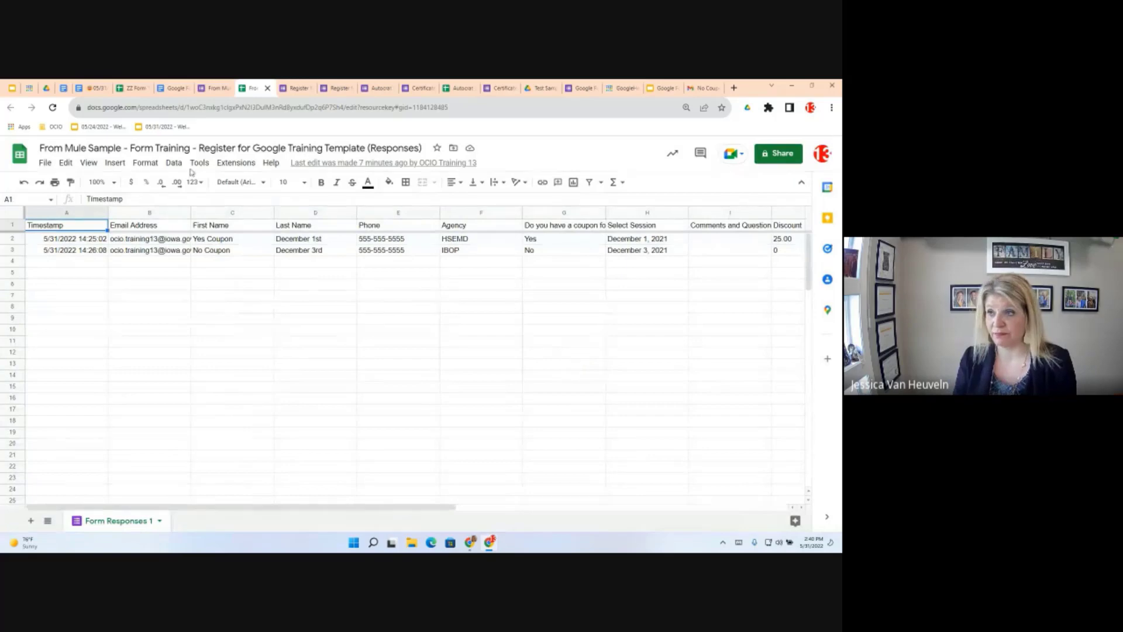
{"action": "left_click", "coordinate": [235, 163]}
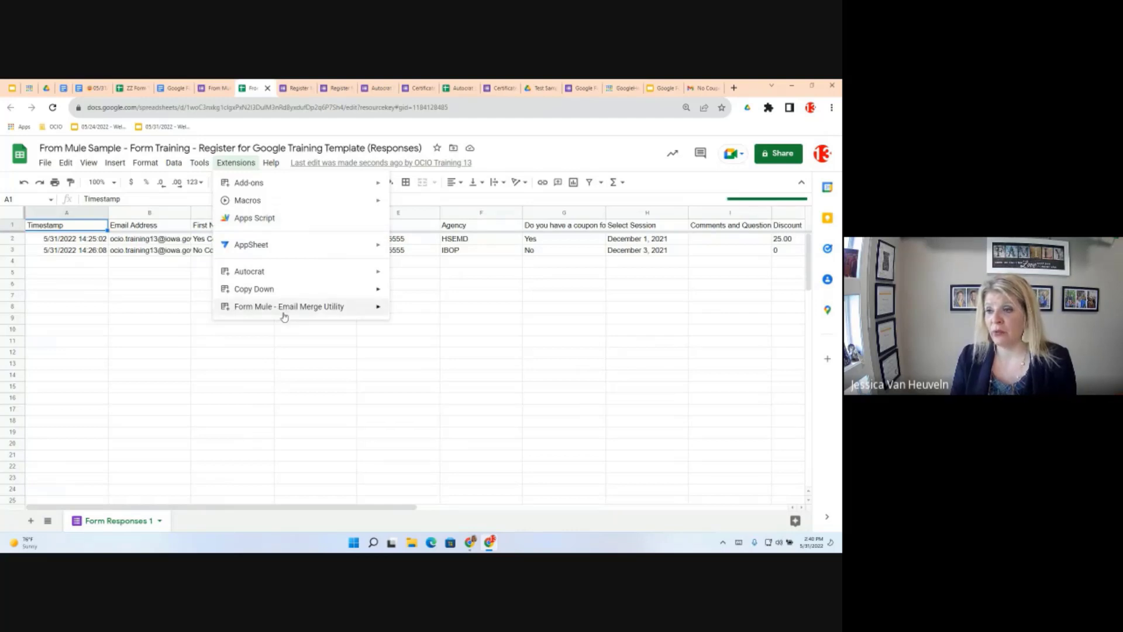
Open the Setup > Choose source data and set merge type step and continue with Form Responses 1
{"action": "mouse_move", "coordinate": [284, 308]}
{"action": "mouse_move", "coordinate": [433, 316]}
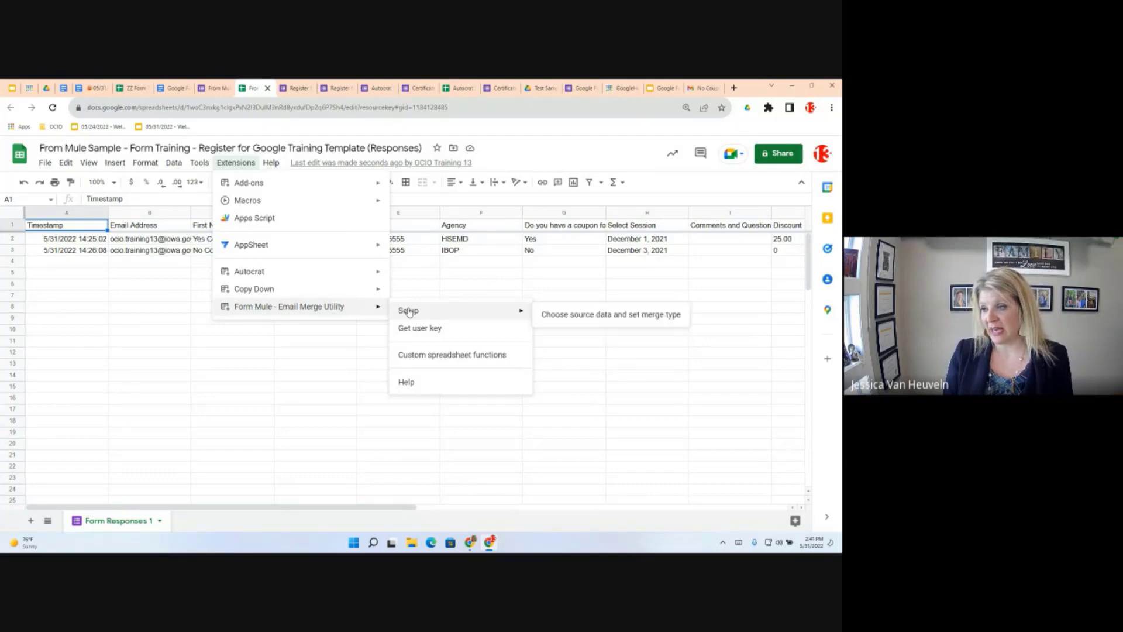
{"action": "left_click", "coordinate": [597, 319]}
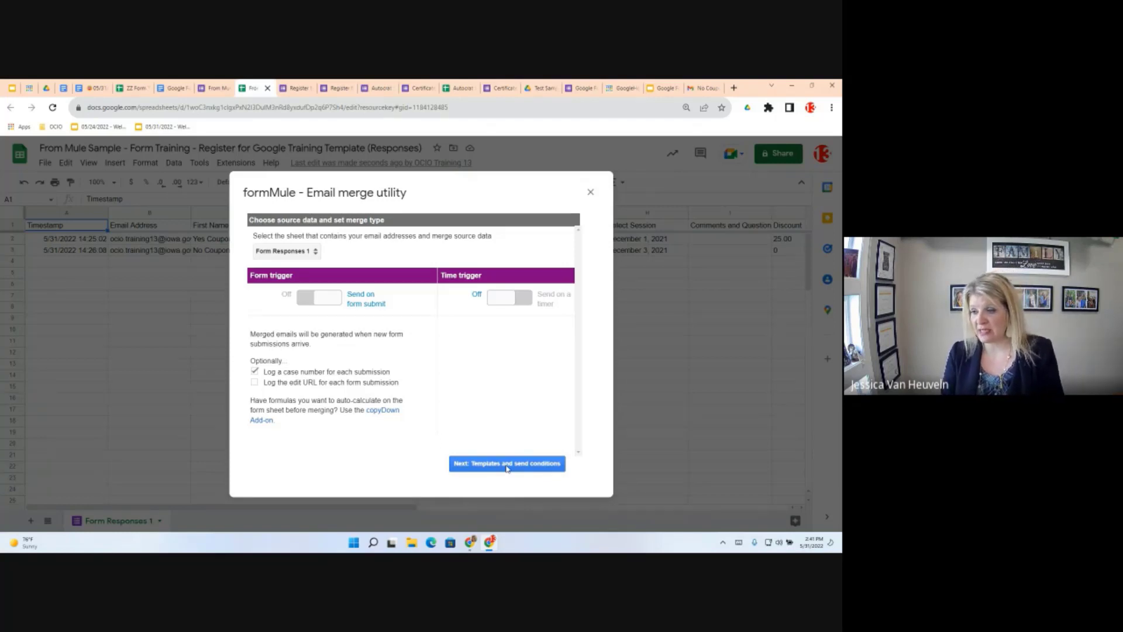
{"action": "left_click", "coordinate": [507, 469]}
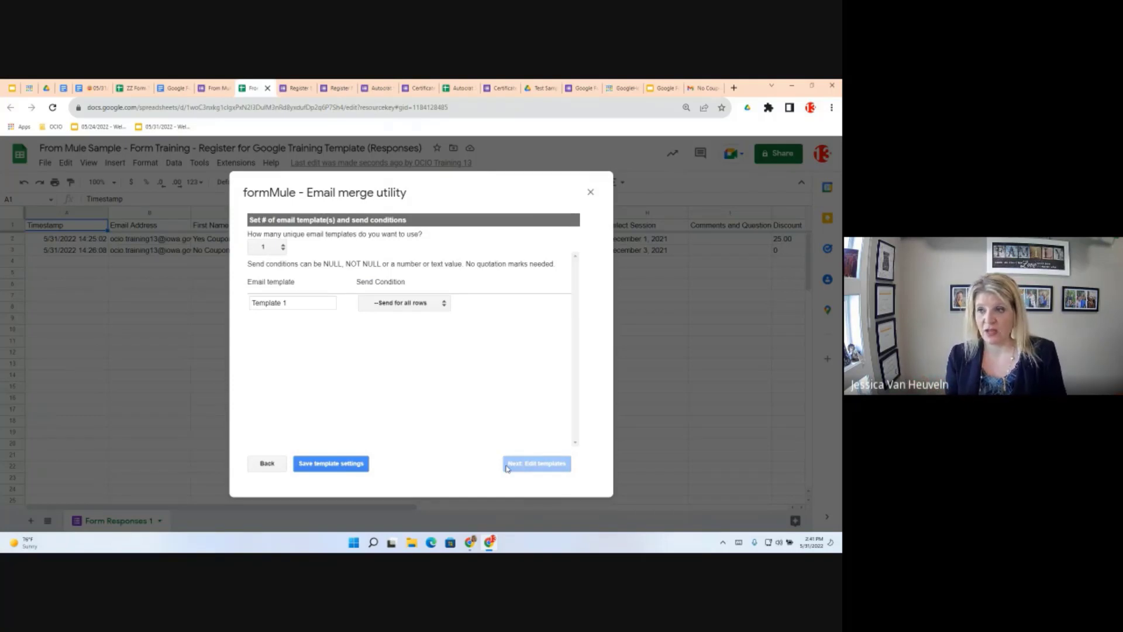
Use two email templates and rename them Dec 1 and Dec 3
{"action": "left_click", "coordinate": [271, 248]}
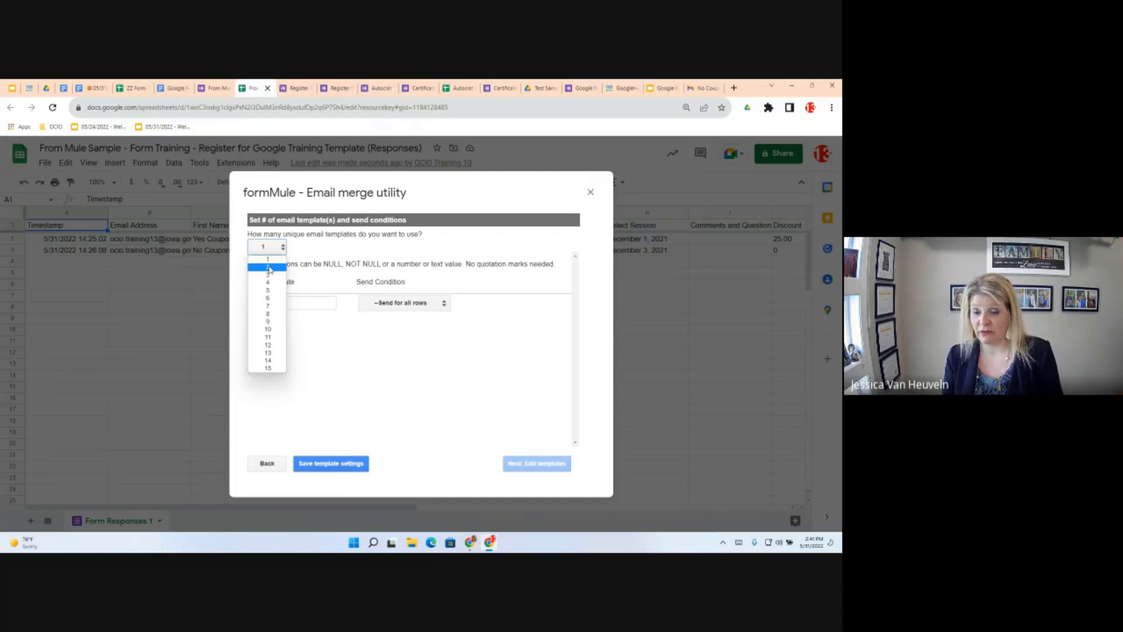
{"action": "left_click", "coordinate": [270, 268]}
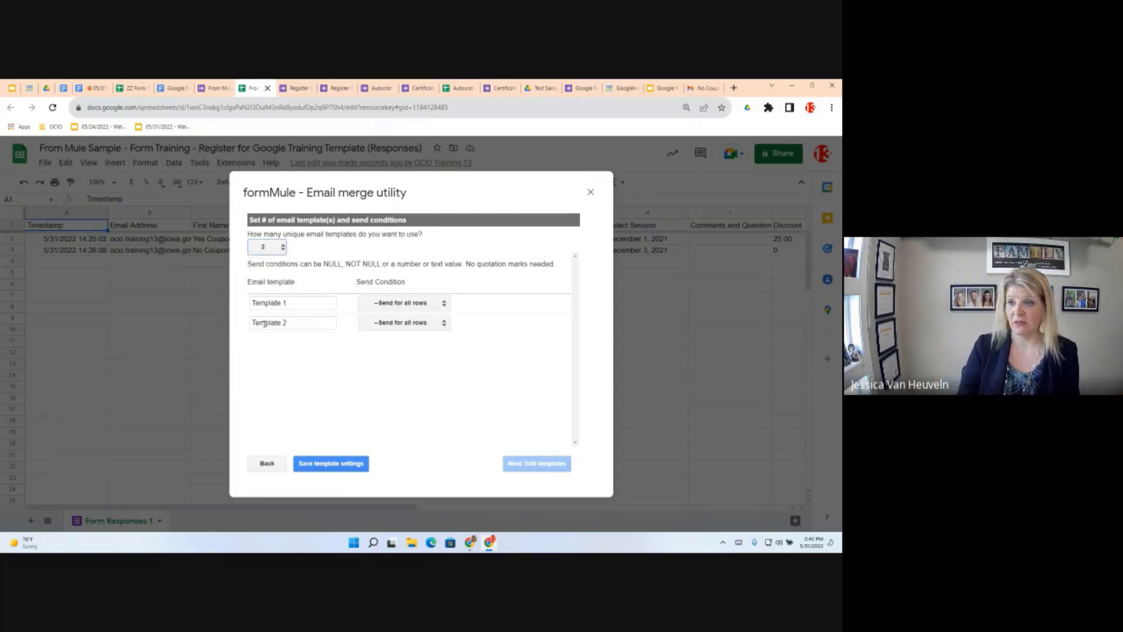
{"action": "left_click_drag", "start_coordinate": [286, 307], "coordinate": [218, 304]}
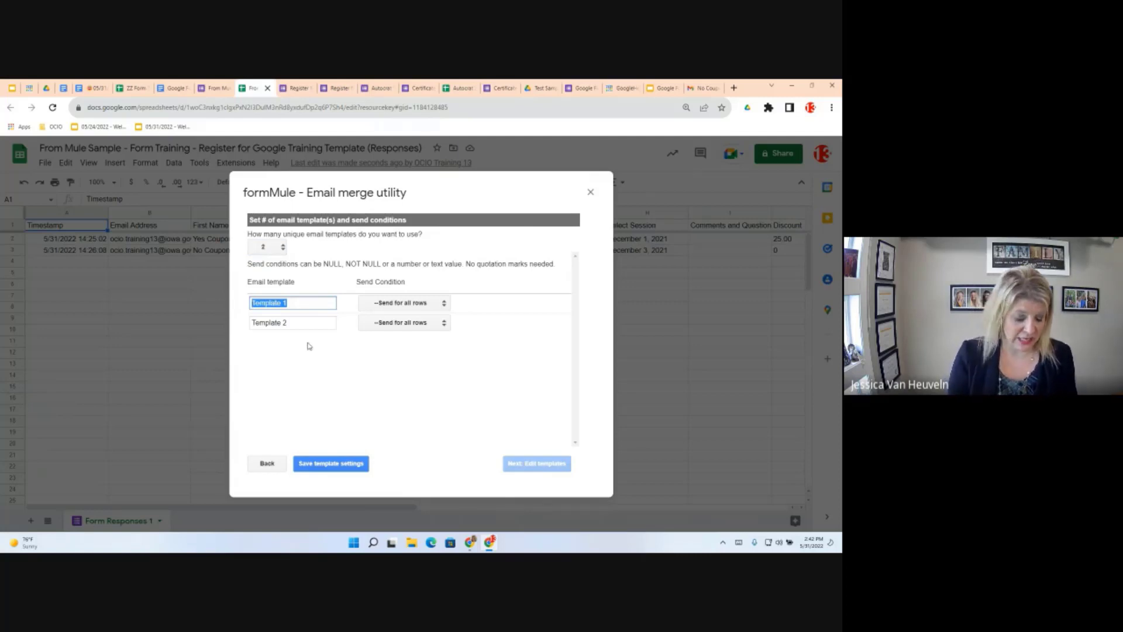
{"action": "type", "text": "Dec 1"}
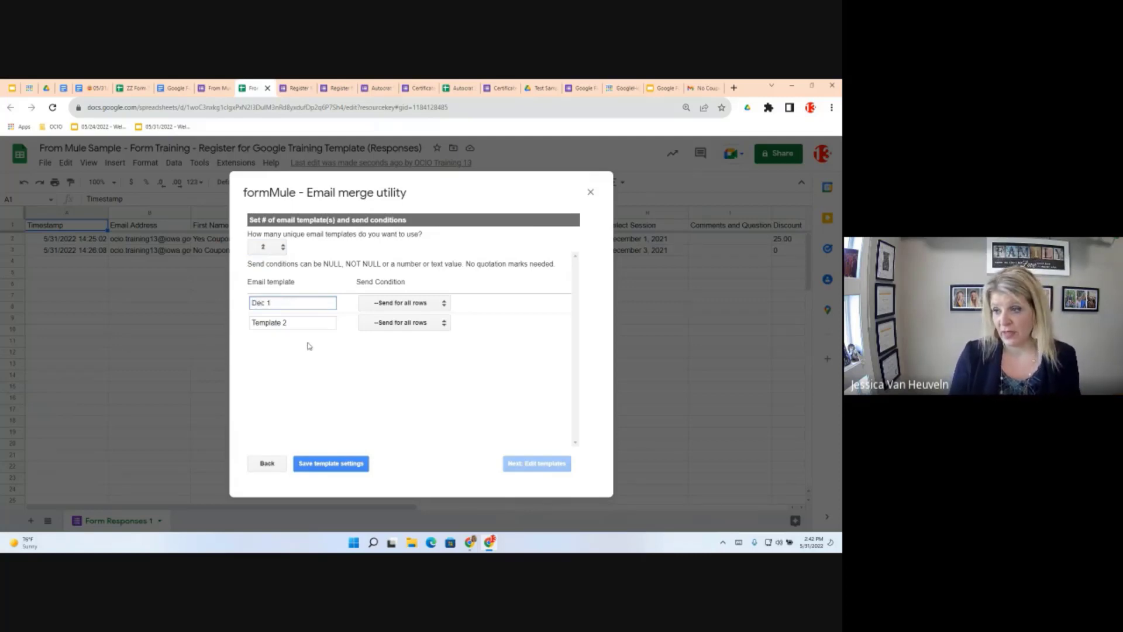
{"action": "left_click_drag", "start_coordinate": [291, 320], "coordinate": [220, 318]}
{"action": "type", "text": "D"}
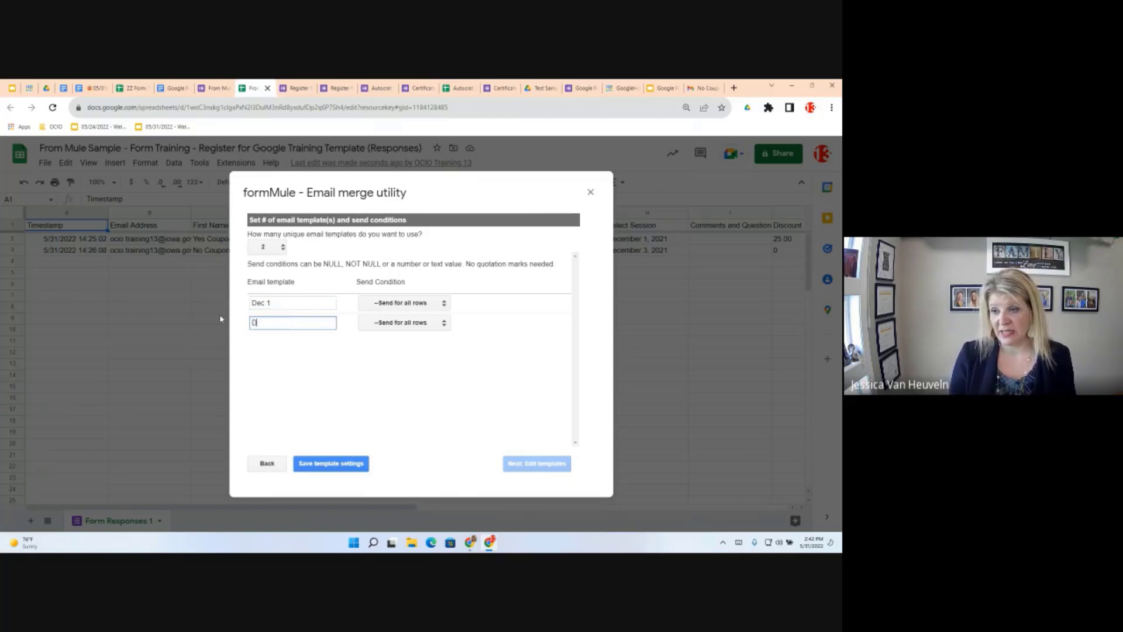
{"action": "type", "text": "ec 3"}
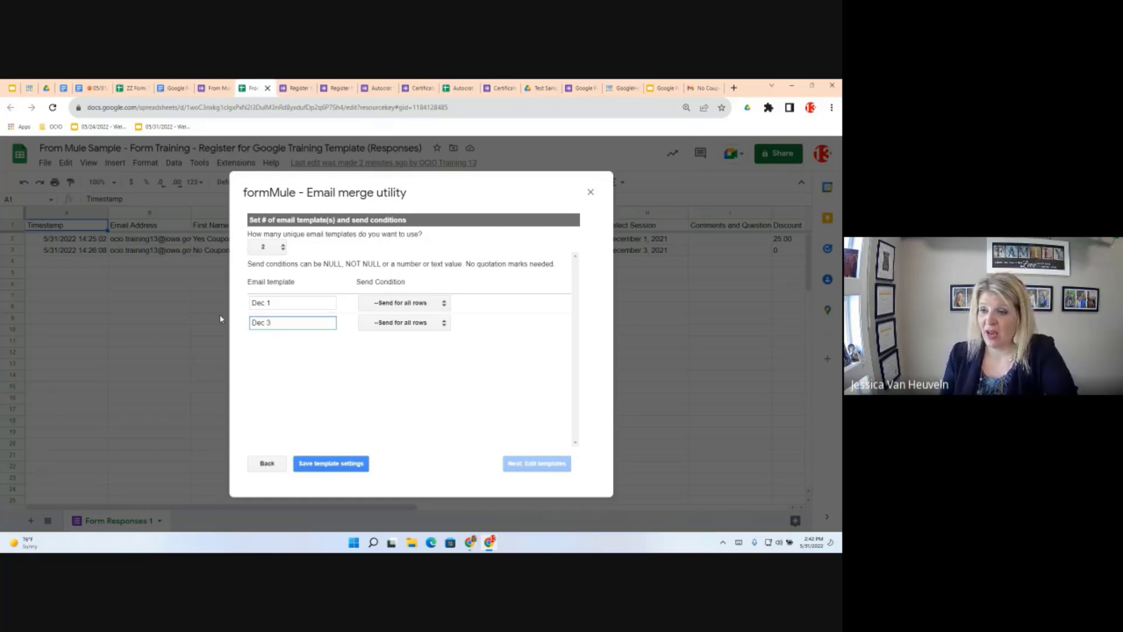
Make the Dec 1 template's send condition depend on Select Session
{"action": "left_click", "coordinate": [406, 303]}
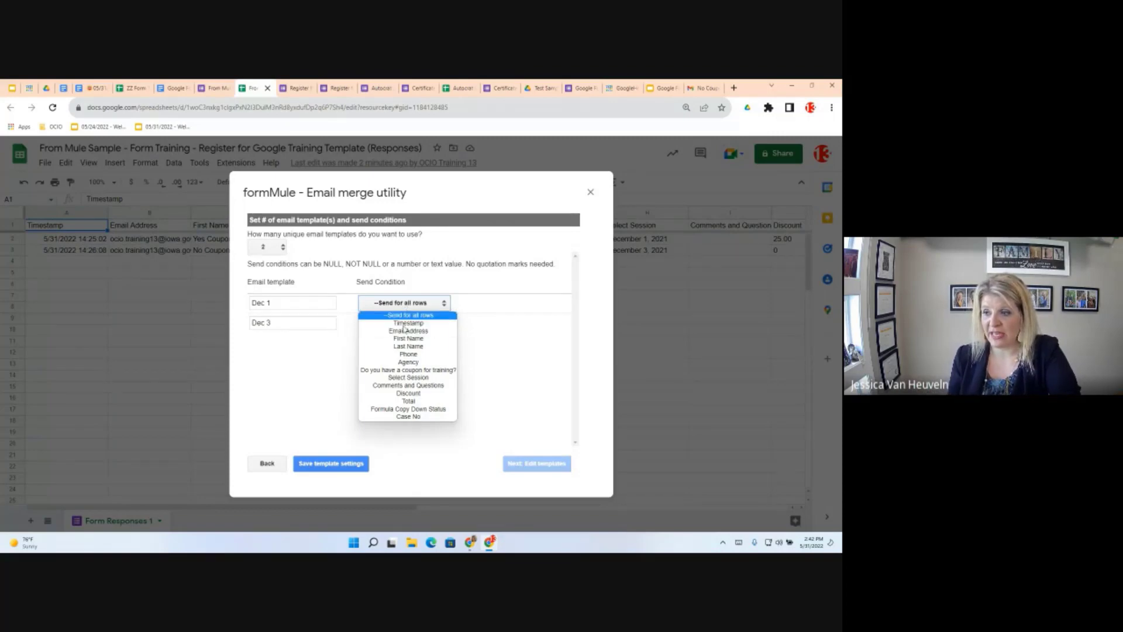
{"action": "left_click", "coordinate": [406, 378]}
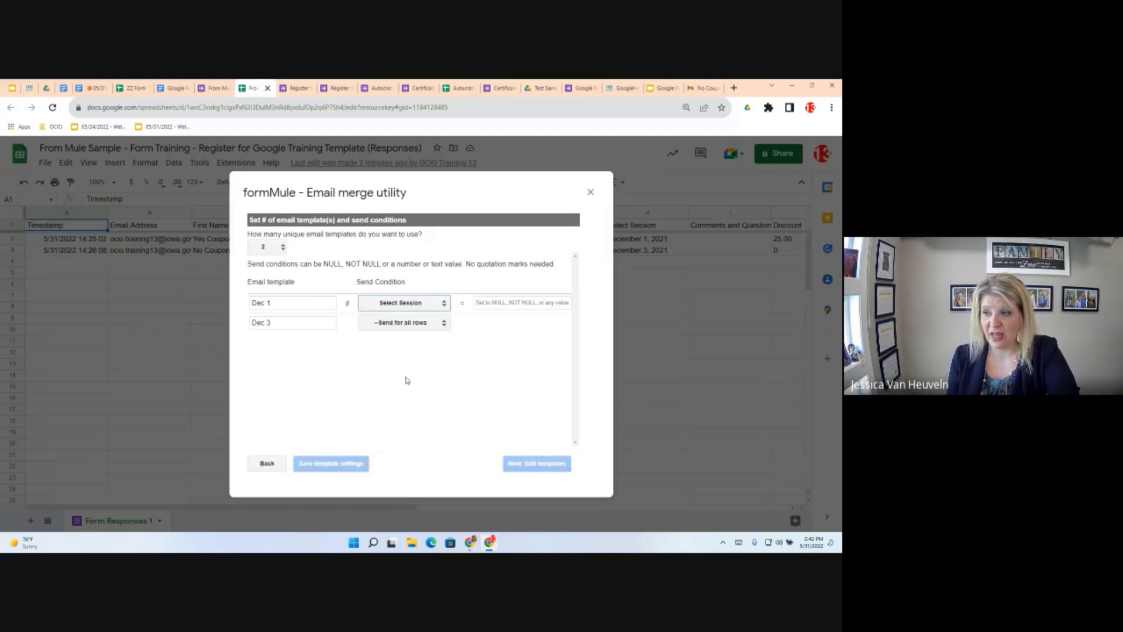
{"action": "left_click", "coordinate": [485, 305]}
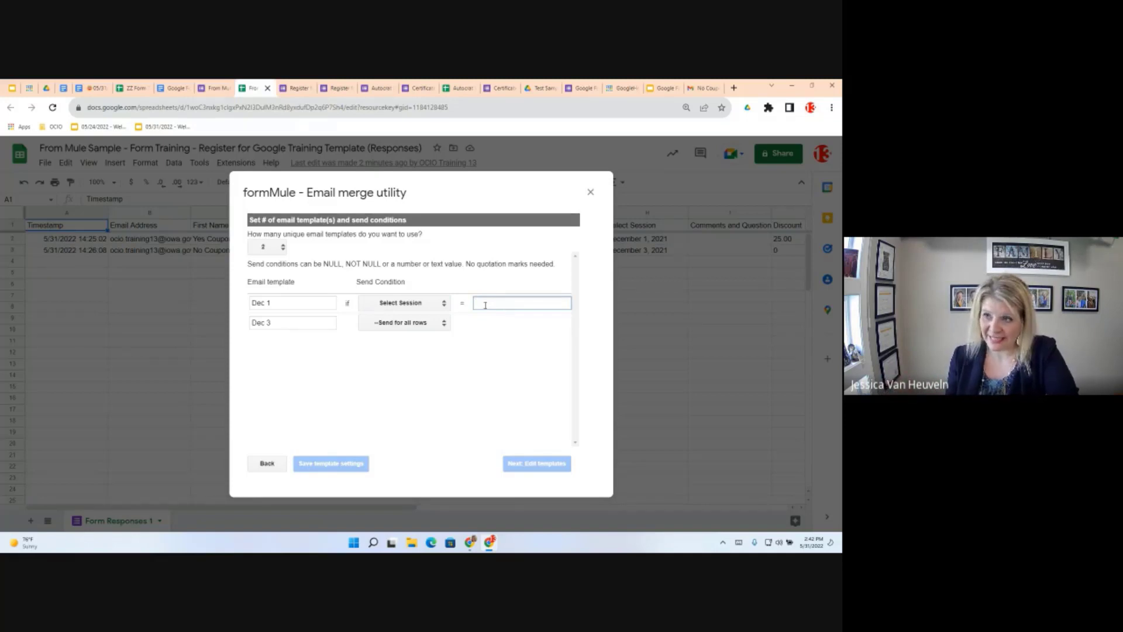
{"action": "left_click", "coordinate": [212, 88]}
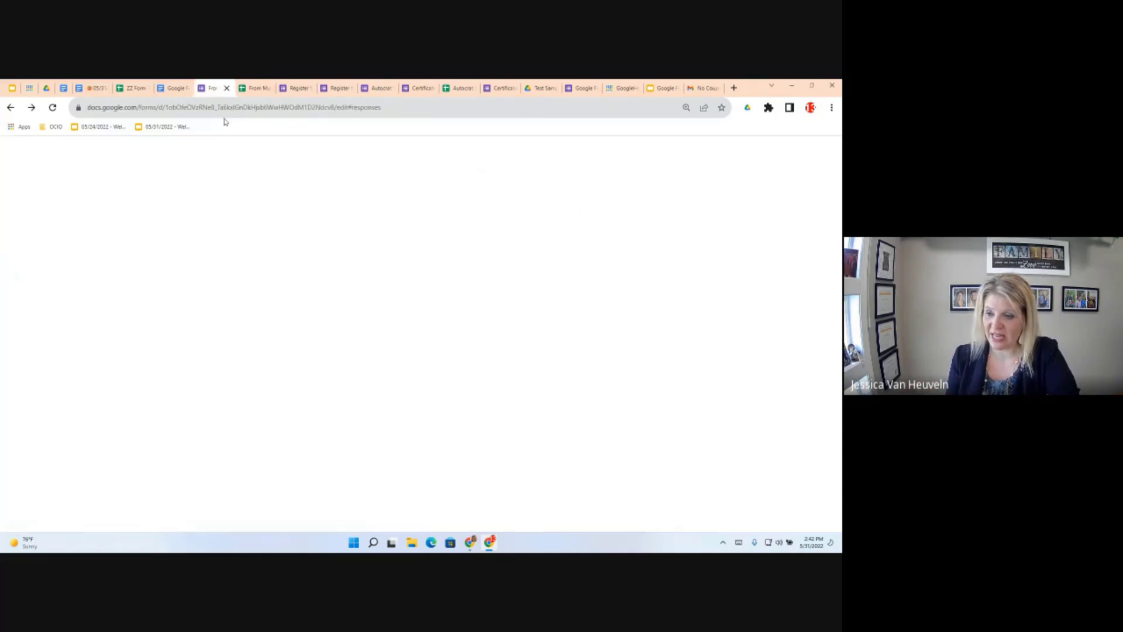
Copy the December 1, 2021 option from the form's Select Session question, then go back to the spreadsheet
{"action": "scroll", "coordinate": [322, 399], "scroll_direction": "down", "scroll_amount": 10}
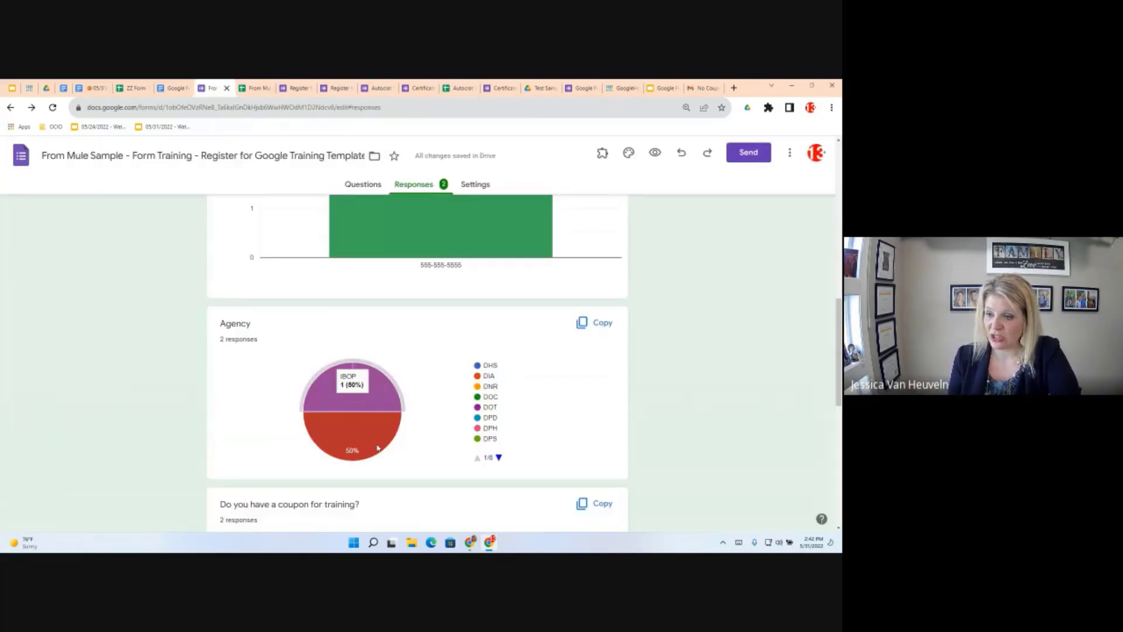
{"action": "scroll", "coordinate": [377, 448], "scroll_direction": "down", "scroll_amount": 1}
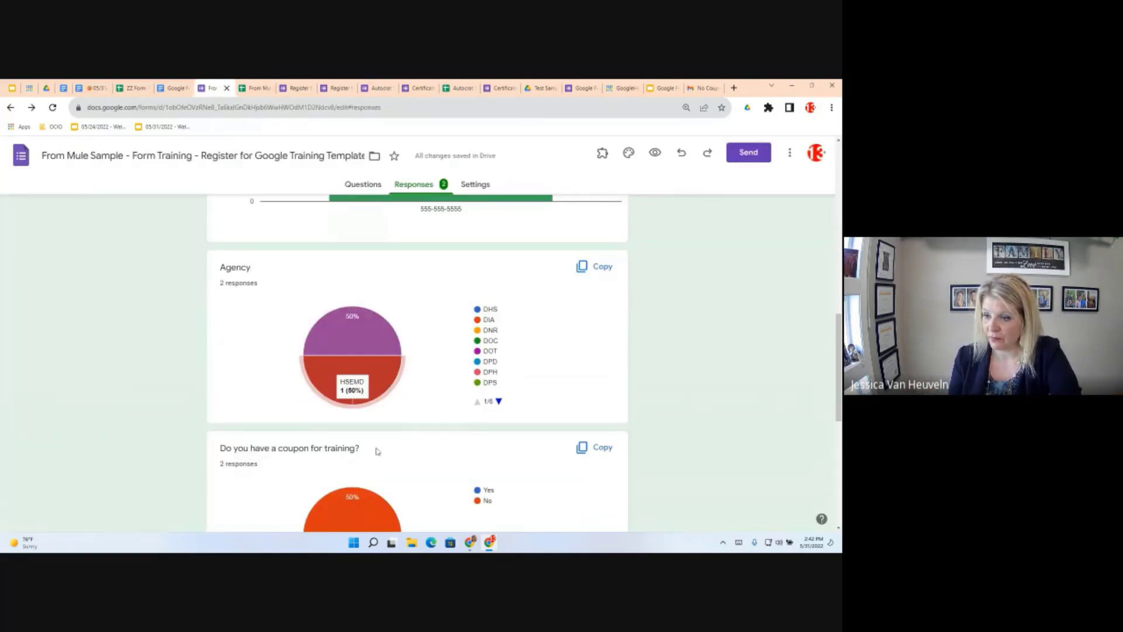
{"action": "scroll", "coordinate": [377, 451], "scroll_direction": "down", "scroll_amount": 6}
{"action": "left_click", "coordinate": [360, 183]}
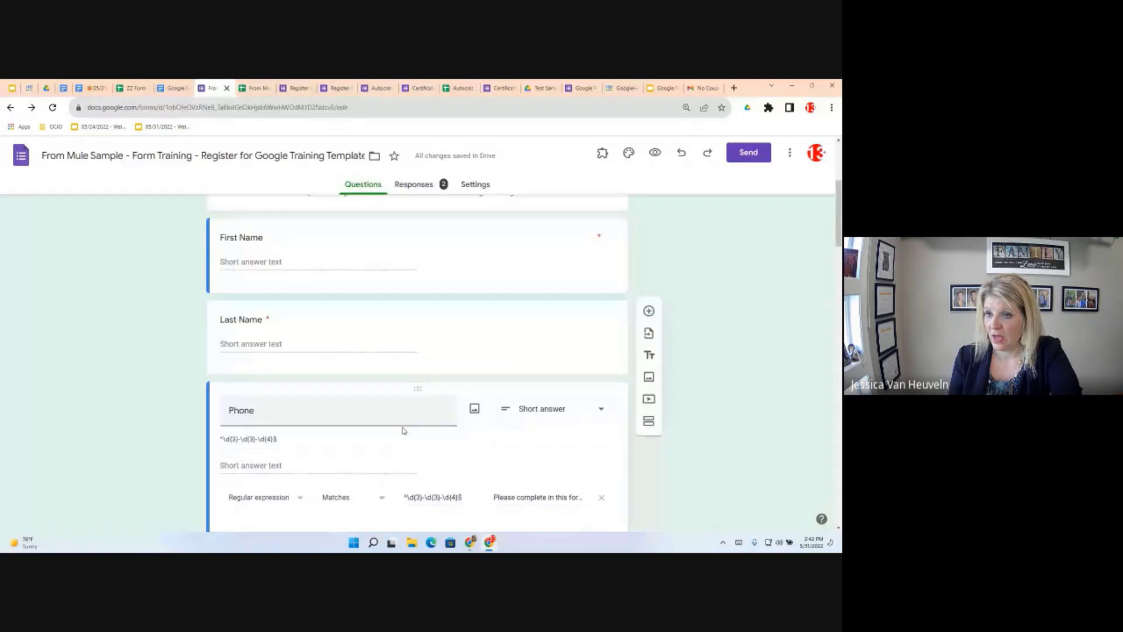
{"action": "scroll", "coordinate": [351, 409], "scroll_direction": "down", "scroll_amount": 10}
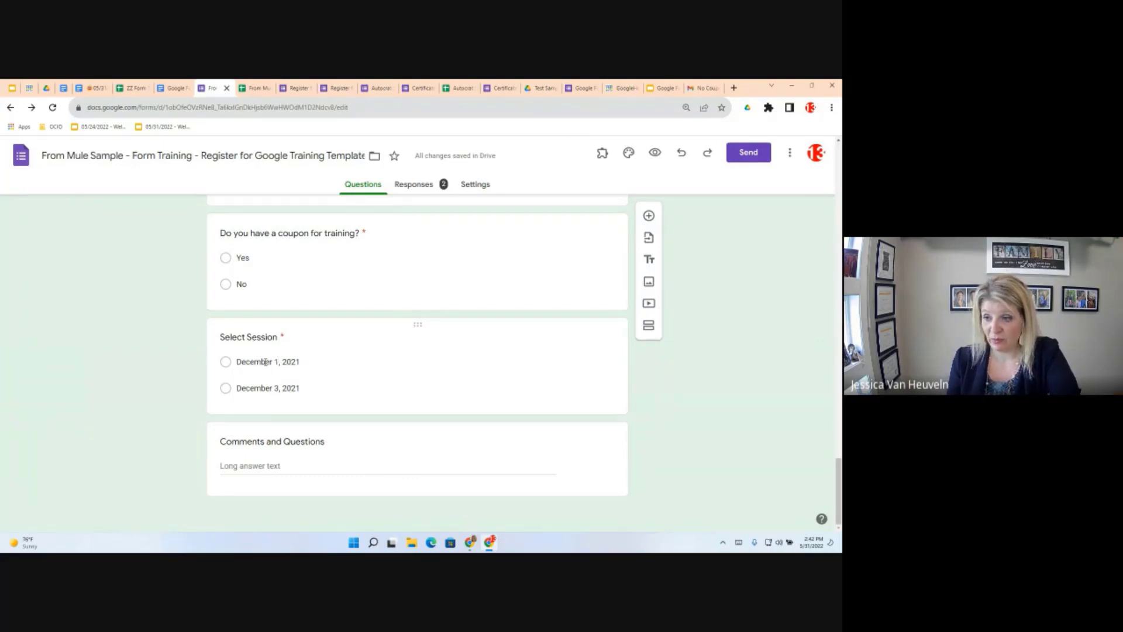
{"action": "left_click", "coordinate": [247, 359]}
{"action": "key", "text": "ctrl+c"}
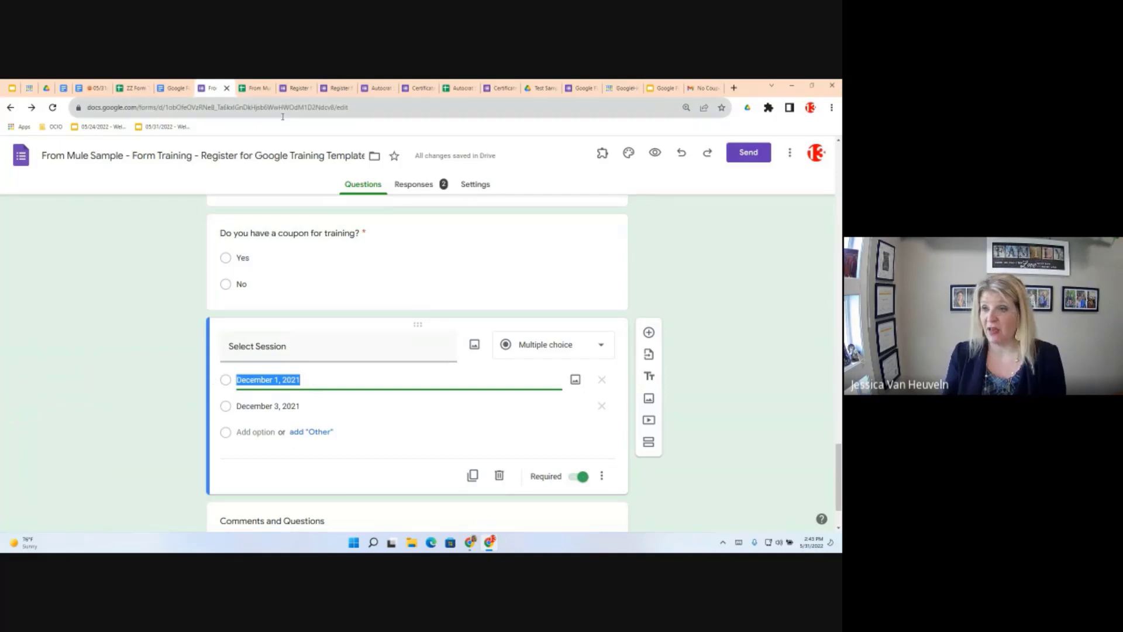
{"action": "left_click", "coordinate": [252, 89]}
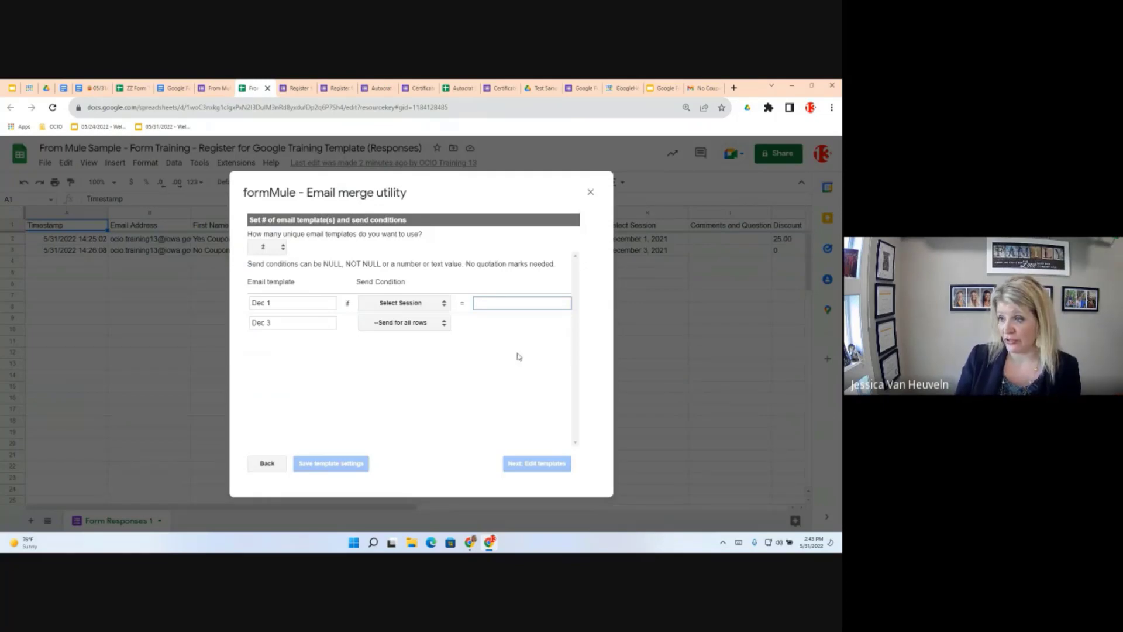
Set Dec 1 to December 1, 2021 and Dec 3 to Select Session = December 3, 2021, then save
{"action": "key", "text": "ctrl+v"}
{"action": "left_click", "coordinate": [444, 323]}
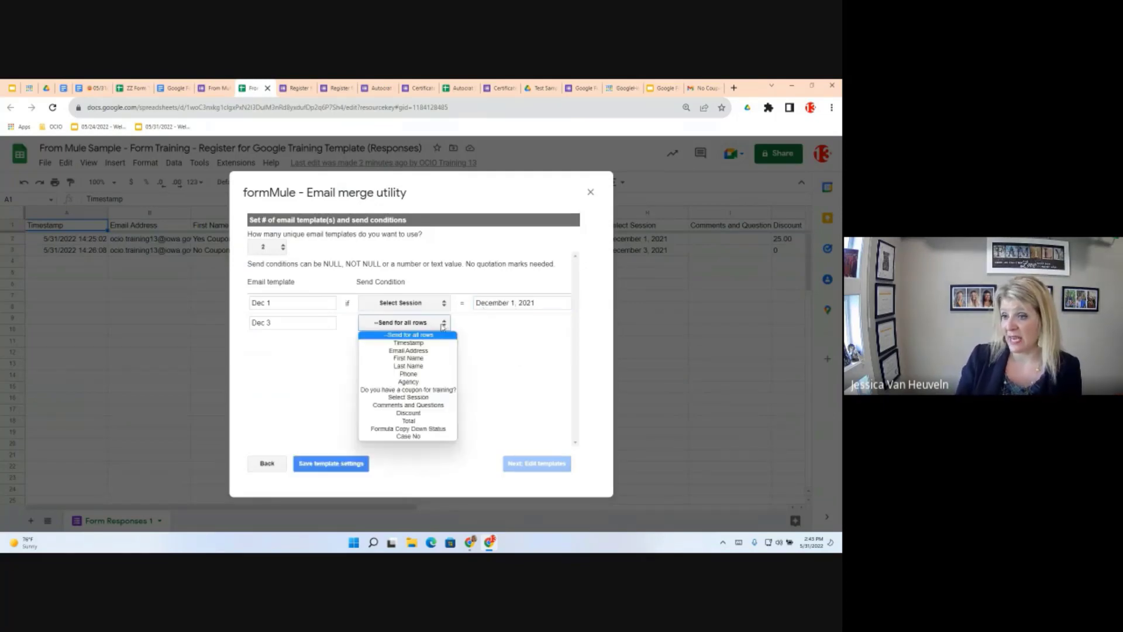
{"action": "left_click", "coordinate": [411, 398]}
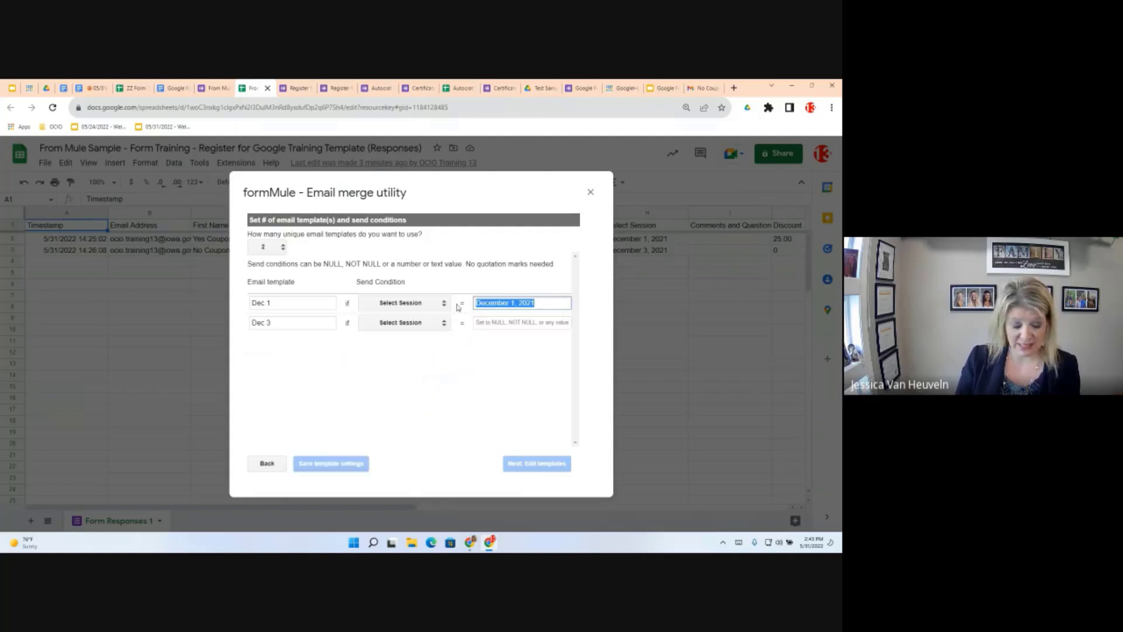
{"action": "left_click", "coordinate": [494, 321]}
{"action": "key", "text": "ctrl+v"}
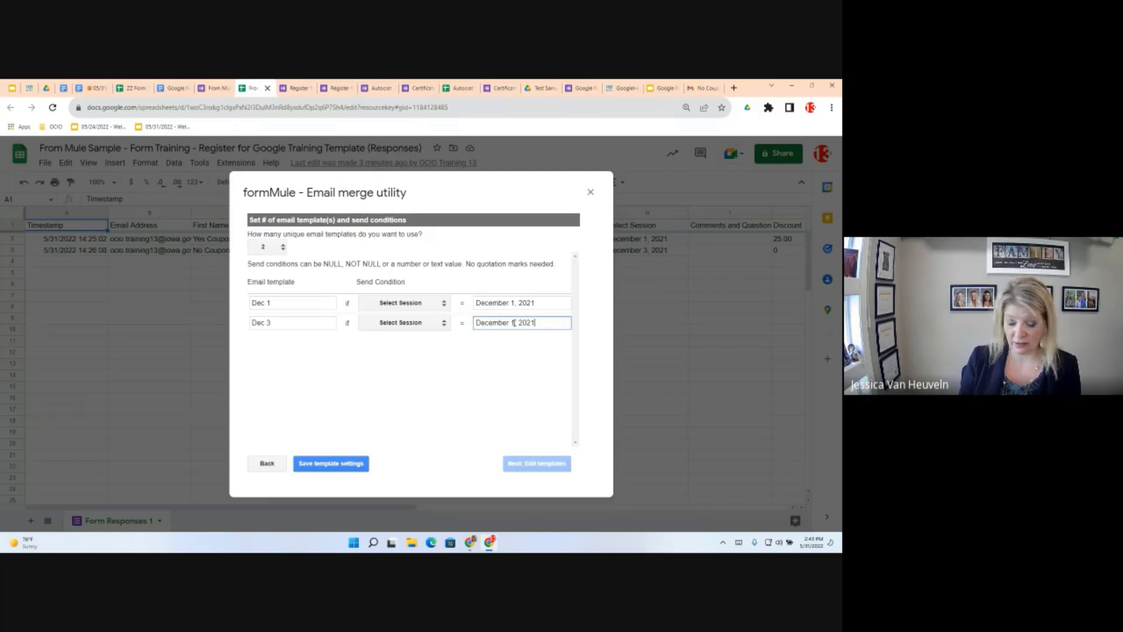
{"action": "left_click", "coordinate": [513, 322]}
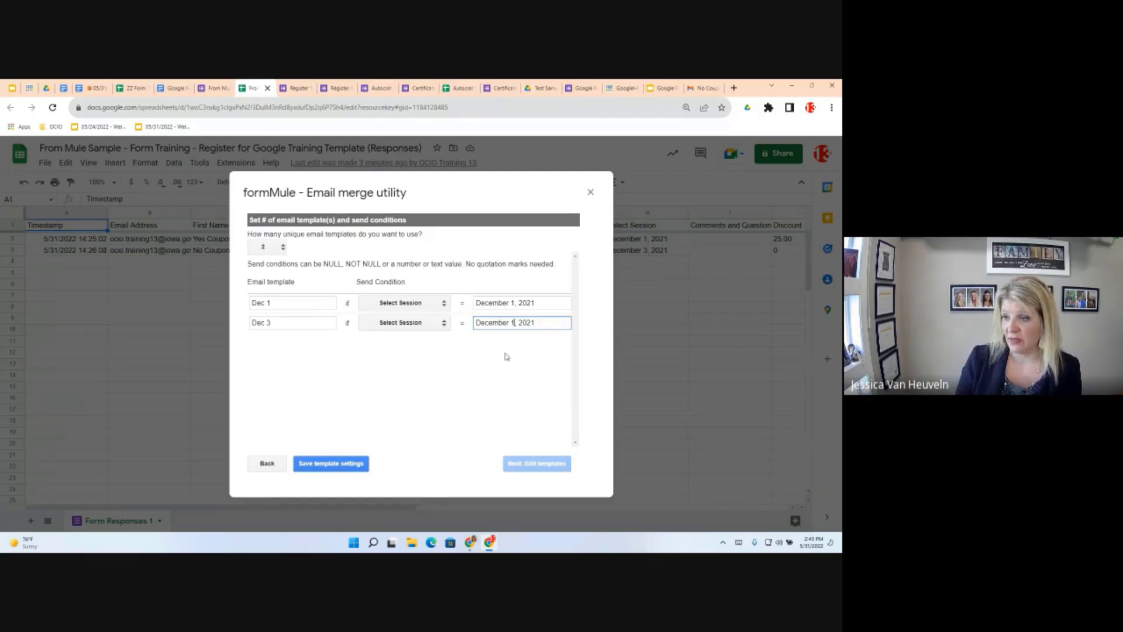
{"action": "key", "text": "BackSpace"}
{"action": "type", "text": "3"}
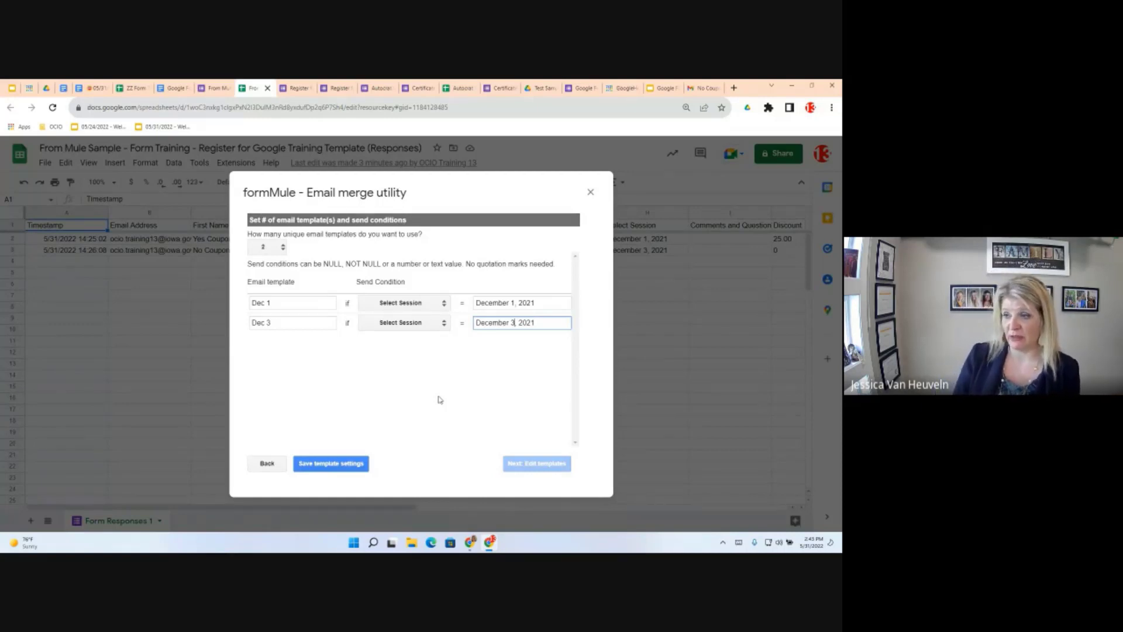
{"action": "left_click", "coordinate": [354, 465]}
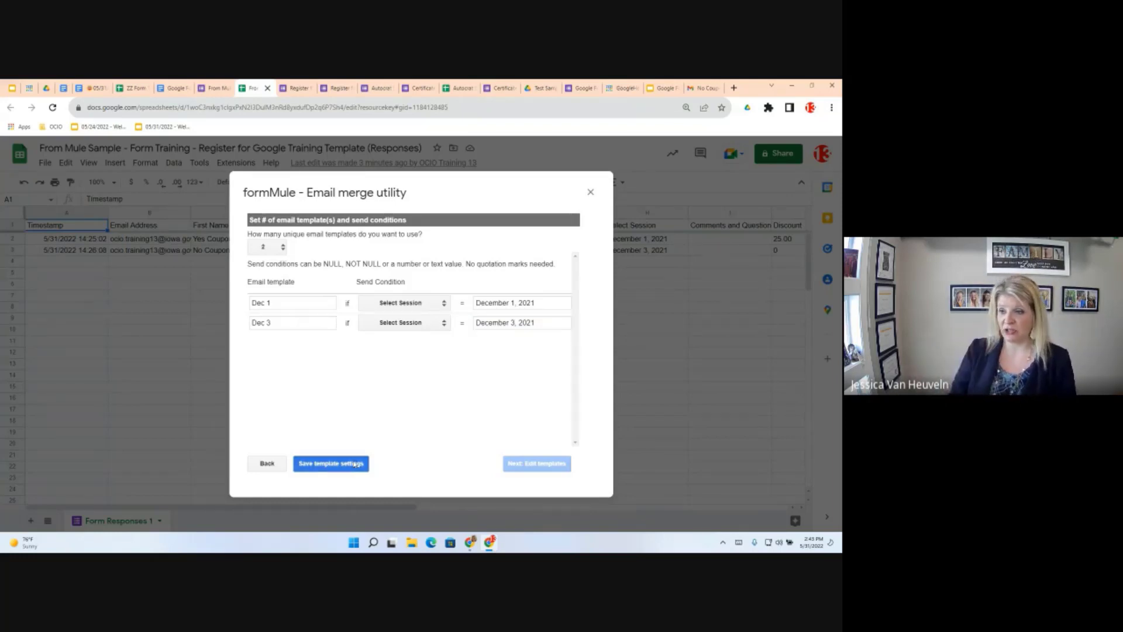
{"action": "left_click", "coordinate": [354, 463]}
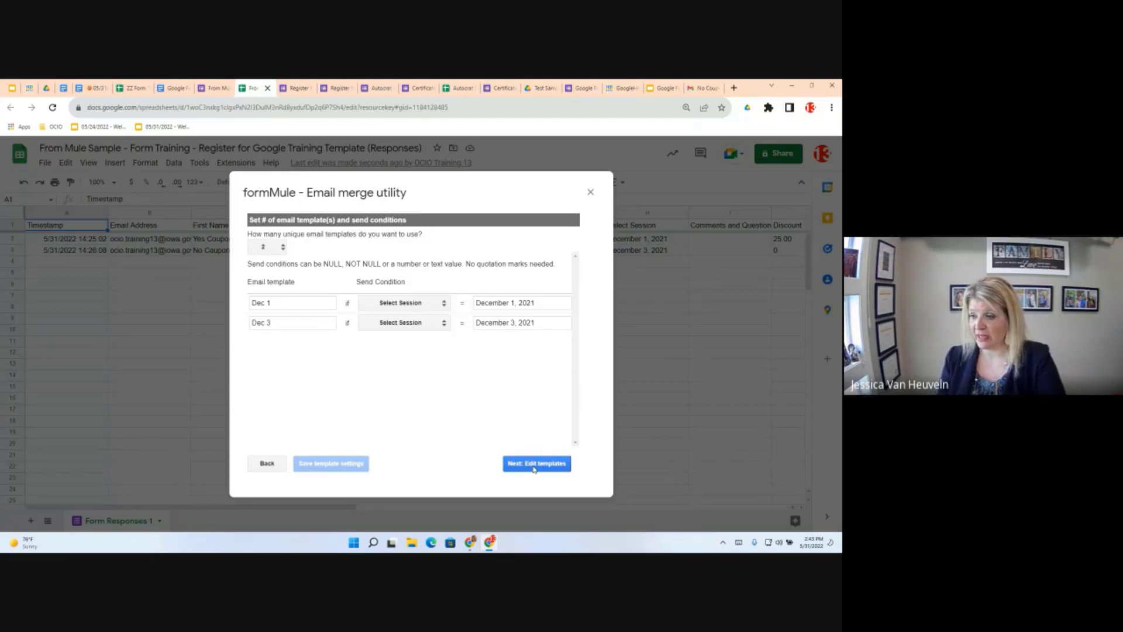
In Build / preview templates, set the Dec 1 template's To field to the <<Email Address>> merge tag
{"action": "left_click", "coordinate": [534, 463]}
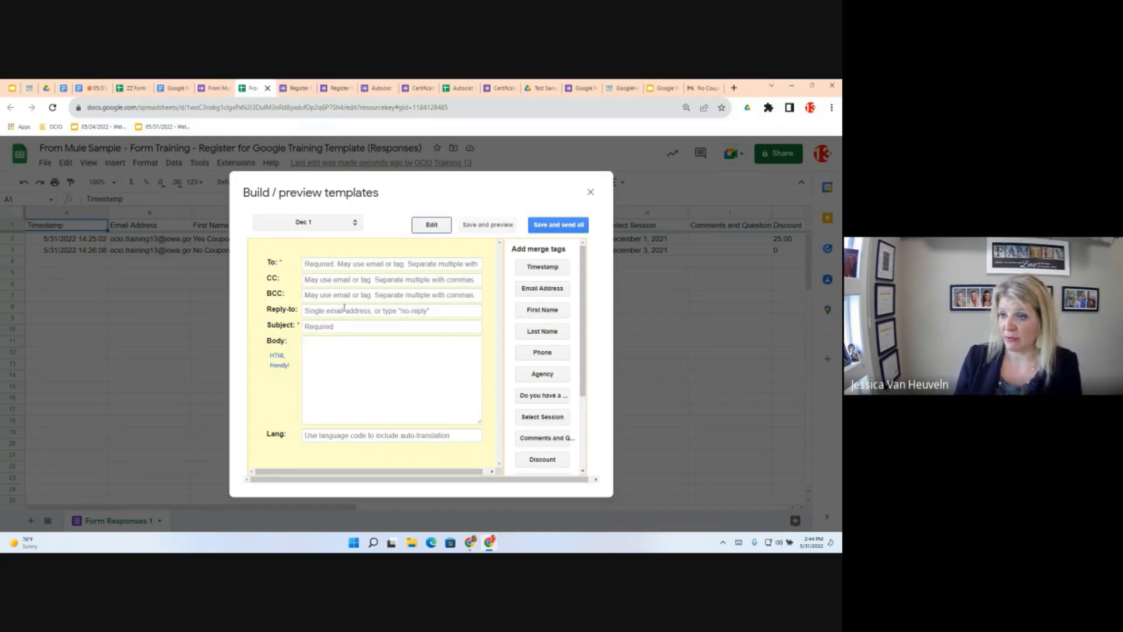
{"action": "key", "text": "Tab"}
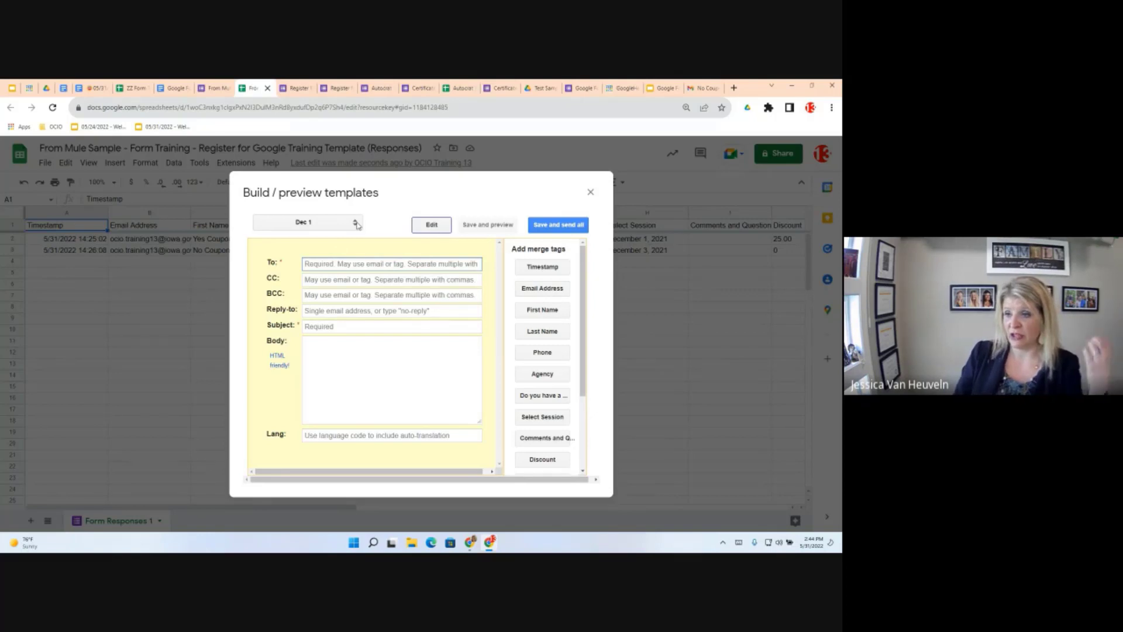
{"action": "left_click", "coordinate": [357, 224]}
{"action": "left_click", "coordinate": [357, 225]}
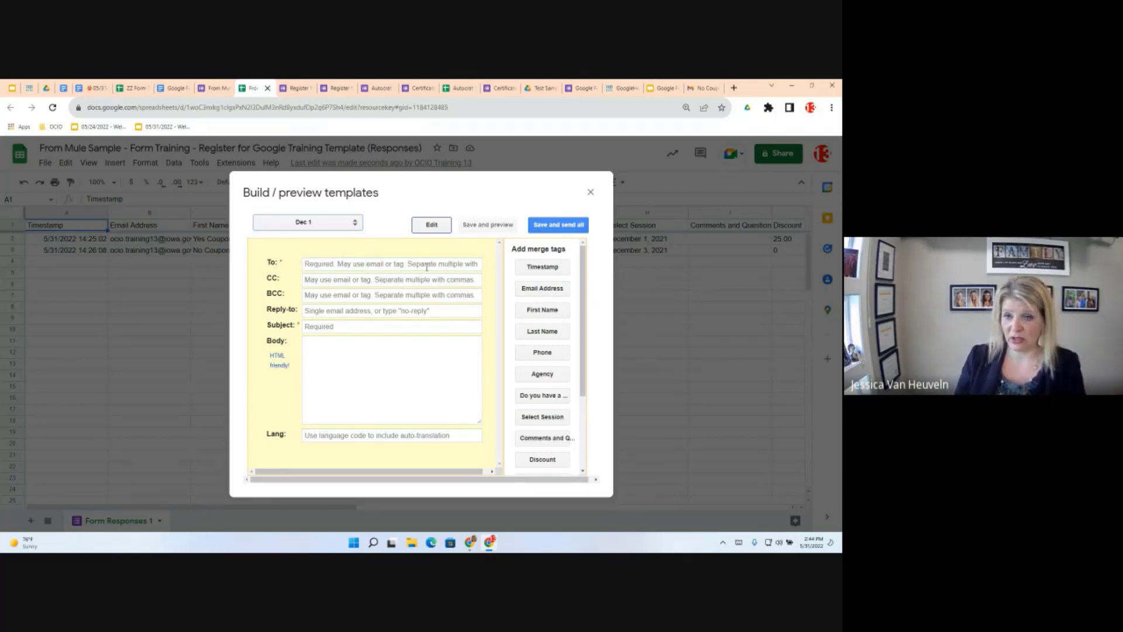
{"action": "left_click", "coordinate": [305, 263]}
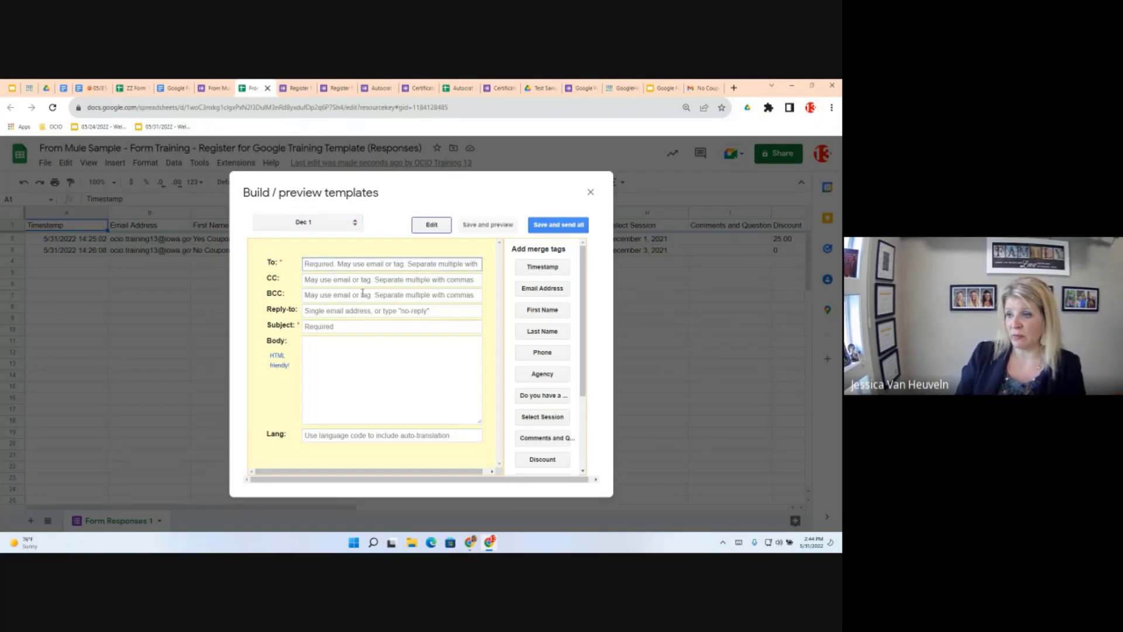
{"action": "left_click", "coordinate": [529, 288]}
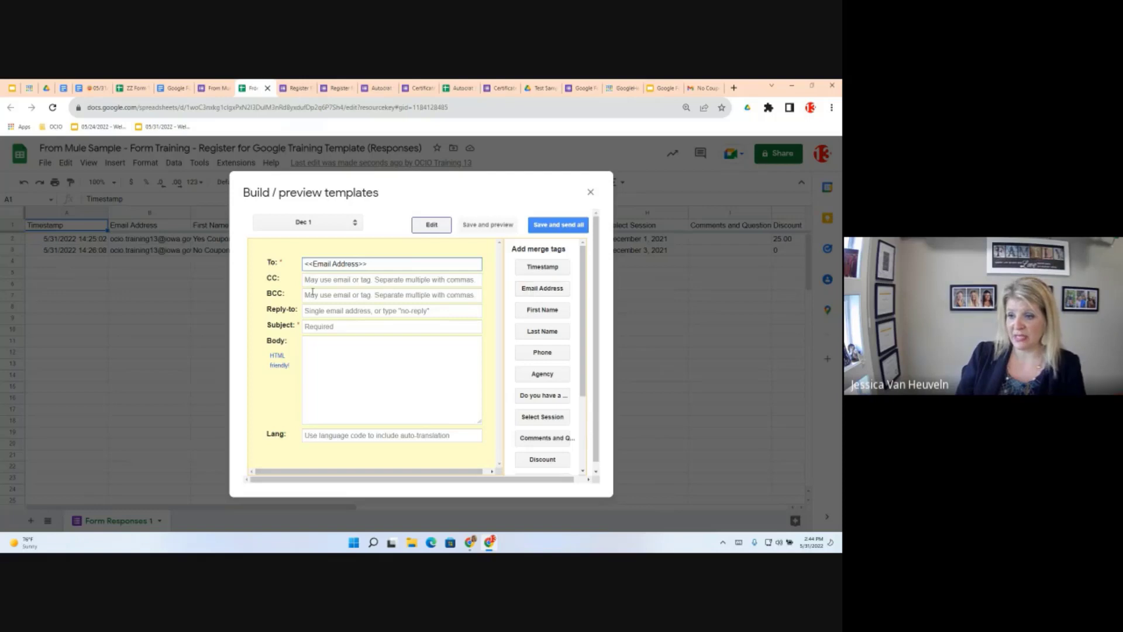
{"action": "left_click", "coordinate": [312, 328]}
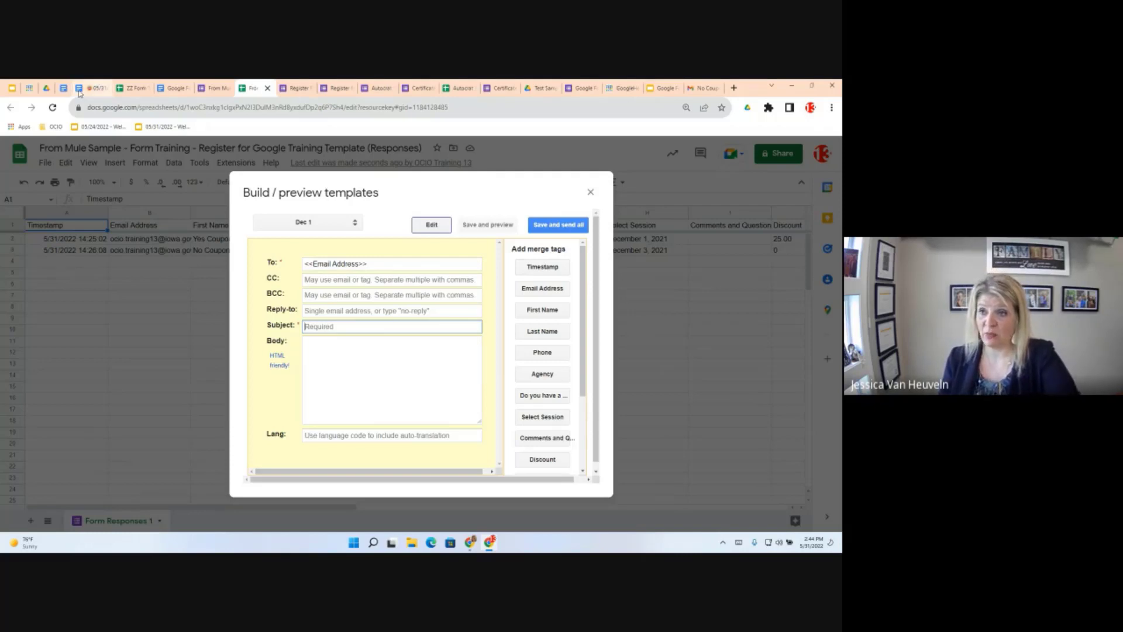
Copy the subject line '<<First Name>> <<Last Name>> Google Training' from the Form Mule template document
{"action": "left_click", "coordinate": [175, 89]}
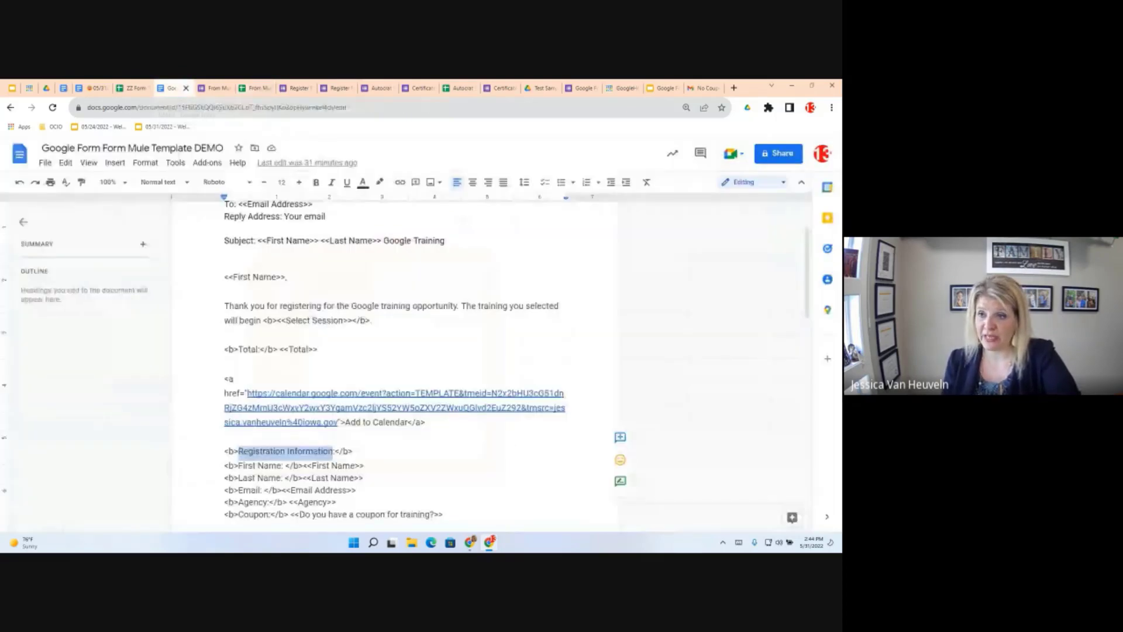
{"action": "scroll", "coordinate": [444, 357], "scroll_direction": "up", "scroll_amount": 2}
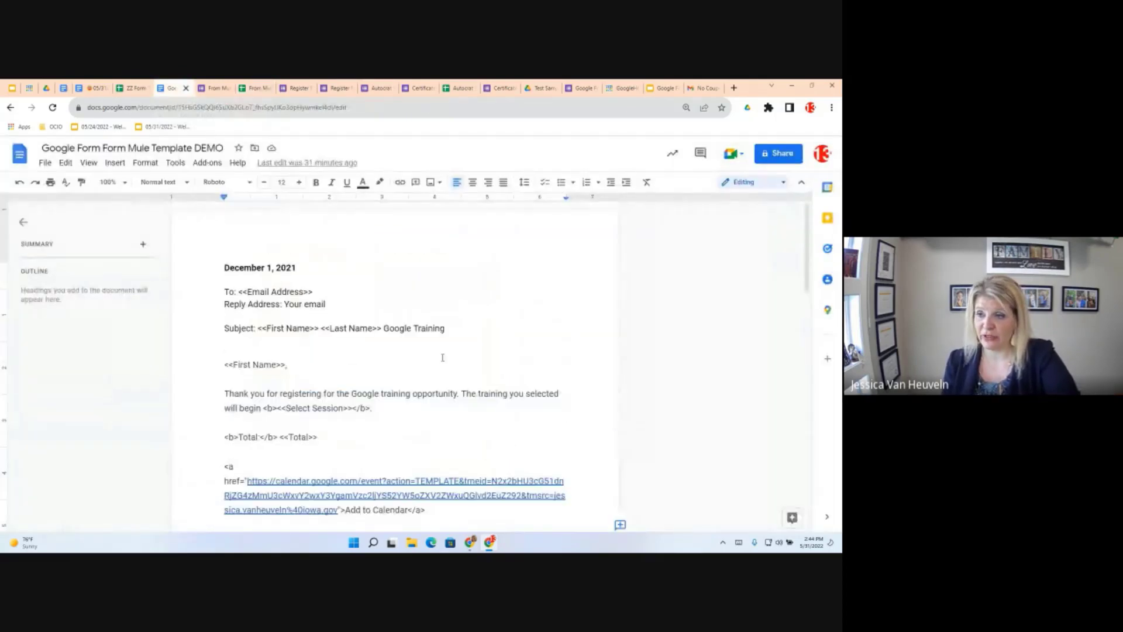
{"action": "left_click", "coordinate": [258, 330]}
{"action": "left_click_drag", "start_coordinate": [279, 331], "coordinate": [306, 329]}
{"action": "left_click_drag", "start_coordinate": [449, 328], "coordinate": [446, 328]}
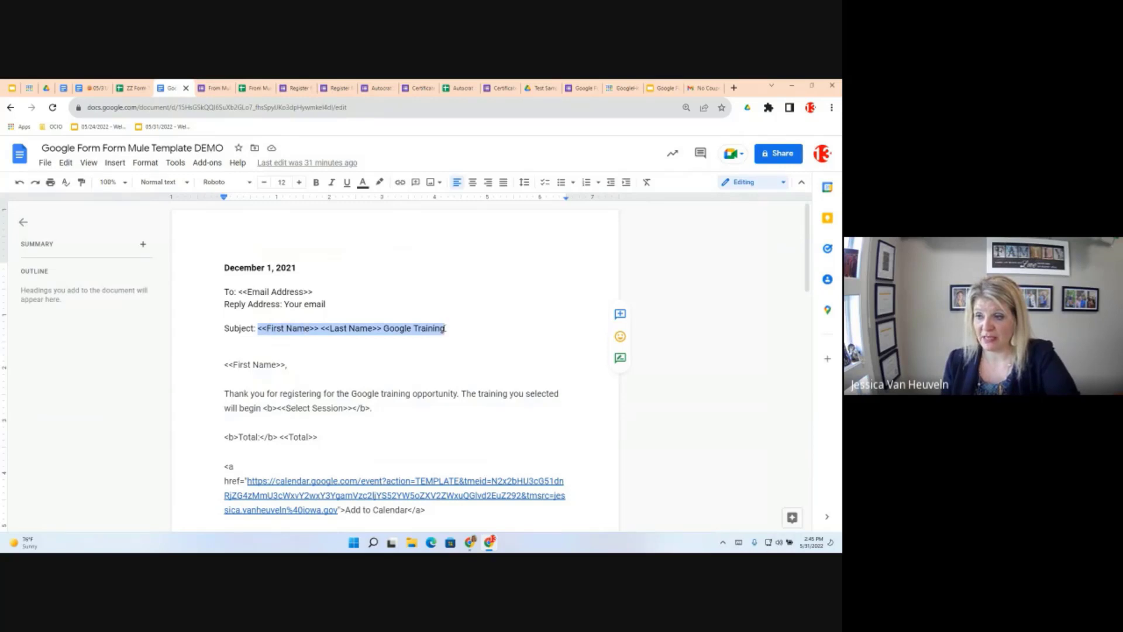
{"action": "right_click", "coordinate": [418, 329]}
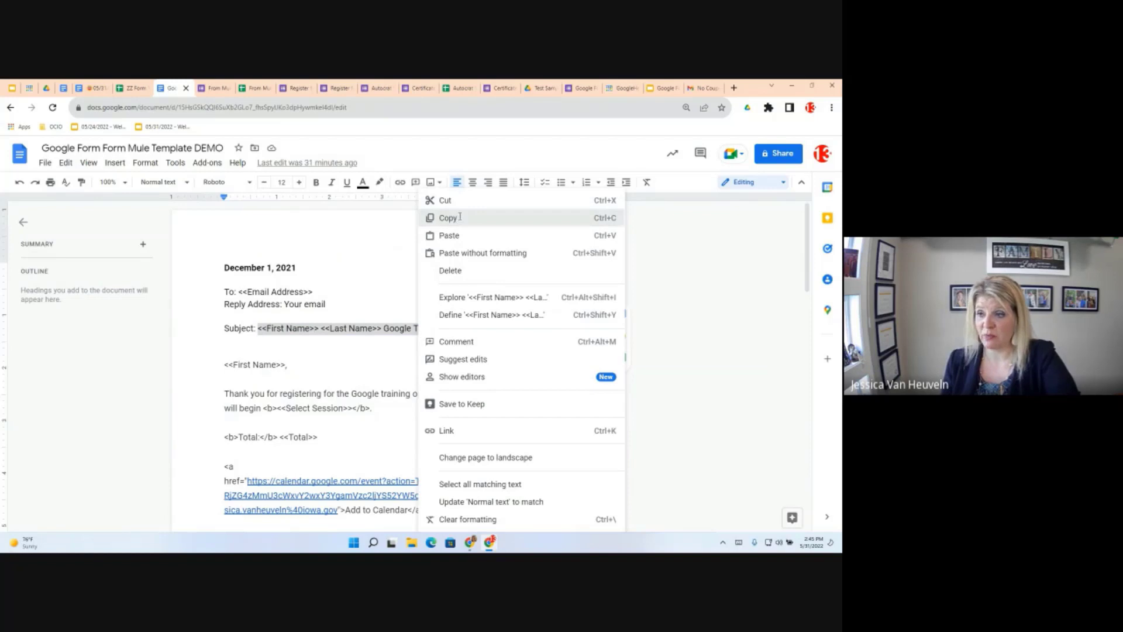
{"action": "left_click", "coordinate": [447, 218]}
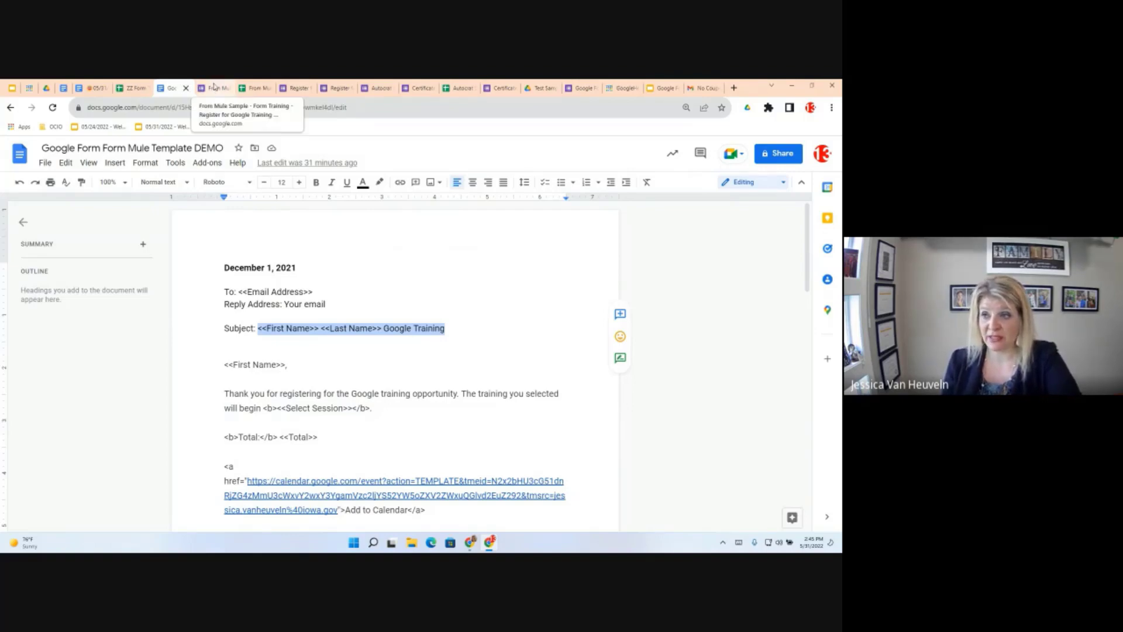
{"action": "left_click", "coordinate": [251, 89]}
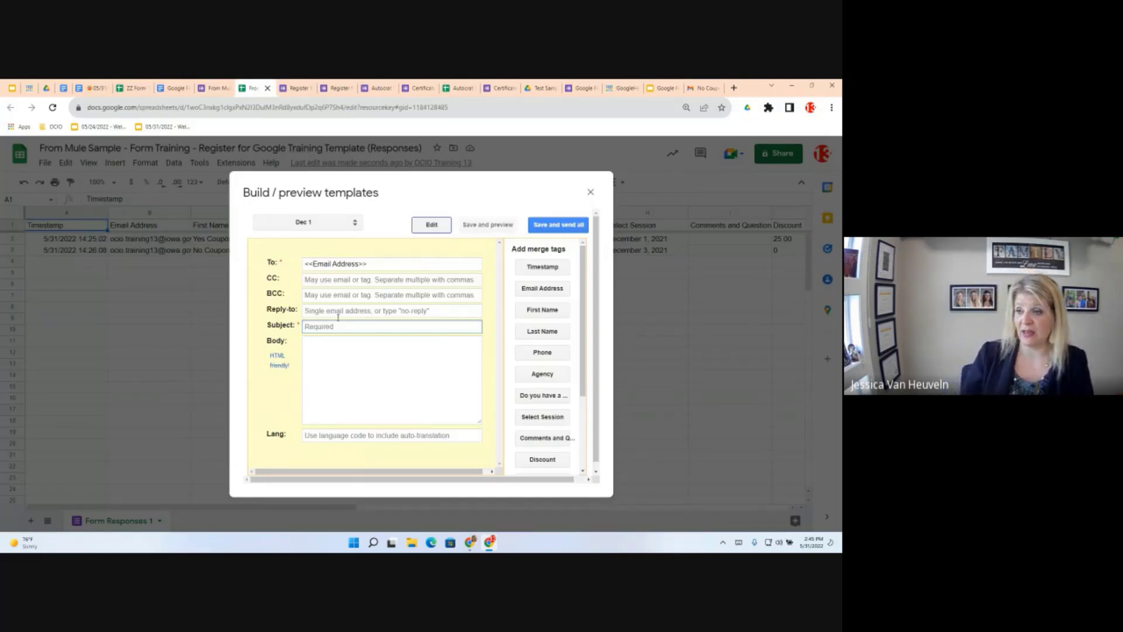
Paste the Google Training subject into the Dec 1 Subject field and append the Select Session tag
{"action": "right_click", "coordinate": [312, 328]}
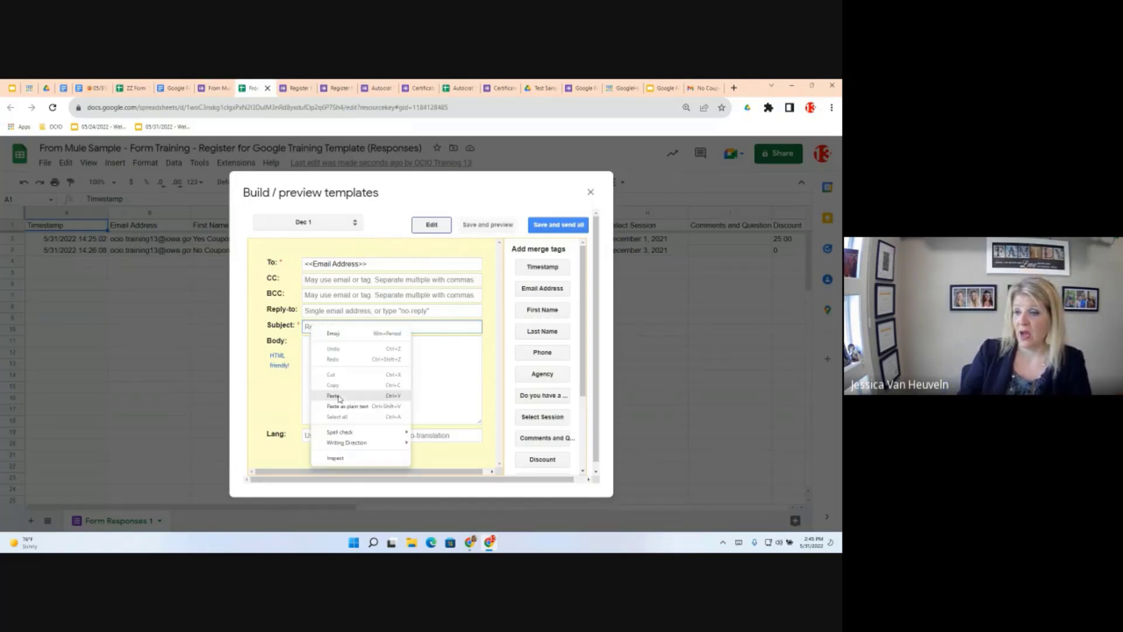
{"action": "left_click", "coordinate": [335, 396]}
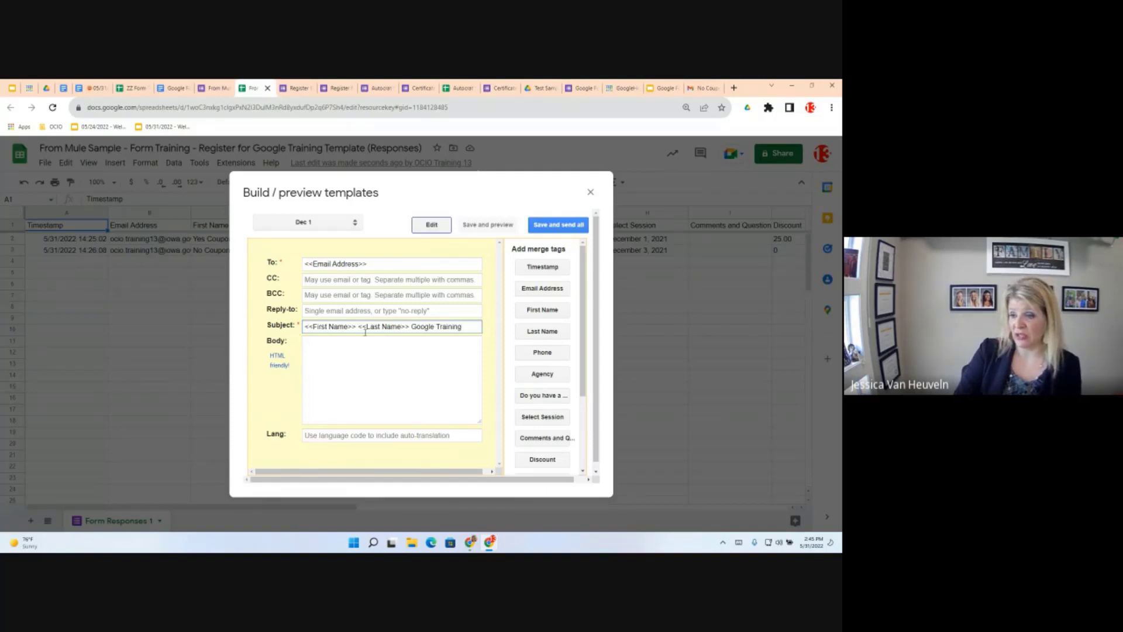
{"action": "left_click", "coordinate": [548, 420]}
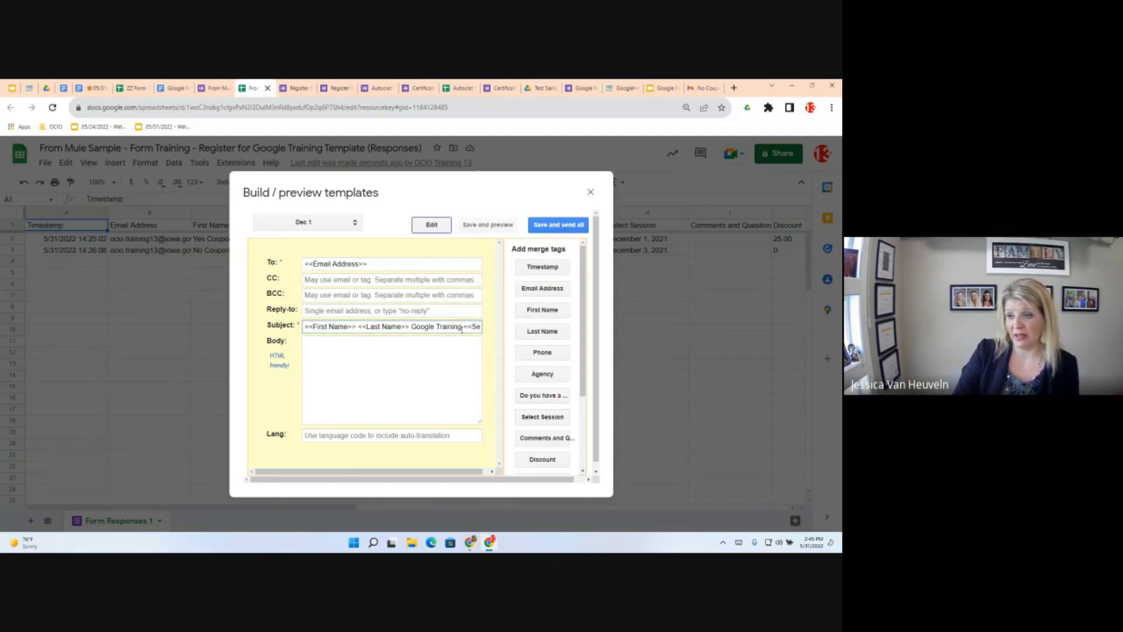
{"action": "left_click", "coordinate": [320, 350]}
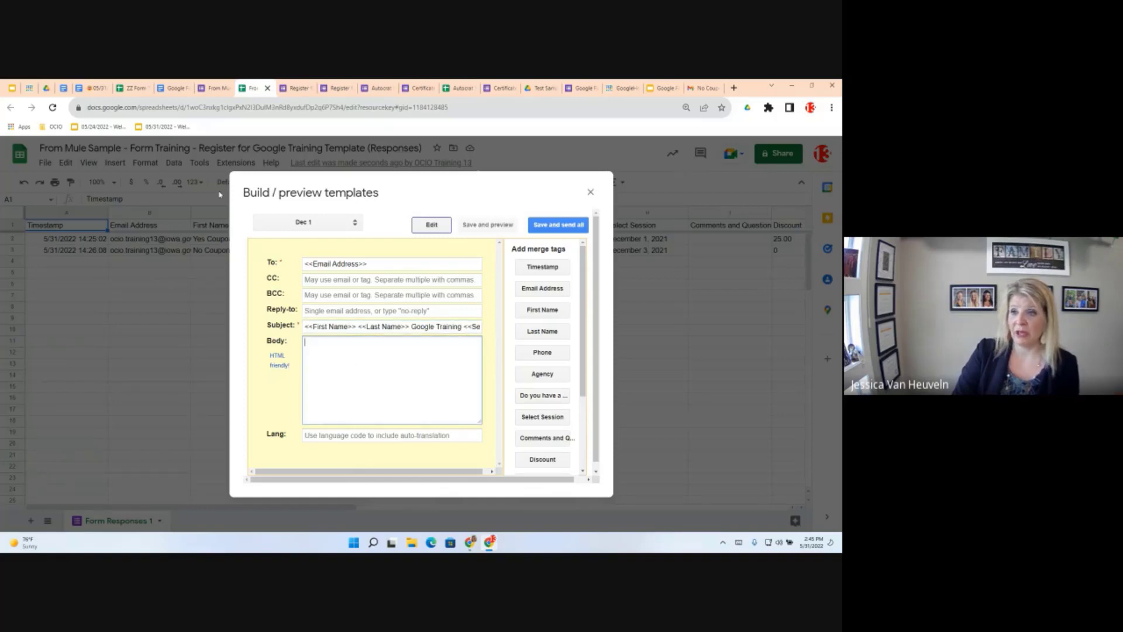
{"action": "left_click", "coordinate": [172, 88]}
Select the Dec 1 email body in the template document, from <<First Name>> through the closing line
{"action": "scroll", "coordinate": [315, 396], "scroll_direction": "down", "scroll_amount": 1}
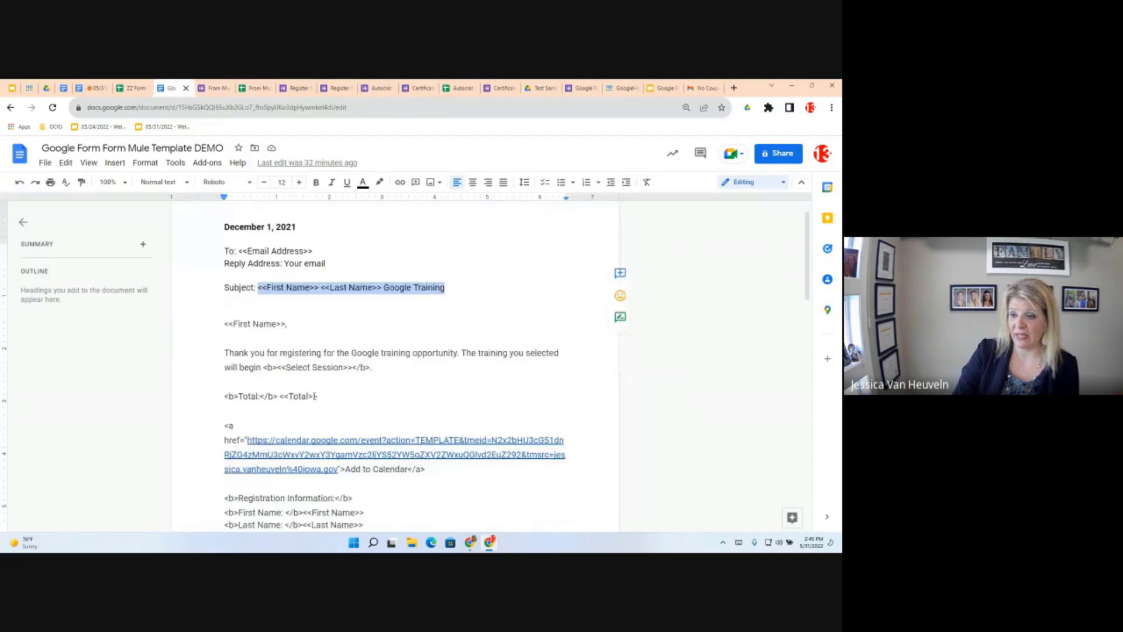
{"action": "scroll", "coordinate": [315, 396], "scroll_direction": "down", "scroll_amount": 5}
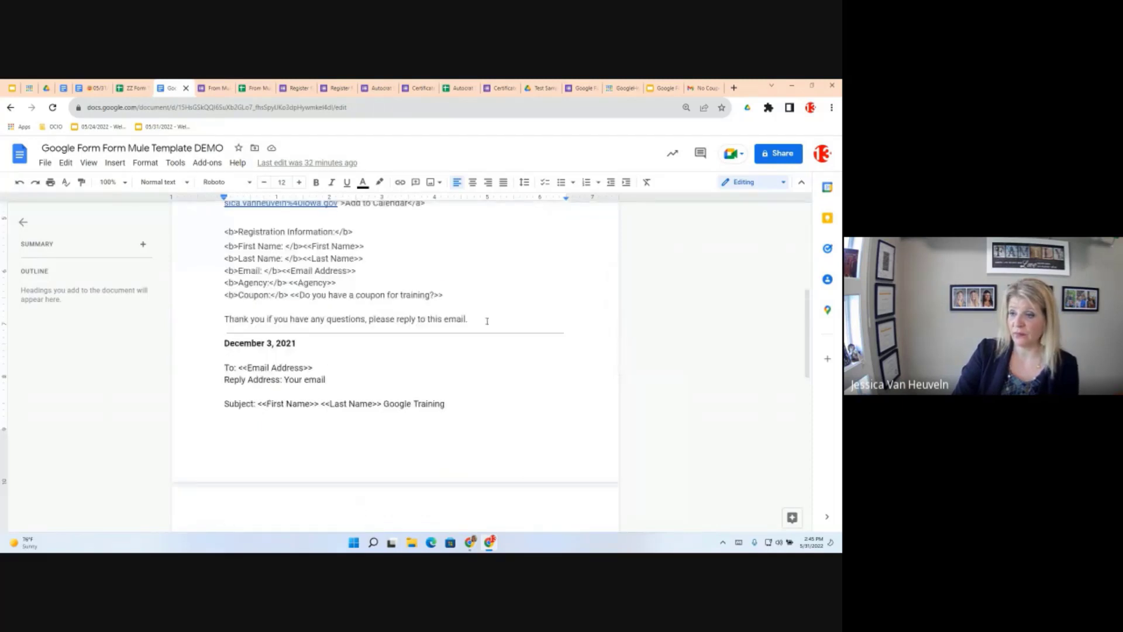
{"action": "left_click_drag", "start_coordinate": [467, 319], "coordinate": [225, 308]}
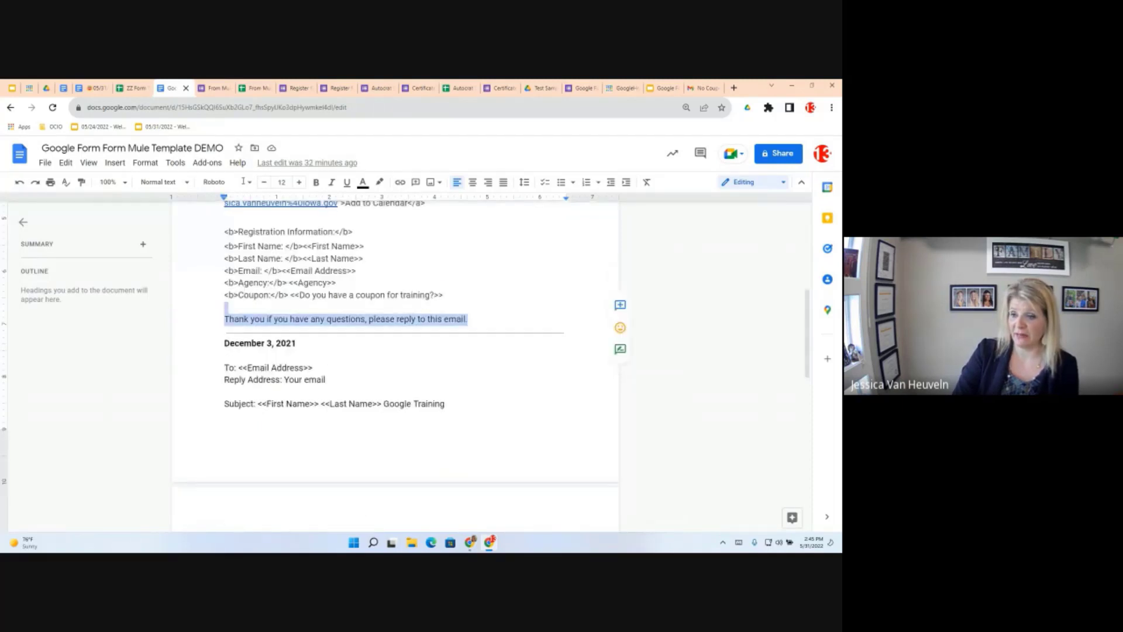
{"action": "left_click_drag", "start_coordinate": [233, 168], "coordinate": [225, 336]}
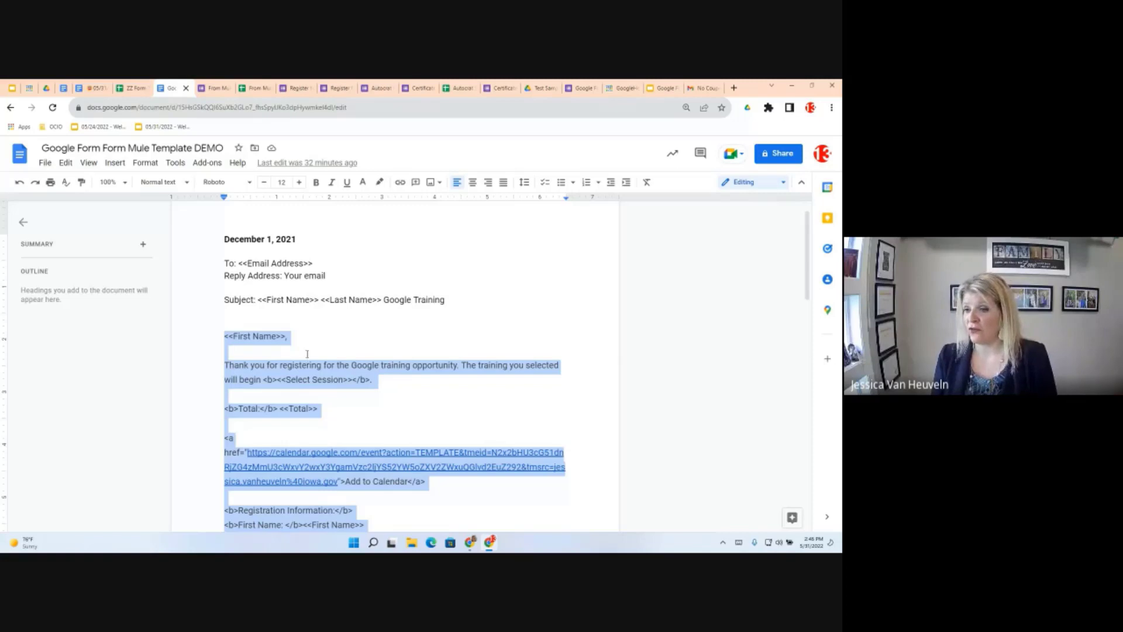
{"action": "scroll", "coordinate": [338, 370], "scroll_direction": "down", "scroll_amount": 1}
{"action": "scroll", "coordinate": [338, 370], "scroll_direction": "down", "scroll_amount": 3}
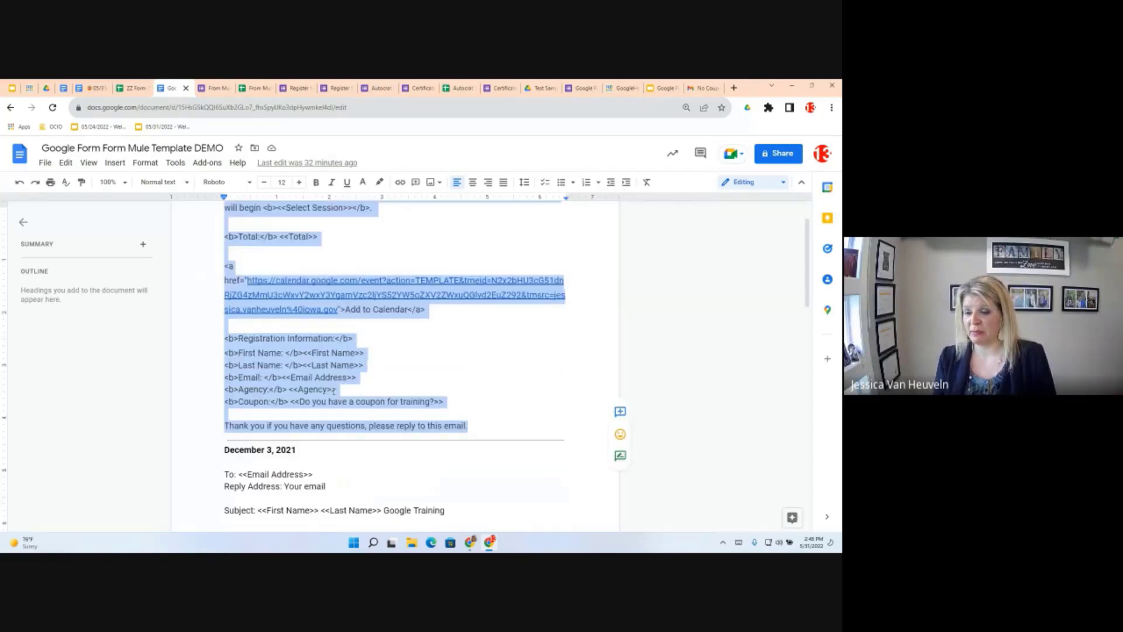
{"action": "scroll", "coordinate": [376, 400], "scroll_direction": "down", "scroll_amount": 1}
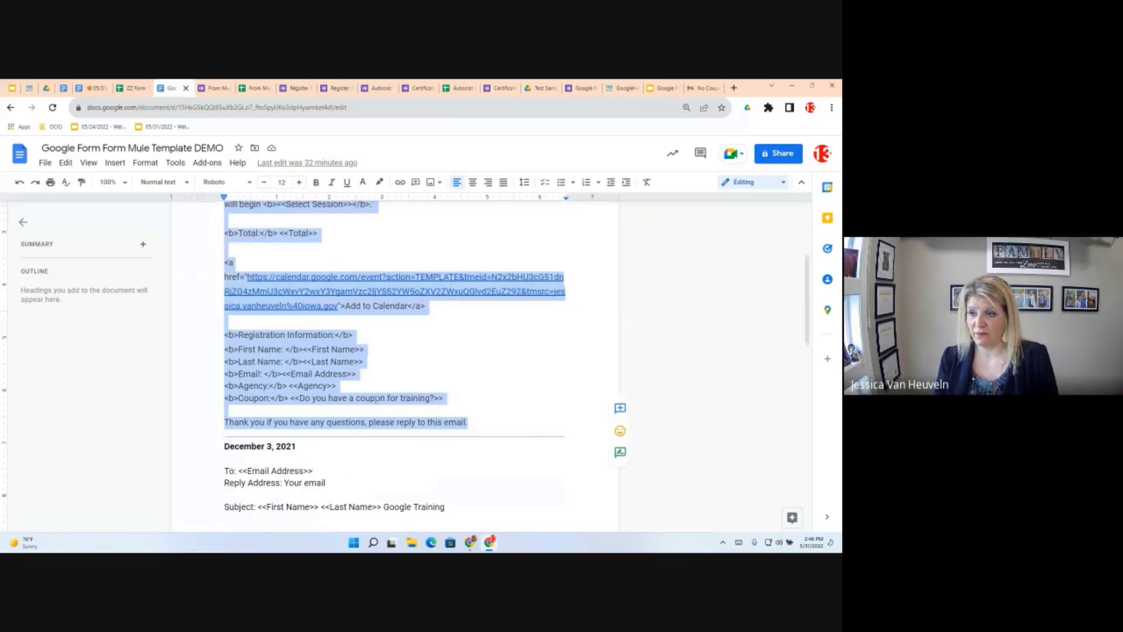
{"action": "scroll", "coordinate": [376, 400], "scroll_direction": "up", "scroll_amount": 4}
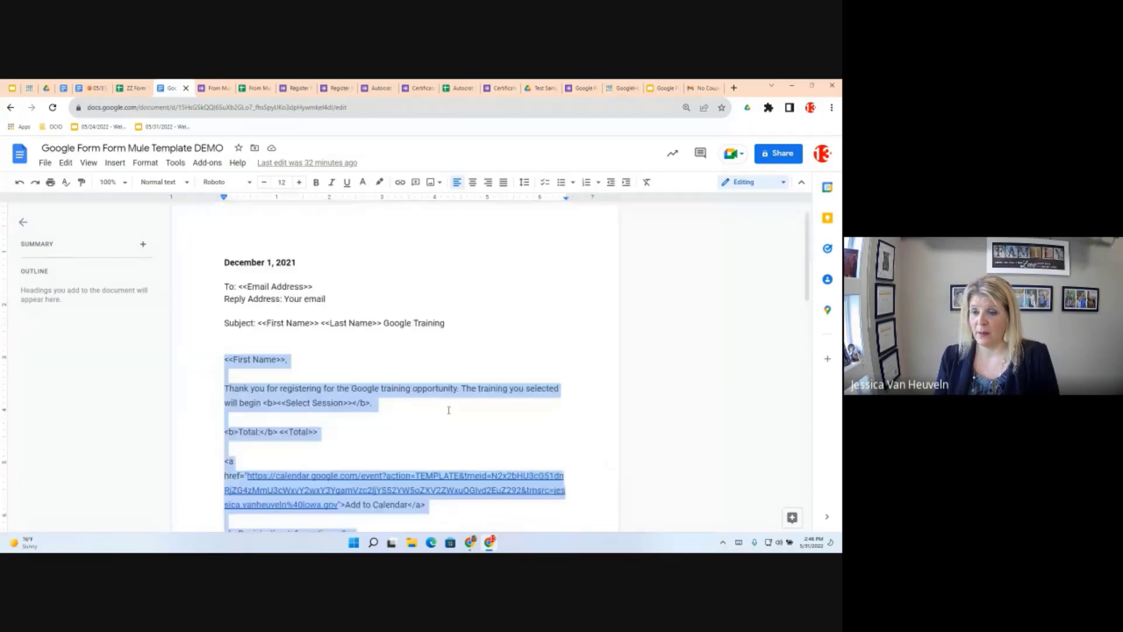
{"action": "scroll", "coordinate": [448, 410], "scroll_direction": "up", "scroll_amount": 1}
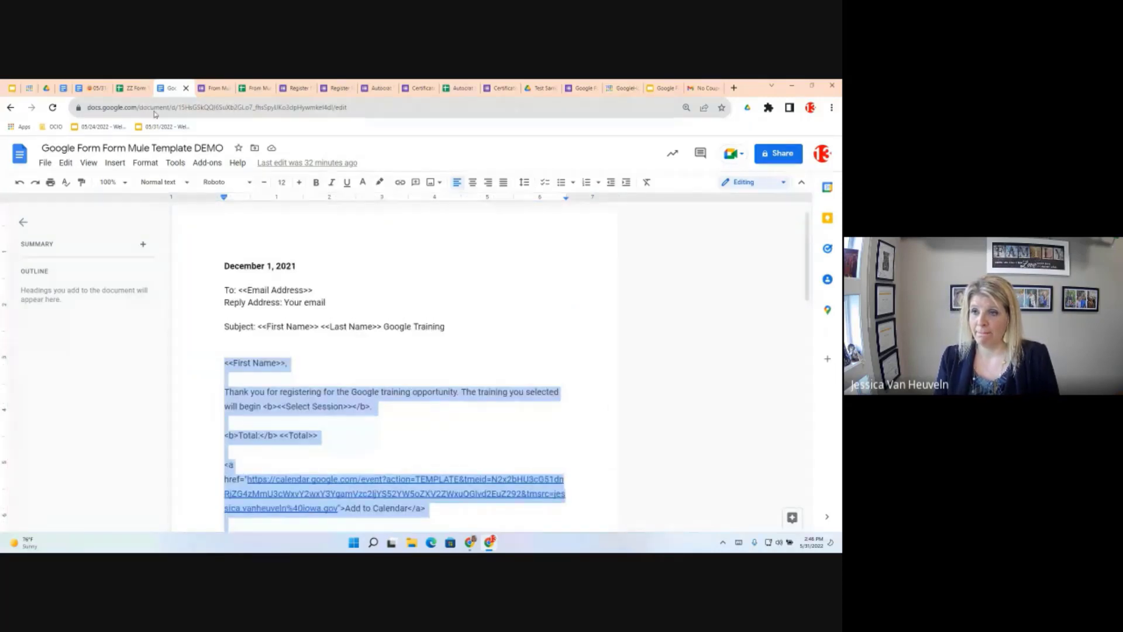
{"action": "left_click", "coordinate": [131, 88]}
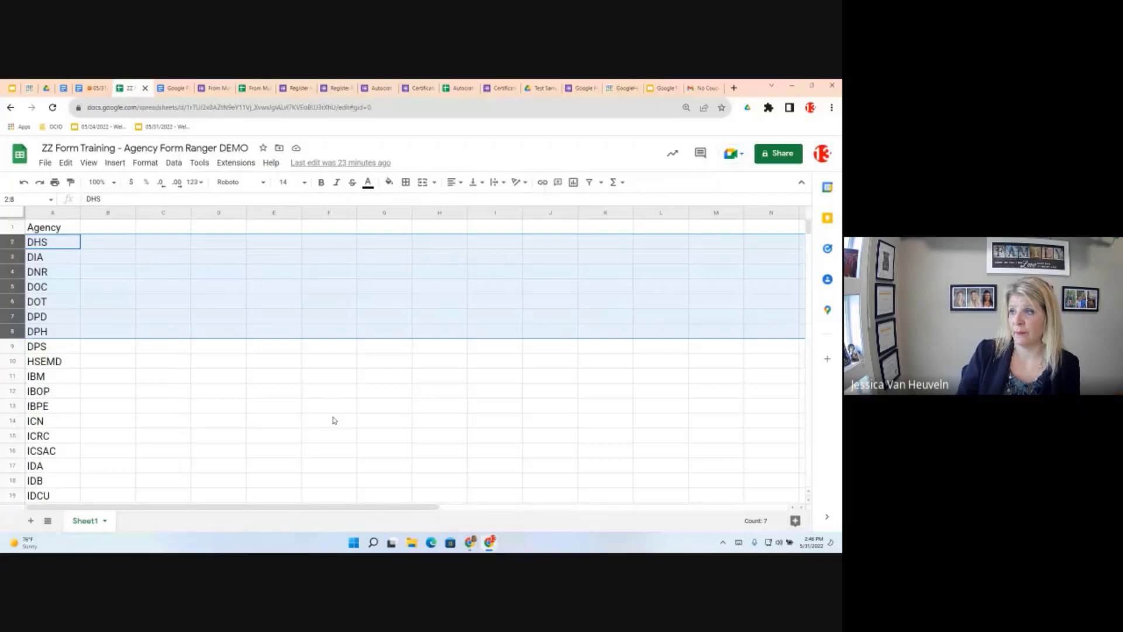
Remove the subject text mistakenly pasted into the Dec 1 Body field
{"action": "left_click", "coordinate": [255, 87]}
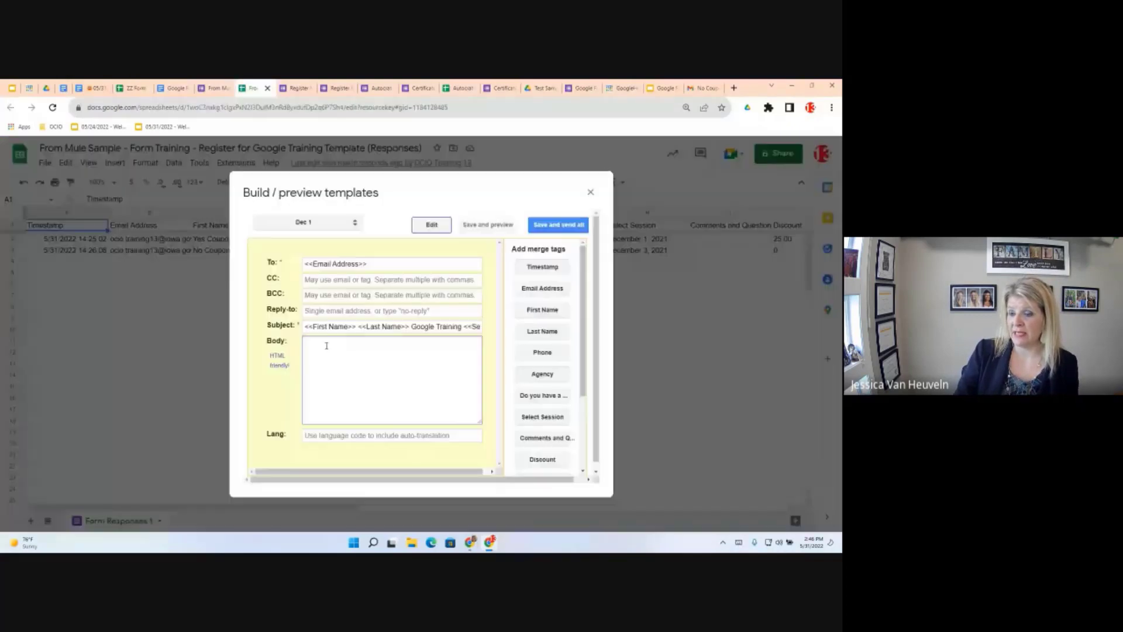
{"action": "right_click", "coordinate": [326, 346]}
{"action": "left_click", "coordinate": [356, 416]}
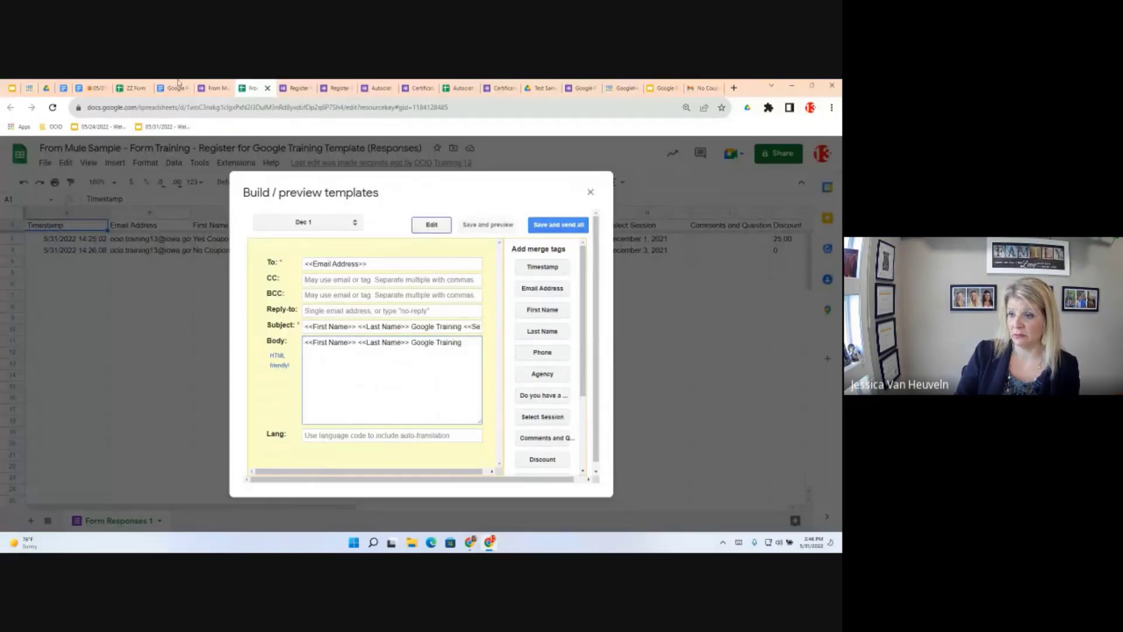
{"action": "left_click_drag", "start_coordinate": [462, 342], "coordinate": [302, 342]}
{"action": "key", "text": "BackSpace"}
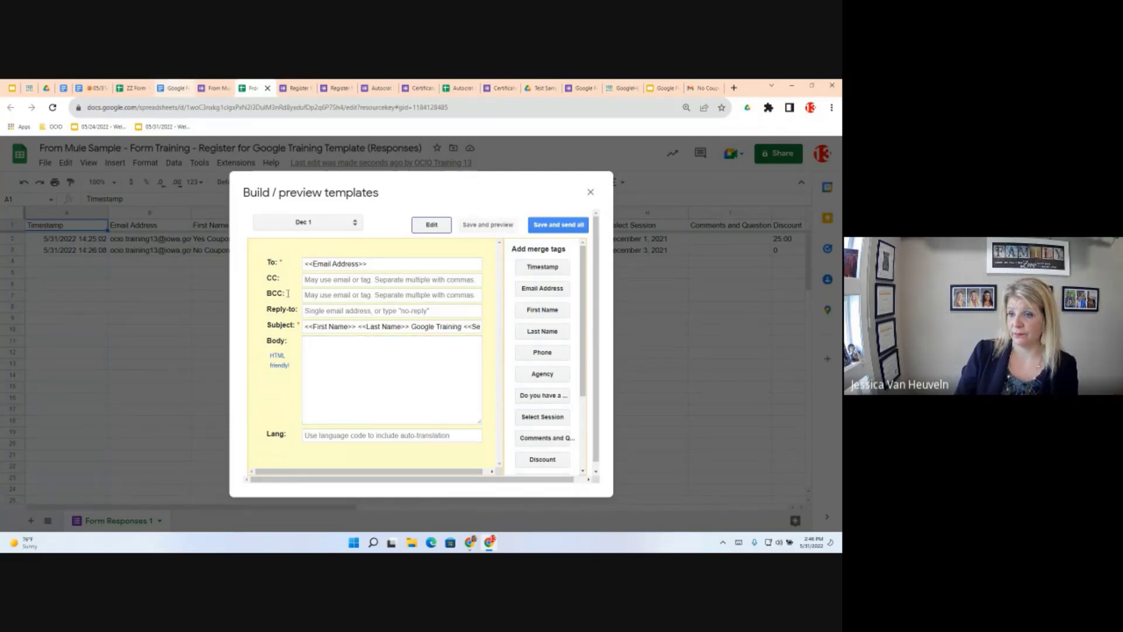
Copy the Dec 1 email body from the document and paste it into the template's Body
{"action": "left_click", "coordinate": [169, 87]}
{"action": "right_click", "coordinate": [266, 393]}
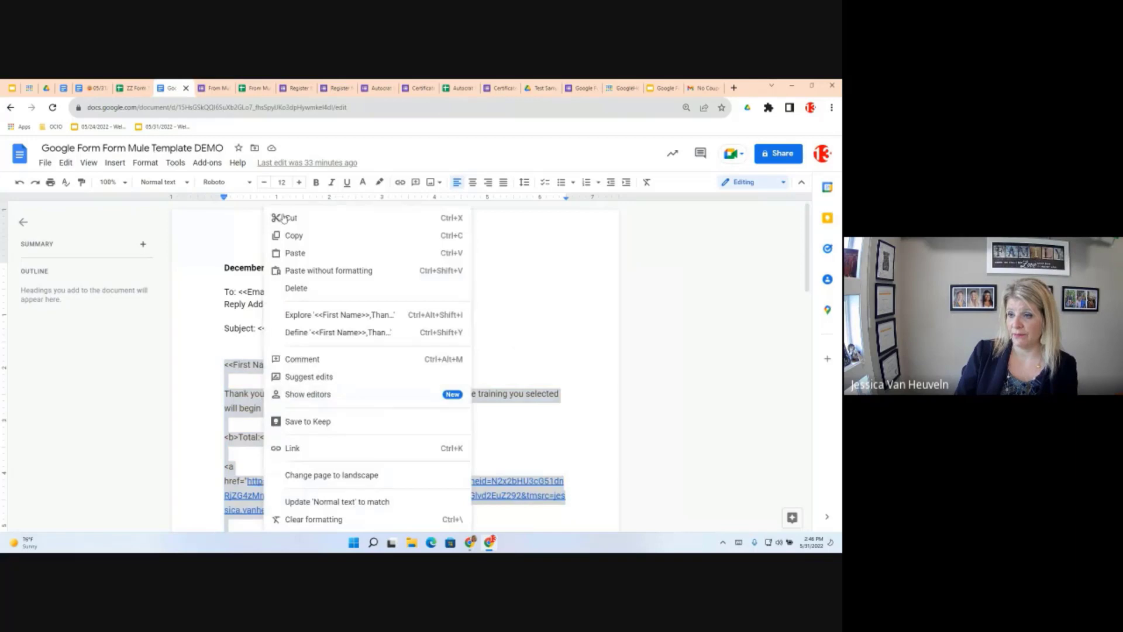
{"action": "left_click", "coordinate": [304, 236]}
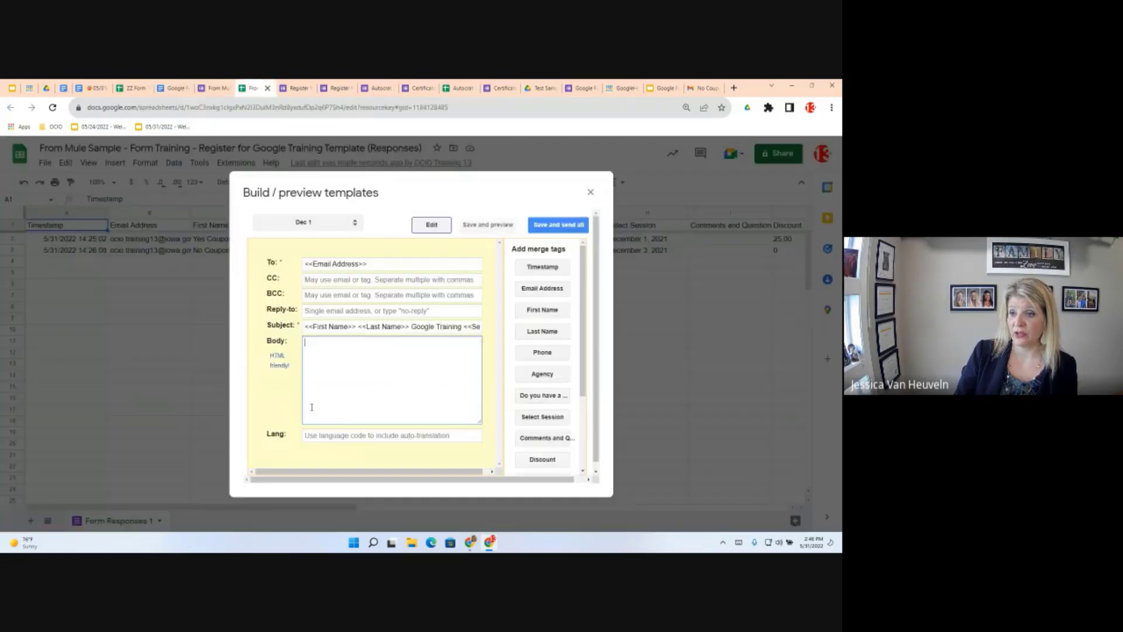
{"action": "key", "text": "ctrl+v"}
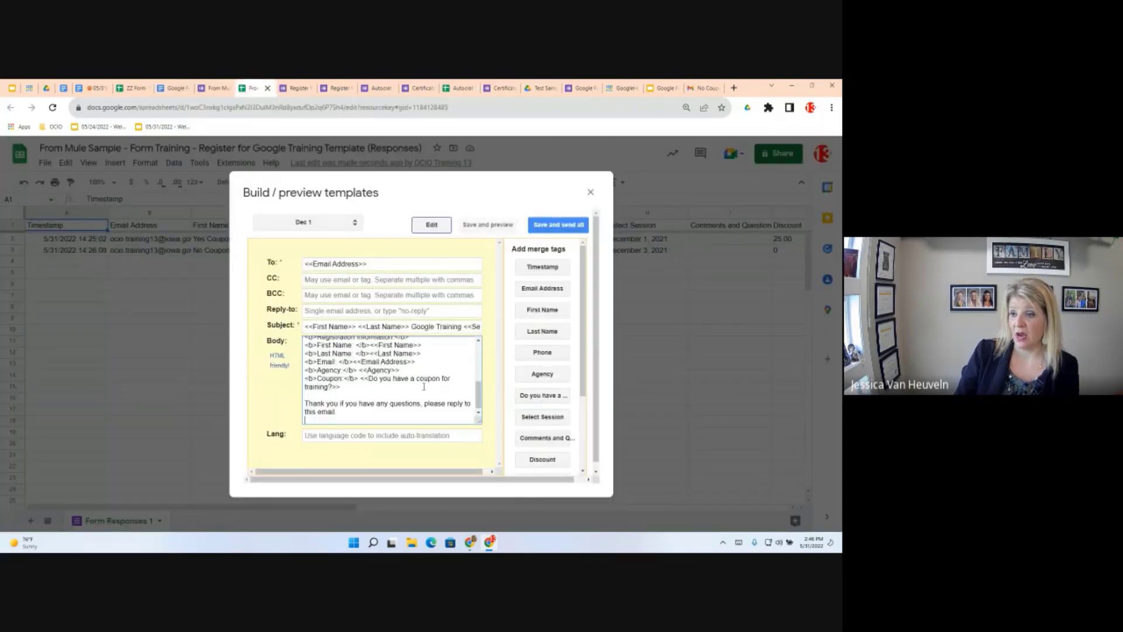
{"action": "scroll", "coordinate": [424, 381], "scroll_direction": "down", "scroll_amount": 3}
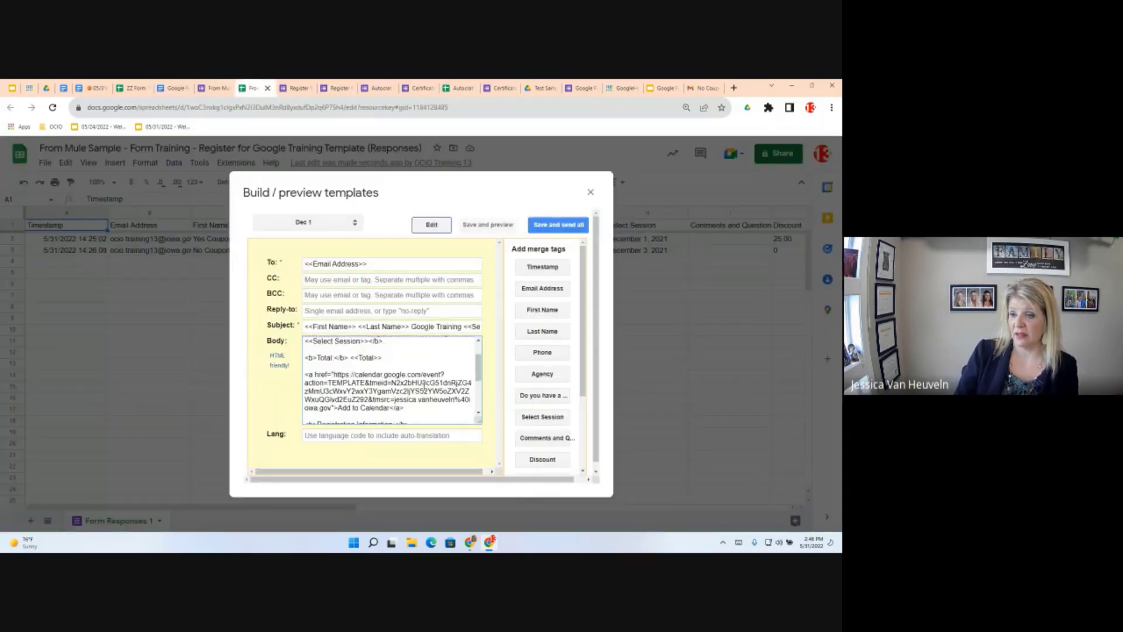
{"action": "scroll", "coordinate": [423, 381], "scroll_direction": "up", "scroll_amount": 1}
{"action": "scroll", "coordinate": [424, 386], "scroll_direction": "up", "scroll_amount": 1}
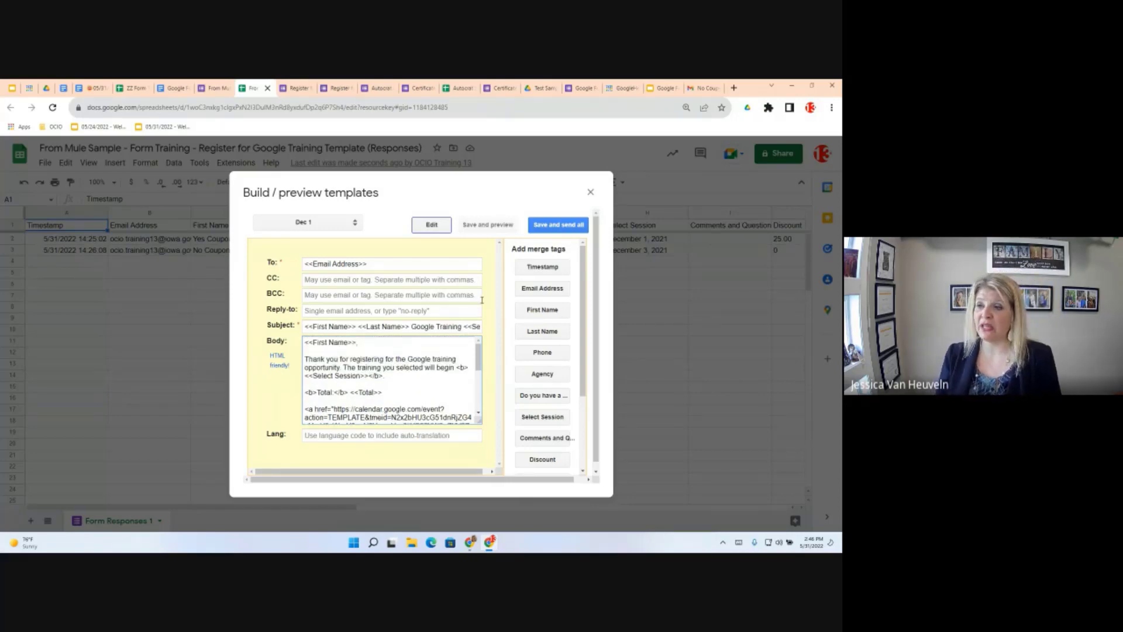
Save and preview the Dec 1 template, then switch to the empty Dec 3 template for editing
{"action": "left_click", "coordinate": [489, 225]}
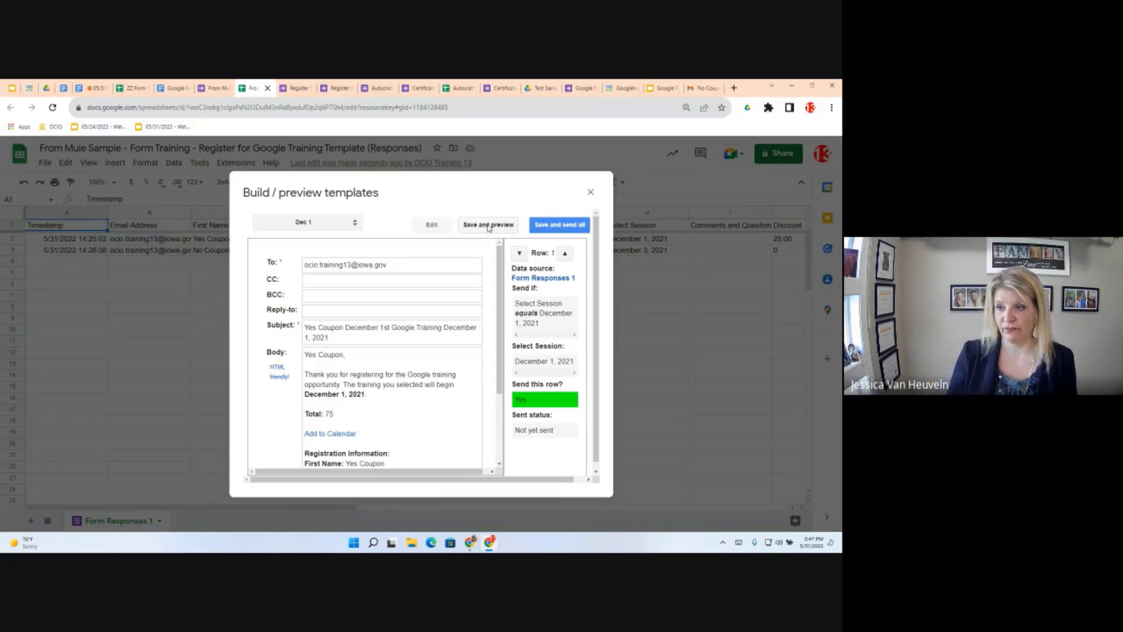
{"action": "left_click", "coordinate": [328, 222]}
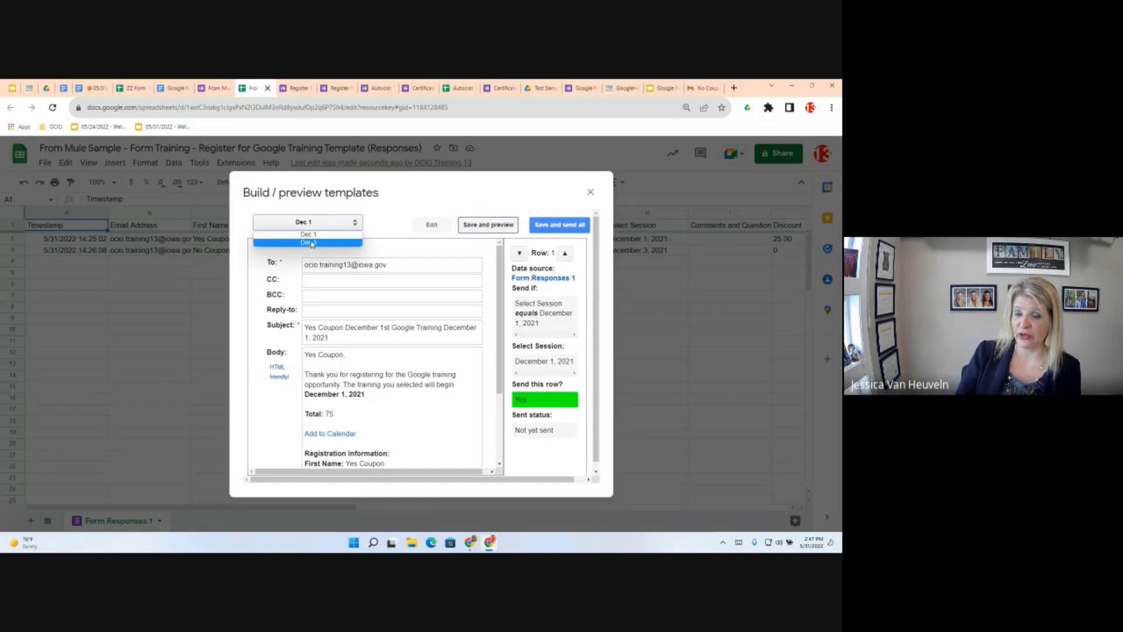
{"action": "left_click", "coordinate": [309, 242]}
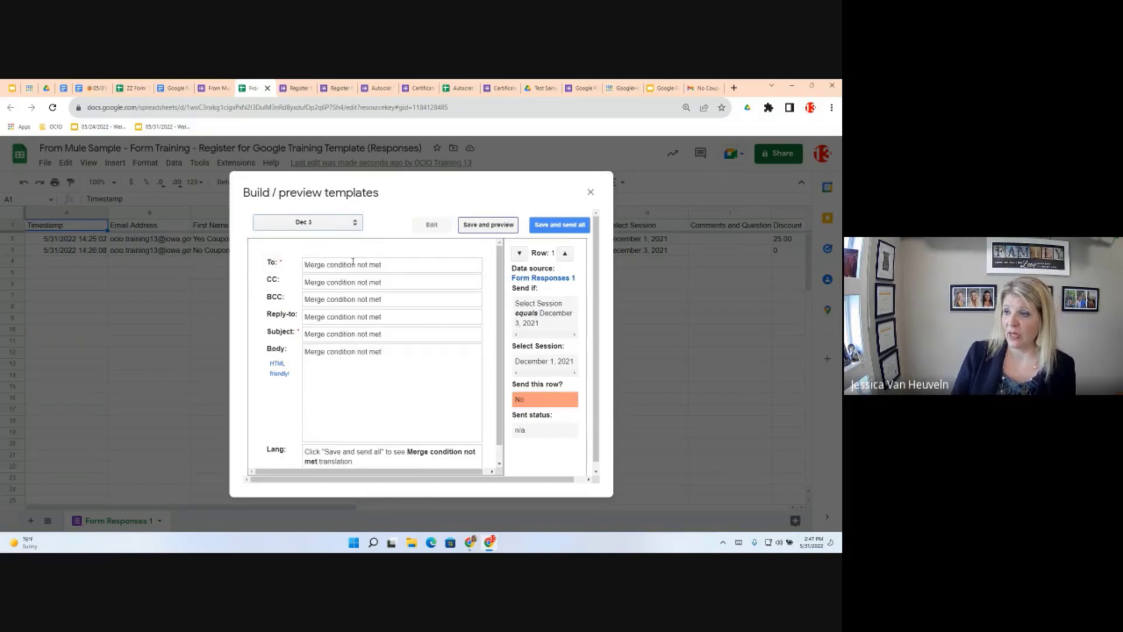
{"action": "left_click", "coordinate": [303, 221]}
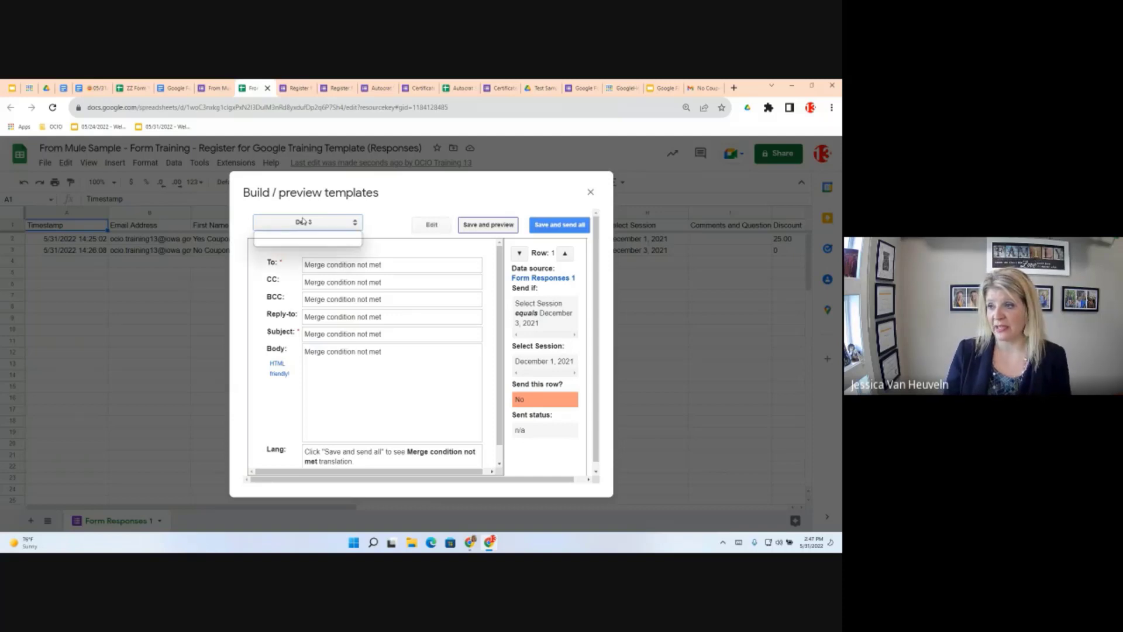
{"action": "left_click", "coordinate": [433, 229]}
{"action": "left_click", "coordinate": [433, 230]}
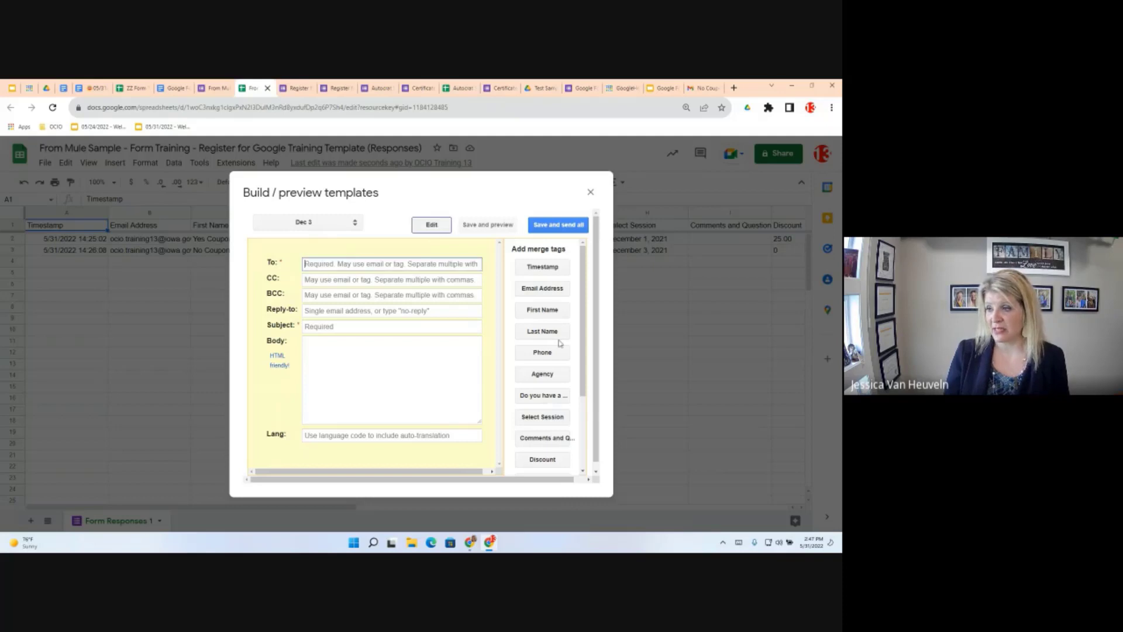
Address Dec 3 to <<Email Address>> and paste the subject '<<First Name>> <<Last Name>> Google Training' from the Doc
{"action": "left_click", "coordinate": [532, 287]}
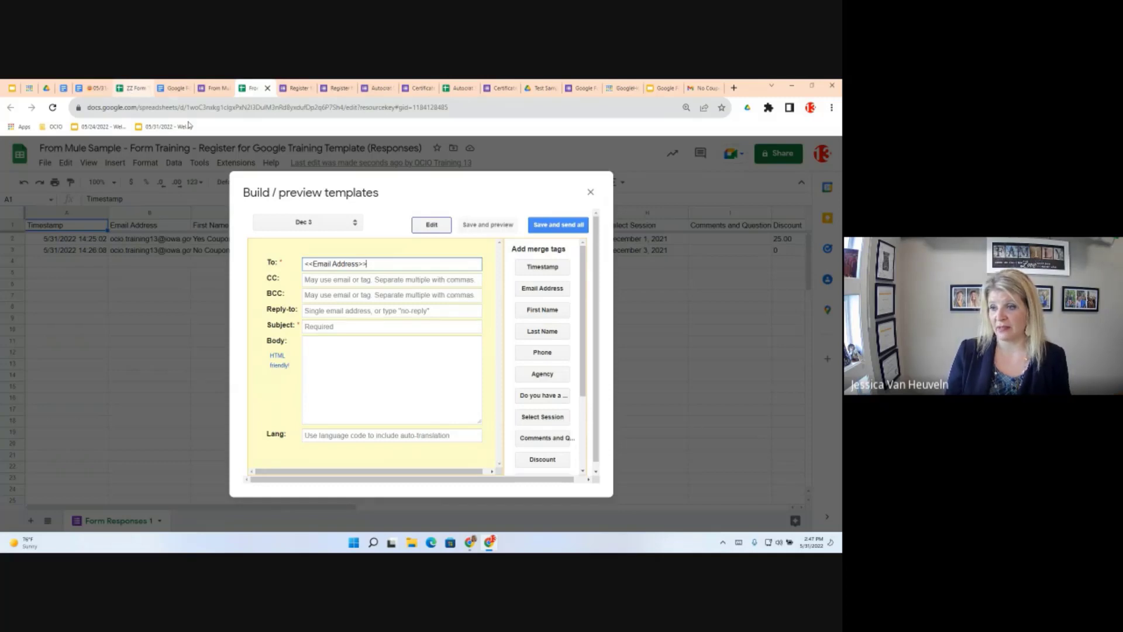
{"action": "left_click", "coordinate": [176, 88]}
{"action": "scroll", "coordinate": [368, 397], "scroll_direction": "down", "scroll_amount": 4}
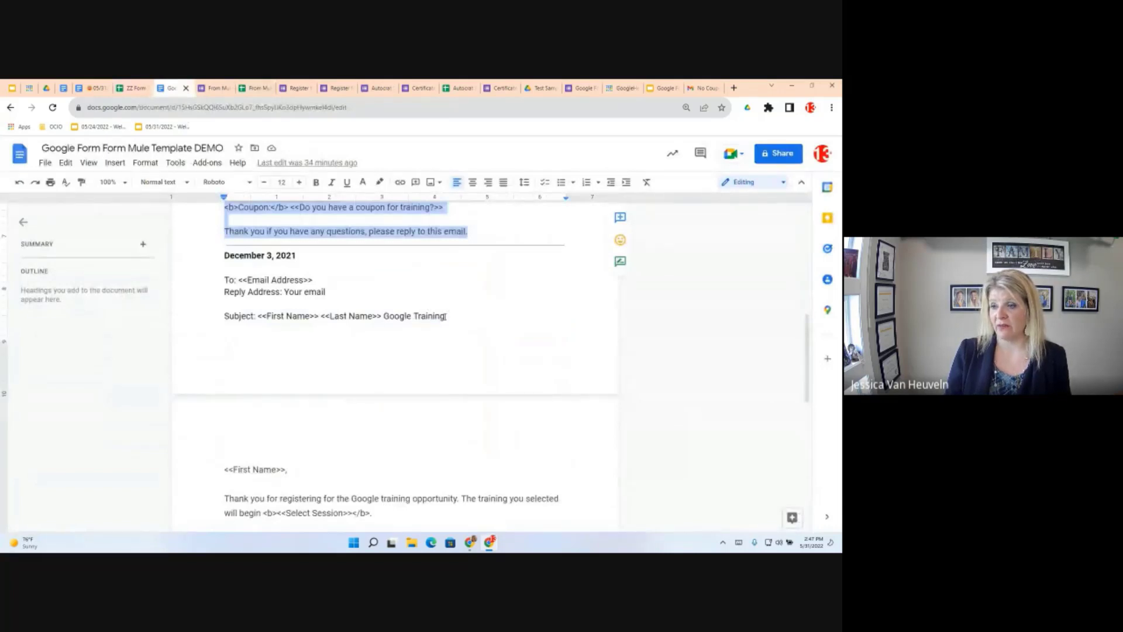
{"action": "left_click_drag", "start_coordinate": [445, 316], "coordinate": [257, 312]}
{"action": "key", "text": "ctrl+c"}
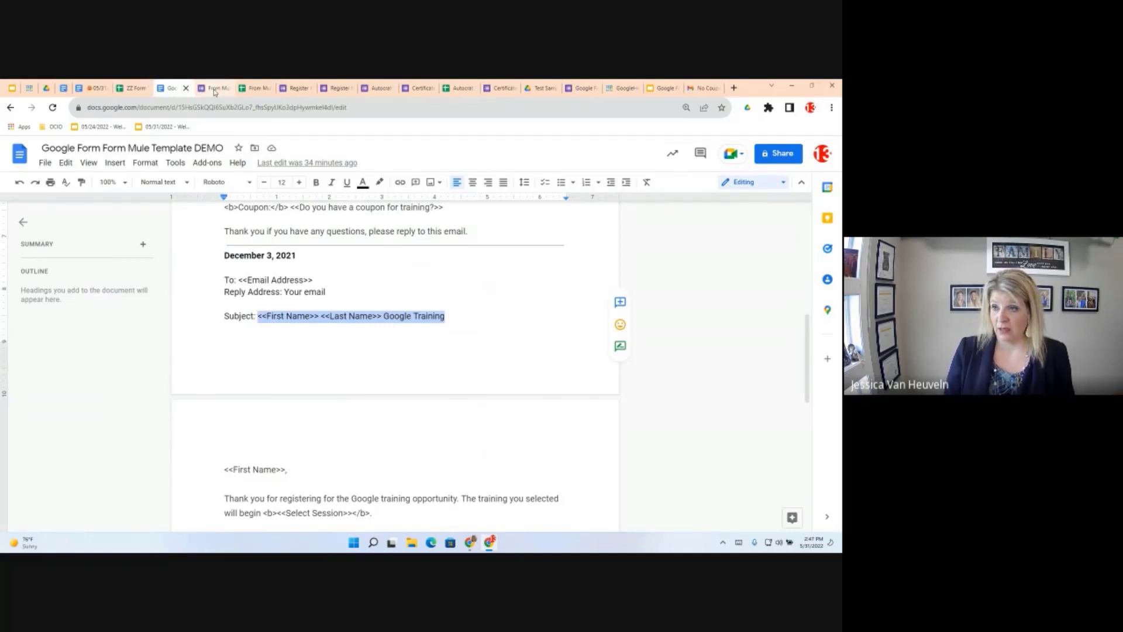
{"action": "left_click", "coordinate": [254, 88]}
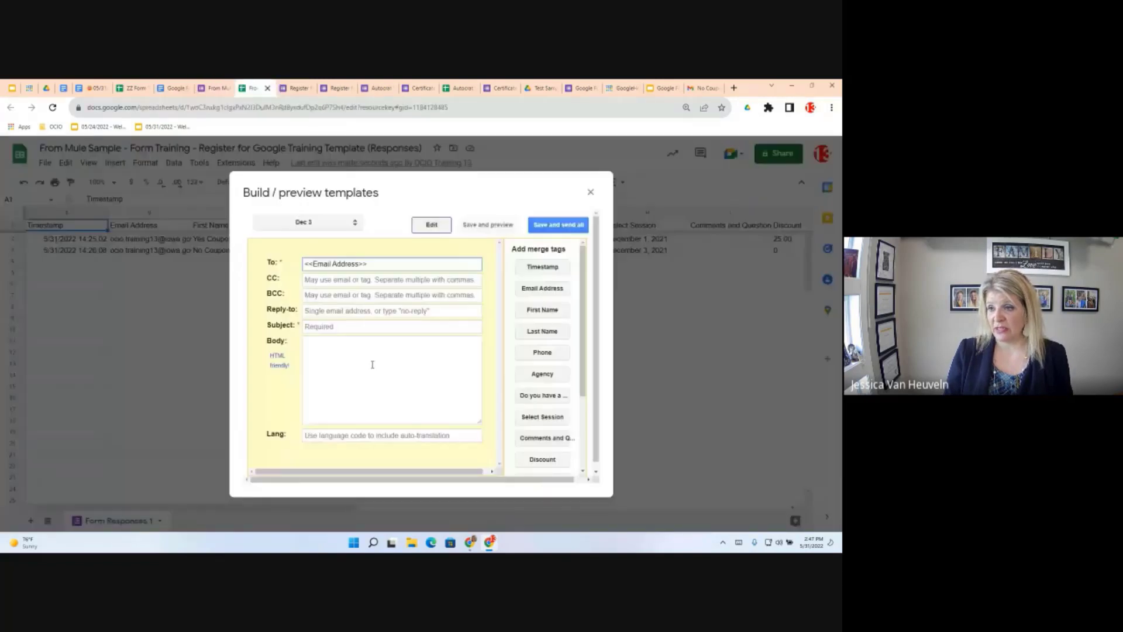
{"action": "left_click", "coordinate": [369, 327]}
{"action": "key", "text": "ctrl+v"}
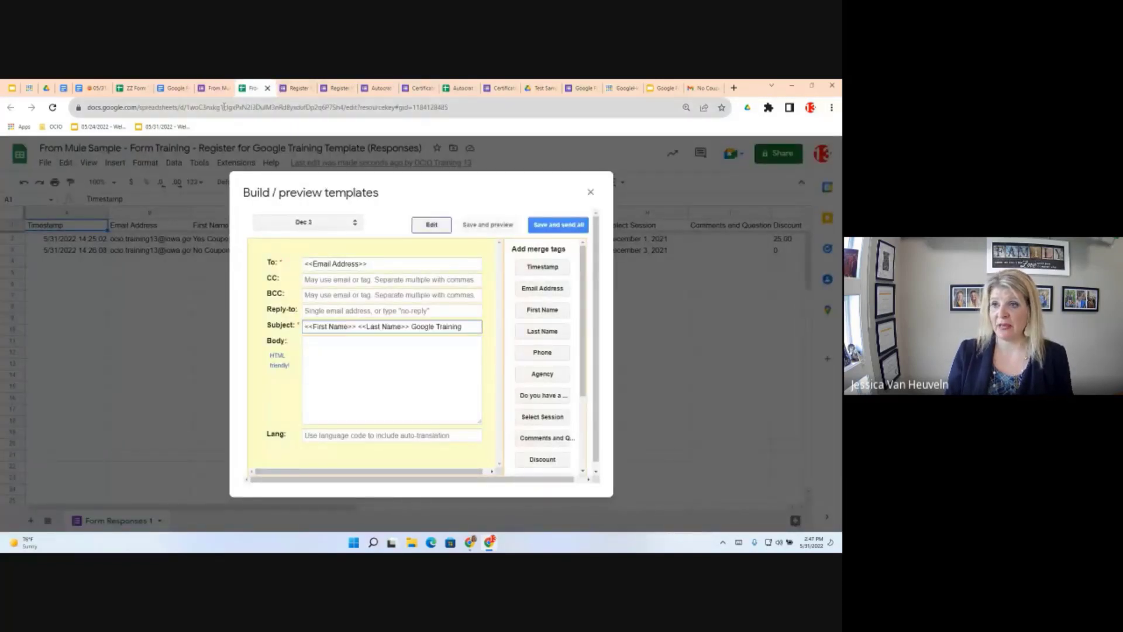
{"action": "left_click", "coordinate": [171, 88]}
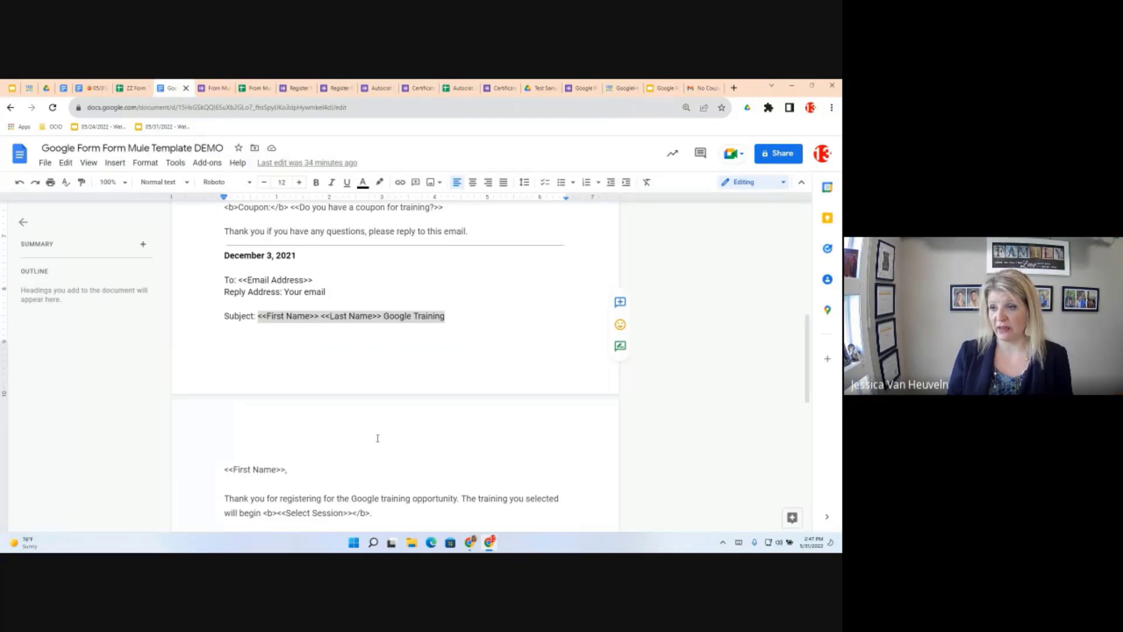
Copy the December 3 email body from the Doc and paste it into the Dec 3 template's Body
{"action": "scroll", "coordinate": [377, 438], "scroll_direction": "down", "scroll_amount": 5}
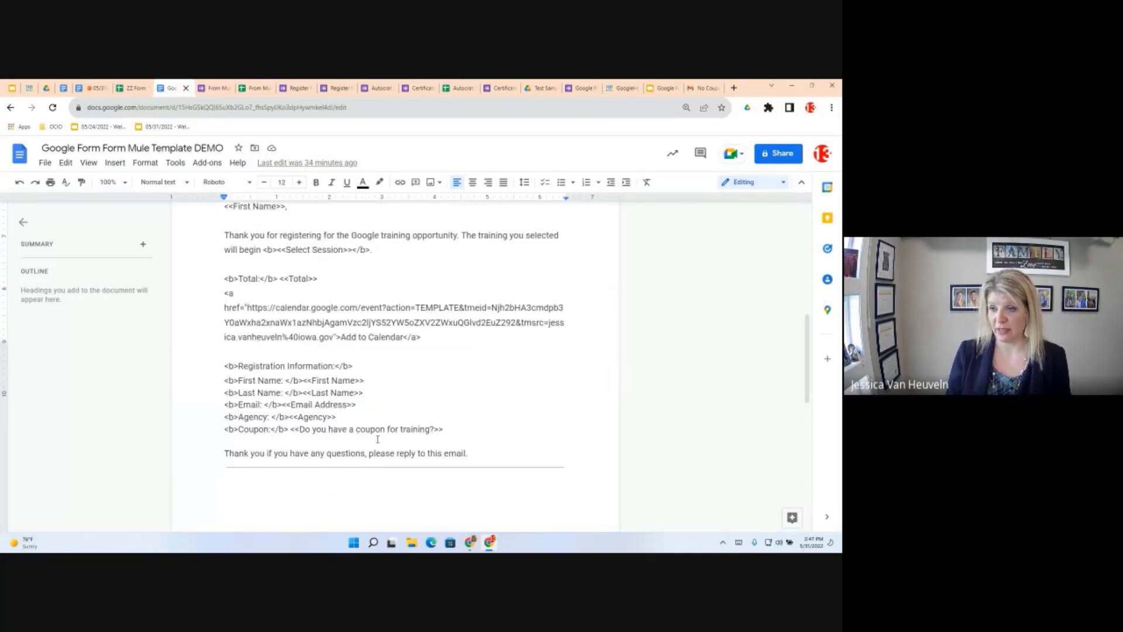
{"action": "scroll", "coordinate": [377, 439], "scroll_direction": "down", "scroll_amount": 1}
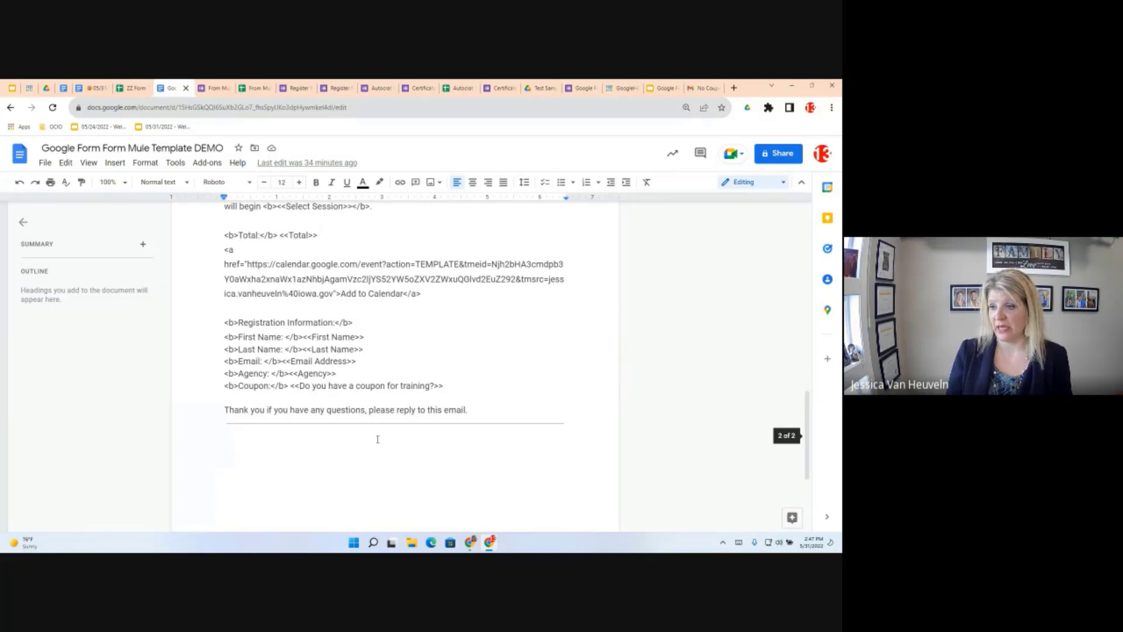
{"action": "left_click_drag", "start_coordinate": [374, 428], "coordinate": [222, 380]}
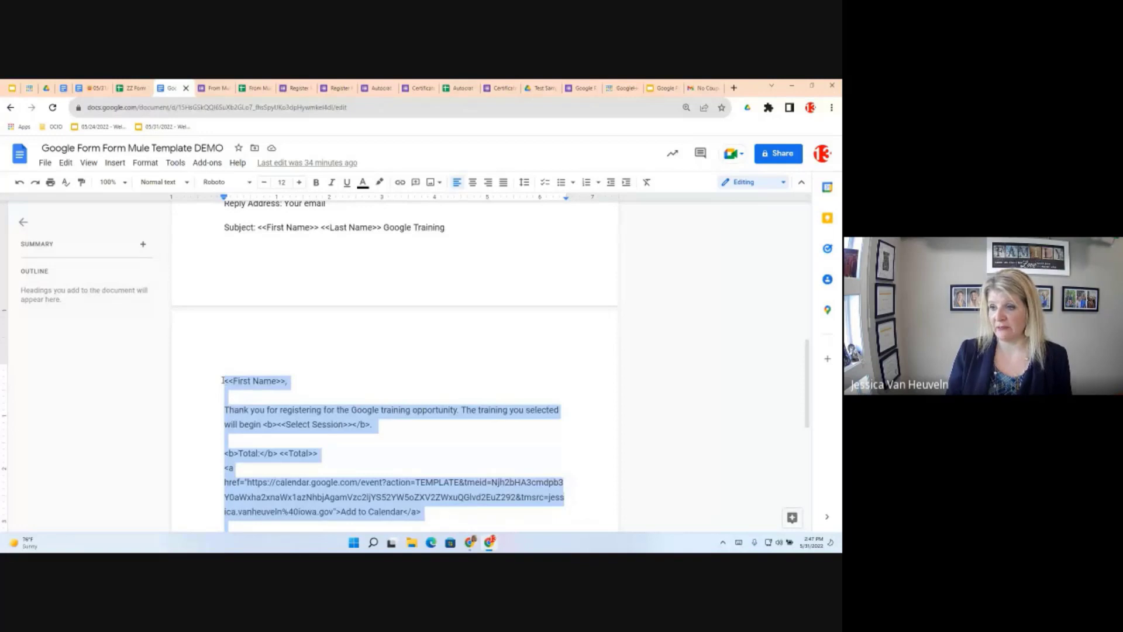
{"action": "right_click", "coordinate": [244, 381]}
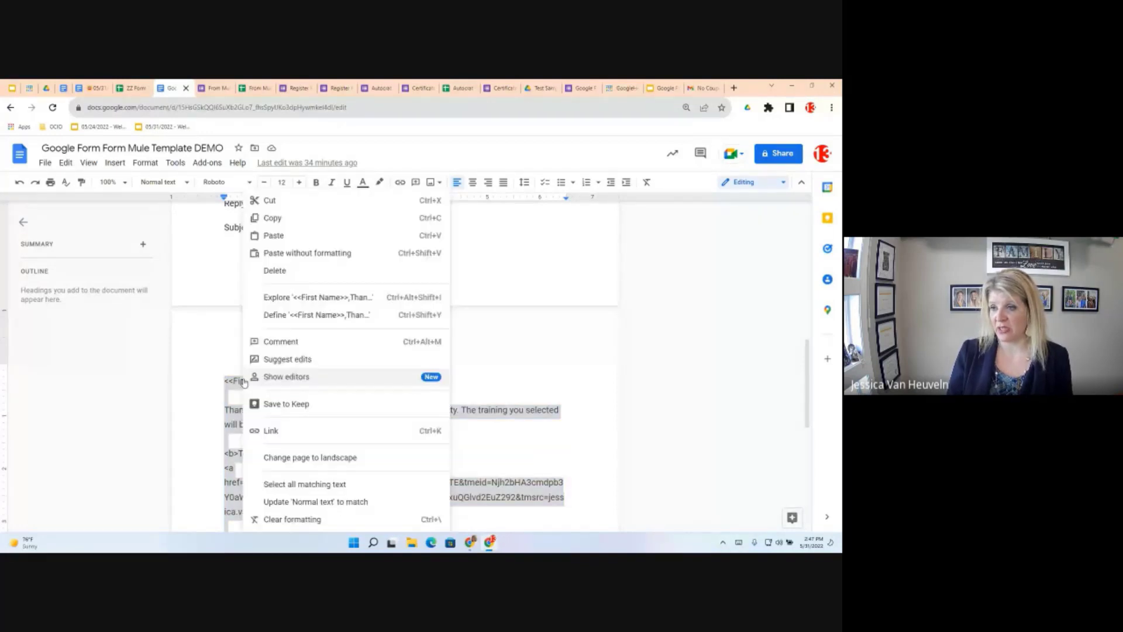
{"action": "left_click", "coordinate": [272, 218]}
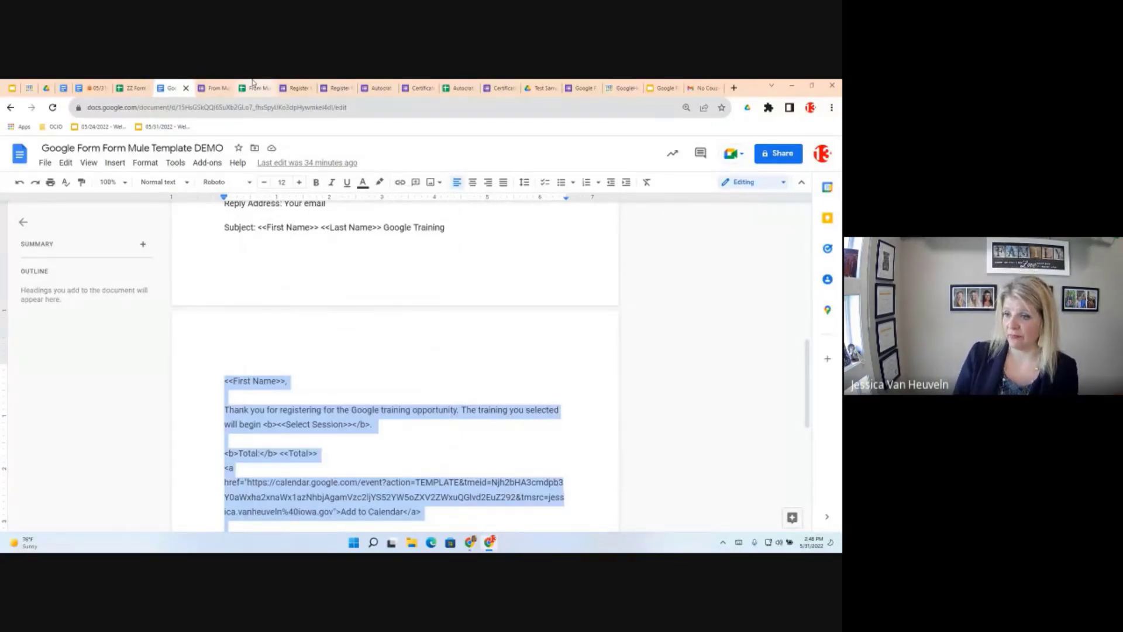
{"action": "left_click", "coordinate": [253, 86]}
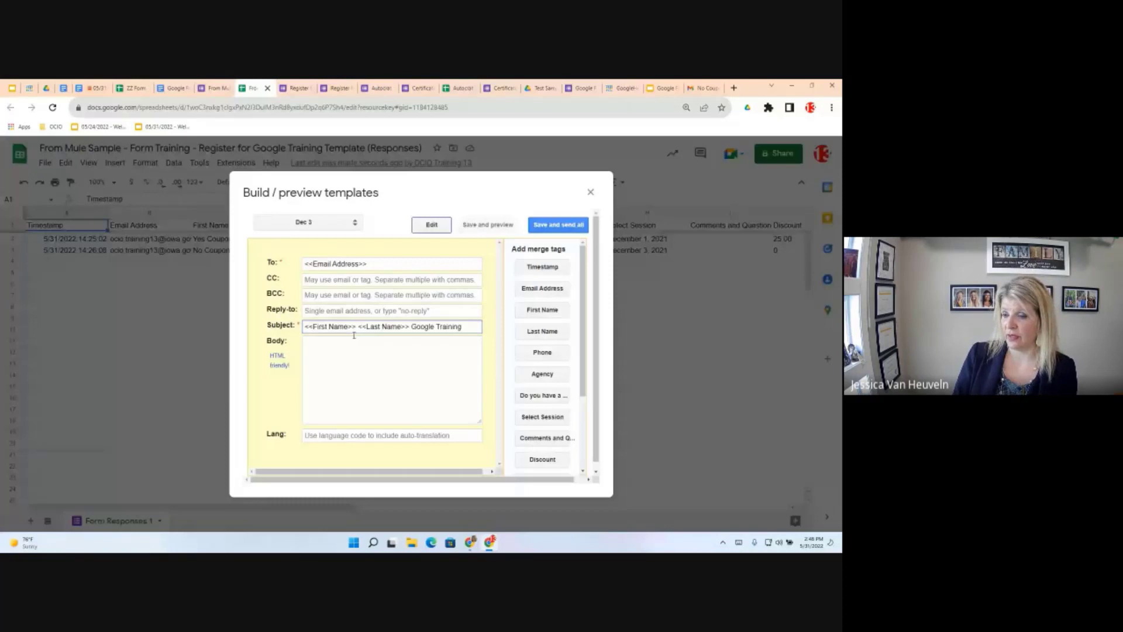
{"action": "left_click", "coordinate": [332, 355]}
{"action": "key", "text": "ctrl+v"}
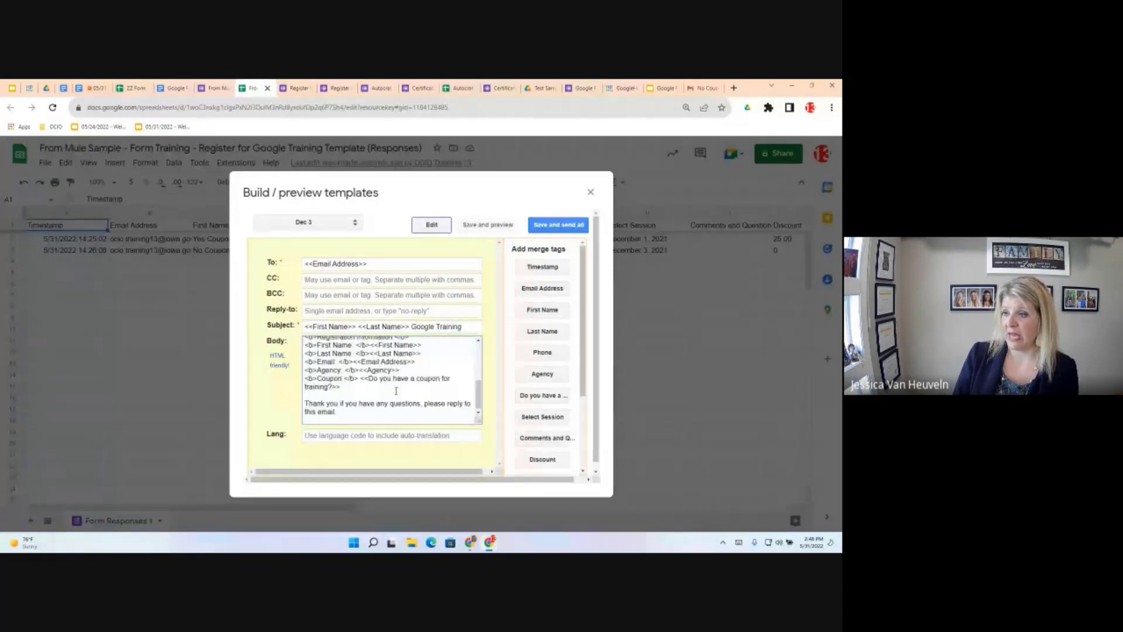
{"action": "scroll", "coordinate": [395, 391], "scroll_direction": "up", "scroll_amount": 3}
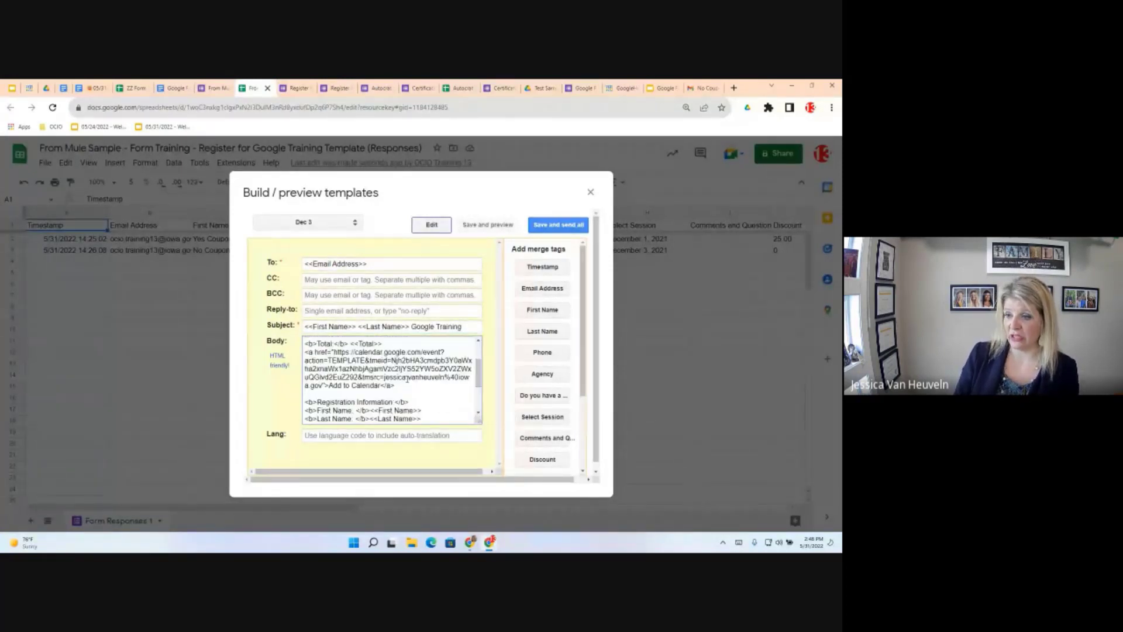
{"action": "scroll", "coordinate": [407, 379], "scroll_direction": "up", "scroll_amount": 2}
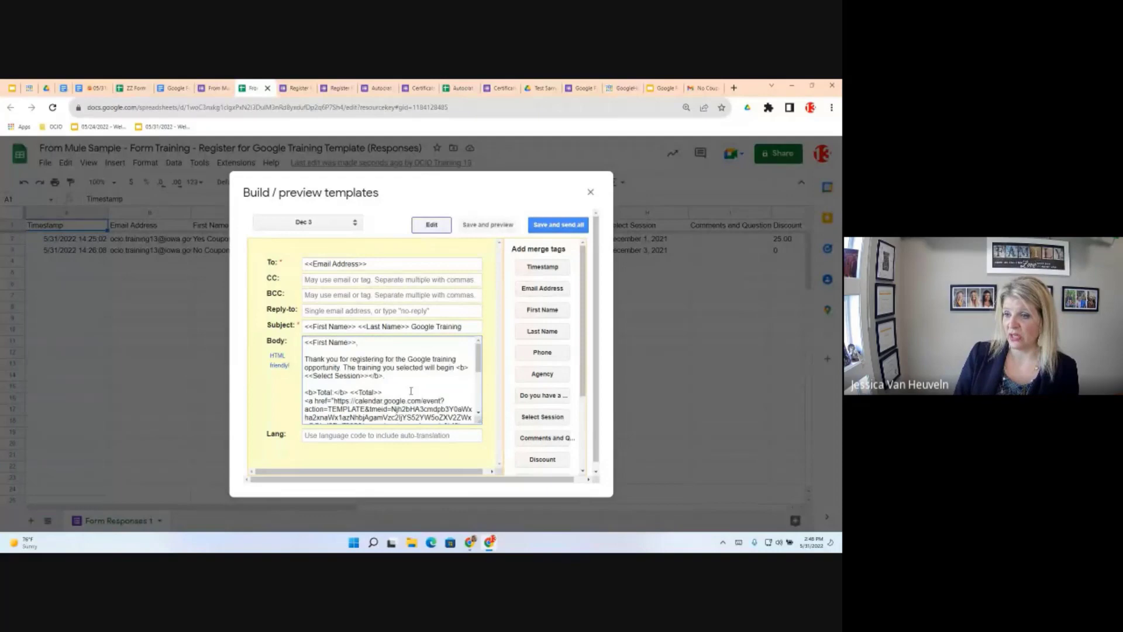
Save the Dec 3 template and preview its merged email for response row 2
{"action": "left_click", "coordinate": [491, 227]}
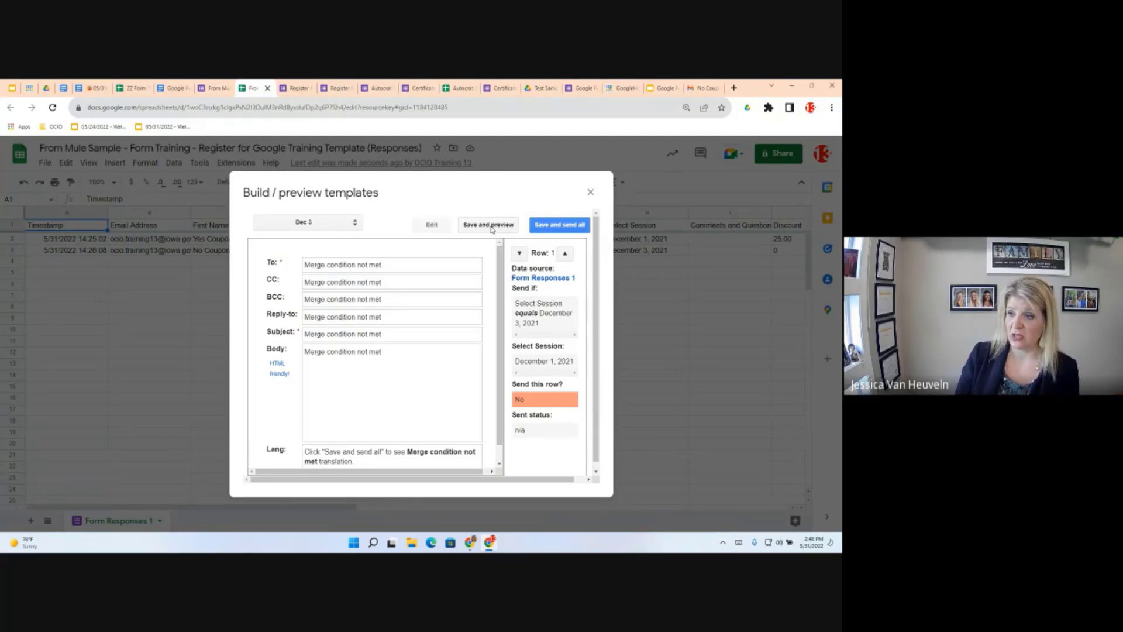
{"action": "left_click", "coordinate": [346, 229]}
{"action": "left_click", "coordinate": [349, 220]}
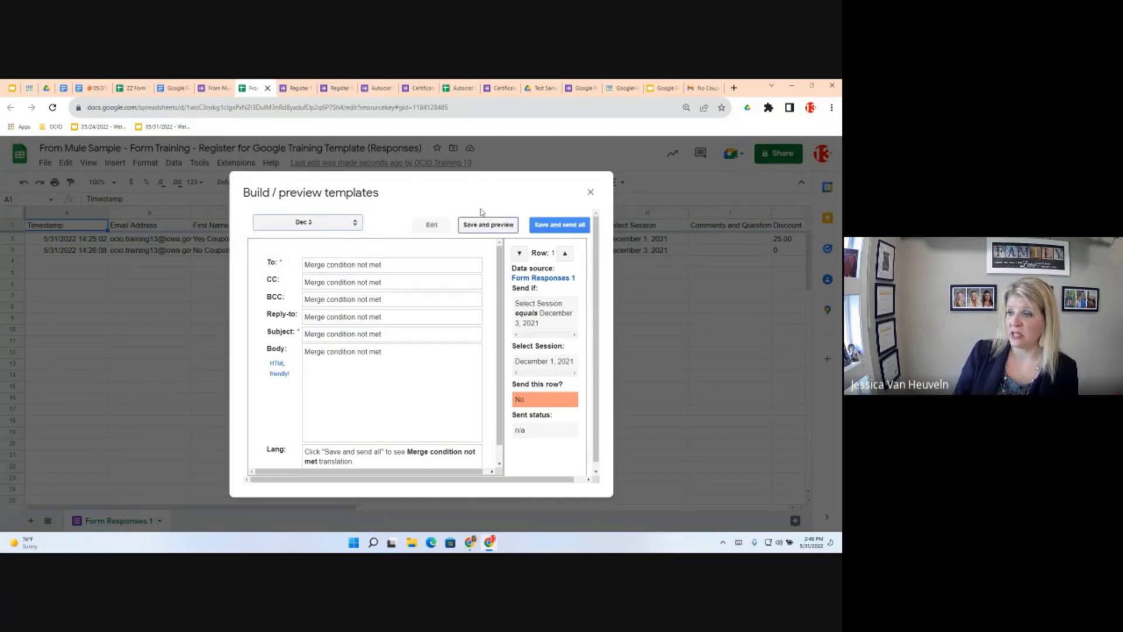
{"action": "left_click", "coordinate": [485, 226]}
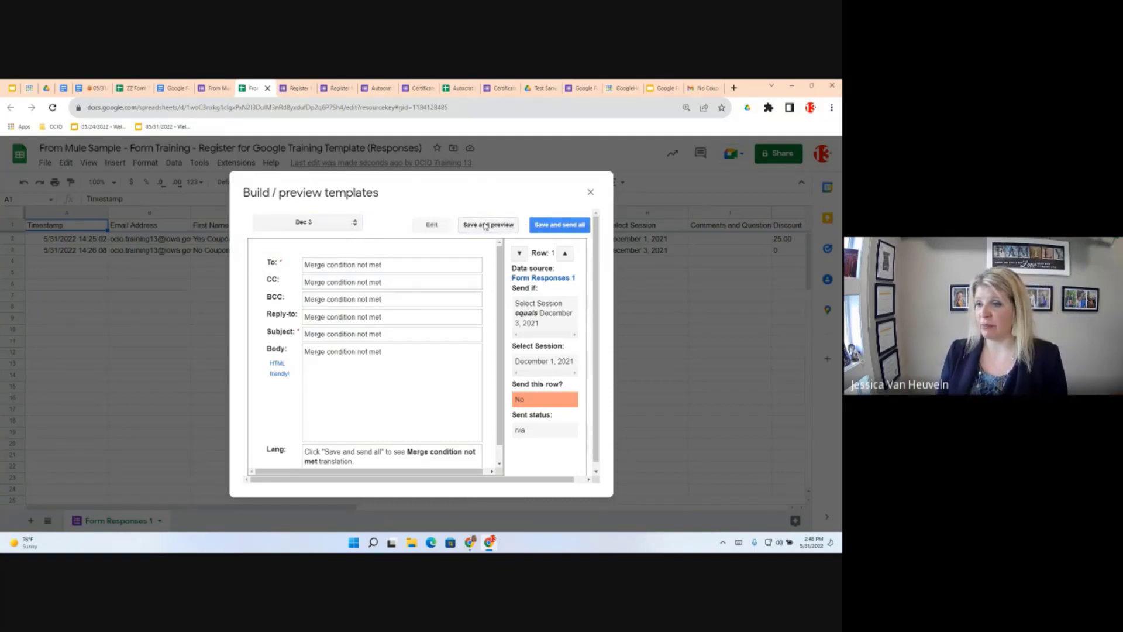
{"action": "left_click", "coordinate": [565, 254]}
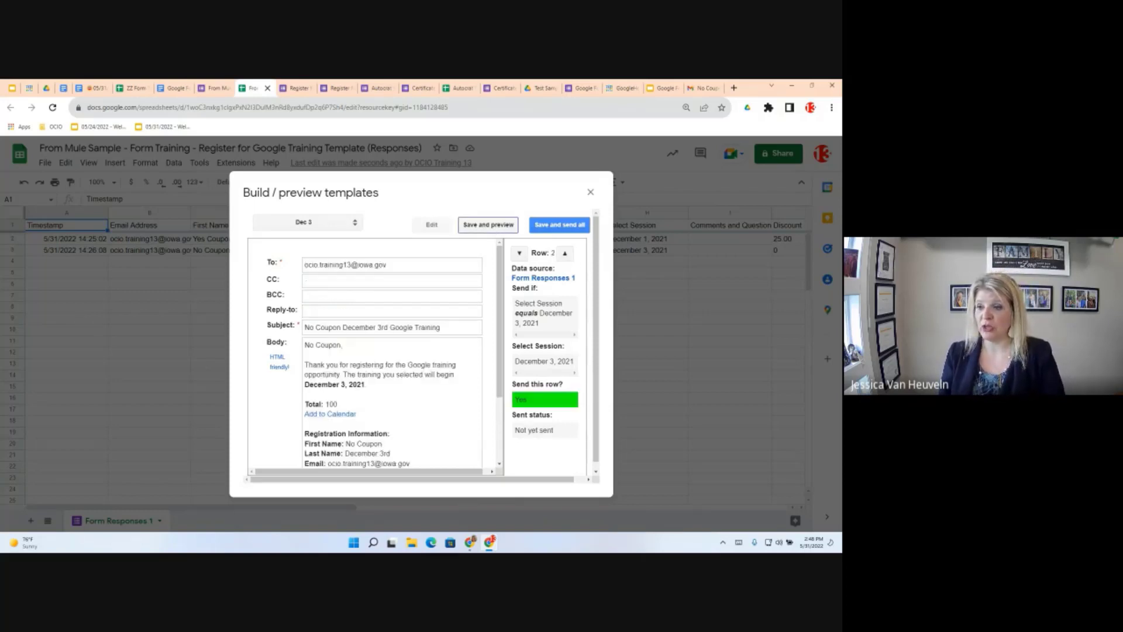
{"action": "scroll", "coordinate": [383, 417], "scroll_direction": "down", "scroll_amount": 2}
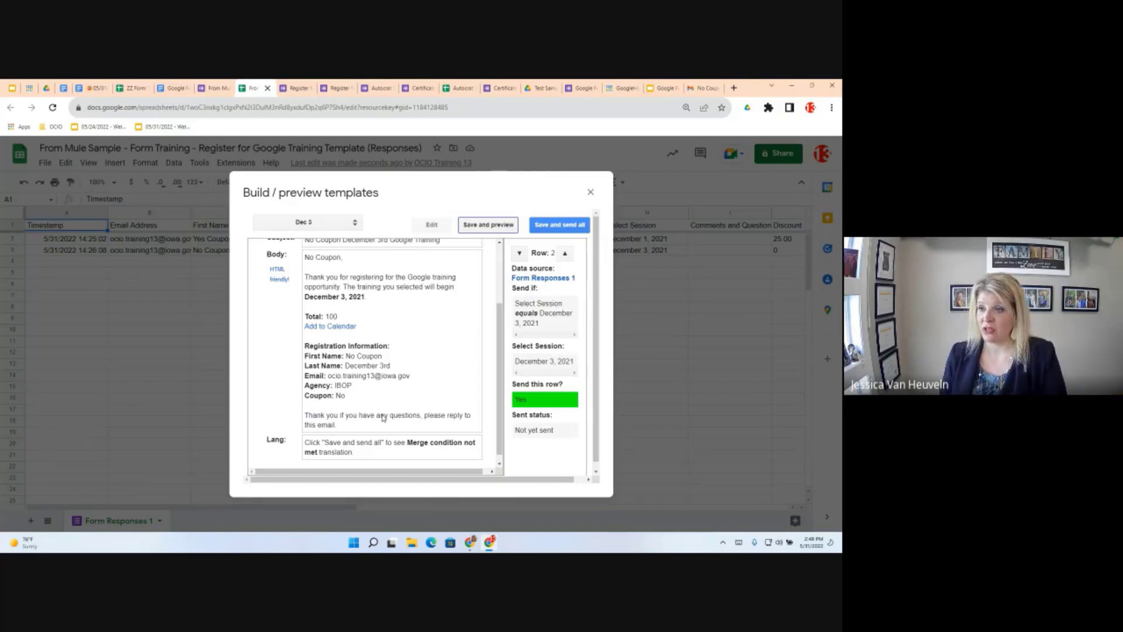
Preview the Dec 1 email for row 1, then open Preview and send all showing 2 emails
{"action": "left_click", "coordinate": [350, 222]}
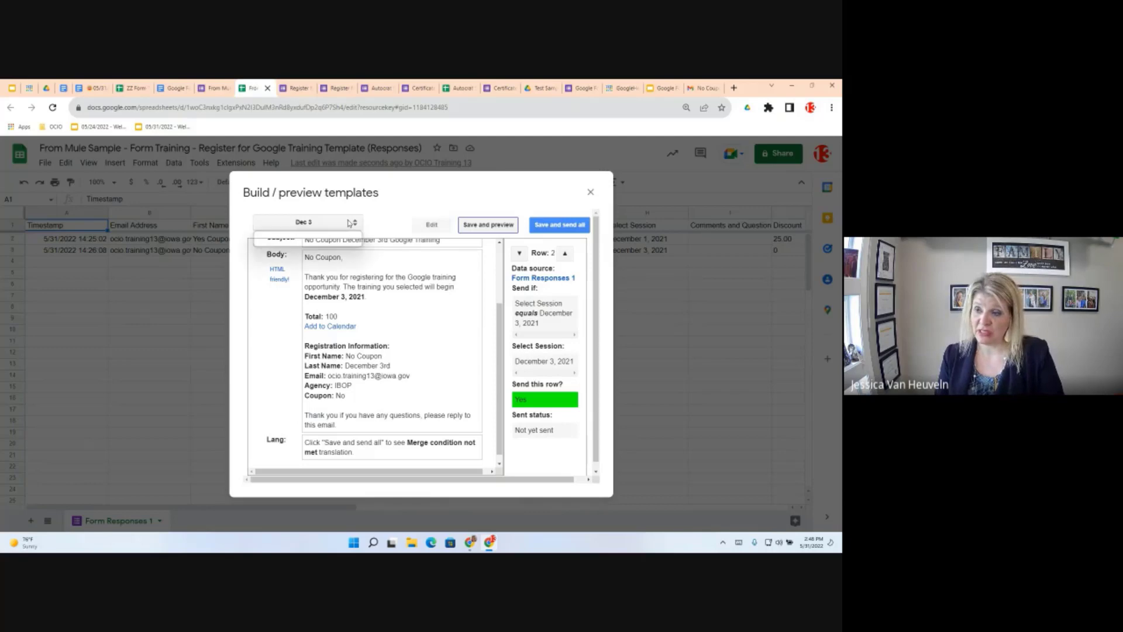
{"action": "left_click", "coordinate": [337, 239]}
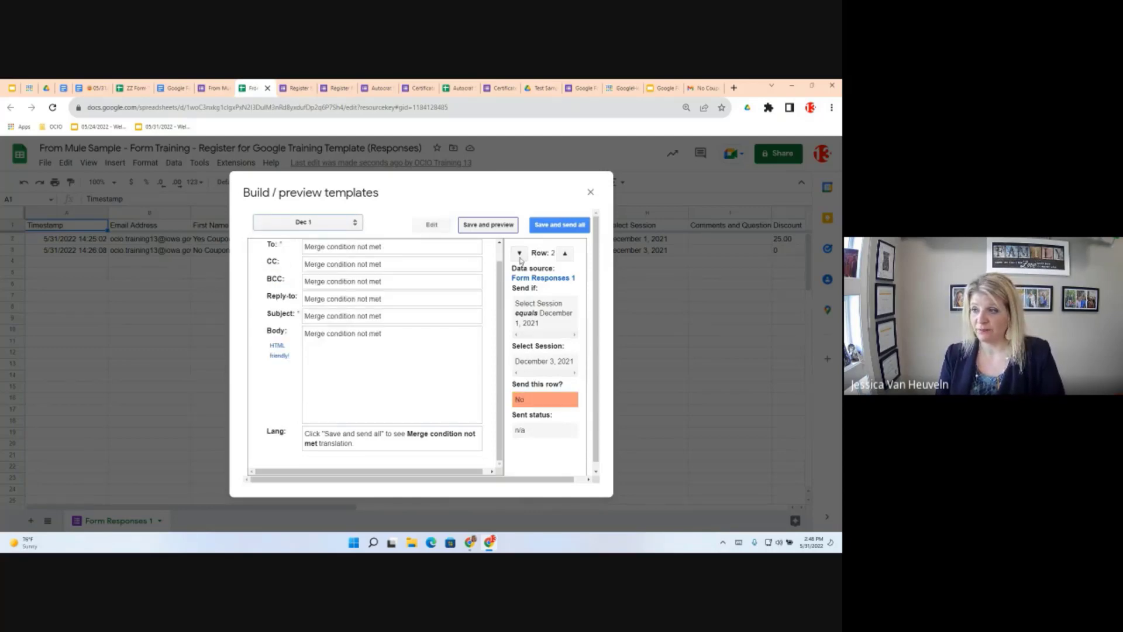
{"action": "left_click", "coordinate": [519, 253]}
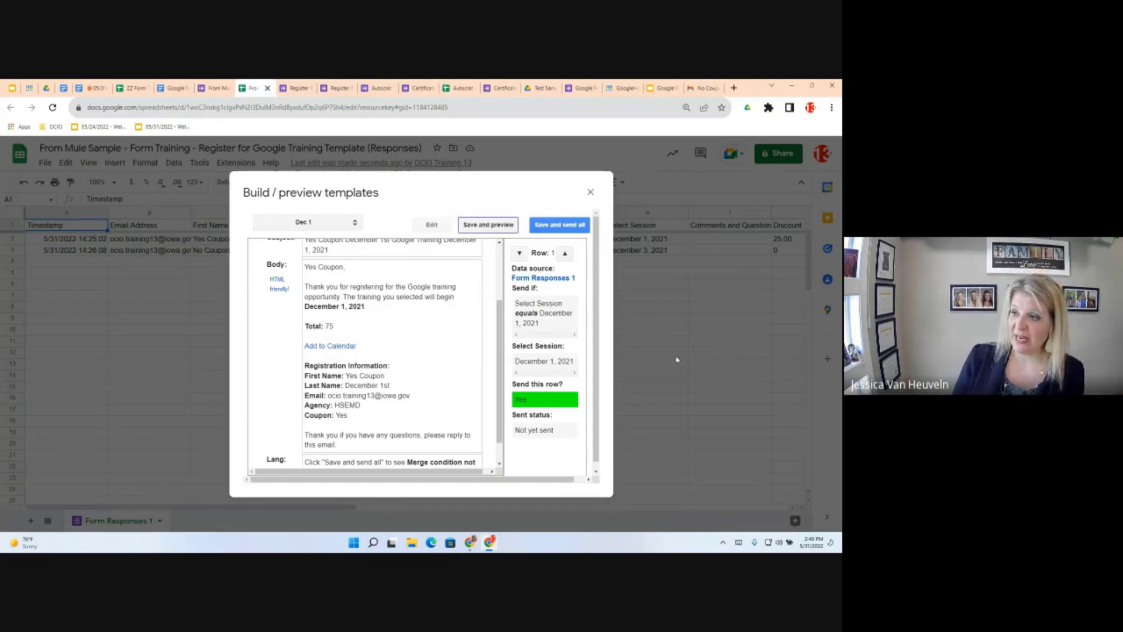
{"action": "left_click", "coordinate": [550, 228]}
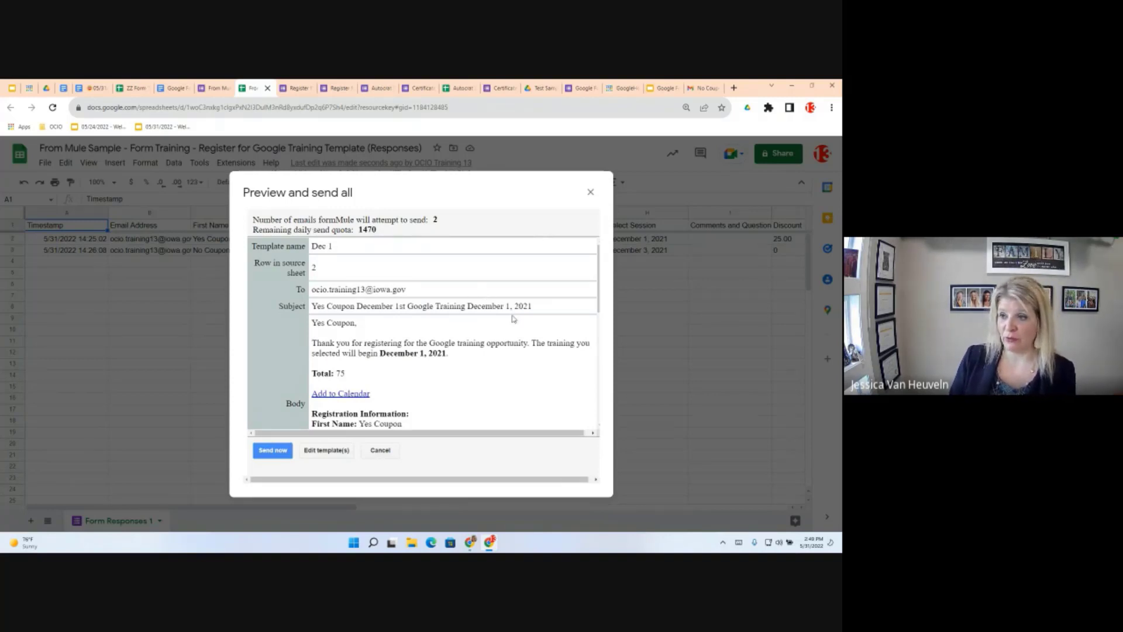
Send both confirmation emails and check the 5/31/2022 14:50:03 stamps in the Dec 1 and Dec 3 Send Status columns
{"action": "scroll", "coordinate": [513, 319], "scroll_direction": "down", "scroll_amount": 3}
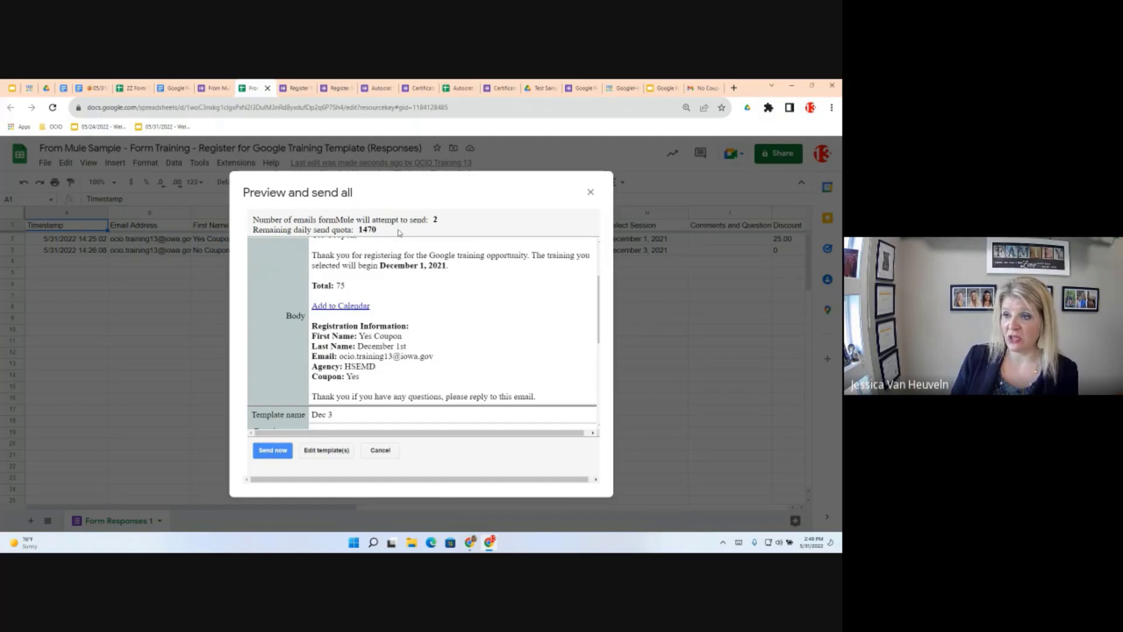
{"action": "left_click_drag", "start_coordinate": [351, 239], "coordinate": [253, 223]}
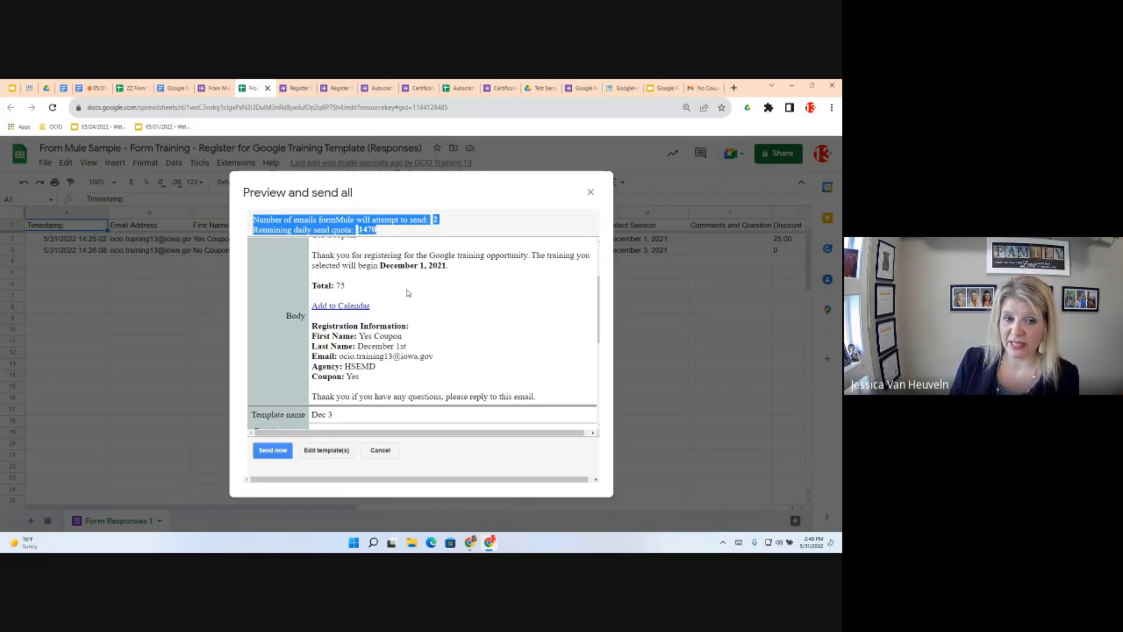
{"action": "left_click", "coordinate": [264, 456]}
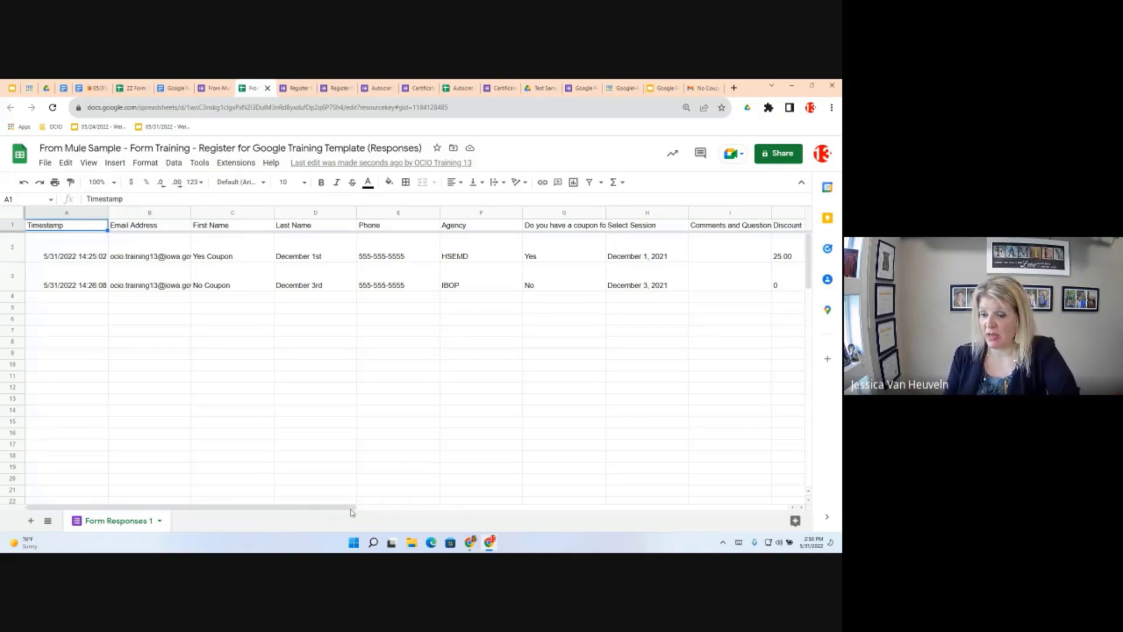
{"action": "left_click_drag", "start_coordinate": [353, 506], "coordinate": [728, 494]}
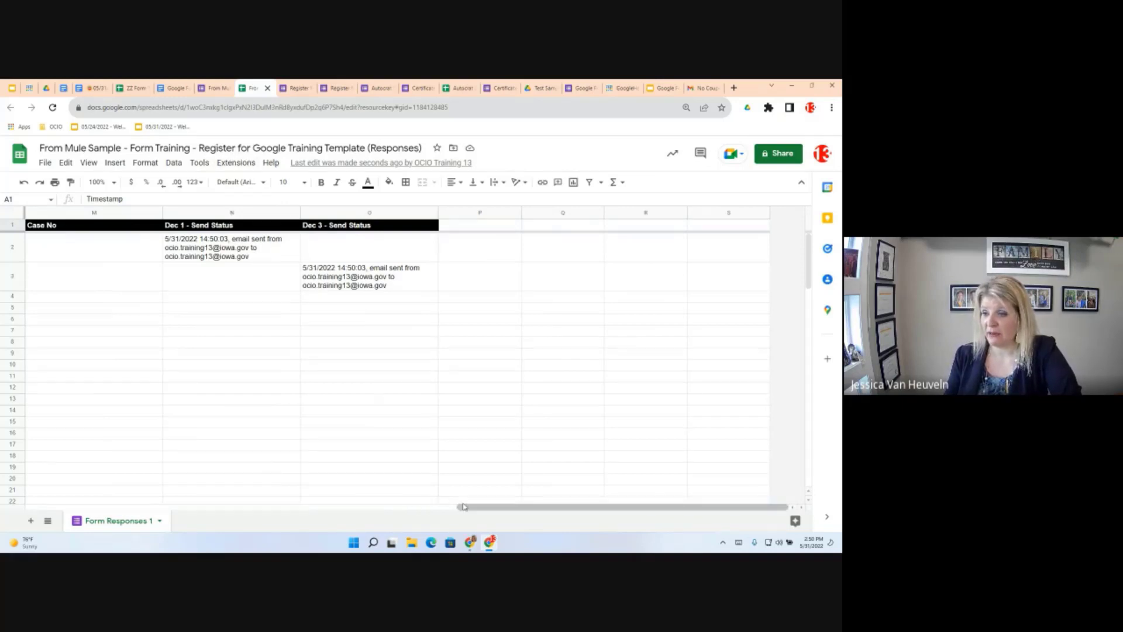
{"action": "scroll", "coordinate": [321, 489], "scroll_direction": "left", "scroll_amount": 5}
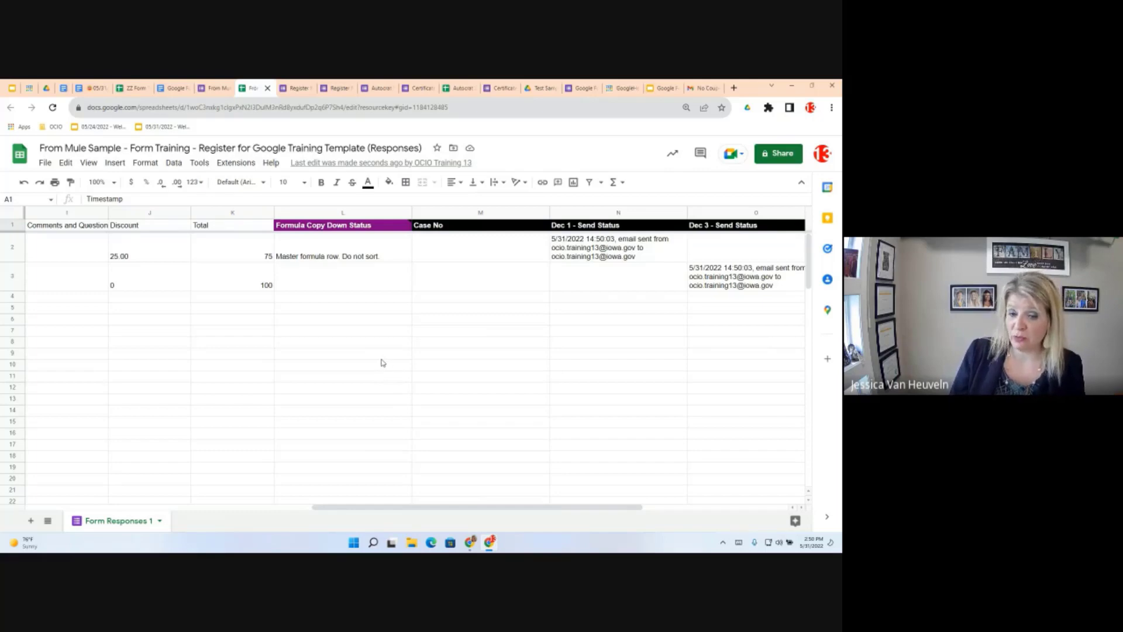
Open the live 'Register for Google Training' form via Tools > Manage form > Go to live form
{"action": "left_click", "coordinate": [199, 164]}
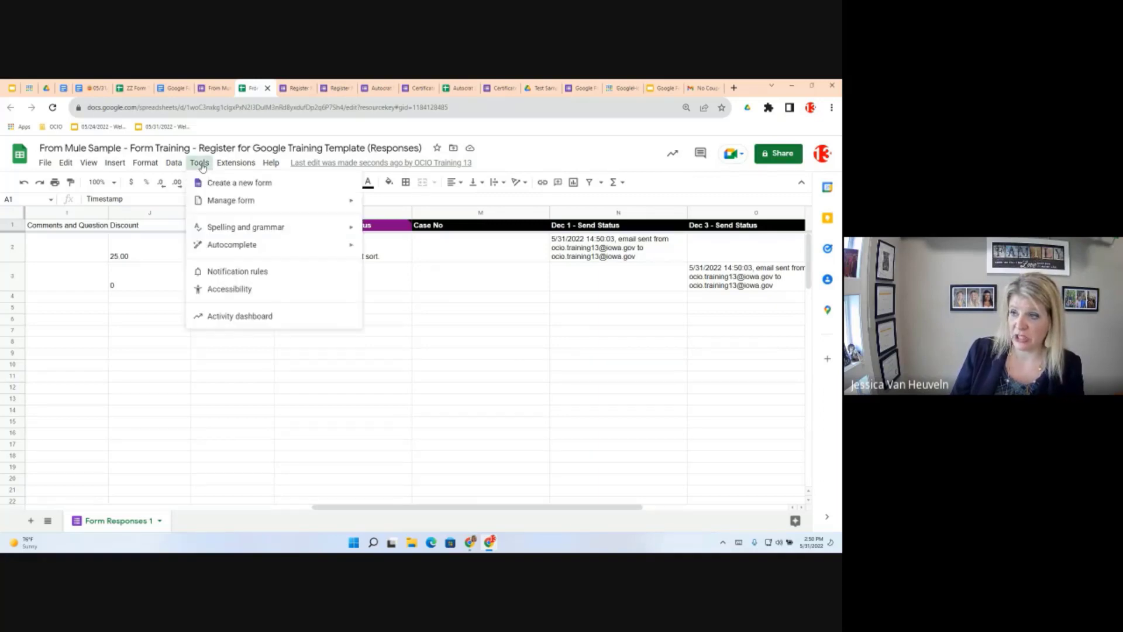
{"action": "mouse_move", "coordinate": [210, 207]}
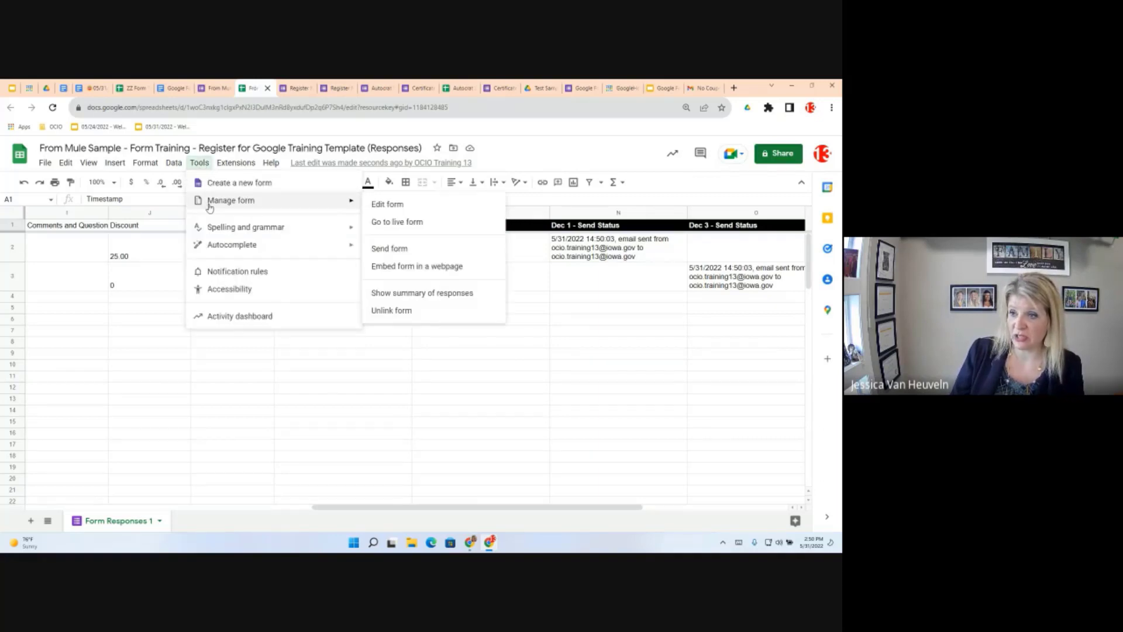
{"action": "left_click", "coordinate": [434, 222]}
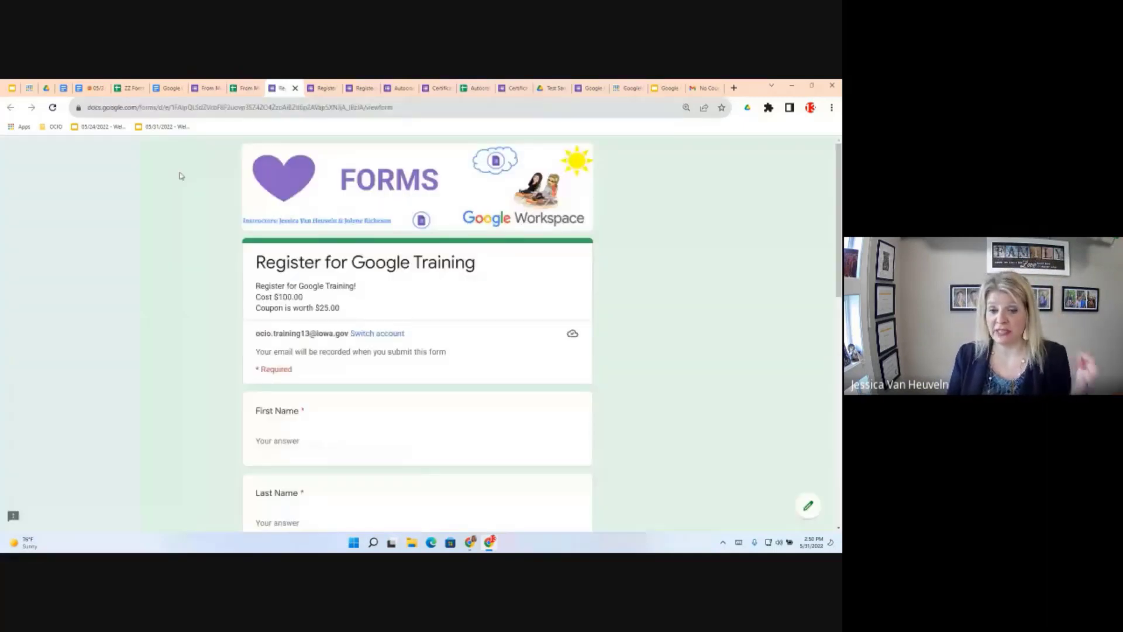
Fill in the test registrant's first name, last name and phone number on the form
{"action": "scroll", "coordinate": [180, 175], "scroll_direction": "down", "scroll_amount": 3}
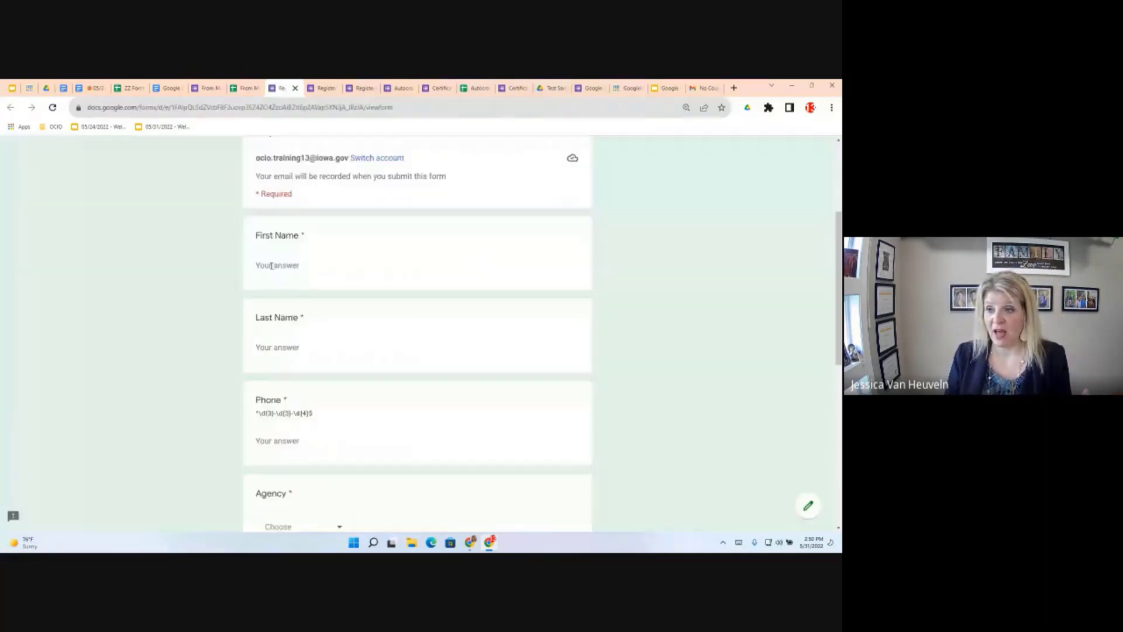
{"action": "left_click", "coordinate": [339, 266]}
{"action": "type", "text": "Yes C"}
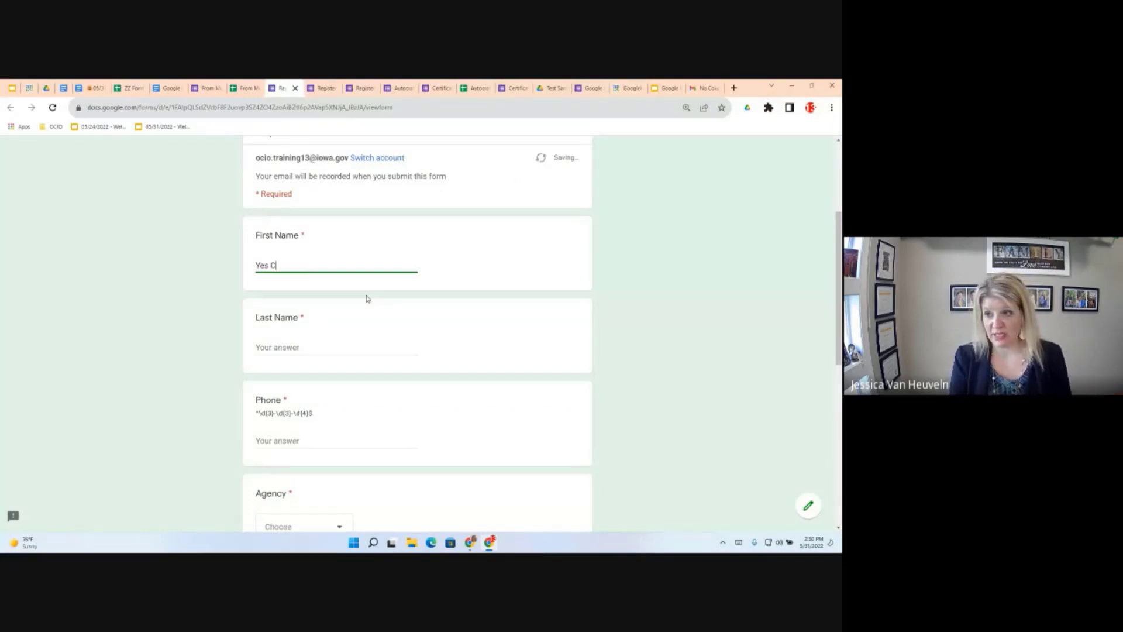
{"action": "type", "text": "oupon"}
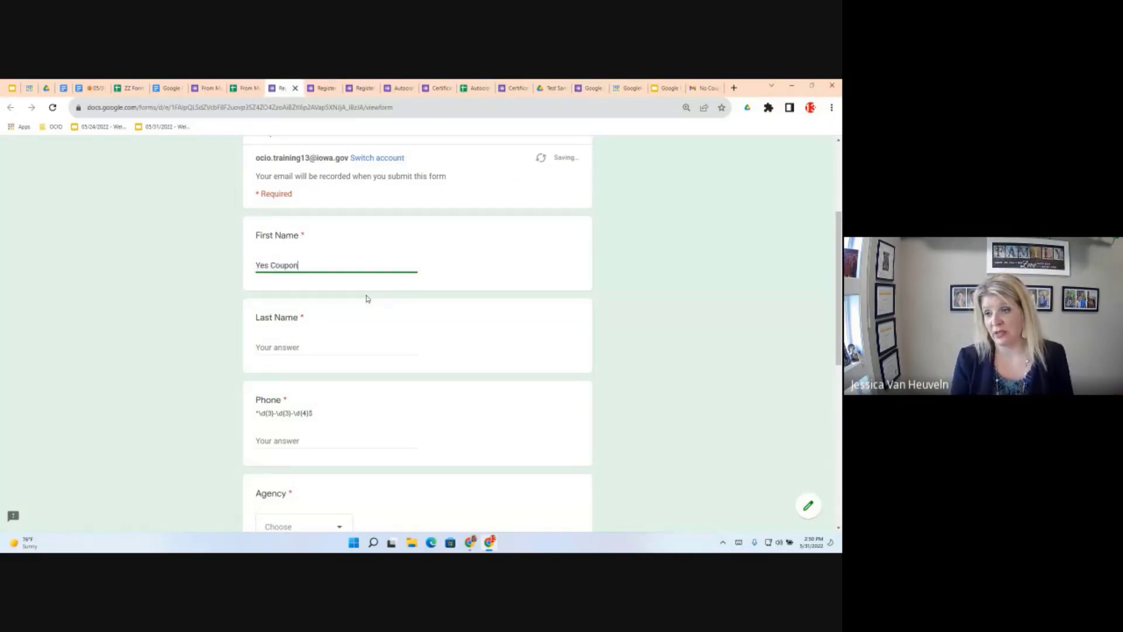
{"action": "left_click", "coordinate": [269, 344]}
{"action": "left_click", "coordinate": [314, 266]}
{"action": "type", "text": "Again"}
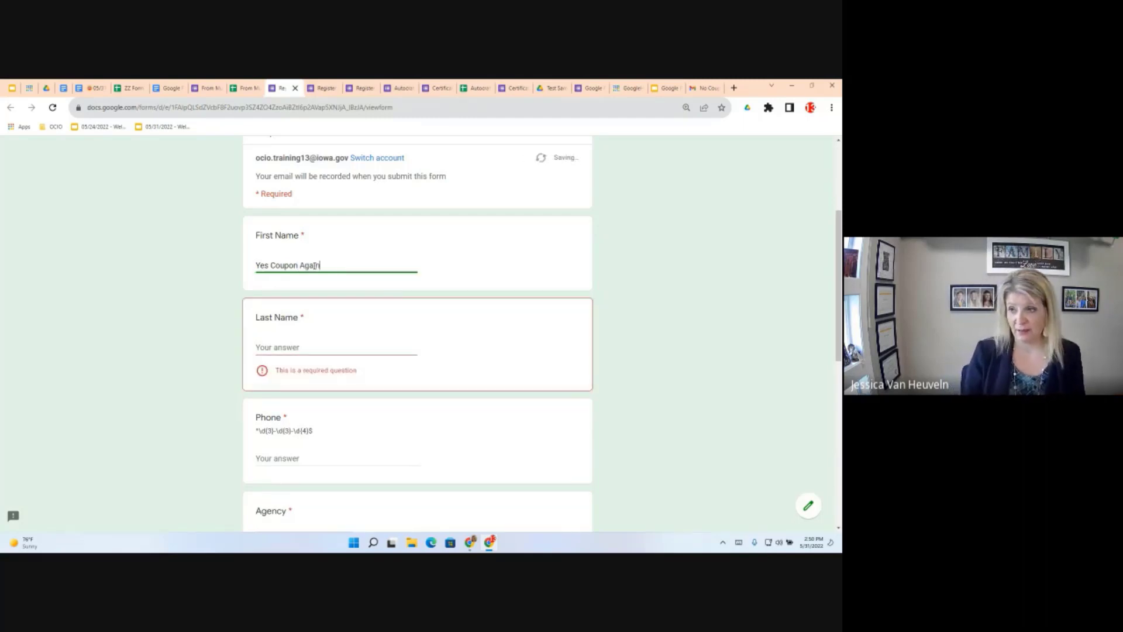
{"action": "left_click", "coordinate": [290, 343]}
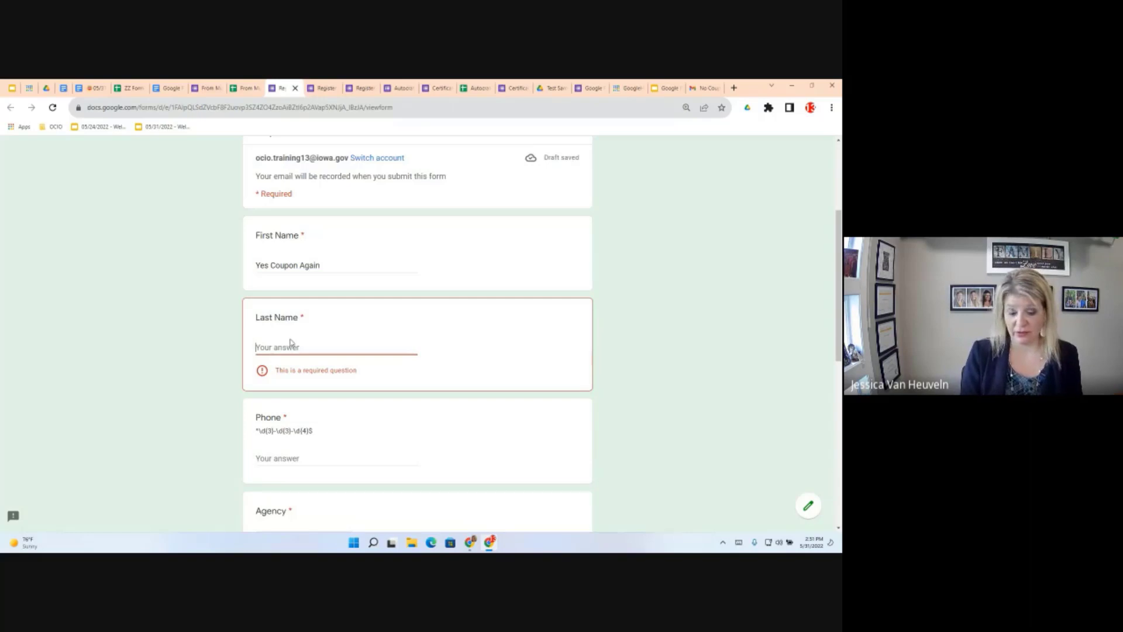
{"action": "type", "text": "December 3"}
{"action": "scroll", "coordinate": [300, 386], "scroll_direction": "down", "scroll_amount": 4}
{"action": "left_click", "coordinate": [276, 223]}
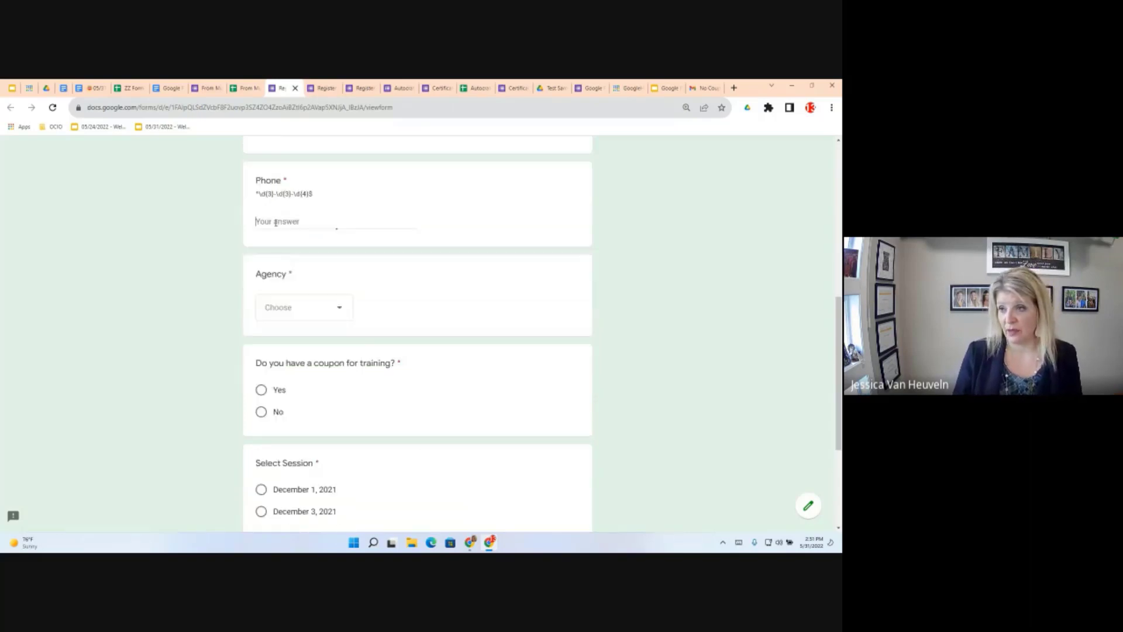
{"action": "type", "text": "555-5555"}
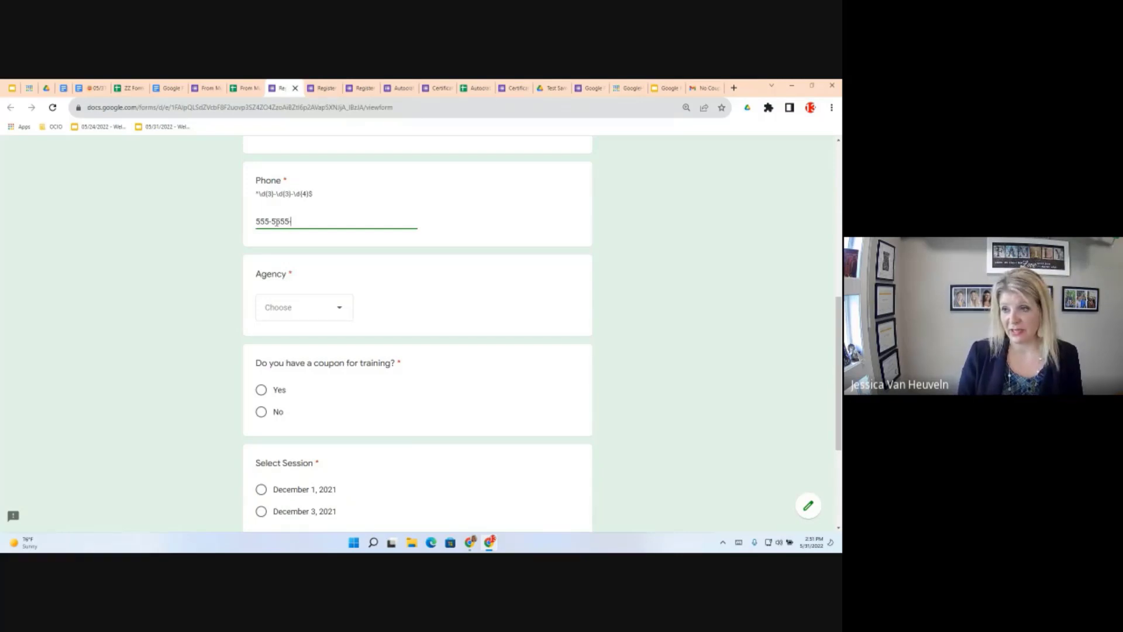
{"action": "key", "text": "BackSpace"}
{"action": "type", "text": "-5555"}
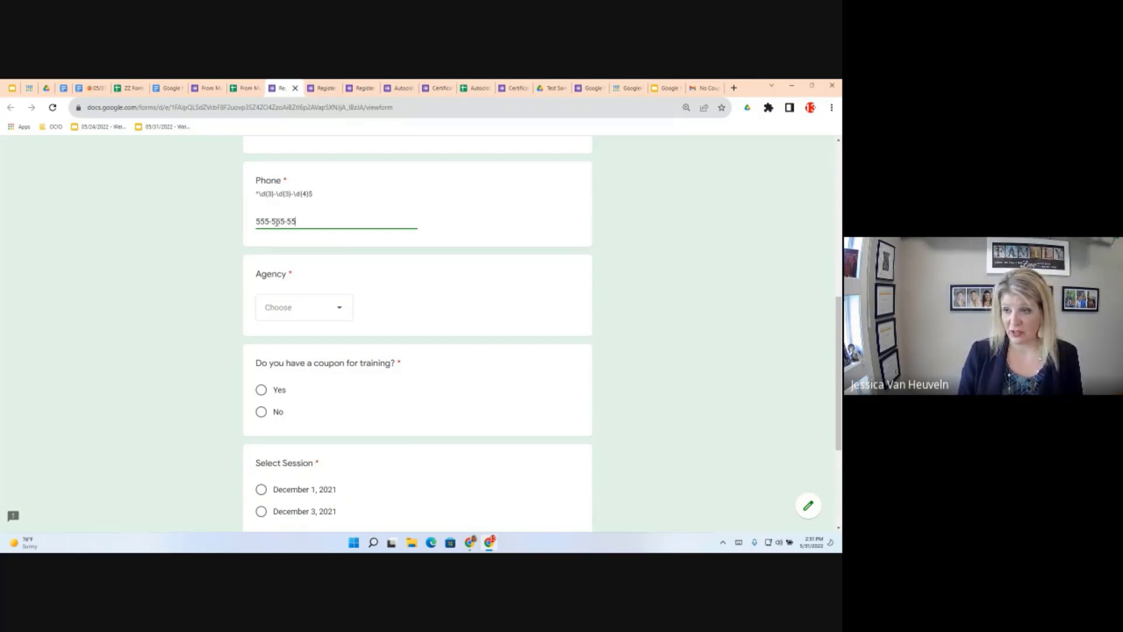
Choose agency DPH, answer Yes to the coupon, pick the December 1, 2021 session, and submit
{"action": "left_click", "coordinate": [340, 314]}
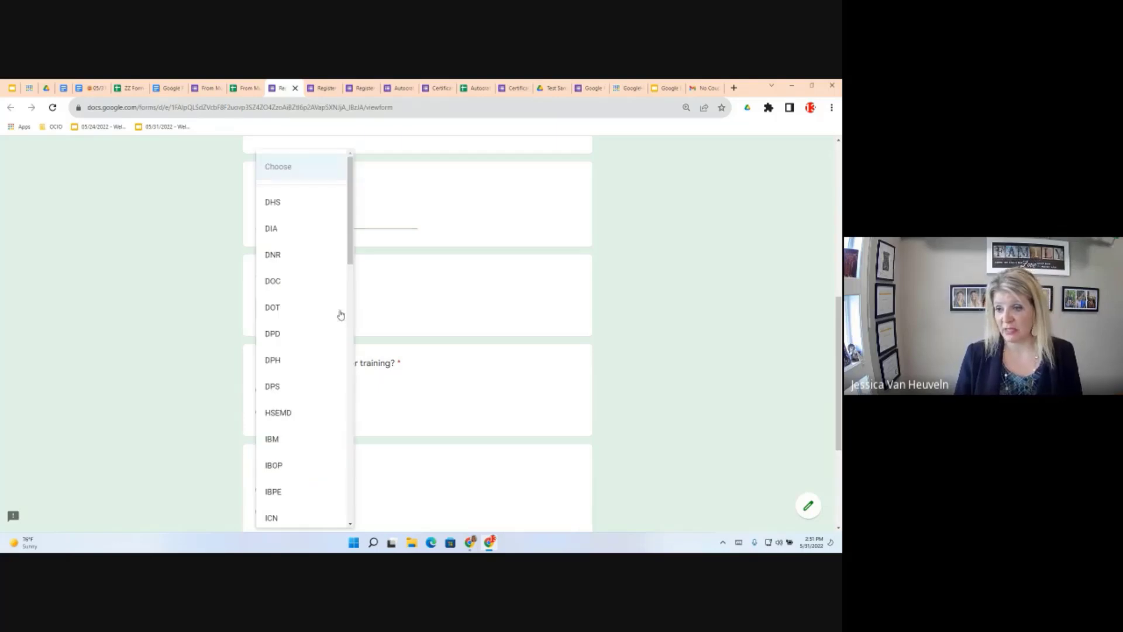
{"action": "left_click", "coordinate": [292, 360]}
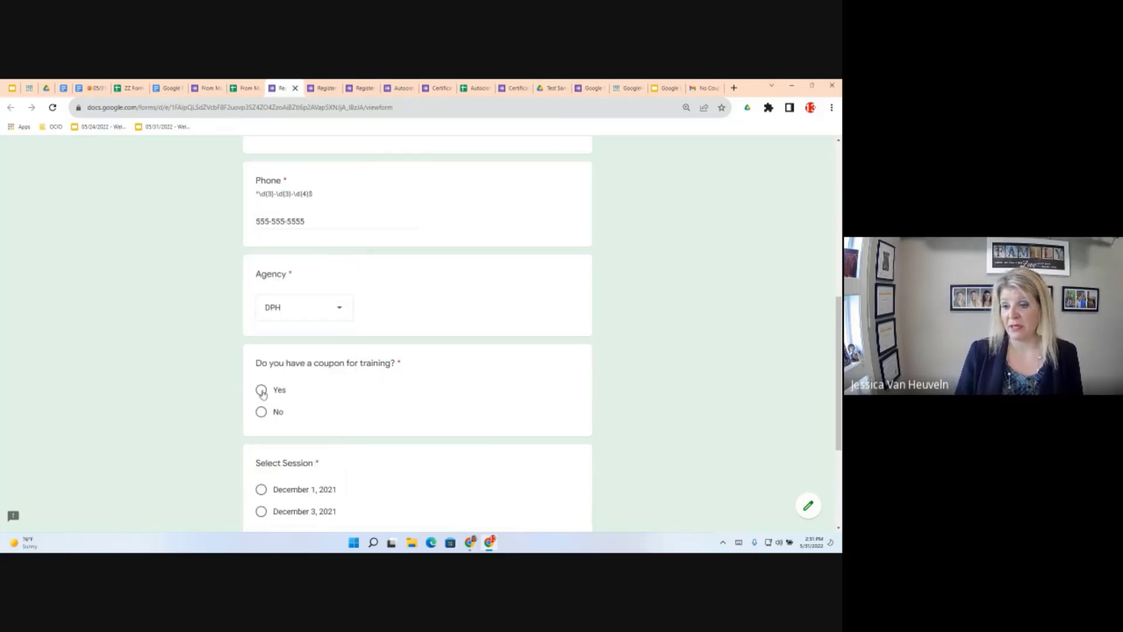
{"action": "scroll", "coordinate": [262, 497], "scroll_direction": "down", "scroll_amount": 4}
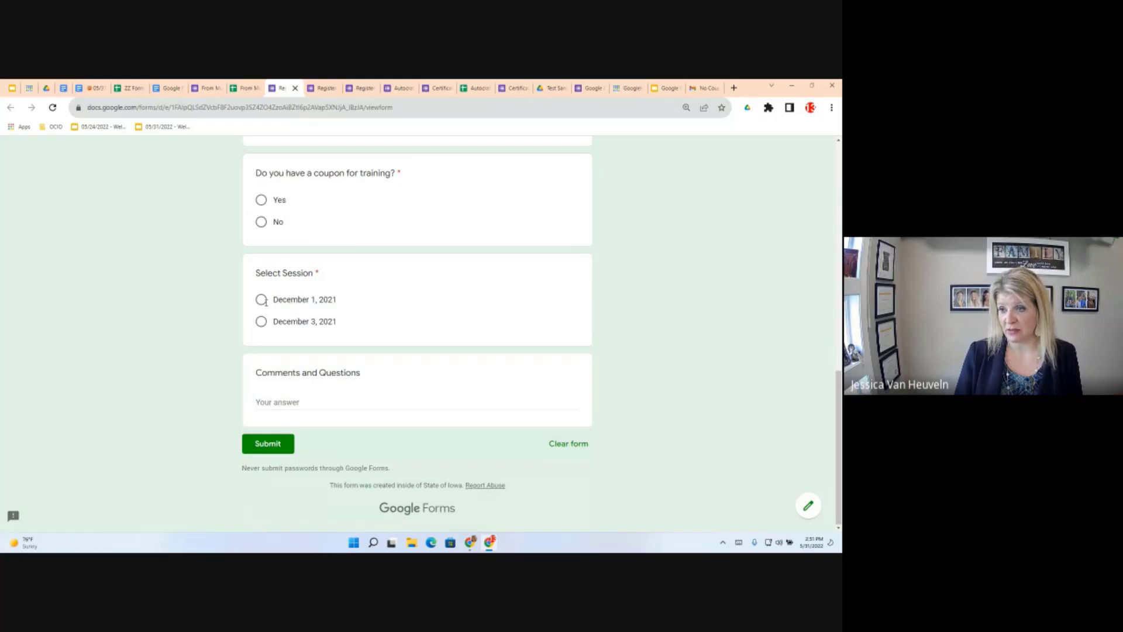
{"action": "left_click", "coordinate": [262, 200]}
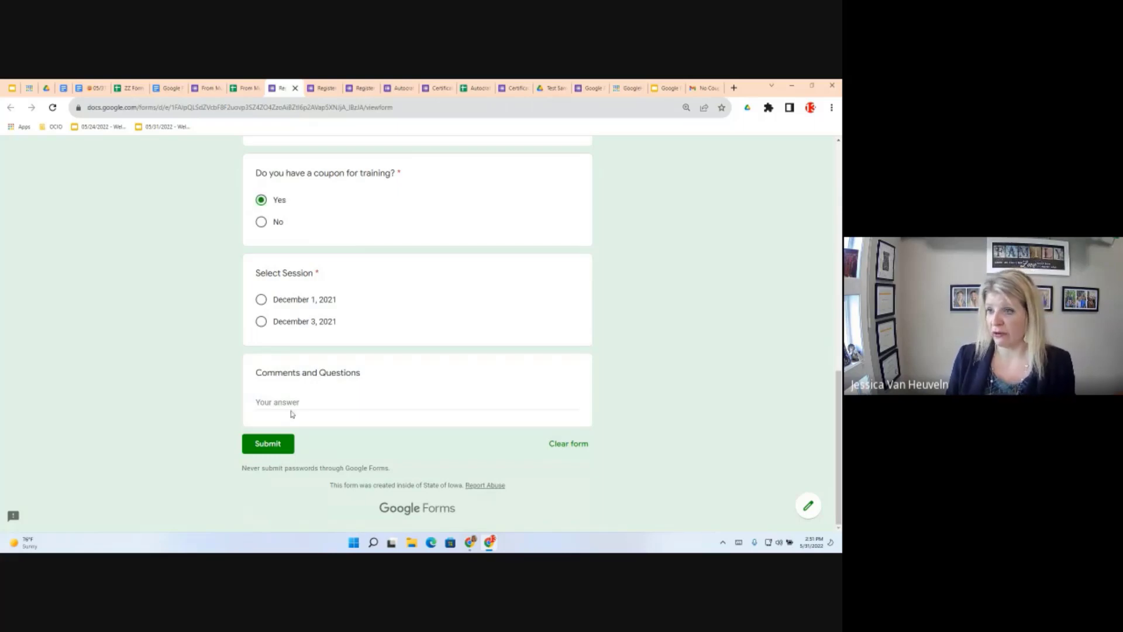
{"action": "left_click", "coordinate": [262, 299]}
{"action": "left_click", "coordinate": [292, 404]}
{"action": "left_click", "coordinate": [280, 445]}
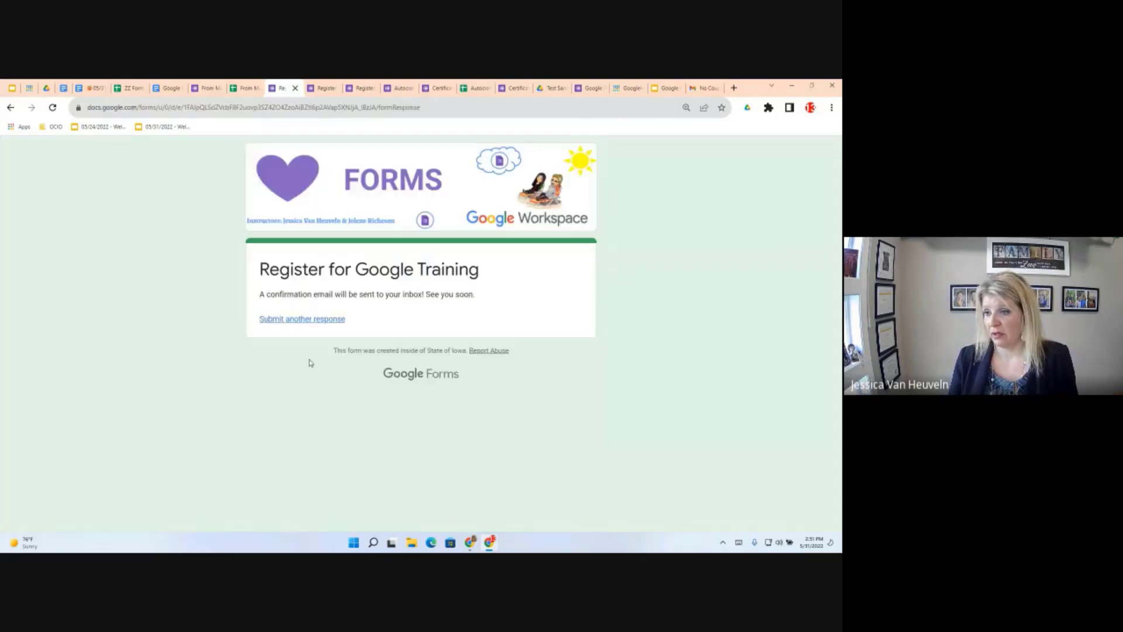
Start a new response and enter the test registrant's first name, last name and phone
{"action": "left_click", "coordinate": [305, 324]}
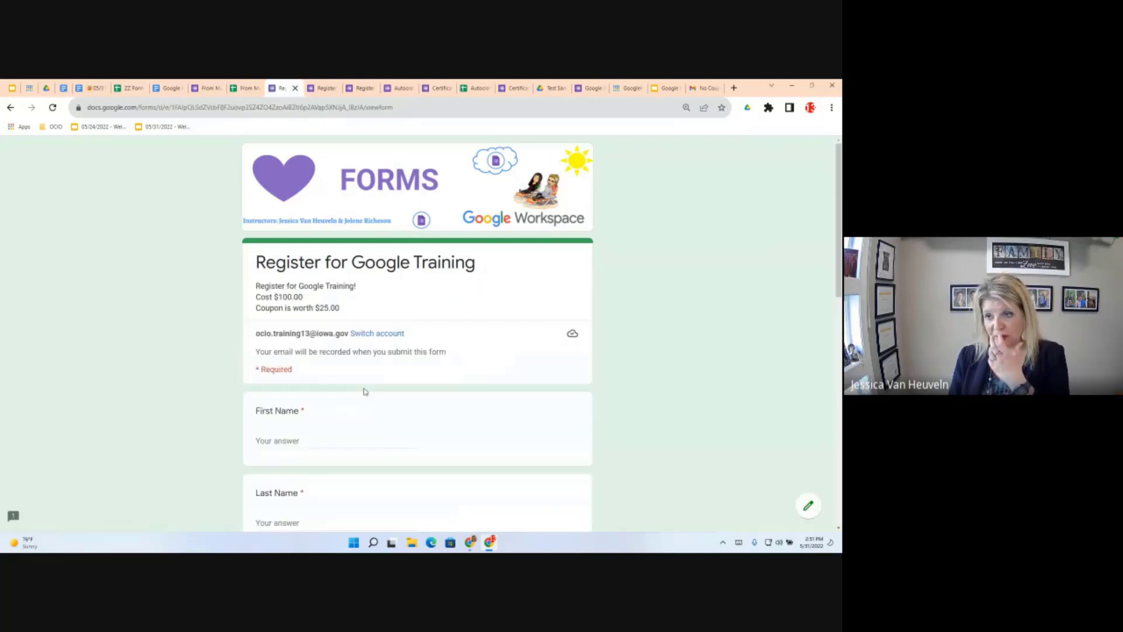
{"action": "scroll", "coordinate": [289, 371], "scroll_direction": "down", "scroll_amount": 1}
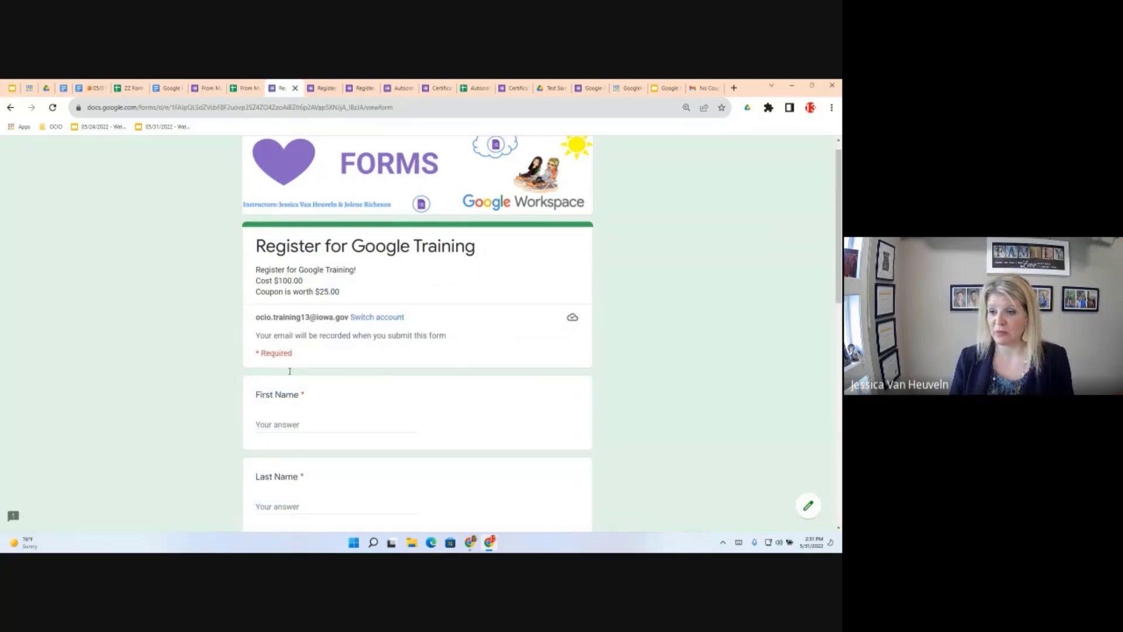
{"action": "scroll", "coordinate": [290, 374], "scroll_direction": "down", "scroll_amount": 1}
{"action": "scroll", "coordinate": [278, 411], "scroll_direction": "down", "scroll_amount": 2}
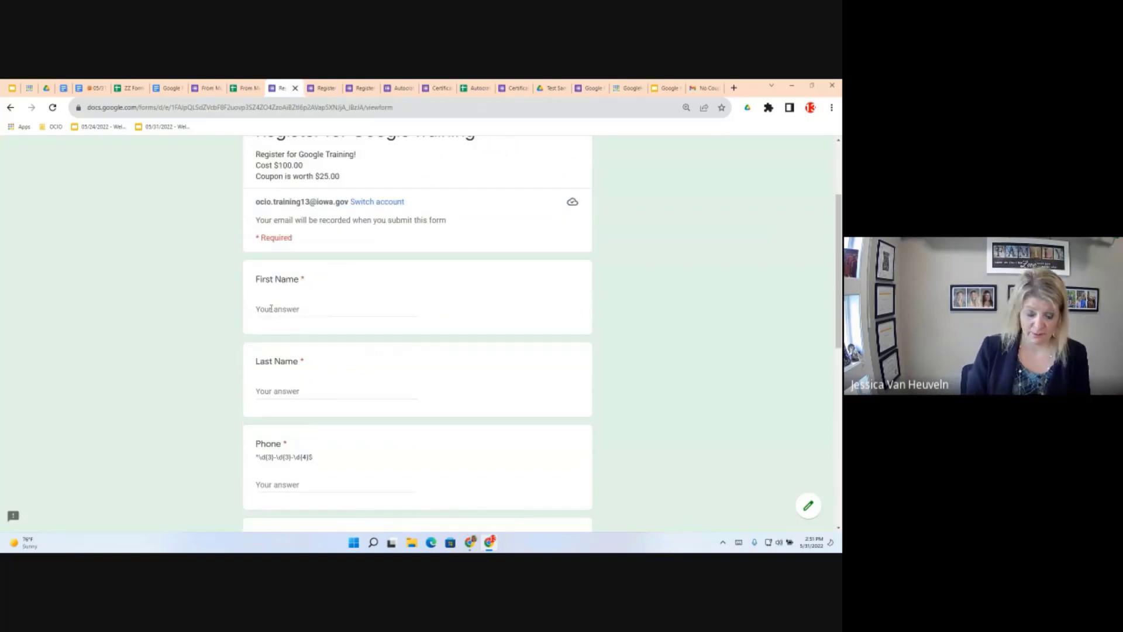
{"action": "left_click", "coordinate": [271, 308]}
{"action": "type", "text": "No Coupon"}
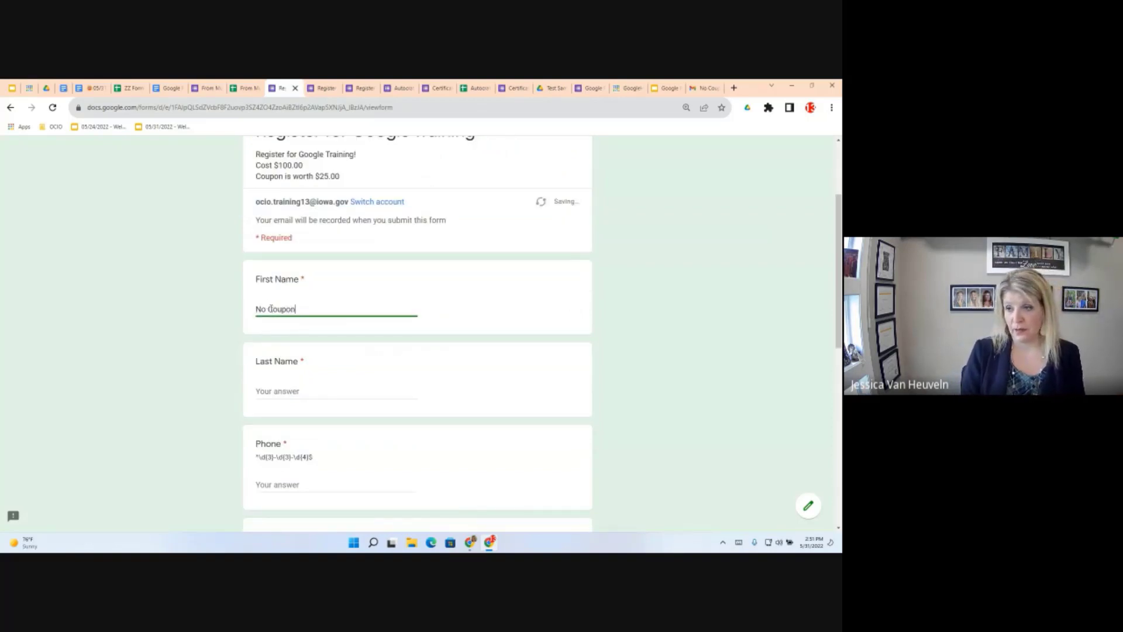
{"action": "left_click", "coordinate": [277, 391]}
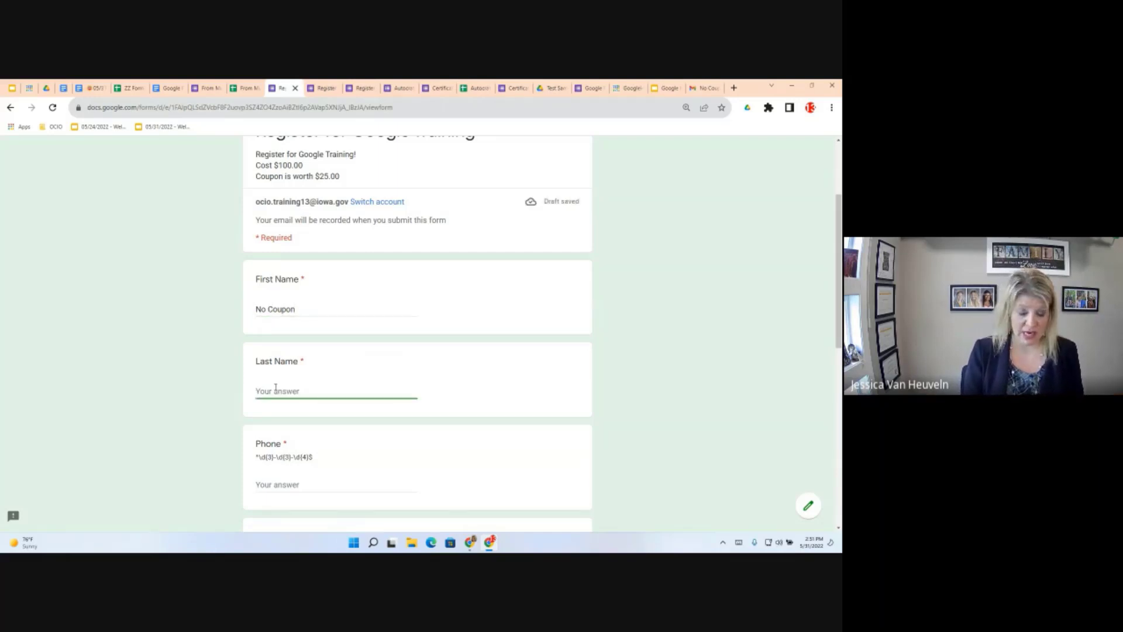
{"action": "type", "text": "De"}
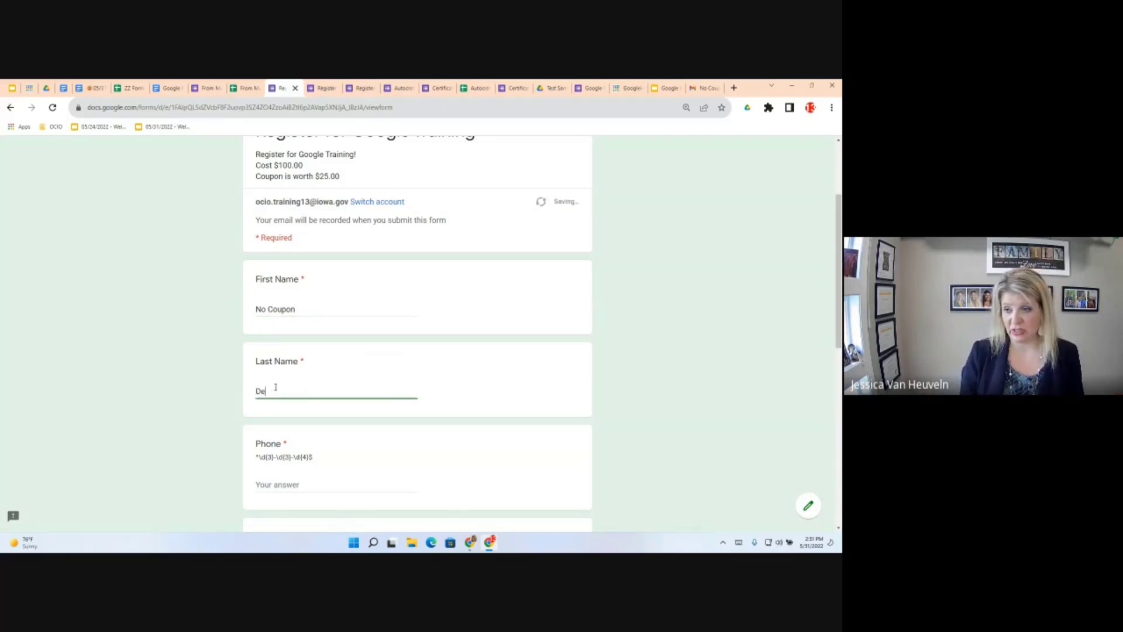
{"action": "type", "text": "cember 3"}
{"action": "left_click", "coordinate": [280, 481]}
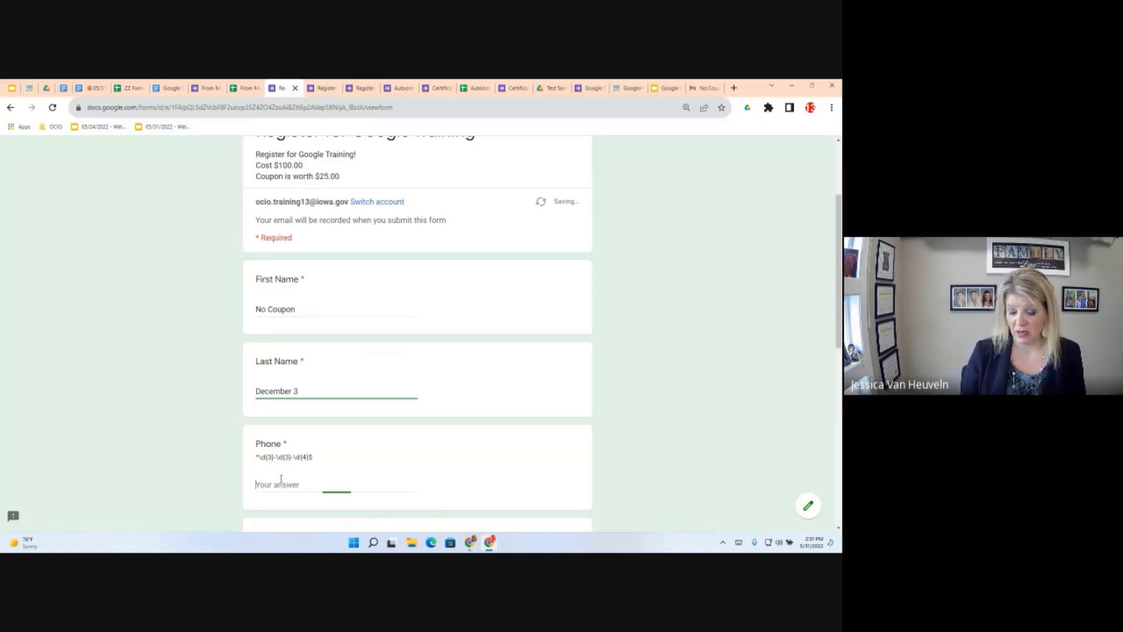
{"action": "type", "text": "555-555"}
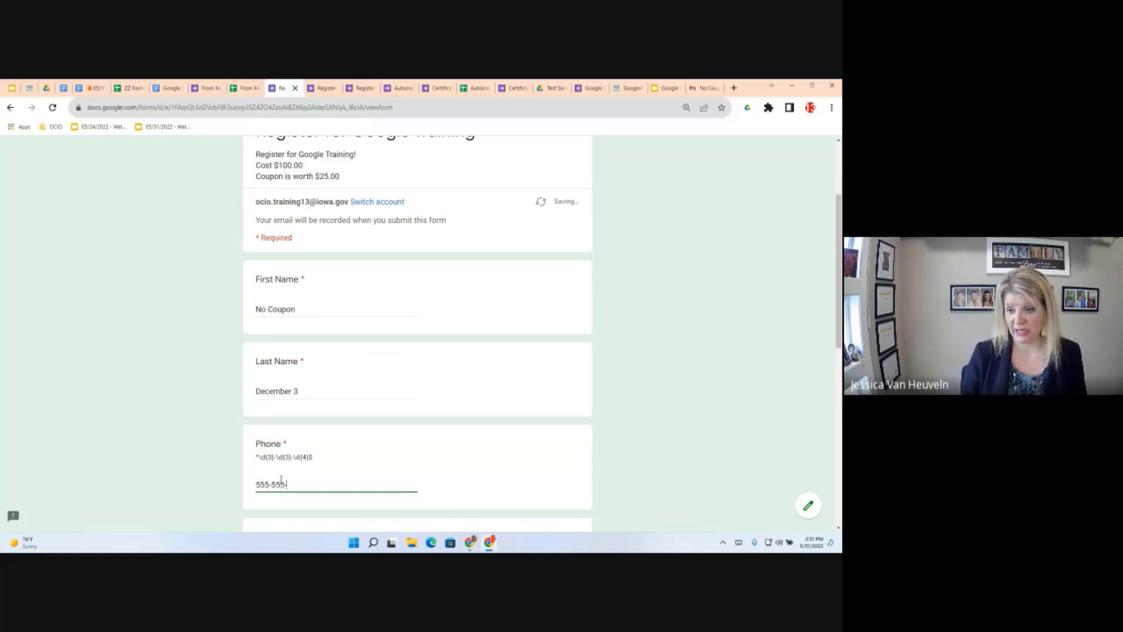
{"action": "type", "text": "-5555"}
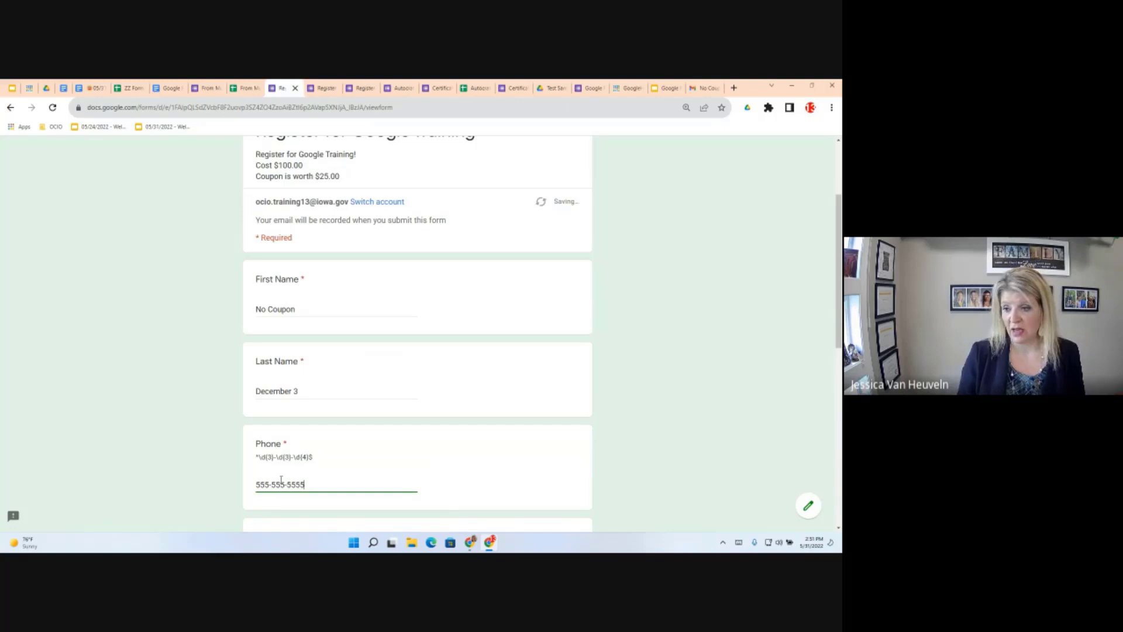
Choose agency IBM, the December 3, 2021 session and No coupon, then submit the registration
{"action": "scroll", "coordinate": [297, 486], "scroll_direction": "down", "scroll_amount": 2}
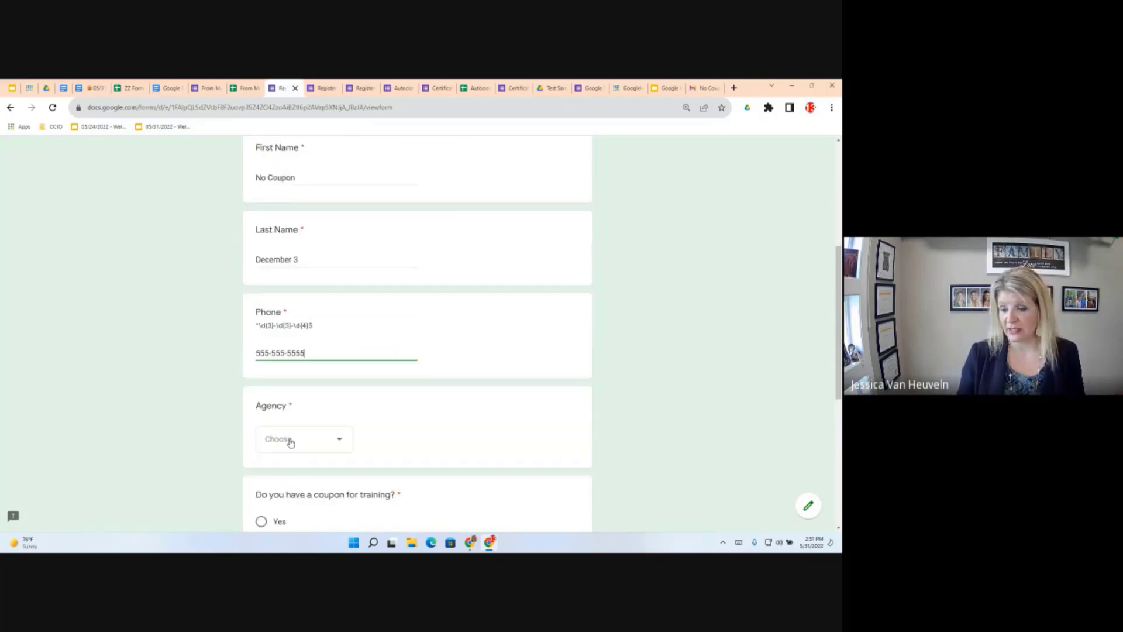
{"action": "left_click", "coordinate": [290, 442]}
{"action": "left_click", "coordinate": [275, 443]}
{"action": "scroll", "coordinate": [417, 434], "scroll_direction": "down", "scroll_amount": 1}
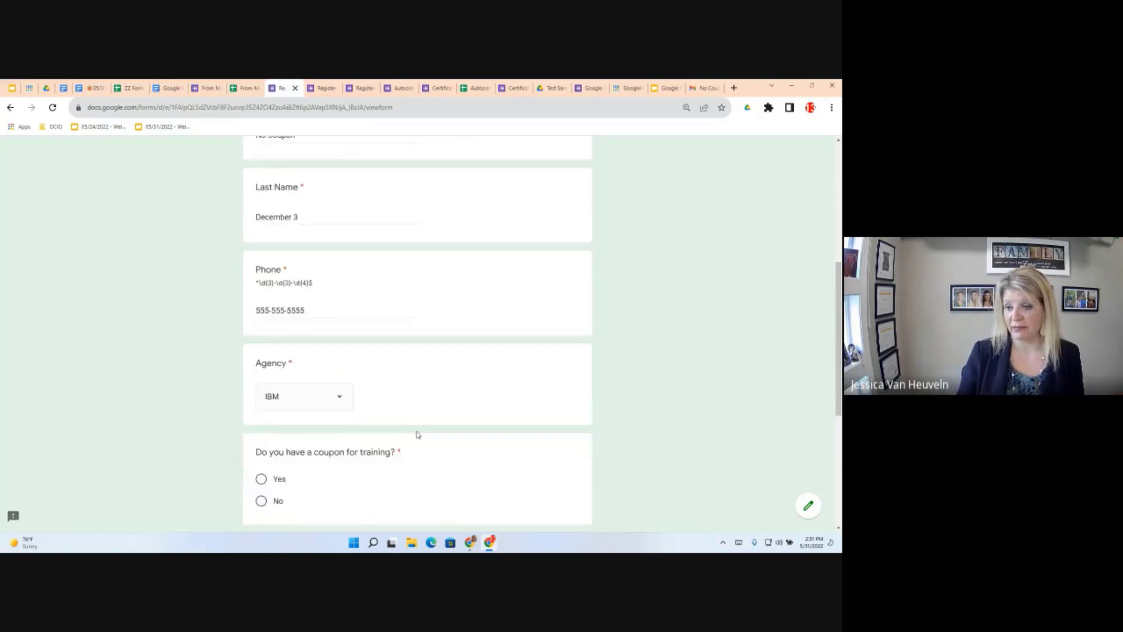
{"action": "scroll", "coordinate": [417, 434], "scroll_direction": "down", "scroll_amount": 4}
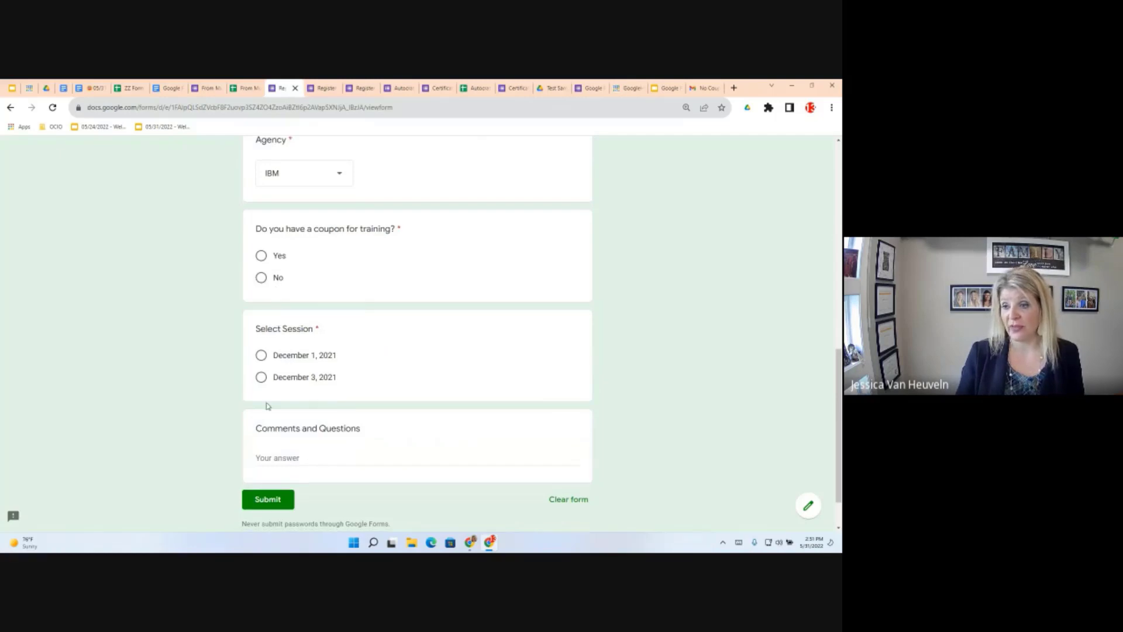
{"action": "scroll", "coordinate": [267, 406], "scroll_direction": "down", "scroll_amount": 1}
{"action": "left_click", "coordinate": [261, 336]}
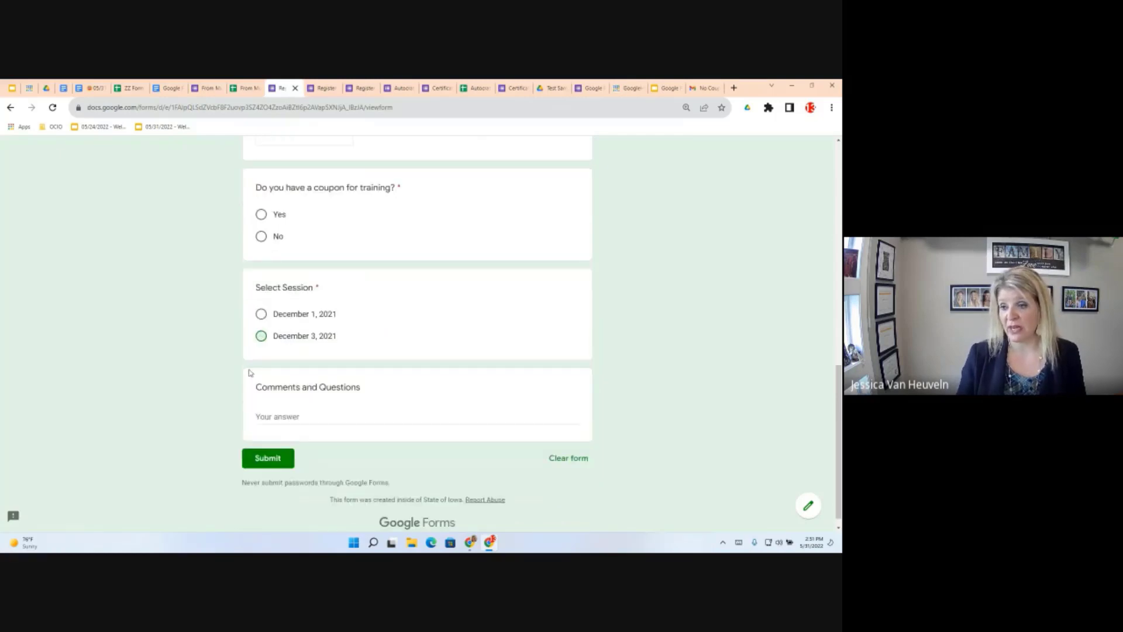
{"action": "left_click", "coordinate": [291, 418]}
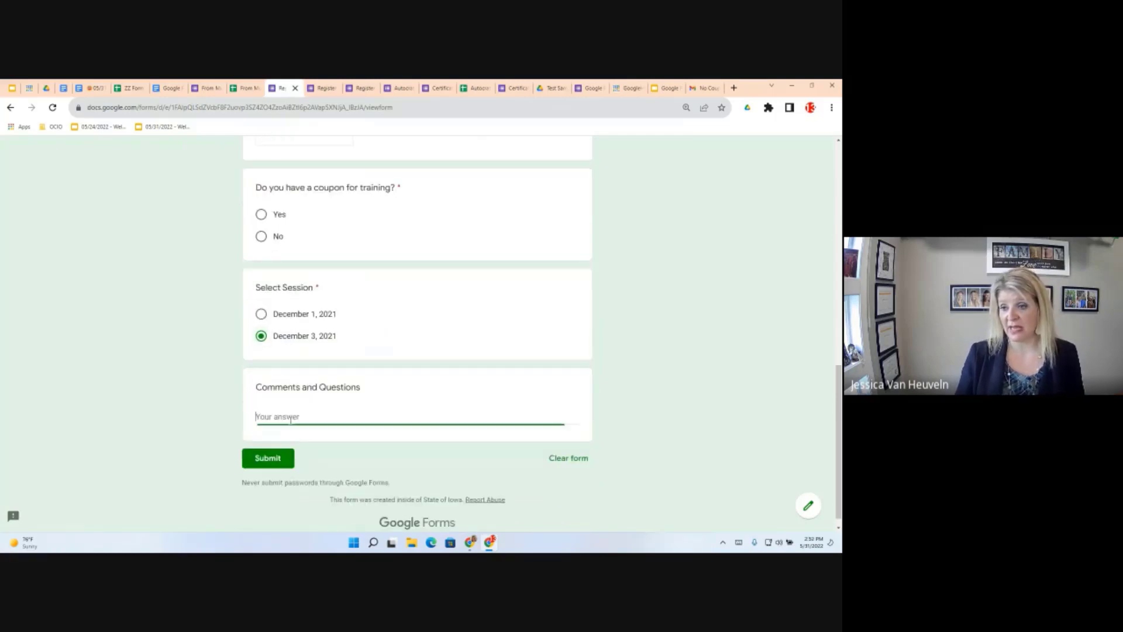
{"action": "left_click", "coordinate": [270, 457]}
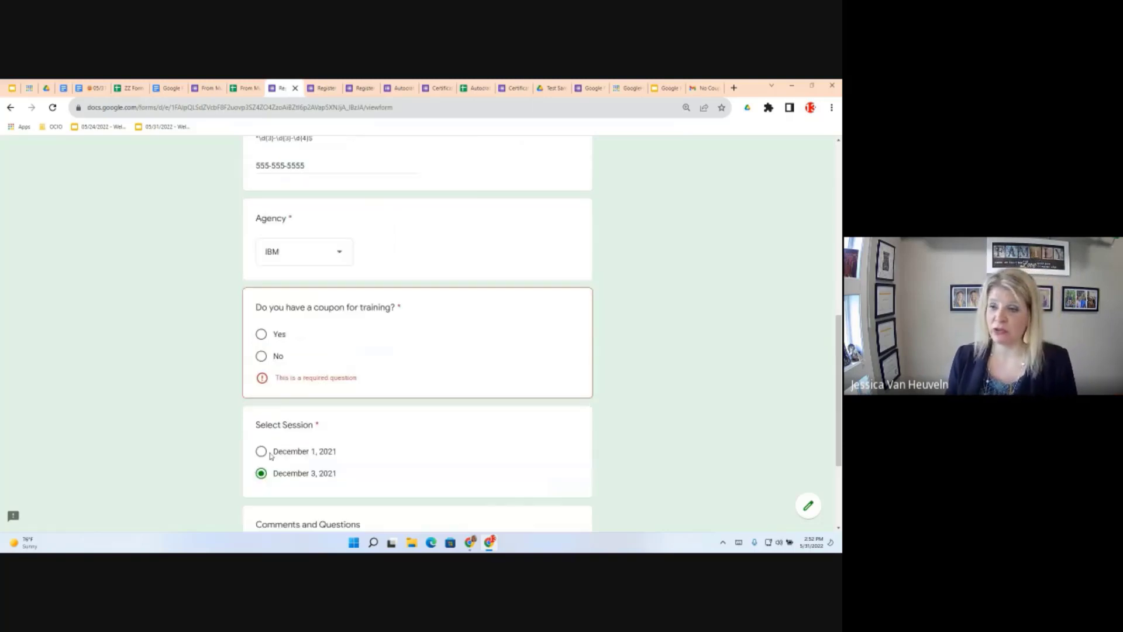
{"action": "left_click", "coordinate": [261, 355]}
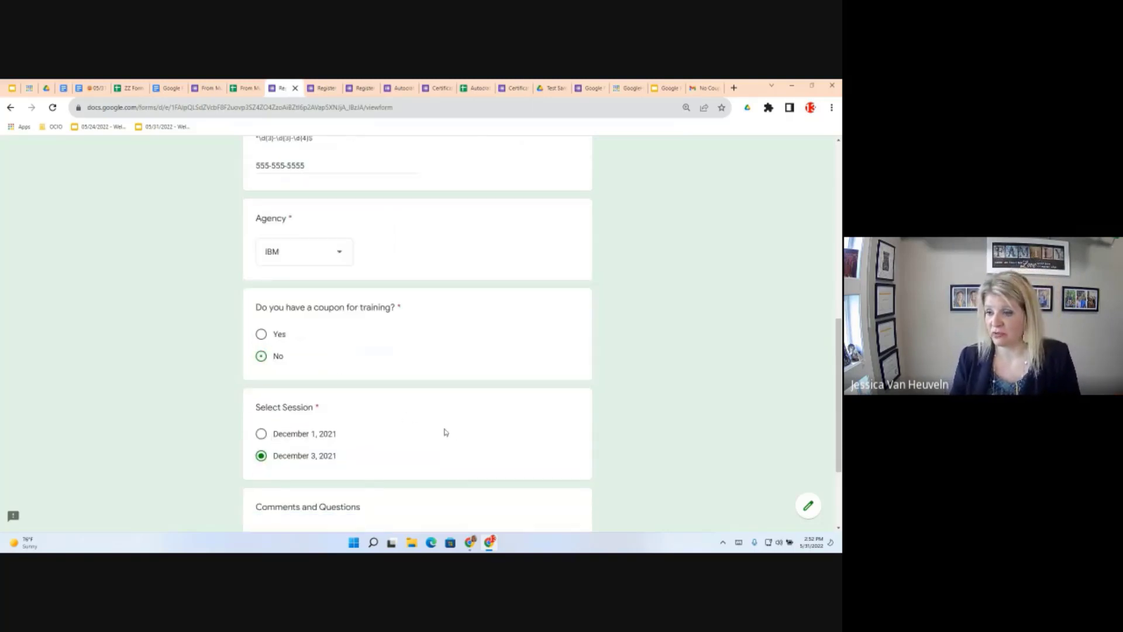
{"action": "scroll", "coordinate": [376, 408], "scroll_direction": "down", "scroll_amount": 2}
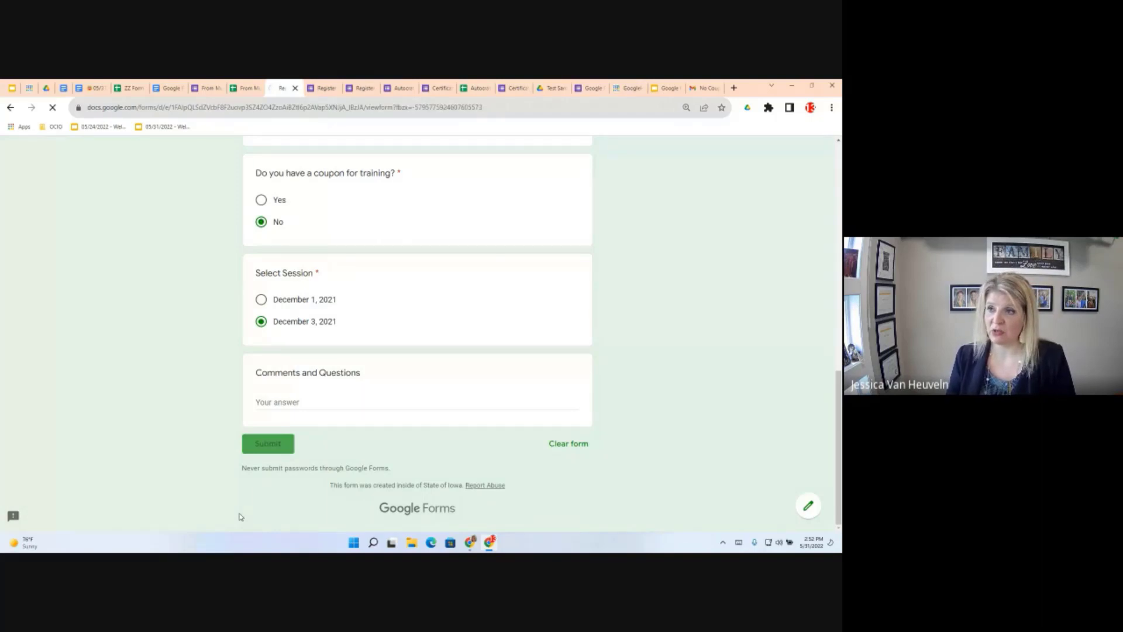
In the responses sheet, check row 4's session, coupon answer, Total and Dec 1 send status
{"action": "left_click", "coordinate": [245, 89]}
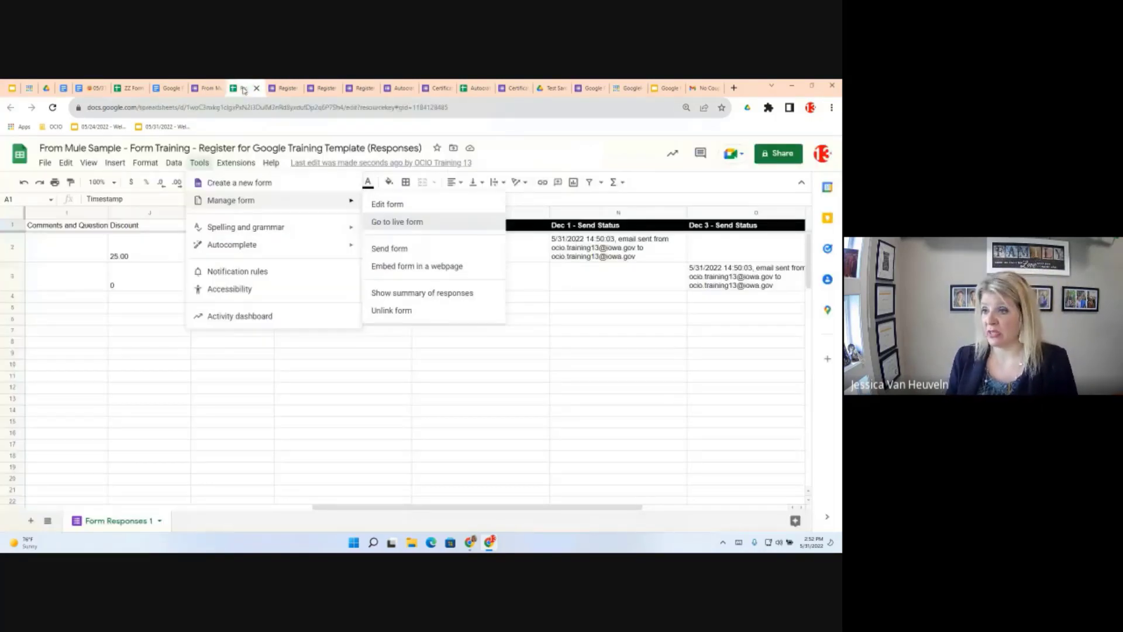
{"action": "left_click_drag", "start_coordinate": [480, 507], "coordinate": [473, 507]}
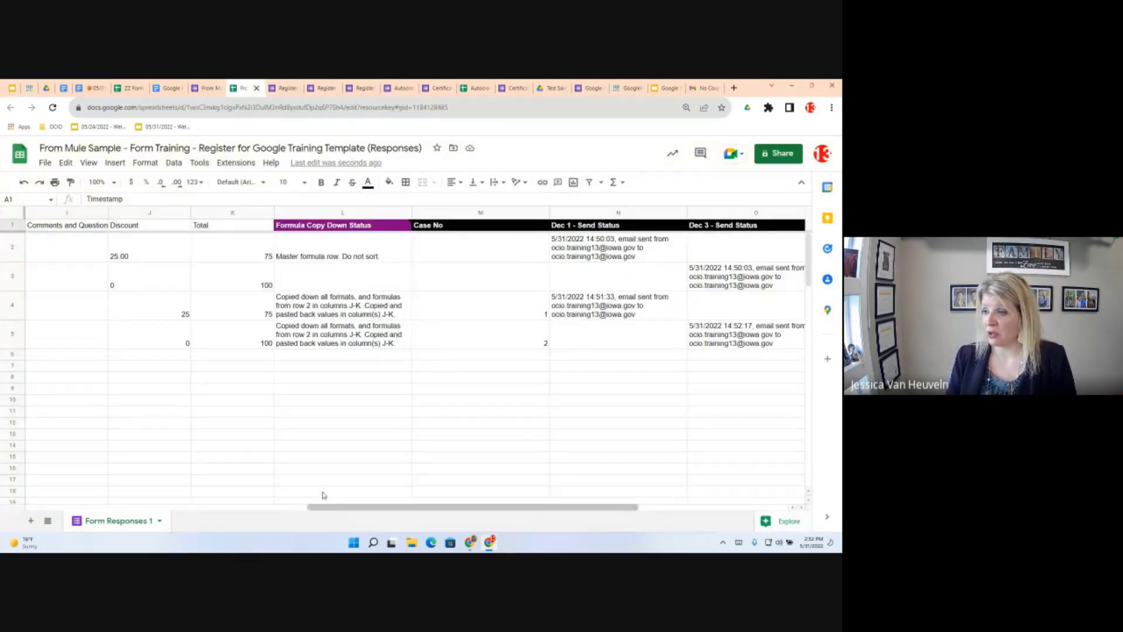
{"action": "scroll", "coordinate": [191, 496], "scroll_direction": "left", "scroll_amount": 10}
{"action": "left_click_drag", "start_coordinate": [191, 506], "coordinate": [413, 507]}
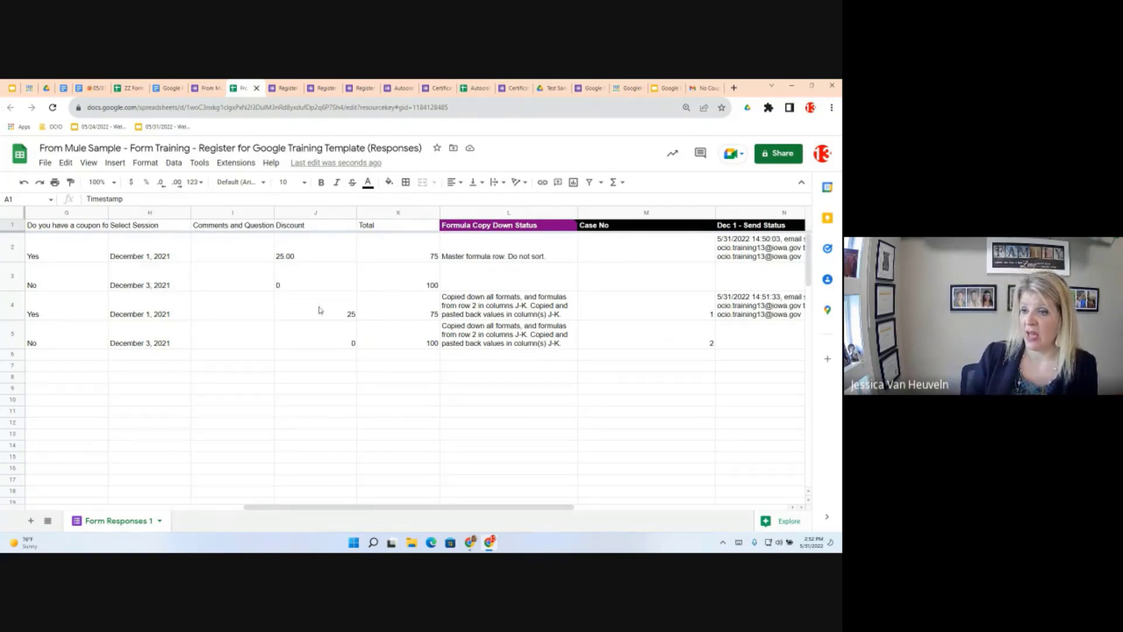
{"action": "left_click", "coordinate": [130, 311]}
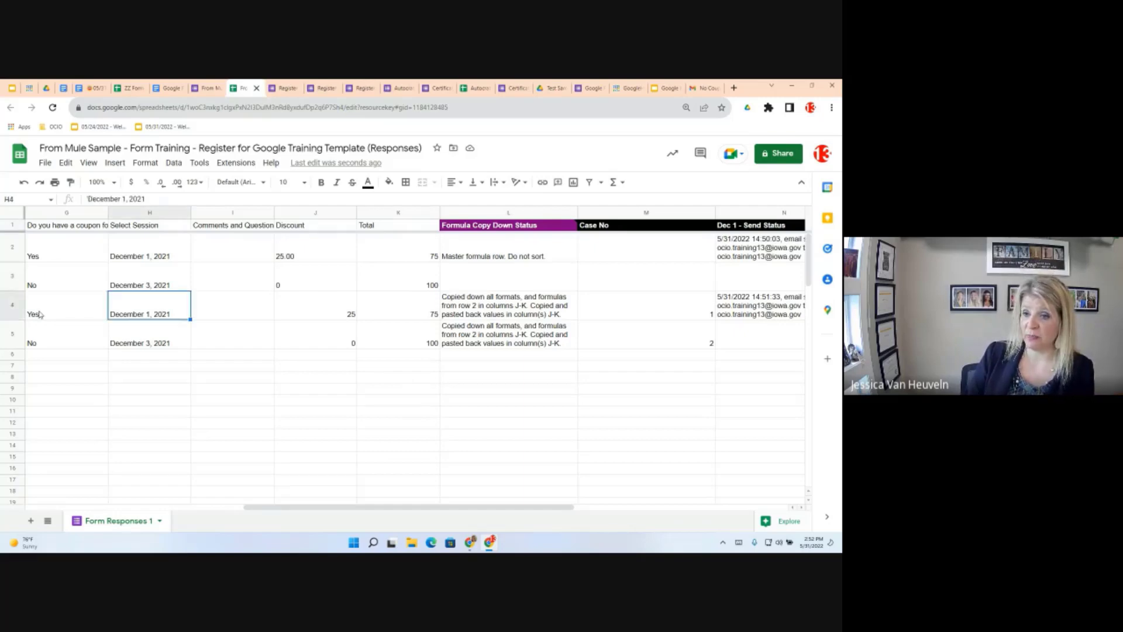
{"action": "left_click", "coordinate": [39, 314]}
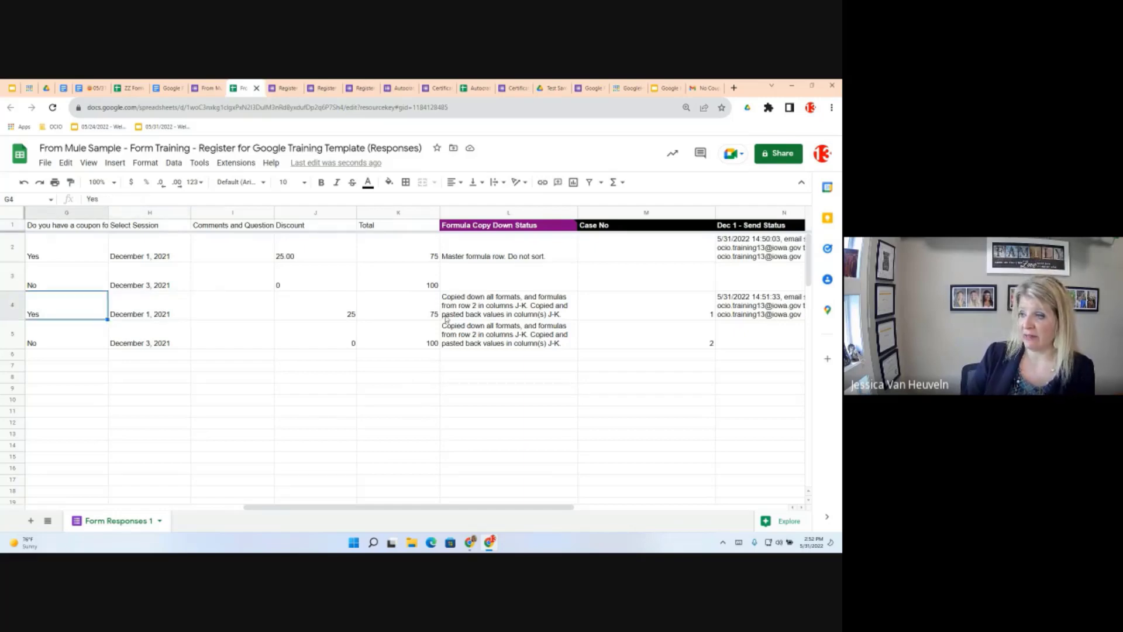
{"action": "left_click", "coordinate": [436, 316]}
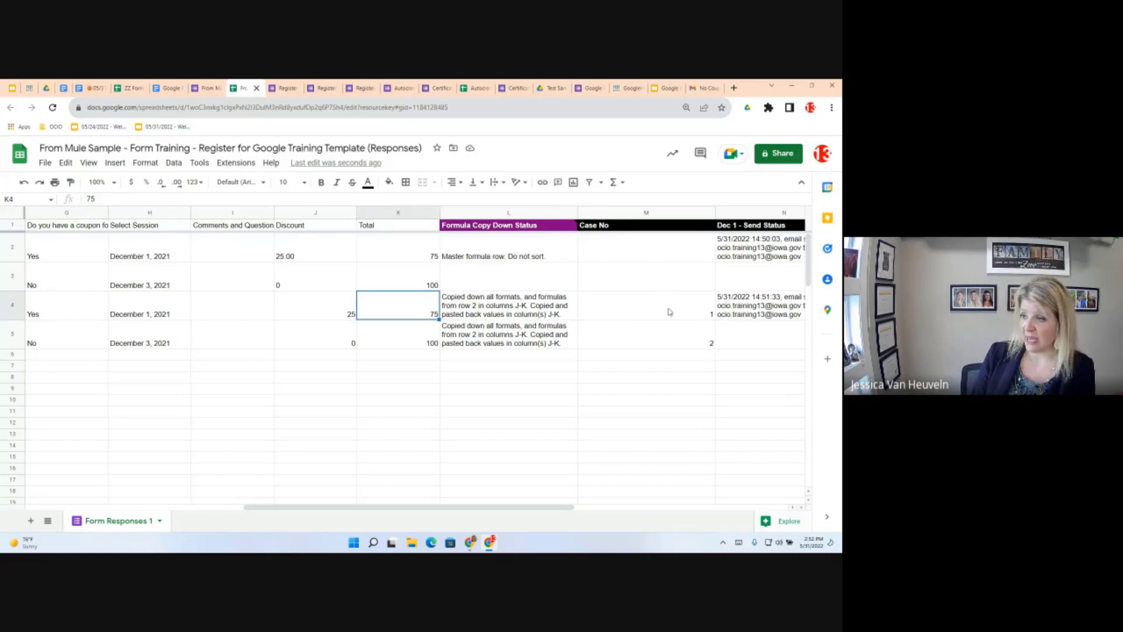
{"action": "left_click", "coordinate": [725, 315]}
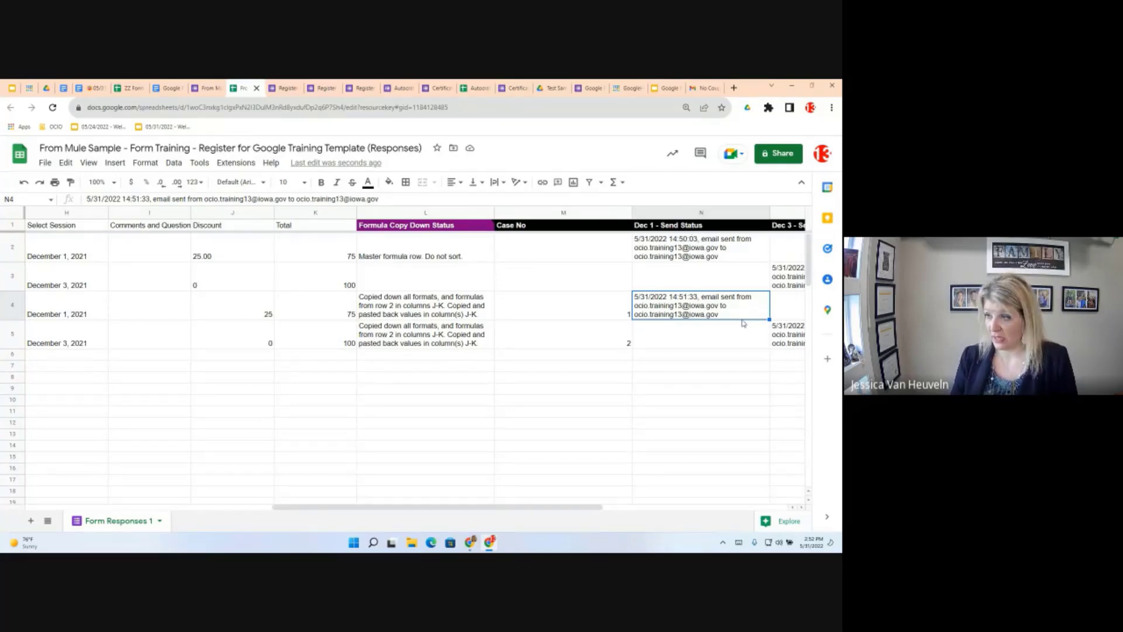
Select M5:O5 and delete row 5's case number and Dec 3 send-status log
{"action": "key", "text": "Right"}
{"action": "key", "text": "Right"}
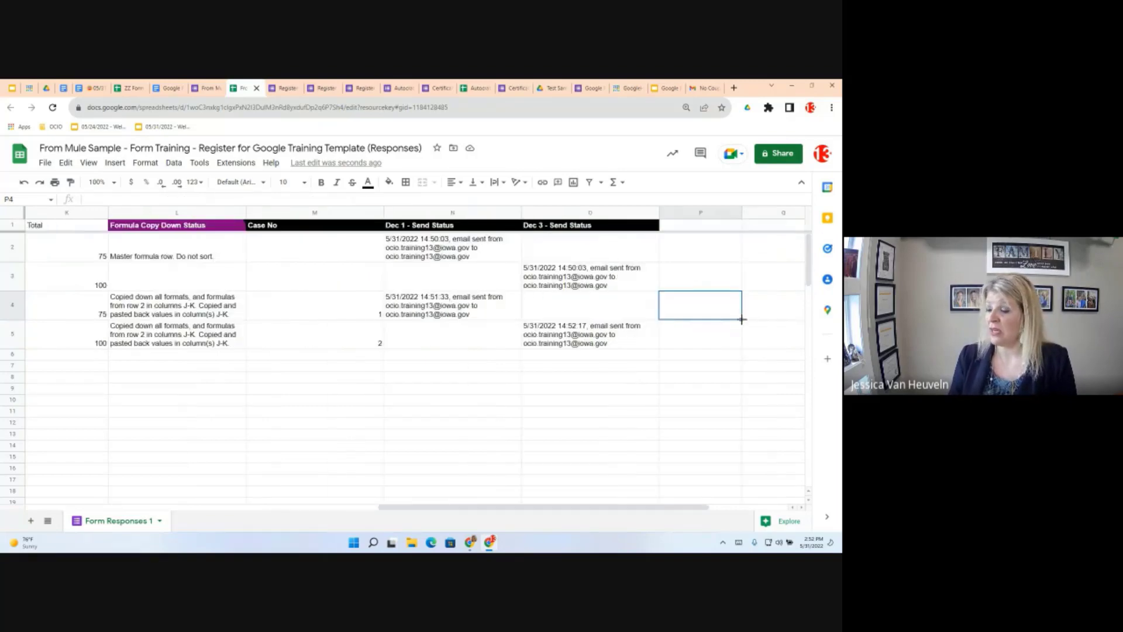
{"action": "mouse_move", "coordinate": [430, 226]}
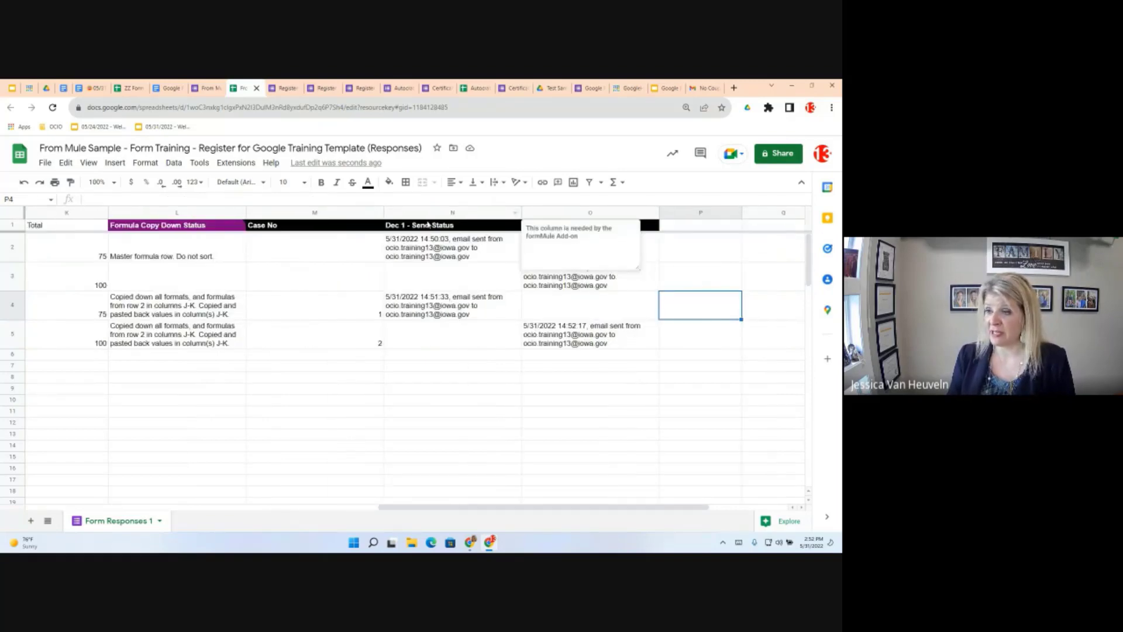
{"action": "left_click", "coordinate": [459, 355]}
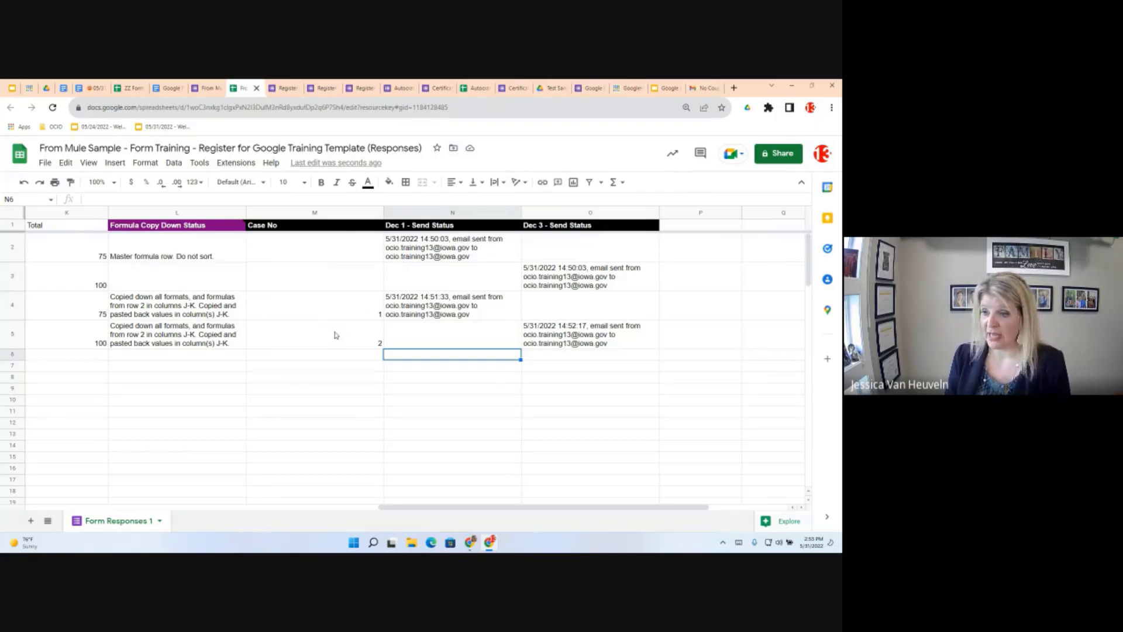
{"action": "left_click", "coordinate": [589, 338]}
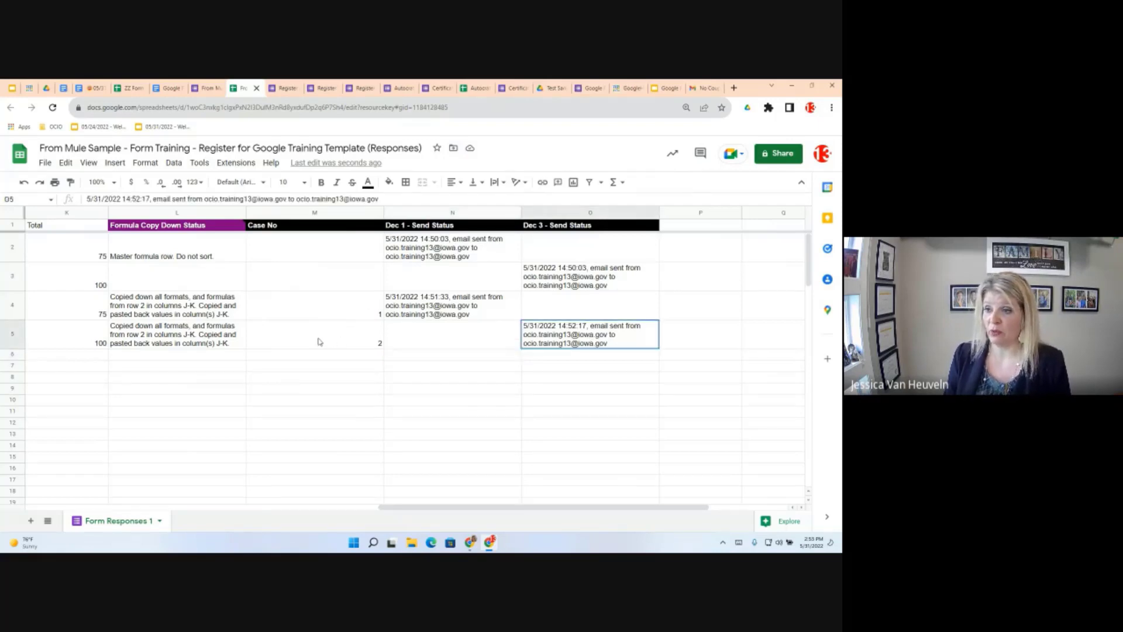
{"action": "left_click", "coordinate": [257, 342], "text": "shift"}
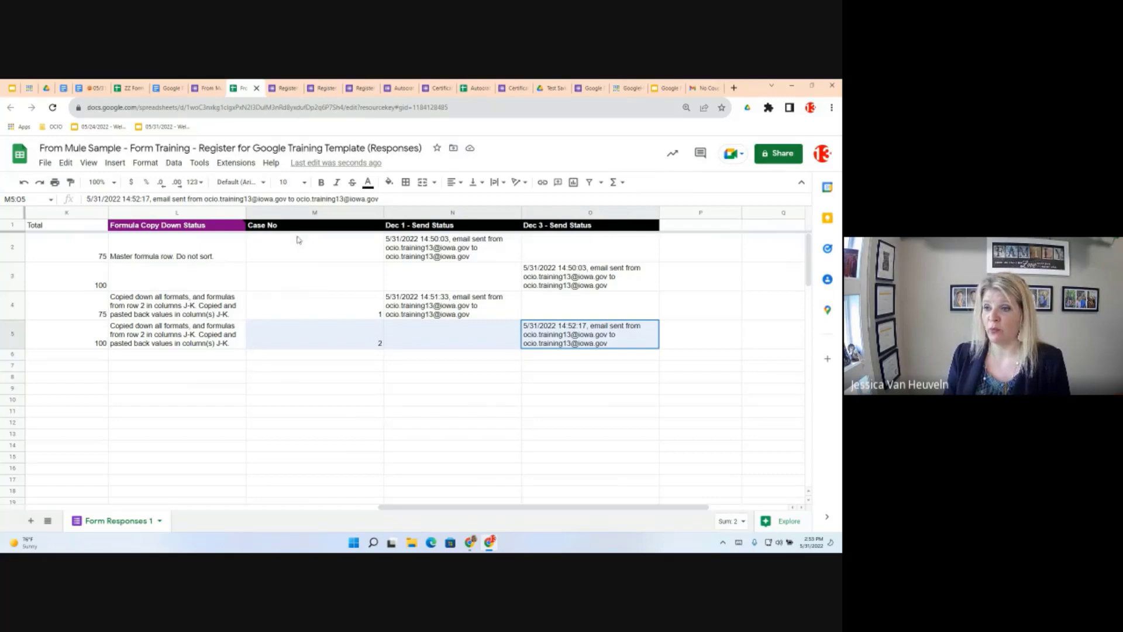
{"action": "mouse_move", "coordinate": [351, 227]}
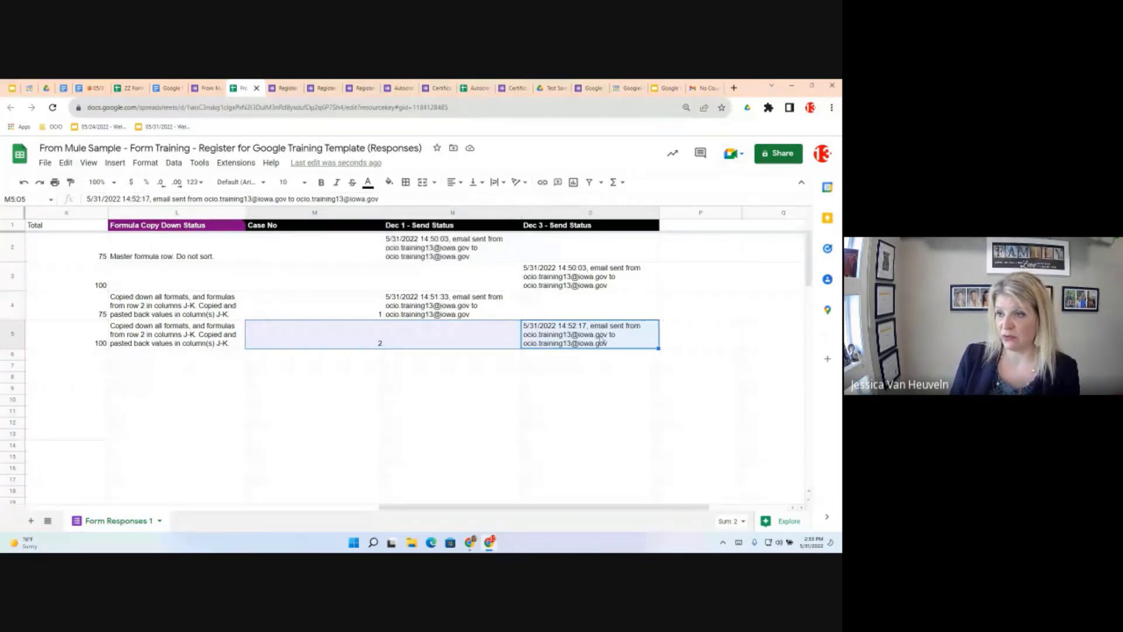
{"action": "key", "text": "Delete"}
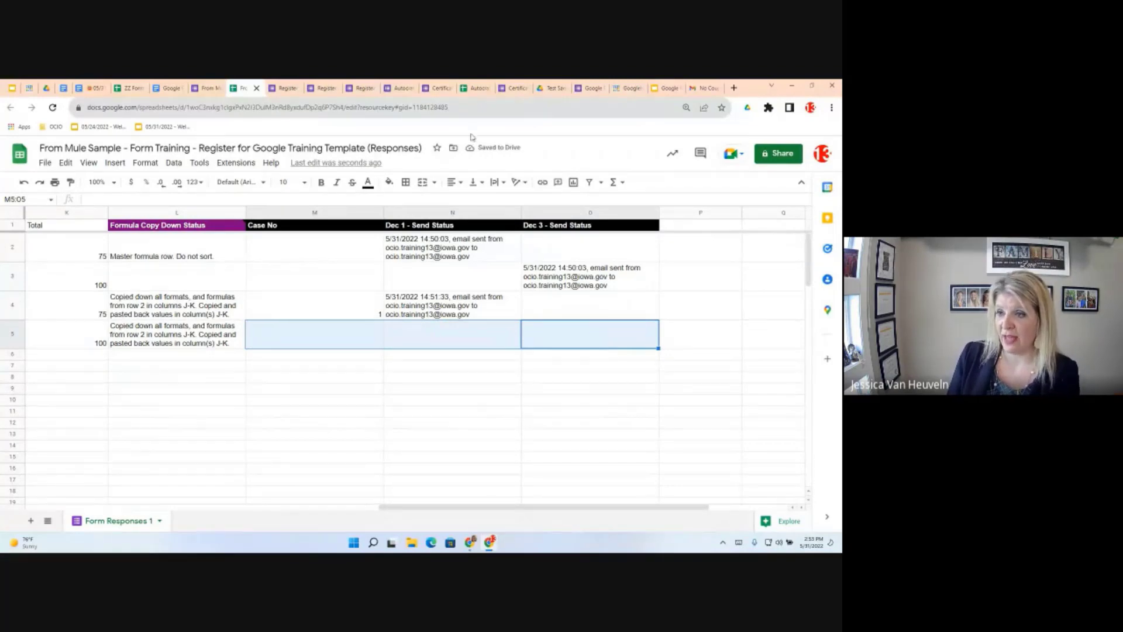
Use formMule's Preview and send all to send row 5's pending Dec 3 confirmation email
{"action": "left_click", "coordinate": [236, 164]}
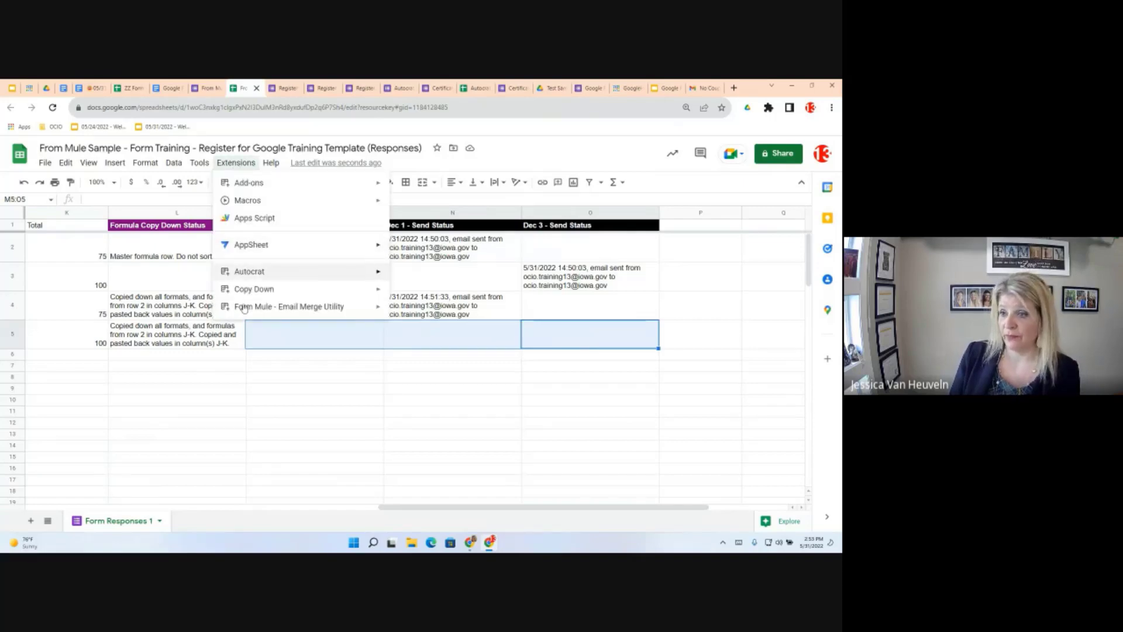
{"action": "mouse_move", "coordinate": [265, 310]}
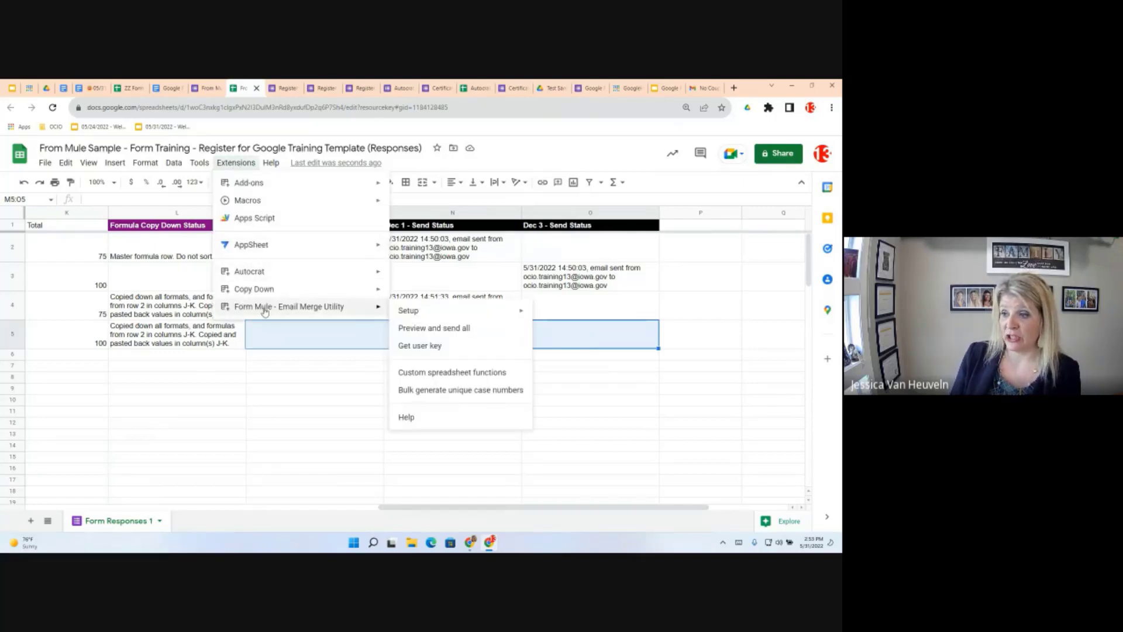
{"action": "left_click", "coordinate": [433, 328]}
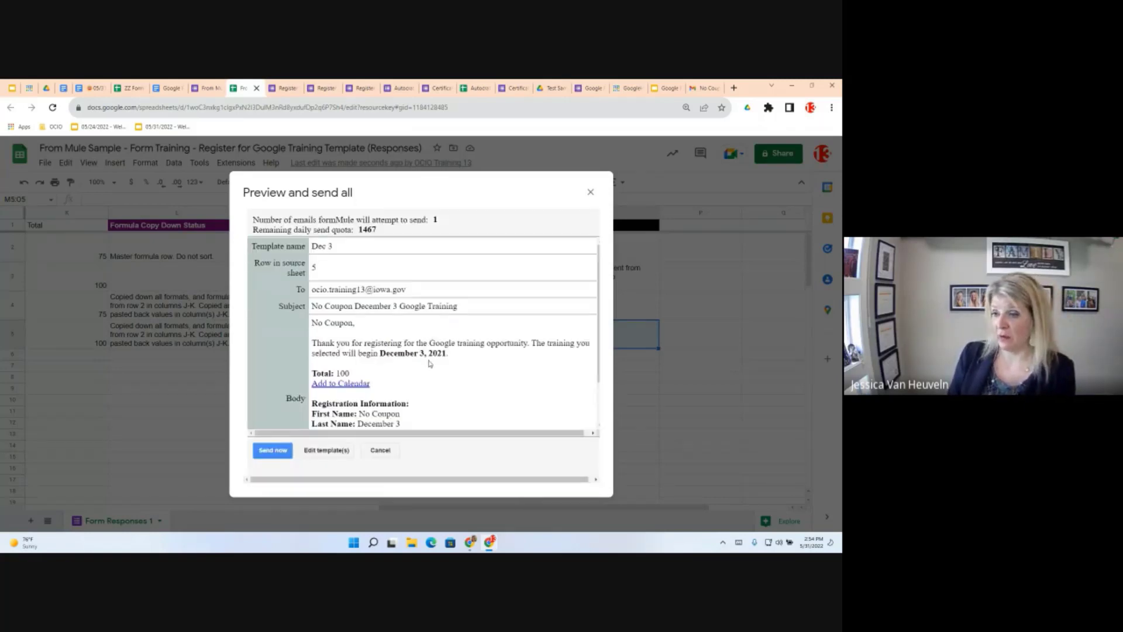
{"action": "scroll", "coordinate": [424, 377], "scroll_direction": "down", "scroll_amount": 1}
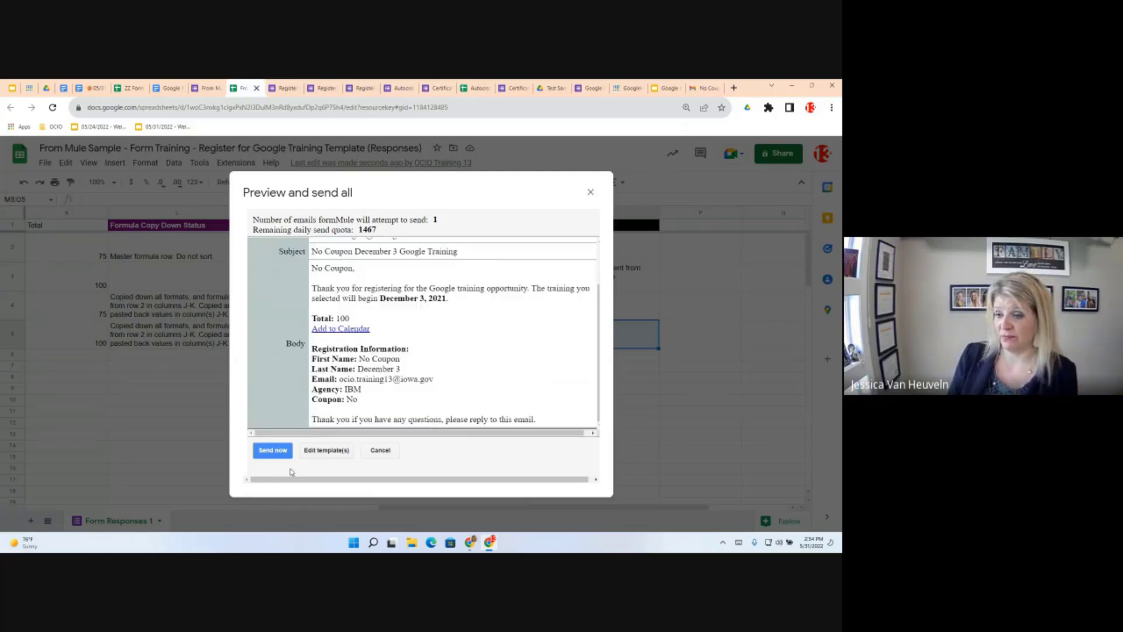
{"action": "left_click", "coordinate": [260, 455]}
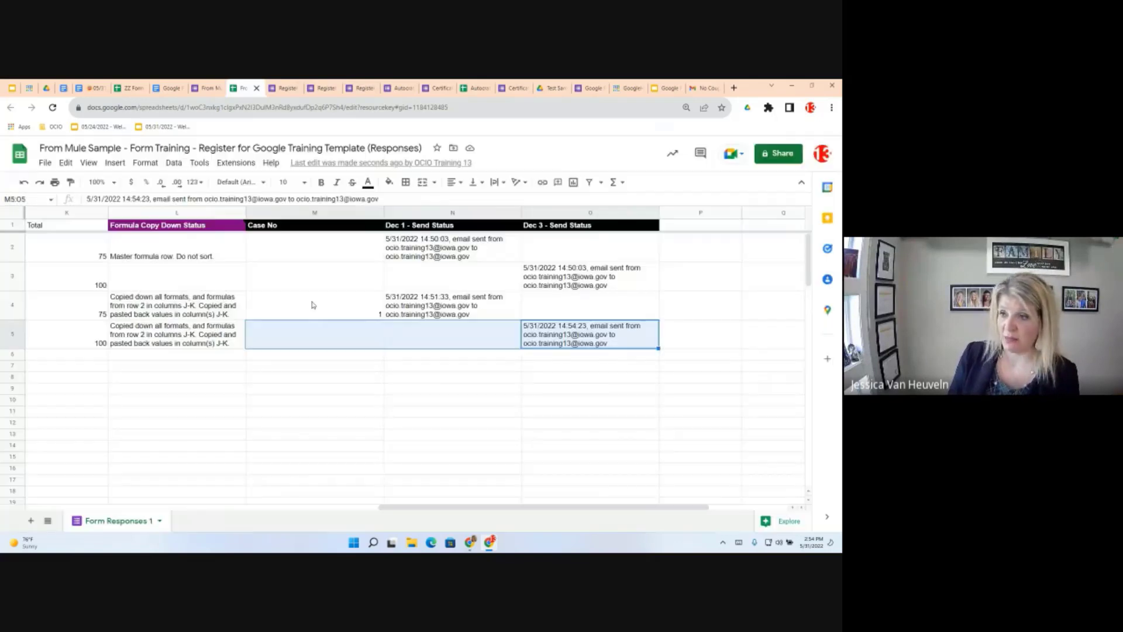
Open formMule's Build / preview templates and save-preview the Dec 1 template with row 1
{"action": "left_click", "coordinate": [237, 163]}
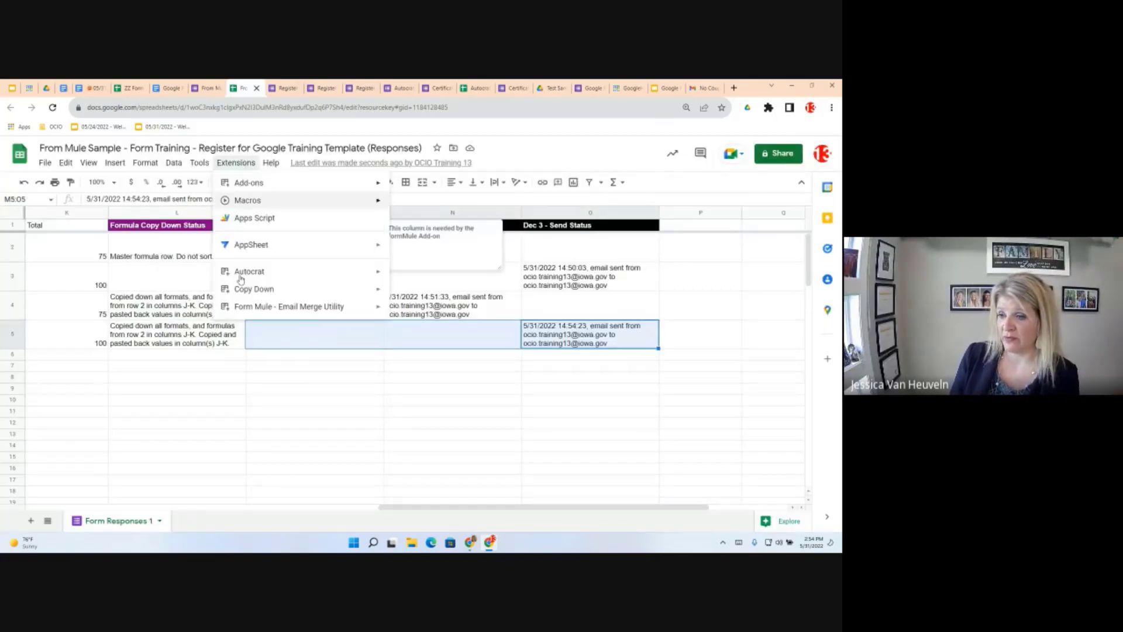
{"action": "mouse_move", "coordinate": [336, 312]}
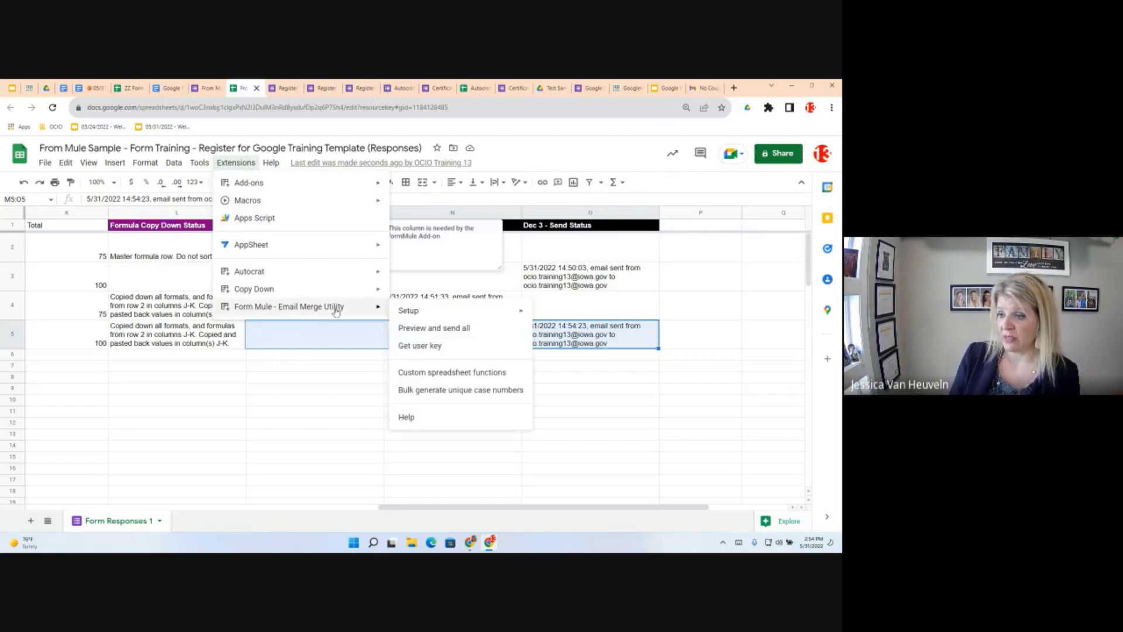
{"action": "mouse_move", "coordinate": [423, 317]}
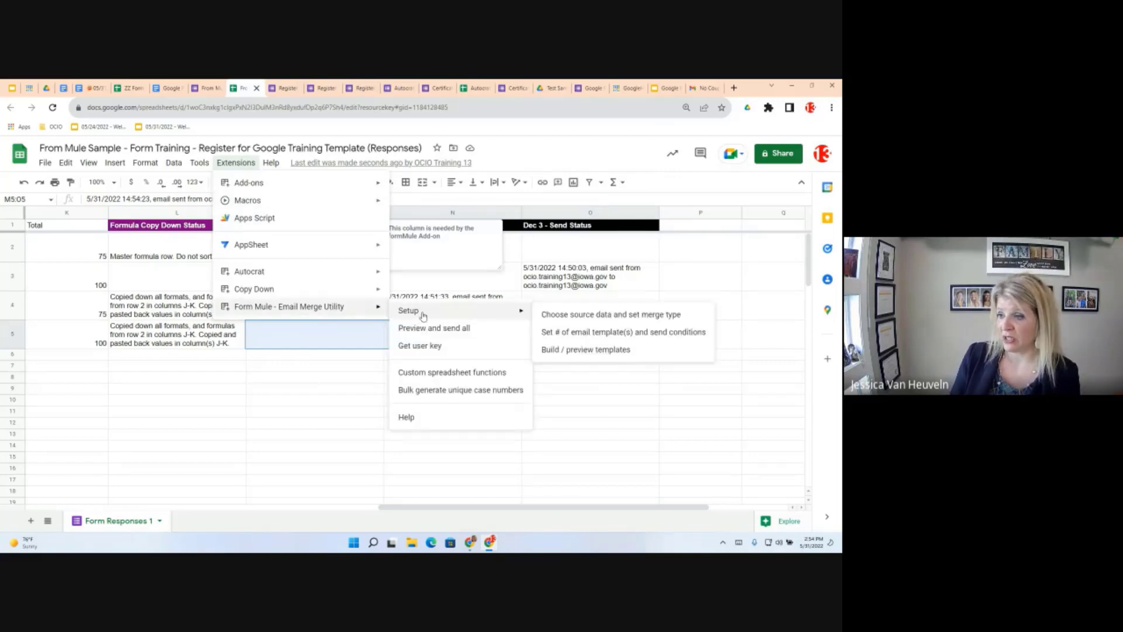
{"action": "left_click", "coordinate": [597, 355]}
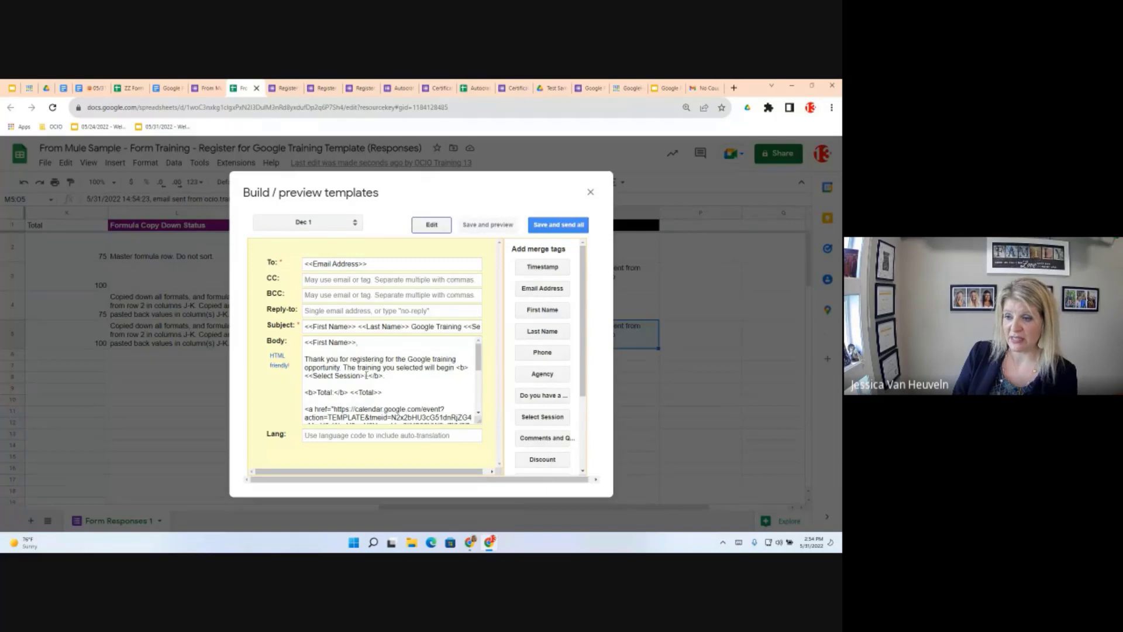
{"action": "left_click_drag", "start_coordinate": [367, 375], "coordinate": [372, 386]}
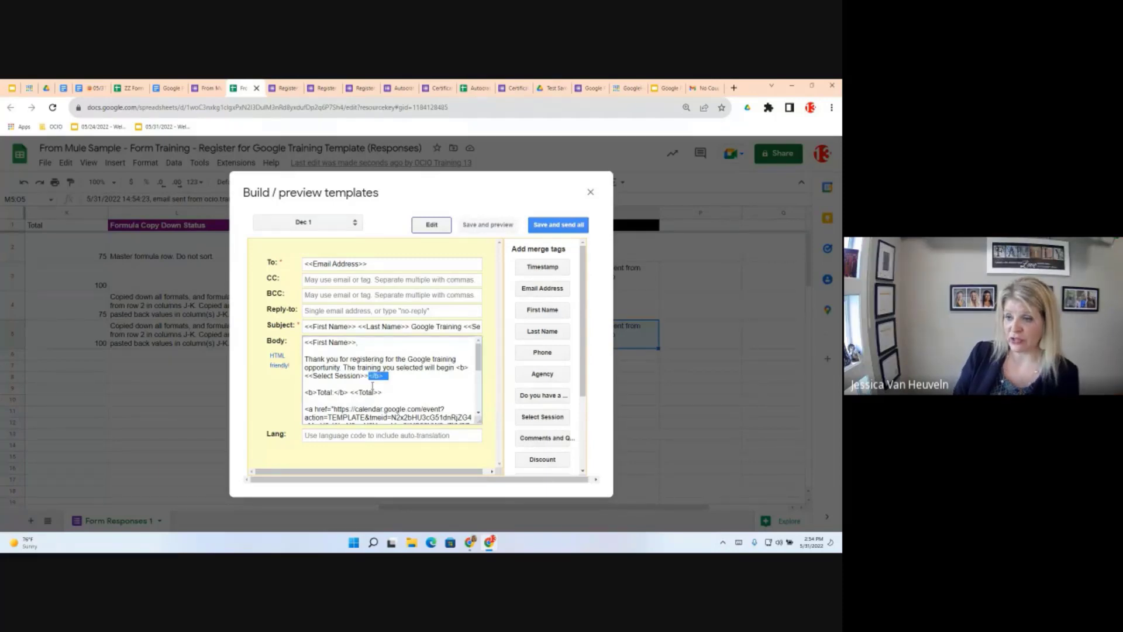
{"action": "left_click", "coordinate": [366, 375]}
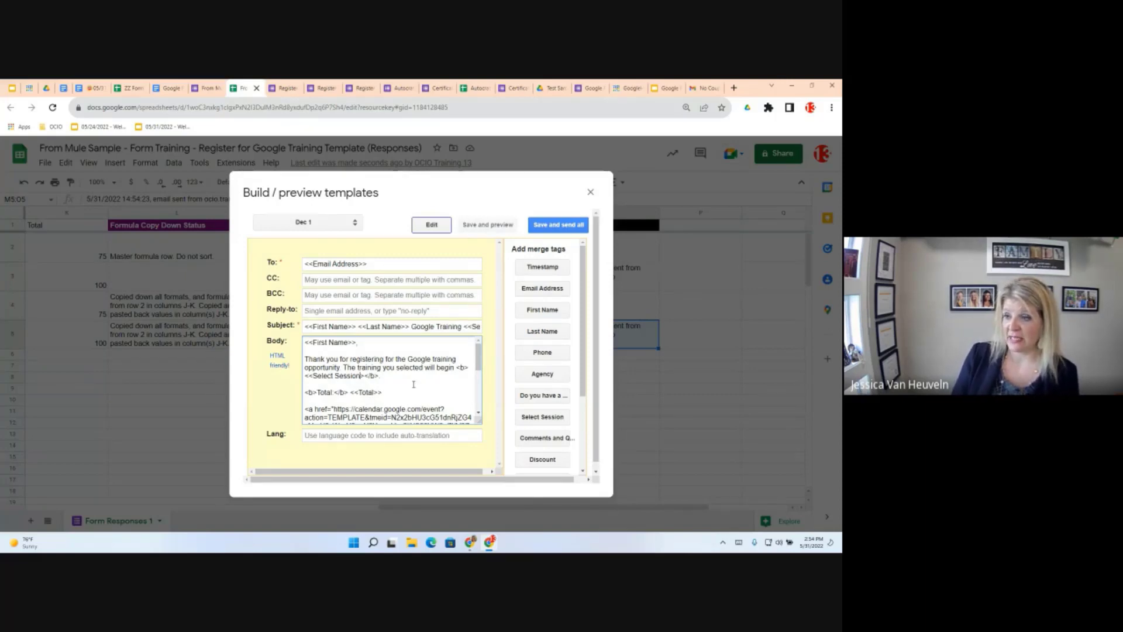
{"action": "left_click", "coordinate": [485, 227]}
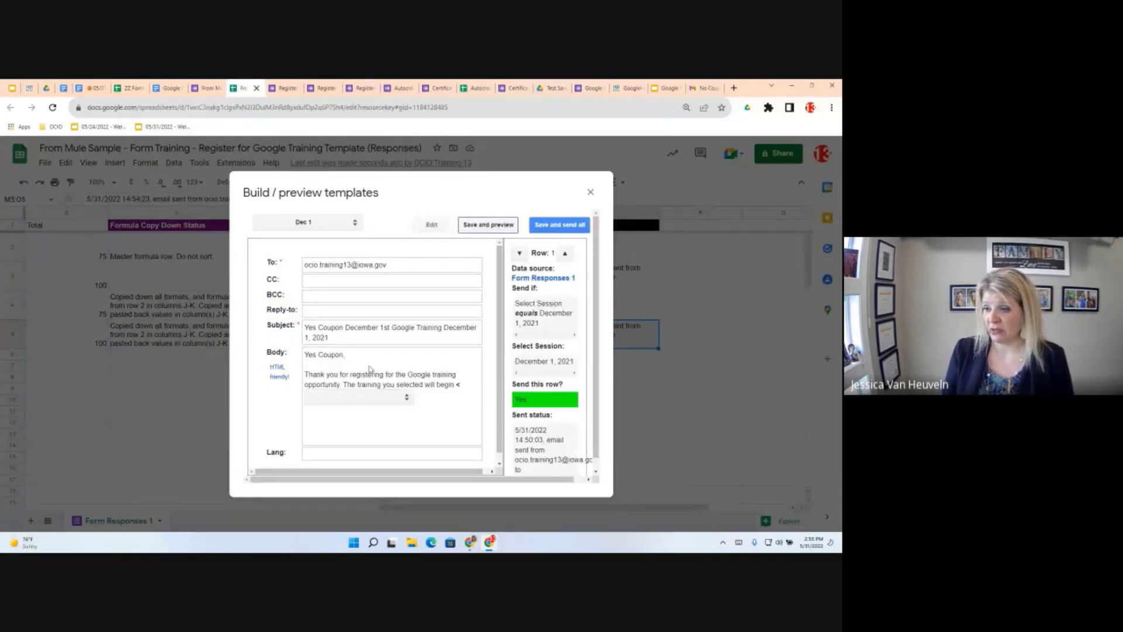
{"action": "scroll", "coordinate": [442, 399], "scroll_direction": "down", "scroll_amount": 1}
{"action": "scroll", "coordinate": [443, 400], "scroll_direction": "down", "scroll_amount": 2}
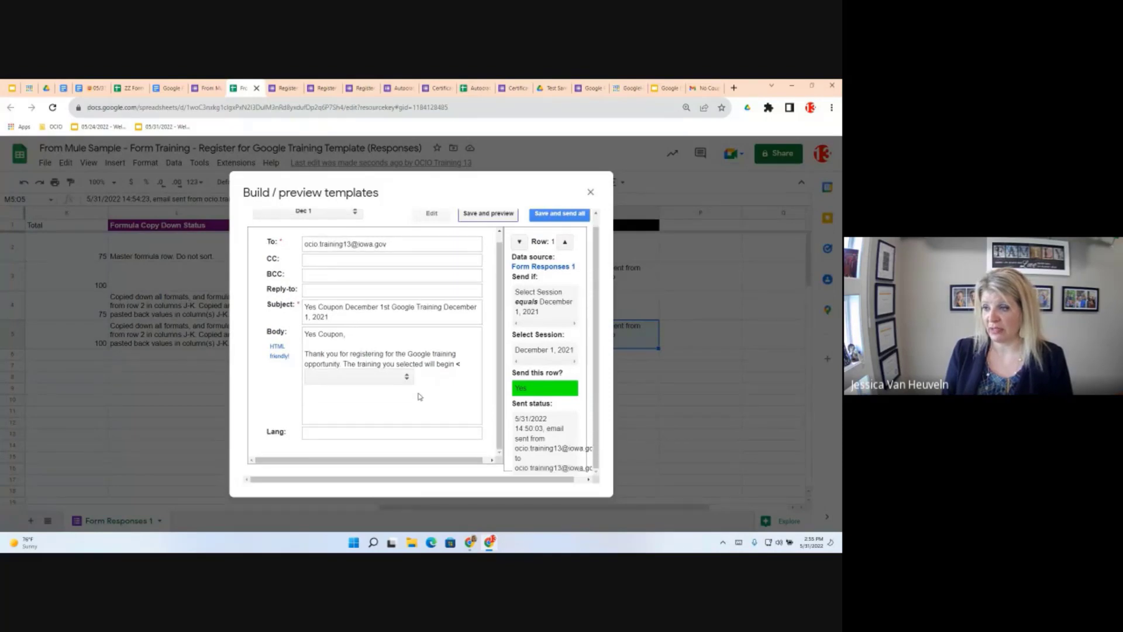
{"action": "scroll", "coordinate": [484, 378], "scroll_direction": "up", "scroll_amount": 1}
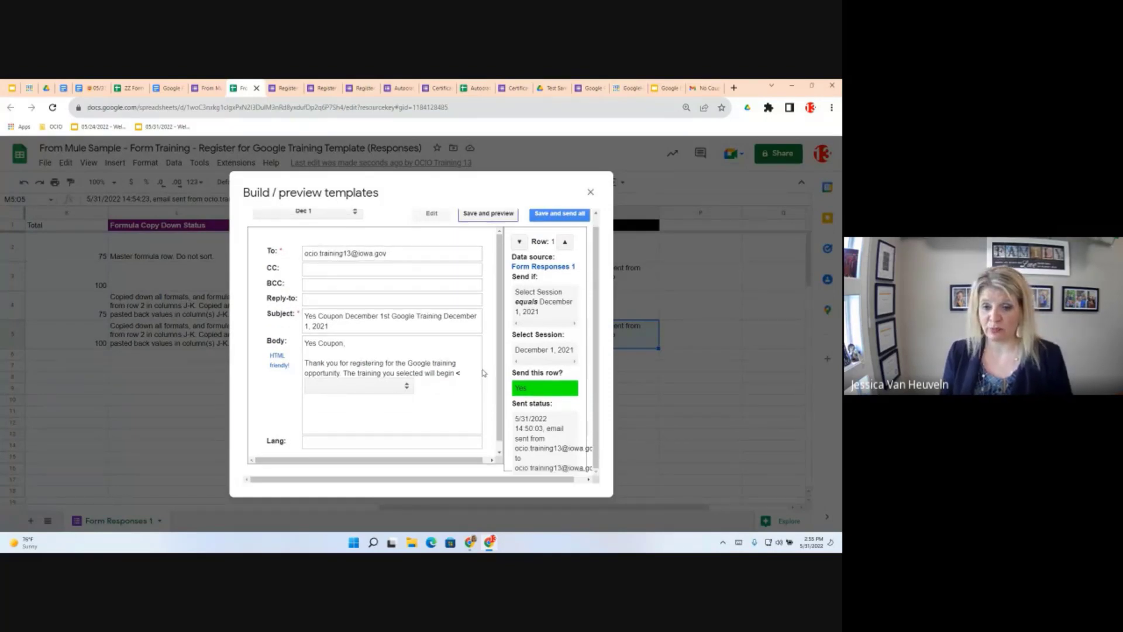
Add the missing '>' after the <<Select Session> tag and save-preview the template again
{"action": "left_click", "coordinate": [432, 215]}
{"action": "left_click", "coordinate": [364, 369]}
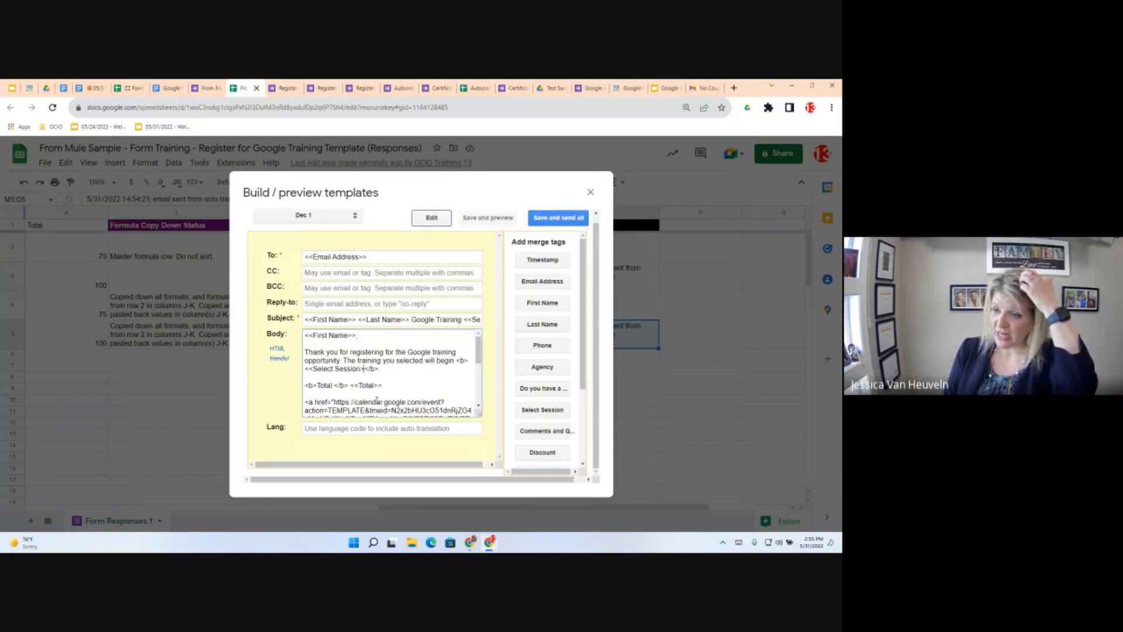
{"action": "type", "text": ">"}
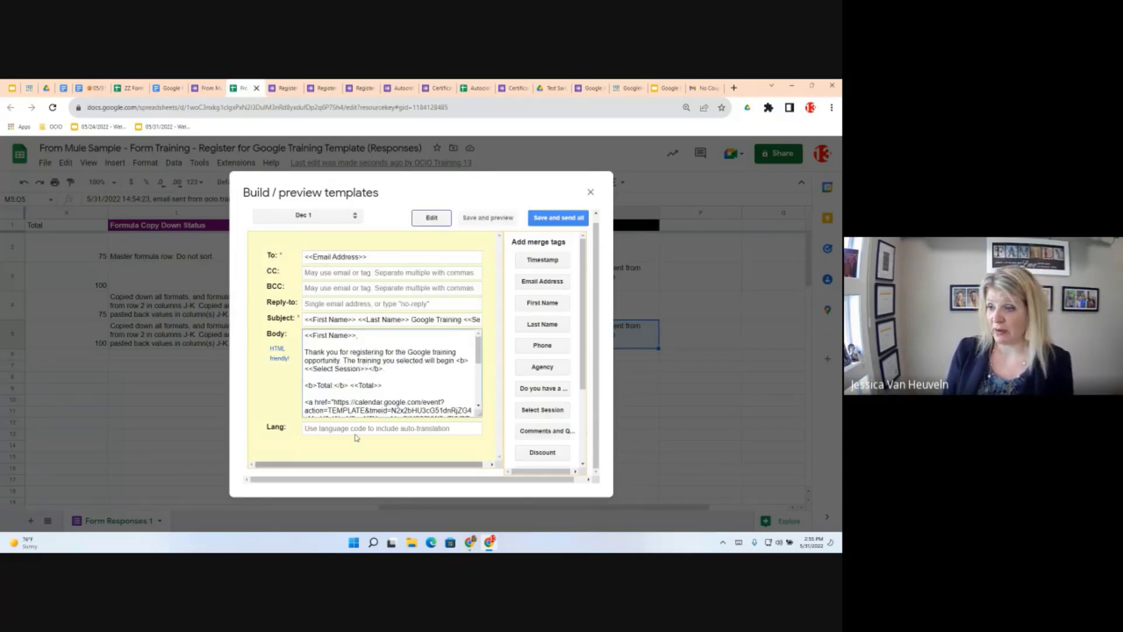
{"action": "left_click", "coordinate": [488, 217]}
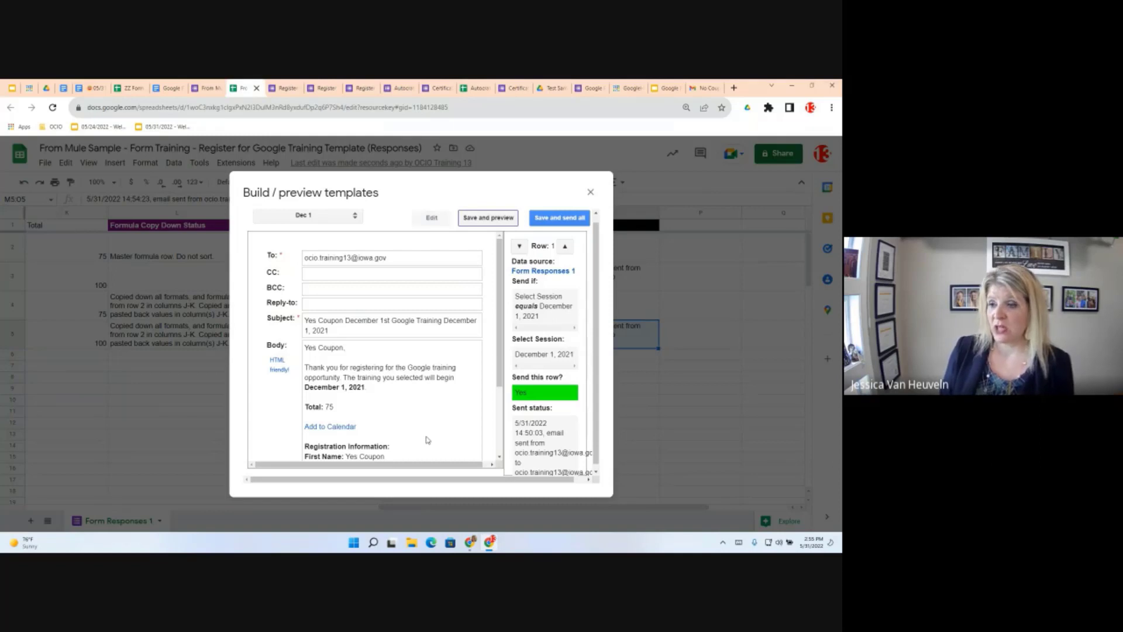
{"action": "right_click", "coordinate": [276, 374]}
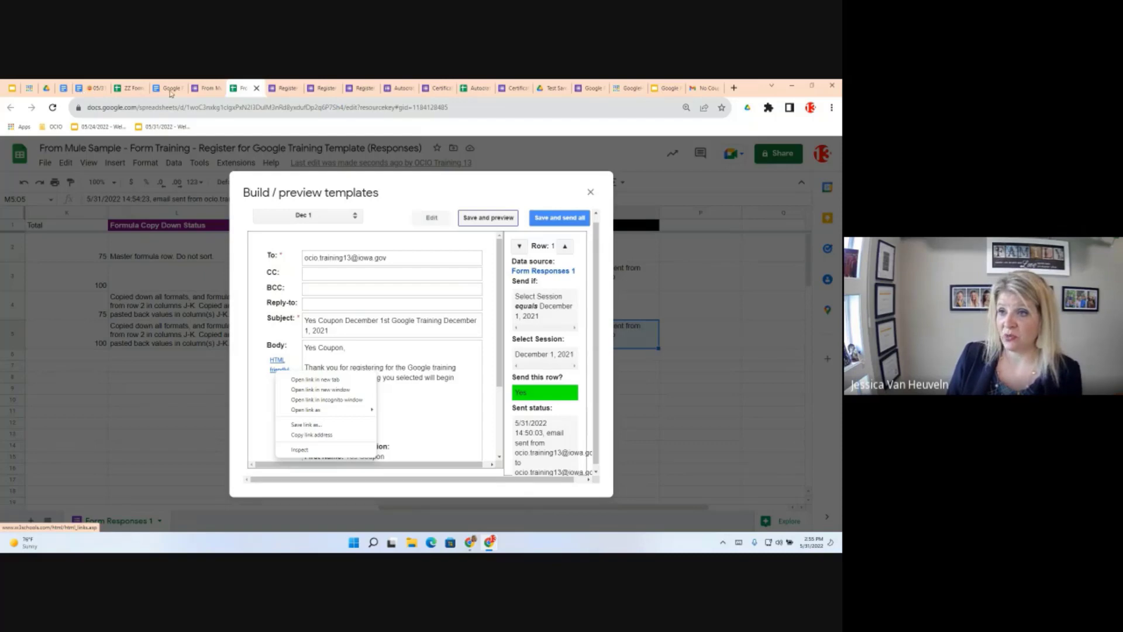
{"action": "key", "text": "Escape"}
Switch to the 05/31/2022 - Google Forms Objectives document and scroll to its Resources table
{"action": "left_click", "coordinate": [93, 88]}
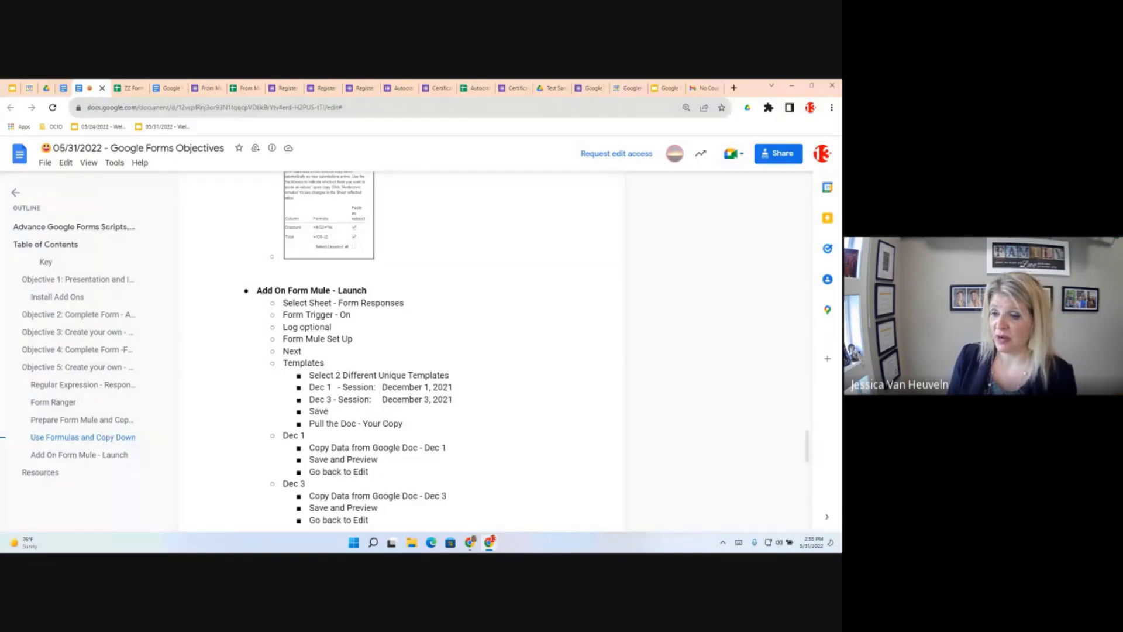
{"action": "scroll", "coordinate": [365, 427], "scroll_direction": "down", "scroll_amount": 10}
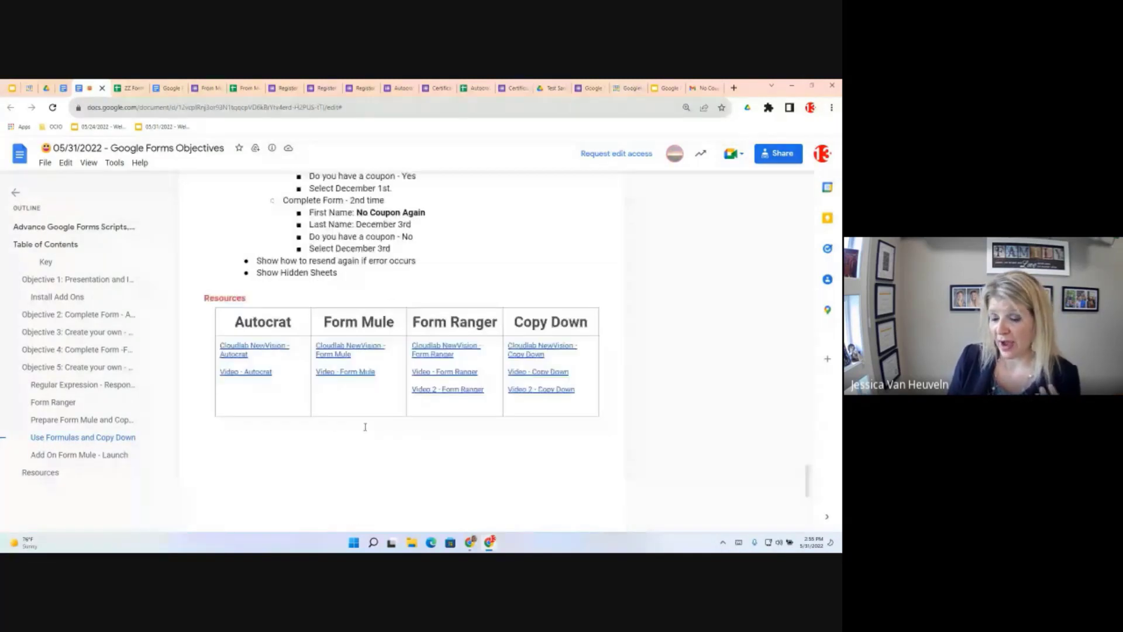
{"action": "scroll", "coordinate": [365, 427], "scroll_direction": "down", "scroll_amount": 1}
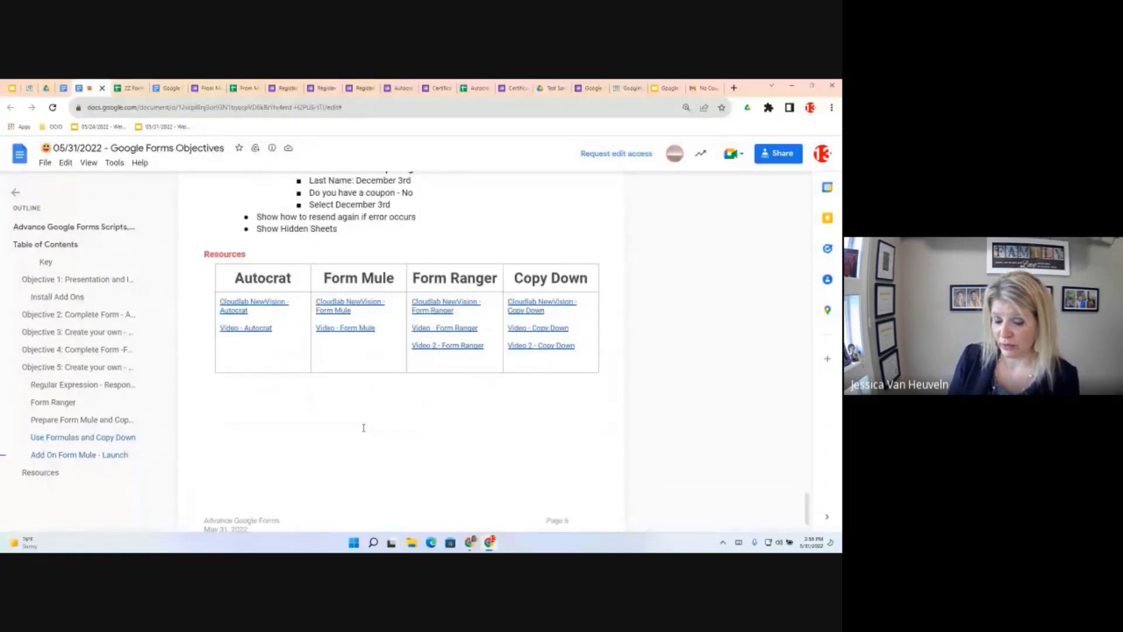